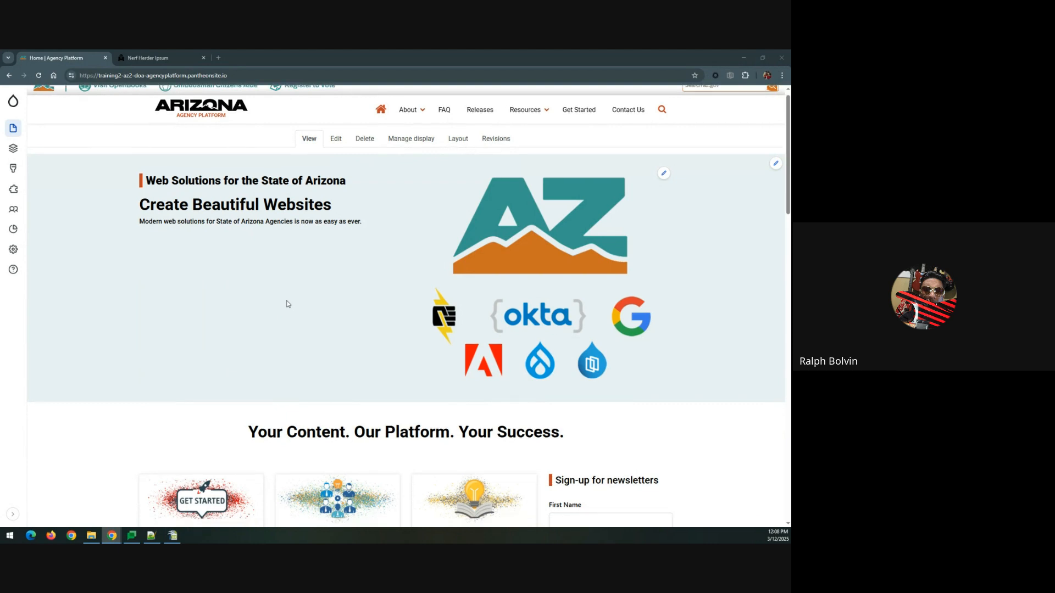
Step: Start creating a new Basic page as site content
scroll(287, 304, up, 5)
scroll(286, 304, up, 2)
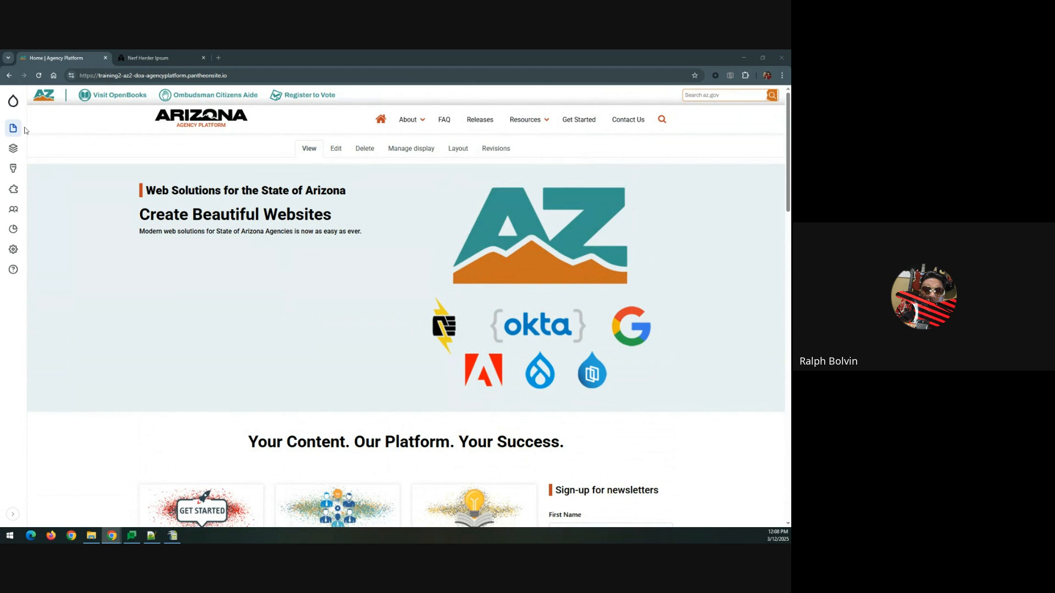
mouse_move(17, 131)
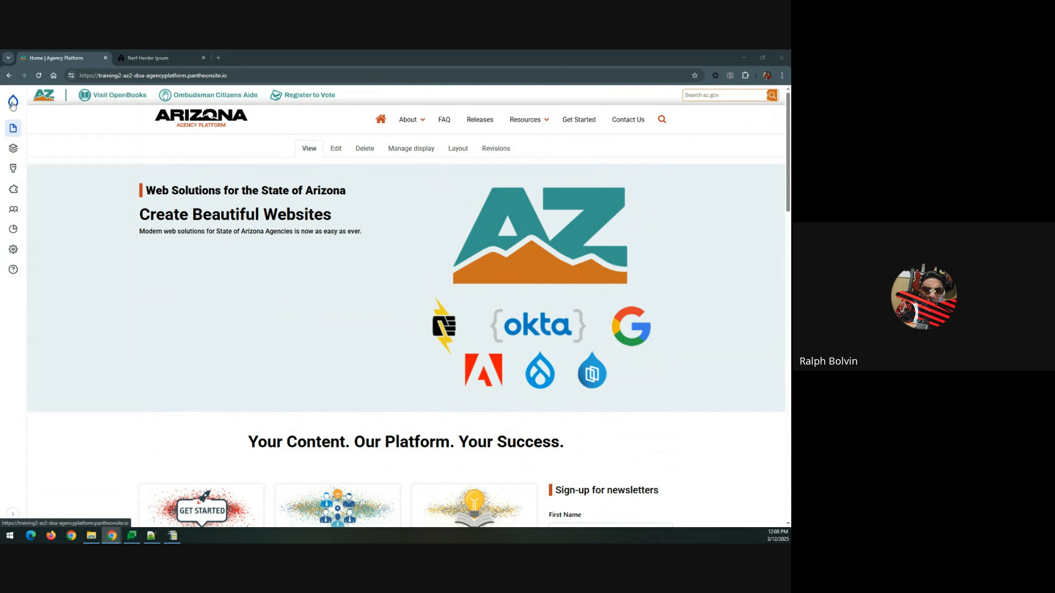
mouse_move(12, 104)
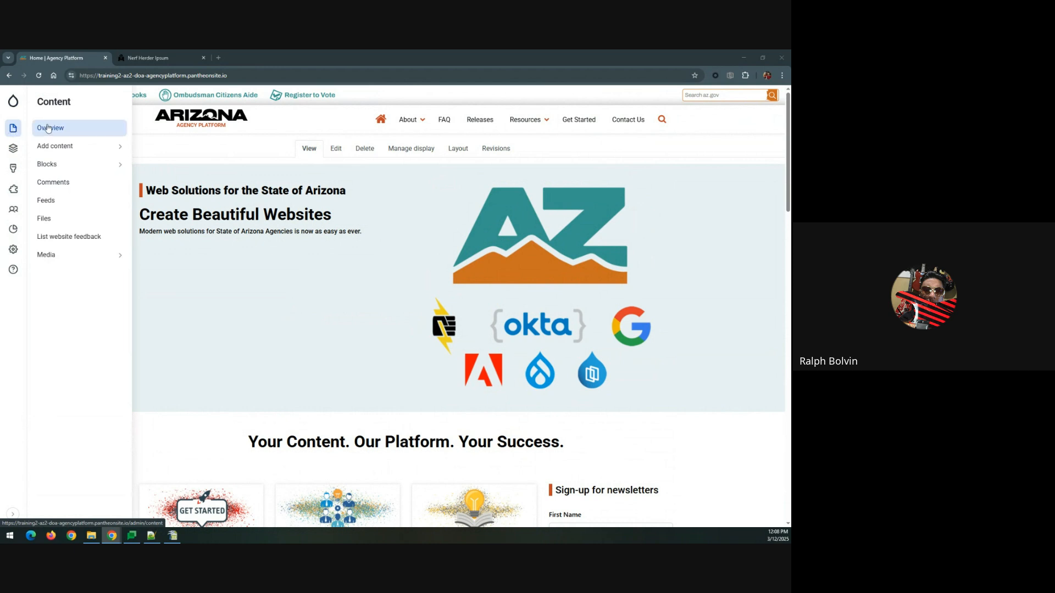
mouse_move(47, 146)
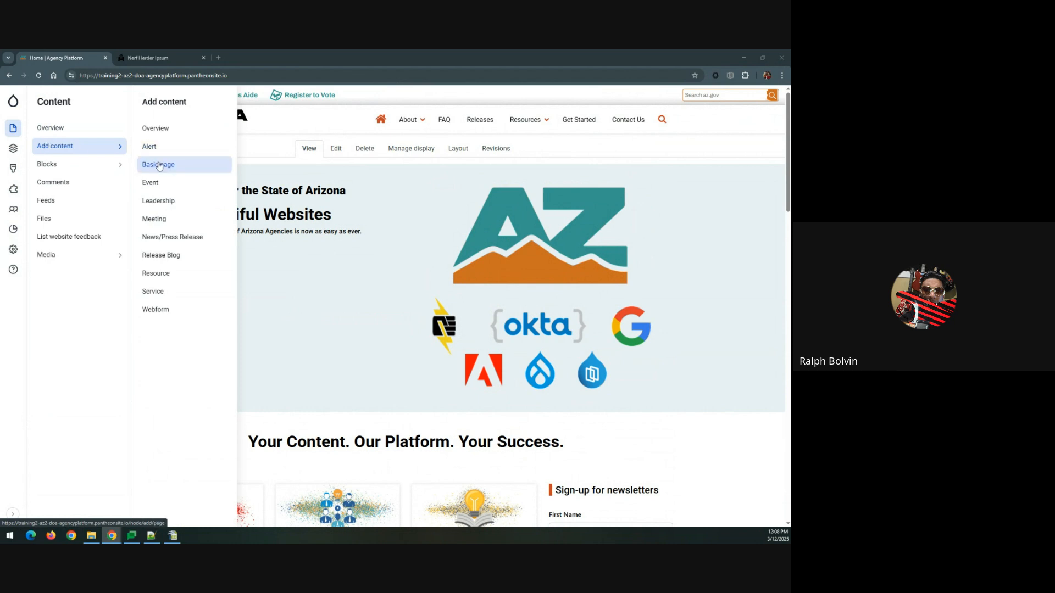
click(158, 166)
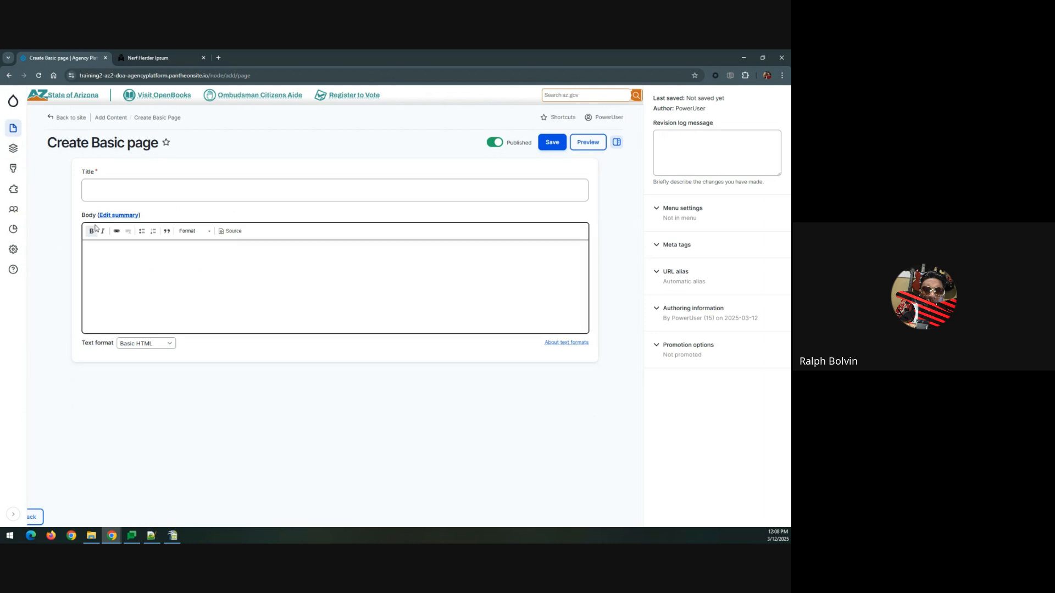
Step: Enter "RB Testing Page" as the page title
click(131, 185)
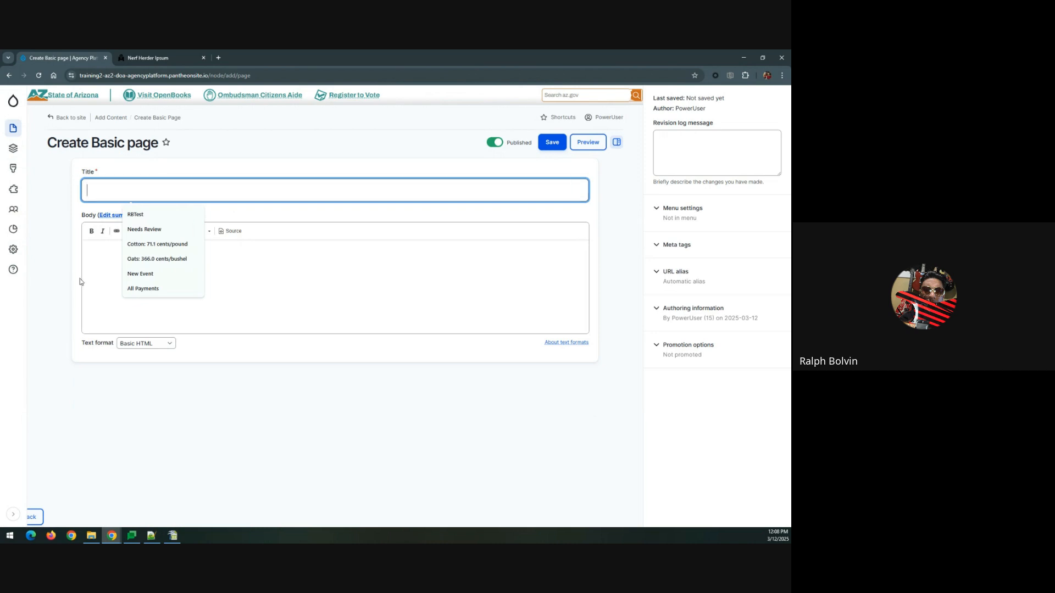
click(97, 278)
click(104, 183)
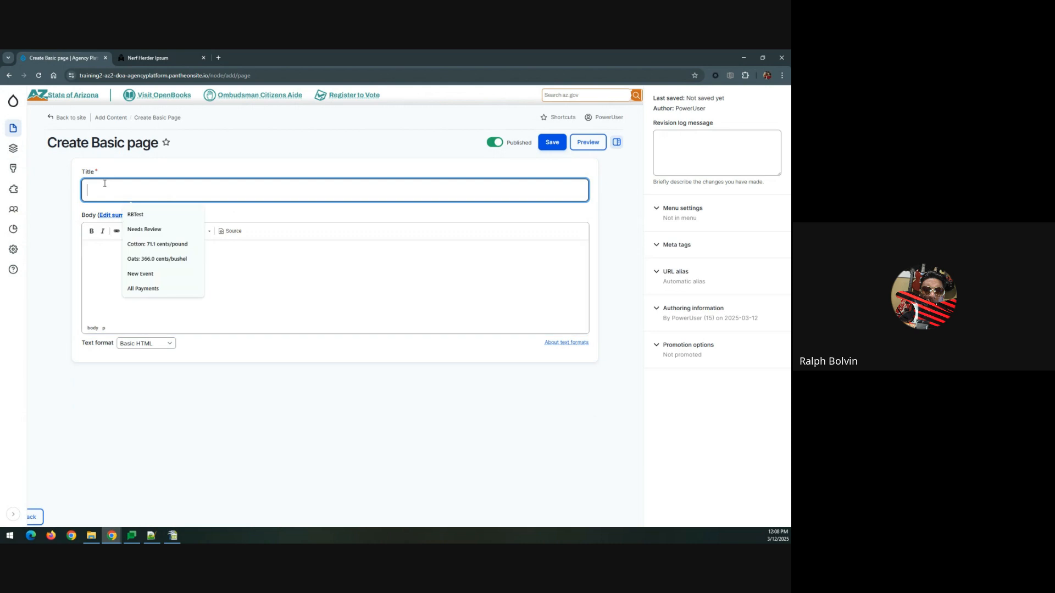
text(Rb)
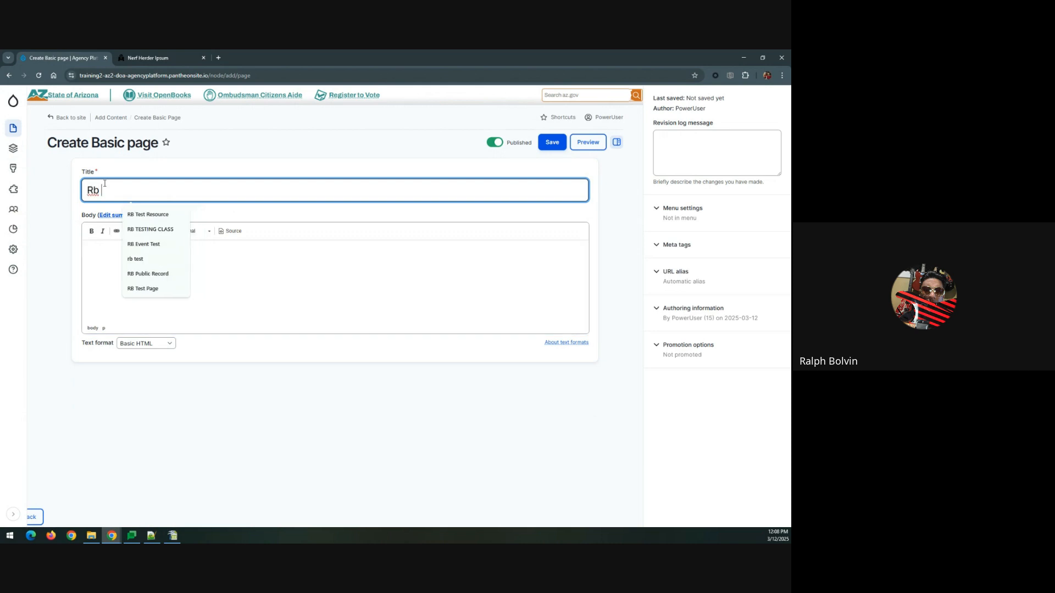
key(BackSpace)
key(BackSpace)
text(B TEsting Page)
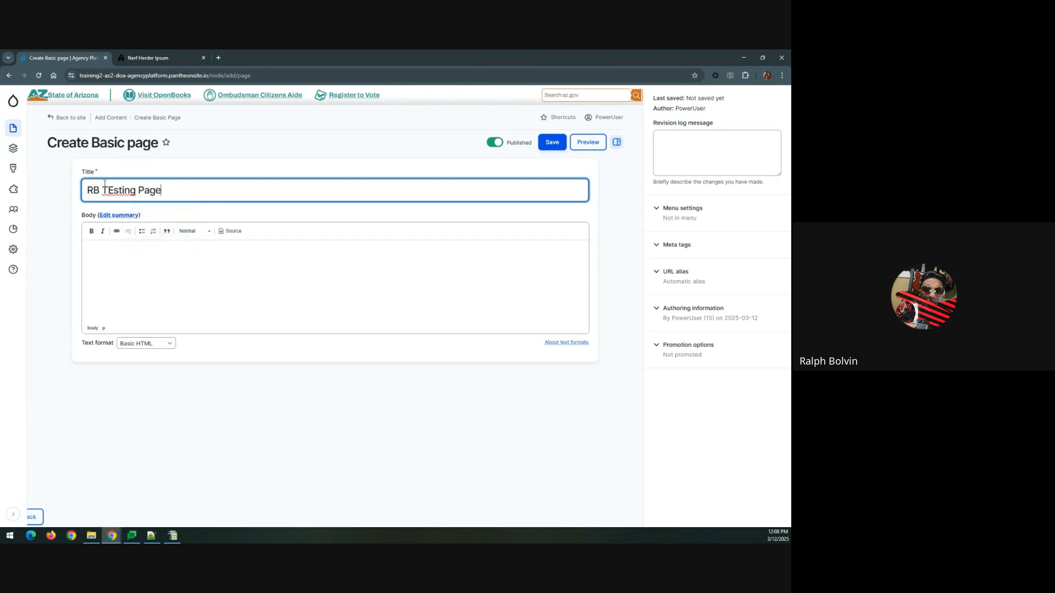
key(Left)
key(Left)
key(Left)
key(Left)
key(Left)
key(Left)
key(Left)
key(Left)
key(Left)
key(Left)
key(BackSpace)
text(e)
Step: Reveal the summary field of the page body and hide it again
click(124, 282)
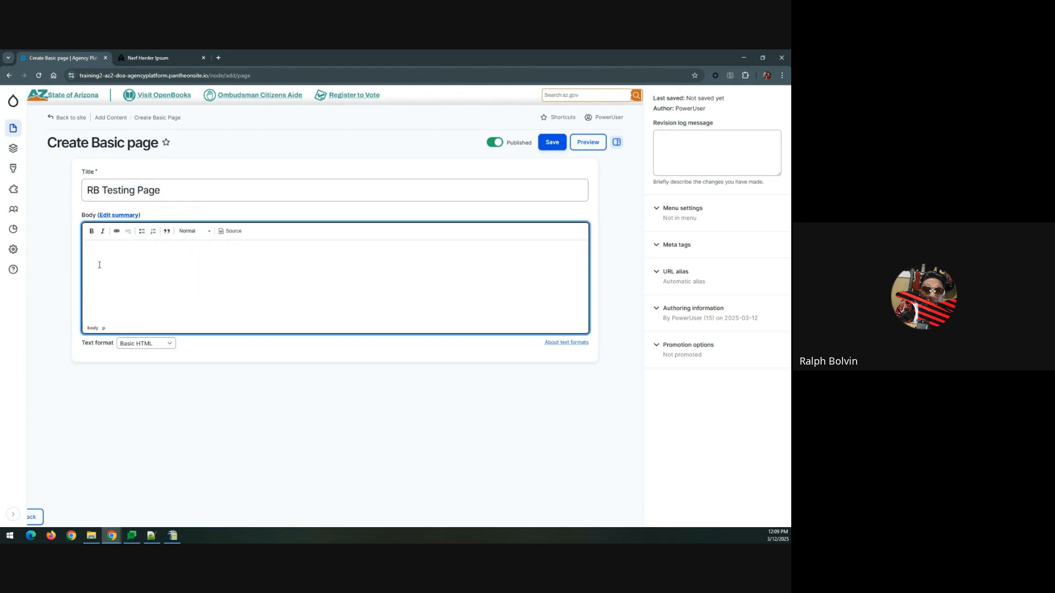
click(113, 215)
click(100, 224)
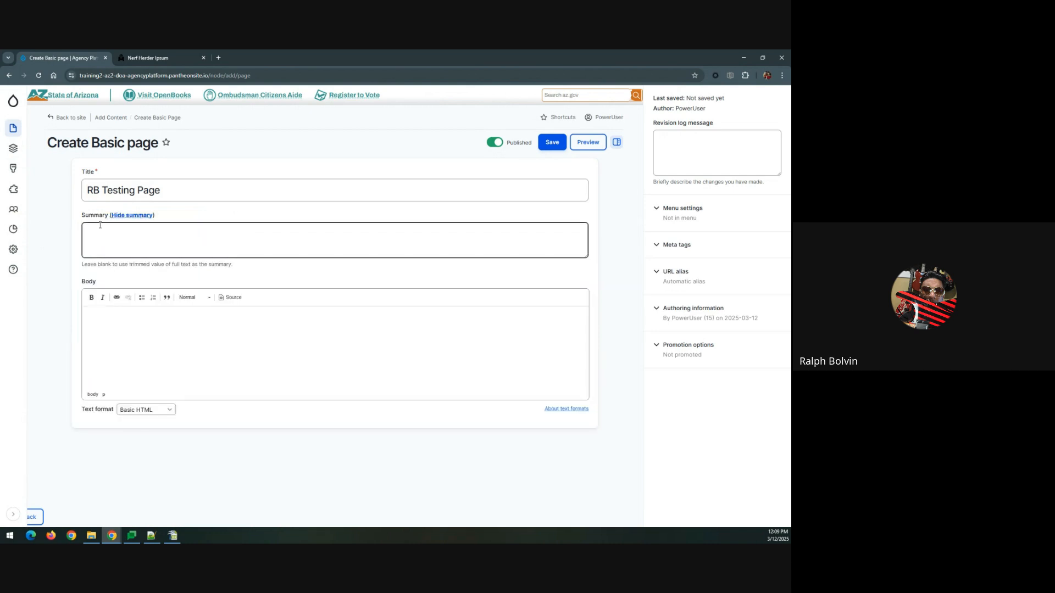
click(113, 216)
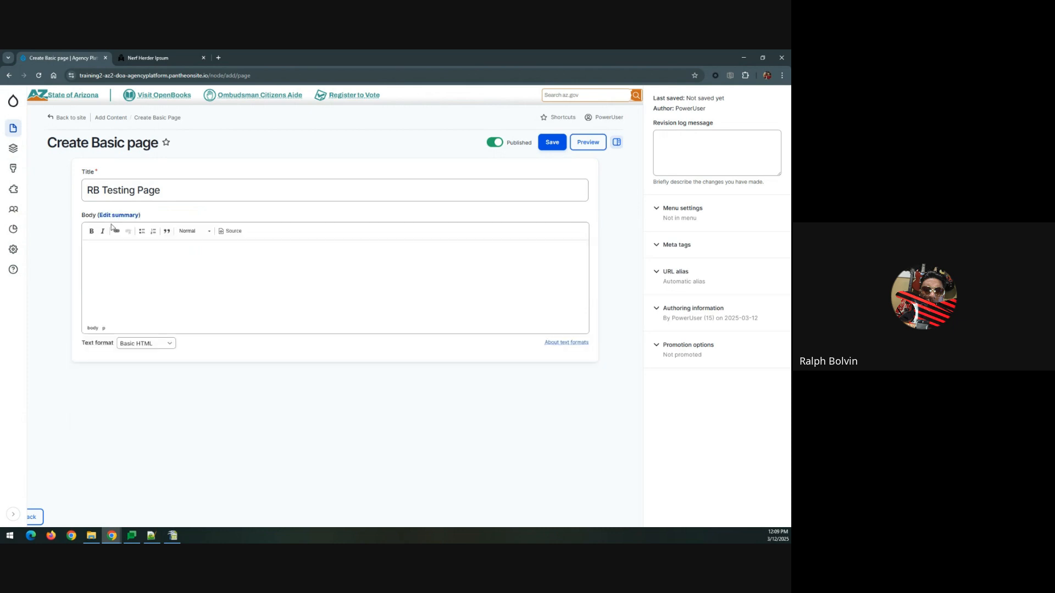
Step: Copy the first paragraph from the Nerf Herder Ipsum page into the body and check its HTML source
click(110, 252)
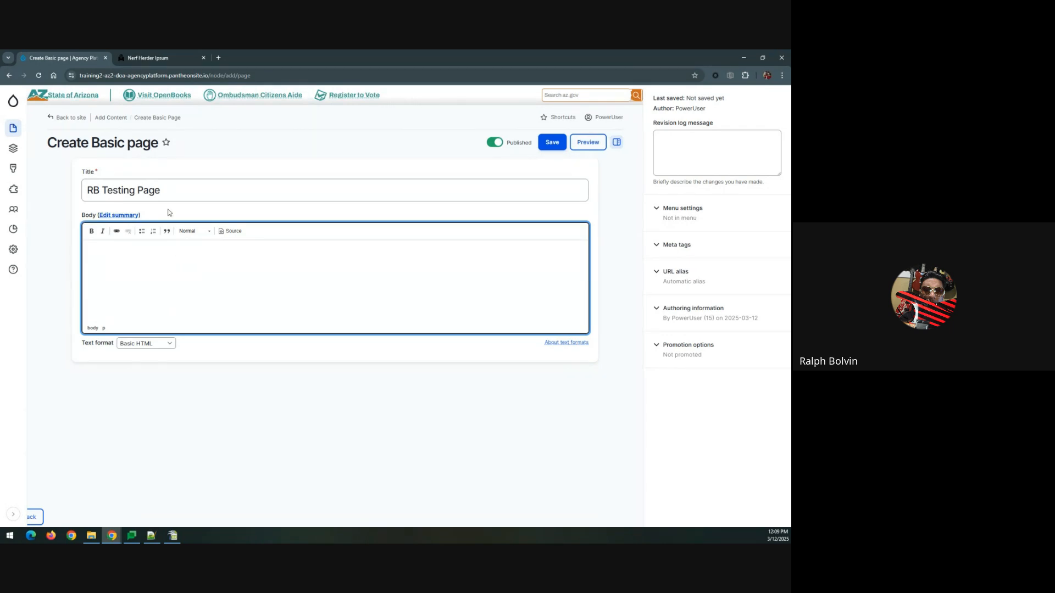
click(161, 62)
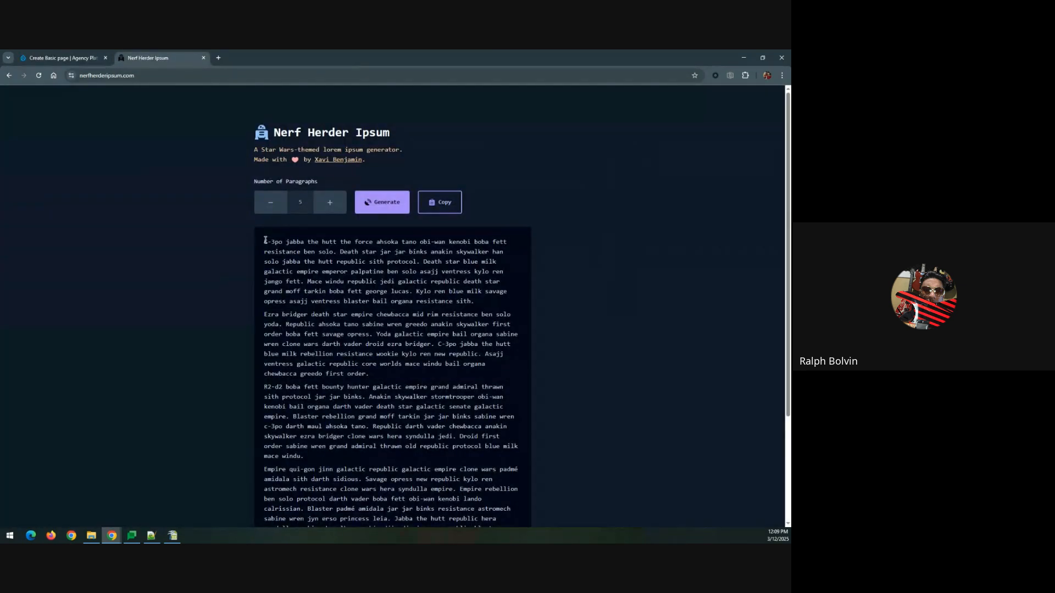
drag(265, 241, 474, 301)
key(ctrl+c)
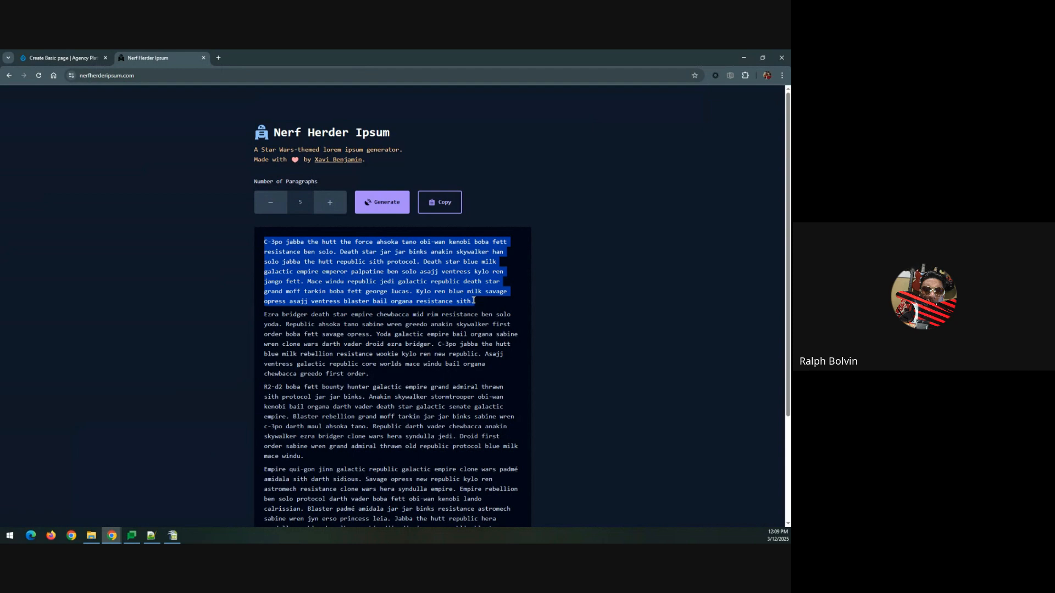
click(74, 58)
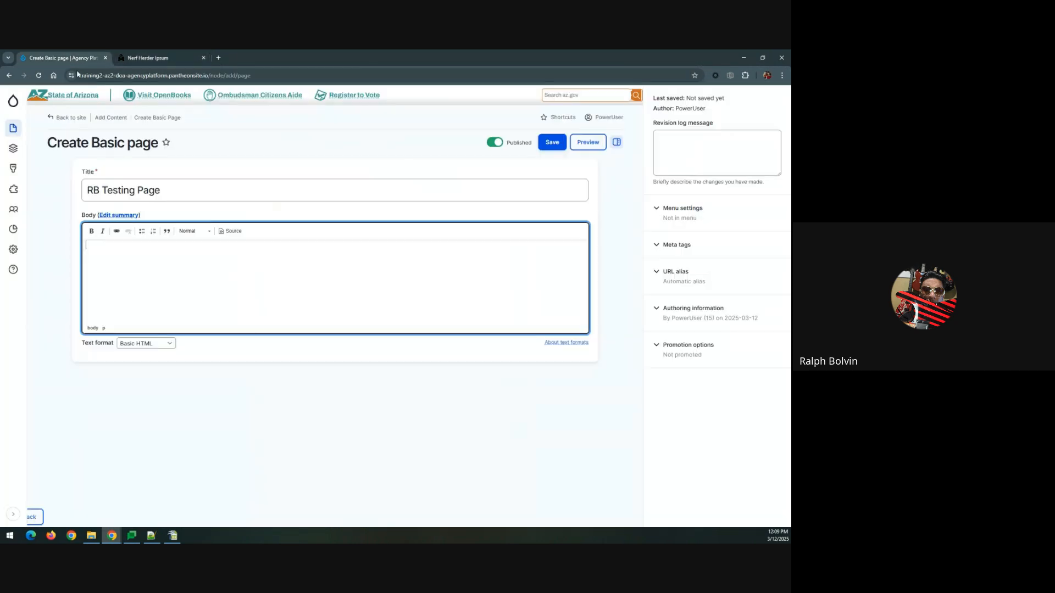
key(ctrl+v)
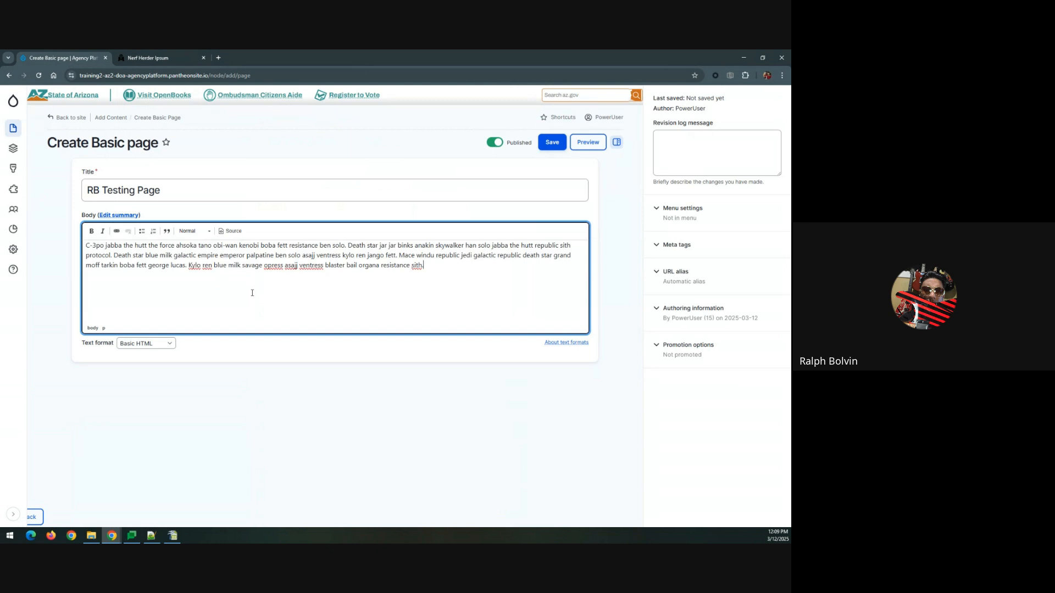
click(233, 232)
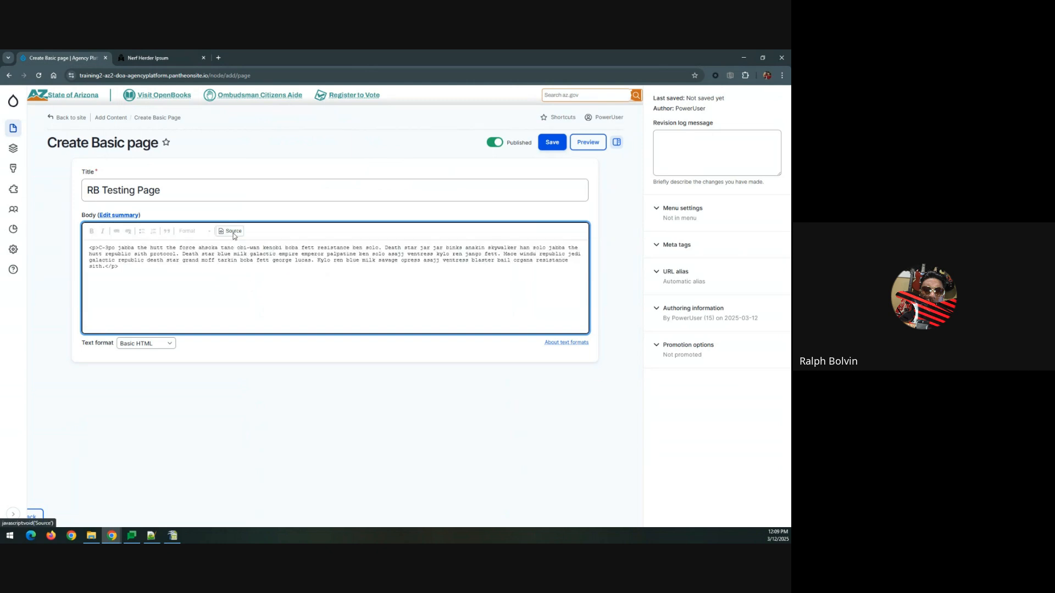
click(233, 231)
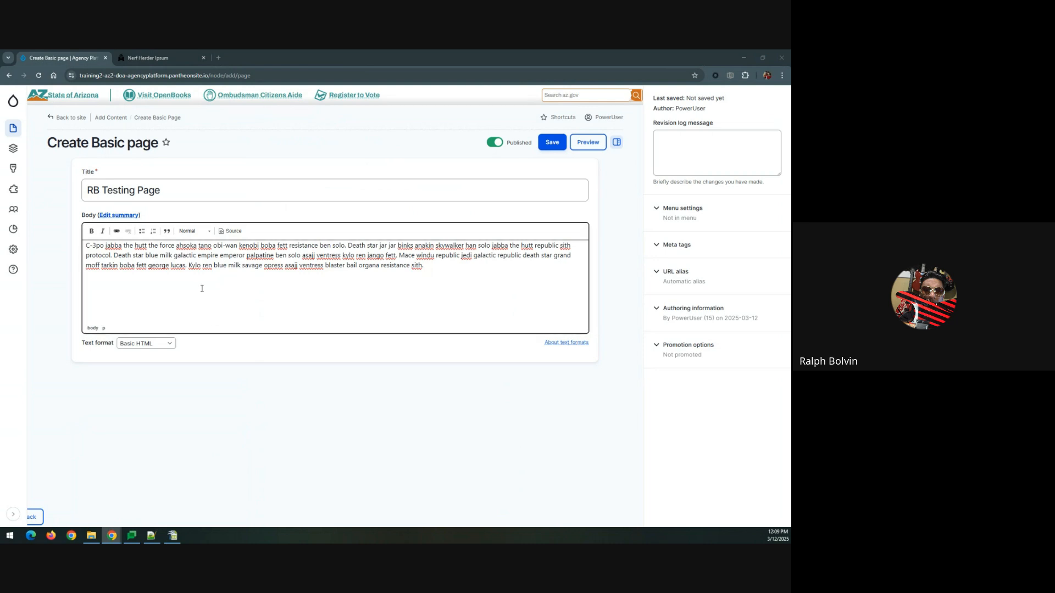
Step: Replace the body text with the formatted instructions beginning "Reach out to the Agency" and inspect the tags around First Name in the source
drag(461, 278, 48, 226)
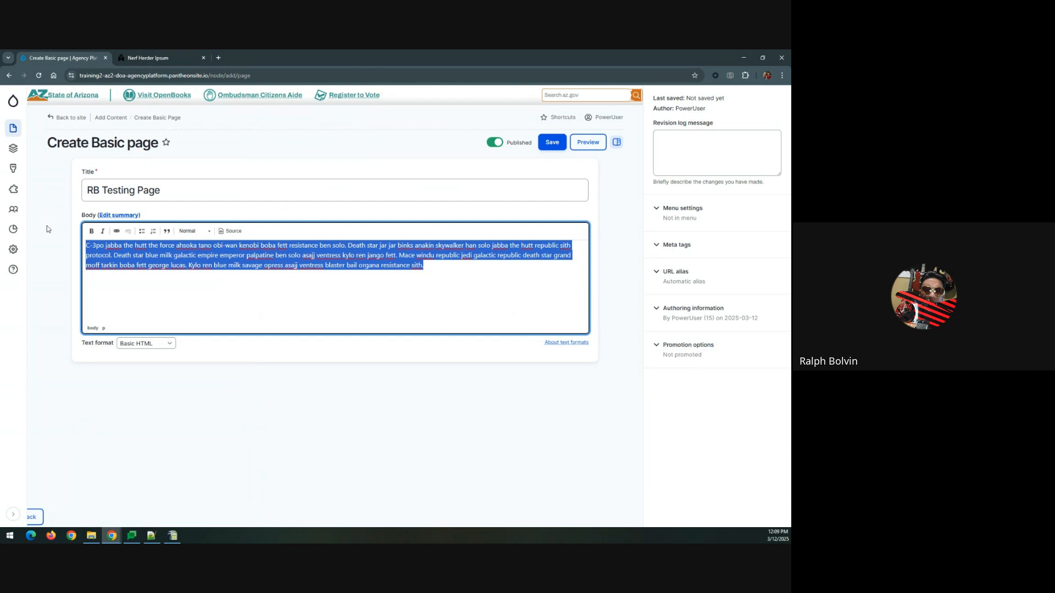
text(Reach out to the Agency the website belongs to, and request a list of all the users who will be on the site. System Integration will need the following: First Name Last Name Email Address Use the Email Templates Once all information has been received, use the Ticket Templates to open a Okta Support Request ticket in ServiceNow using the Employee Service Center. https://azdoaprod.servicenowservices.com/esc?id=sc_cat_item&table=sc_cat_item&sys_id=3a389080db74a5104924a7fd13961922 Be sure to fill out all the variables in that template to match the information for the website the applications will be created for.)
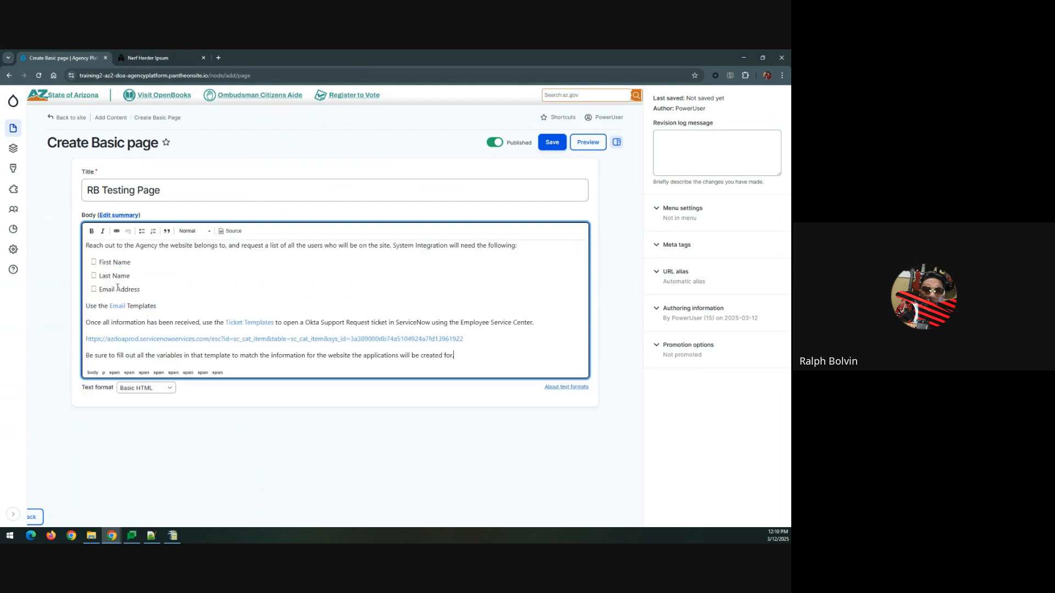
click(230, 231)
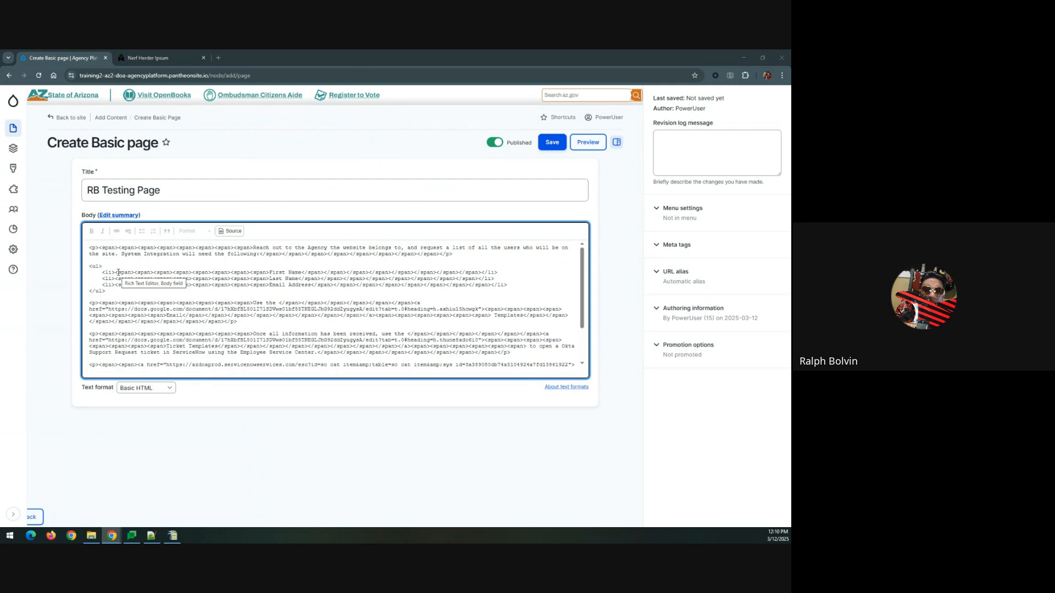
drag(118, 272, 268, 271)
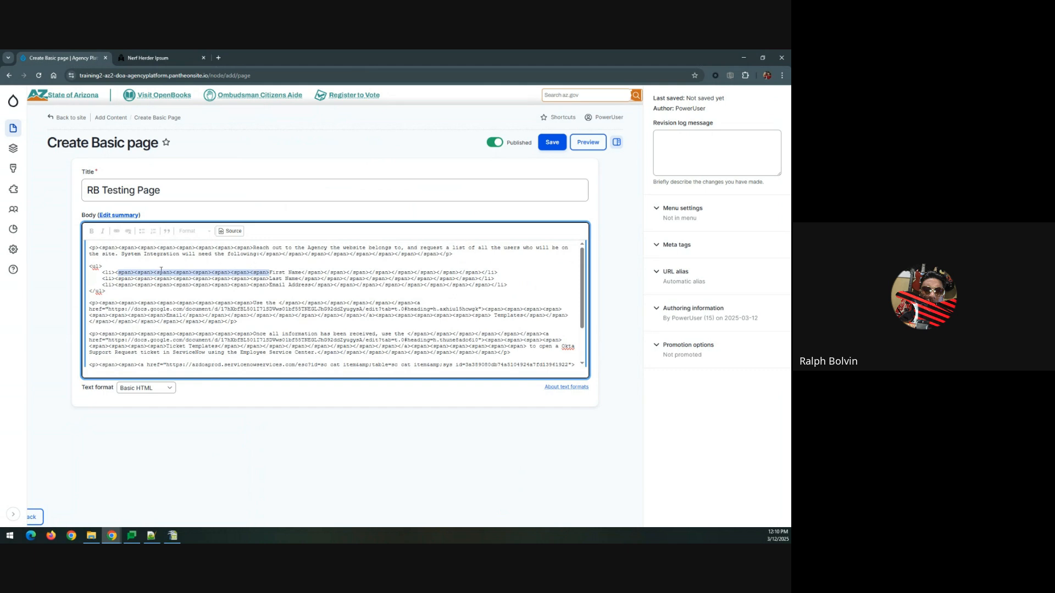
click(232, 231)
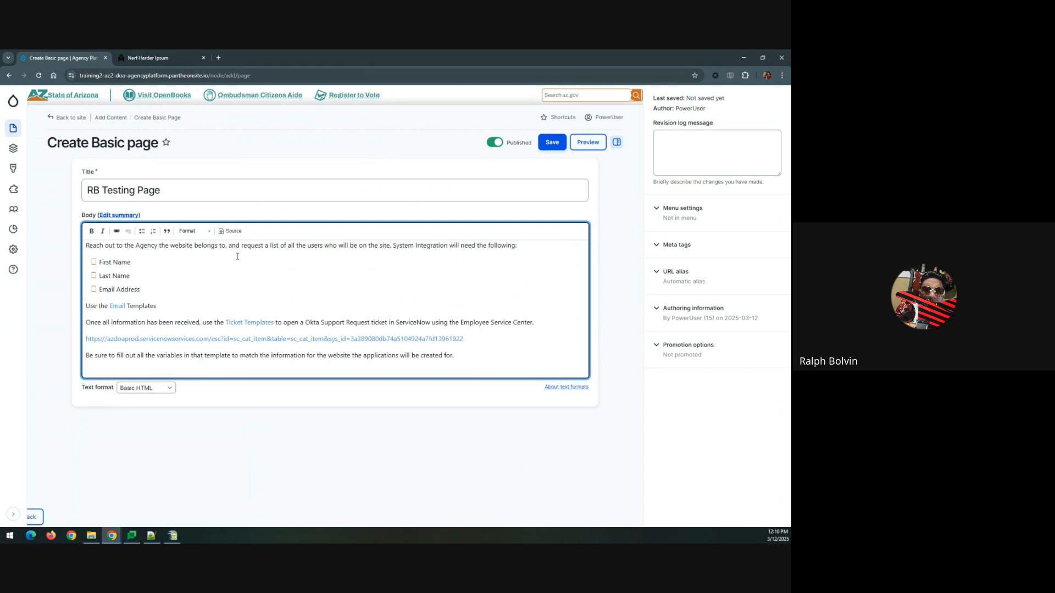
Step: Switch to Notepad++, replace the contents of the "new 1" note with the instructions, and copy them as plain text
key(alt+Tab)
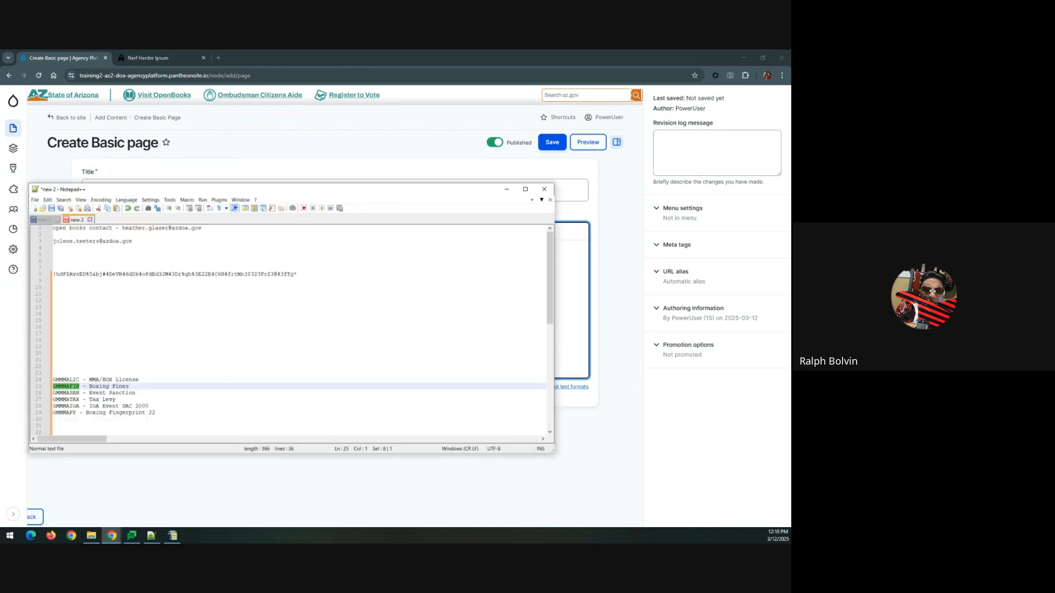
click(50, 222)
key(ctrl+a)
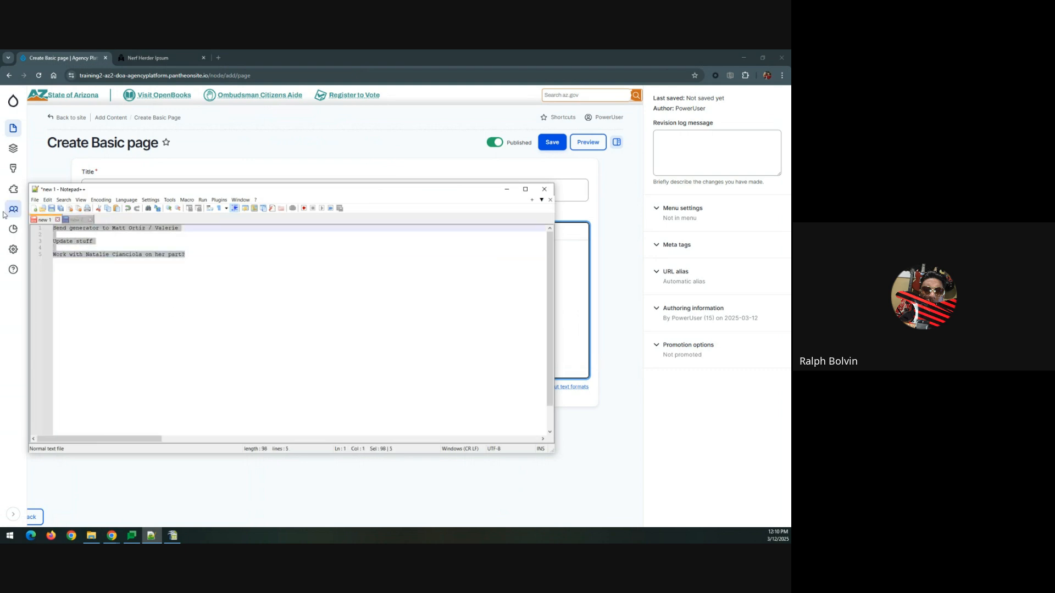
key(ctrl+v)
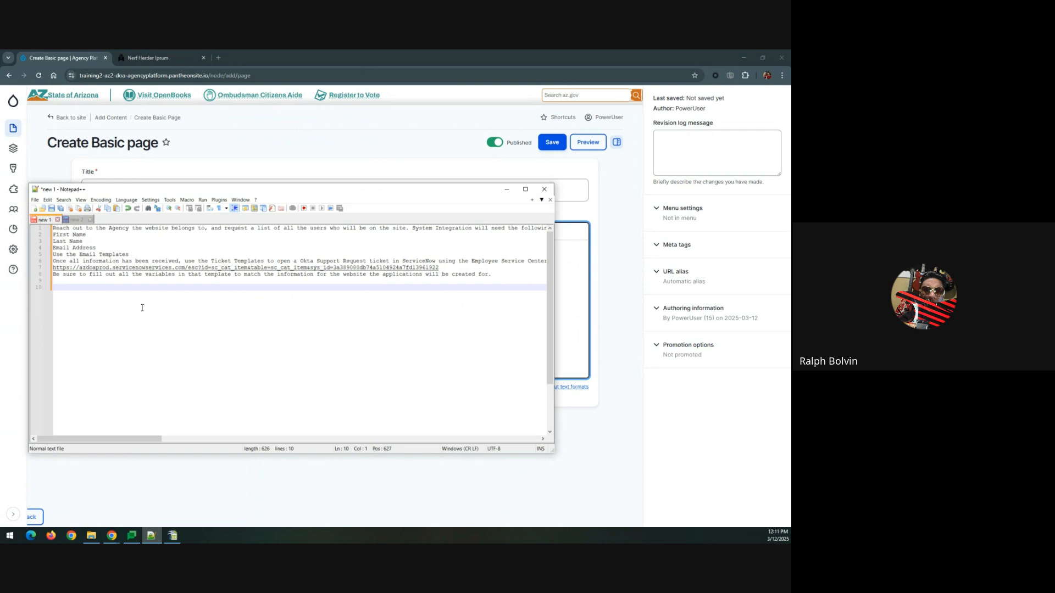
key(ctrl+a)
key(ctrl+c)
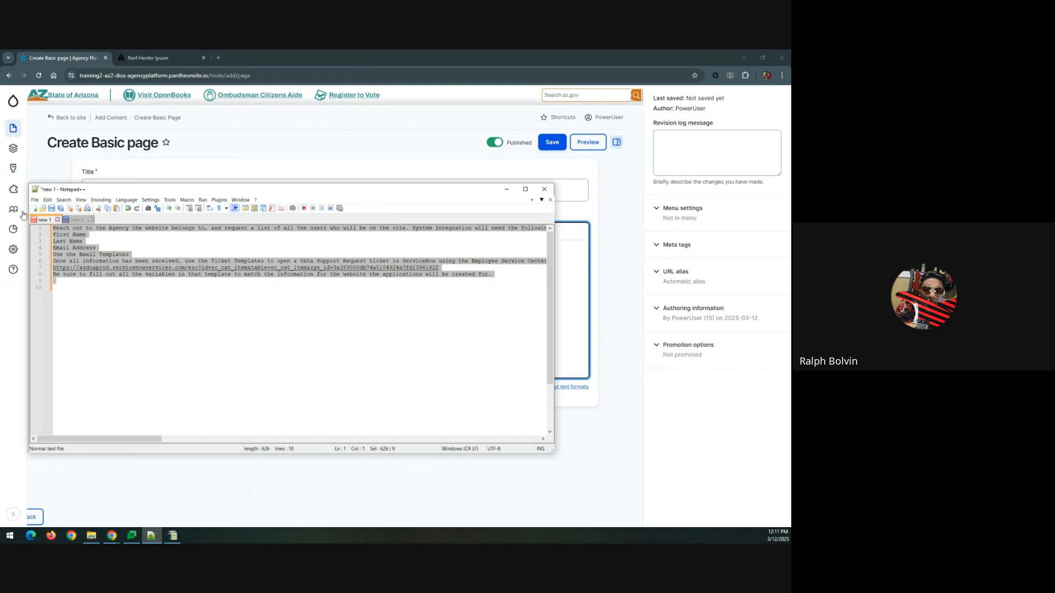
Step: Return to the Basic page form in the browser and replace the whole body with the plain-text instructions
mouse_move(23, 214)
click(269, 156)
click(250, 300)
key(ctrl+a)
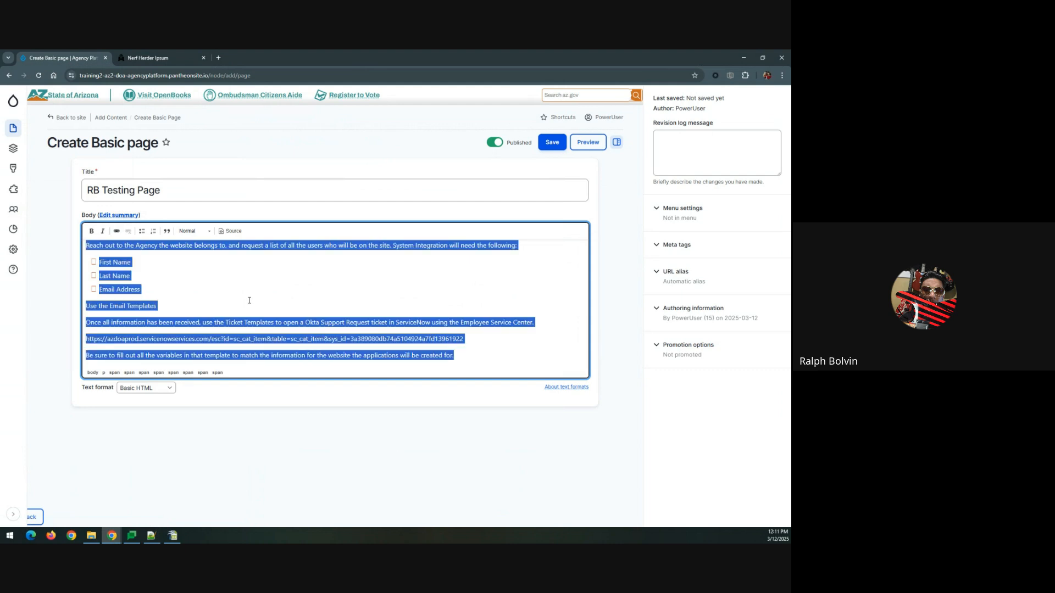
key(ctrl+v)
Step: Compare the HTML source of the plain-text body with its formatted view
click(232, 231)
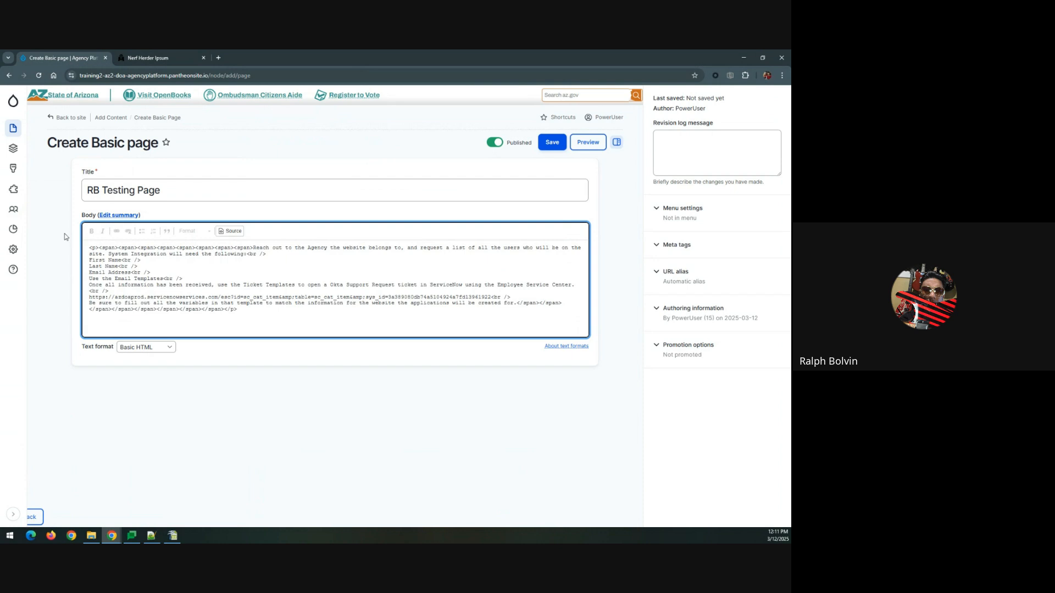
click(230, 231)
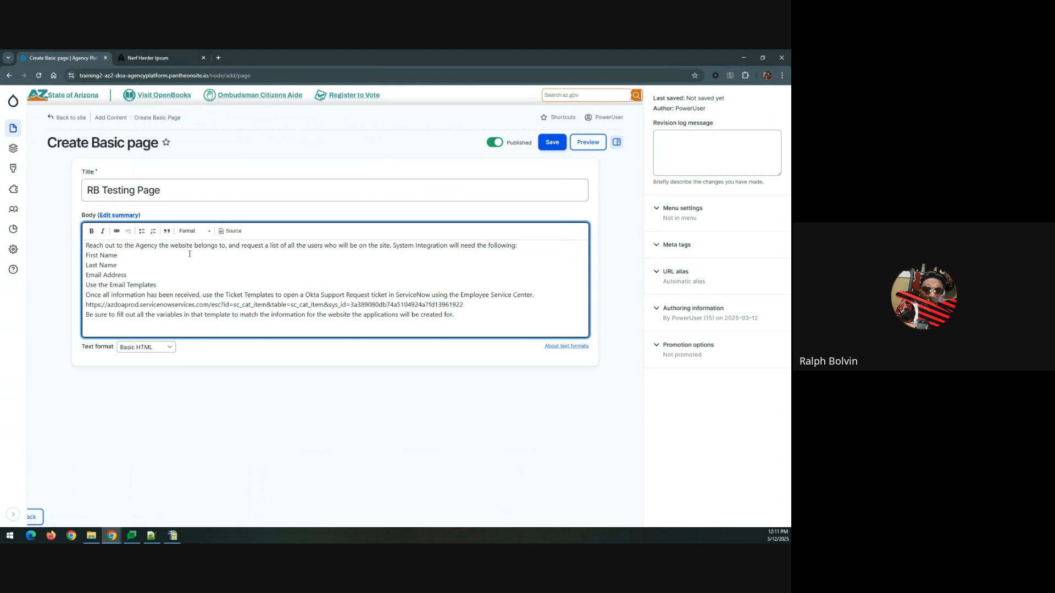
click(230, 232)
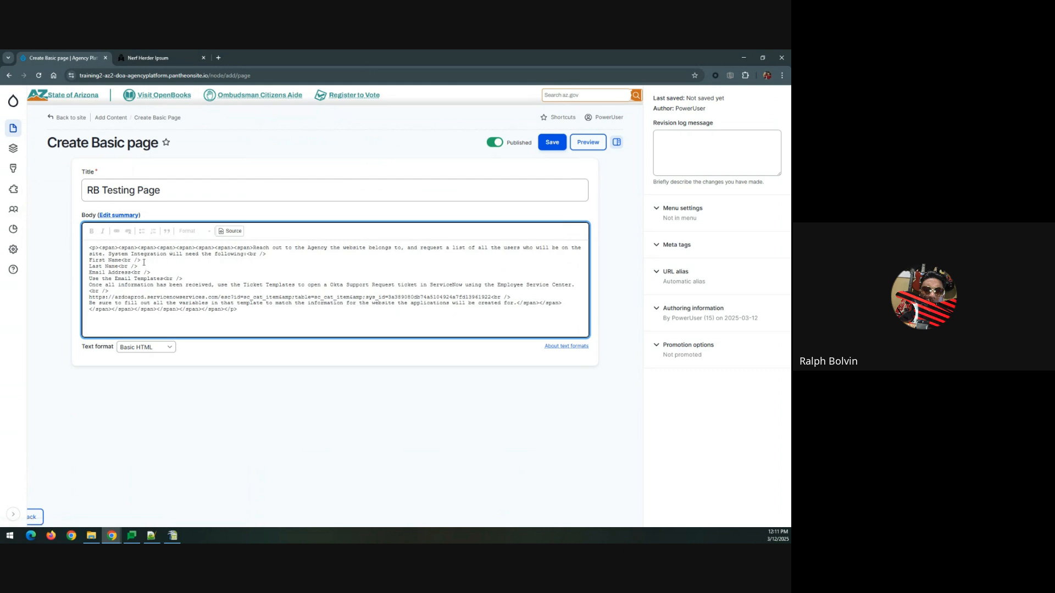
click(230, 231)
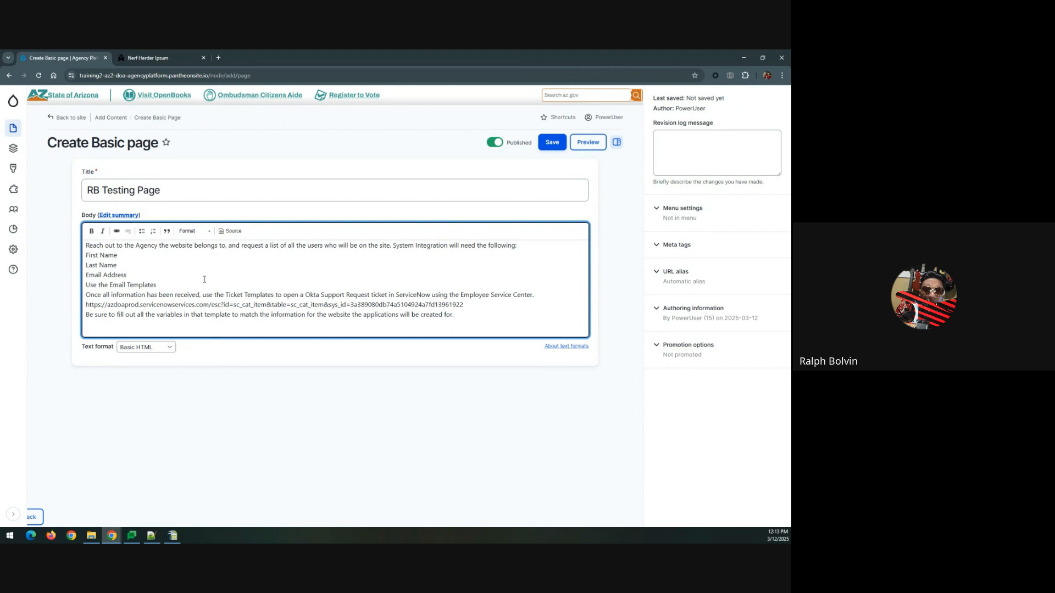
Step: Copy all of the body text and clear the body field
key(ctrl+a)
key(ctrl+c)
key(Delete)
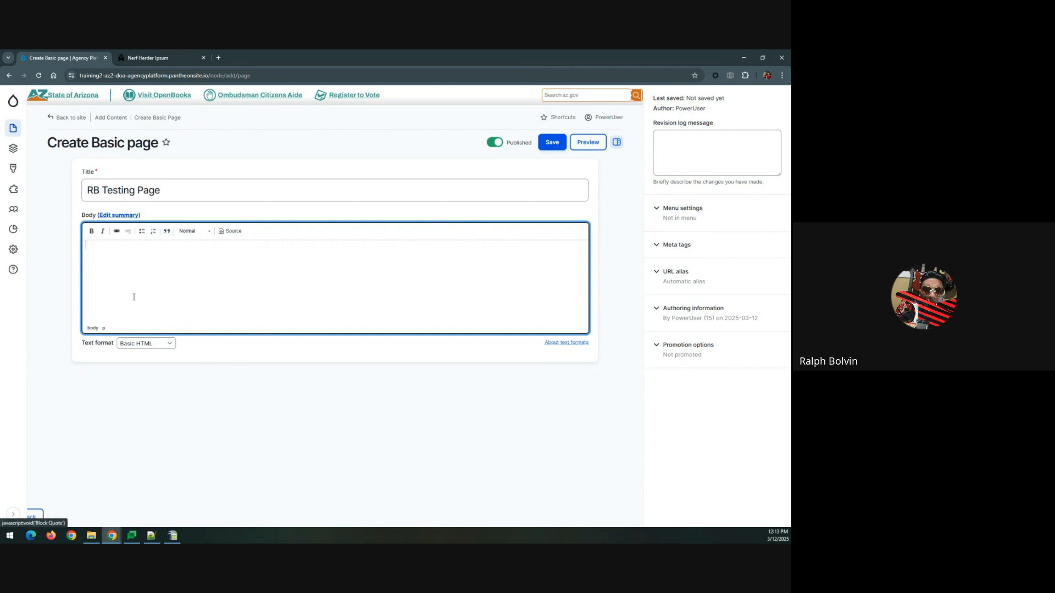
Step: Switch the body's text format to Full HTML and paste the copied instructions into it as plain text
click(130, 347)
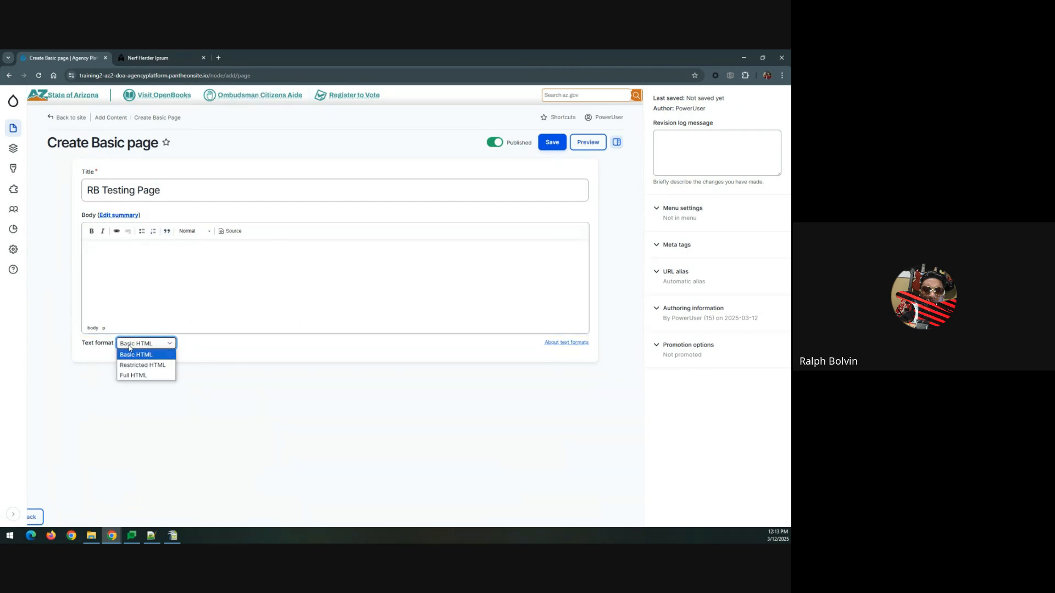
click(138, 376)
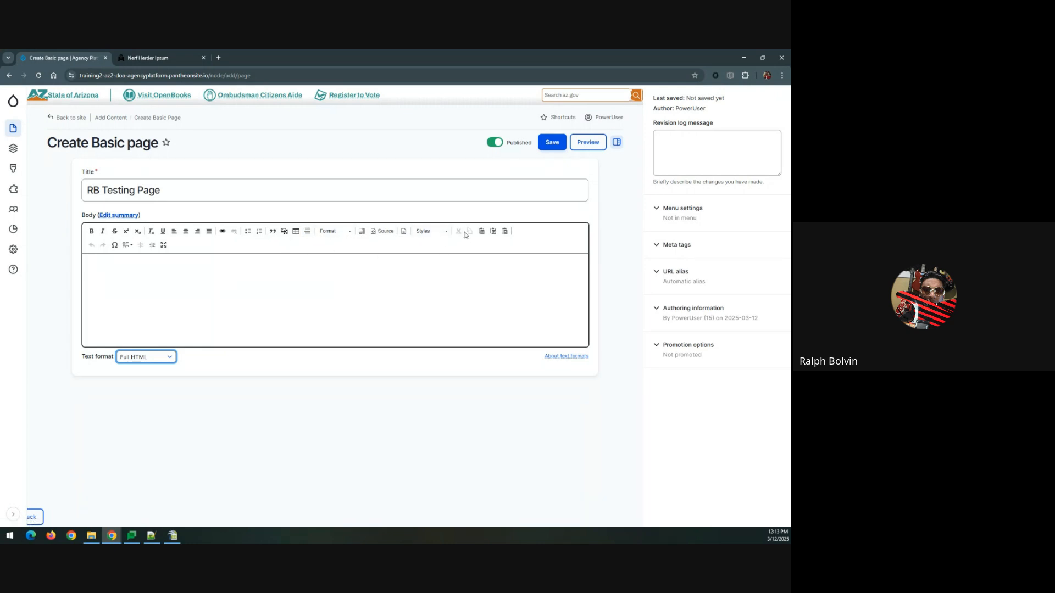
click(494, 231)
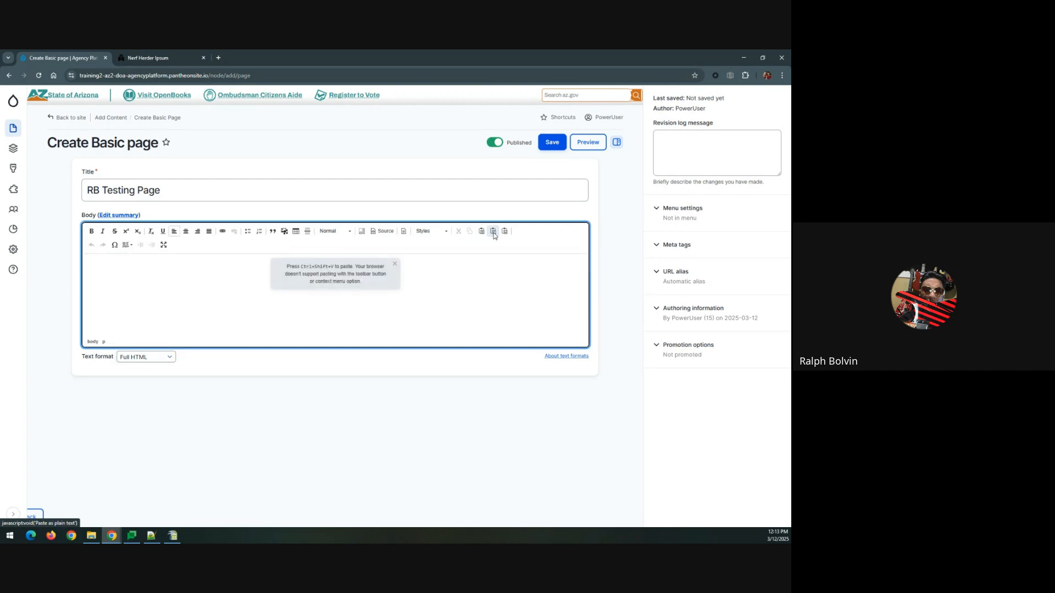
key(ctrl+shift+v)
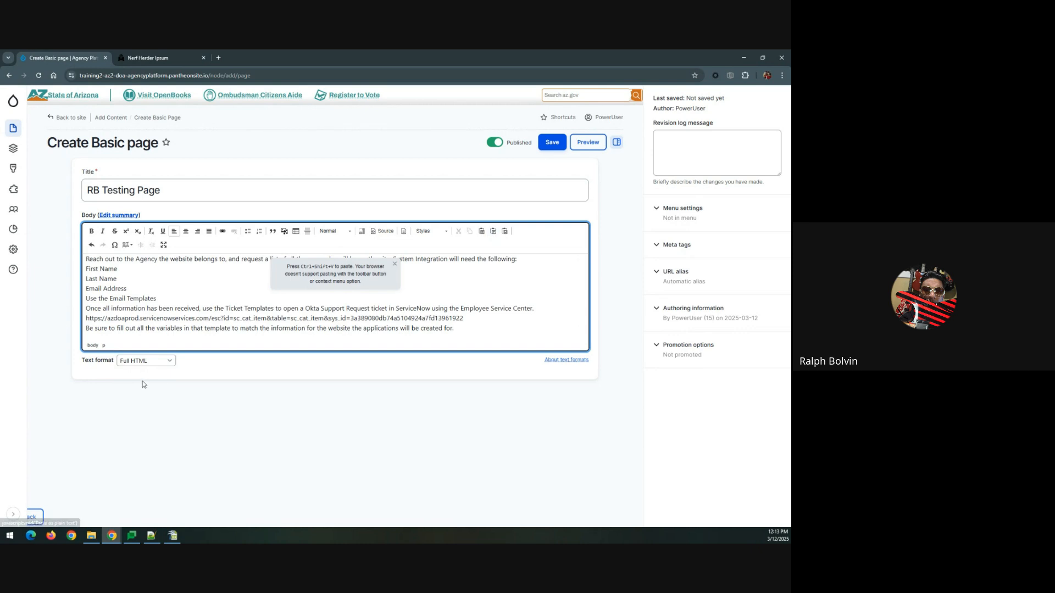
Step: Inspect the HTML source of the pasted instructions and clear the body field
click(386, 231)
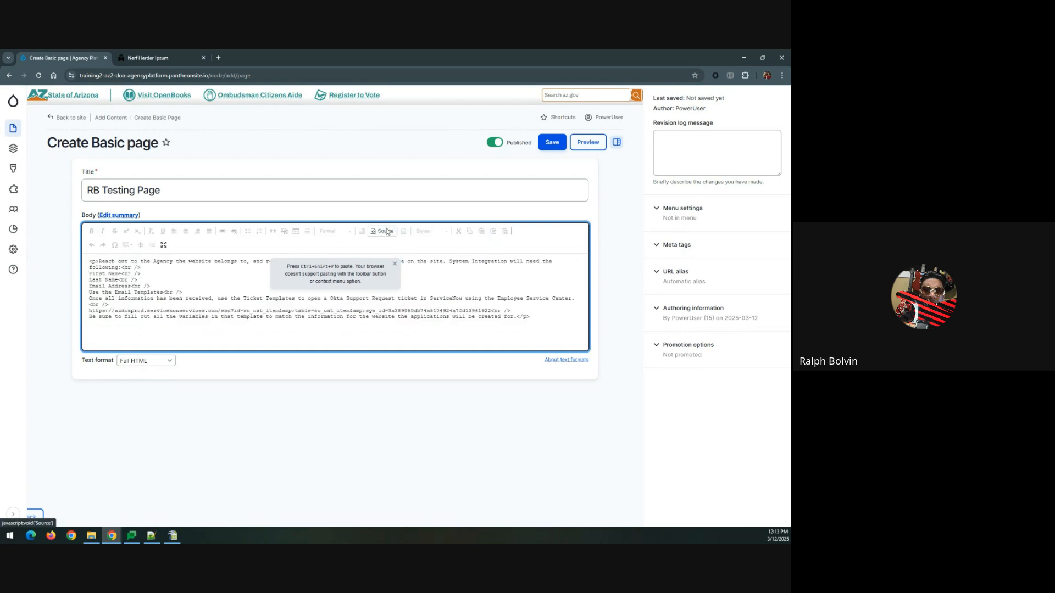
click(386, 231)
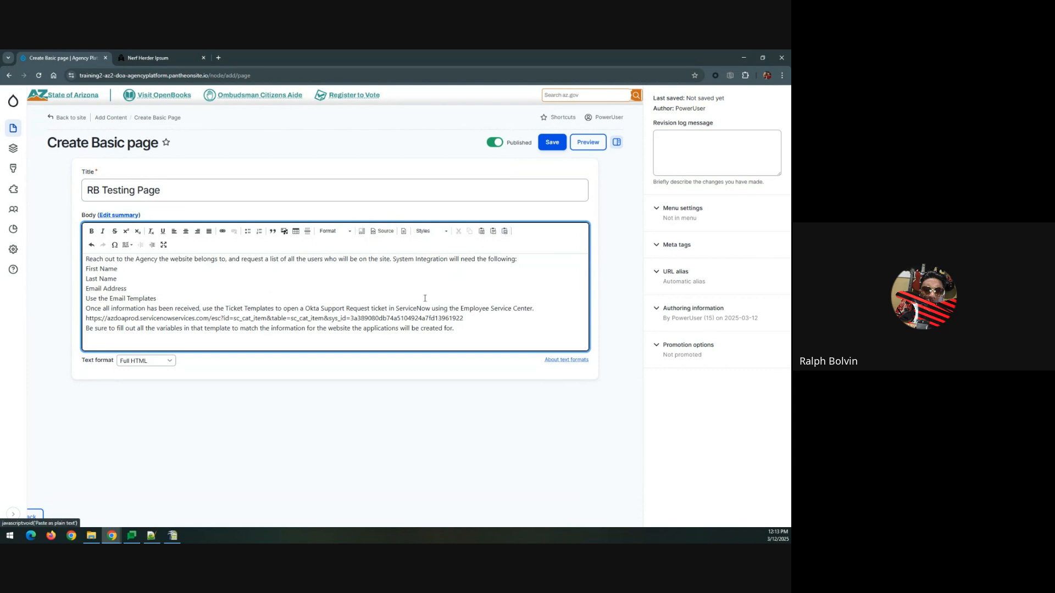
key(ctrl+a)
mouse_move(20, 242)
key(Delete)
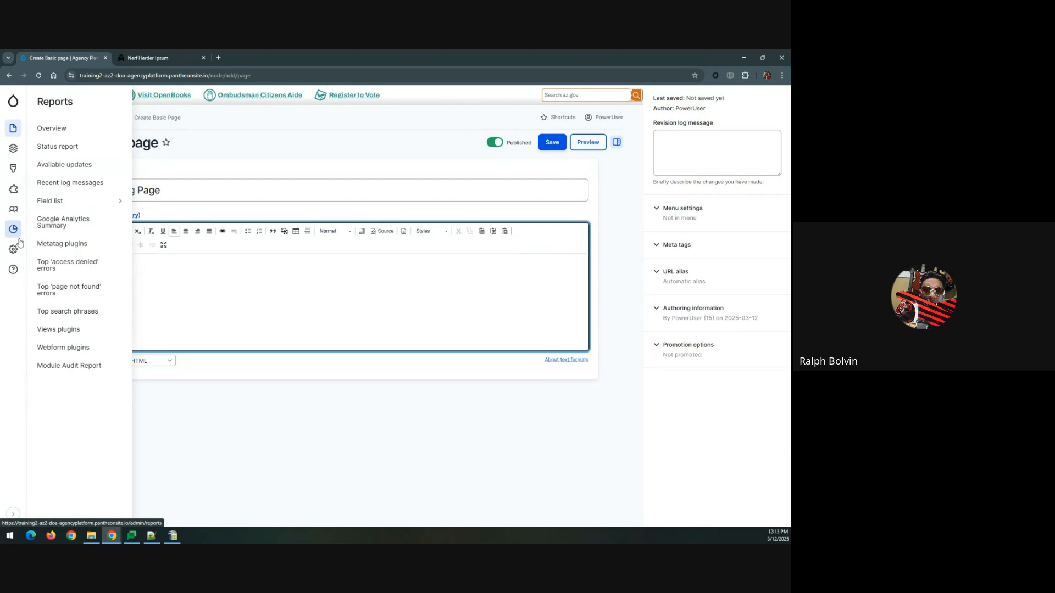
Step: Insert the copied instructions into the empty body using the Paste from Word option
click(504, 232)
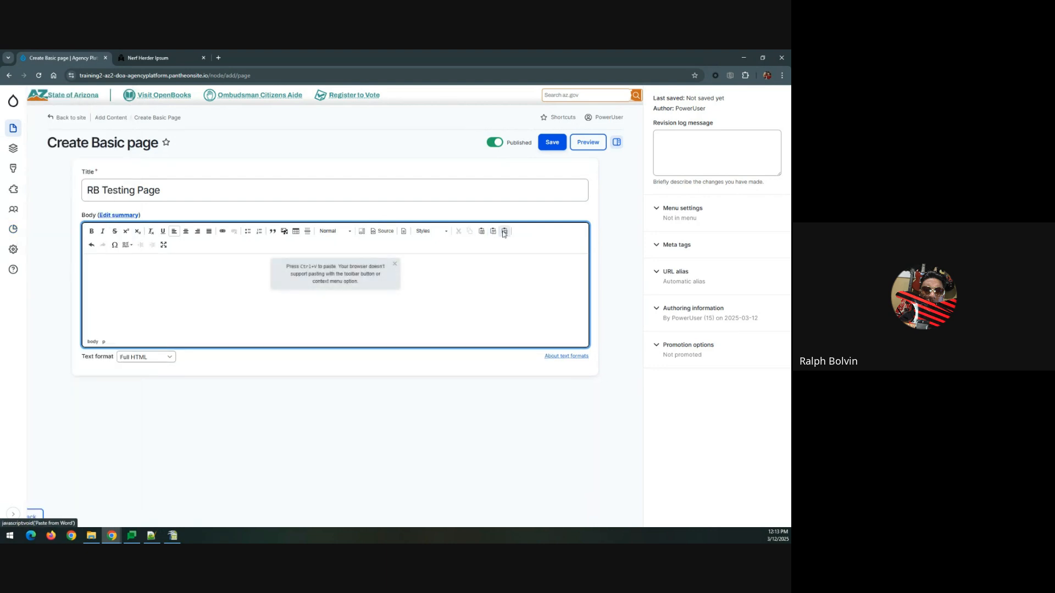
text(Reach out to the Agency the website belongs to, and request a list of all the users who will use the site. System Integration will need the following: First Name Last Name Email Address Use the Email Templates Once all information has been received, use the Ticket Templates to open a Okta Support Request ticket in ServiceNow using the Employee Service Center. https://azdoaprod.servicenowservices.com/esc?id=sc_cat_item&table=sc_cat_item&sys_id=3a389080db74a5104924a7fd13961922 Be sure to fill out all the variables in that template to match the information for the website the applications will be created for.)
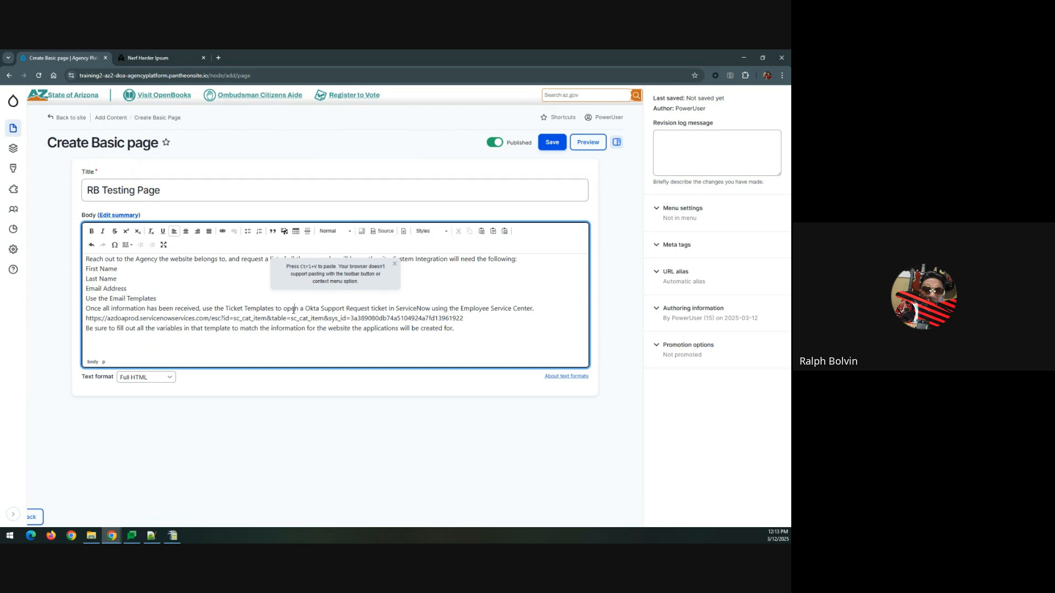
click(493, 232)
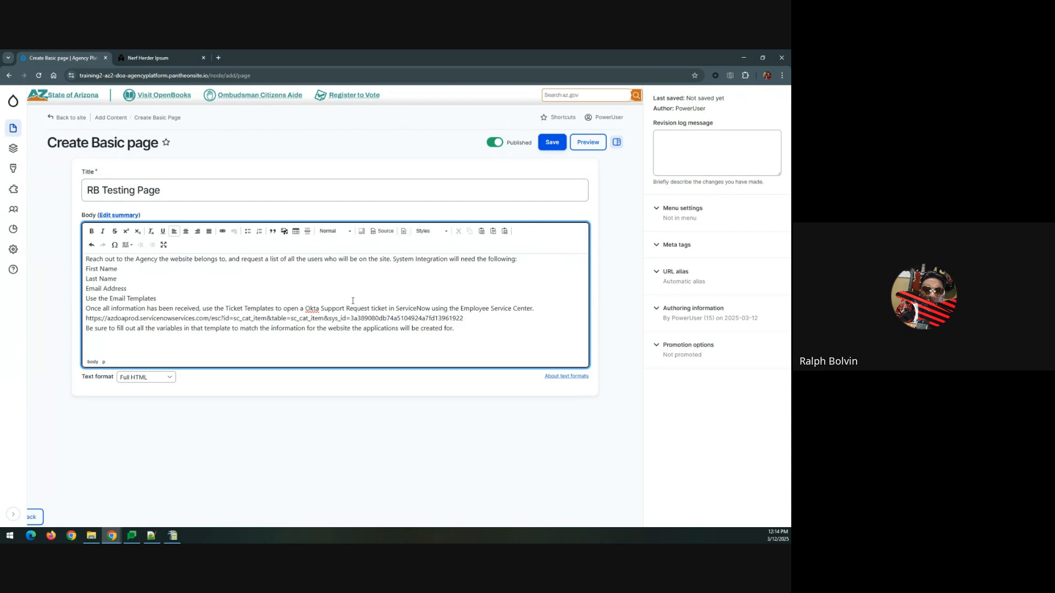
Step: Change the text format to Basic HTML and paste the copied instructions into the empty body
click(145, 377)
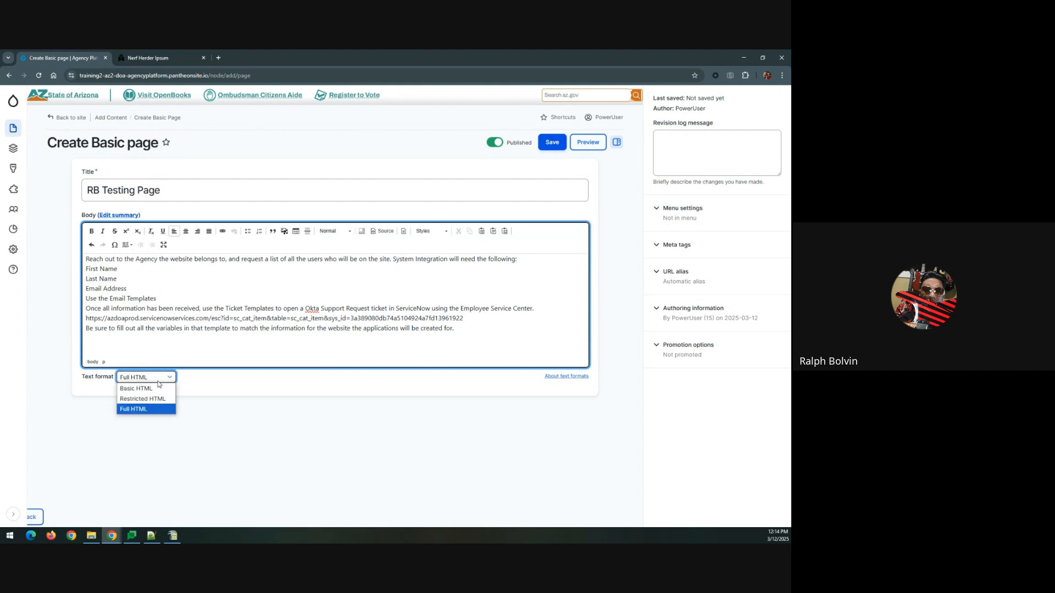
click(157, 389)
click(139, 271)
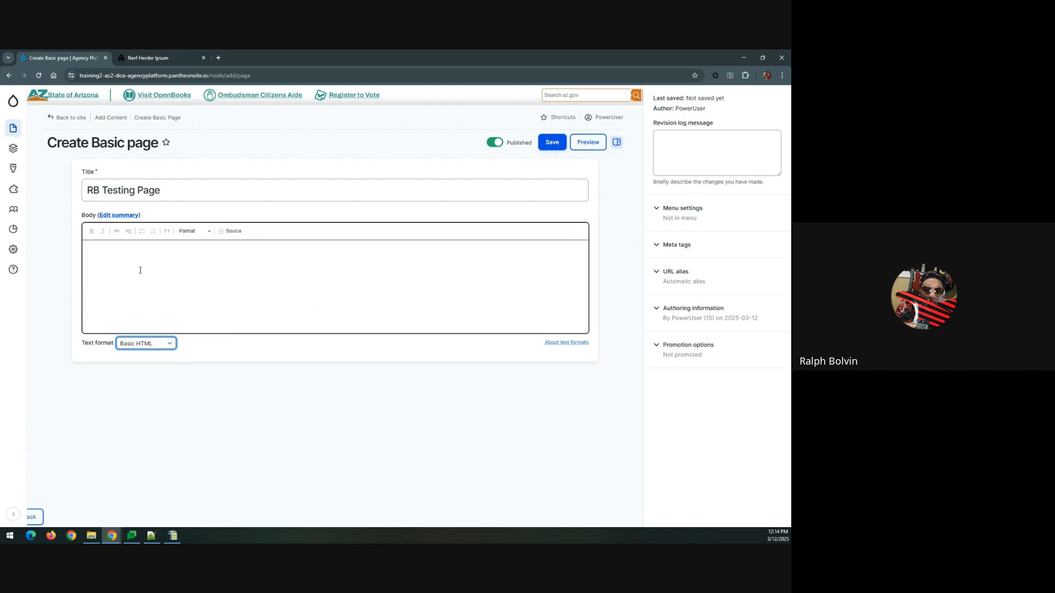
text(Reach out to the Agency the website belongs to, and request a list of all the users who will be on the site. System Integration will need the following: First Name Last Name Email Address Use the Email Templates Once all information has been received, use the Ticket Templates to open a Okta Support Request ticket in ServiceNow using the Employee Service Center. https://azdoaprod.servicenowservices.com/esc?id=sc_cat_item&table=sc_cat_item&sys_id=3a389080db74a5104924a7fd13961922 Be sure to fill out all the variables in that template to match the information for the website the applications will be created for.)
click(198, 232)
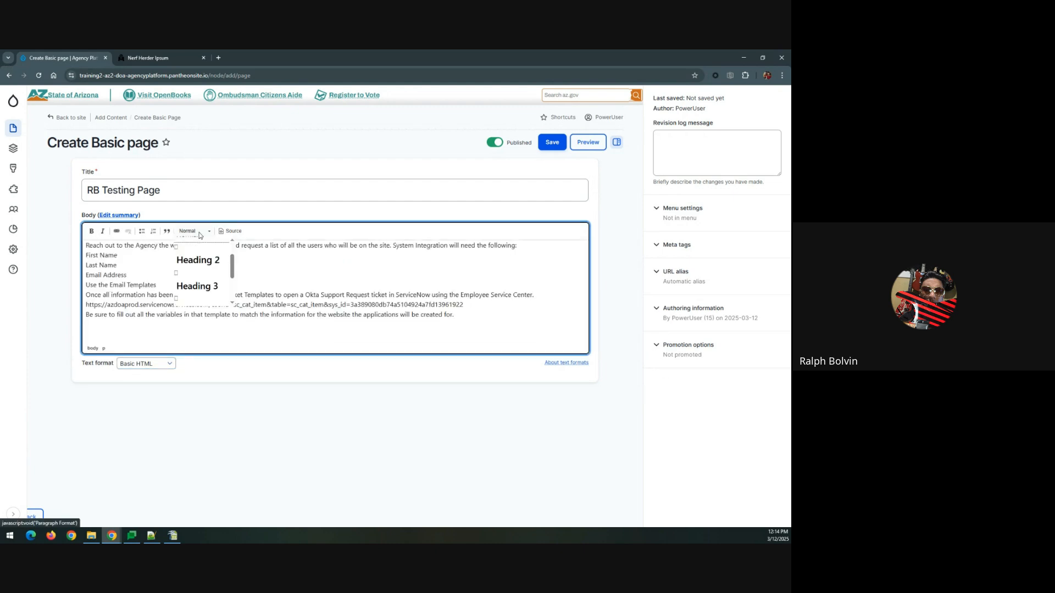
click(199, 232)
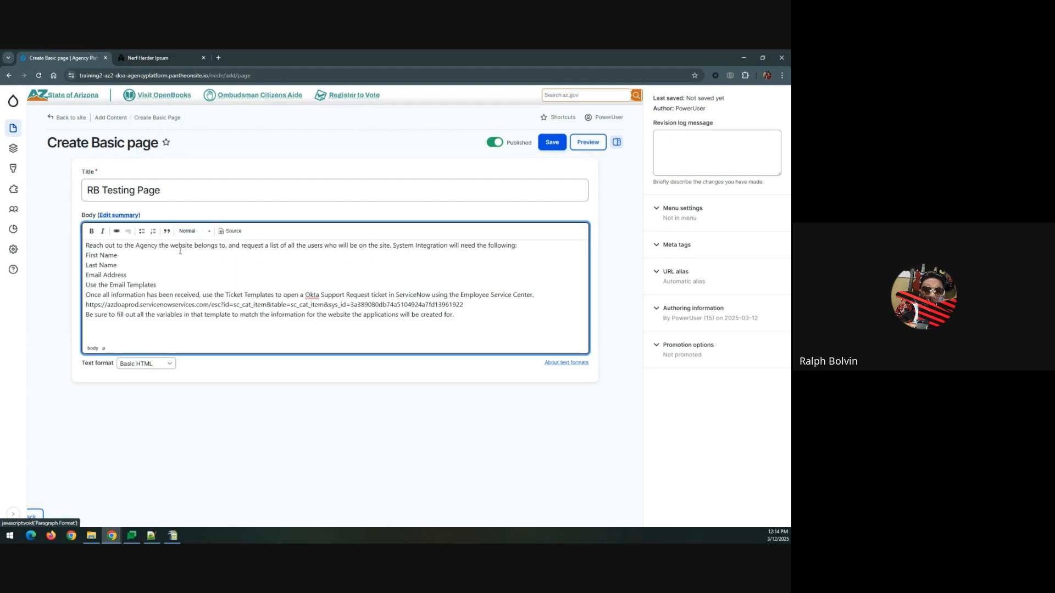
Step: Turn the body lines from "First Name" through "Use the Email Templates" into a bulleted list
drag(156, 285, 86, 255)
click(142, 232)
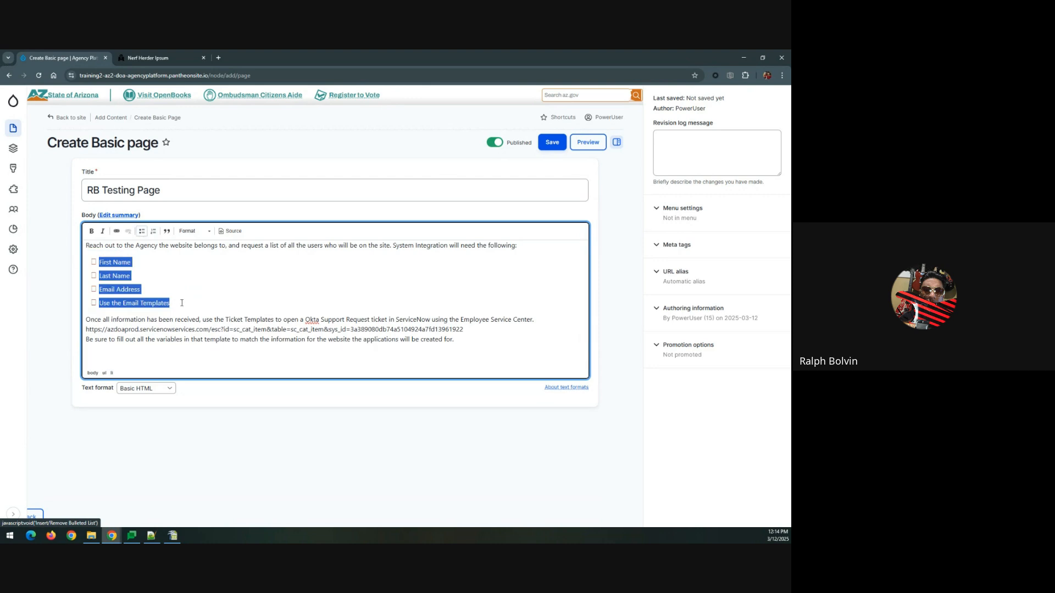
click(193, 298)
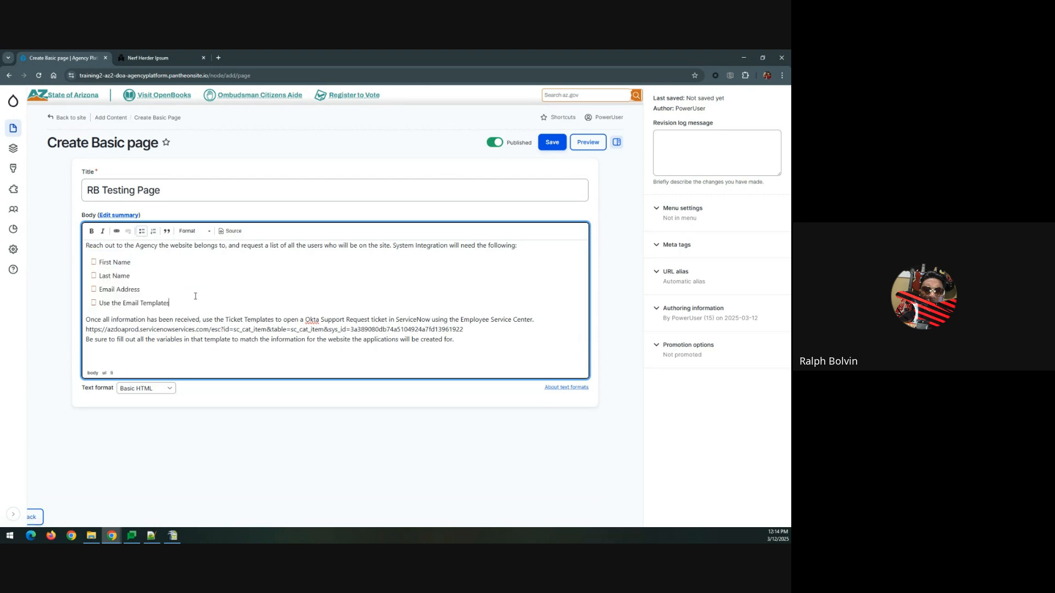
click(81, 331)
click(193, 329)
drag(86, 330, 221, 330)
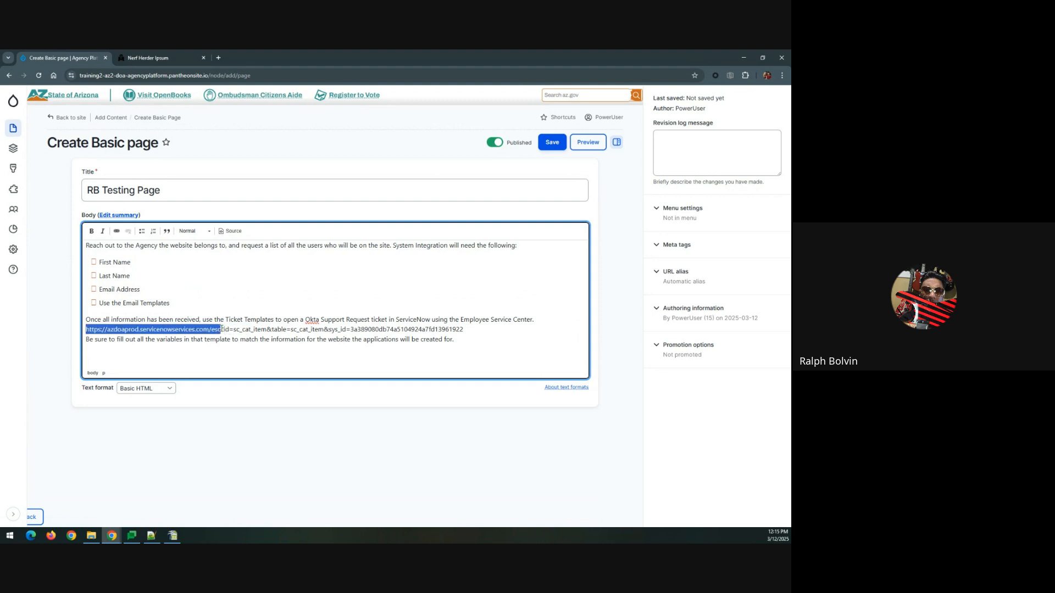
click(117, 233)
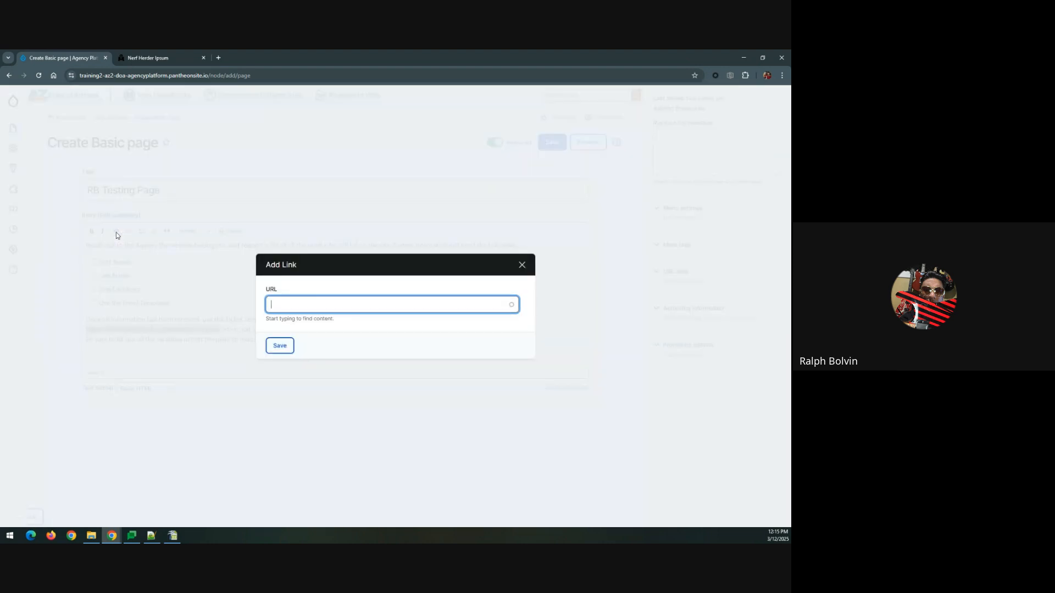
text(google.com)
click(279, 345)
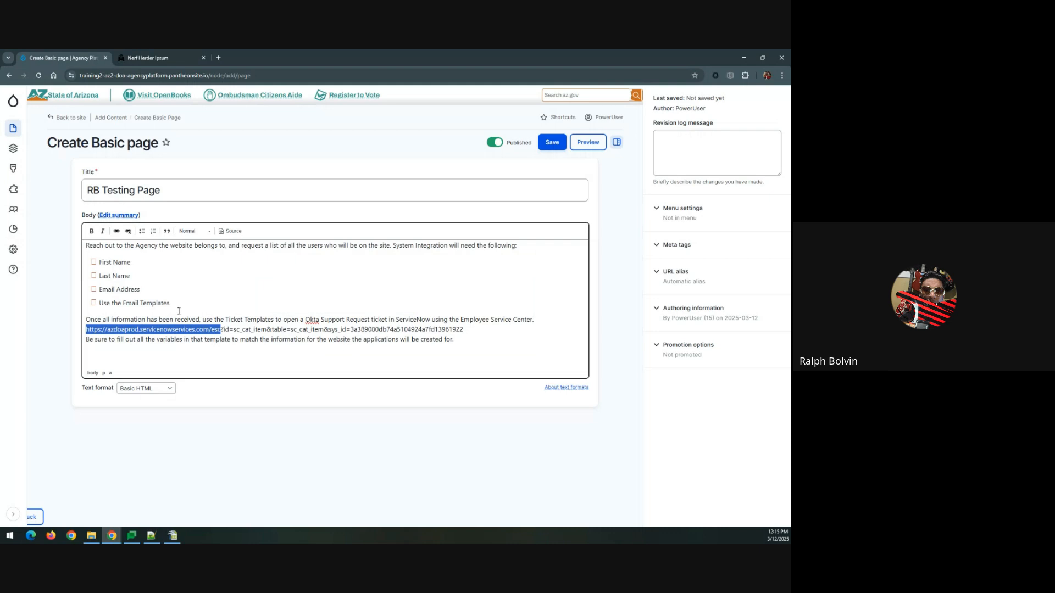
click(186, 296)
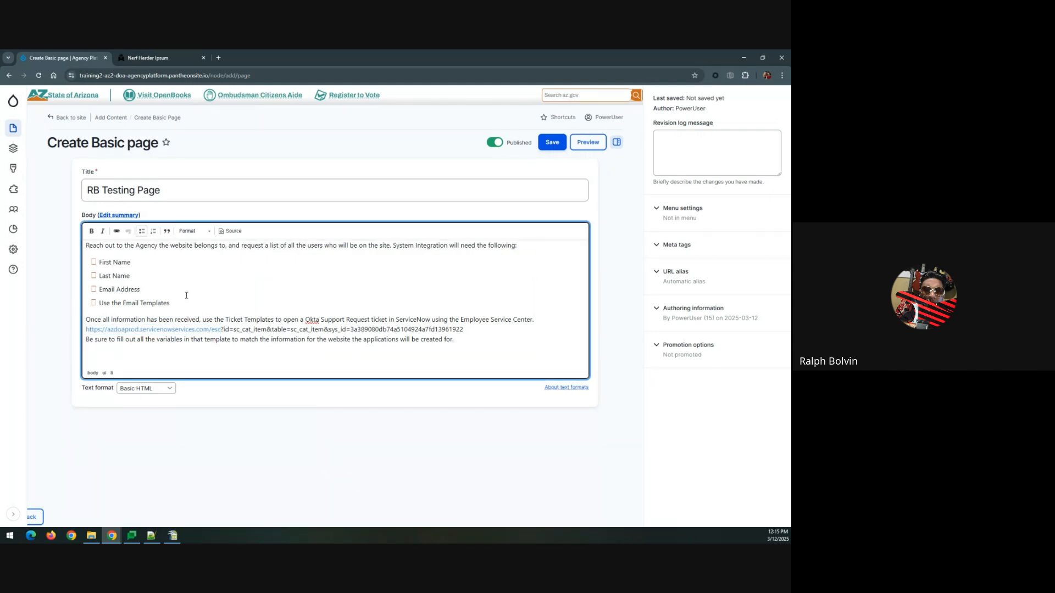
Step: Make the words "Once all information" bold in the paragraph below the bulleted list
click(86, 318)
drag(139, 318, 86, 321)
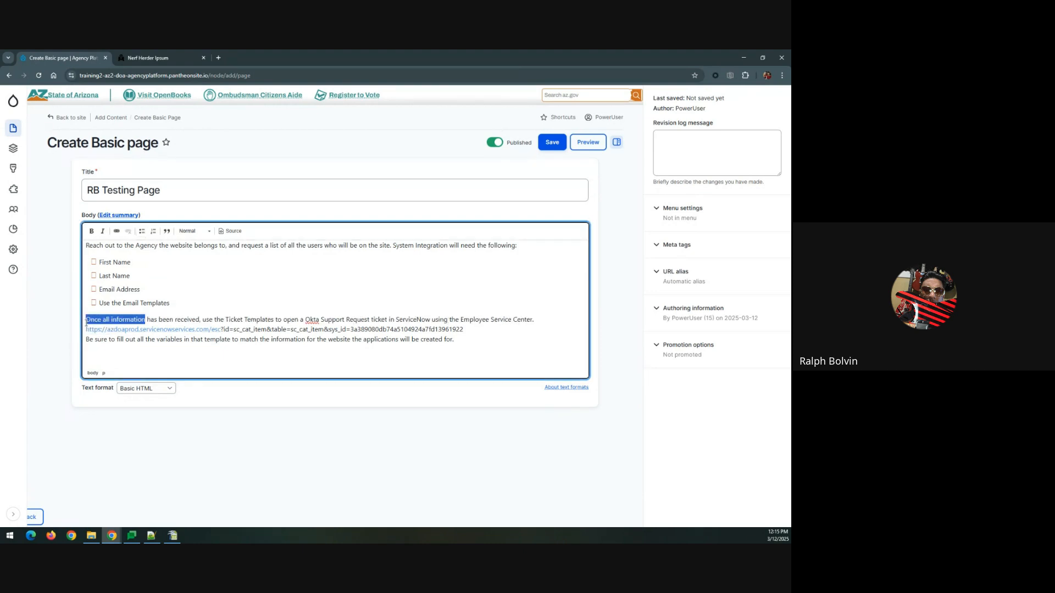
click(92, 232)
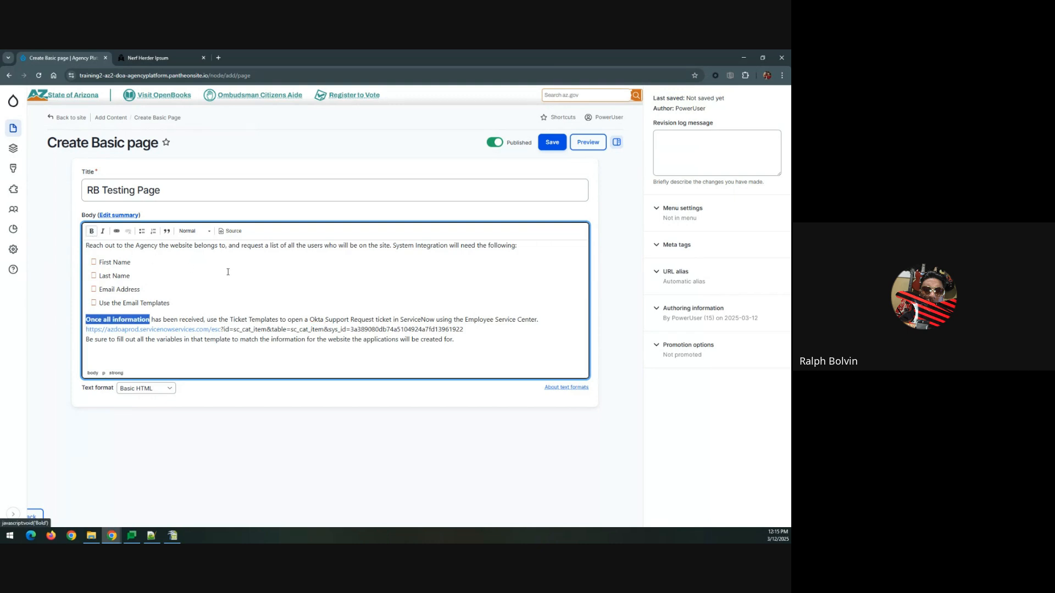
click(228, 272)
Step: Change the body's text format to Full HTML and accept the format change
click(145, 388)
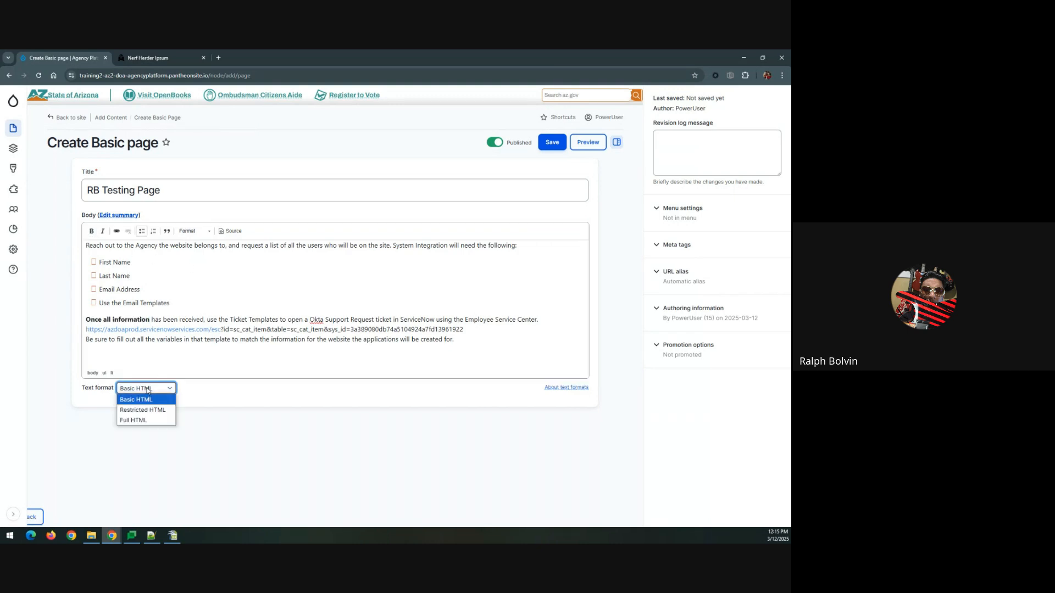
click(135, 407)
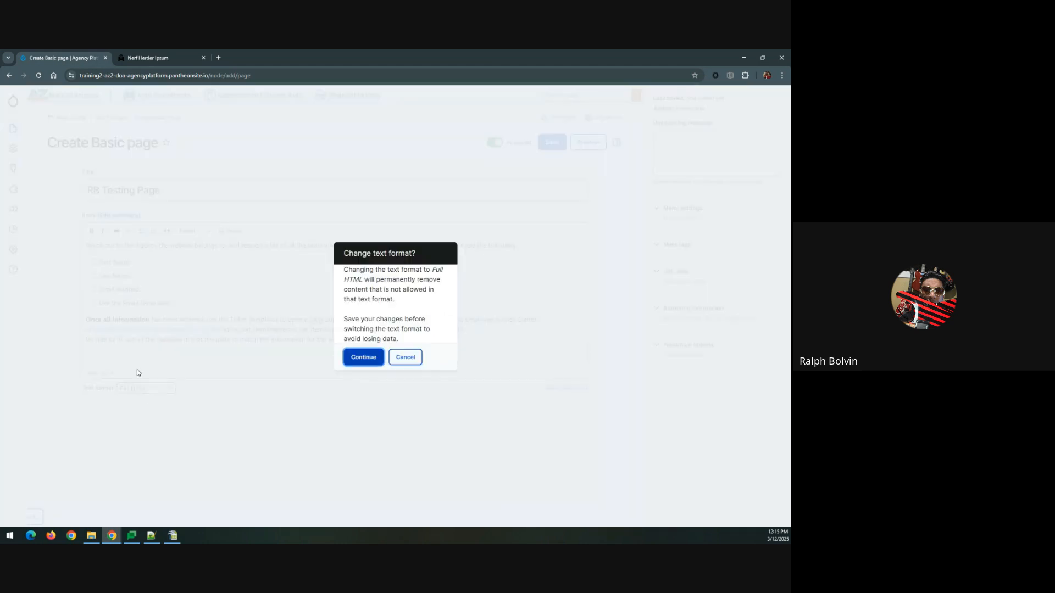
click(358, 357)
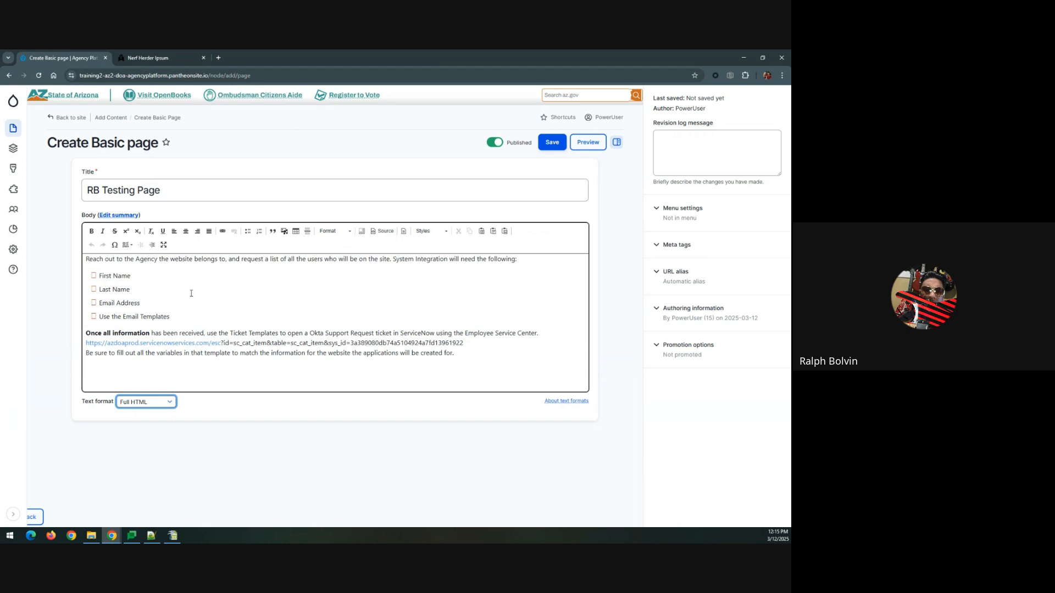
Step: Center the opening paragraph that begins "Reach out to the Agency"
drag(170, 318, 99, 275)
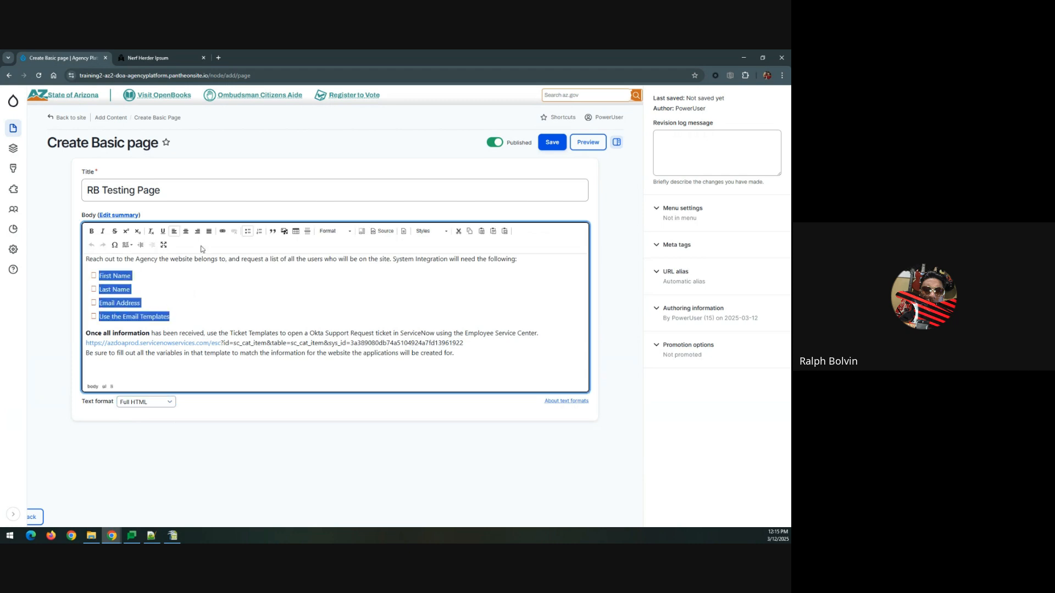
click(187, 232)
drag(517, 260, 86, 259)
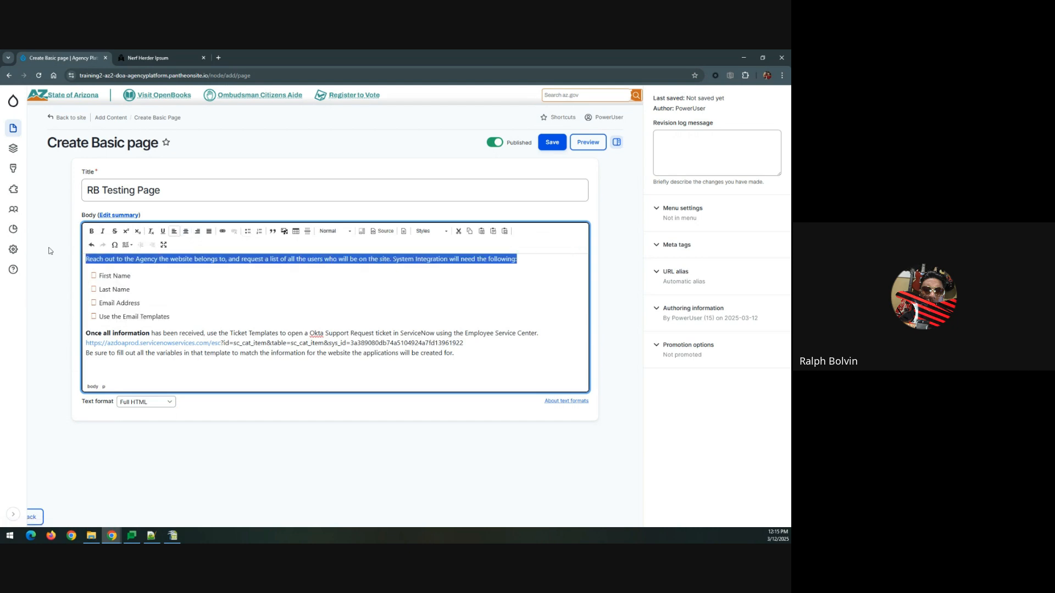
click(185, 231)
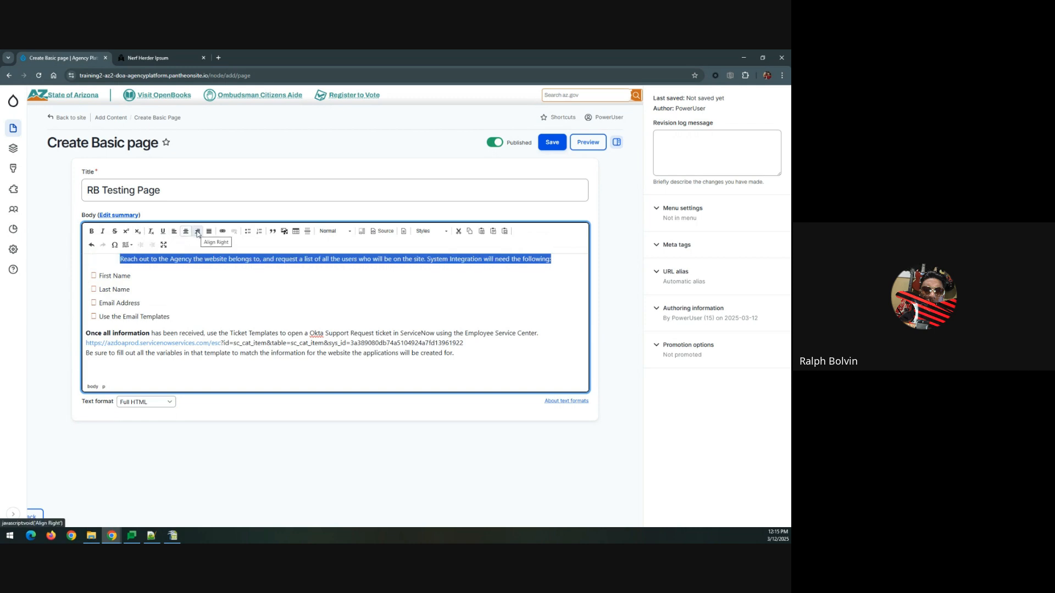
click(205, 281)
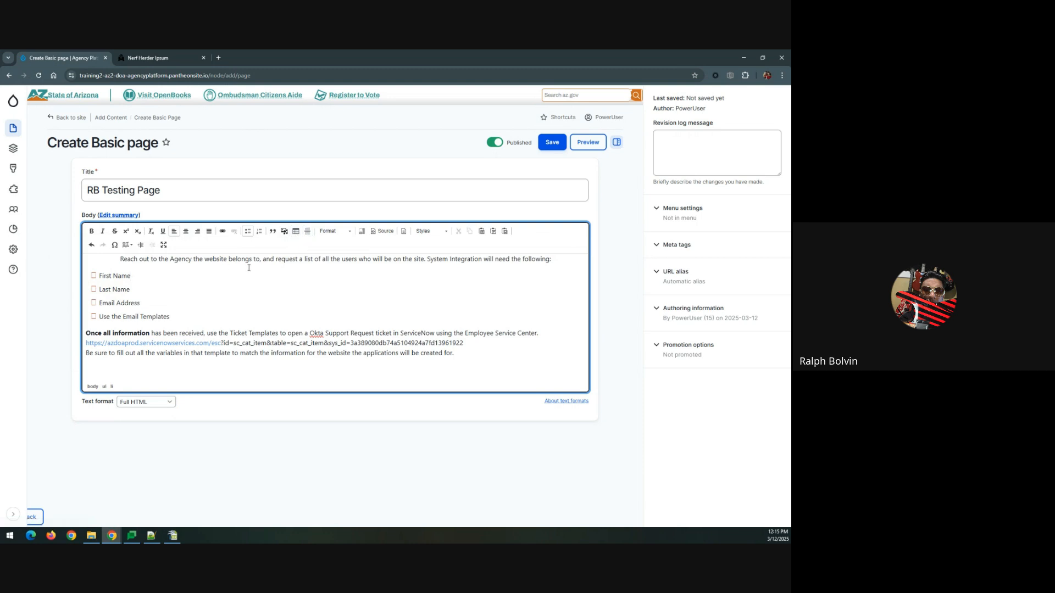
Step: Add a new line after the centered opening paragraph and insert a horizontal line there
click(559, 262)
key(Return)
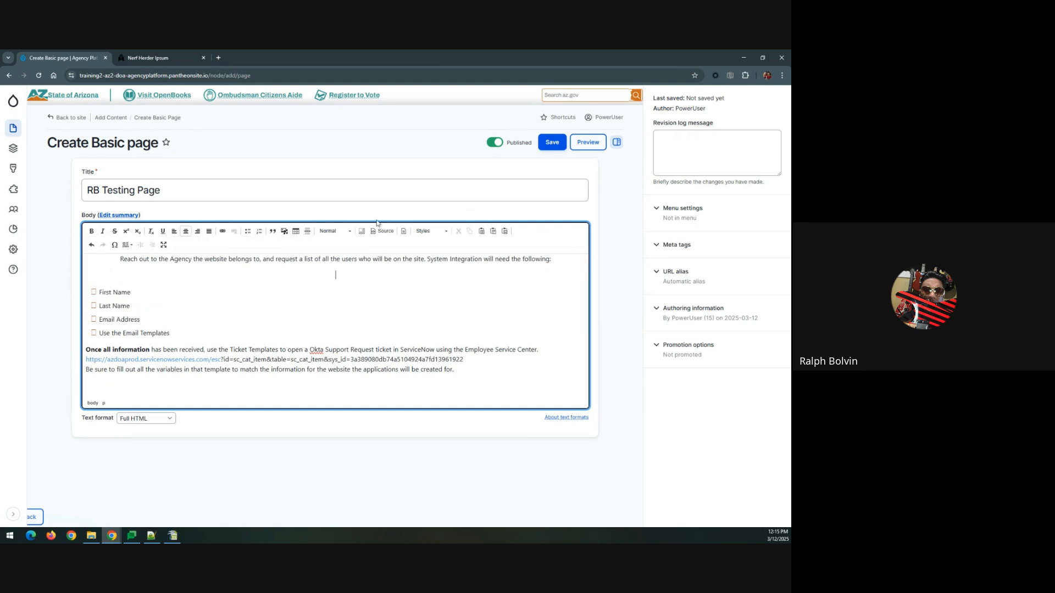
click(295, 231)
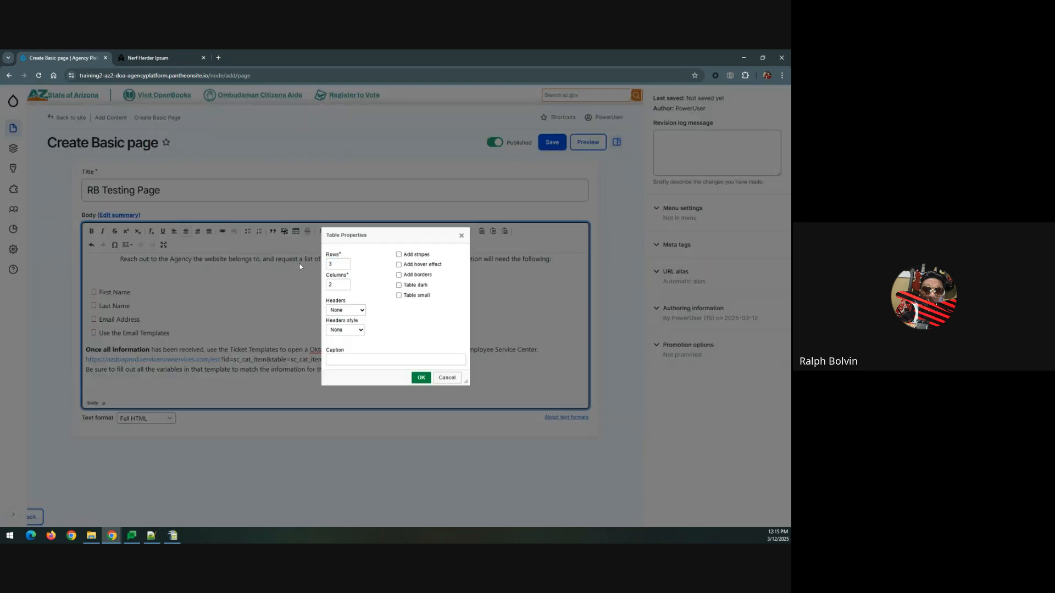
click(462, 235)
click(308, 232)
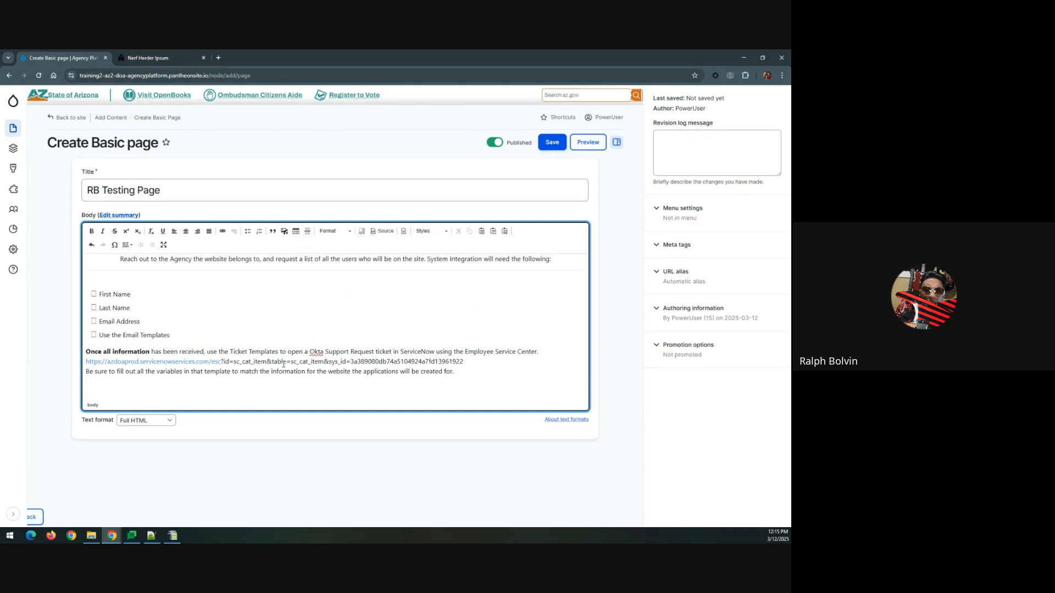
click(335, 234)
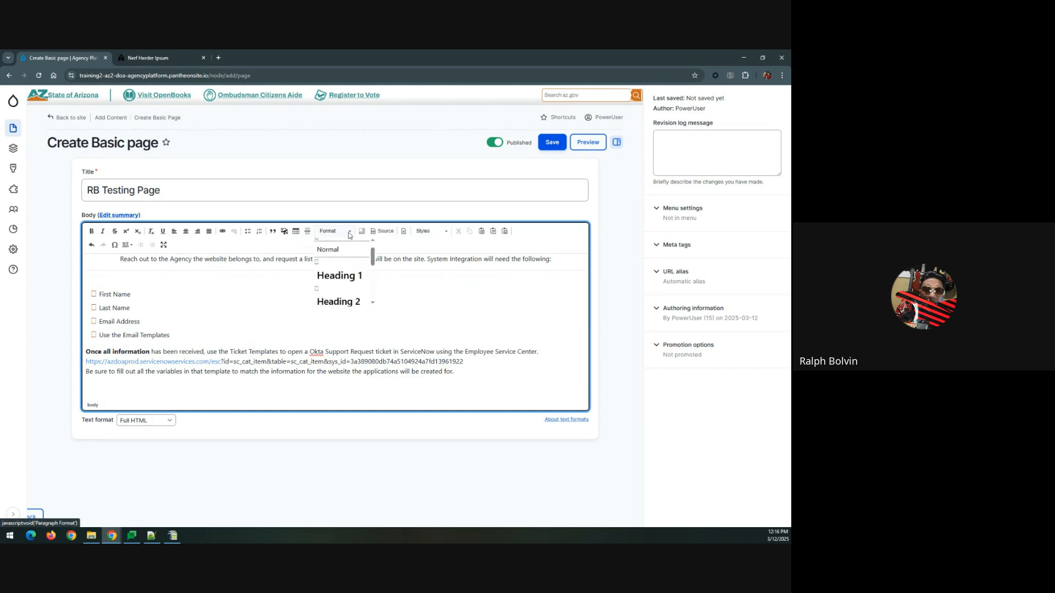
scroll(345, 285, down, 2)
scroll(344, 278, up, 4)
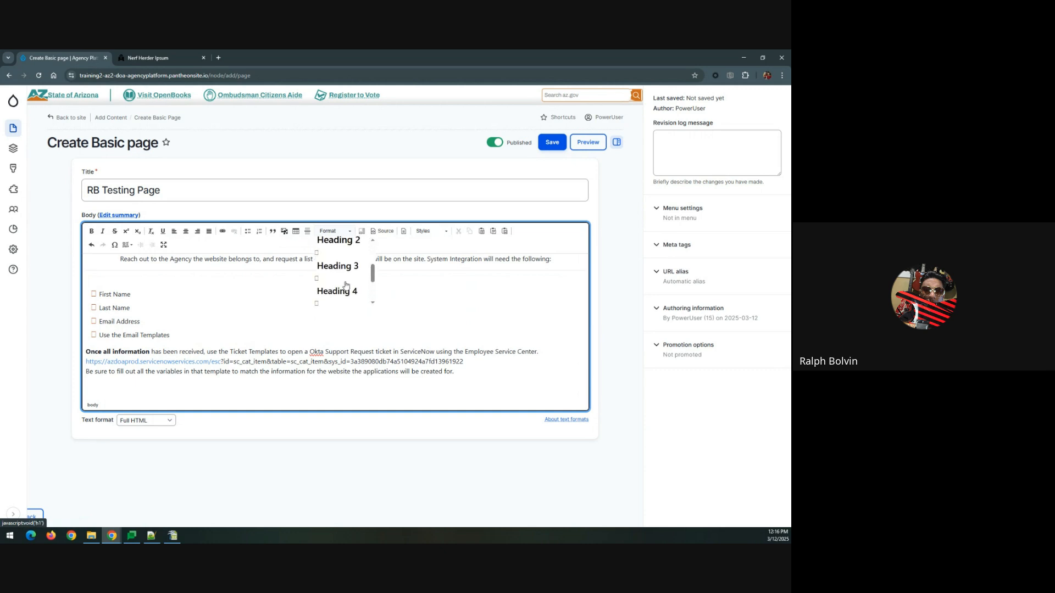
click(404, 306)
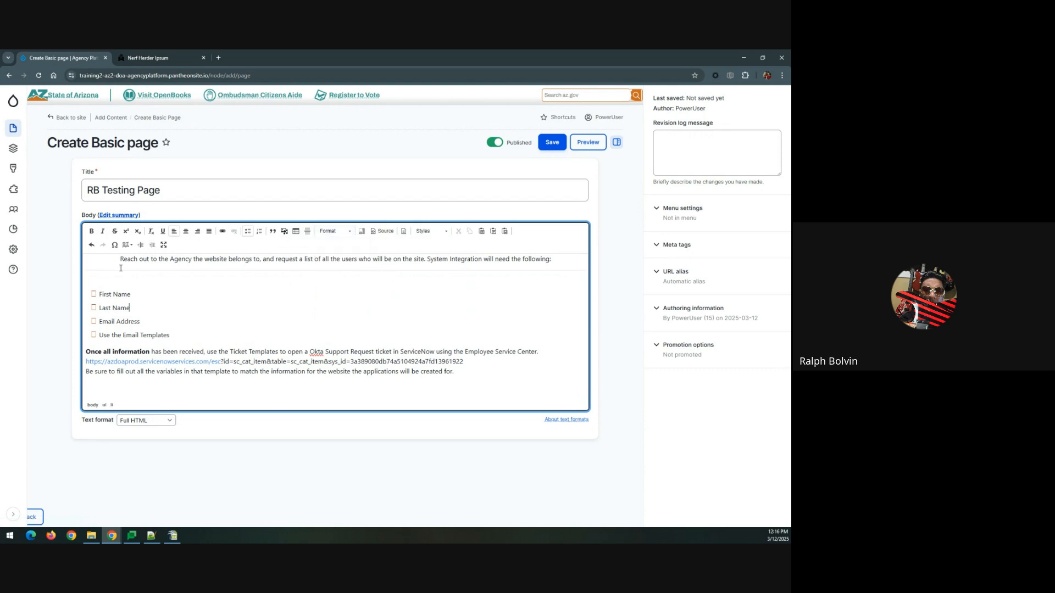
Step: Apply the Heading 3 inline style to the centered opening paragraph that begins "Reach out to the Agency"
drag(120, 259, 552, 256)
click(429, 231)
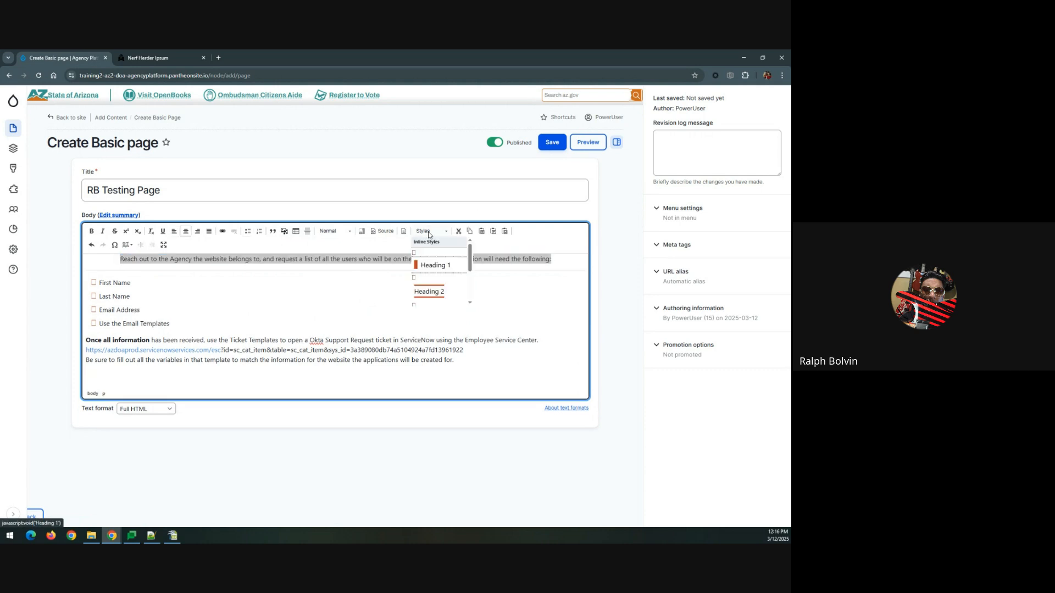
scroll(436, 269, down, 4)
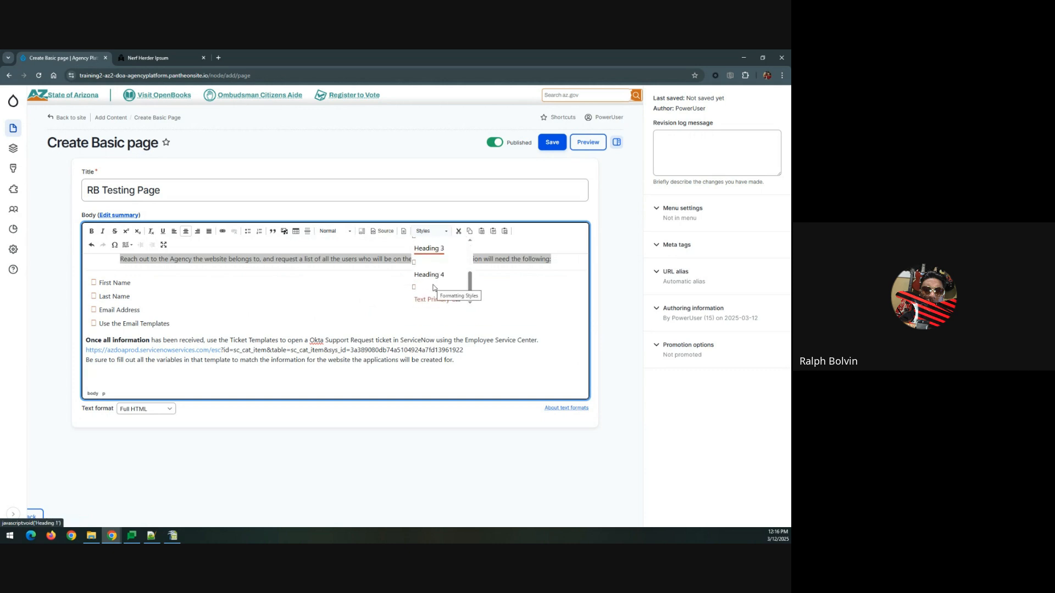
scroll(434, 287, up, 2)
click(434, 287)
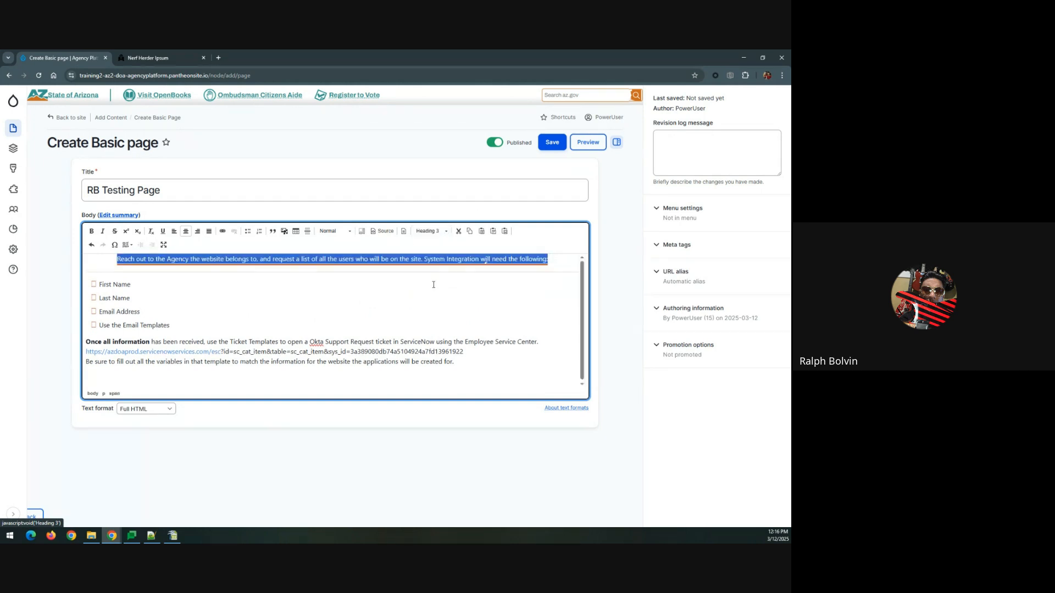
click(413, 311)
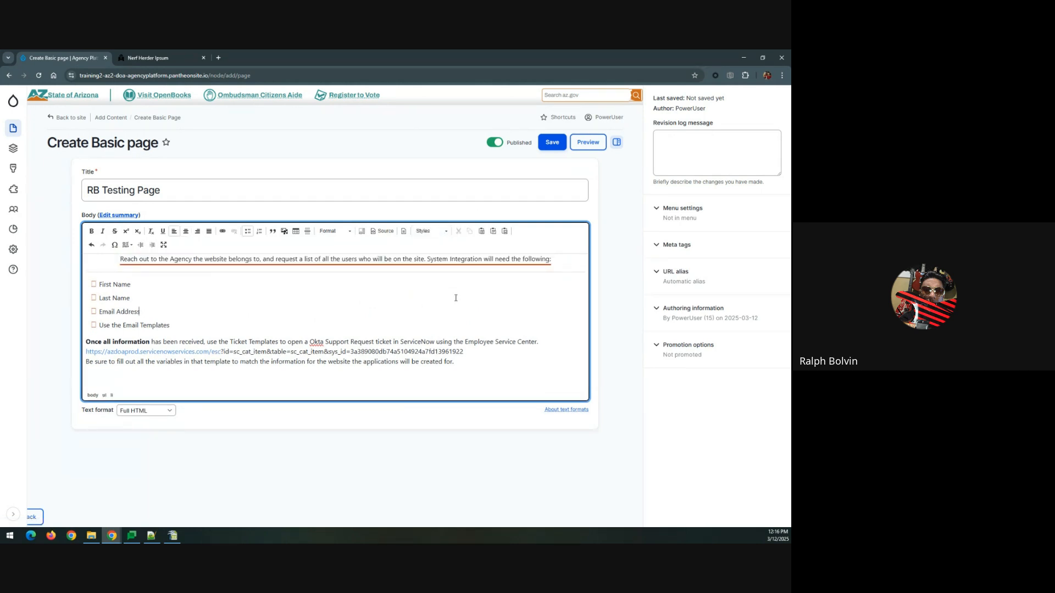
Step: Add the Heading 2 inline style to the same opening paragraph on top of its existing style
drag(562, 264, 120, 259)
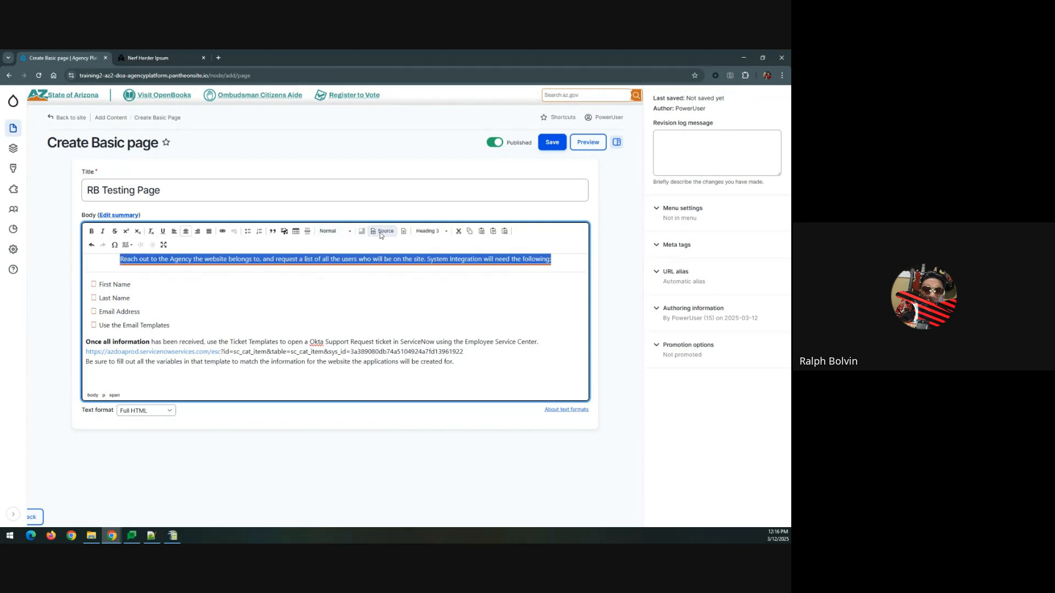
click(430, 231)
click(427, 257)
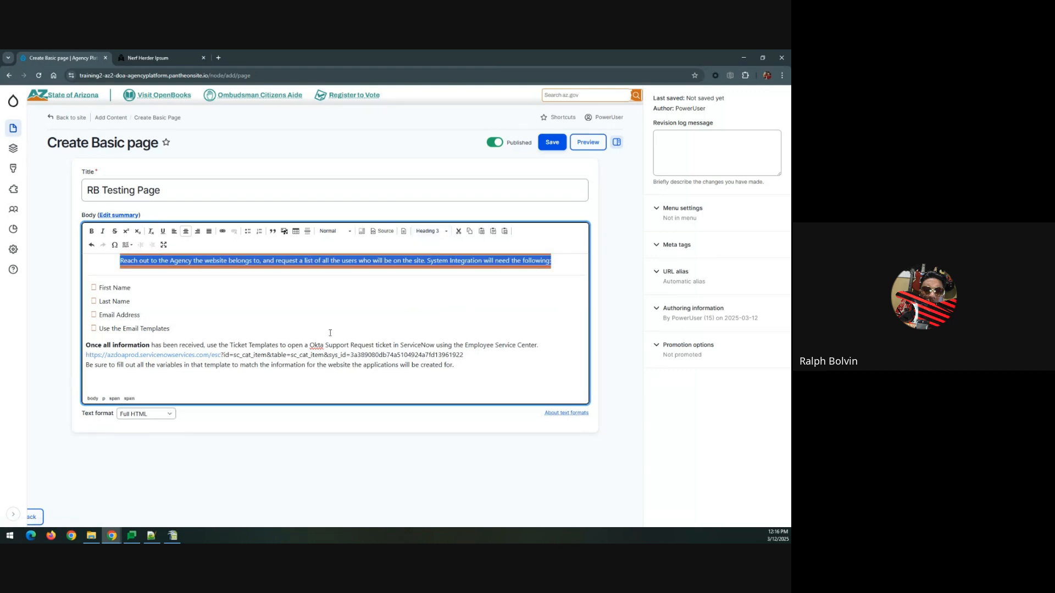
click(330, 330)
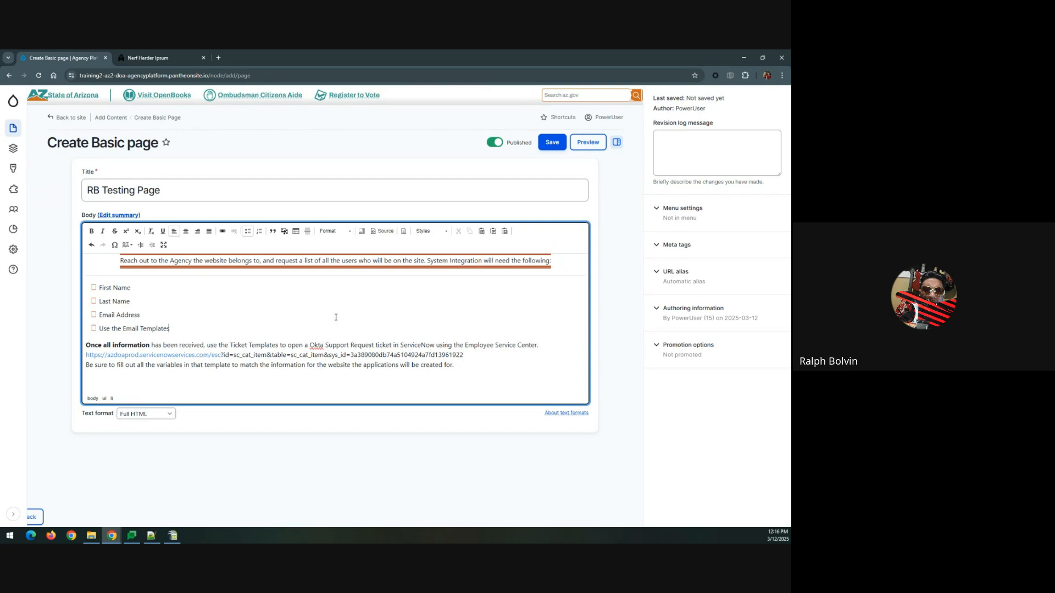
Step: Add a new line after the last body paragraph, then look through the images in the media library and close it
click(462, 365)
key(Return)
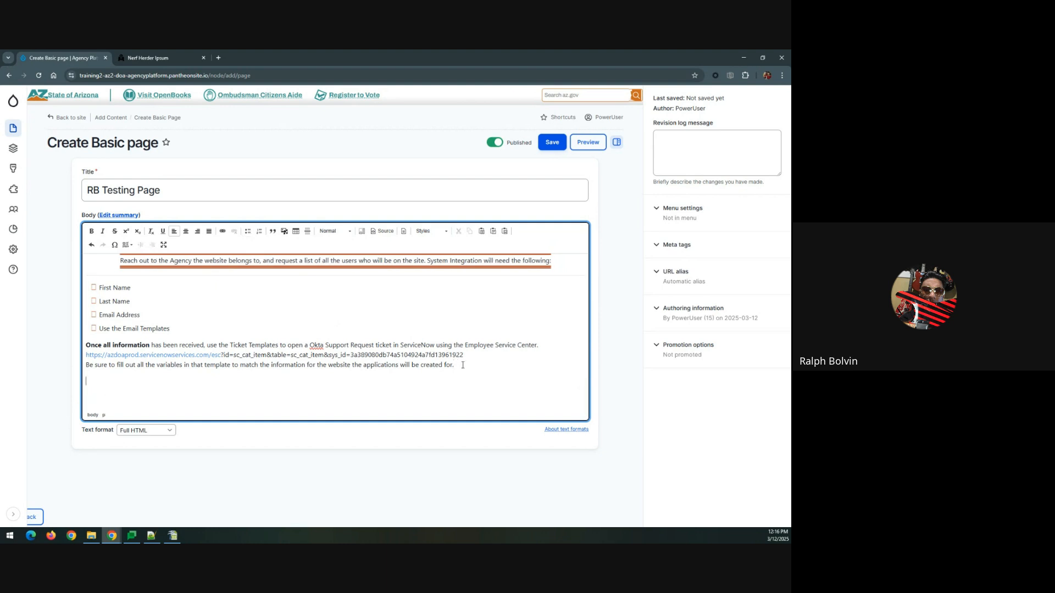
click(285, 231)
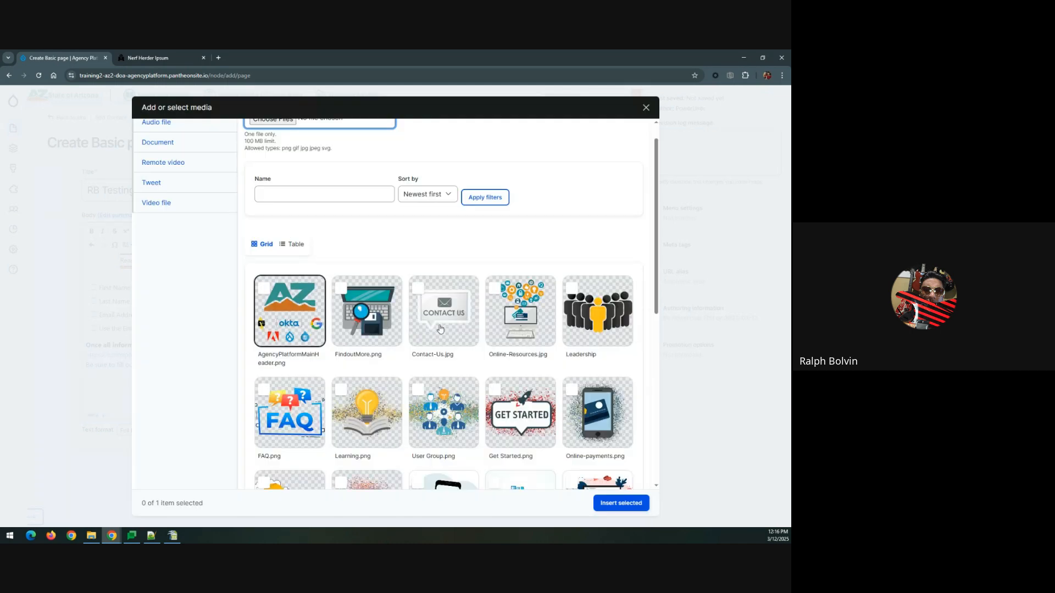
scroll(439, 330, down, 3)
scroll(398, 328, down, 4)
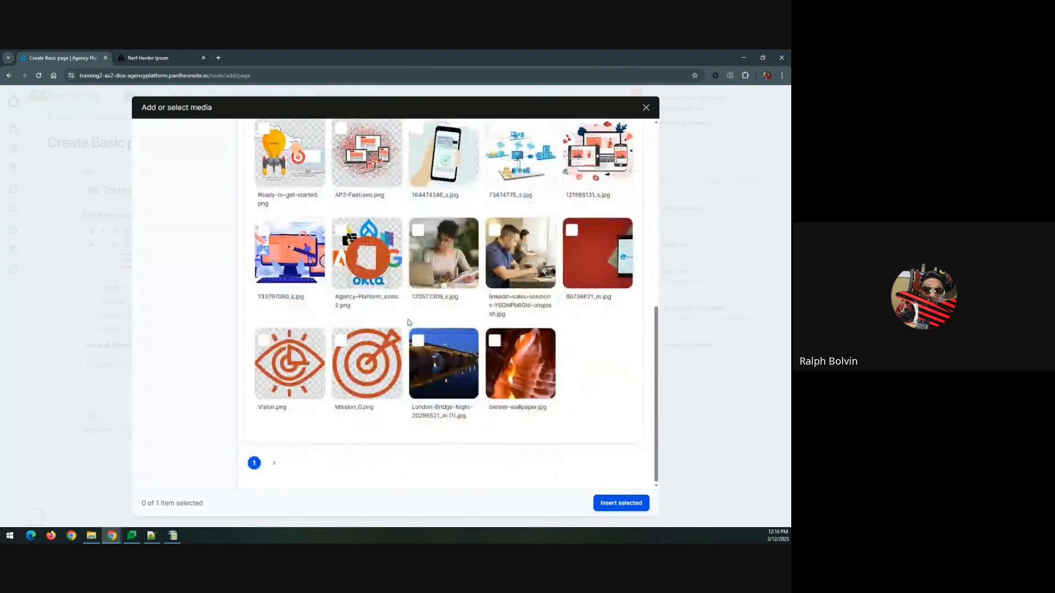
scroll(408, 322, up, 4)
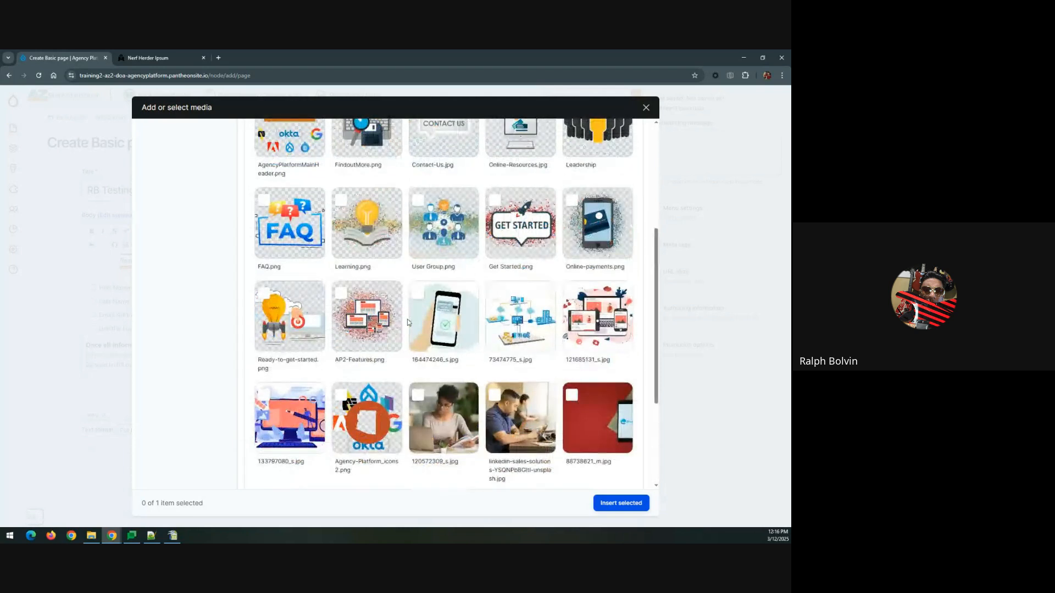
scroll(408, 322, up, 2)
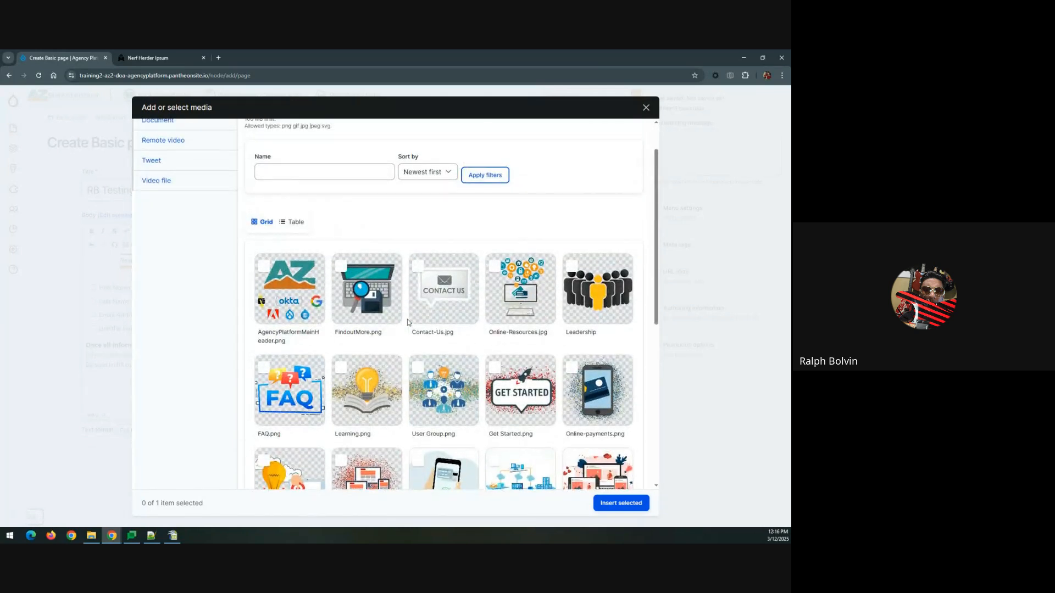
scroll(408, 322, up, 1)
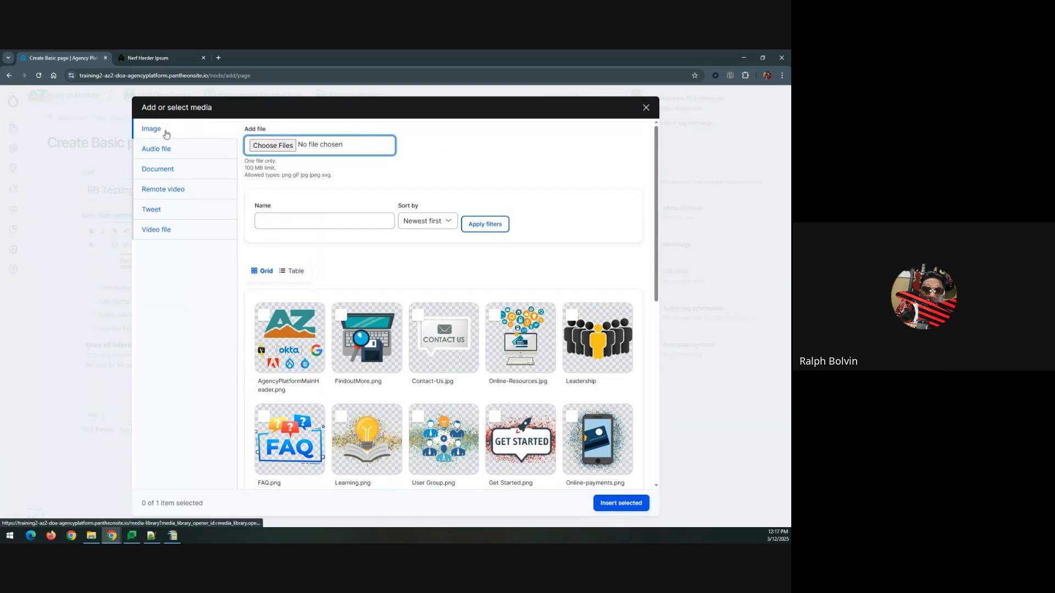
click(647, 108)
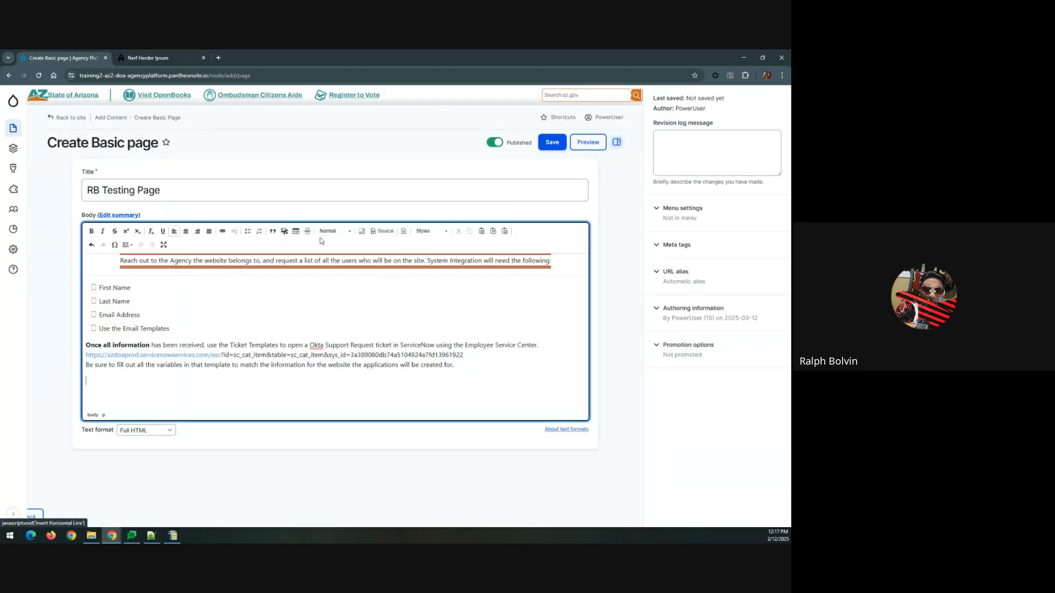
Step: Upload the image Jack-Miller4 from the Pictures folder as new Image media for the body
click(284, 232)
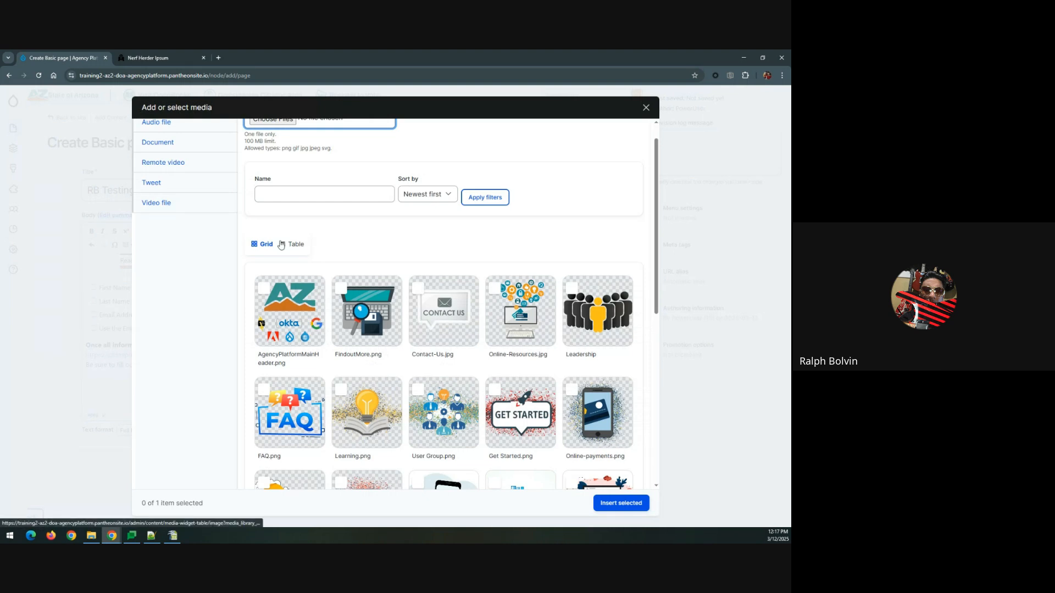
scroll(274, 133, up, 1)
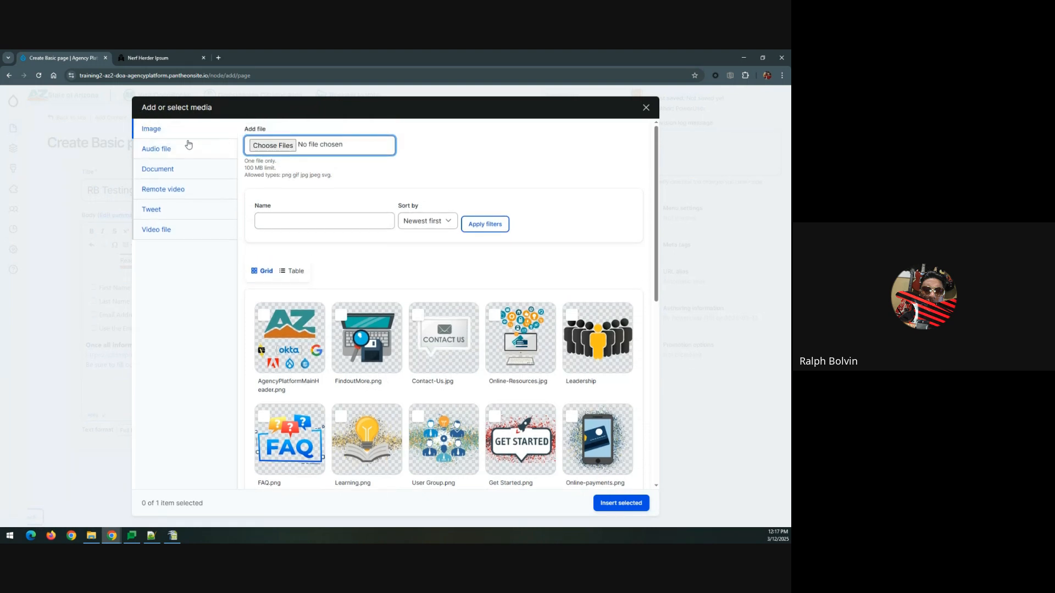
click(157, 133)
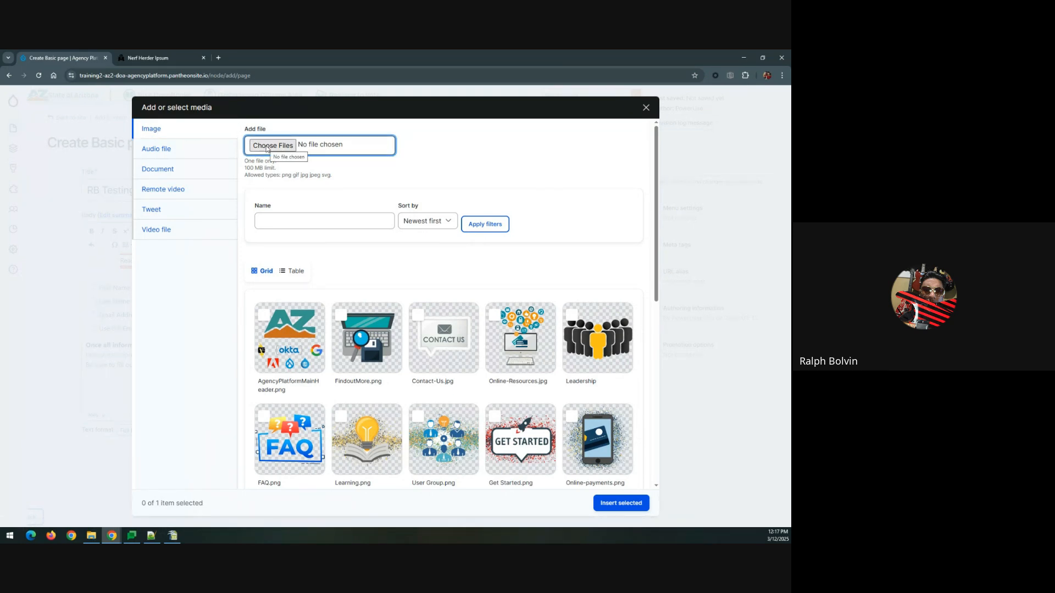
click(266, 147)
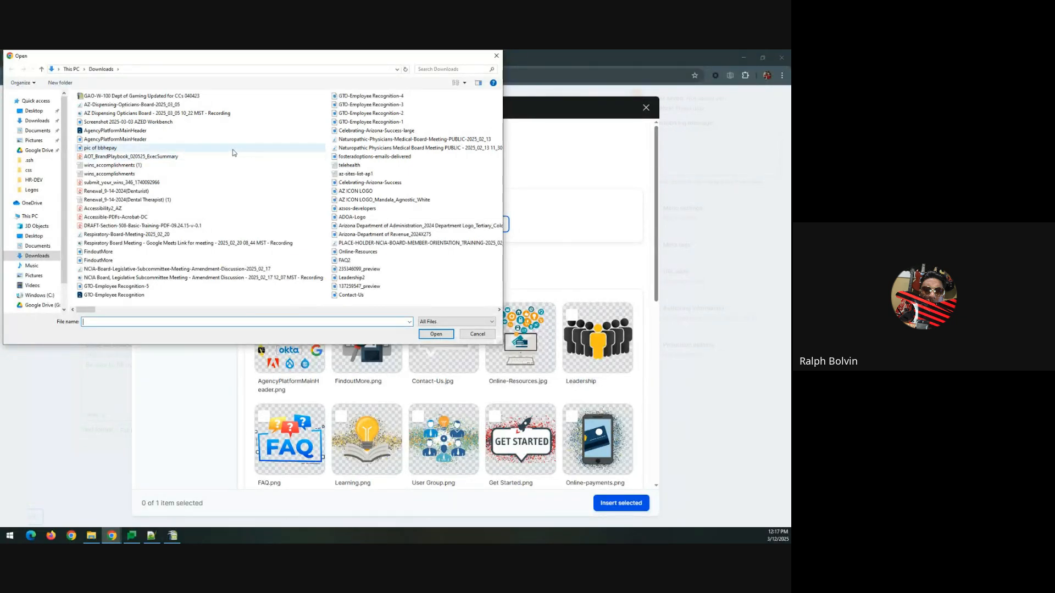
click(33, 140)
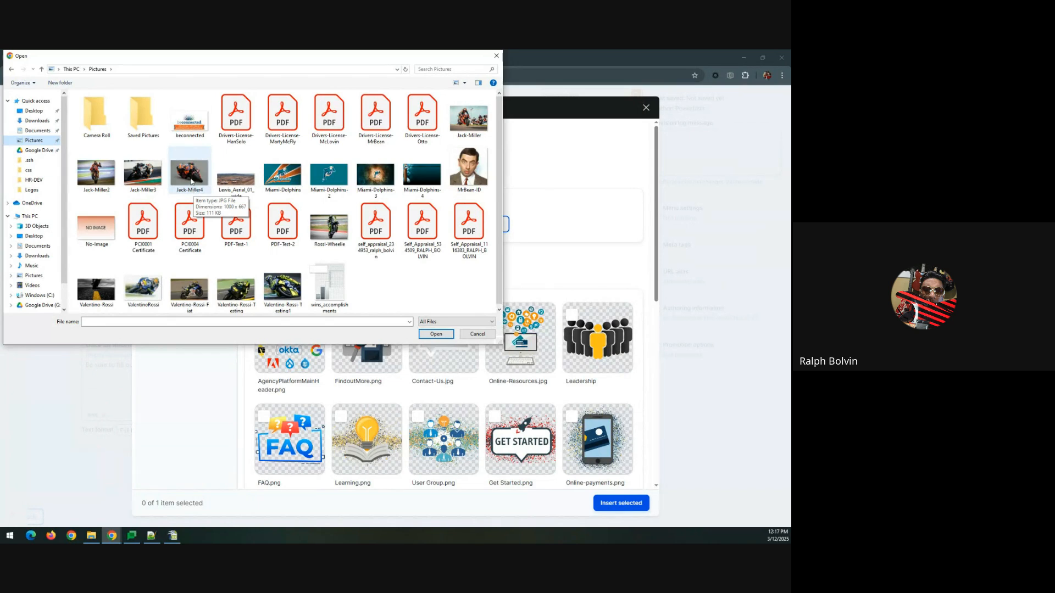
double_click(194, 179)
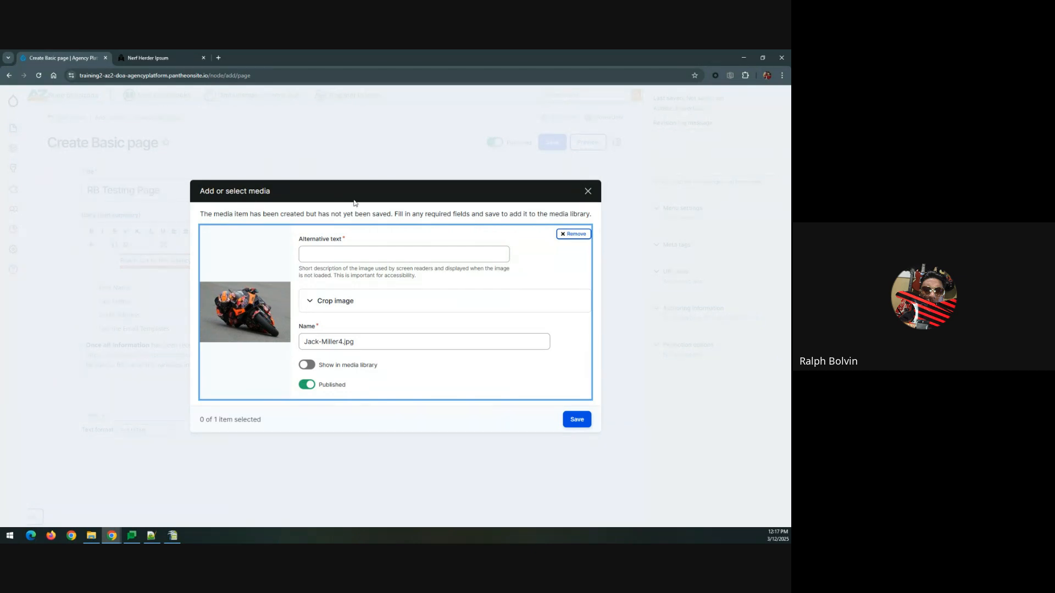
Step: Set the uploaded image's alternative text to "Jack miller on motogp bike leaning right"
click(315, 256)
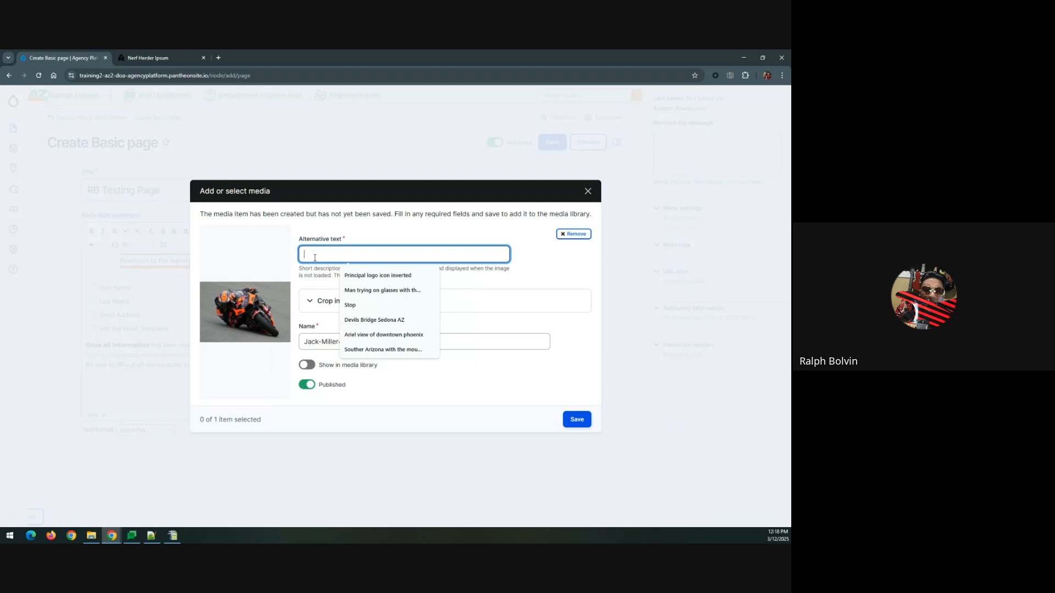
text(Jack)
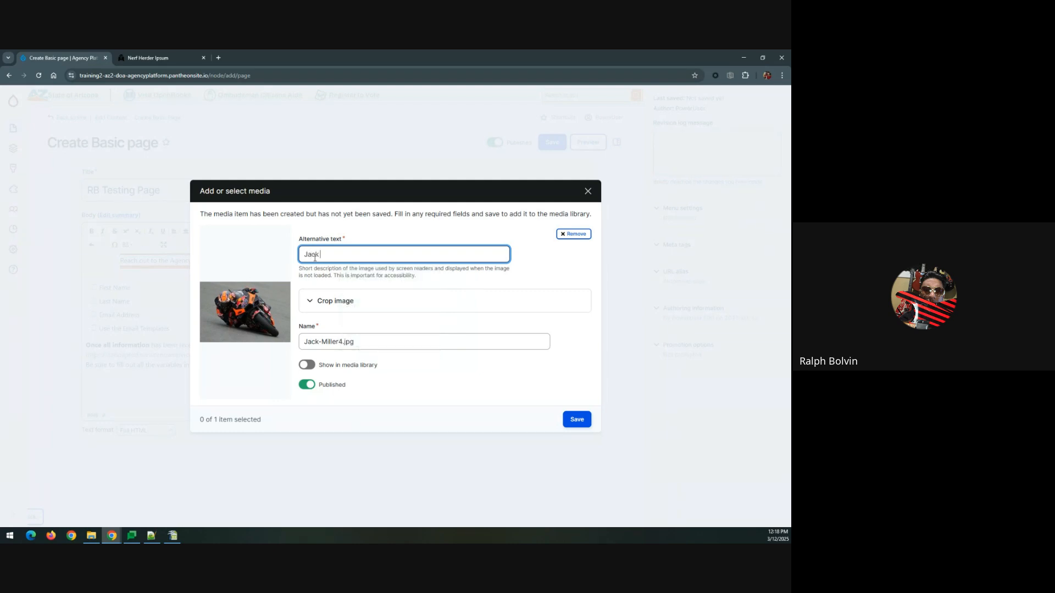
text( miller on motogp bike leaning right)
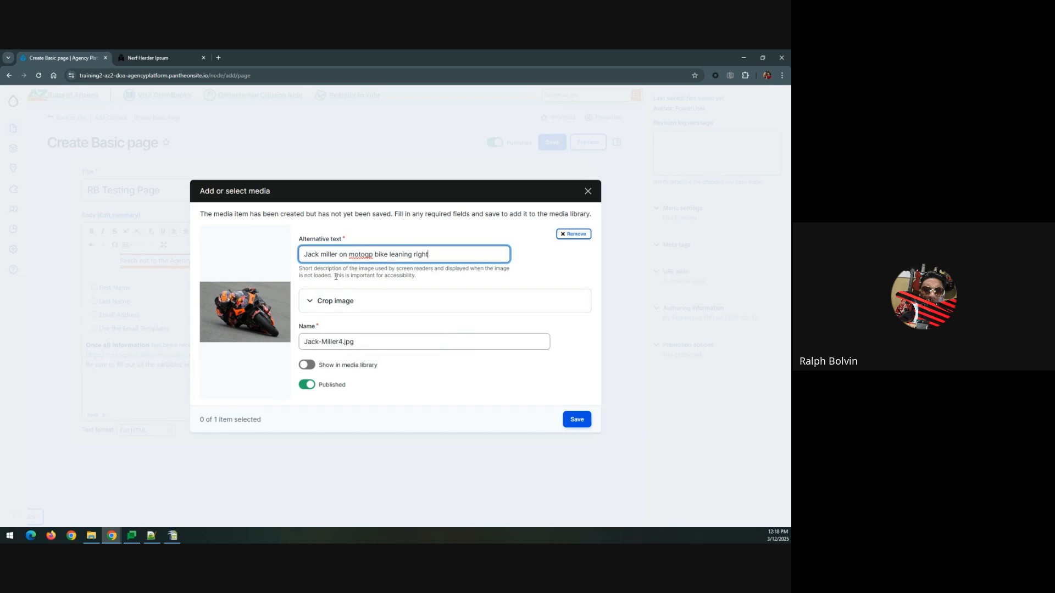
Step: Expand the image's crop settings and apply the Card/Teaser Crop with its default frame
click(335, 301)
scroll(341, 330, down, 1)
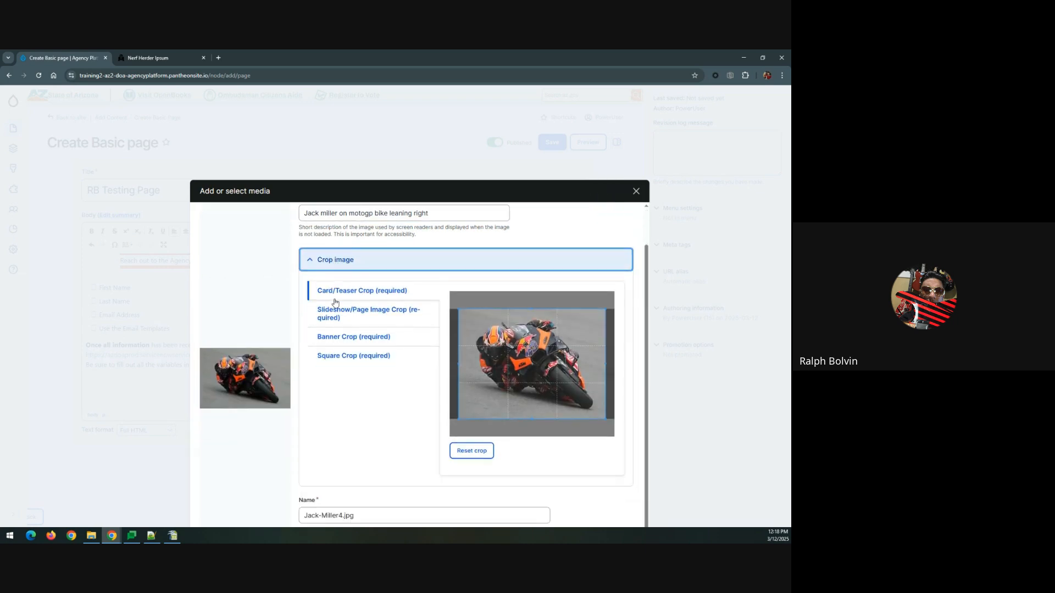
scroll(358, 428, down, 1)
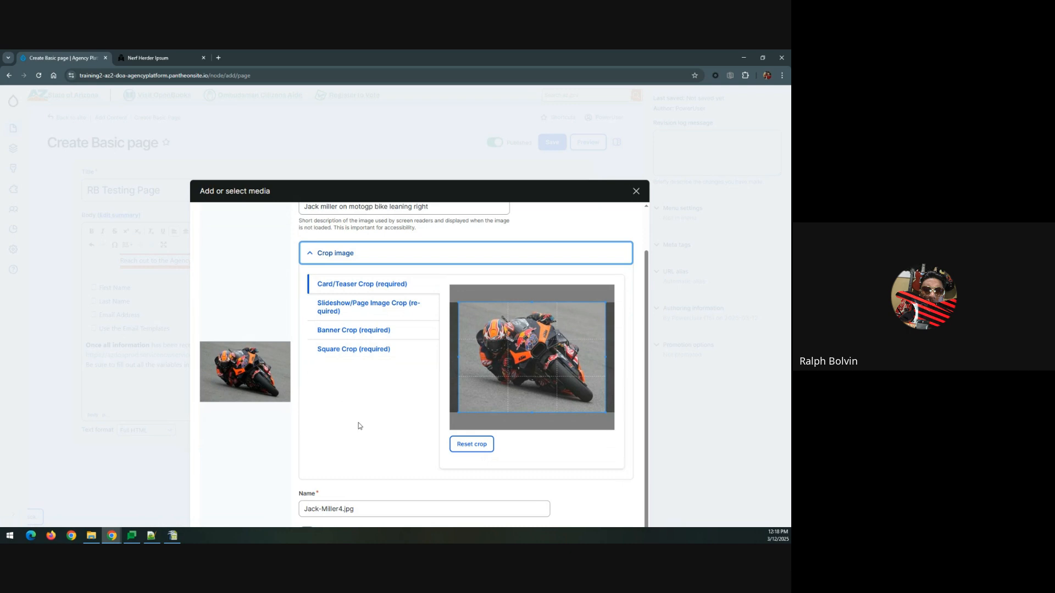
click(362, 285)
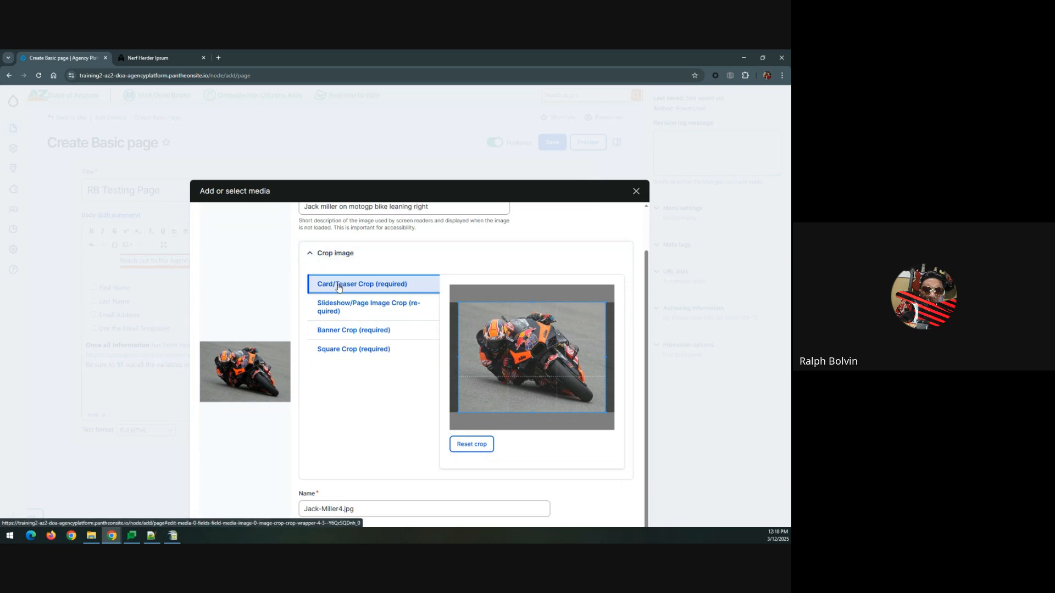
click(513, 337)
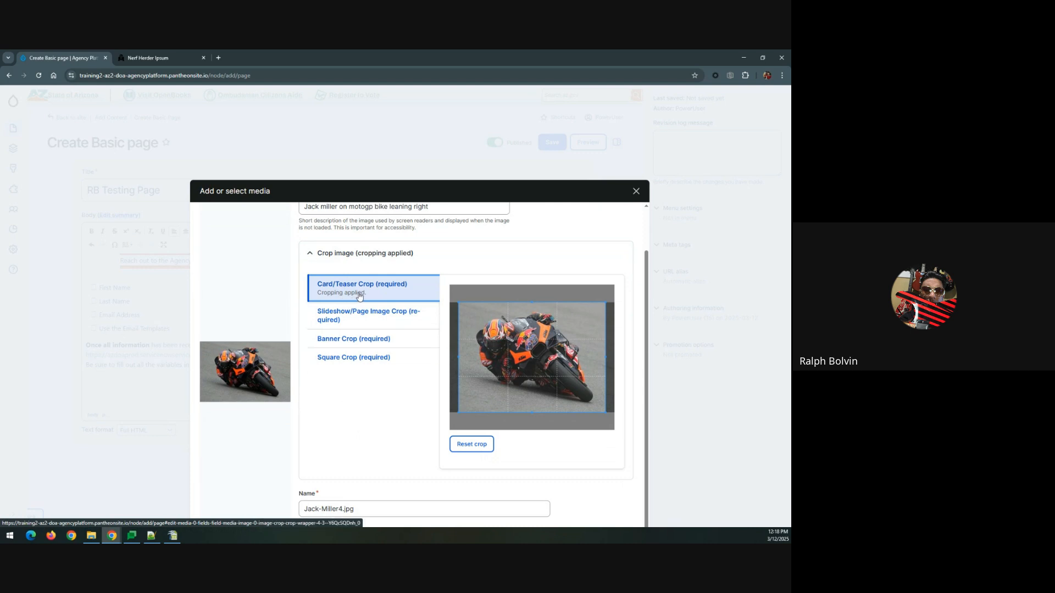
Step: Apply the Slideshow/Page Image Crop, moving its frame up over the rider and shrinking it slightly
scroll(360, 297, up, 1)
click(417, 360)
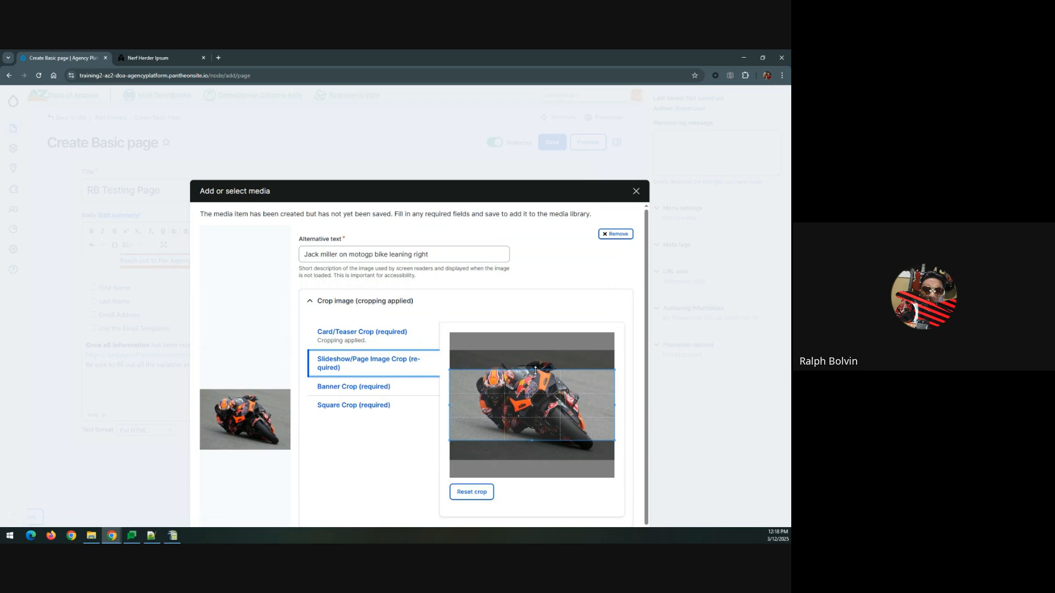
drag(522, 391, 523, 382)
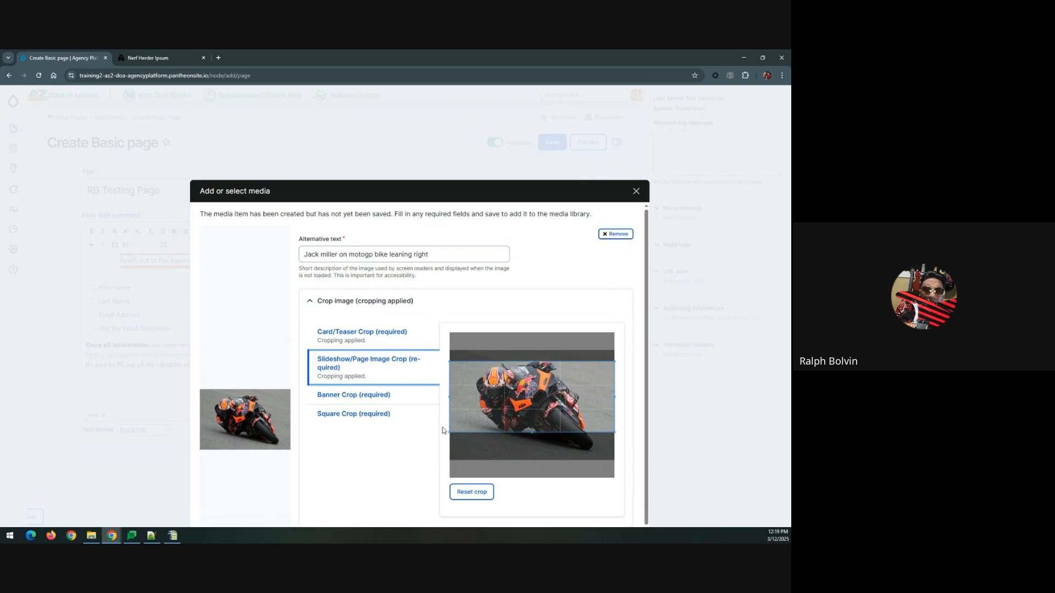
drag(450, 431, 426, 440)
drag(533, 433, 499, 381)
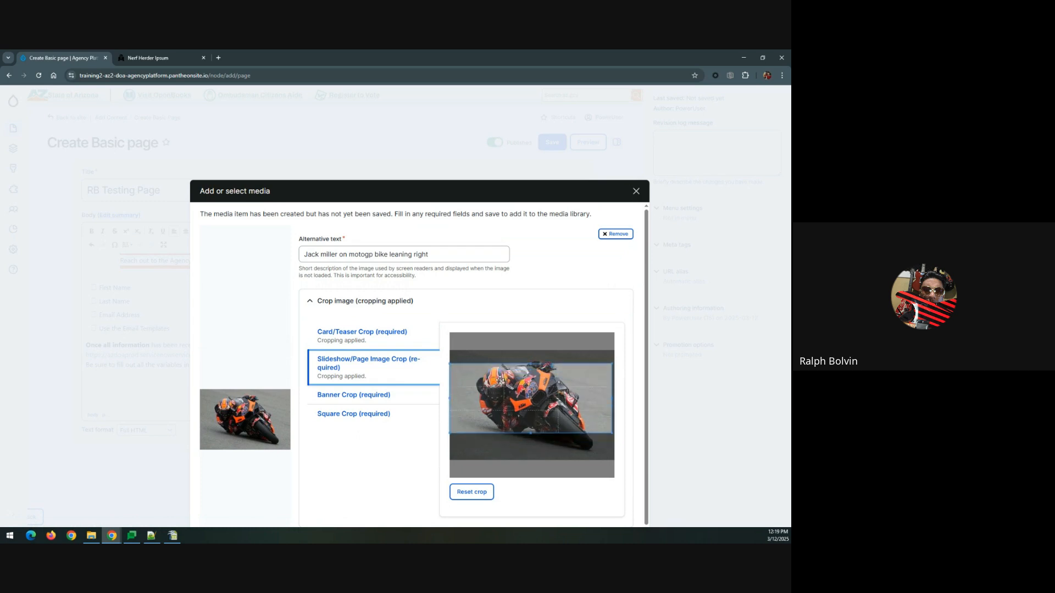
Step: Apply the Banner Crop with its frame moved slightly up and the Square Crop with its frame moved slightly left
click(369, 394)
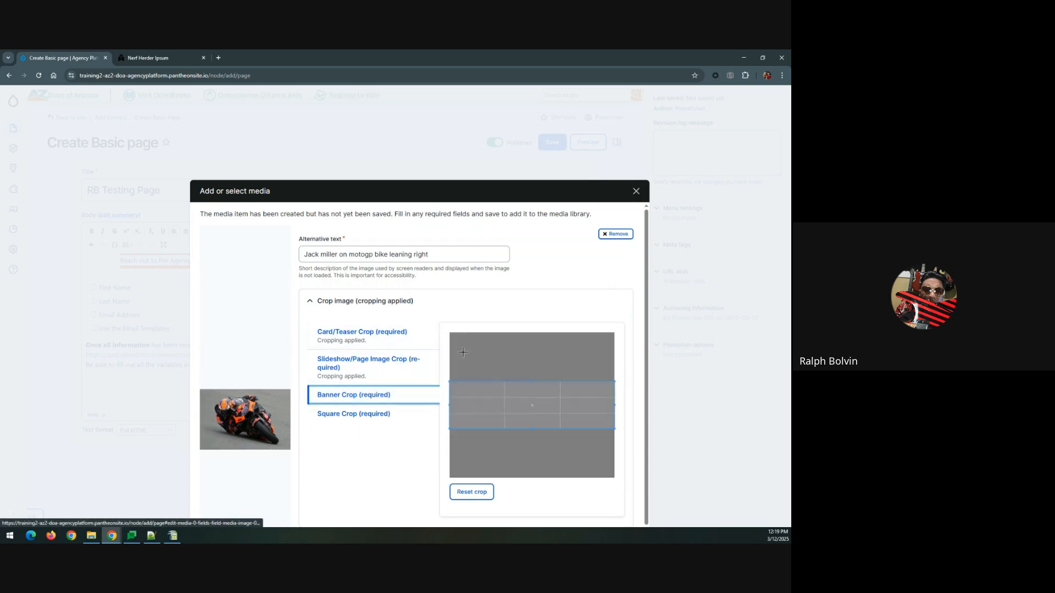
drag(489, 406, 488, 395)
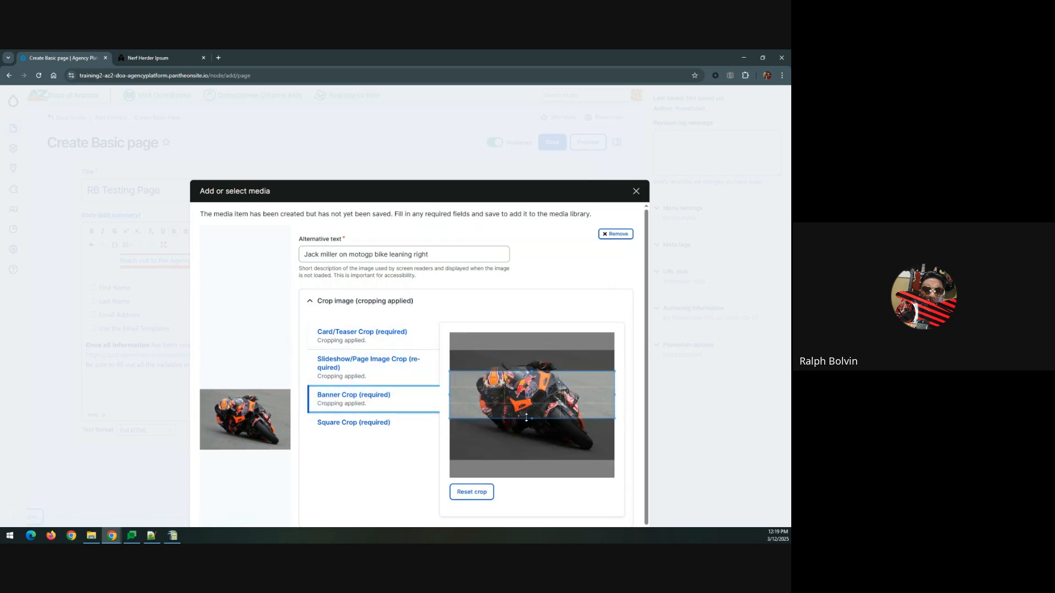
click(363, 423)
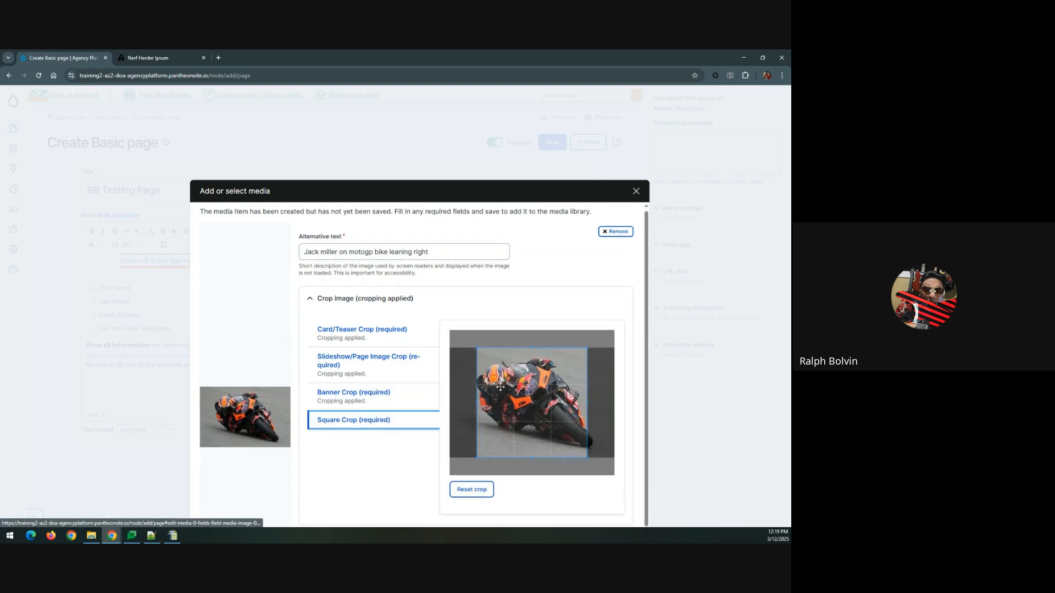
scroll(502, 385, down, 1)
drag(502, 386, 499, 385)
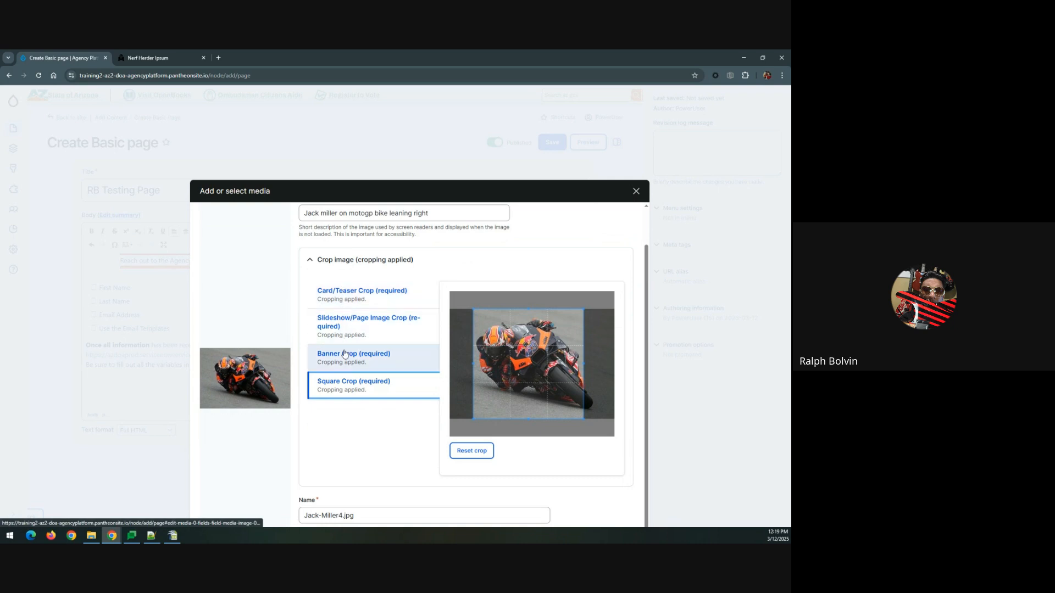
scroll(345, 389, down, 1)
click(272, 442)
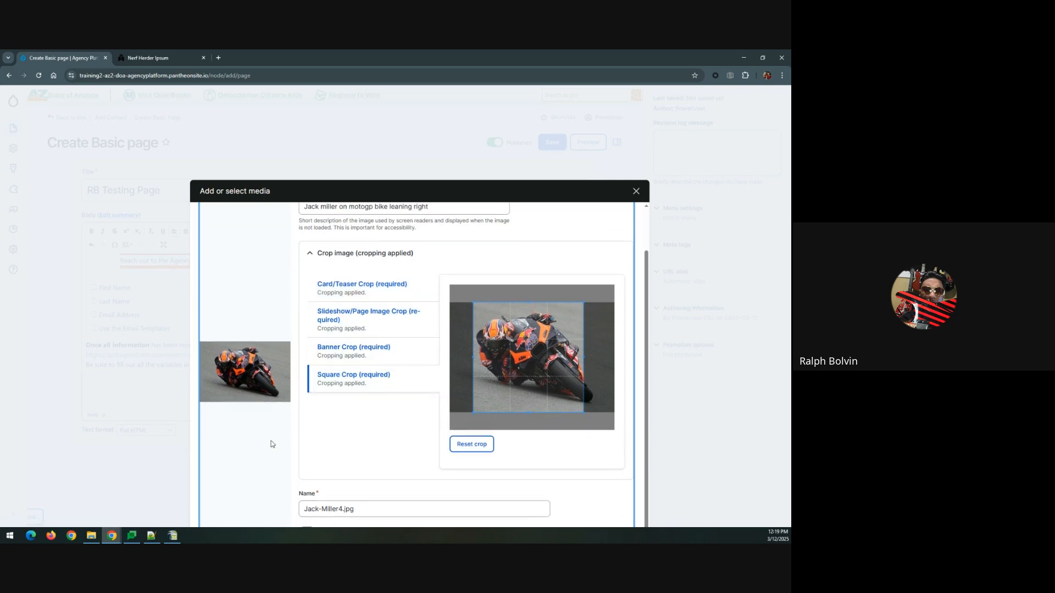
key(ctrl+a)
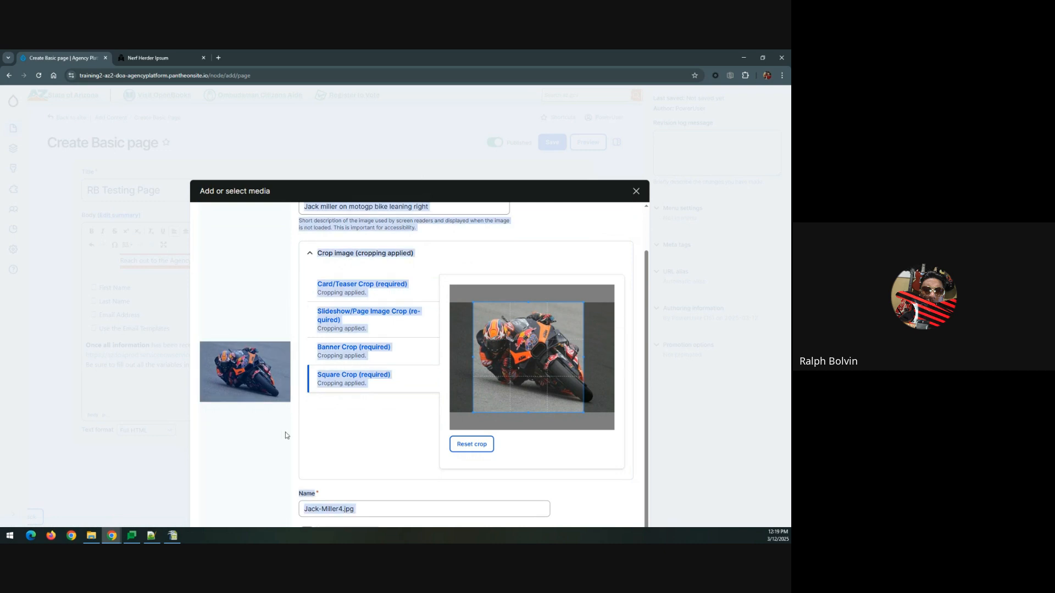
click(255, 473)
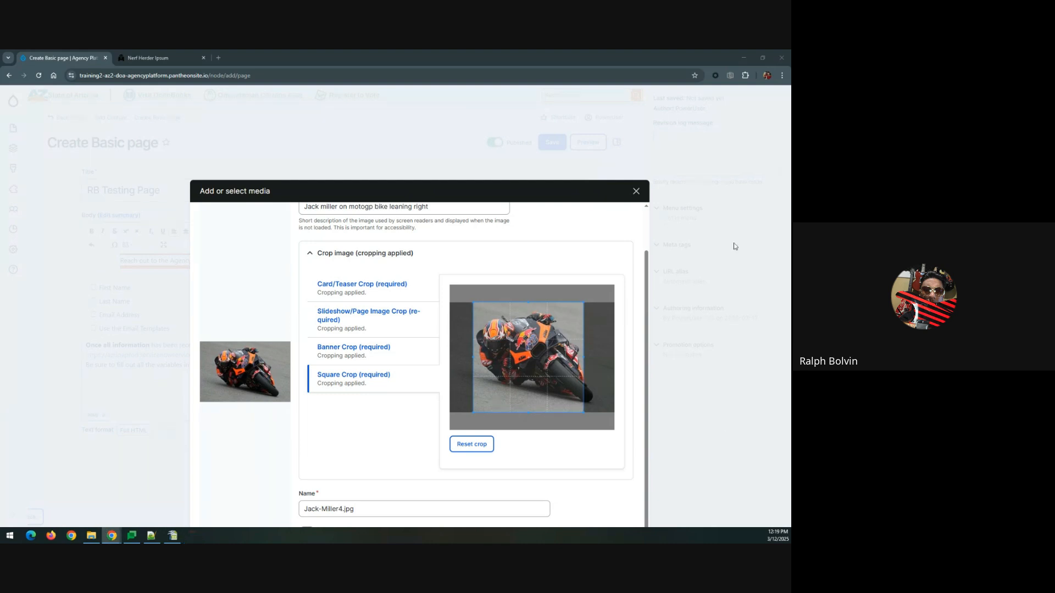
click(484, 507)
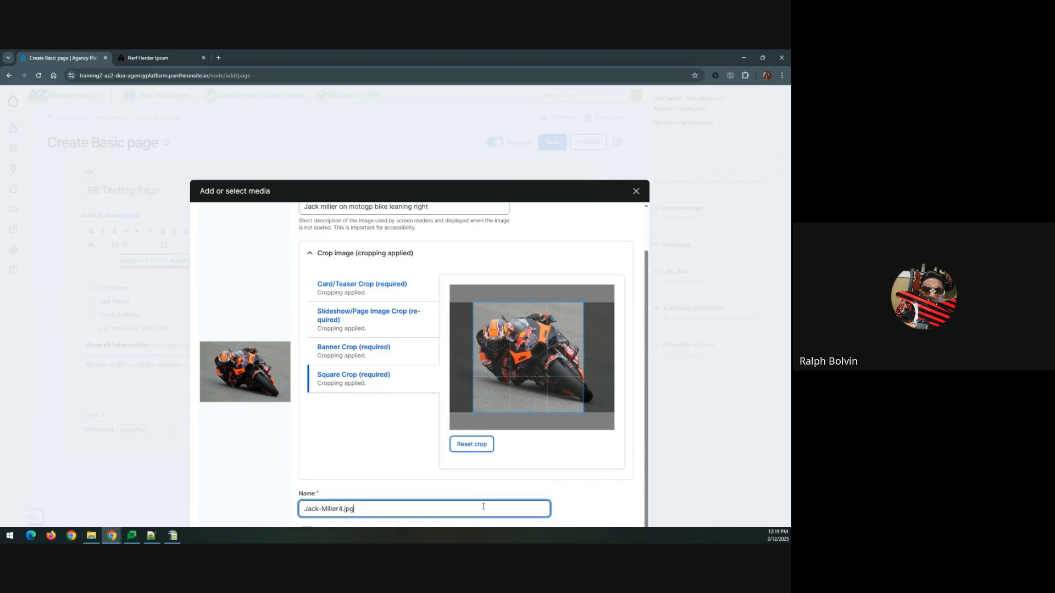
key(Tab)
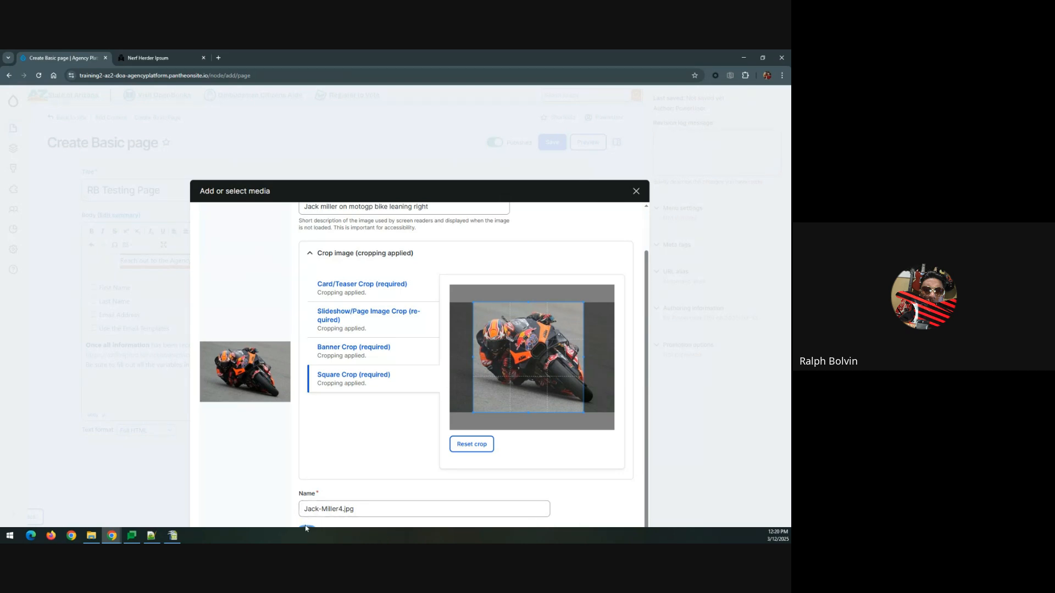
click(306, 528)
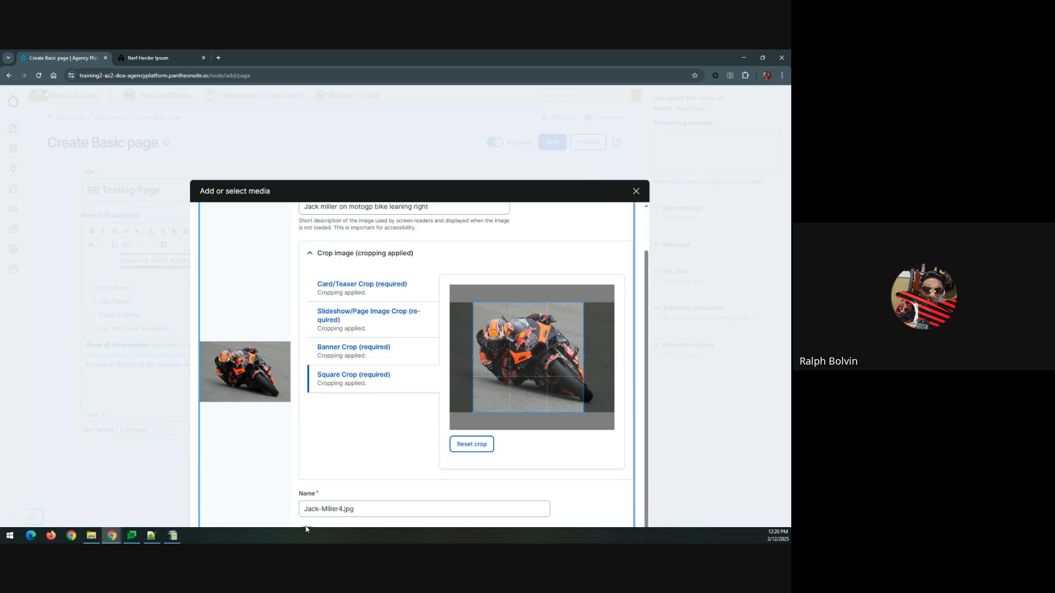
drag(284, 171, 262, 323)
click(245, 460)
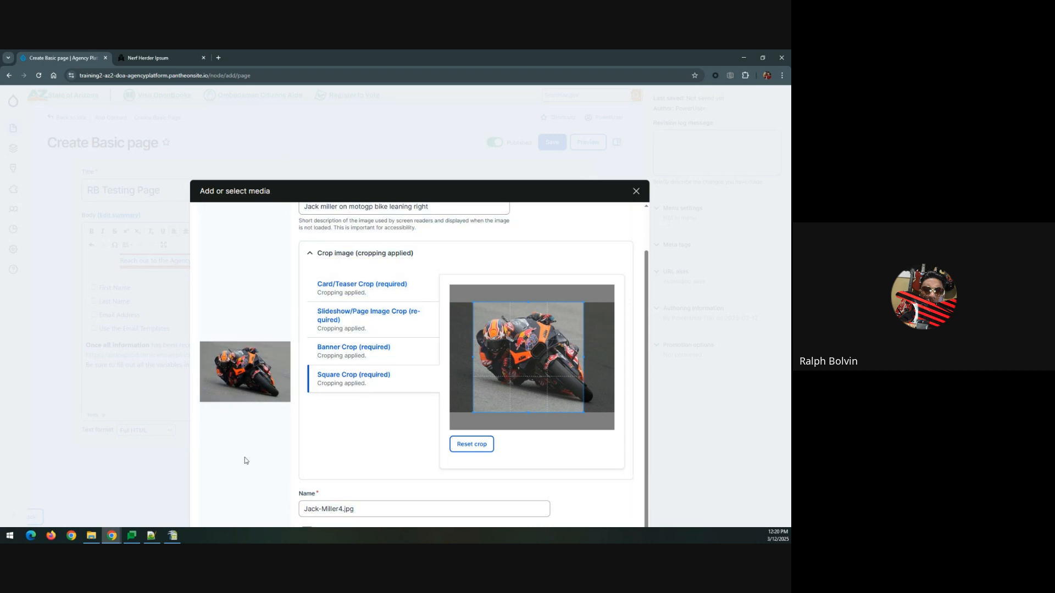
click(364, 511)
key(Tab)
key(Tab)
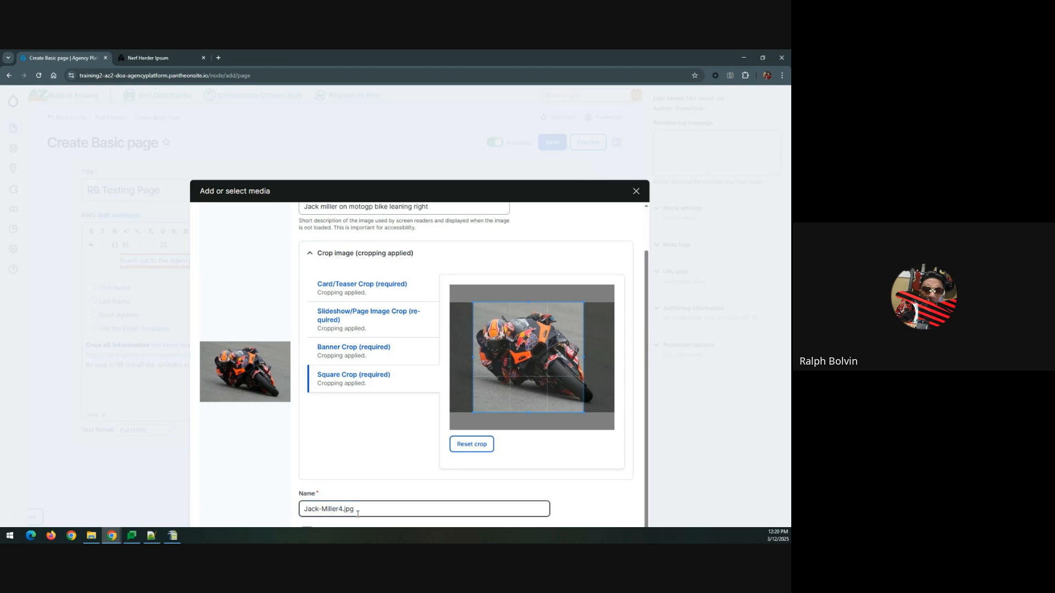
scroll(358, 514, up, 1)
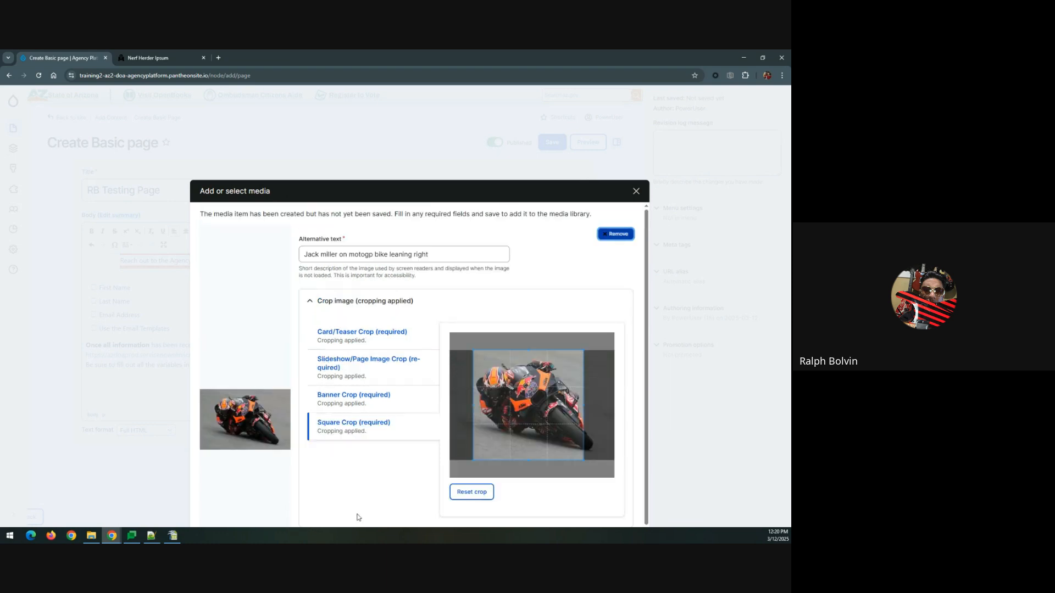
scroll(357, 518, down, 1)
click(346, 509)
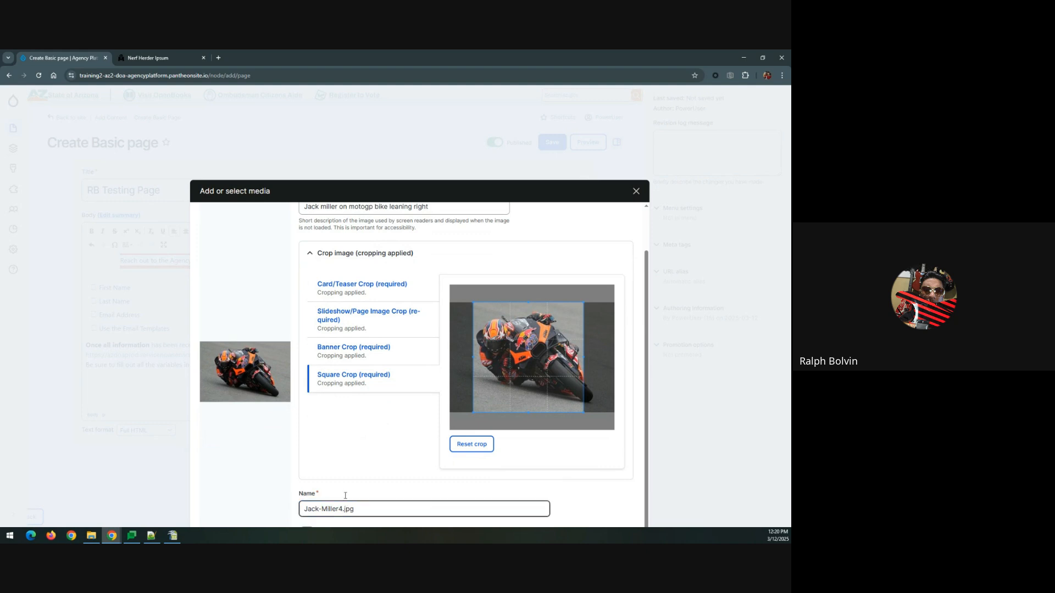
click(636, 191)
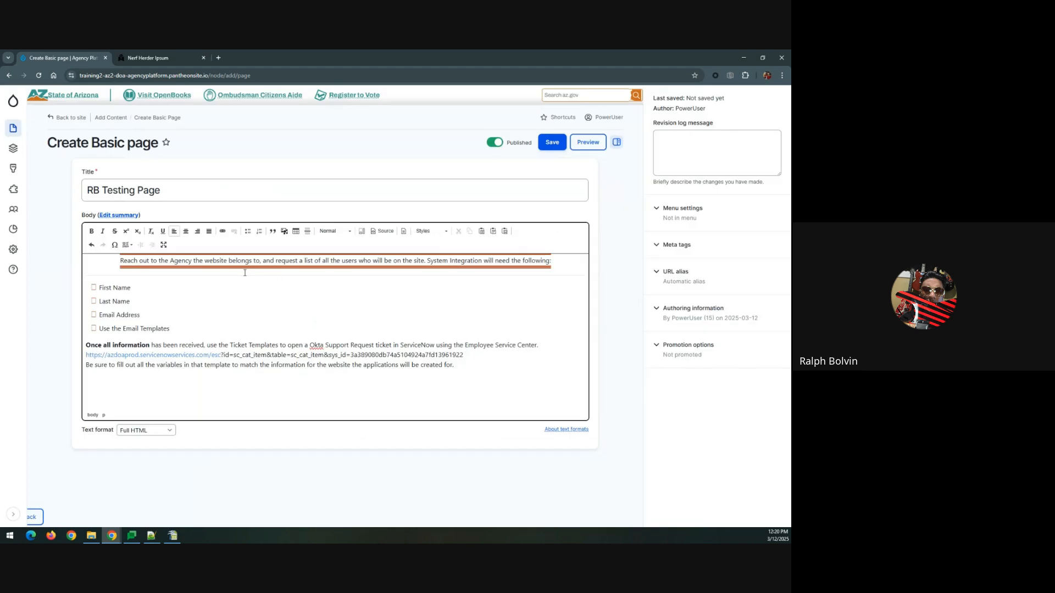
click(284, 231)
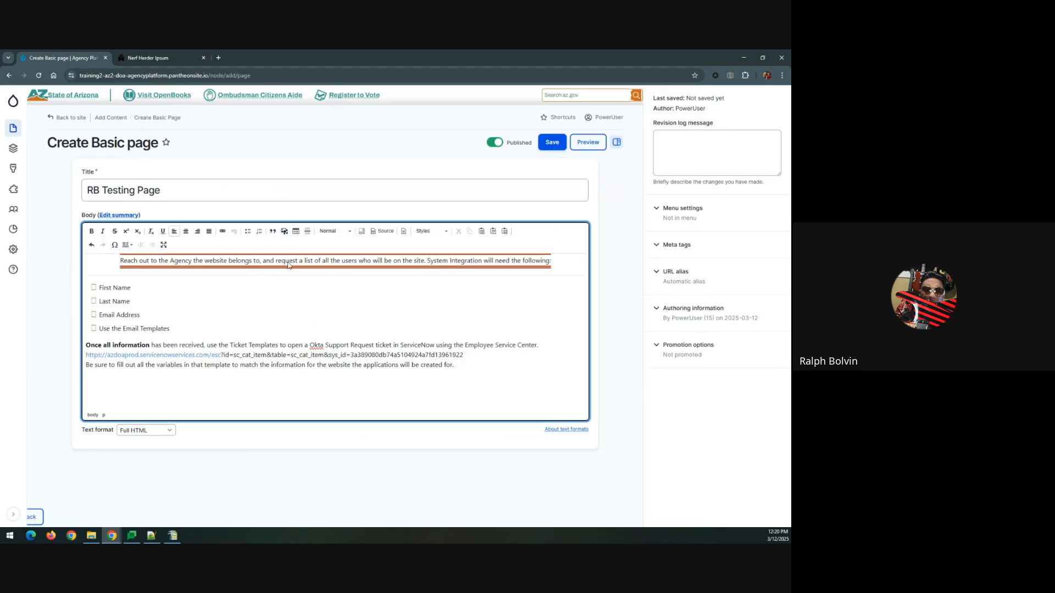
scroll(282, 228, up, 1)
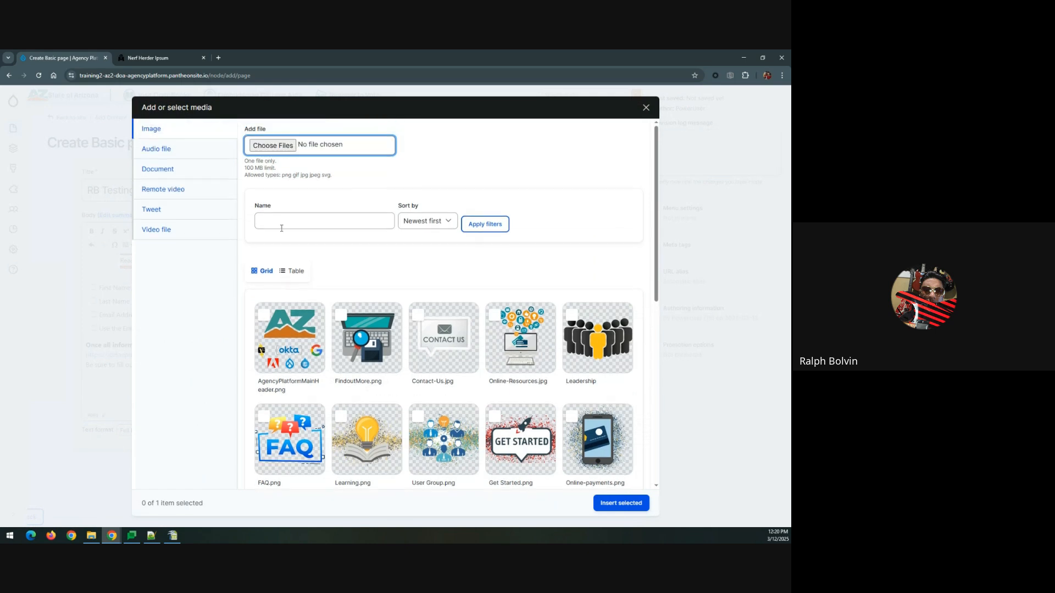
click(273, 145)
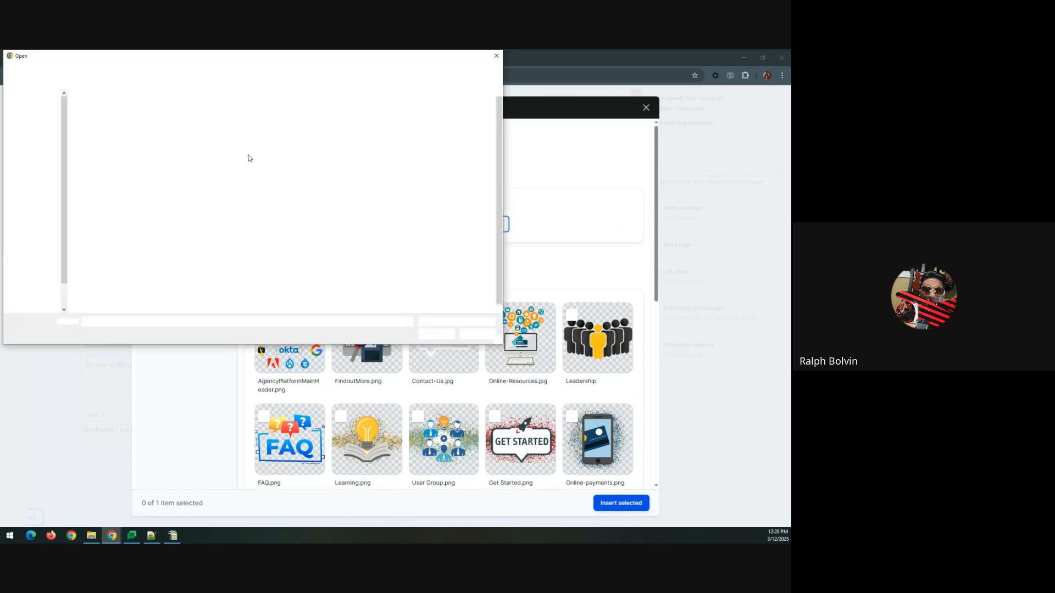
double_click(170, 157)
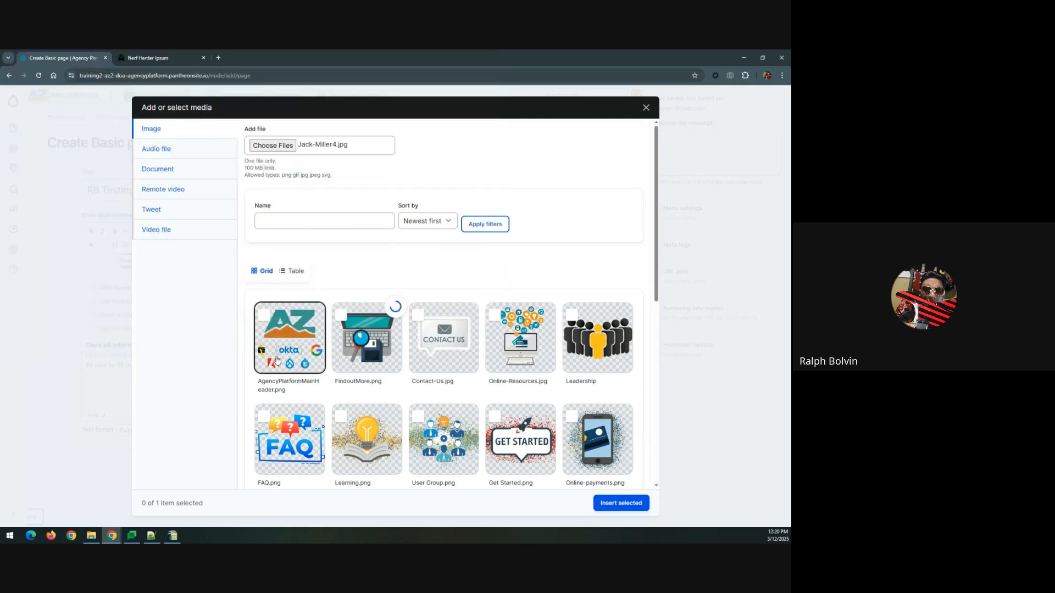
Step: Set the image's alternative text to "testing" and enable showing it in the media library
click(332, 256)
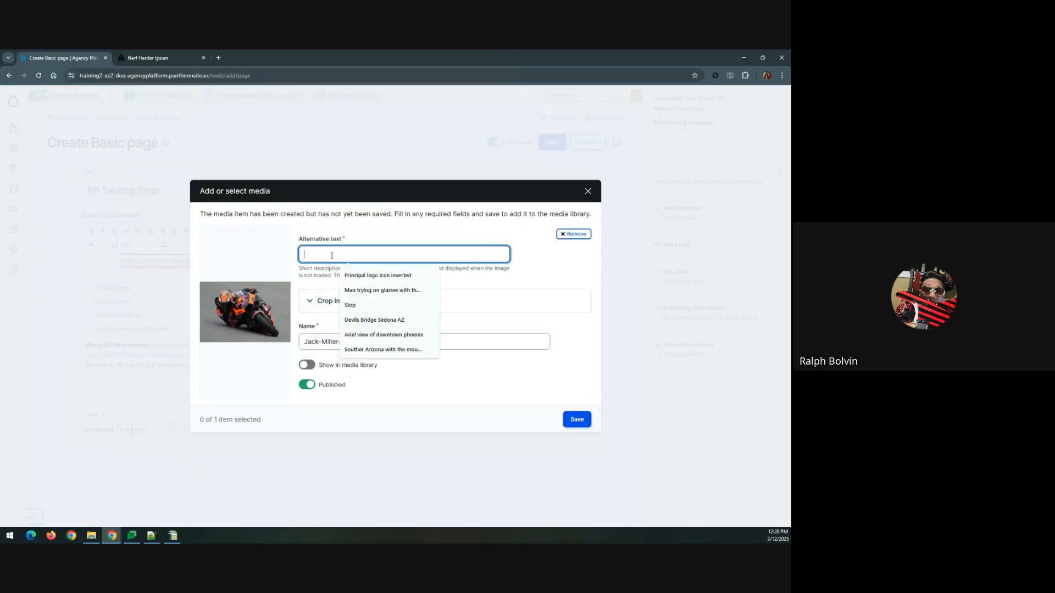
text(testin)
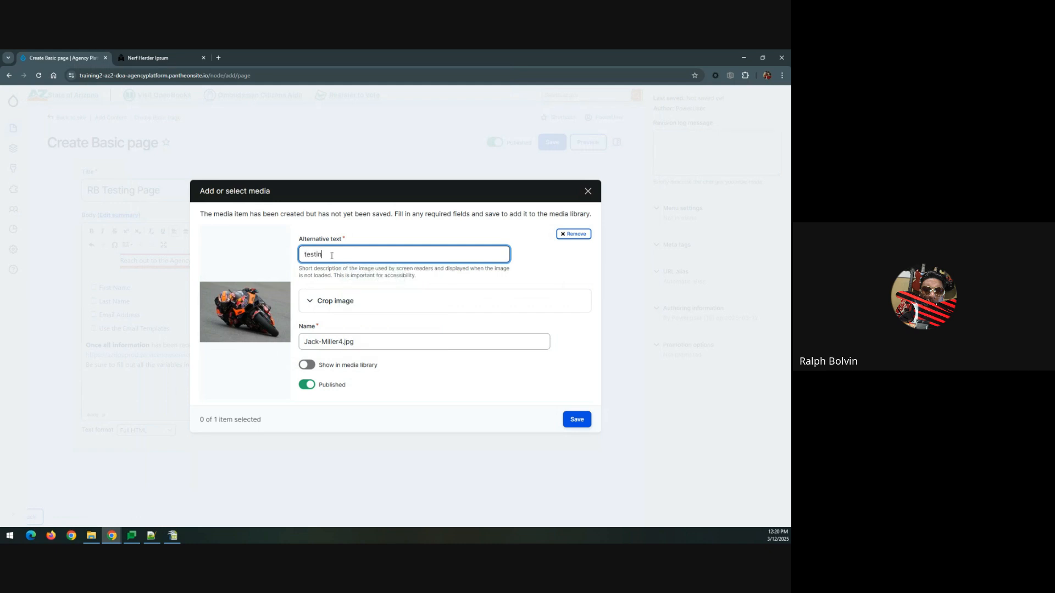
text(g)
click(335, 301)
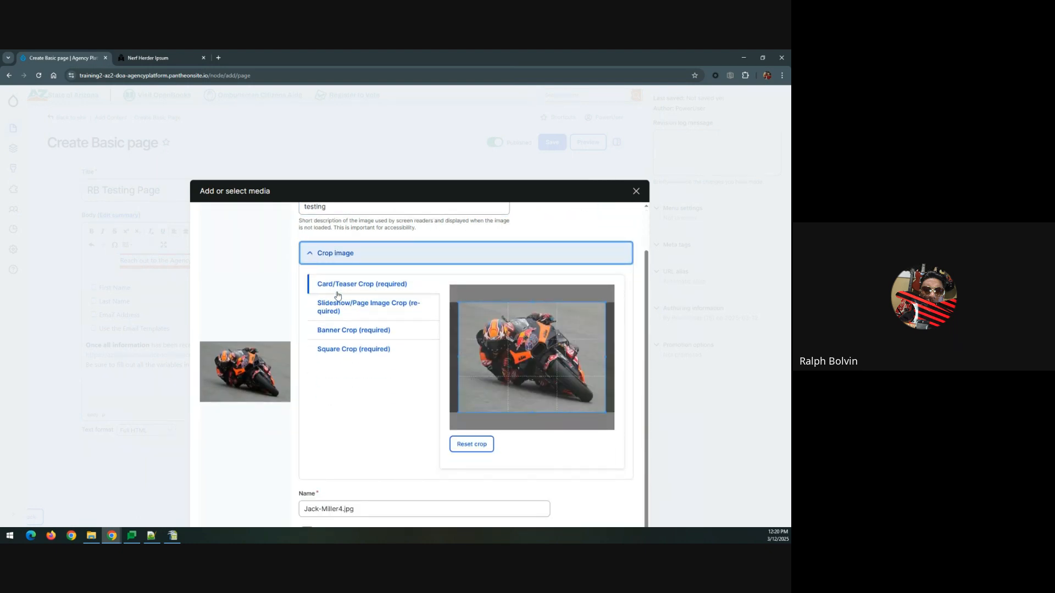
click(333, 254)
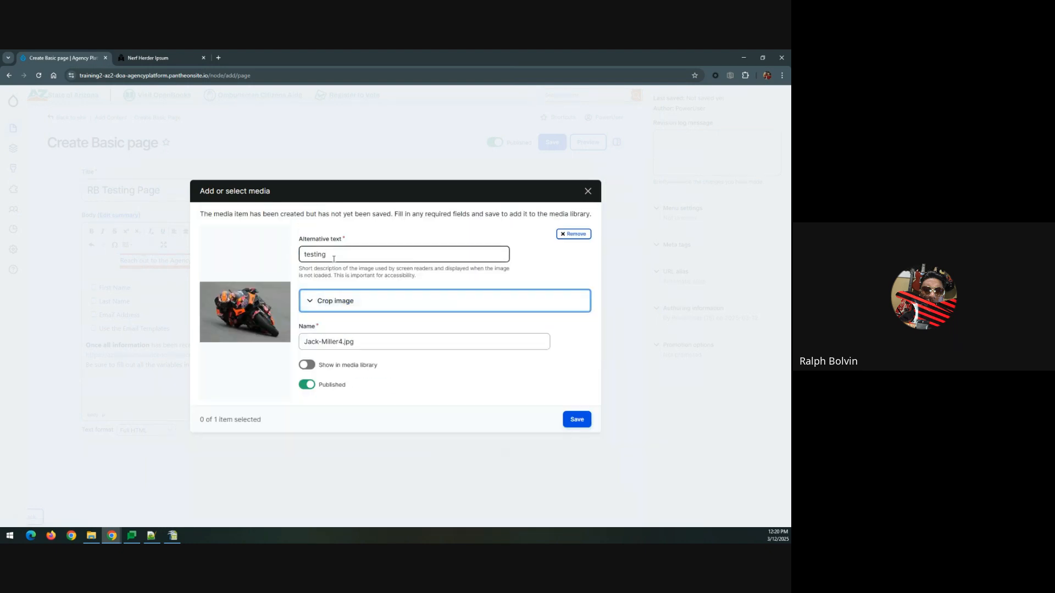
click(326, 367)
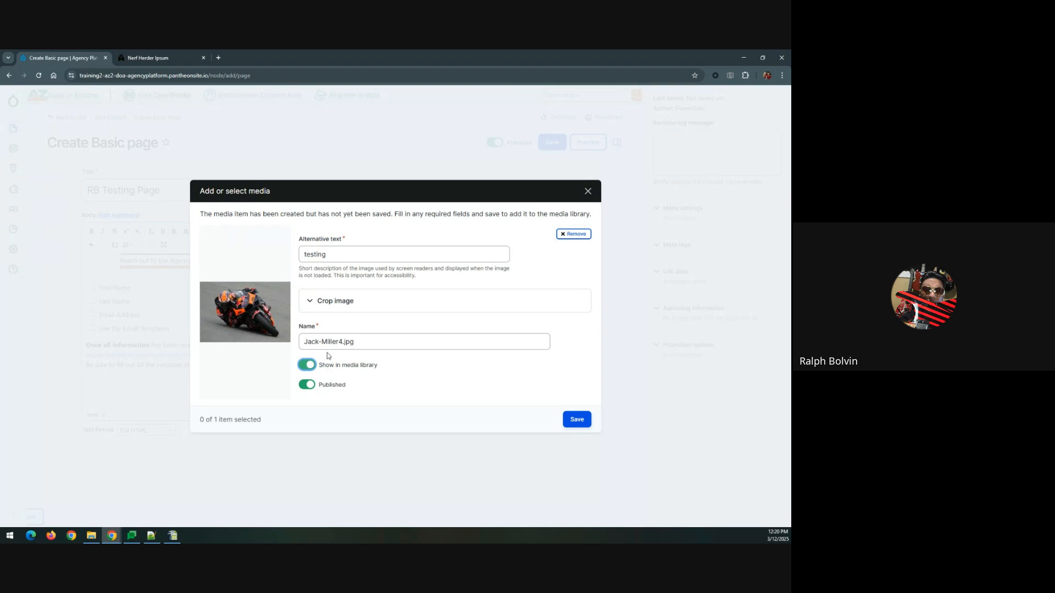
Step: Apply the Card/Teaser, Slideshow/Page Image, Banner and Square crops with their default frames, and collapse the crop settings
click(329, 312)
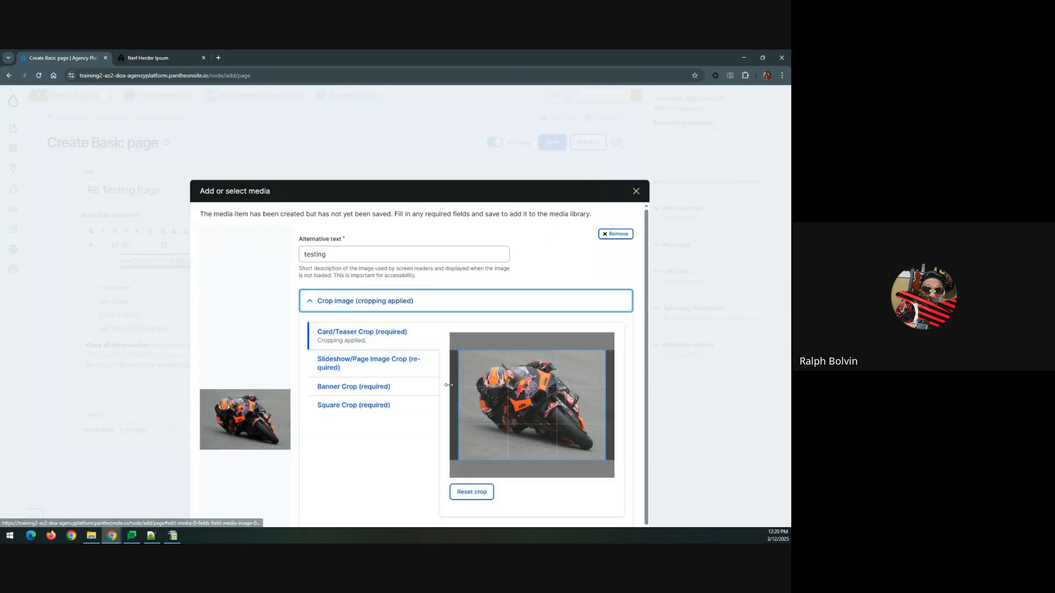
click(384, 365)
click(367, 395)
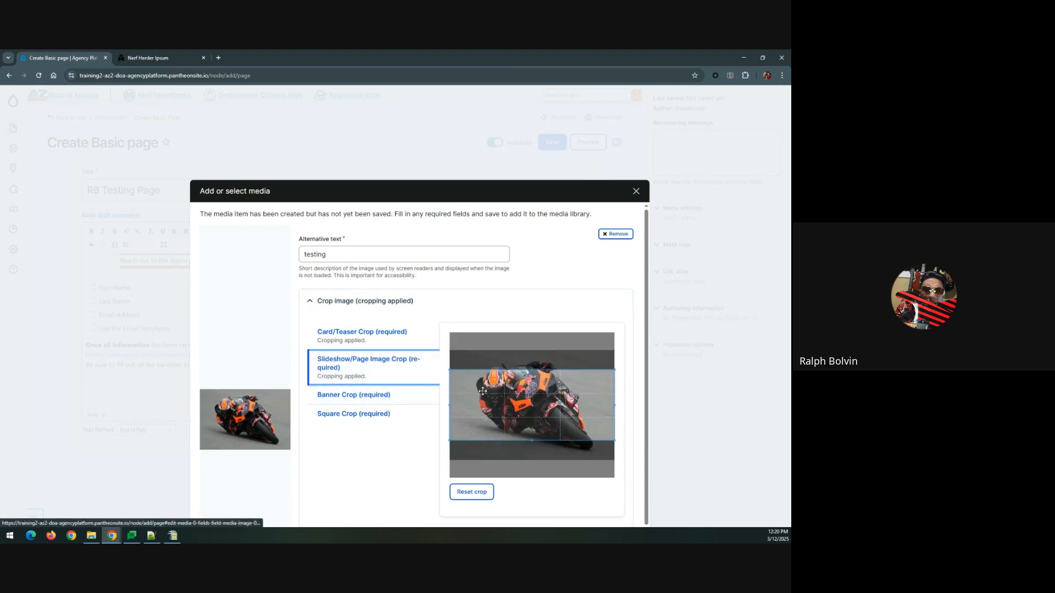
click(344, 423)
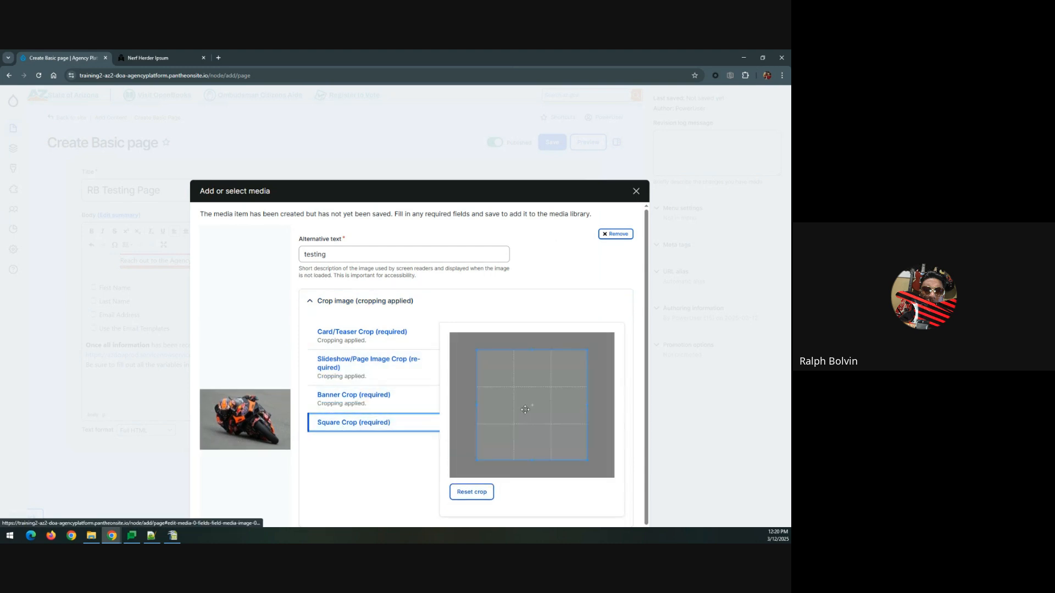
scroll(386, 381, down, 1)
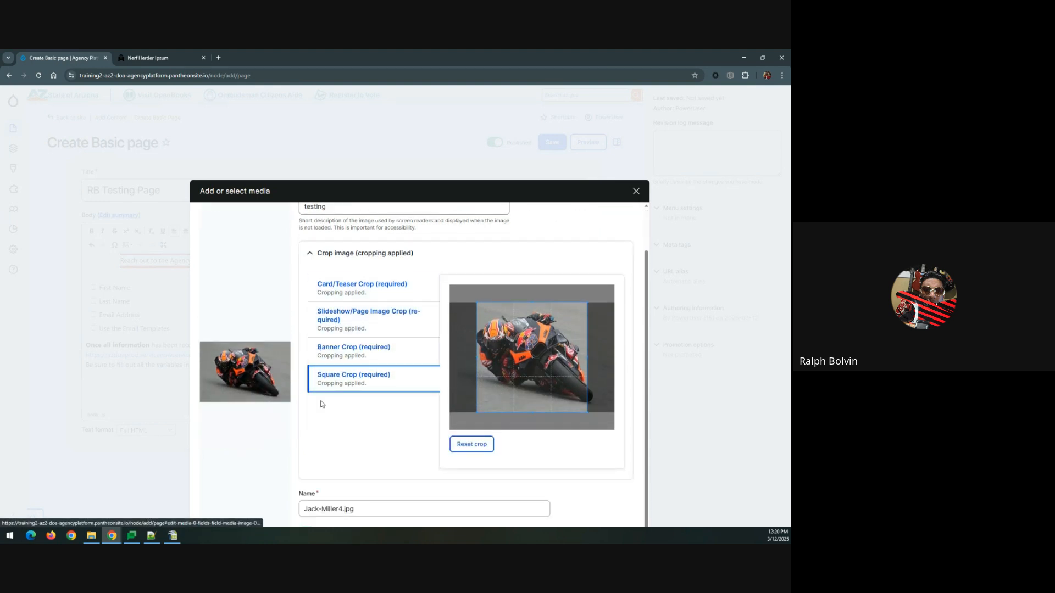
click(329, 258)
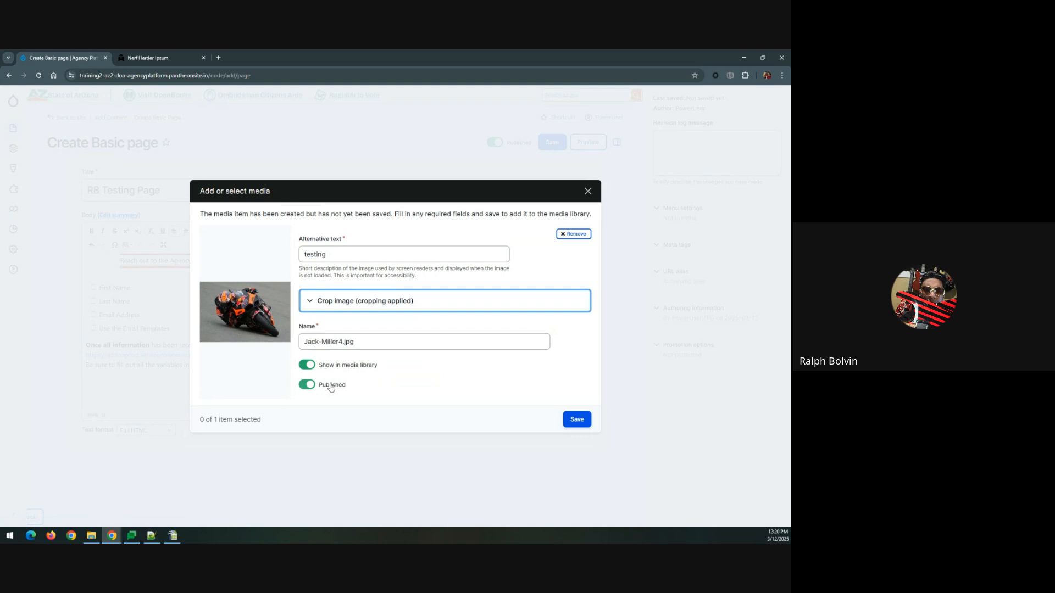
Step: Save the media item, insert Jack-Miller4.jpg into the page body and check its placement below the text
click(576, 419)
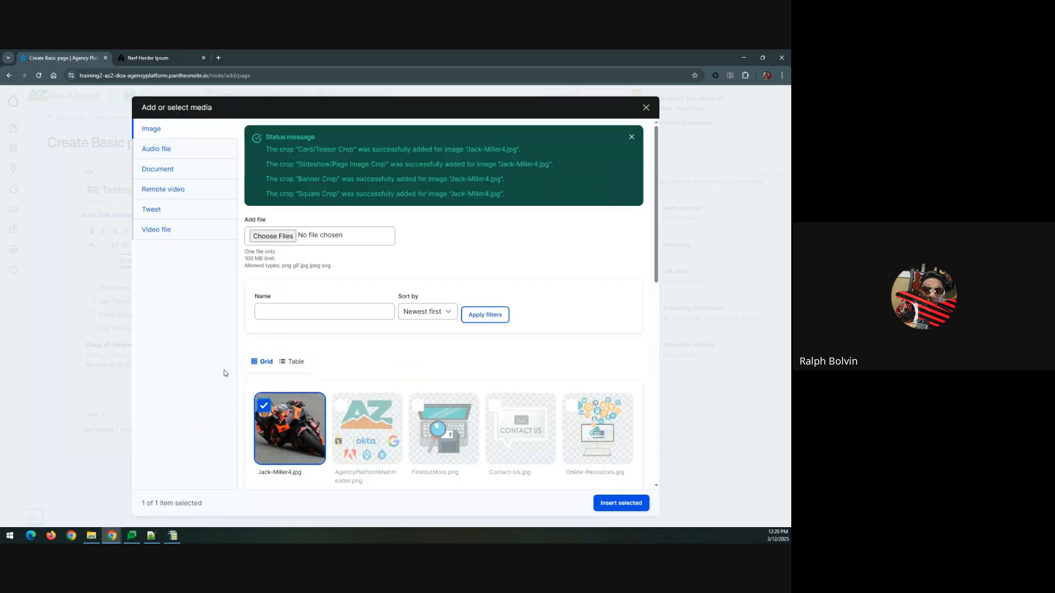
scroll(224, 373, down, 1)
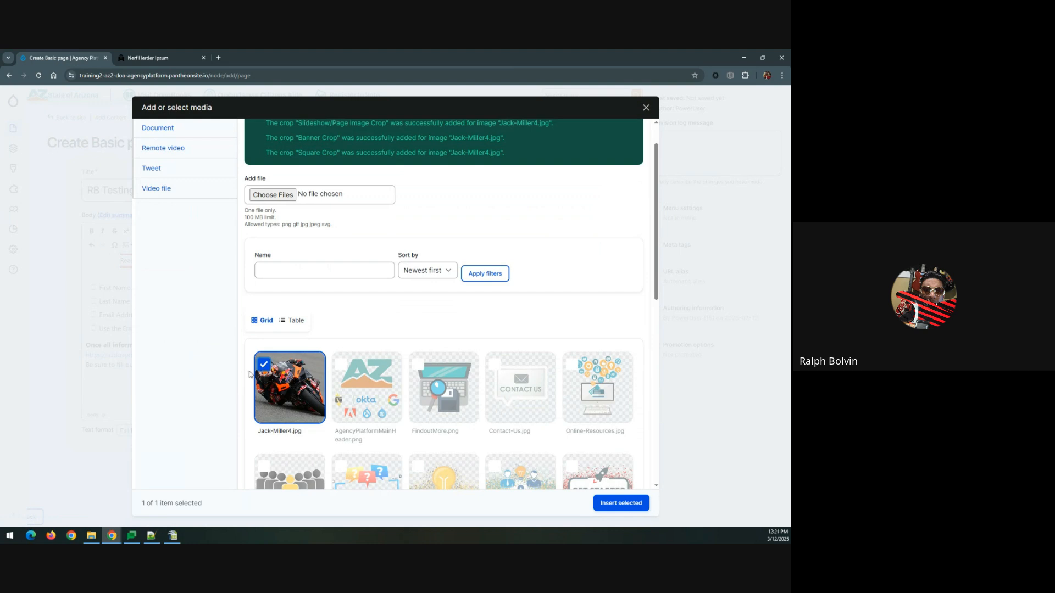
click(603, 505)
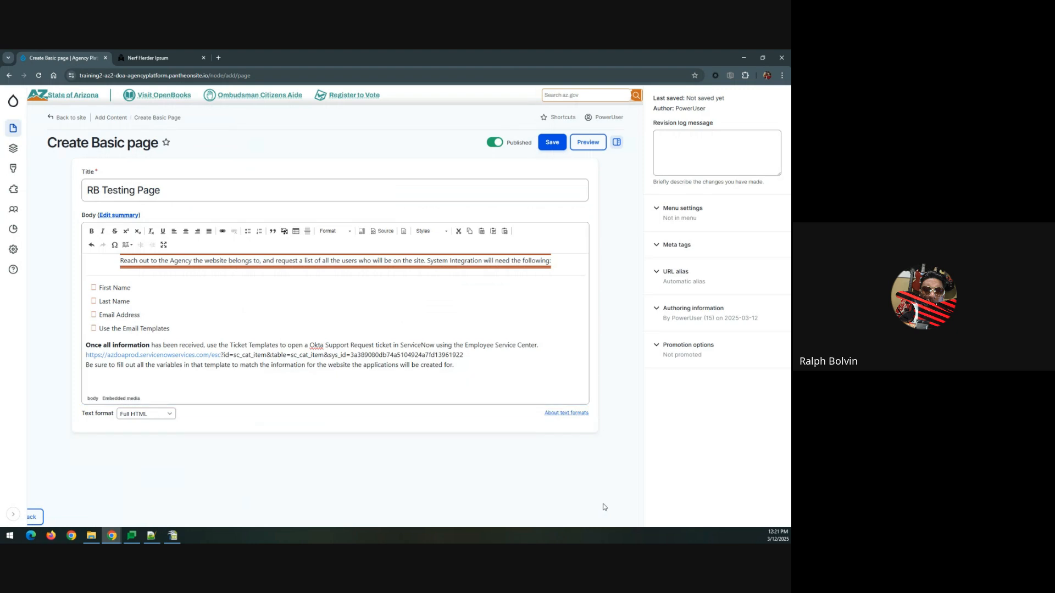
scroll(293, 286, down, 5)
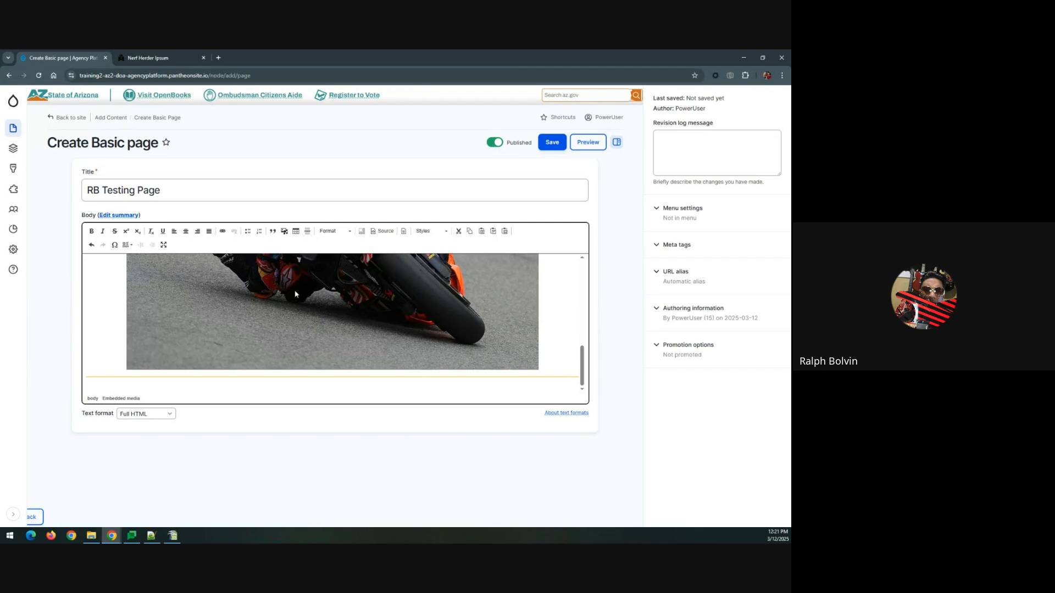
scroll(295, 294, up, 5)
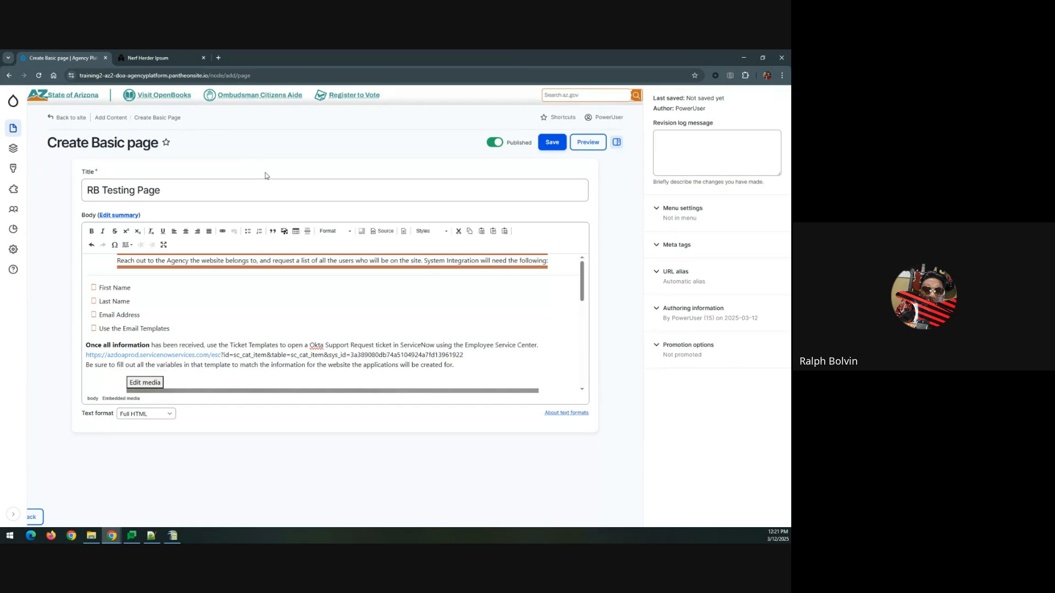
Step: Save the Basic page and review the published page from its title down to the embedded image
click(551, 138)
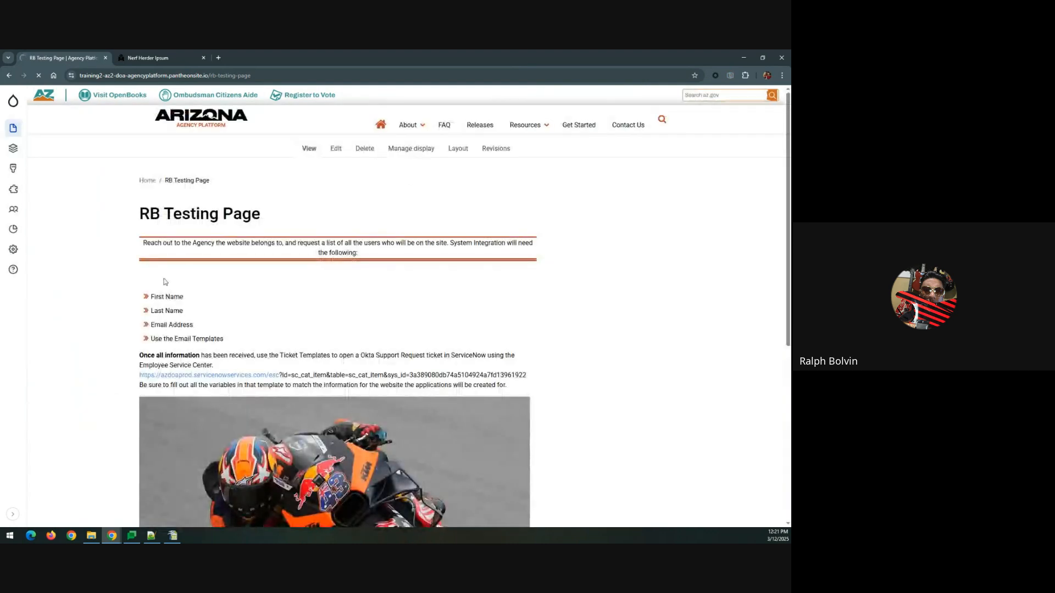
scroll(112, 280, down, 3)
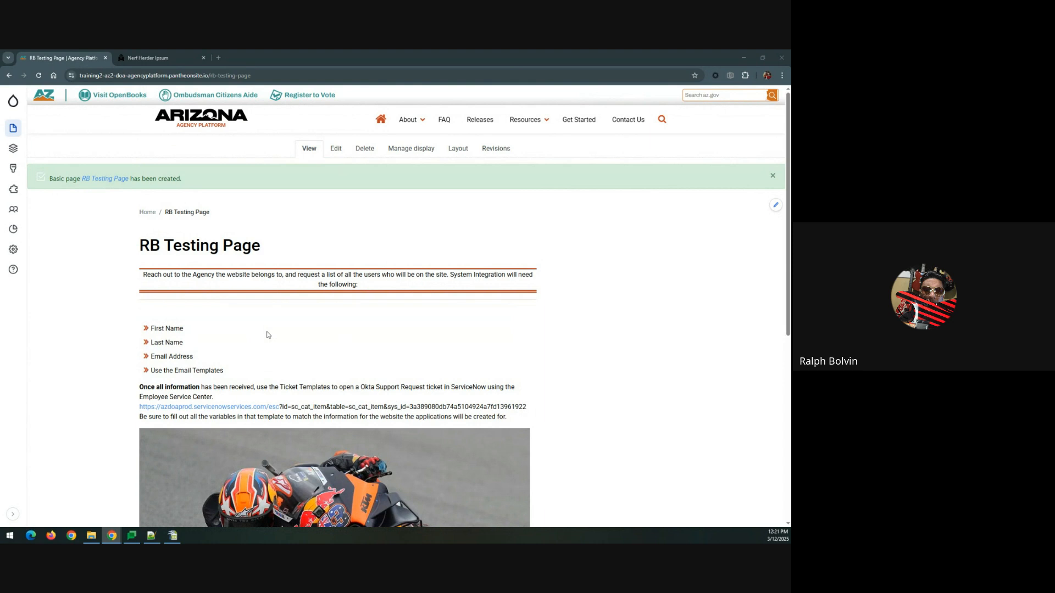
scroll(268, 334, down, 2)
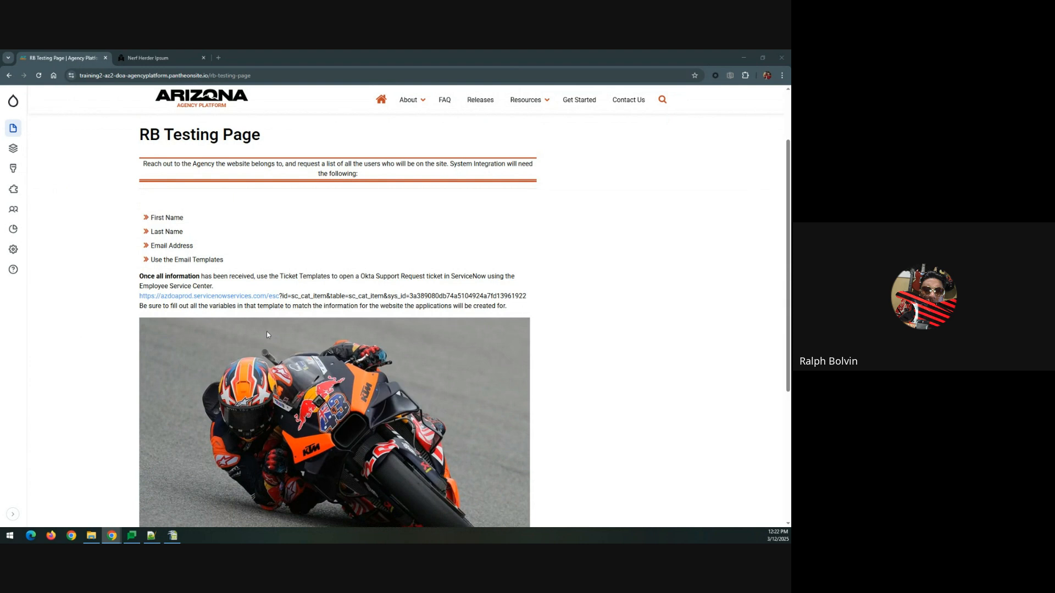
scroll(267, 334, down, 1)
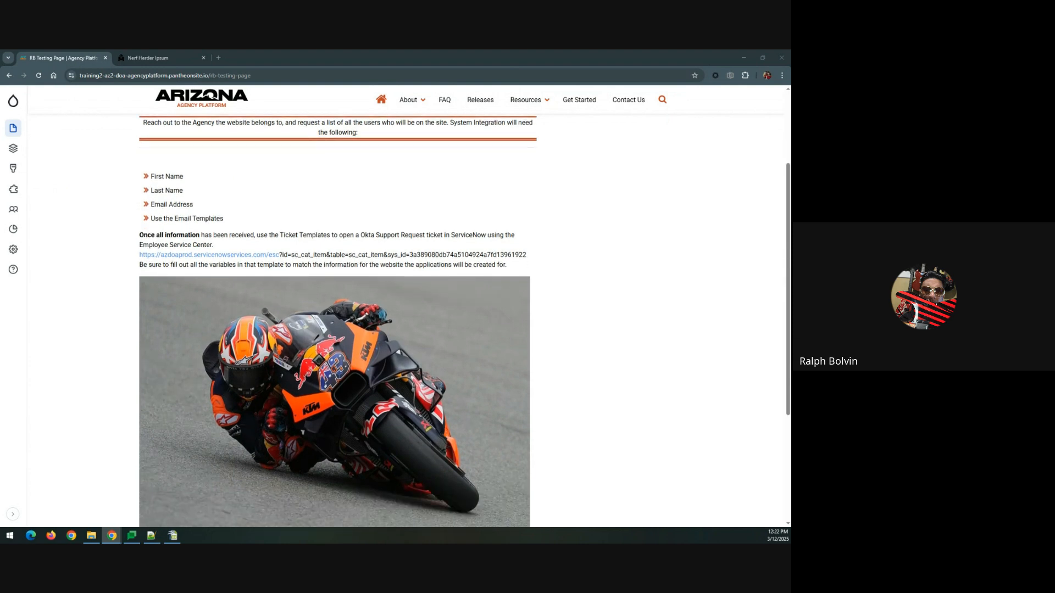
scroll(282, 401, down, 2)
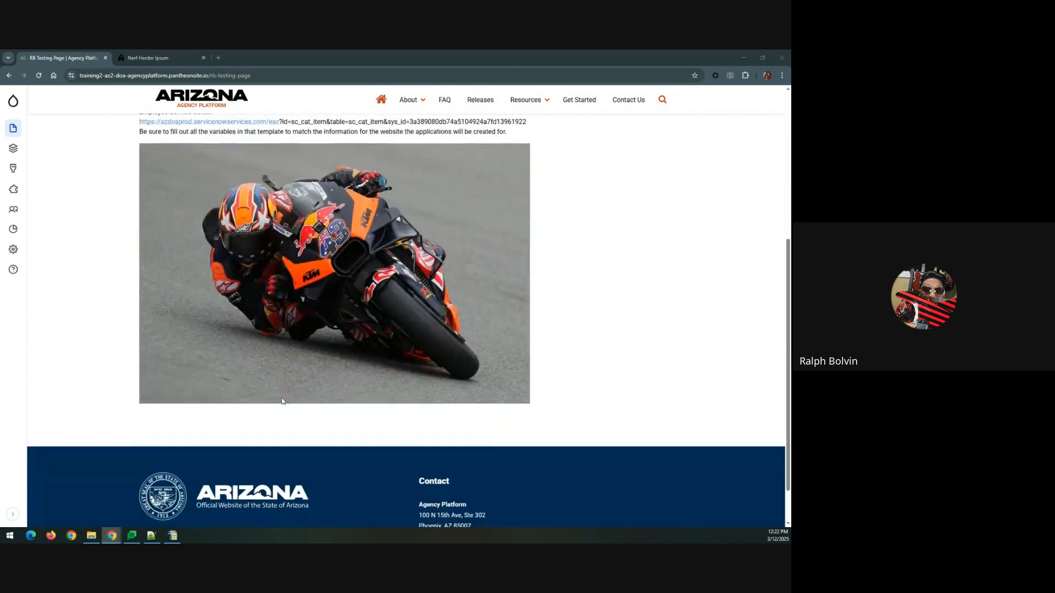
scroll(282, 402, up, 4)
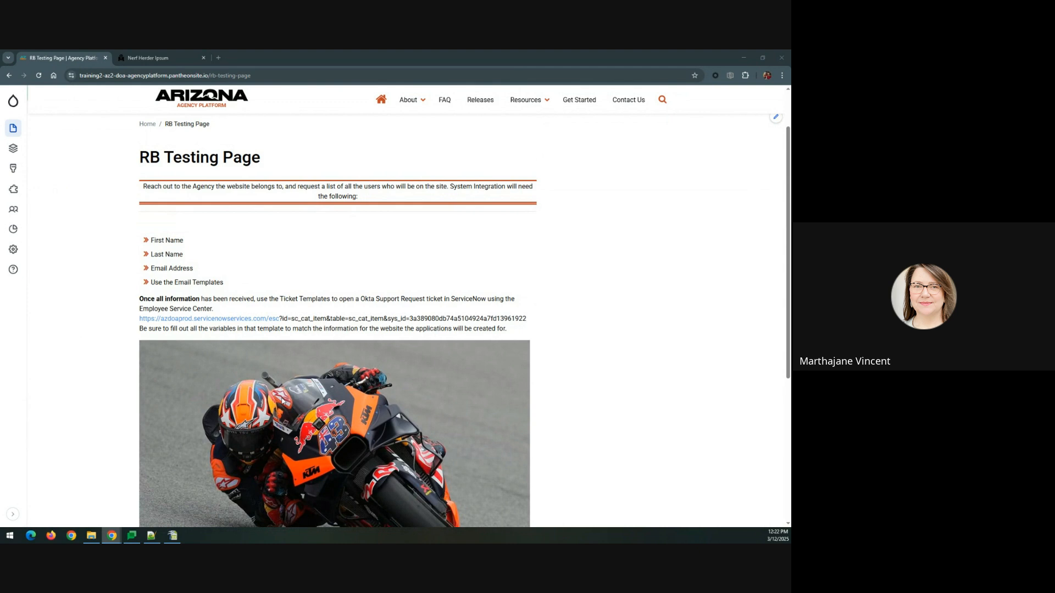
Step: Review the published RB Testing Page from its formatted text down to the embedded image, and dismiss the page creation message
scroll(270, 292, down, 2)
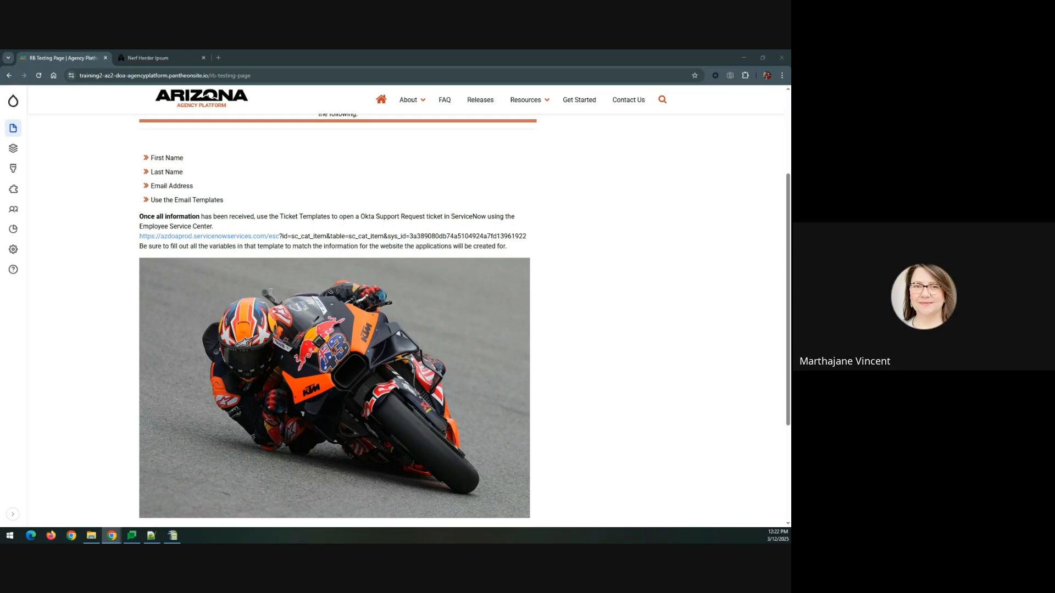
scroll(279, 325, down, 2)
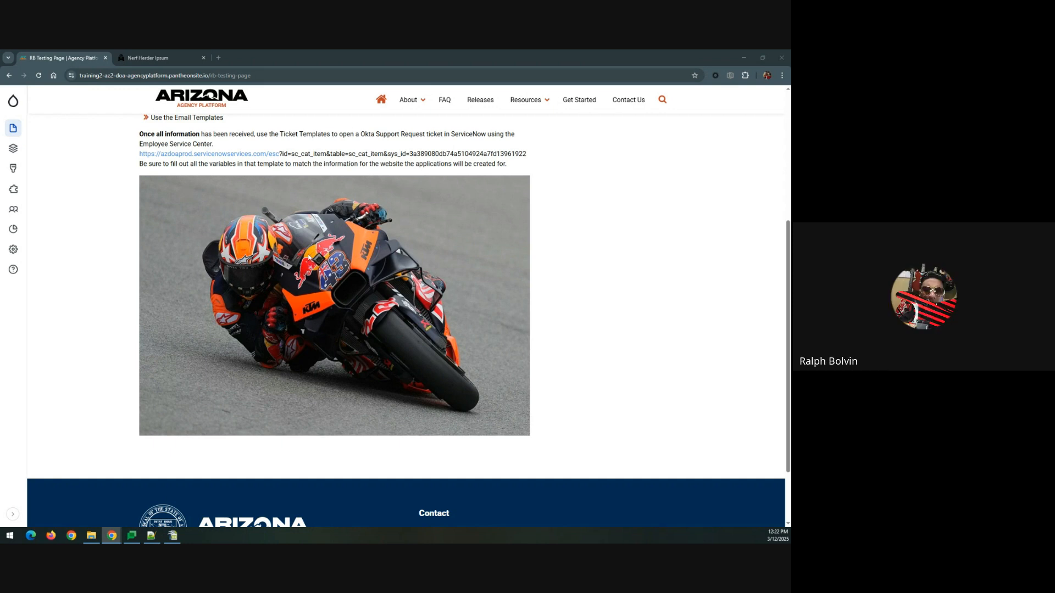
scroll(309, 248, up, 4)
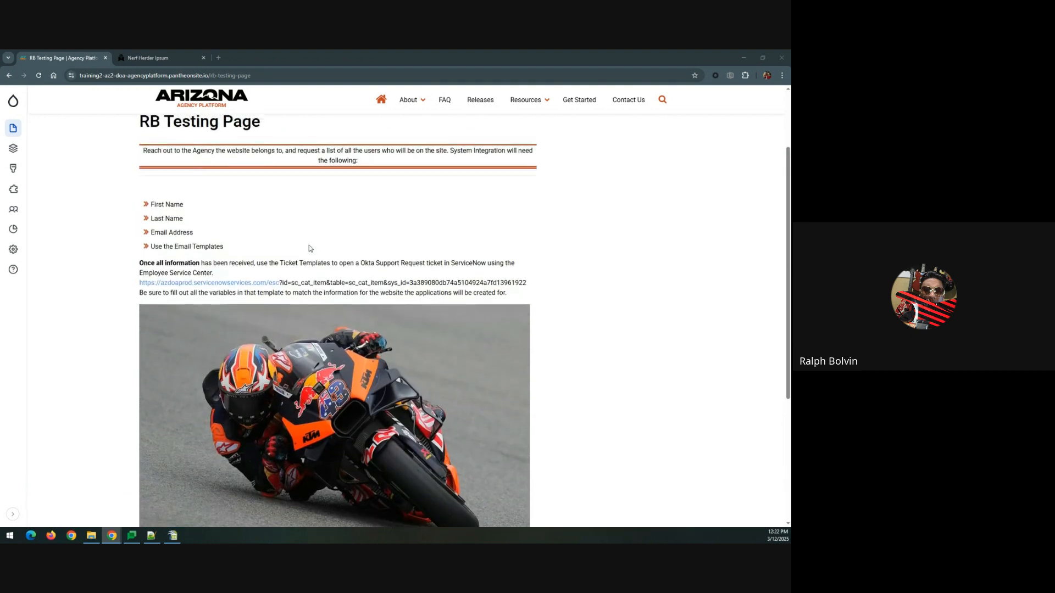
scroll(310, 248, down, 1)
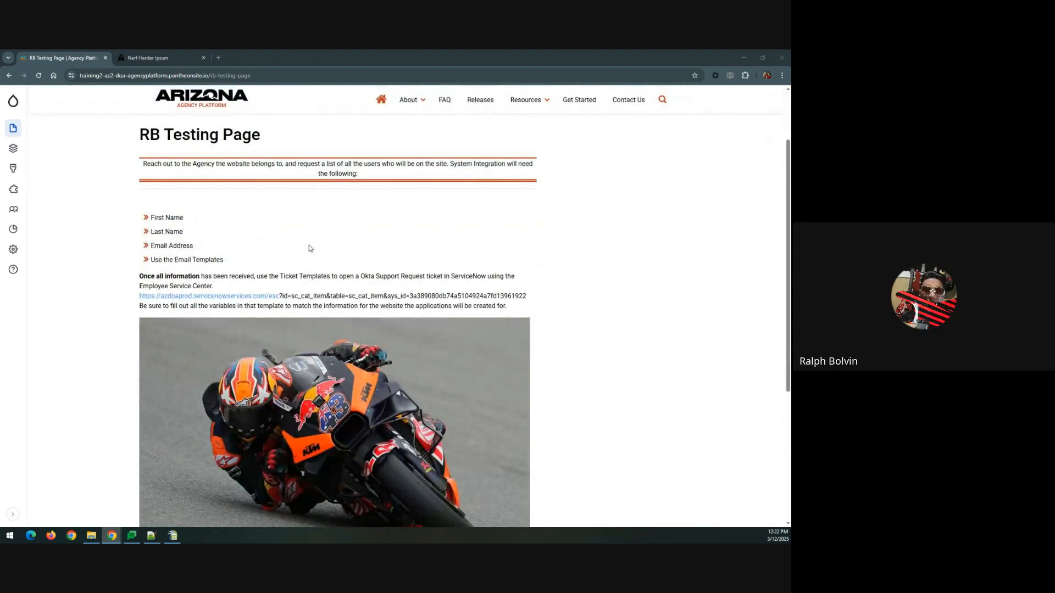
scroll(310, 248, up, 2)
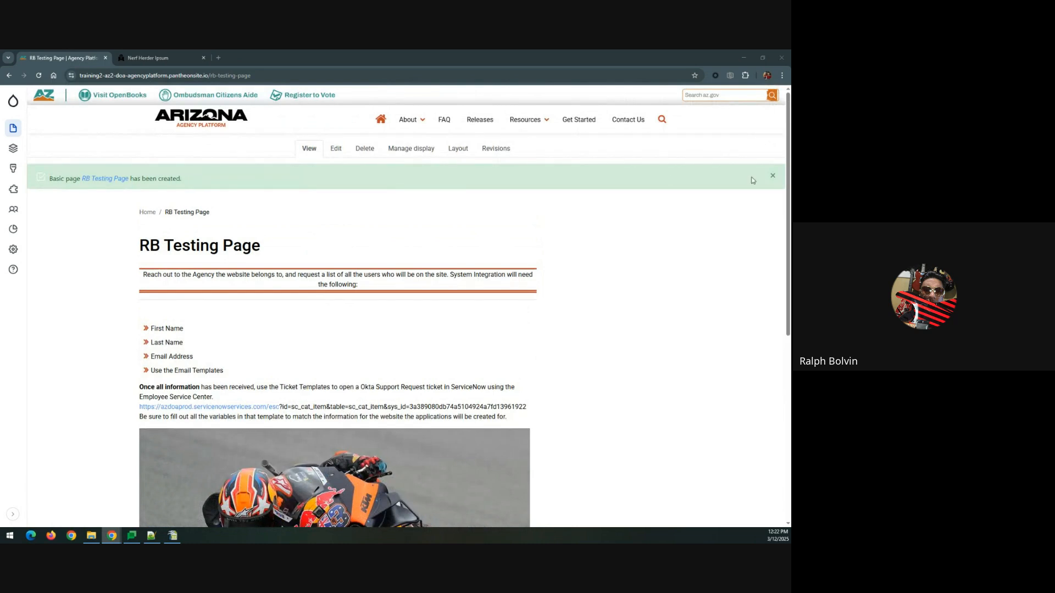
click(772, 176)
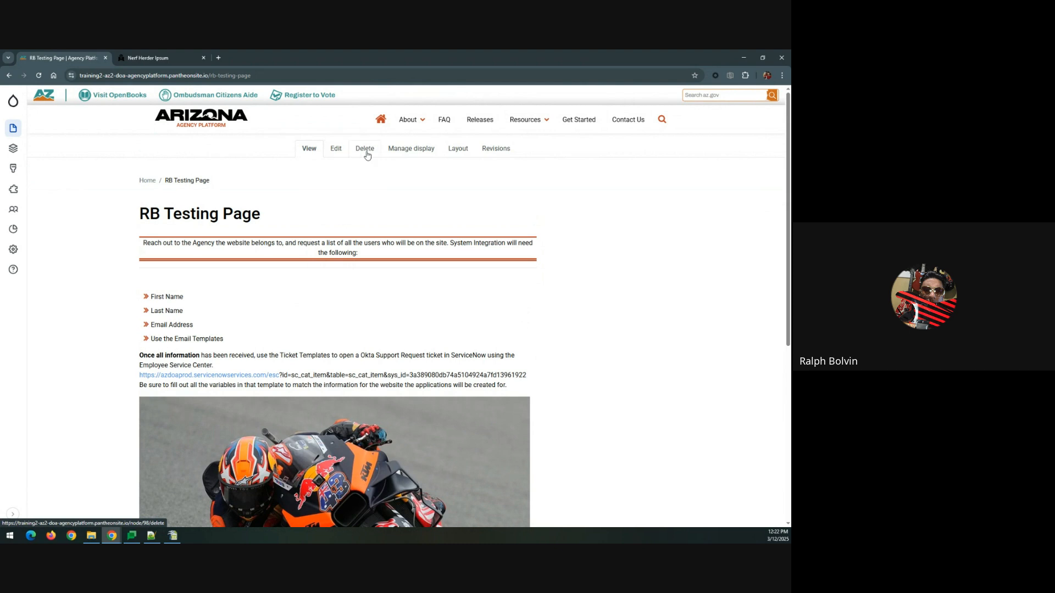
Step: Open the layout editor for RB Testing Page and look over its sections from the title down to the embedded image
click(452, 149)
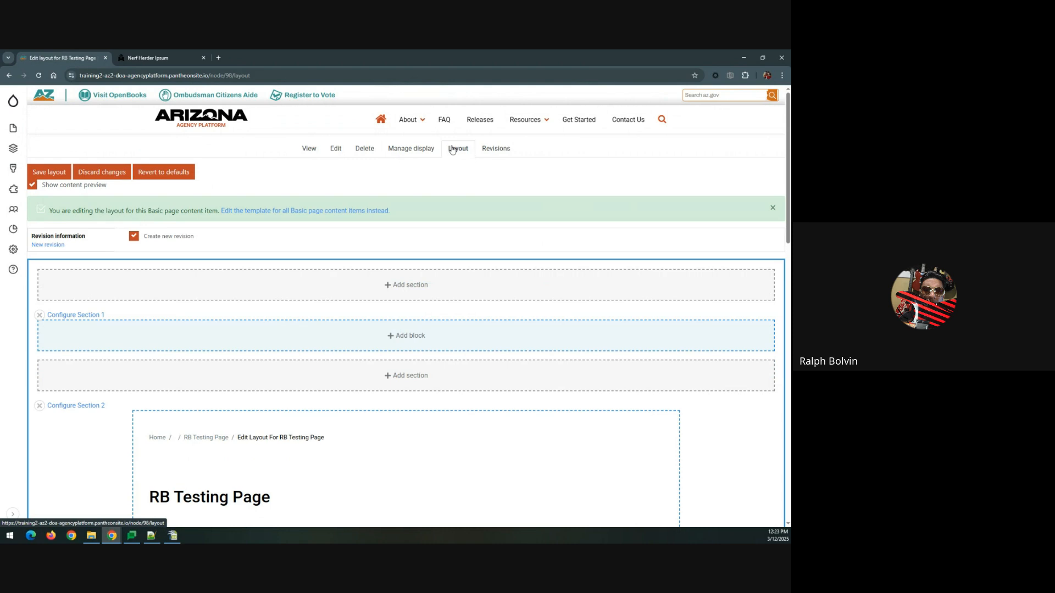
scroll(250, 249, down, 3)
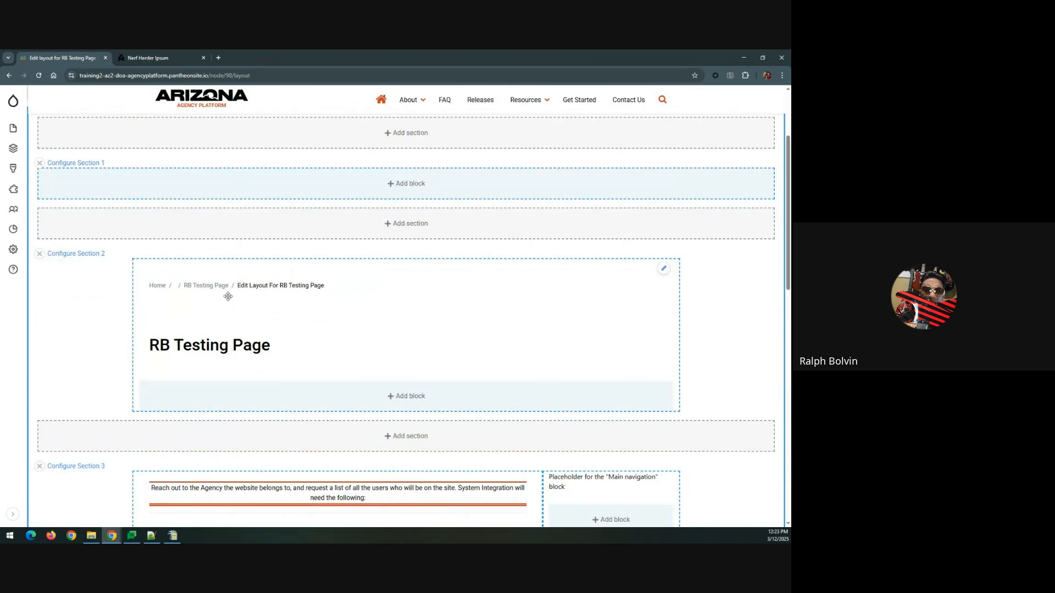
scroll(230, 297, down, 5)
scroll(231, 298, down, 7)
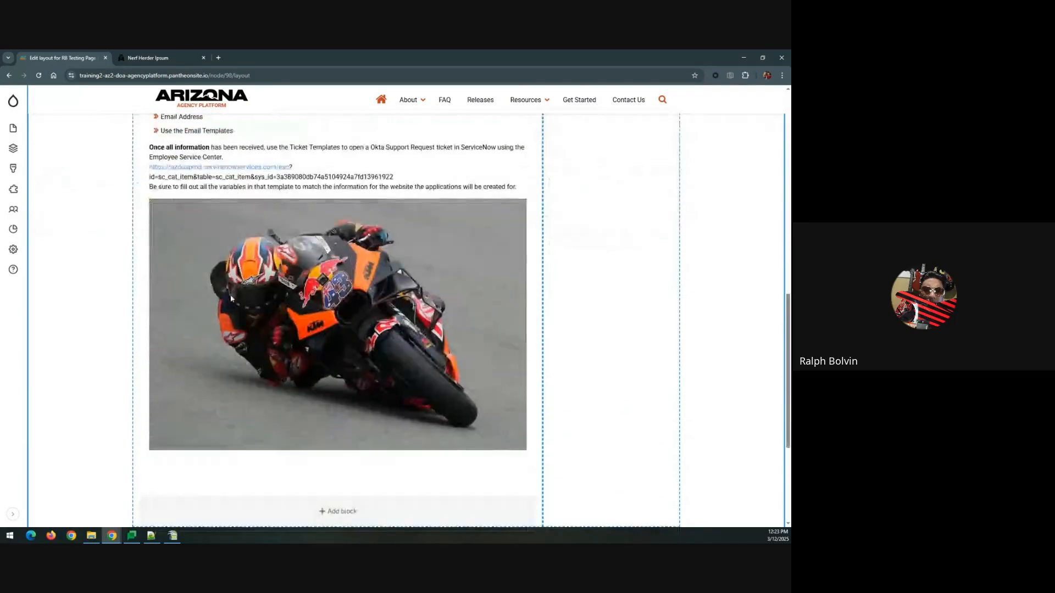
scroll(230, 297, up, 4)
scroll(230, 299, up, 8)
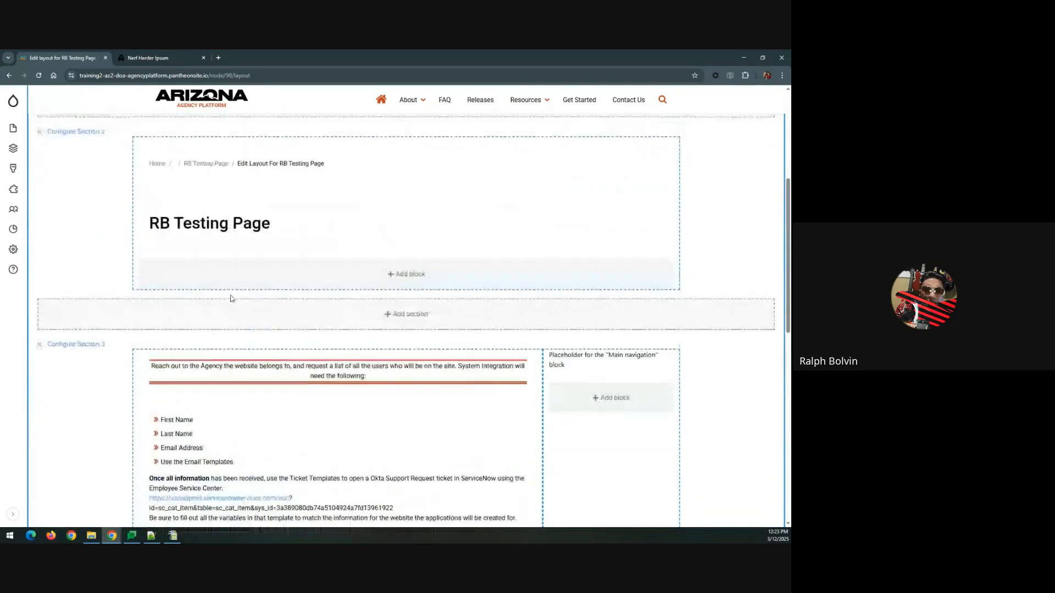
Step: Examine Section 3's body and main navigation columns, the places for adding blocks and sections, and the title area in Section 2
scroll(231, 302, down, 5)
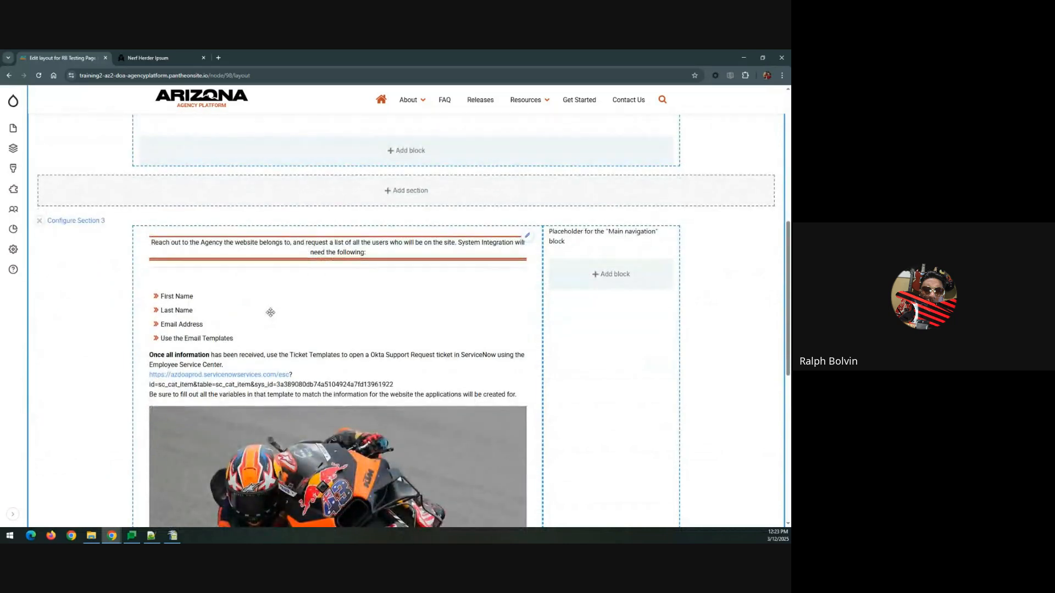
scroll(269, 311, up, 4)
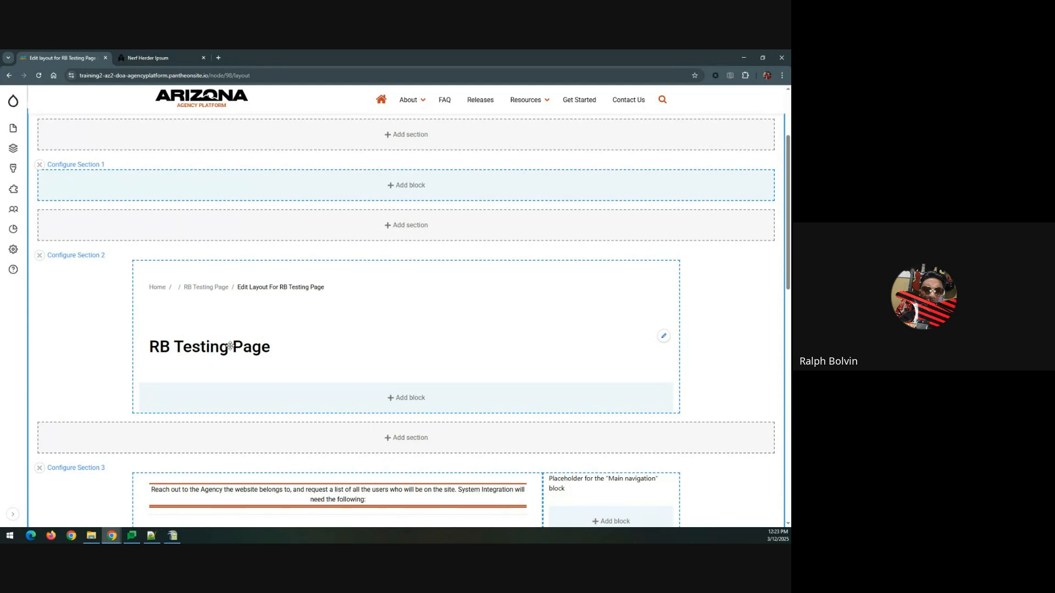
scroll(219, 352, down, 4)
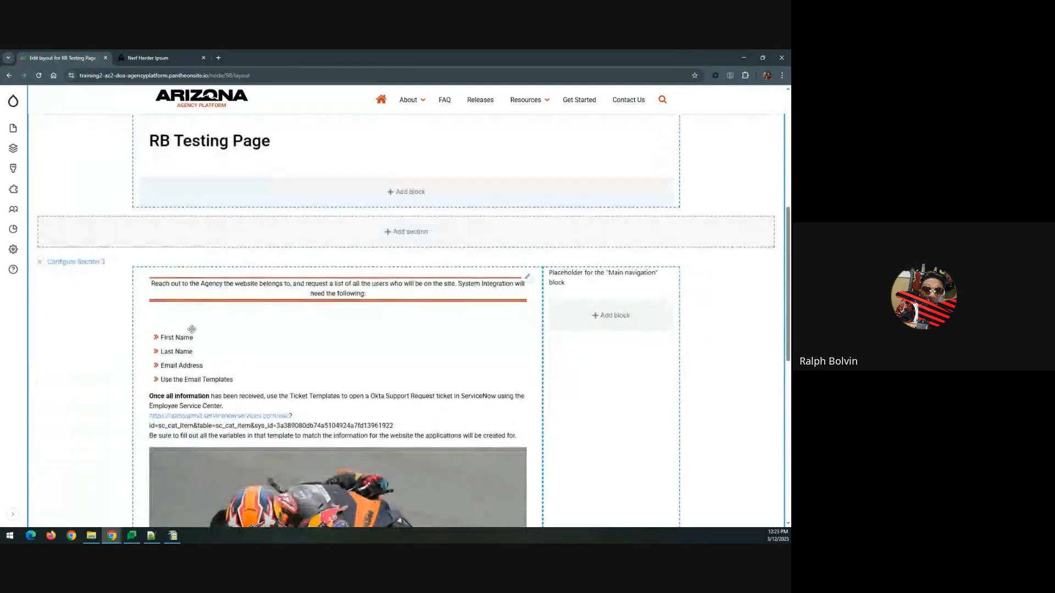
scroll(400, 300, down, 4)
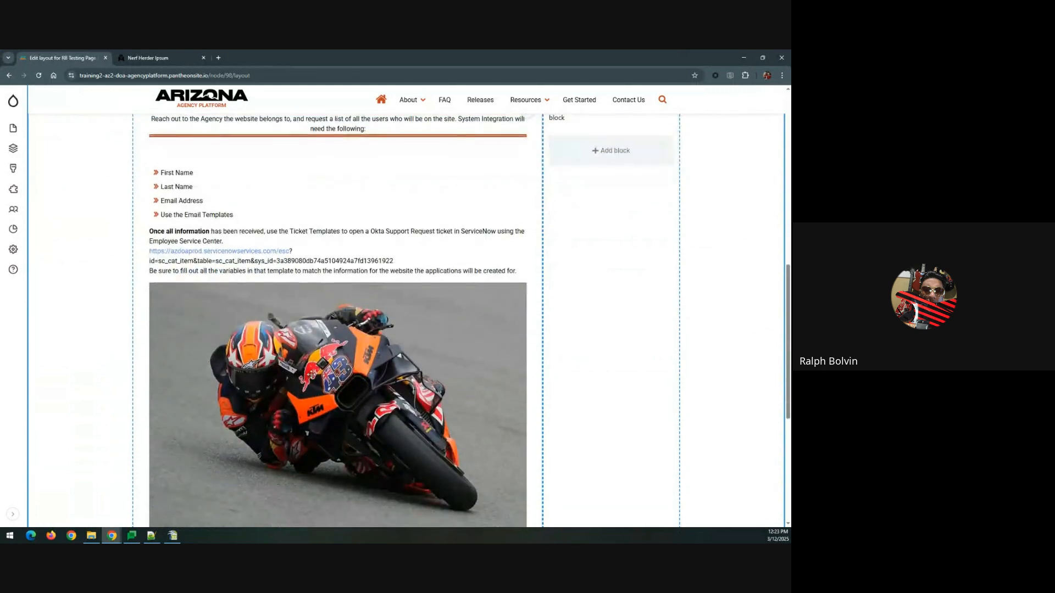
scroll(328, 352, up, 3)
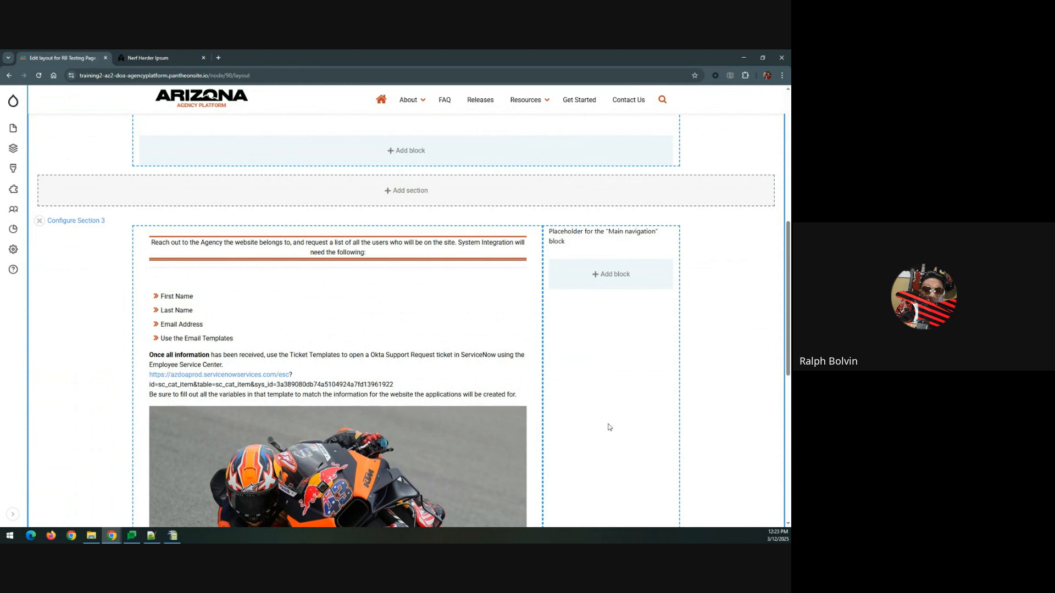
scroll(609, 427, down, 6)
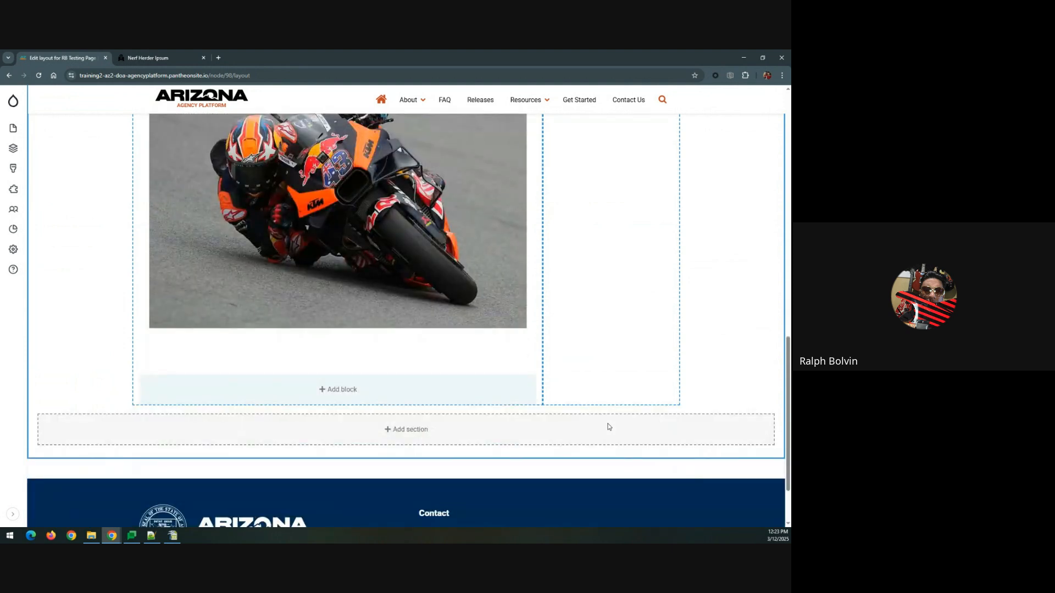
scroll(345, 367, up, 10)
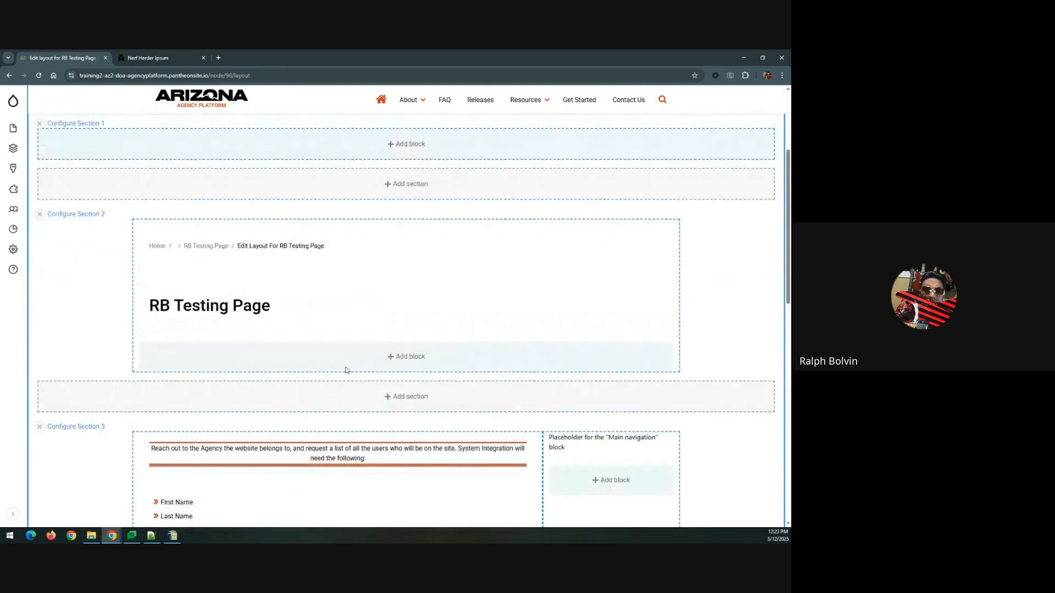
scroll(346, 370, up, 1)
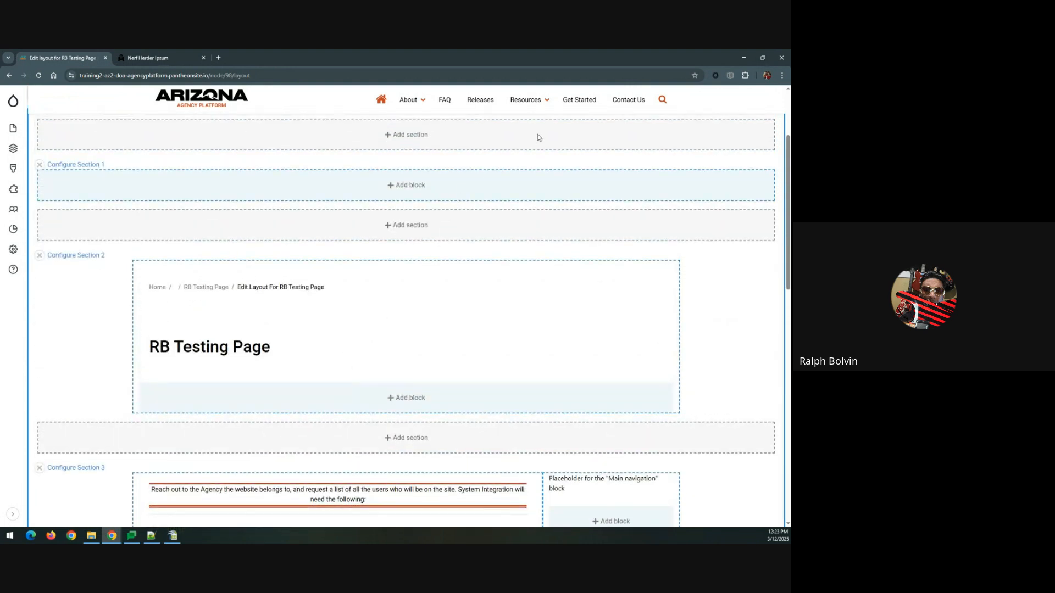
Step: Open the Landing Page 1 demo page from the site's Resources demo content in a new tab and switch to it
click(525, 99)
right_click(543, 146)
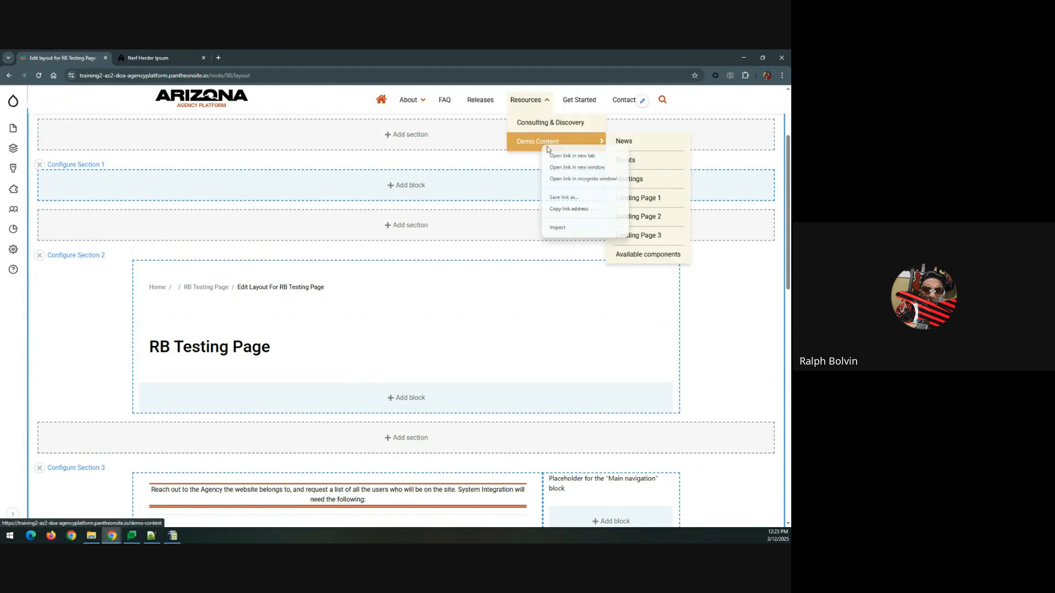
click(559, 156)
click(146, 58)
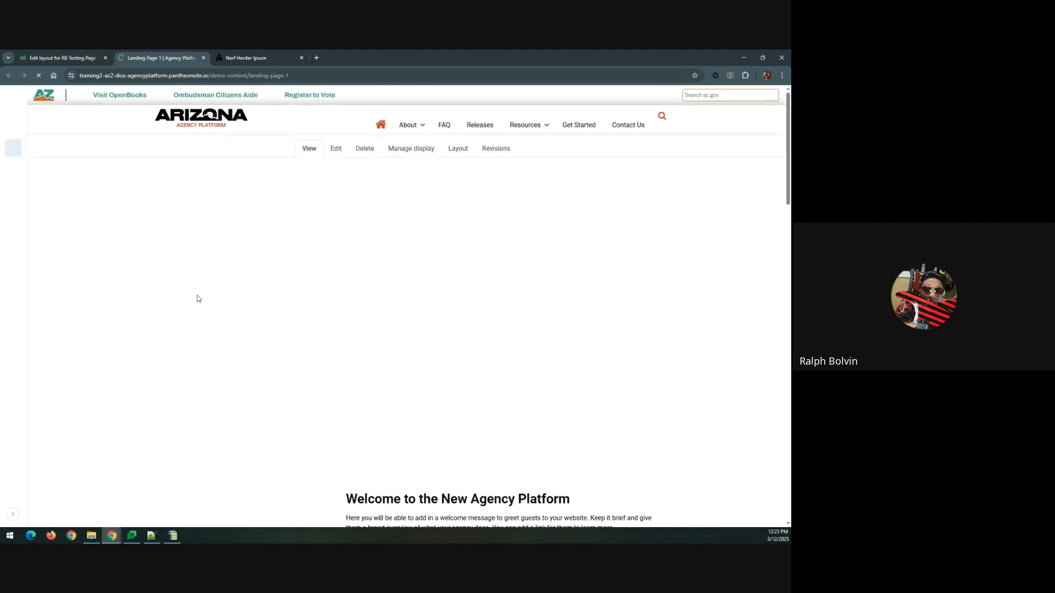
Step: Review Landing Page 1's action cards, announcements, news, important links and slideshow banner, and close the demo page
scroll(198, 299, down, 1)
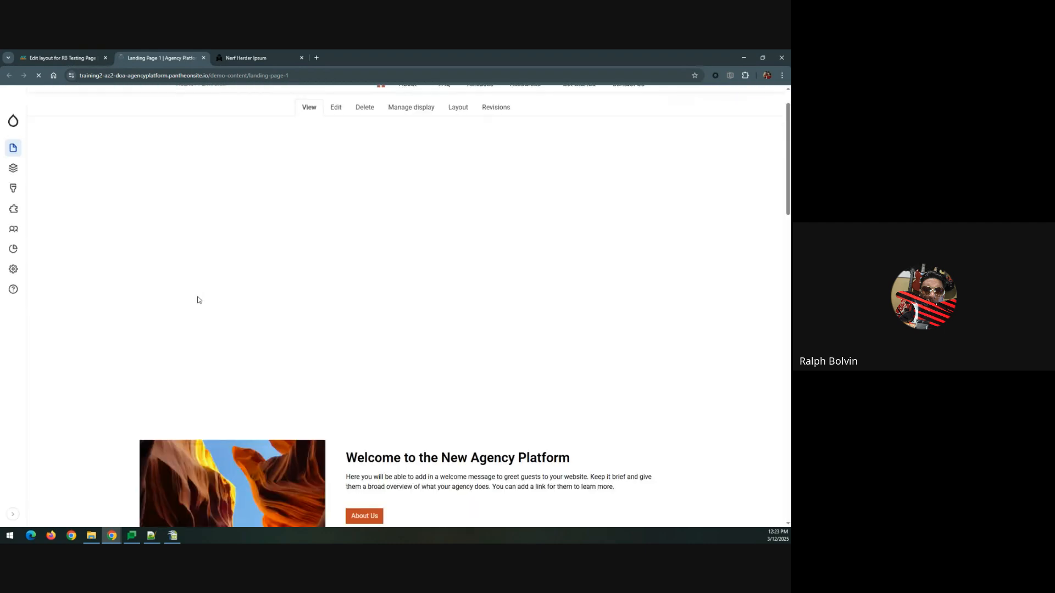
scroll(198, 300, down, 10)
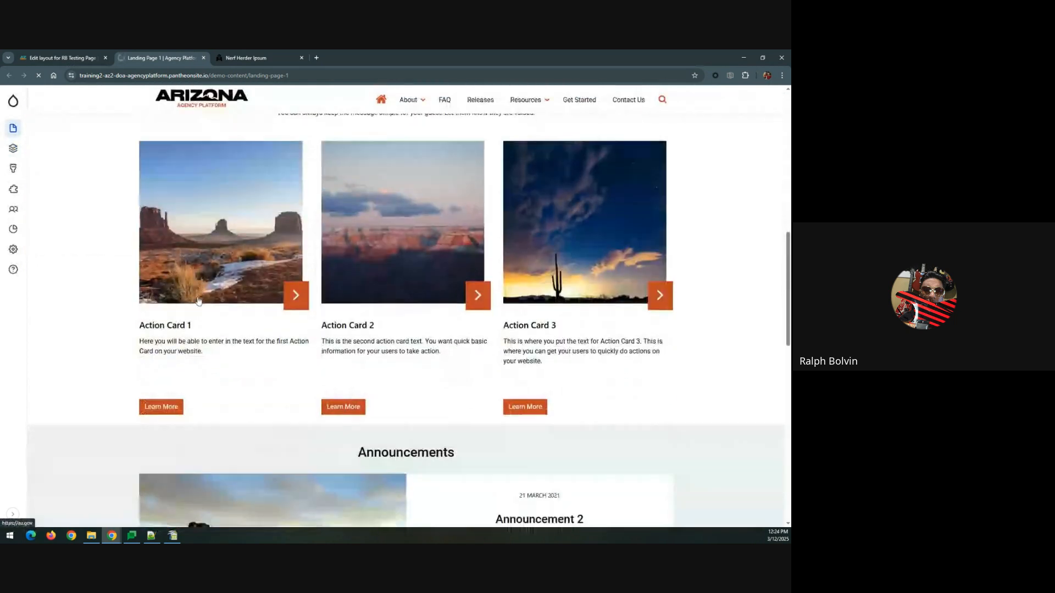
scroll(198, 300, down, 3)
scroll(292, 332, down, 3)
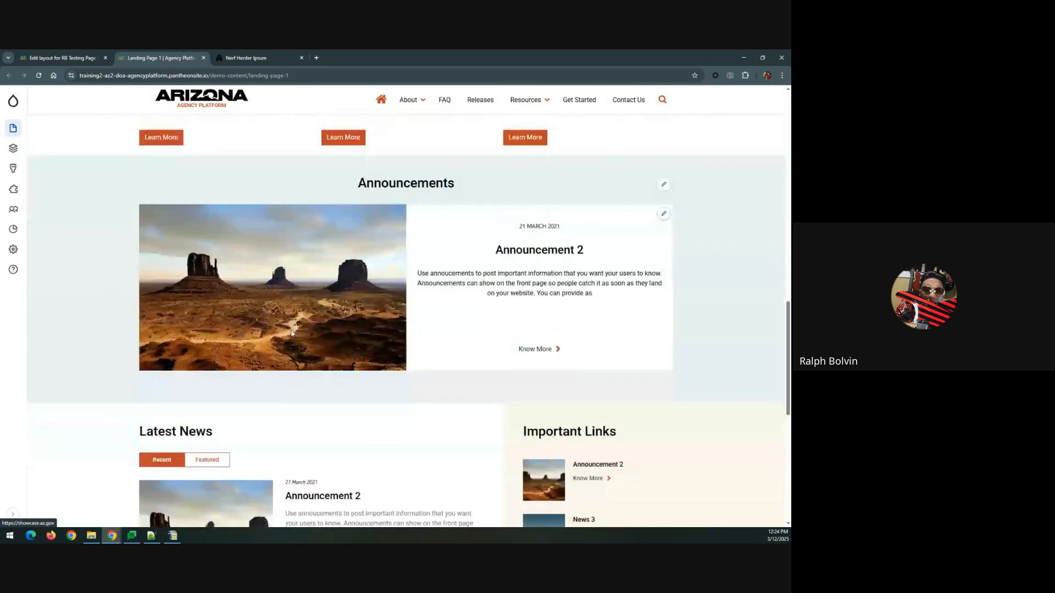
scroll(292, 333, down, 4)
scroll(293, 333, down, 3)
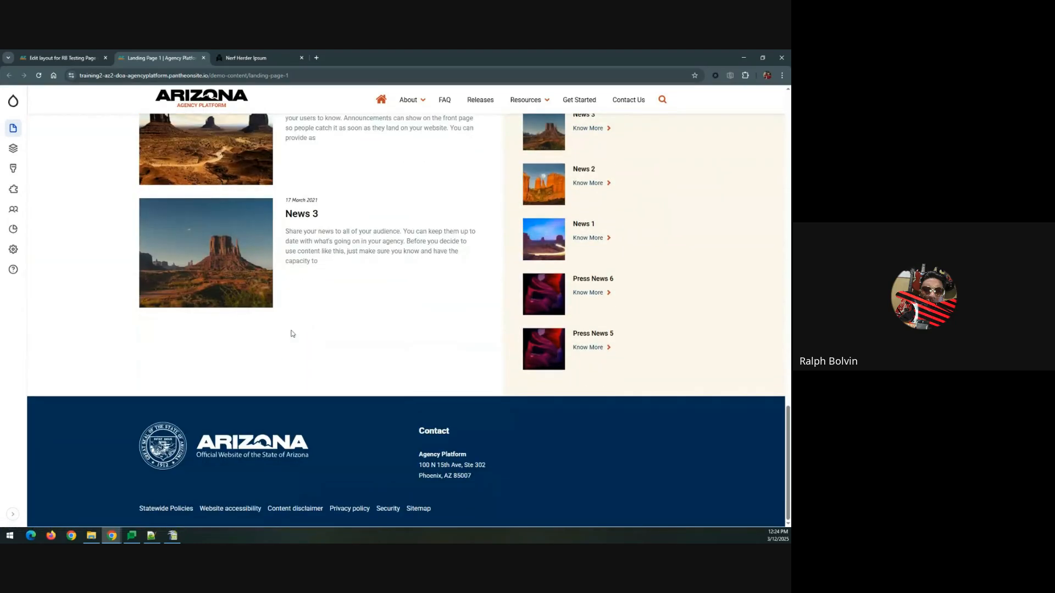
scroll(293, 334, up, 20)
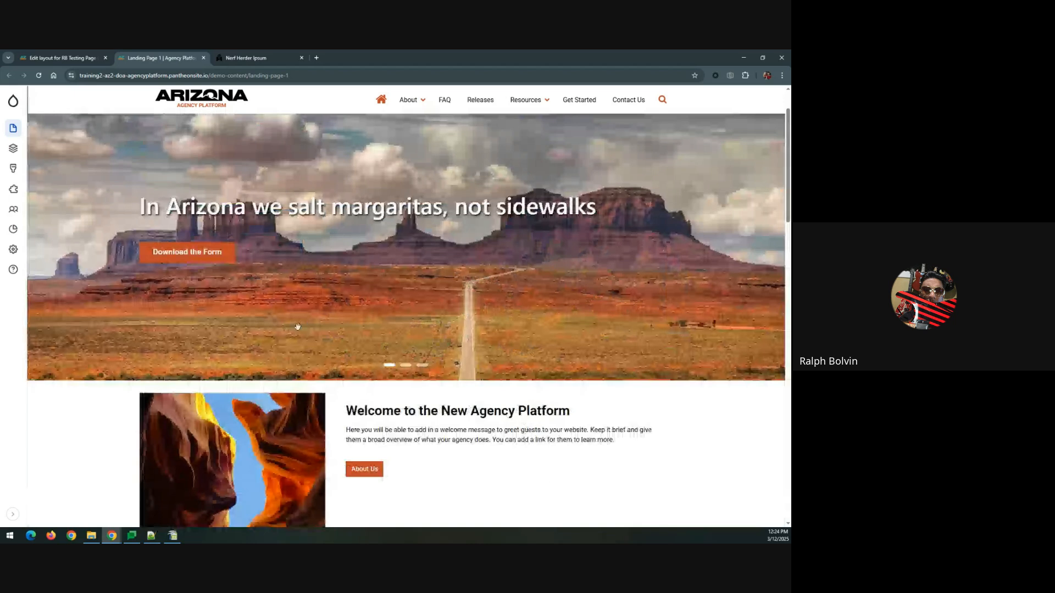
click(203, 58)
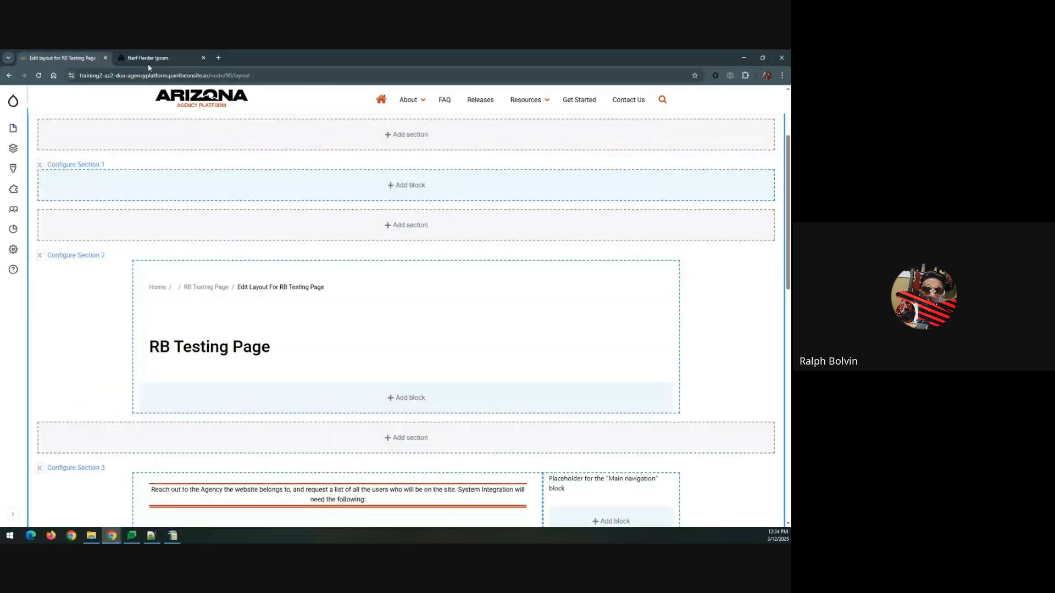
Step: Look over the empty Section 1 at the start of the layout and begin adding a block to it
scroll(345, 323, up, 3)
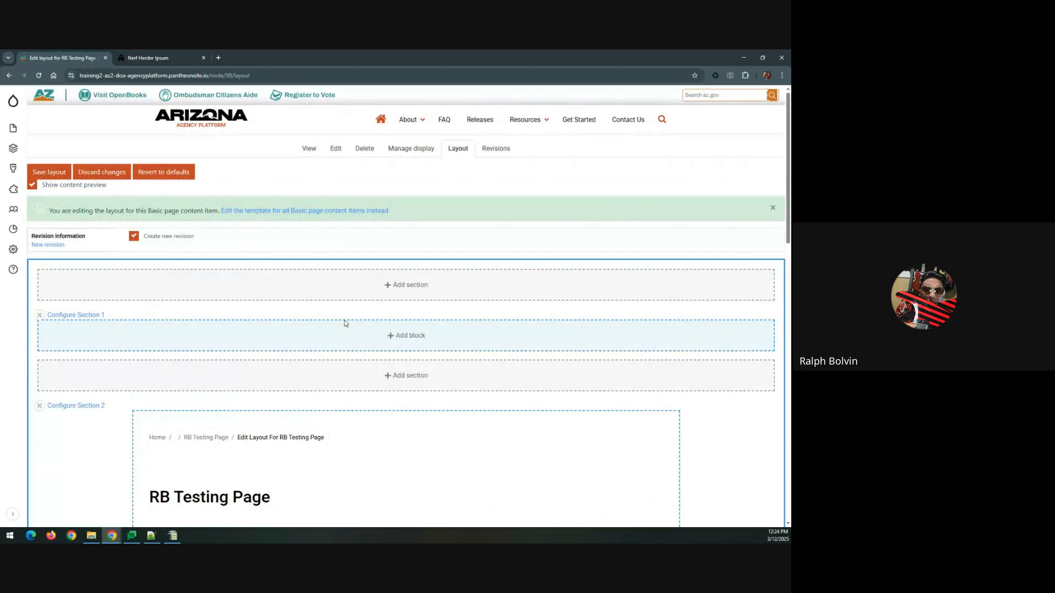
scroll(345, 323, down, 2)
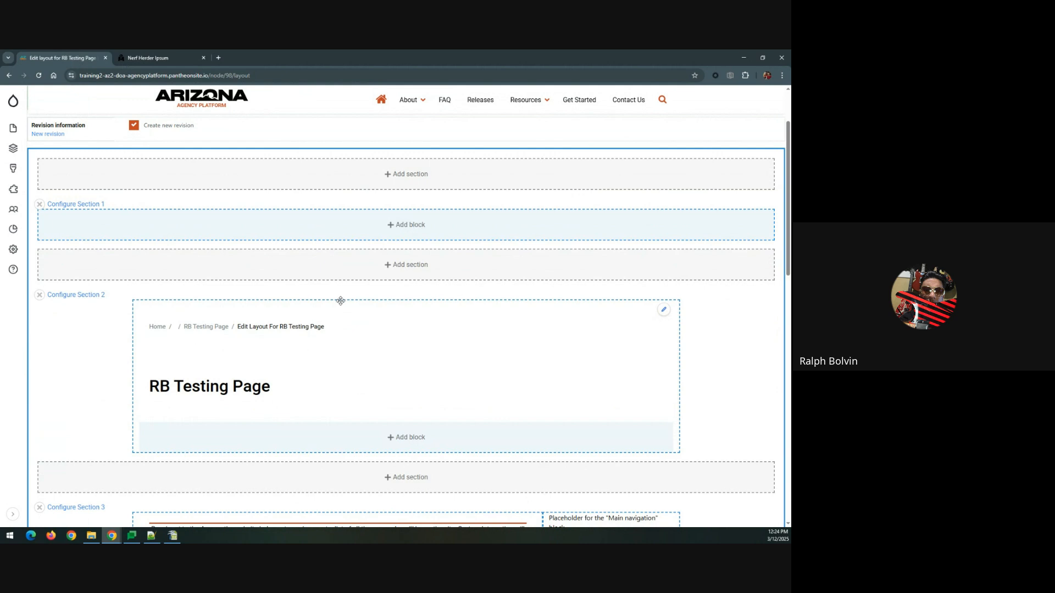
scroll(247, 286, up, 2)
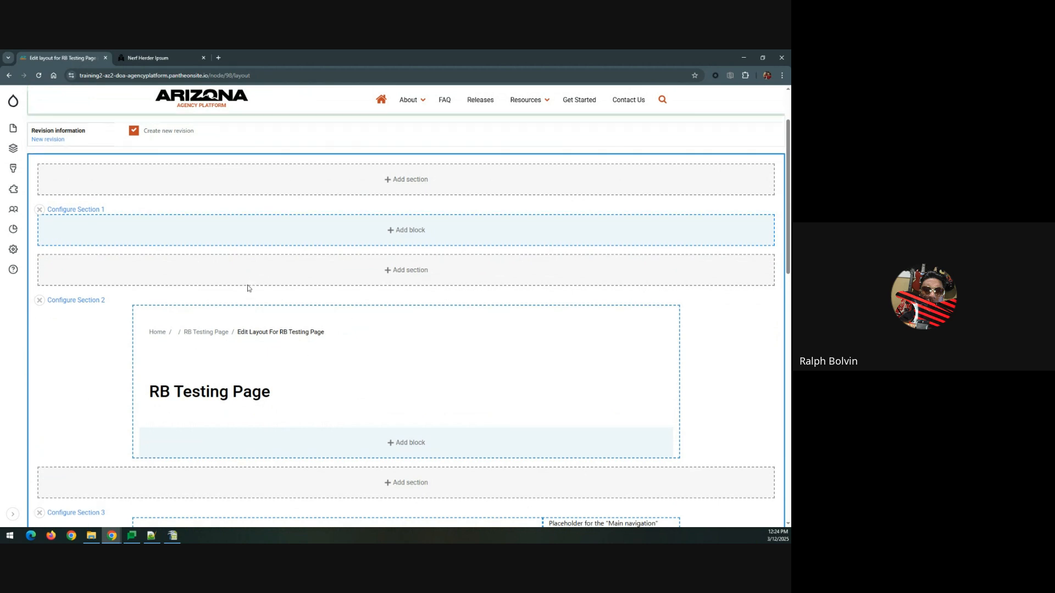
scroll(417, 214, down, 2)
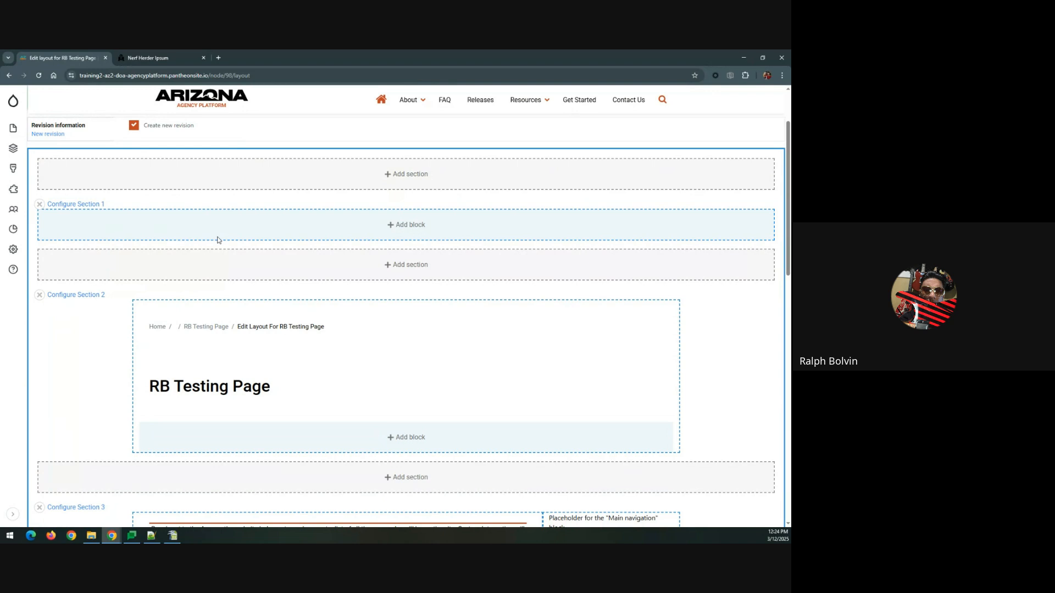
click(409, 226)
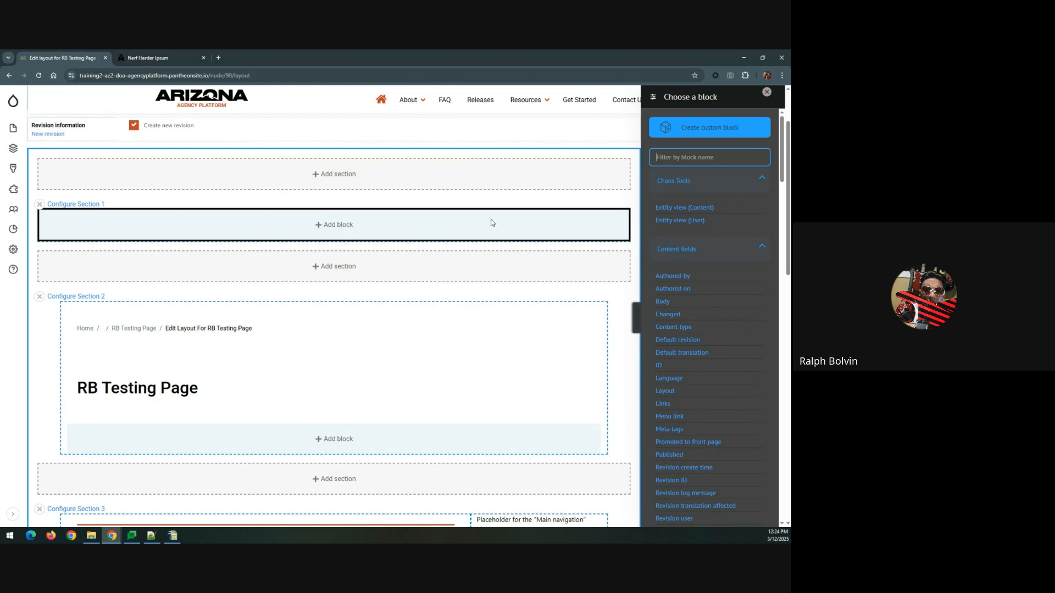
Step: Examine the existing blocks available for Section 1, including the content fields, custom, forms and Lists (Views) categories
scroll(698, 288, down, 7)
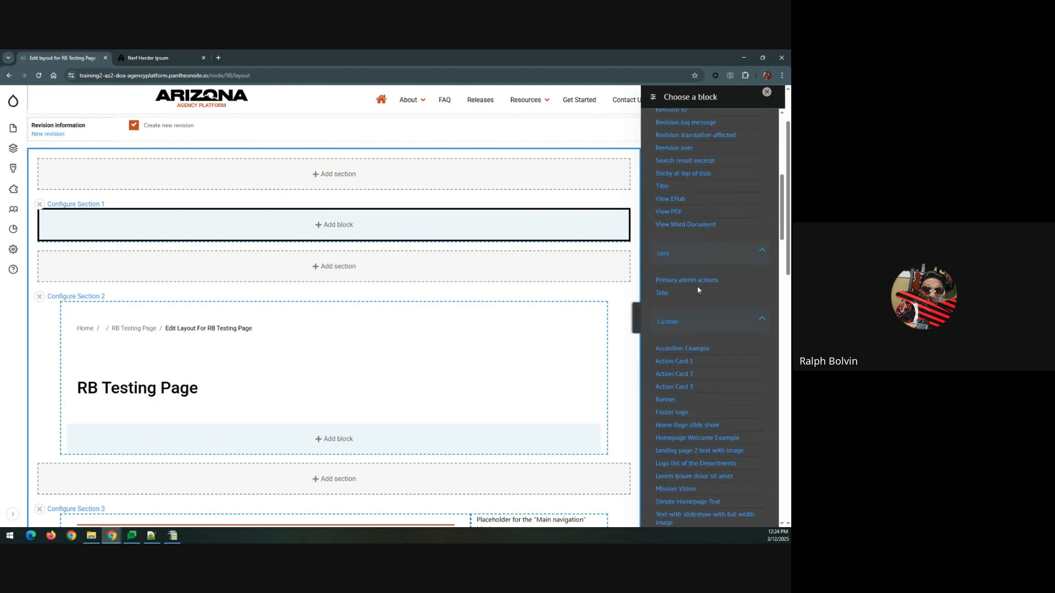
scroll(698, 290, up, 7)
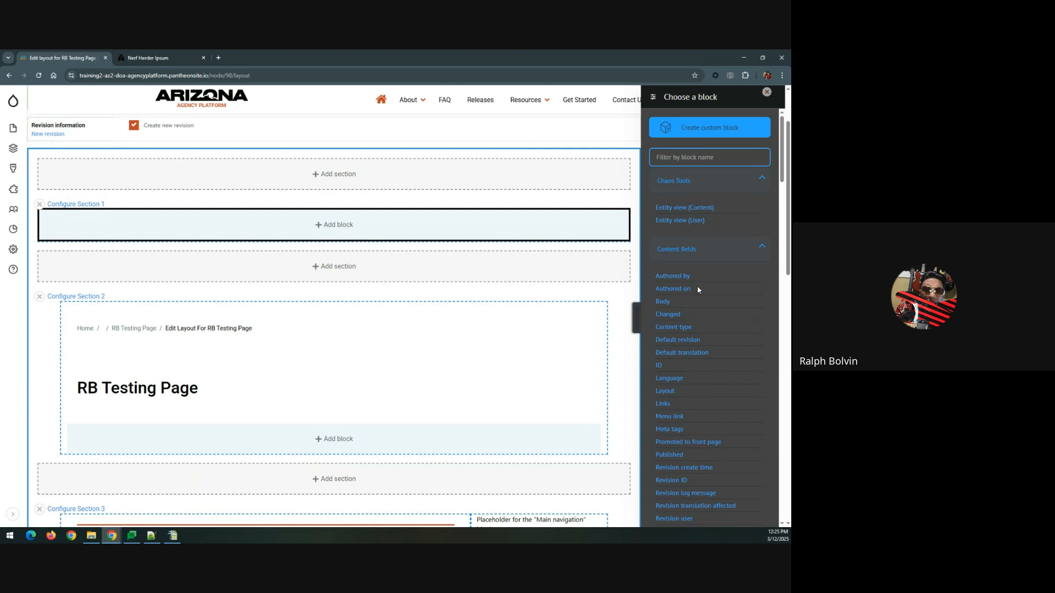
scroll(698, 290, down, 3)
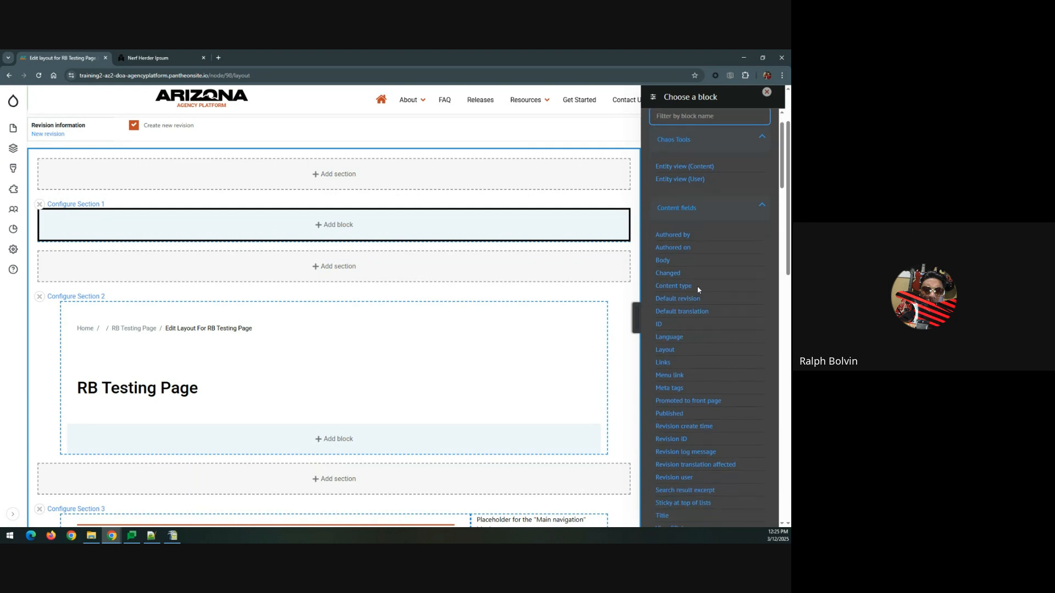
scroll(698, 289, down, 7)
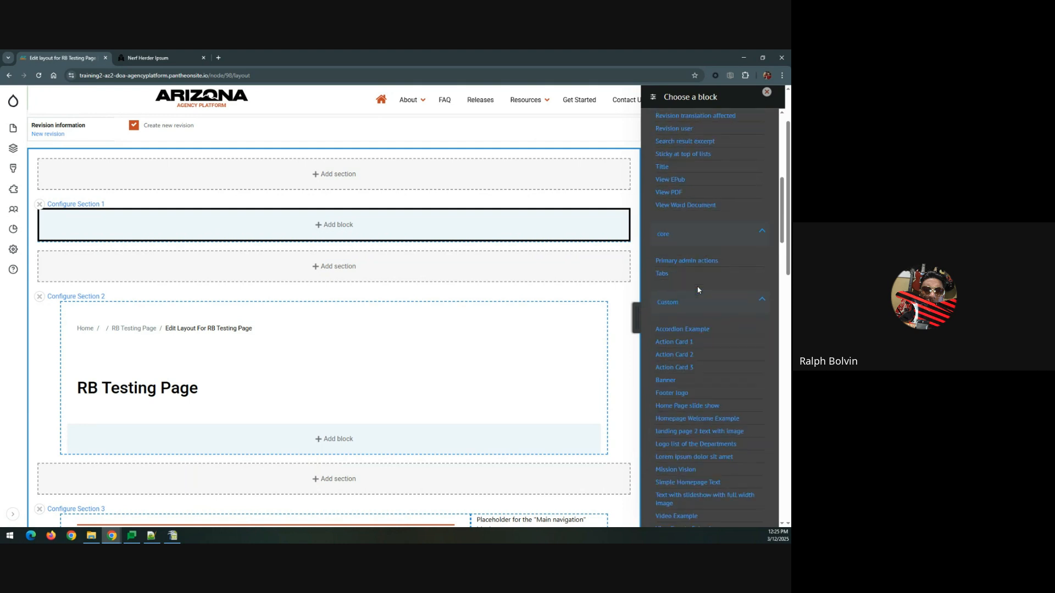
scroll(698, 290, down, 7)
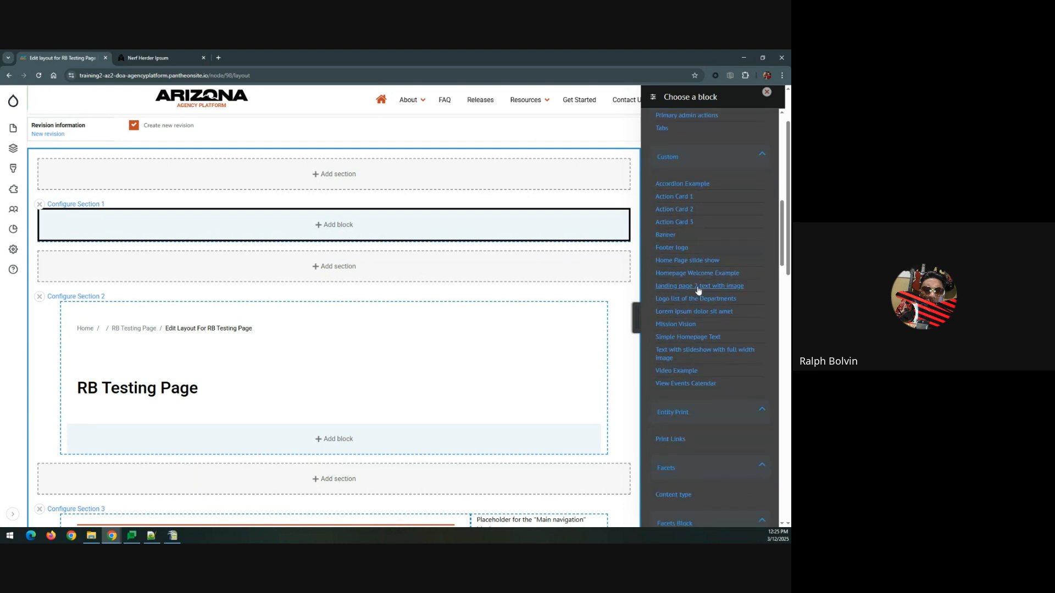
scroll(698, 290, down, 5)
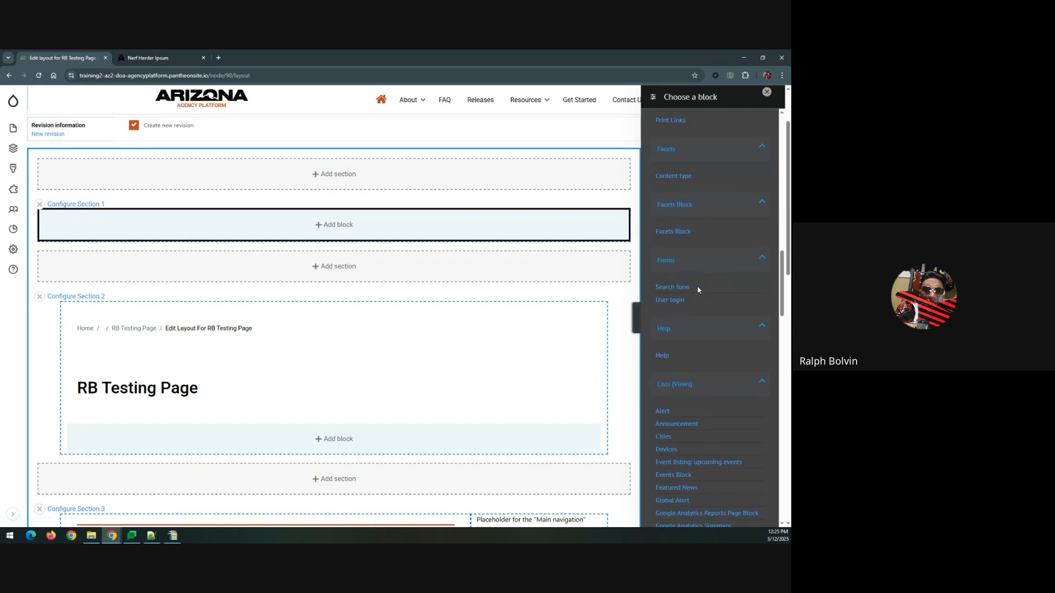
scroll(698, 290, down, 3)
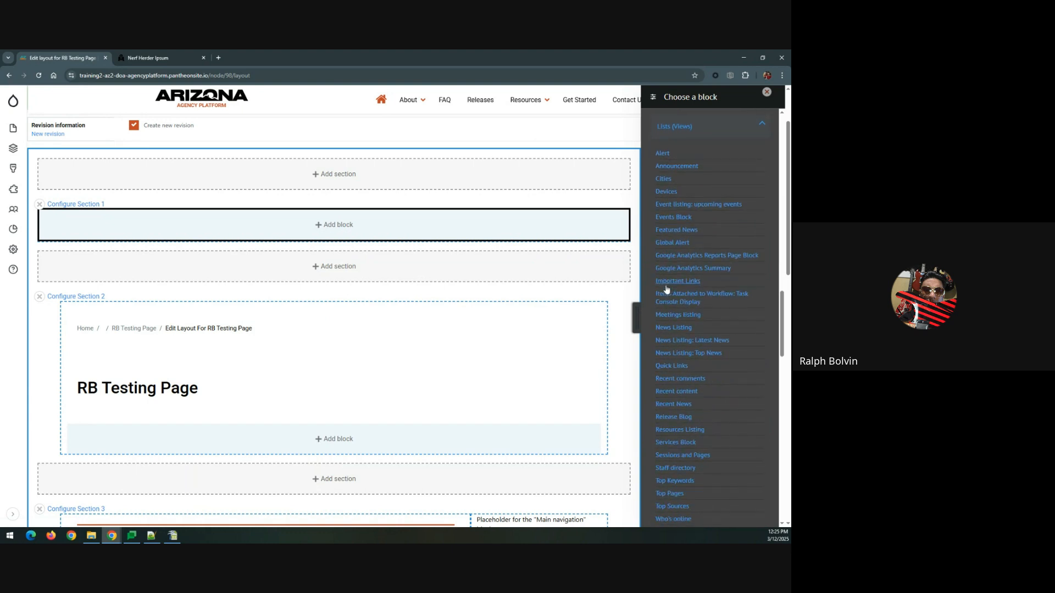
scroll(666, 288, up, 3)
scroll(666, 287, up, 10)
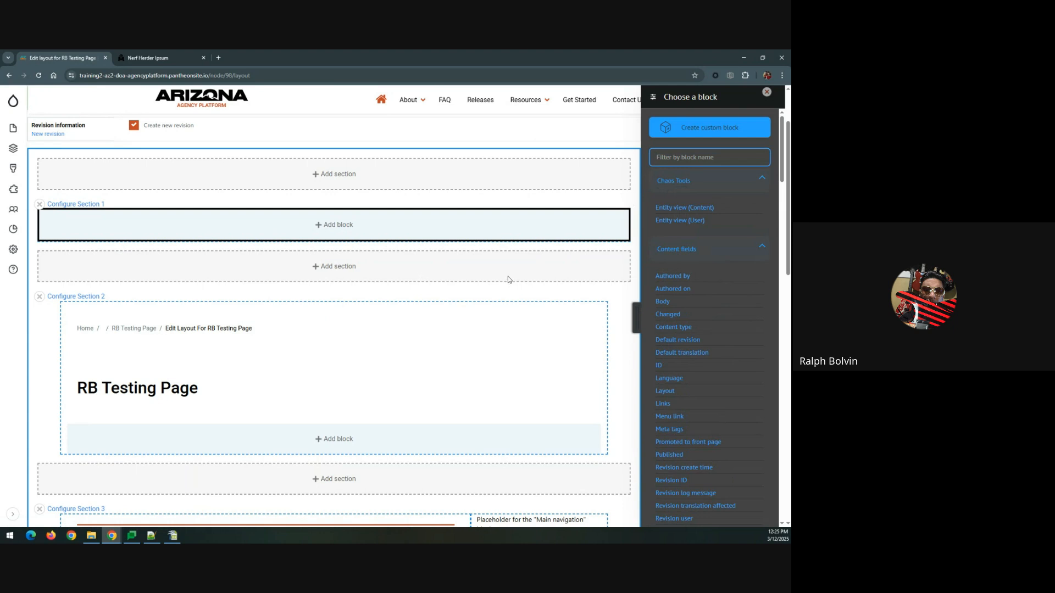
Step: Start a new custom Banner block for Section 1 and review its title, description, link, media and text color settings
click(689, 125)
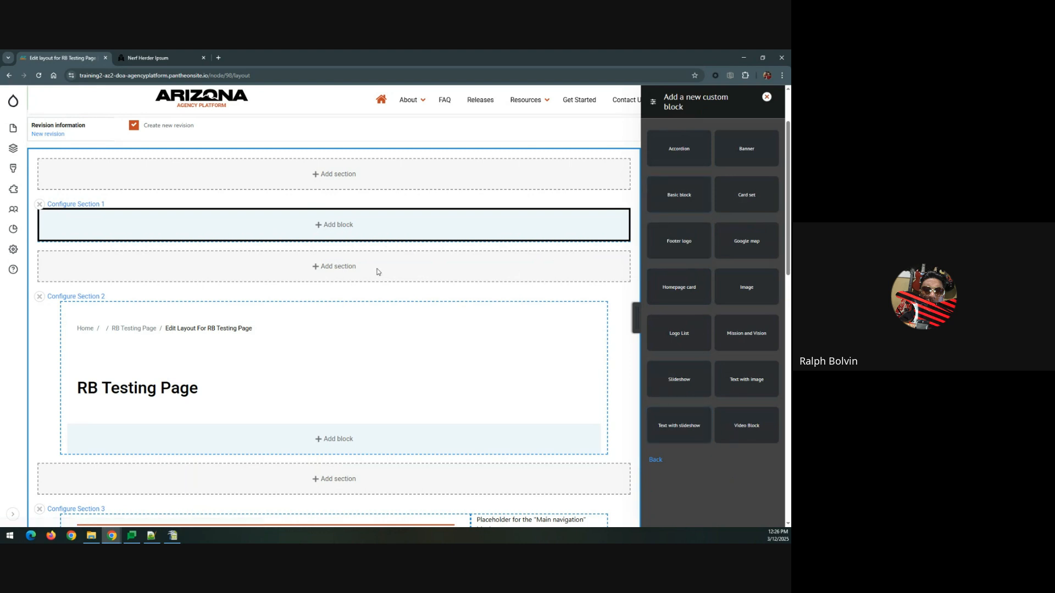
click(741, 154)
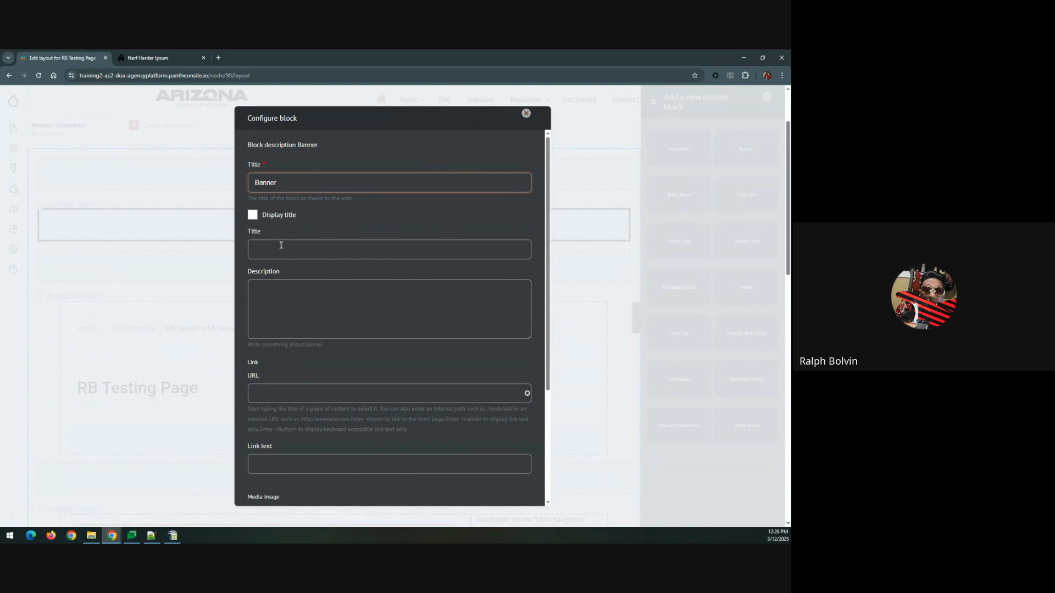
scroll(281, 245, down, 3)
scroll(283, 248, down, 3)
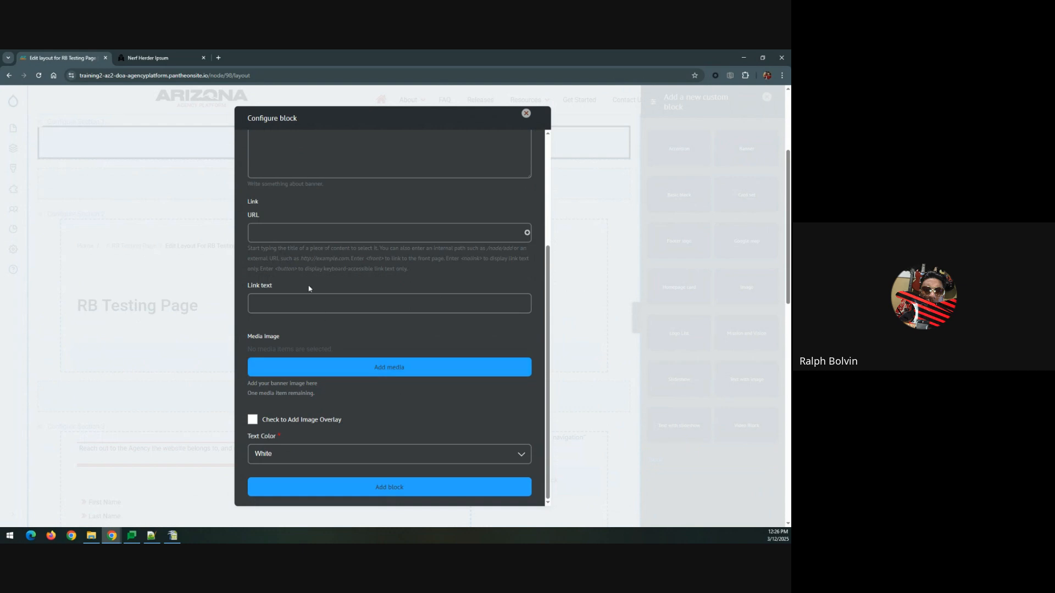
scroll(310, 262, up, 4)
scroll(311, 263, down, 4)
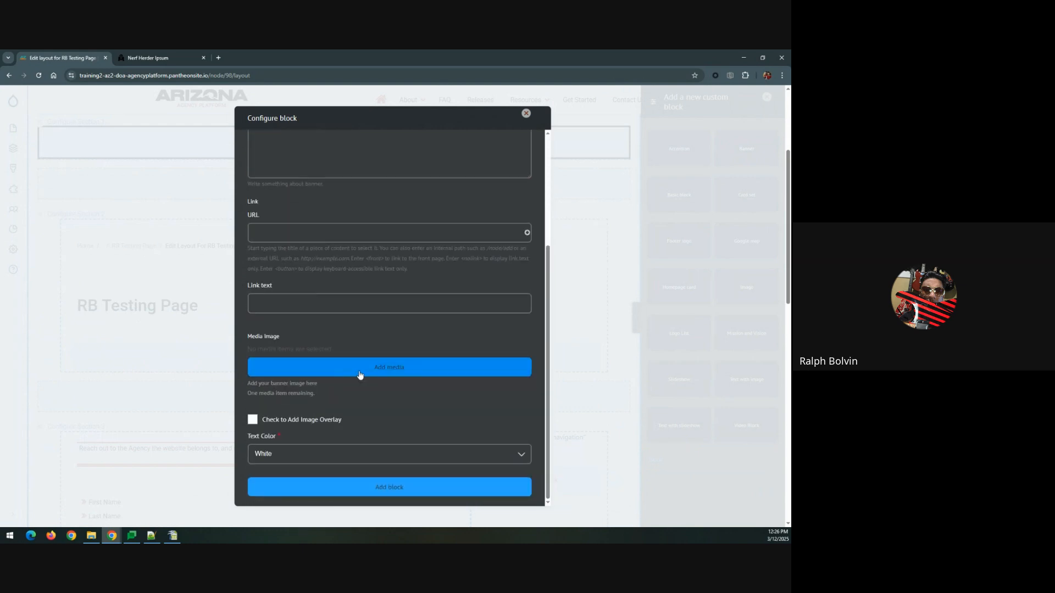
click(358, 374)
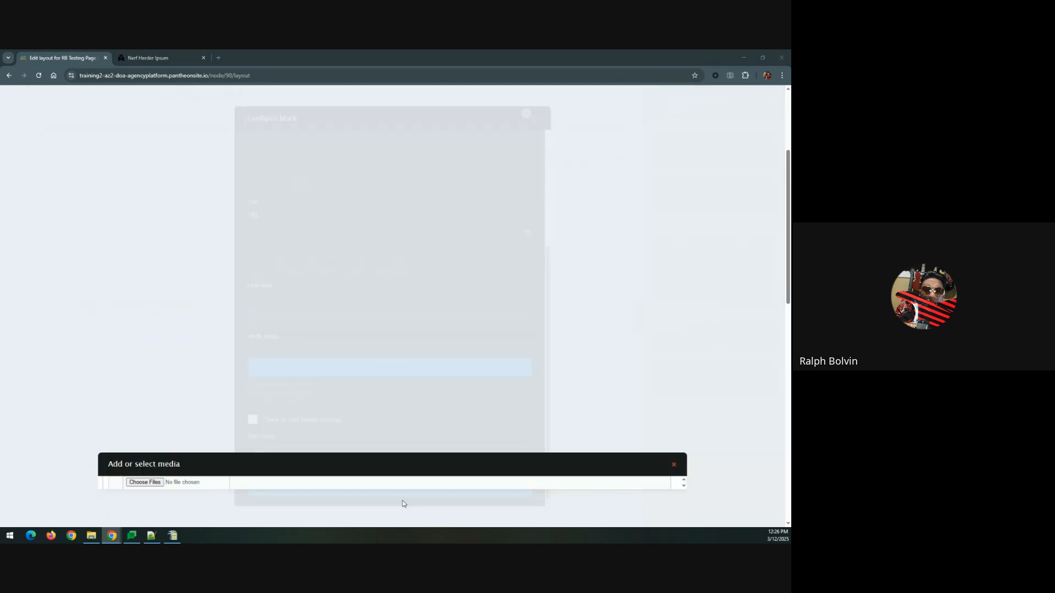
scroll(367, 279, down, 2)
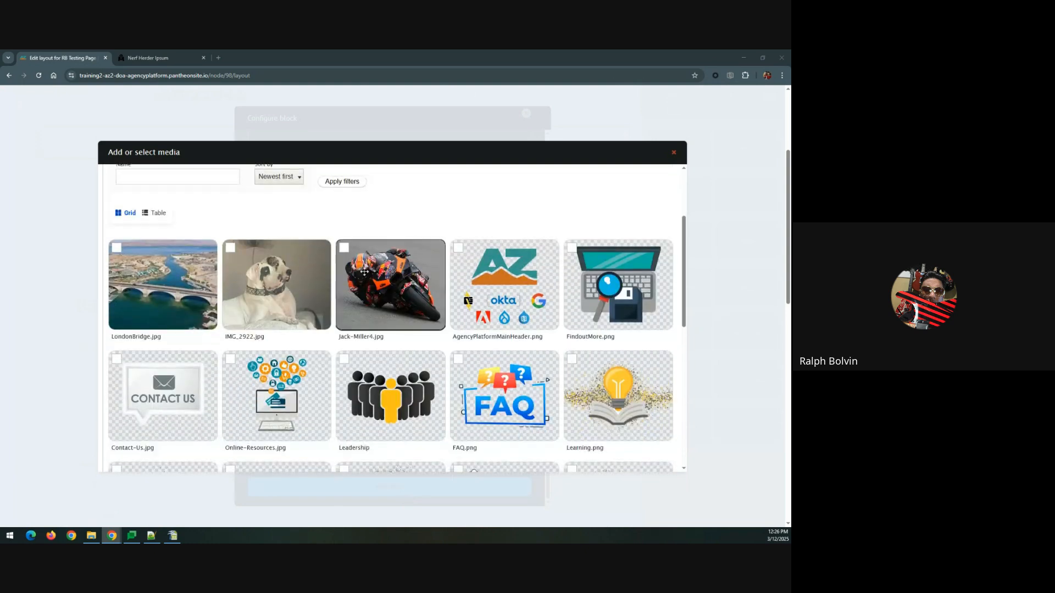
click(362, 268)
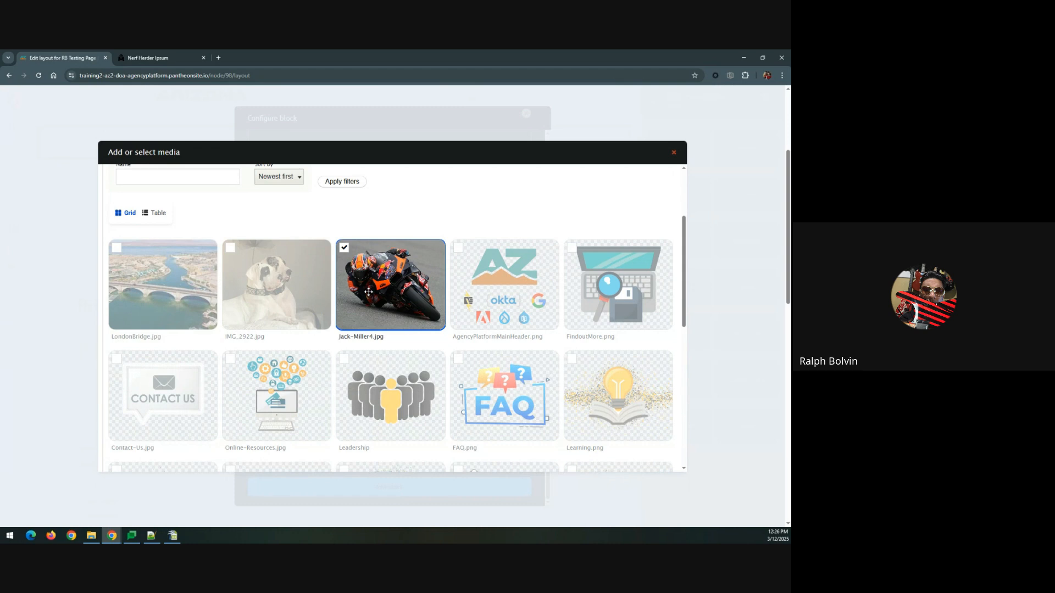
scroll(368, 291, down, 4)
scroll(385, 330, up, 4)
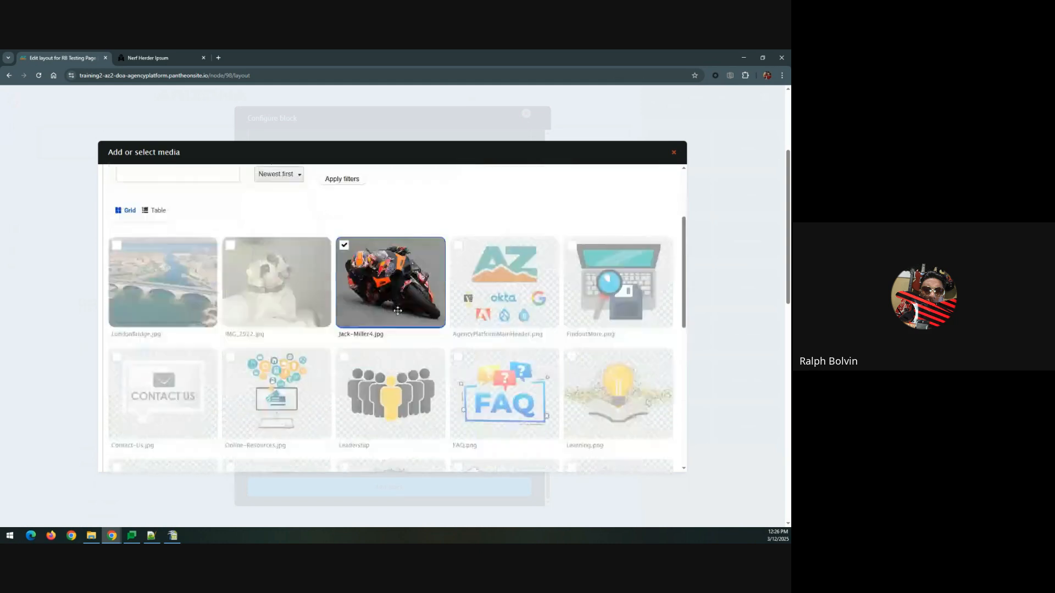
scroll(401, 377, down, 6)
click(633, 437)
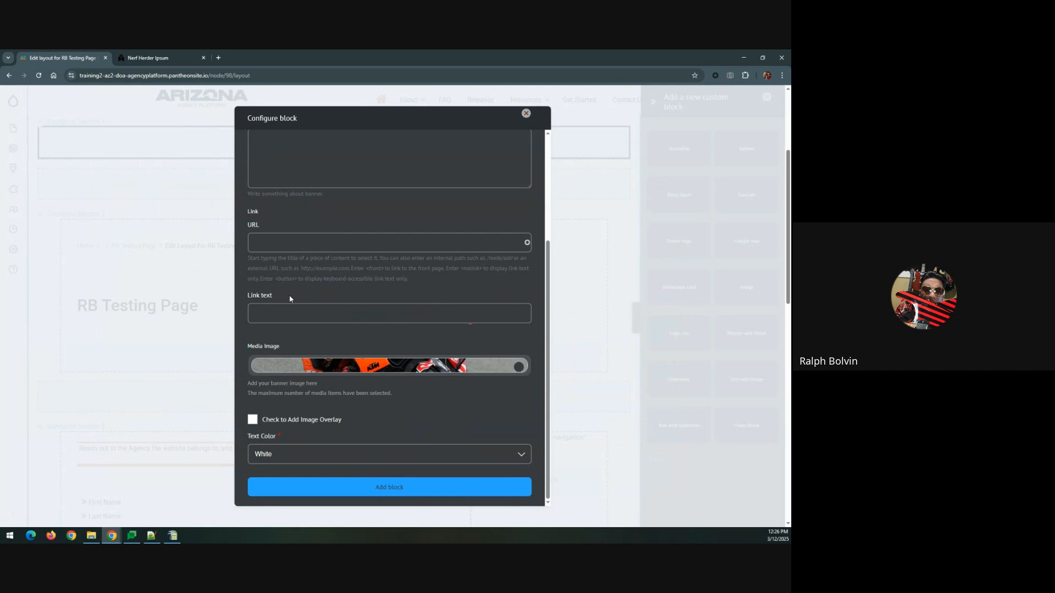
click(316, 487)
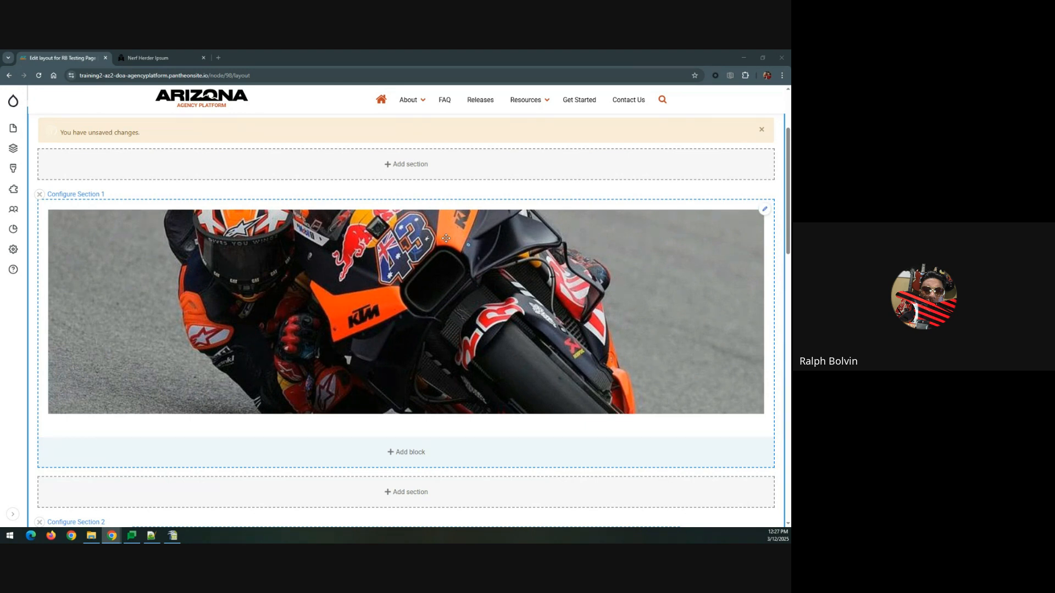
Step: Check the placed banner and its available block actions in Section 1, and save the page layout
scroll(413, 308, down, 1)
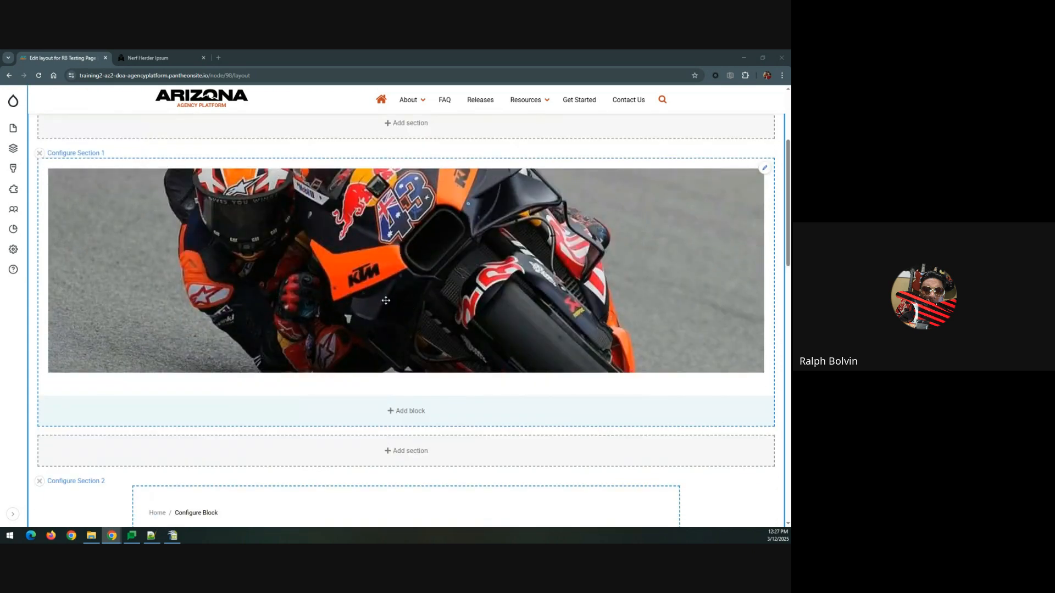
scroll(386, 301, up, 1)
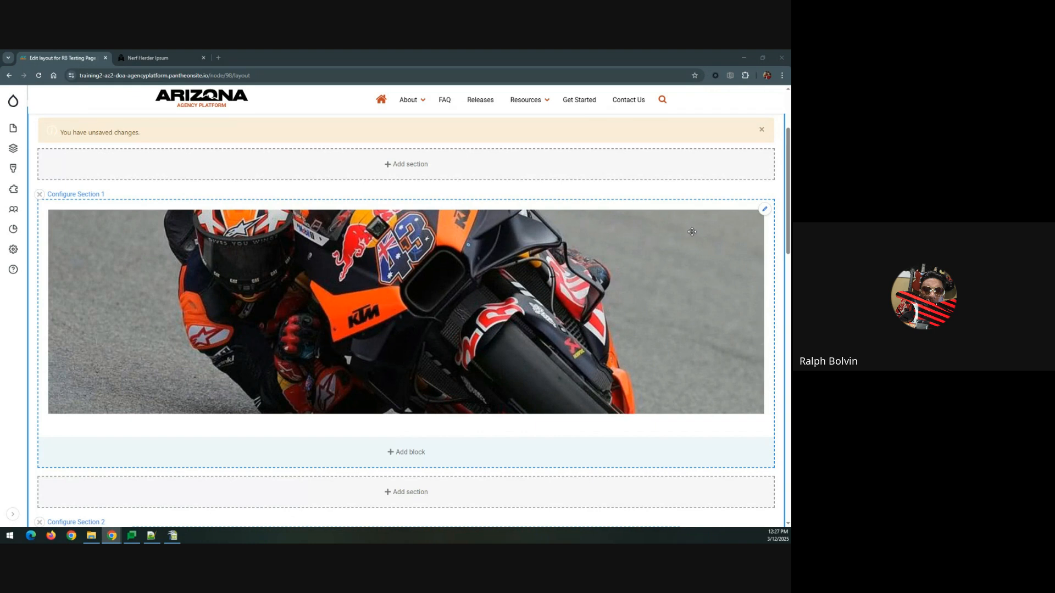
click(764, 211)
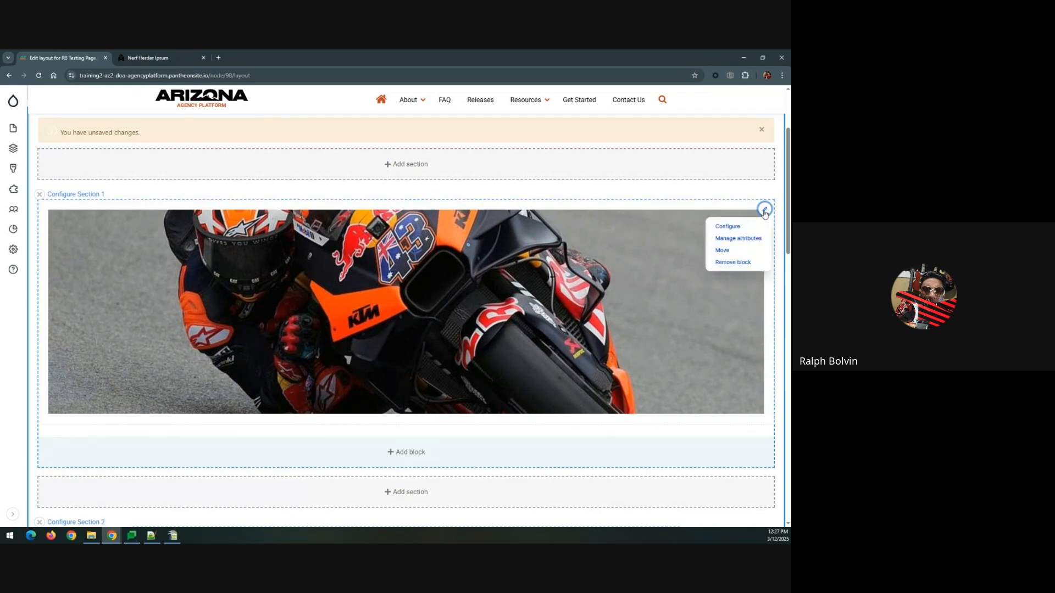
scroll(579, 197, up, 4)
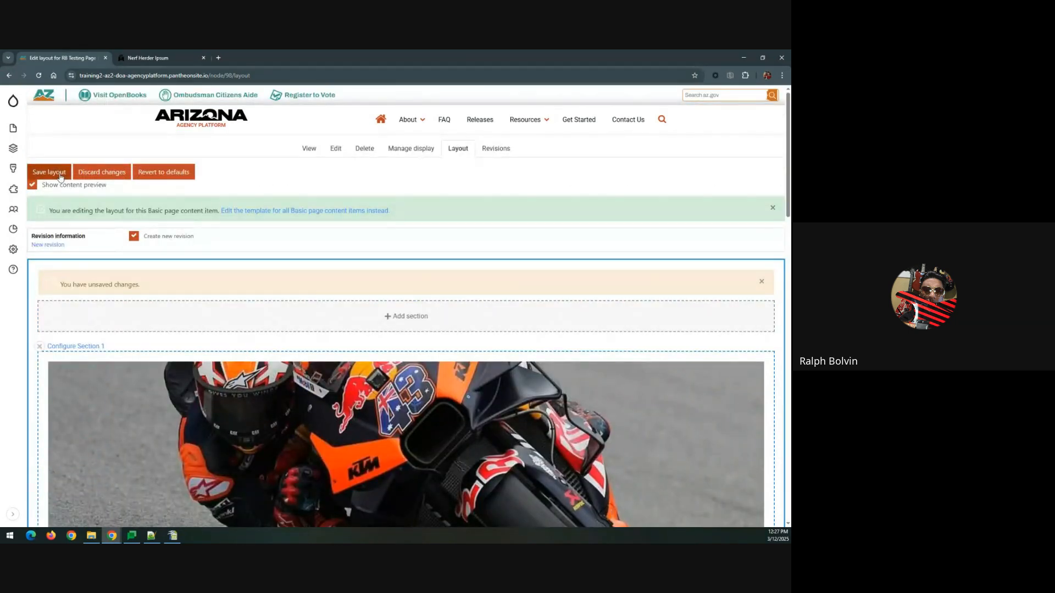
click(61, 175)
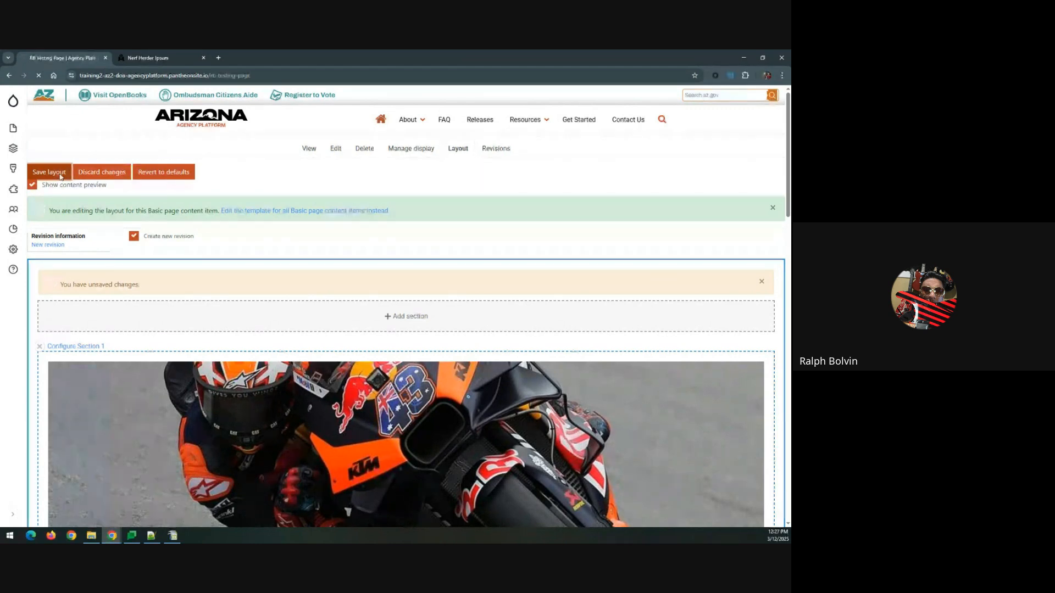
Step: Review the saved RB Testing Page with its banner, dismiss the status message, and check the banner's contextual editing options
scroll(237, 298, down, 7)
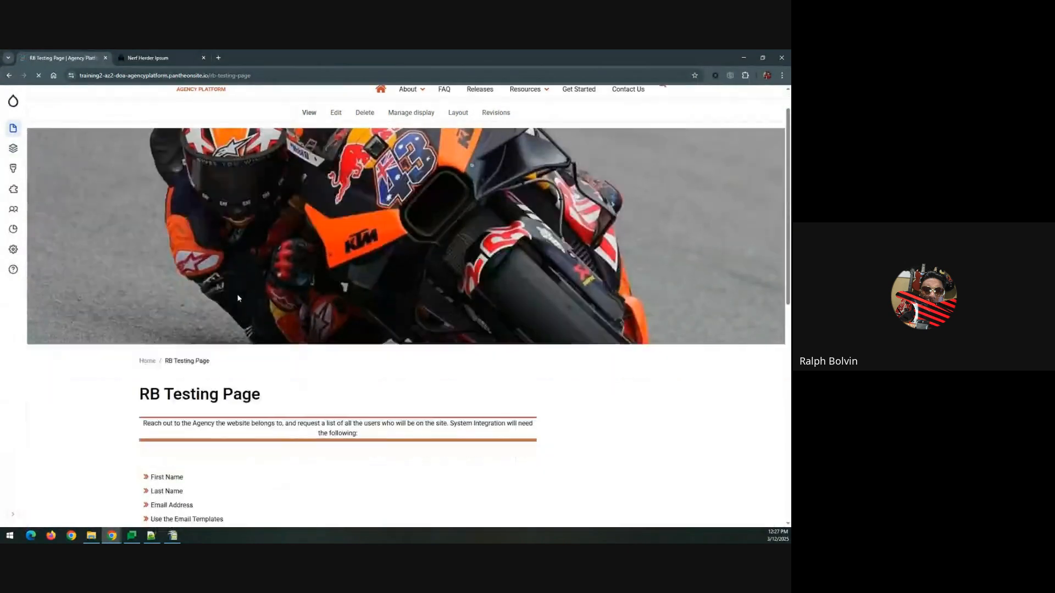
scroll(268, 336, up, 8)
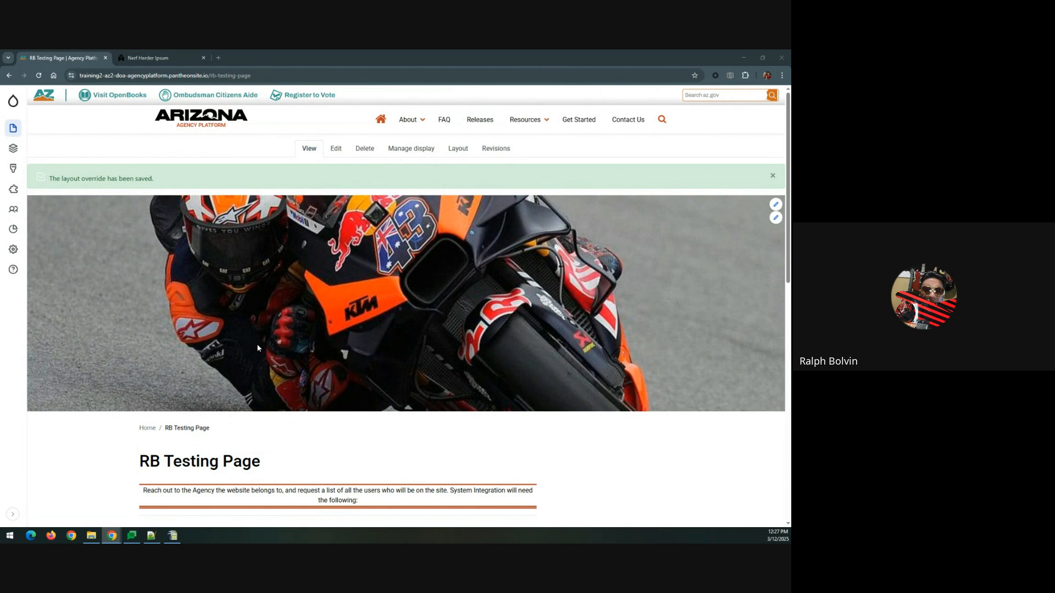
click(776, 205)
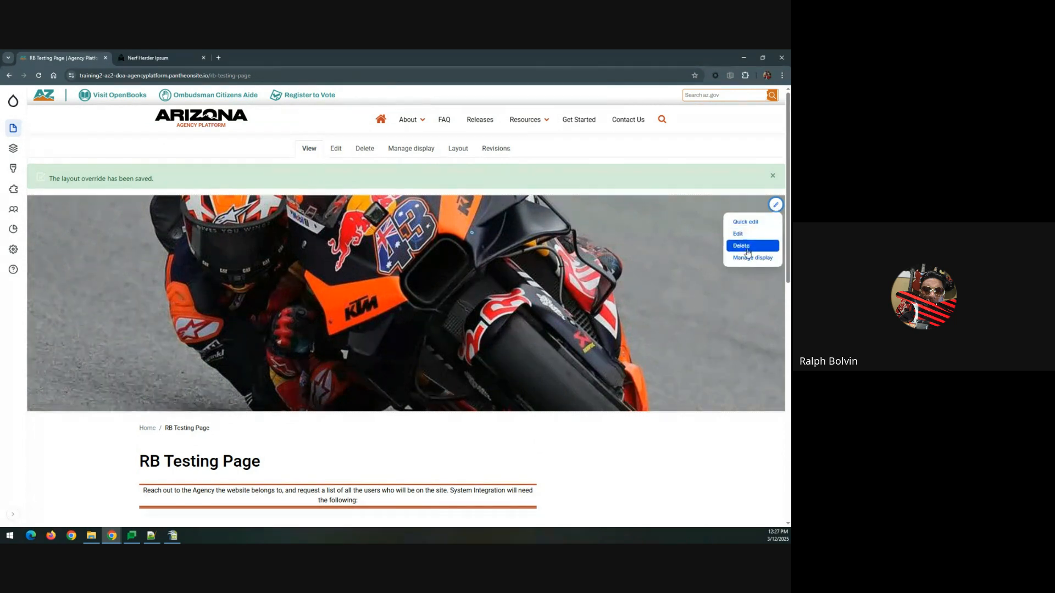
click(772, 176)
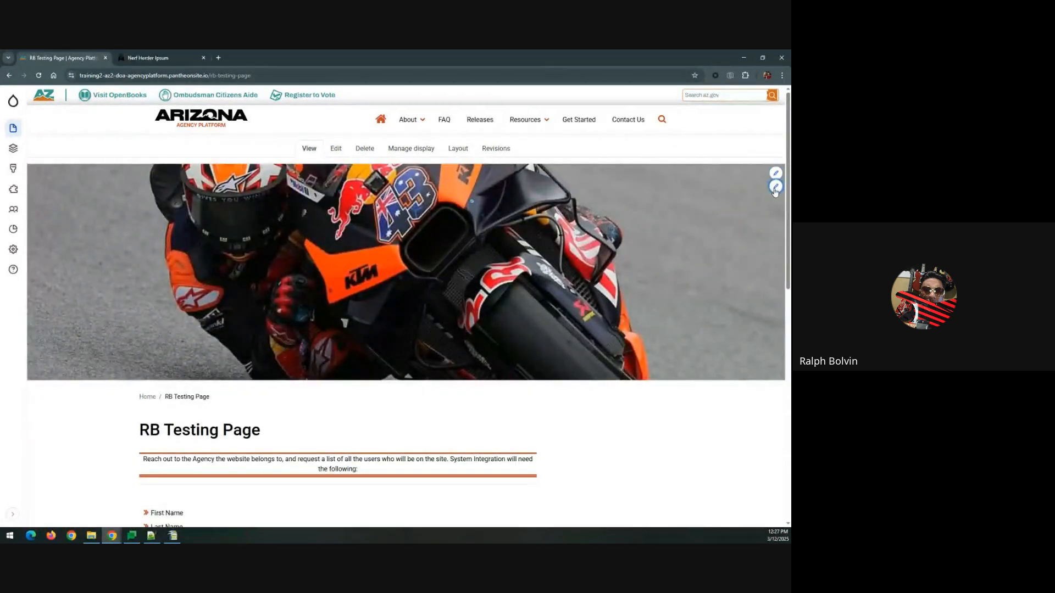
click(775, 187)
Step: Open the page's layout and set the Section 1 banner block's required title to "Jack Miller"
click(455, 150)
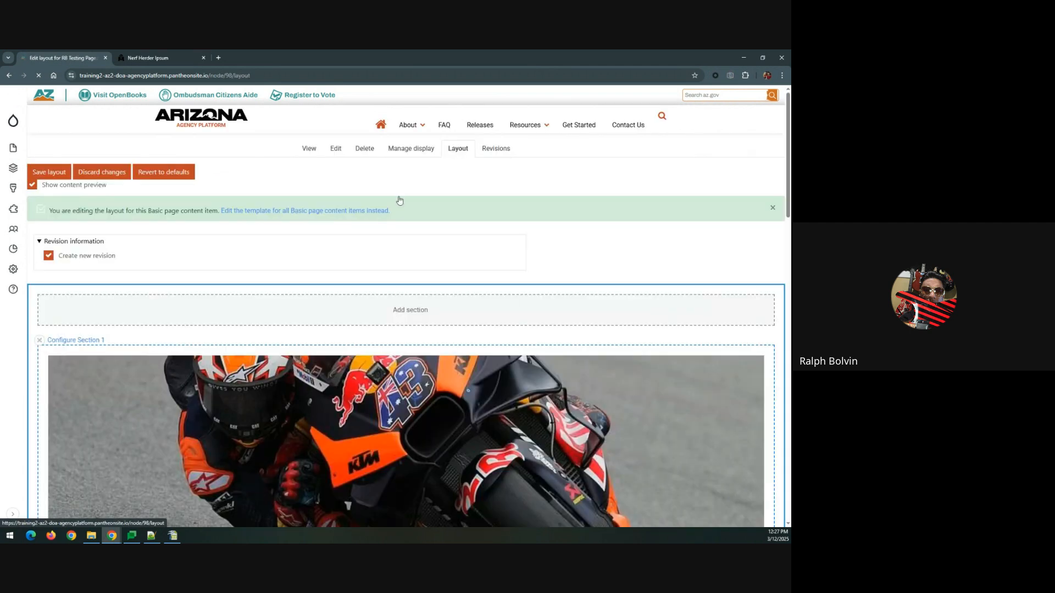
scroll(400, 200, down, 3)
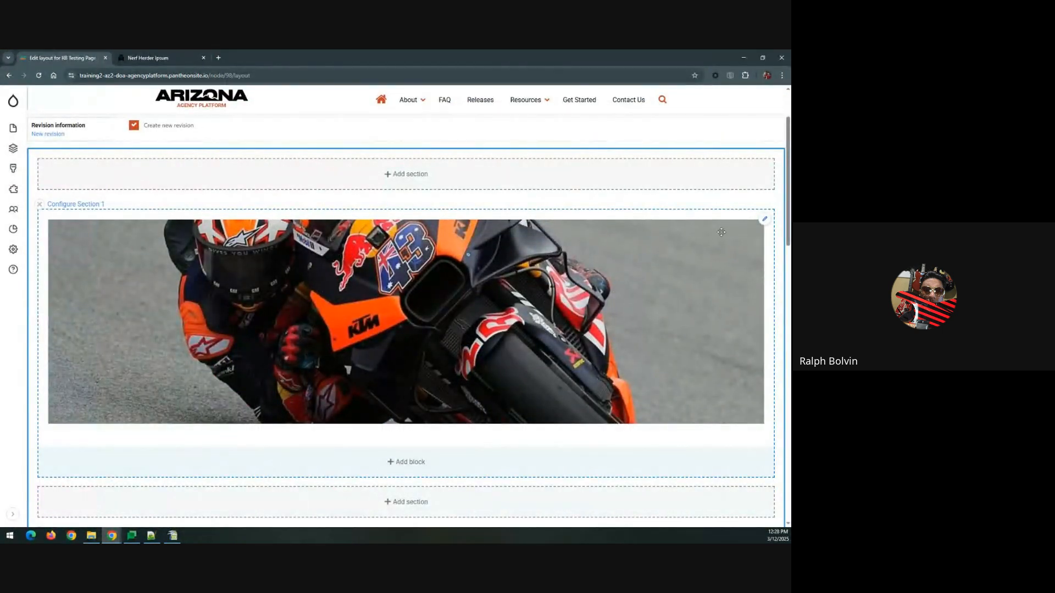
click(765, 220)
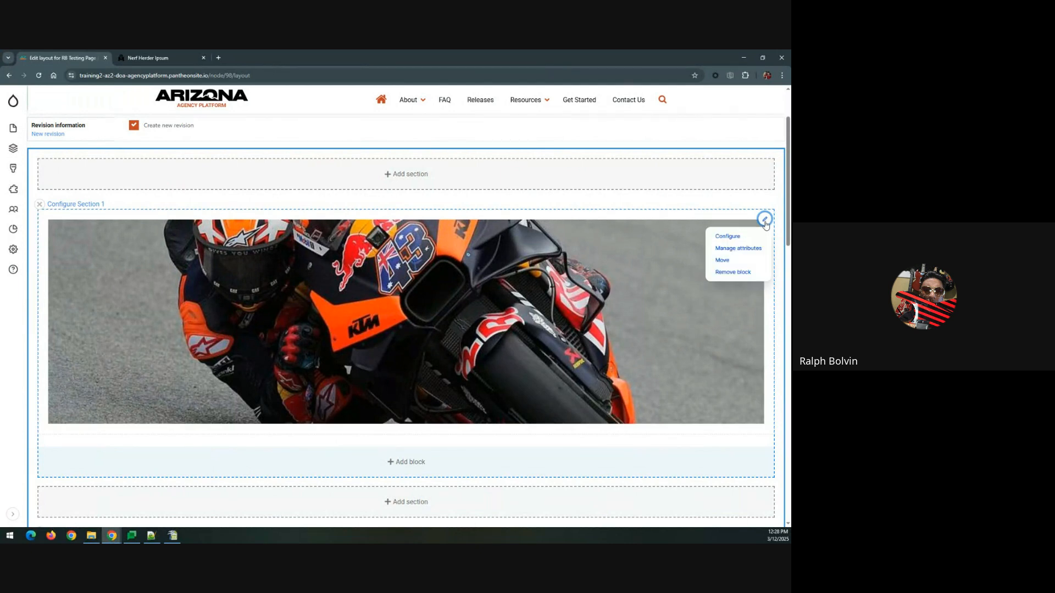
click(738, 237)
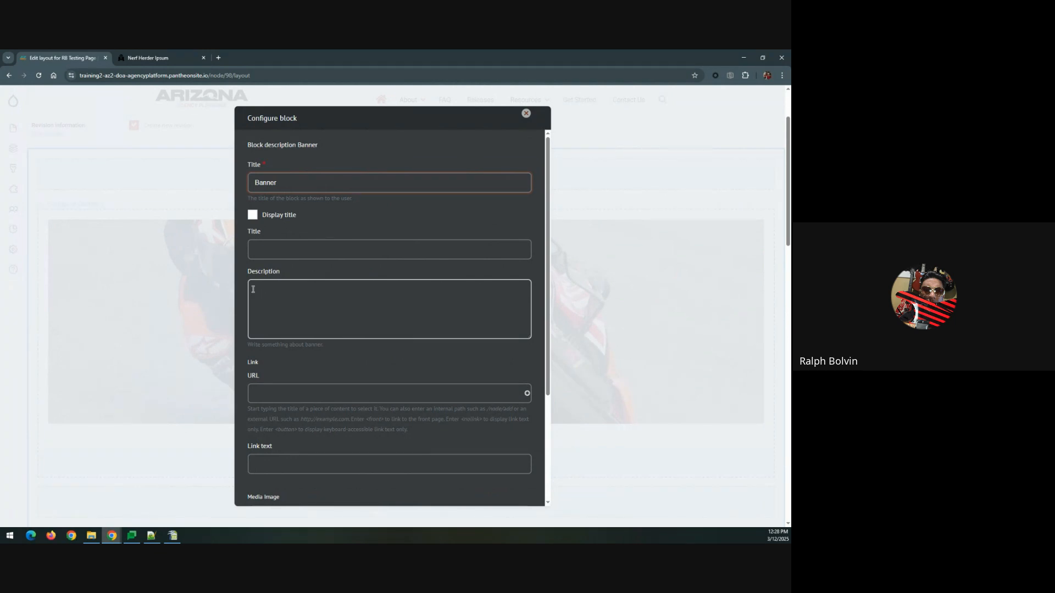
click(265, 245)
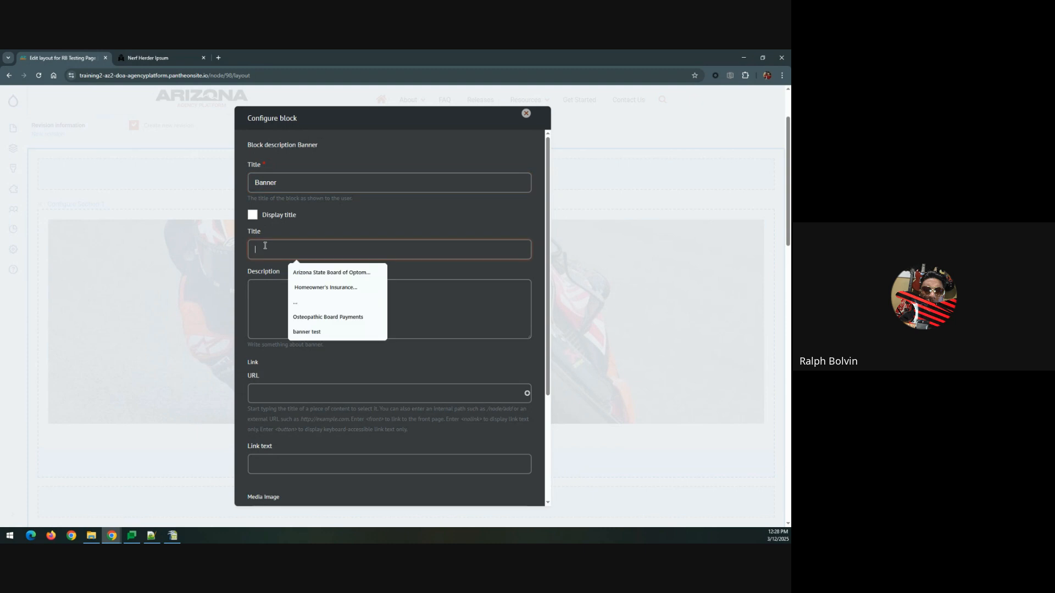
click(261, 185)
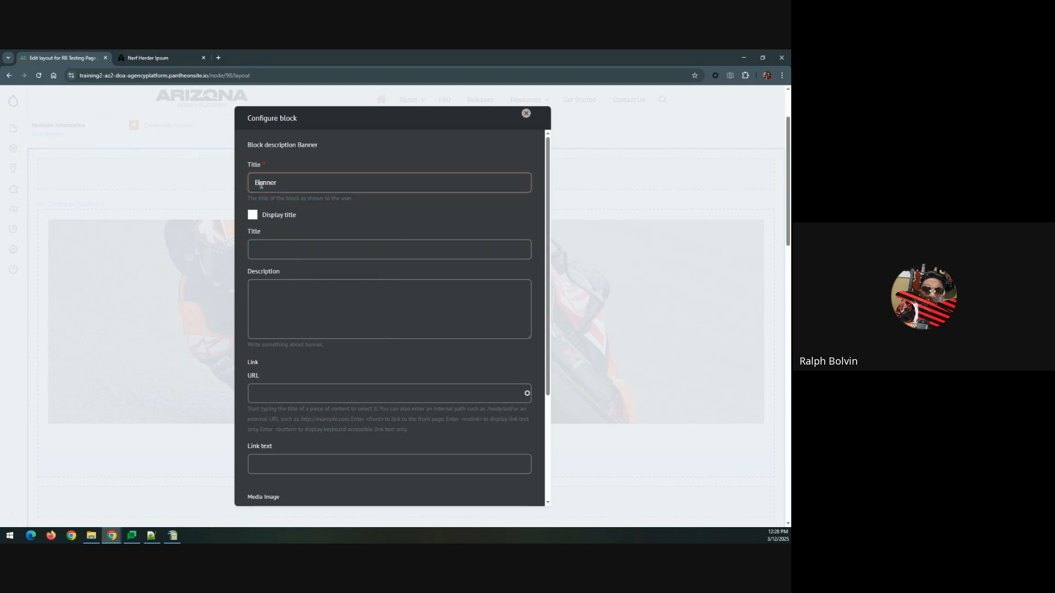
drag(277, 185, 258, 187)
text(Jack Miller)
Step: Paste the copied page text into the banner's description without trailing blank lines, and set the banner's second, optional title to "Jack Miller"
click(269, 249)
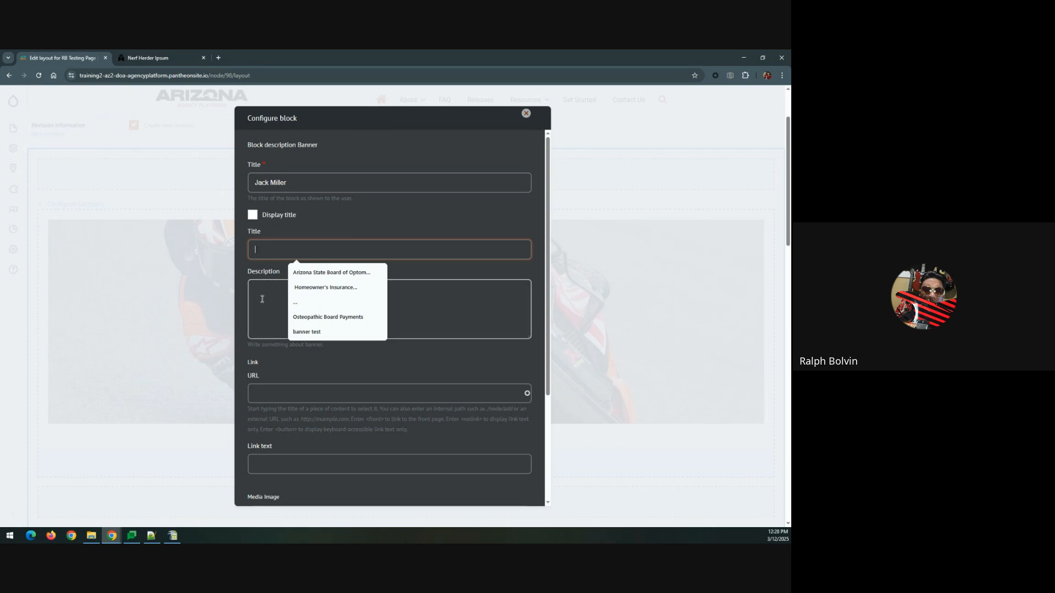
scroll(262, 299, down, 2)
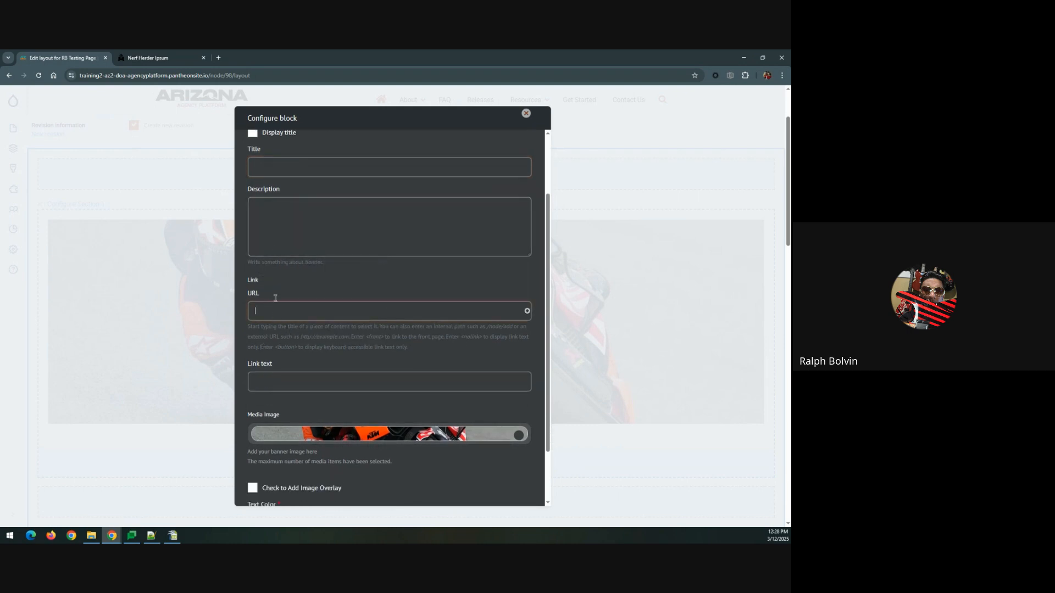
click(277, 204)
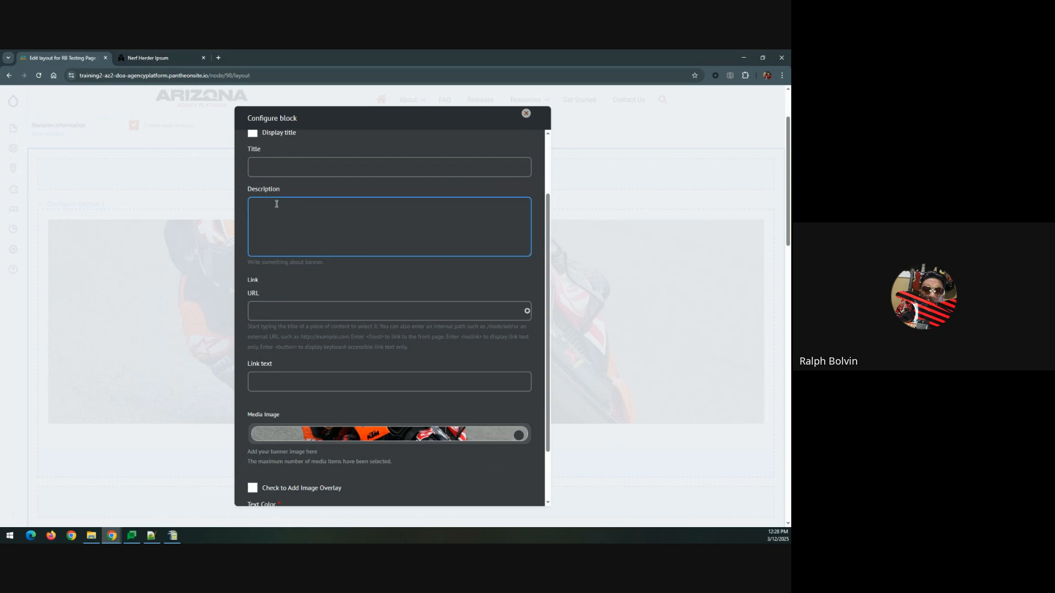
key(ctrl+v)
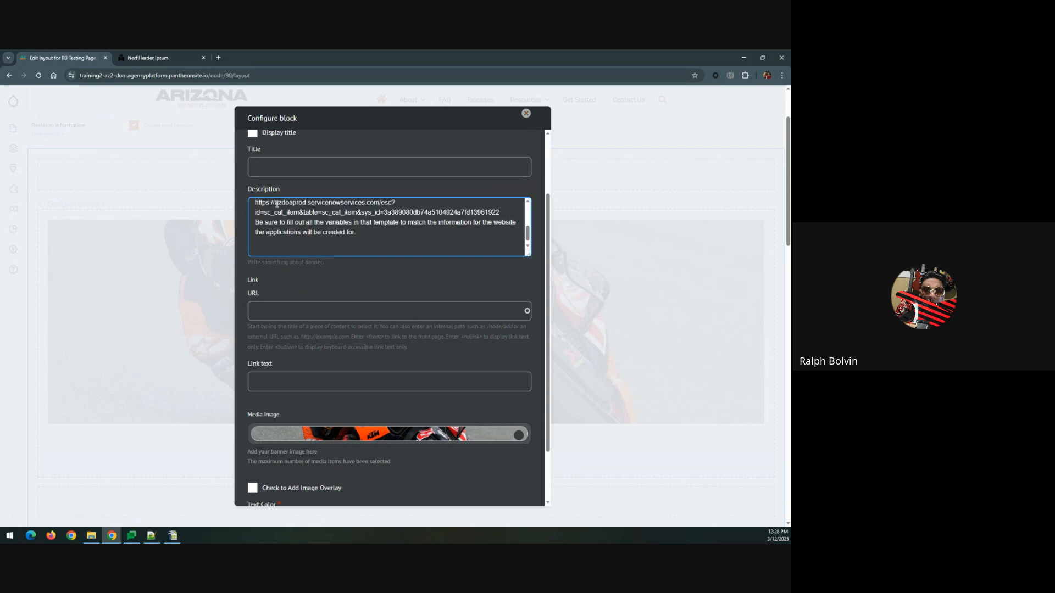
key(Return)
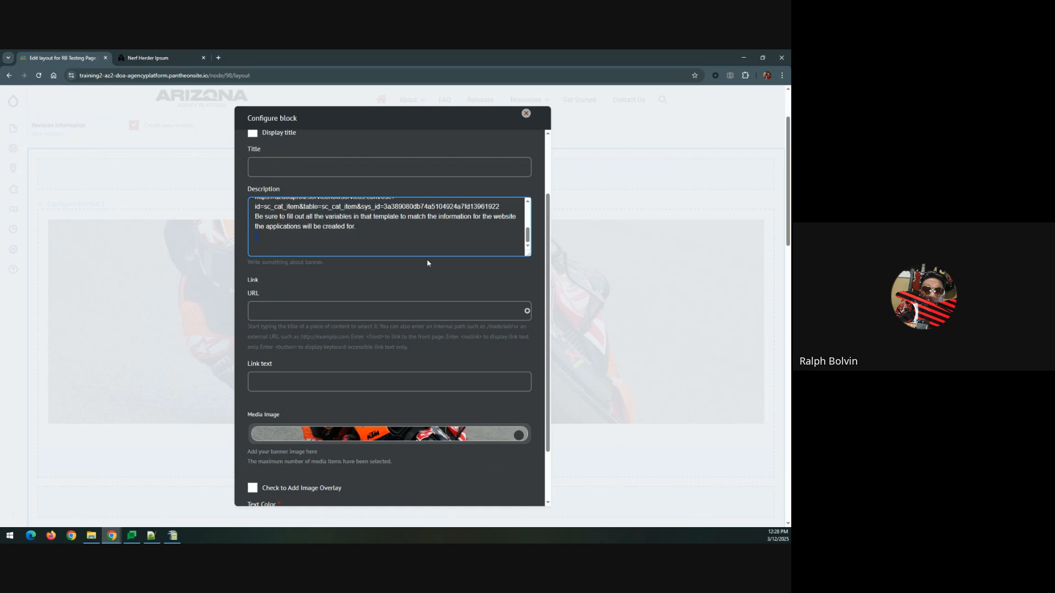
key(BackSpace)
key(BackSpace)
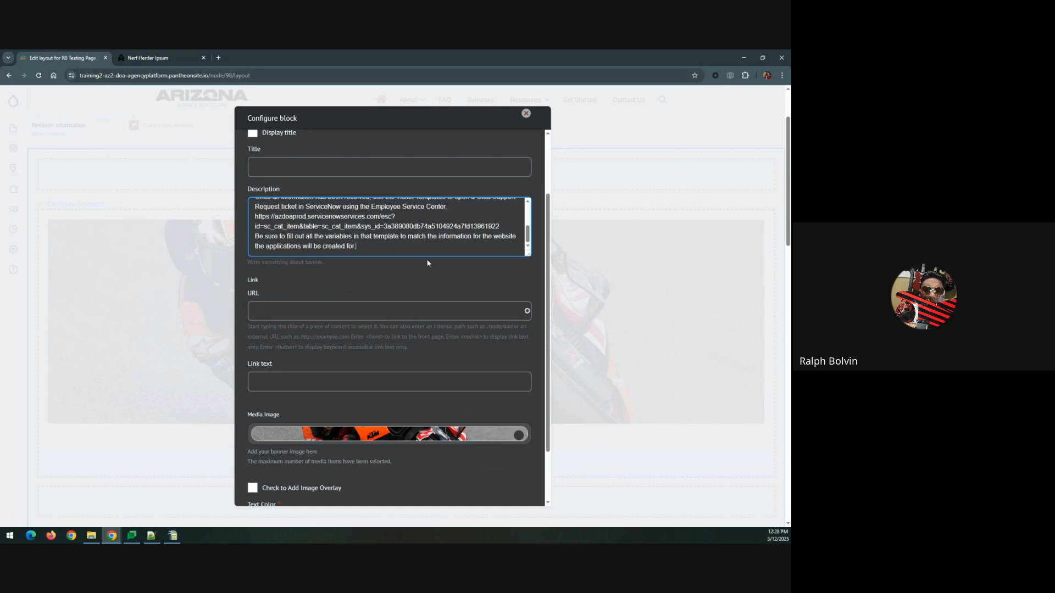
scroll(400, 264, up, 2)
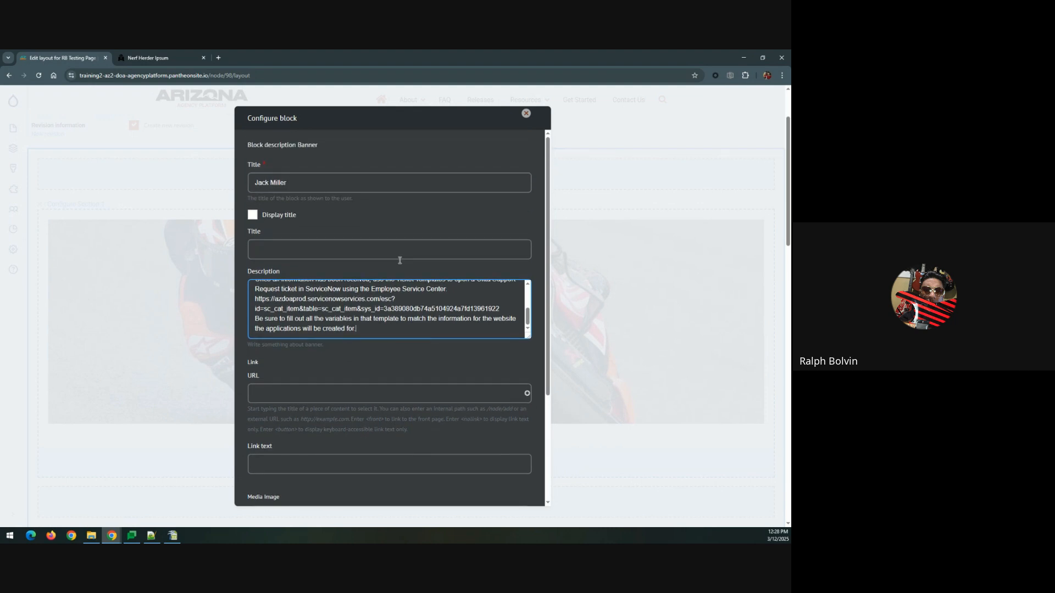
click(317, 246)
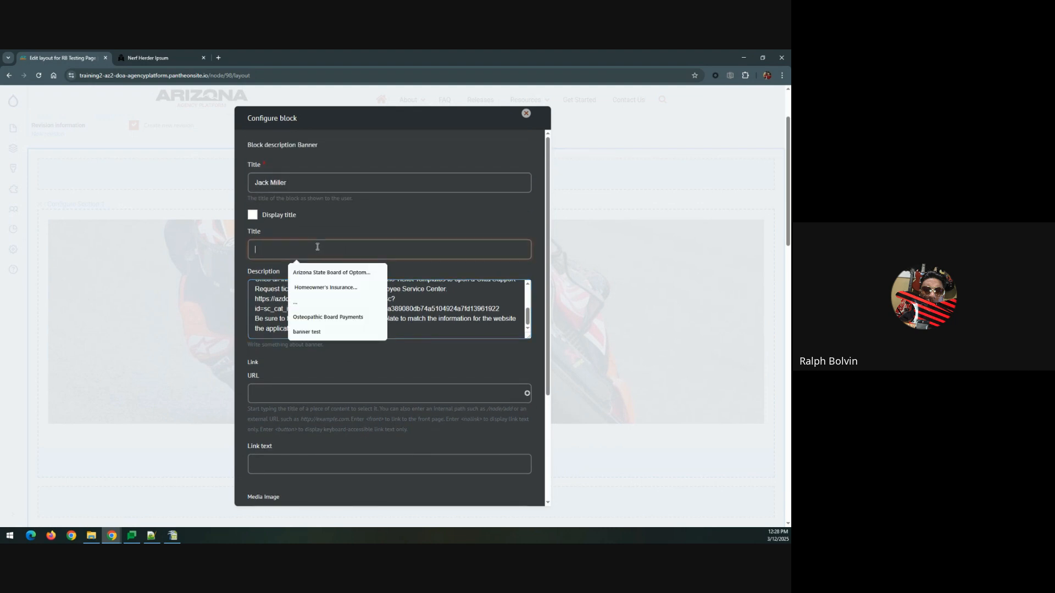
text(Jack Miller)
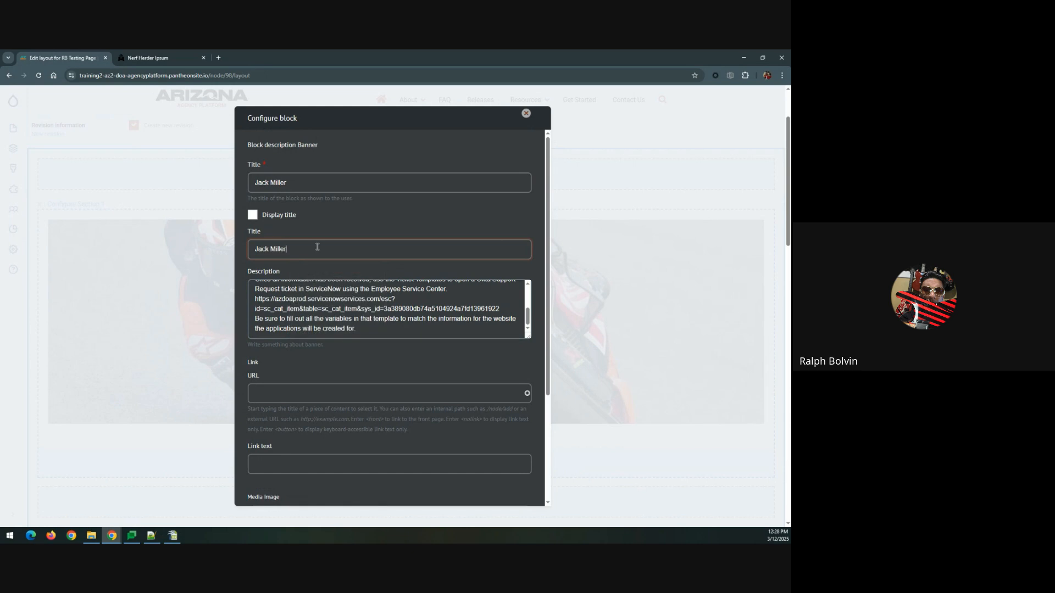
Step: Set the banner's link URL to motogp.com and its link text to "Jack Miller"
scroll(317, 246, down, 2)
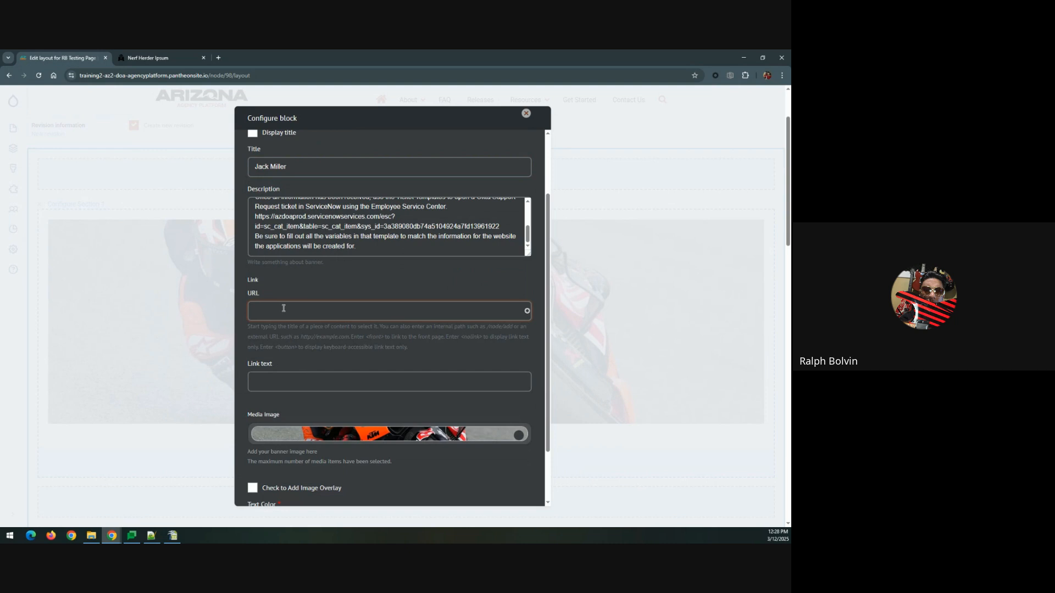
text(motogp.com)
scroll(266, 312, down, 2)
click(265, 312)
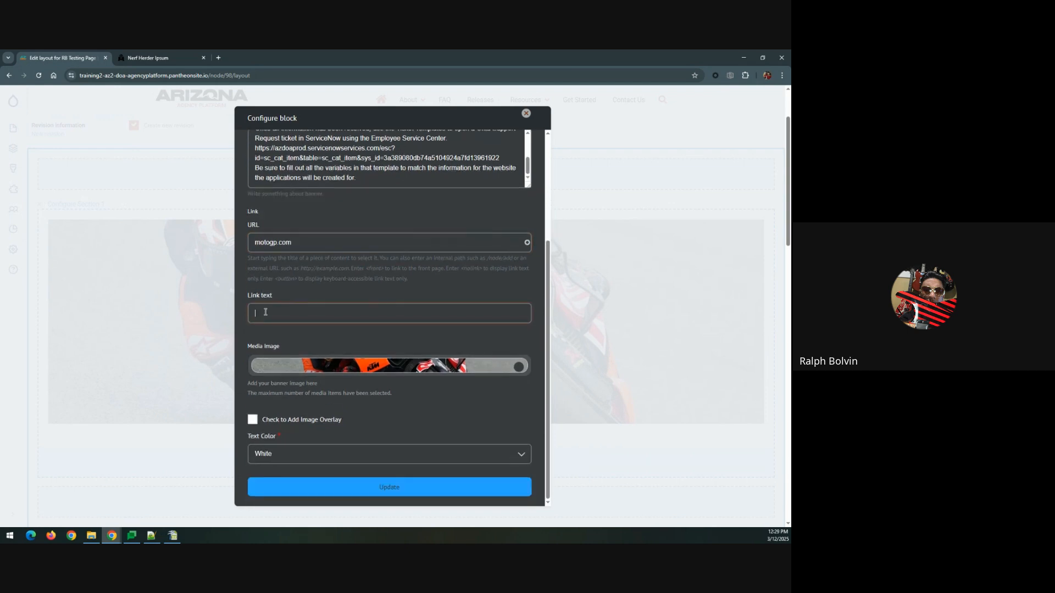
text(Jack Miller)
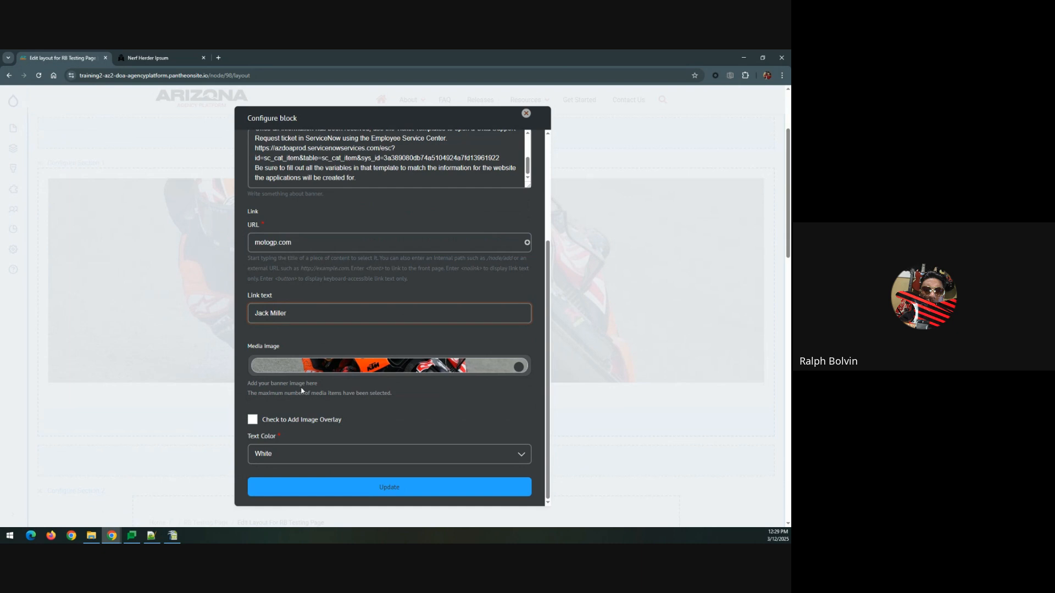
Step: Enable the banner's image overlay, keep the text color White, and try to update the block
scroll(286, 372, up, 2)
scroll(294, 396, down, 2)
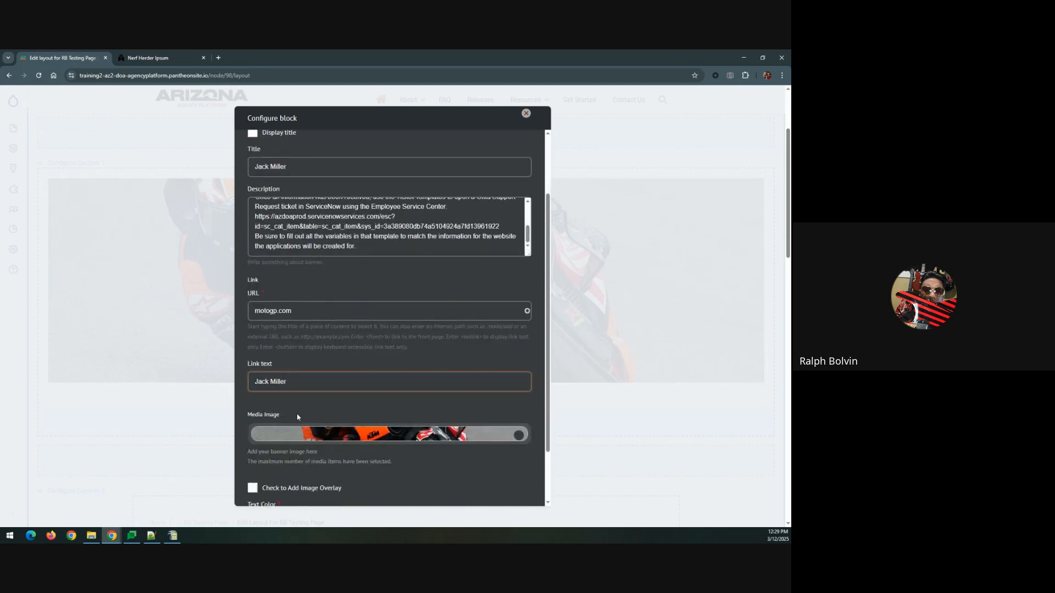
scroll(292, 394, down, 1)
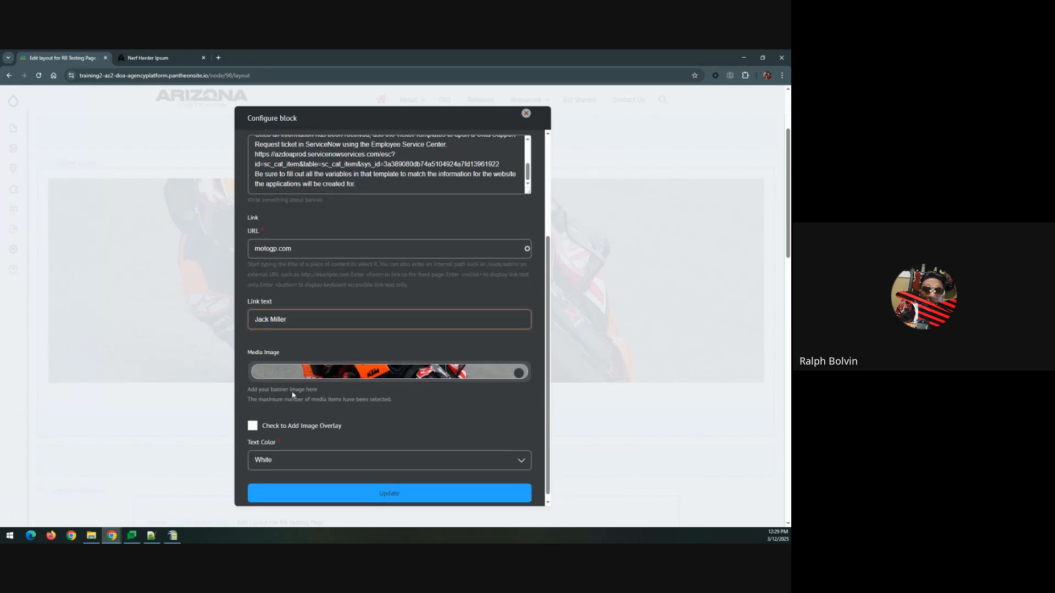
click(285, 422)
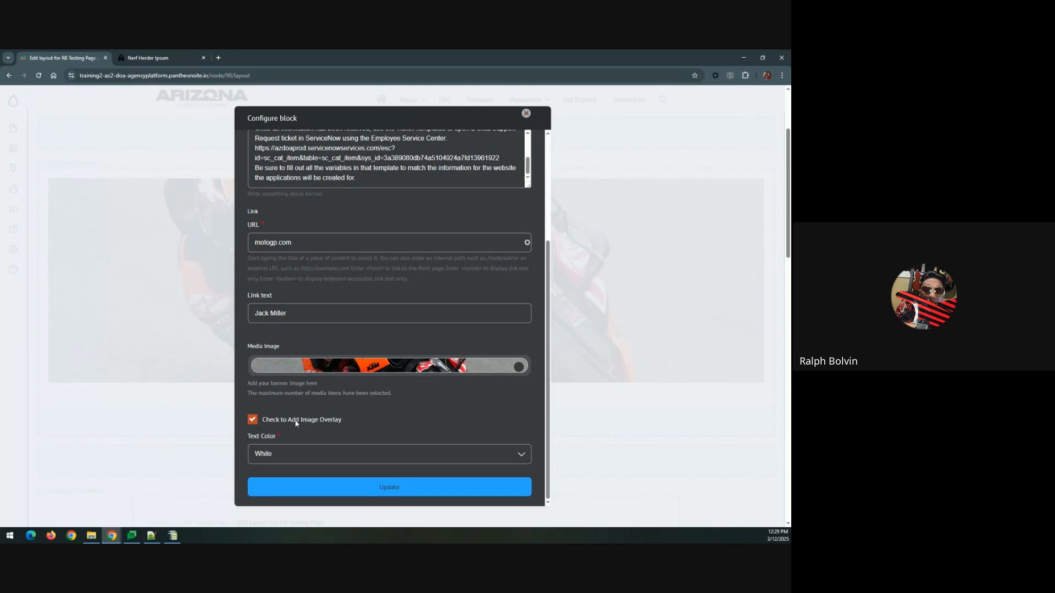
click(270, 461)
click(268, 466)
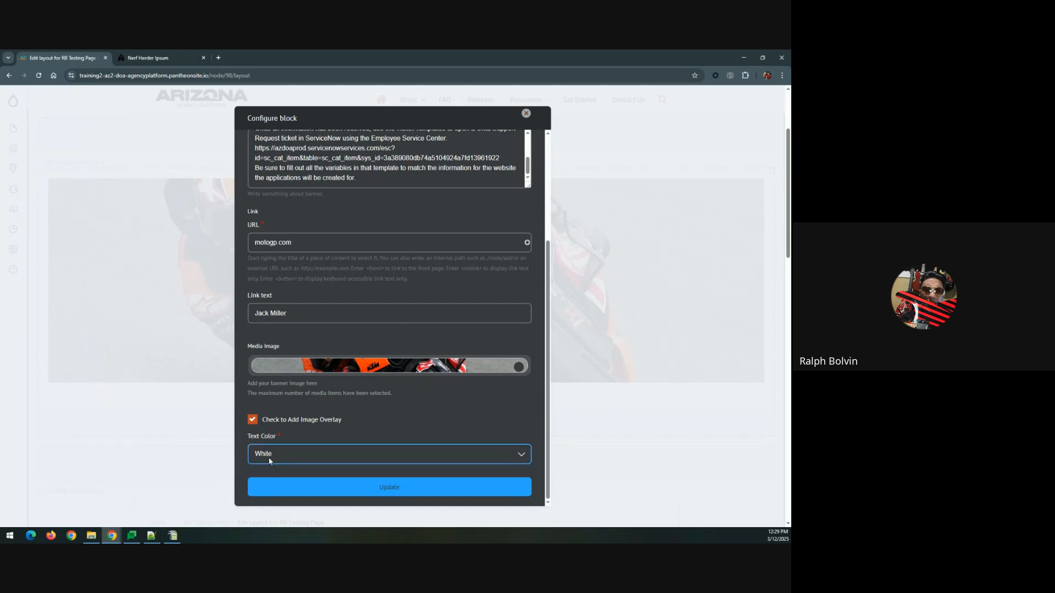
click(284, 489)
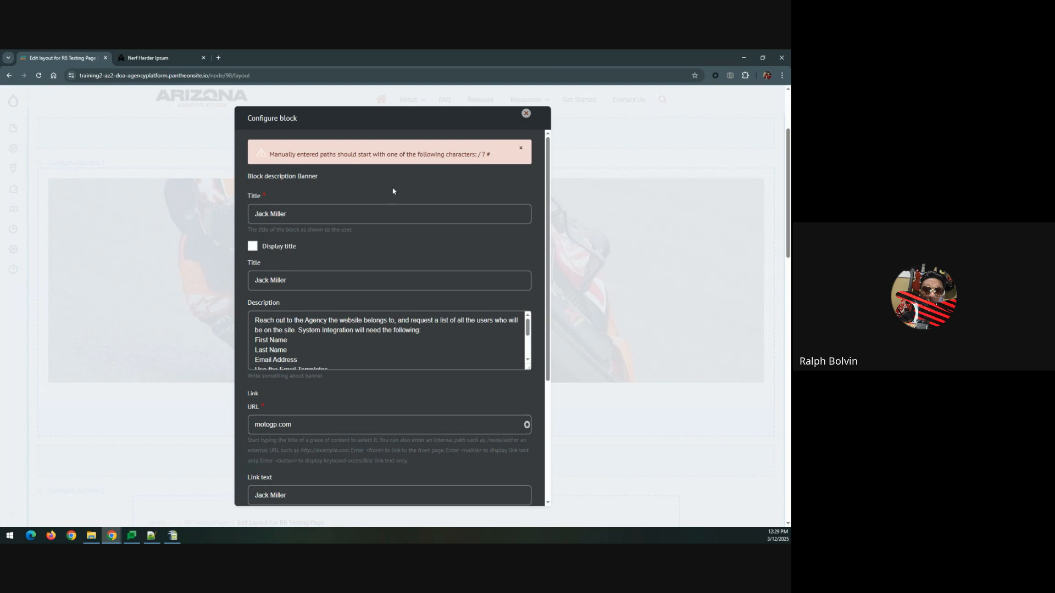
click(254, 423)
text(https://)
scroll(271, 422, down, 5)
click(280, 488)
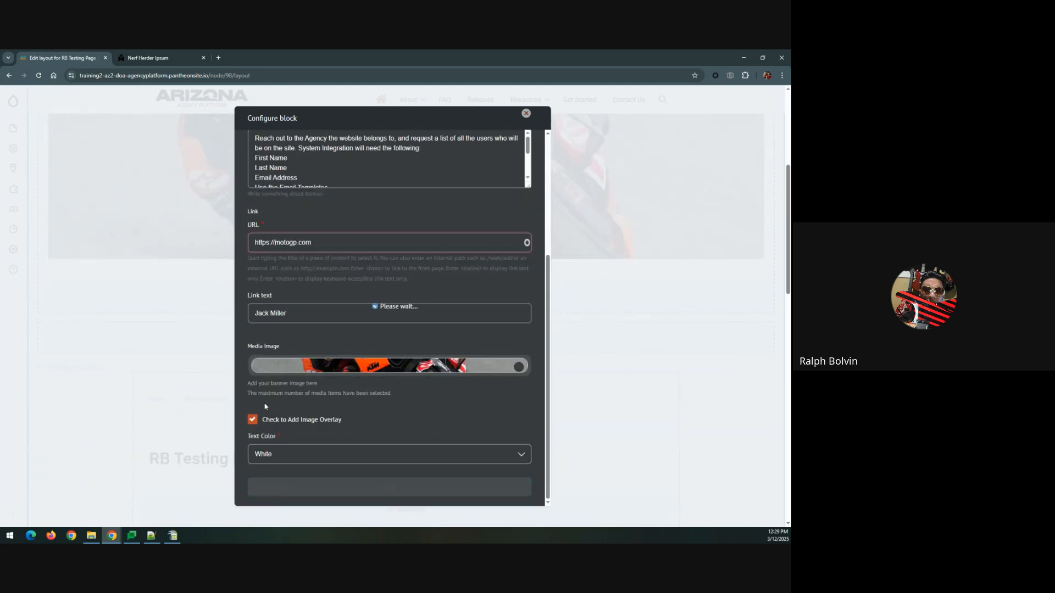
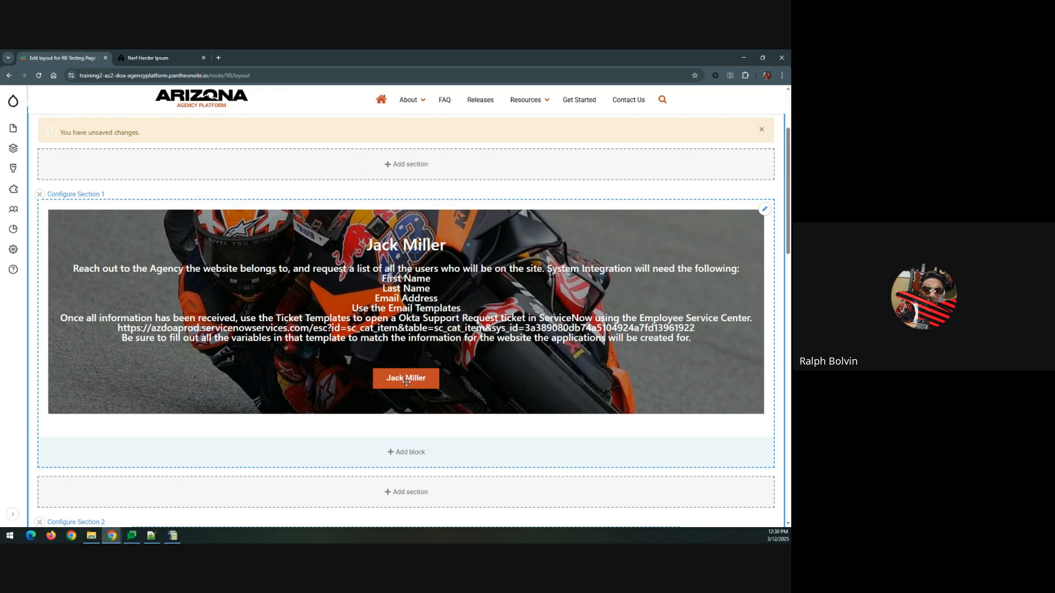
Step: Save the page layout and test the banner's Jack Miller link on the saved page, closing the opened site and the status message
scroll(64, 150, up, 3)
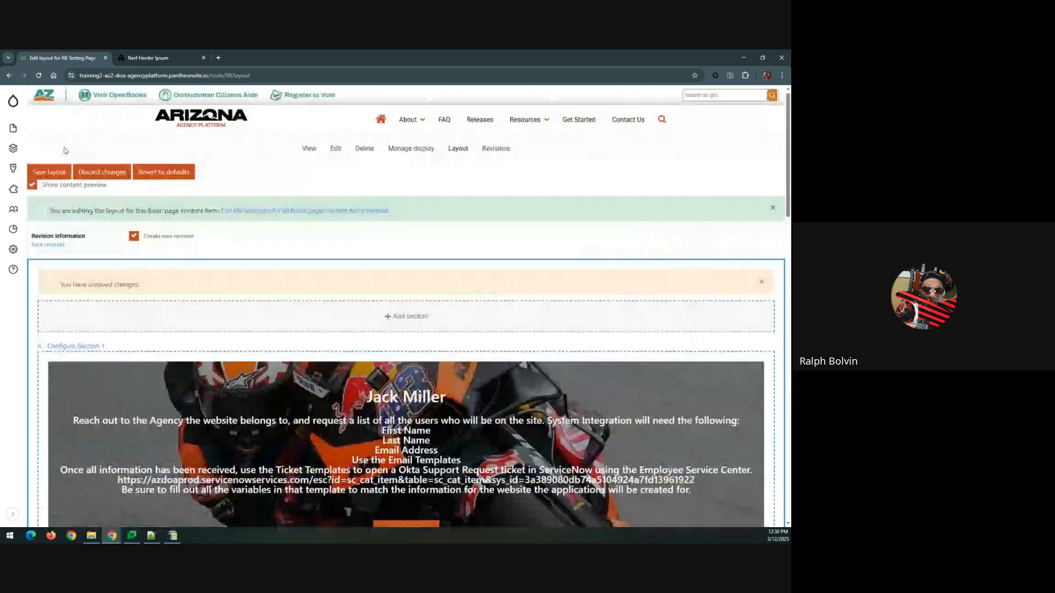
click(55, 171)
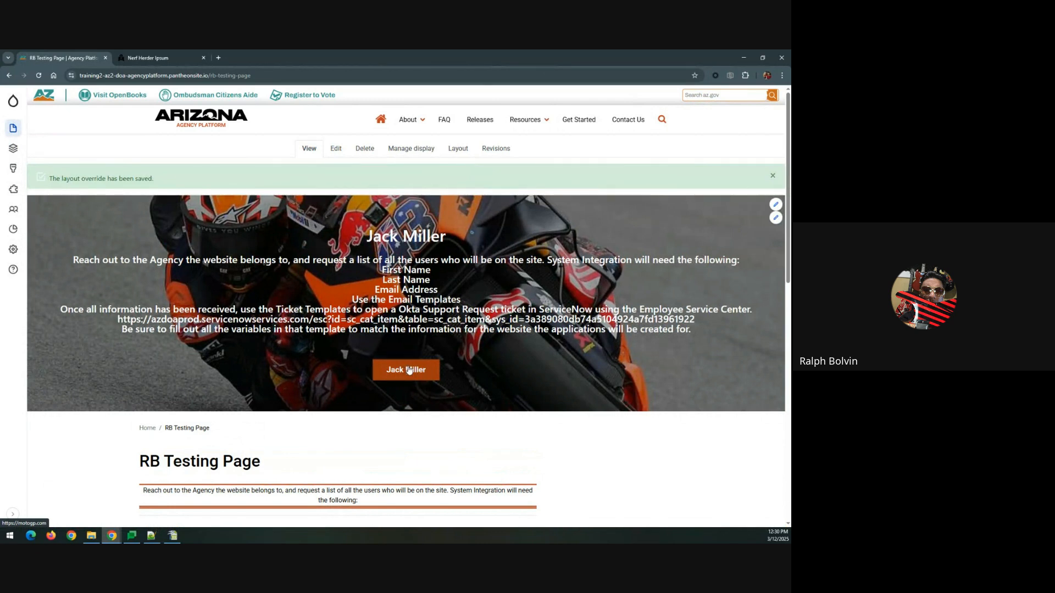
click(409, 369)
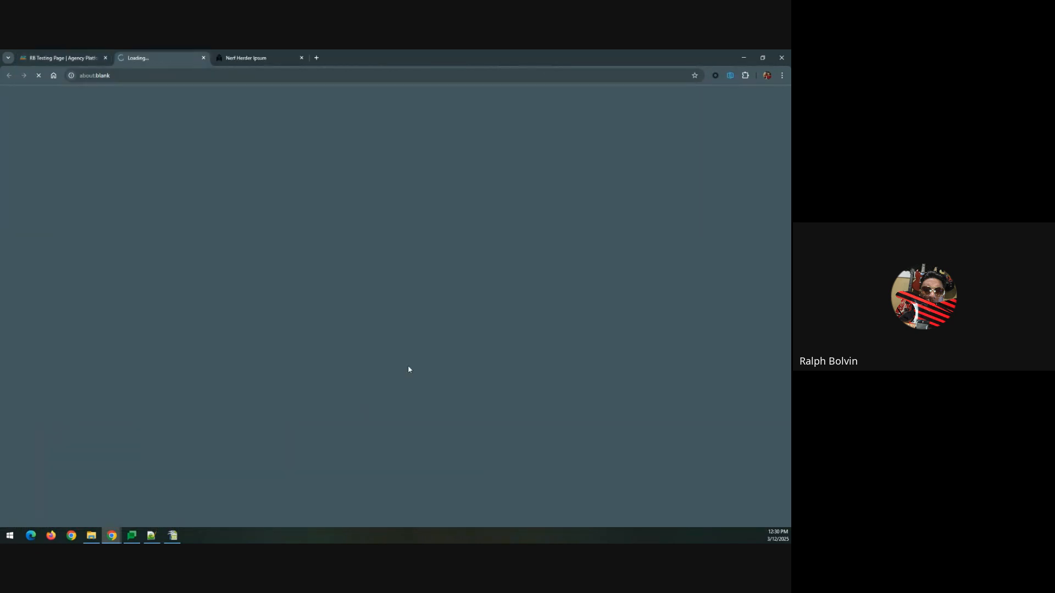
click(204, 57)
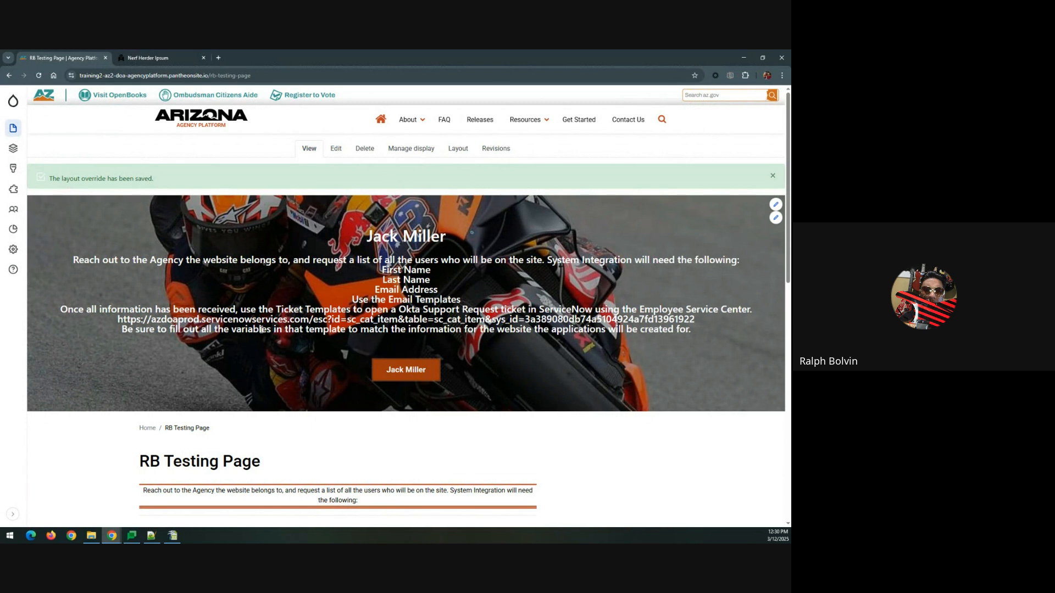
click(773, 176)
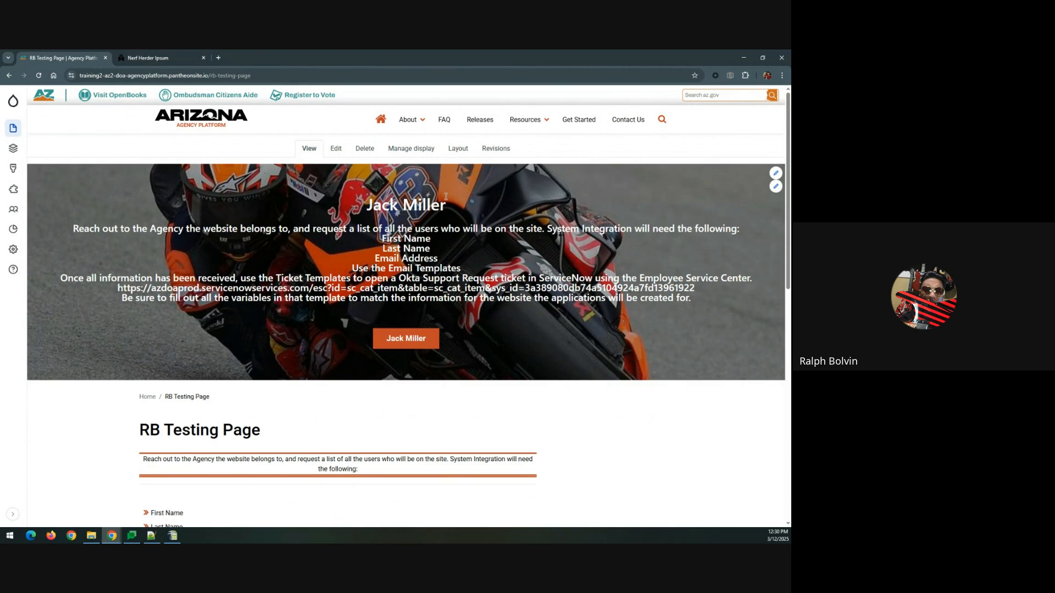
Step: Reopen the RB Testing Page layout and look over Sections 1 to 3 with their configuration links and blocks
click(460, 150)
scroll(424, 251, down, 3)
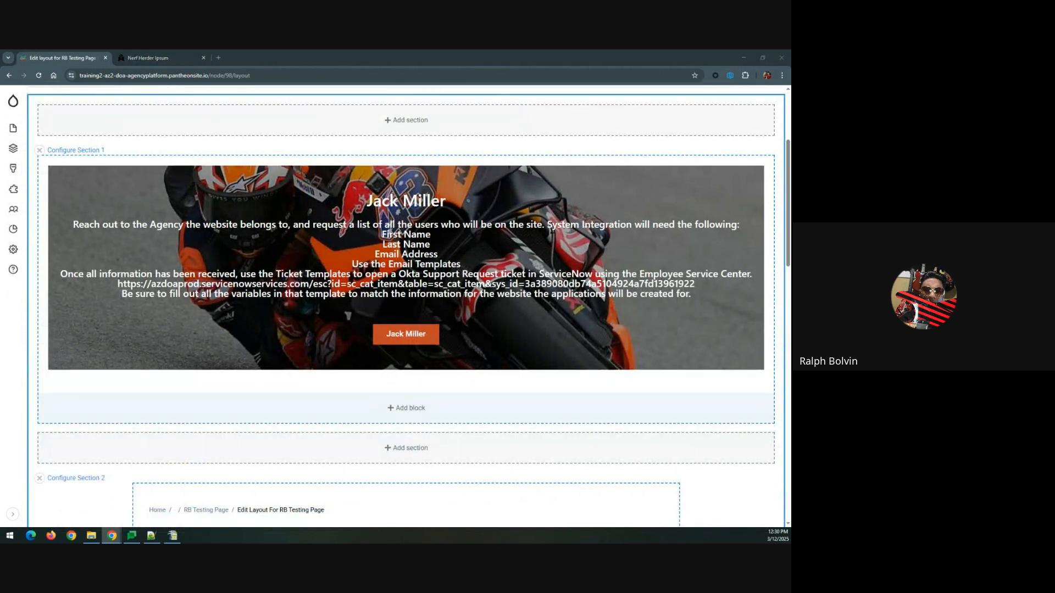
scroll(275, 363, up, 1)
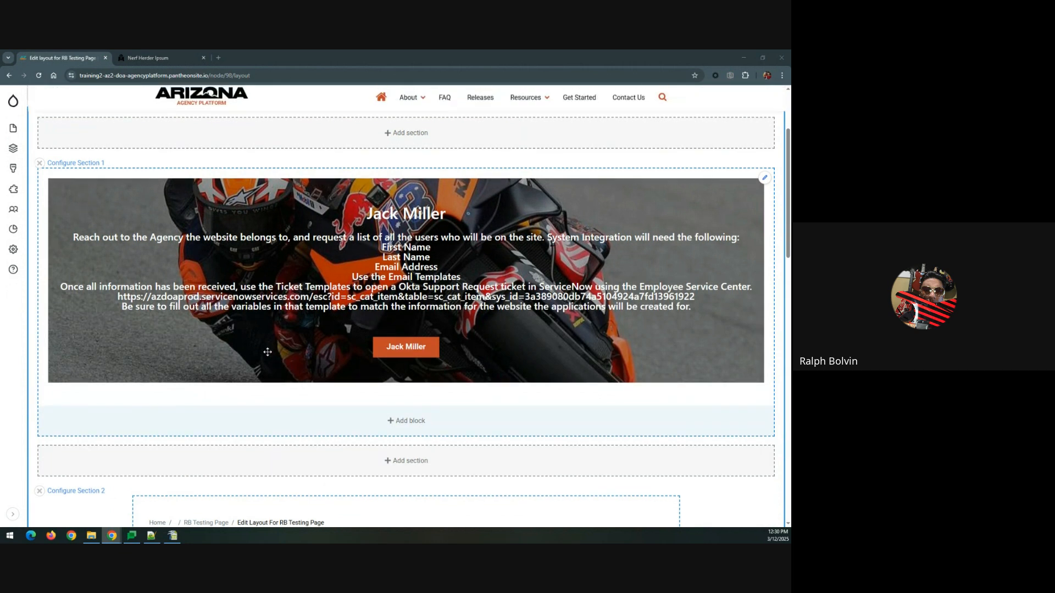
scroll(268, 352, up, 1)
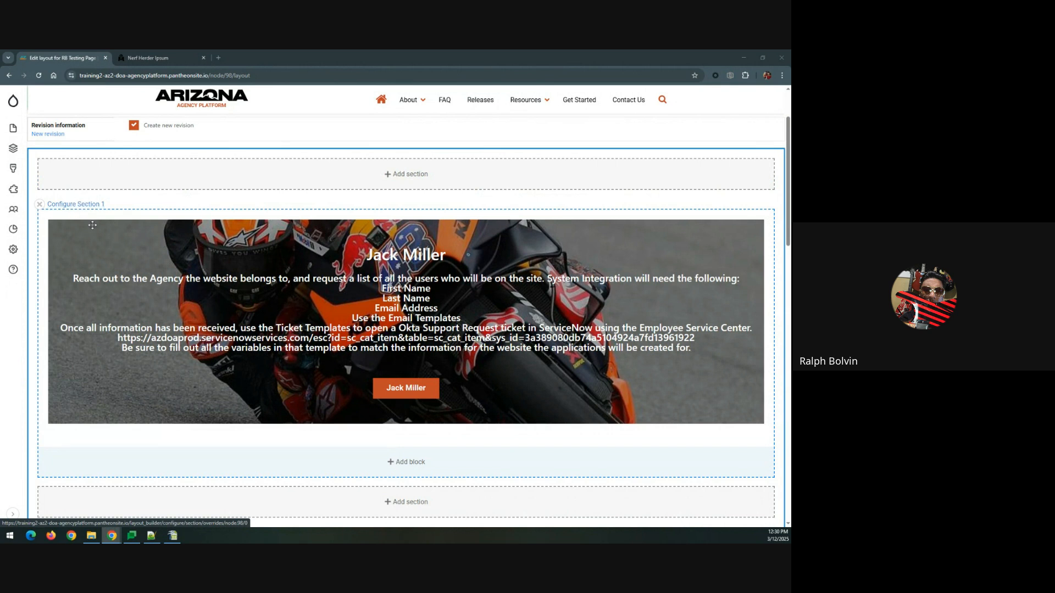
scroll(82, 332, down, 3)
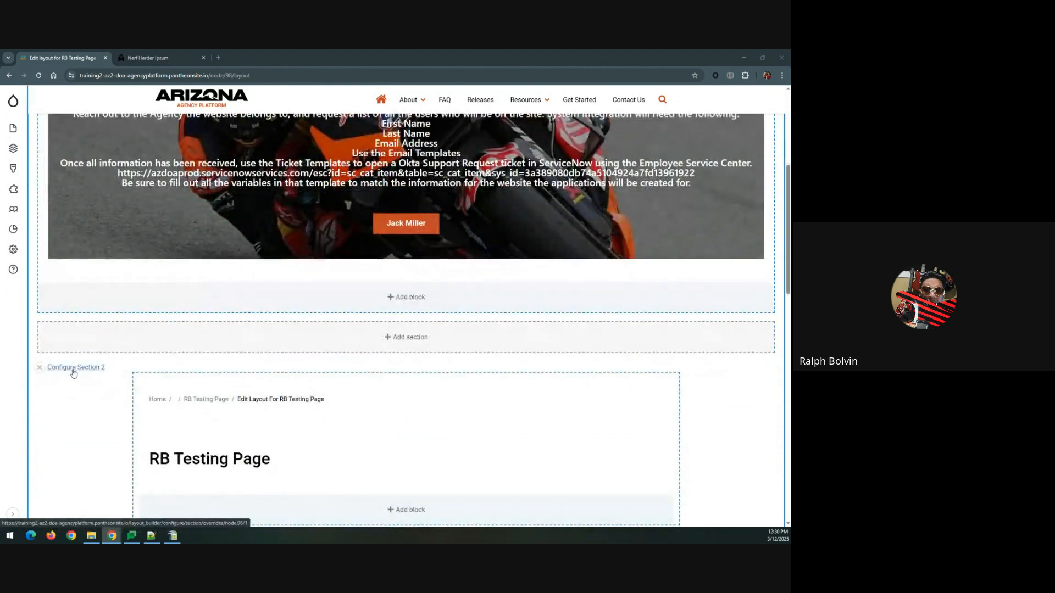
scroll(72, 373, down, 4)
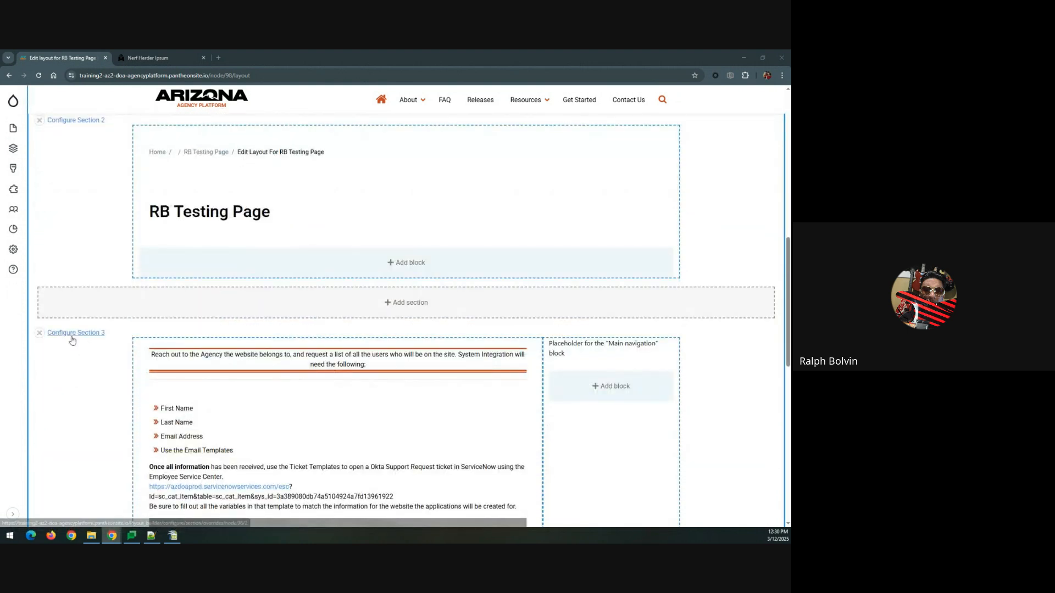
Step: Review Section 1's container type and gutters and its Background and Spacing style options, and close the section configuration without updating
scroll(73, 337, up, 6)
scroll(78, 341, up, 2)
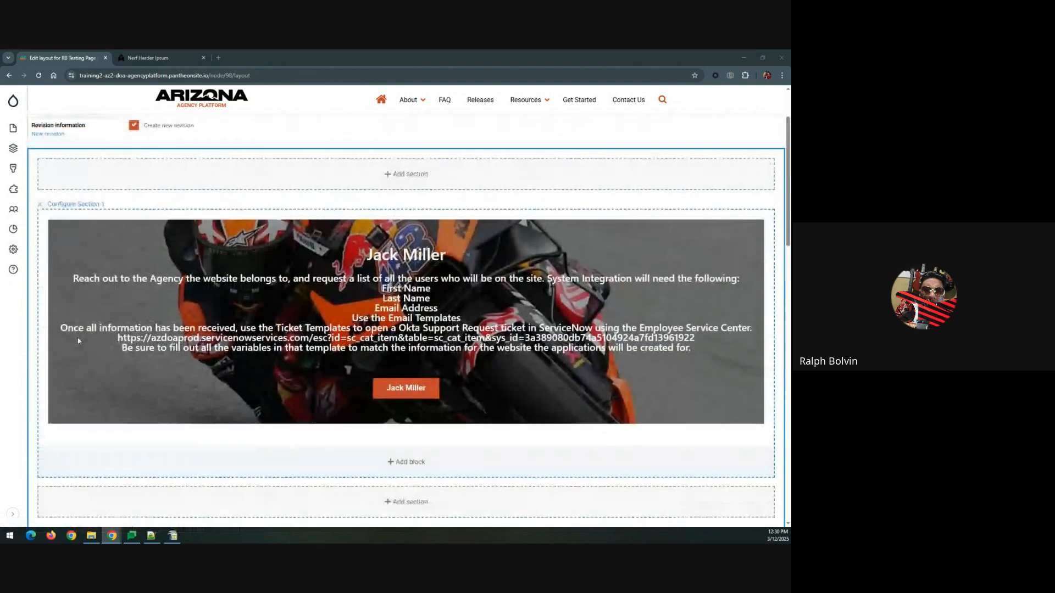
click(91, 209)
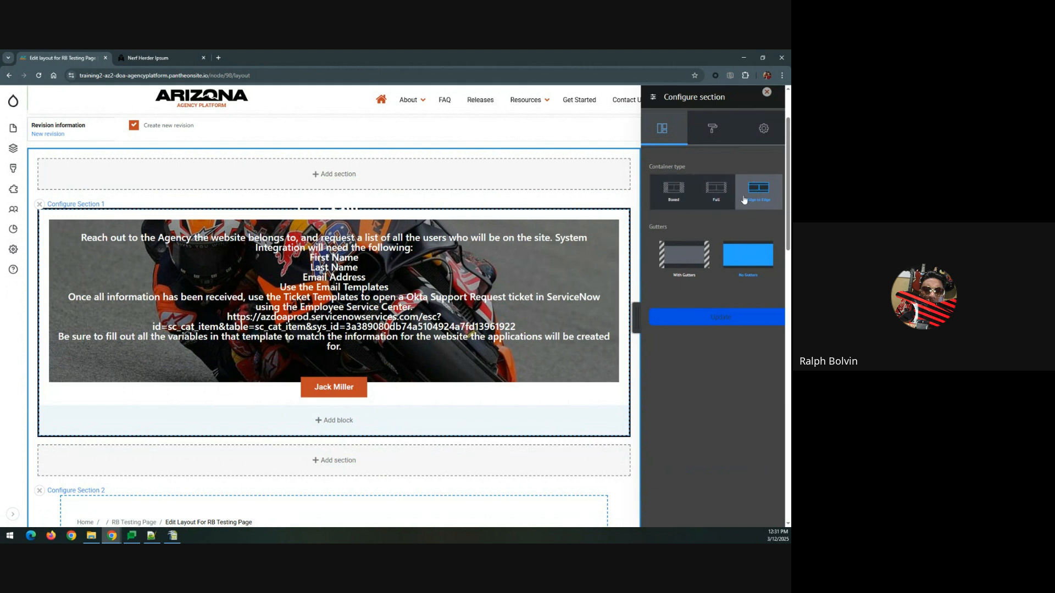
click(712, 130)
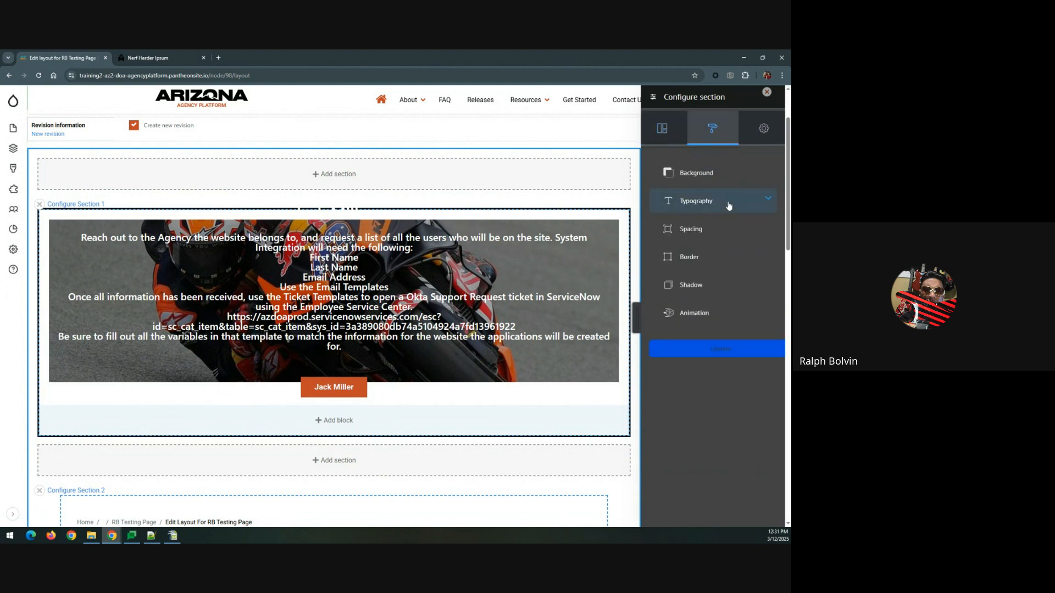
click(705, 182)
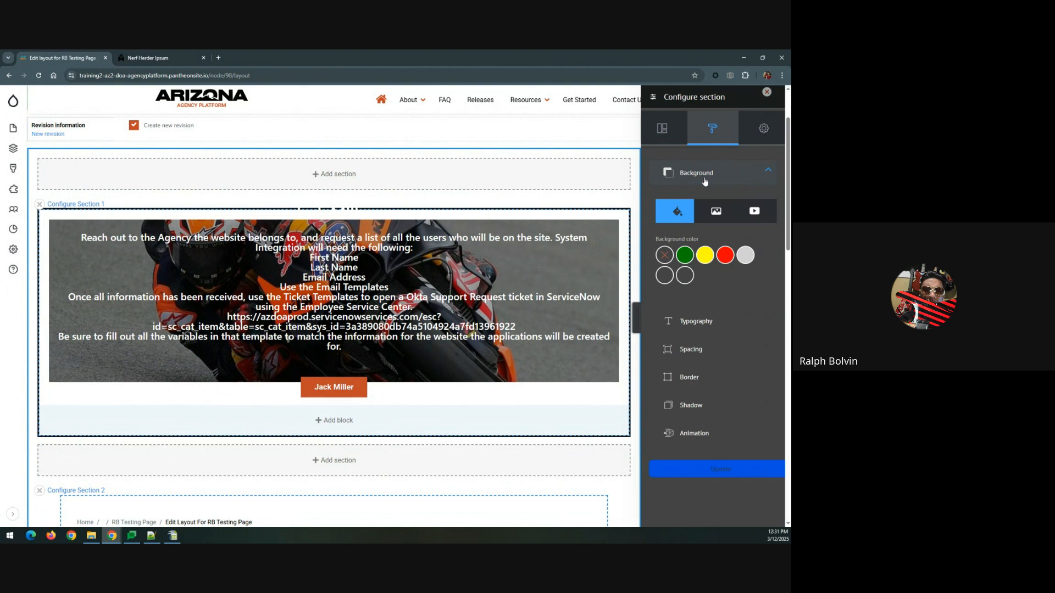
click(764, 172)
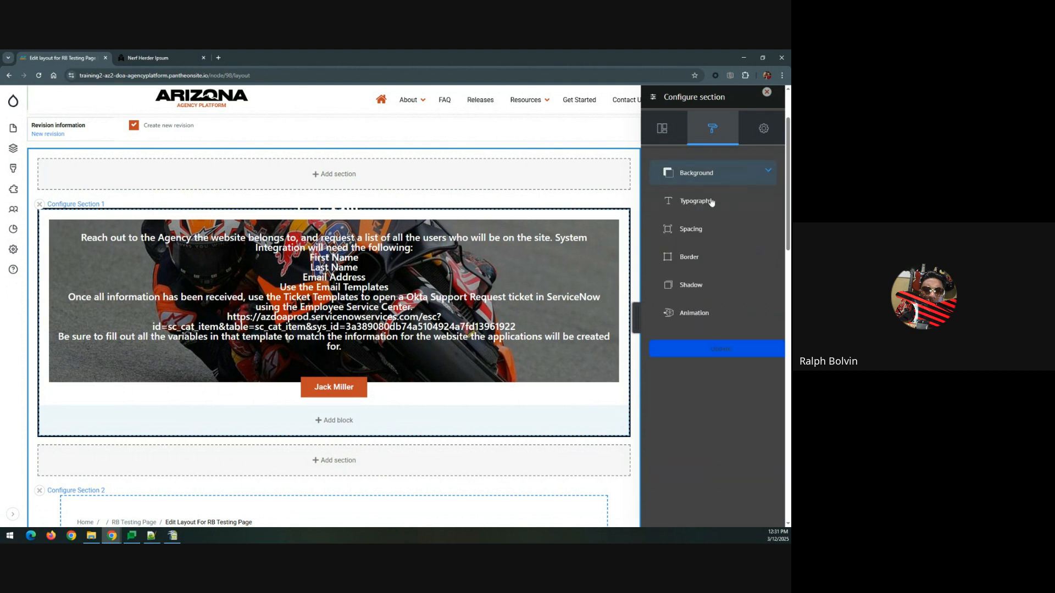
click(692, 229)
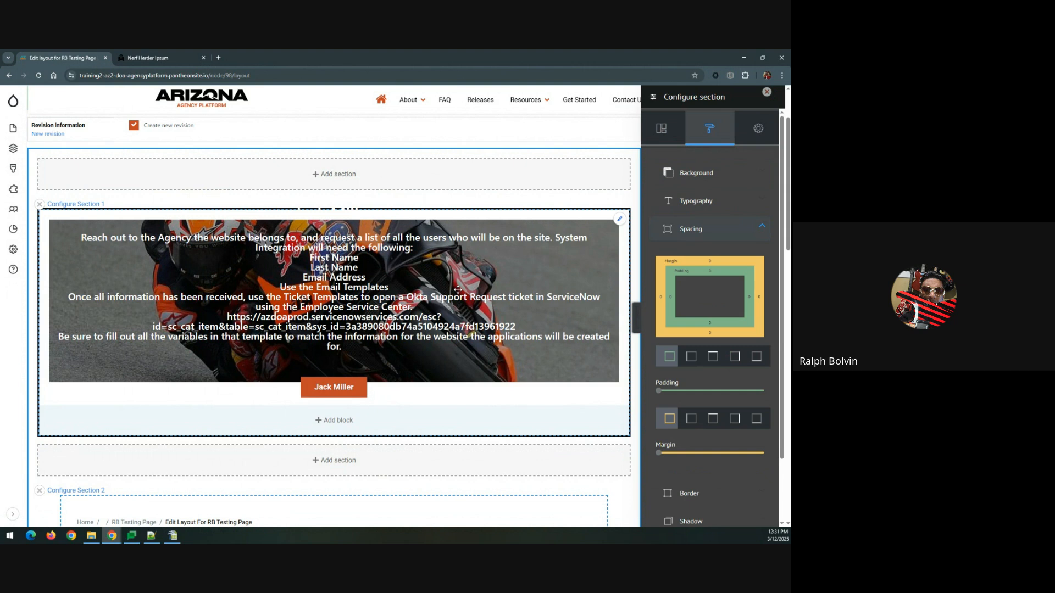
scroll(153, 420, down, 3)
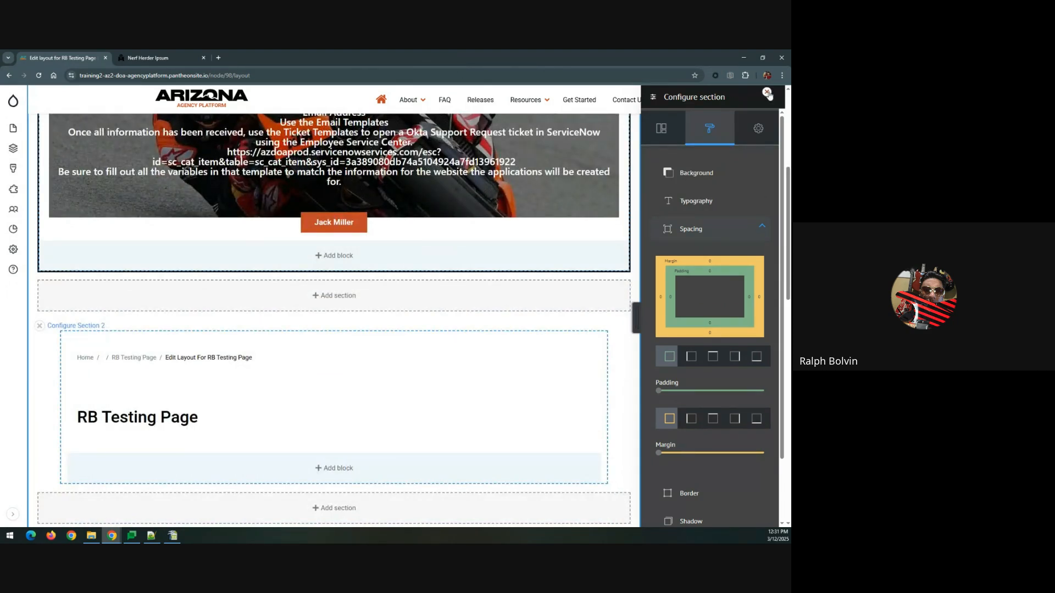
scroll(710, 306, down, 2)
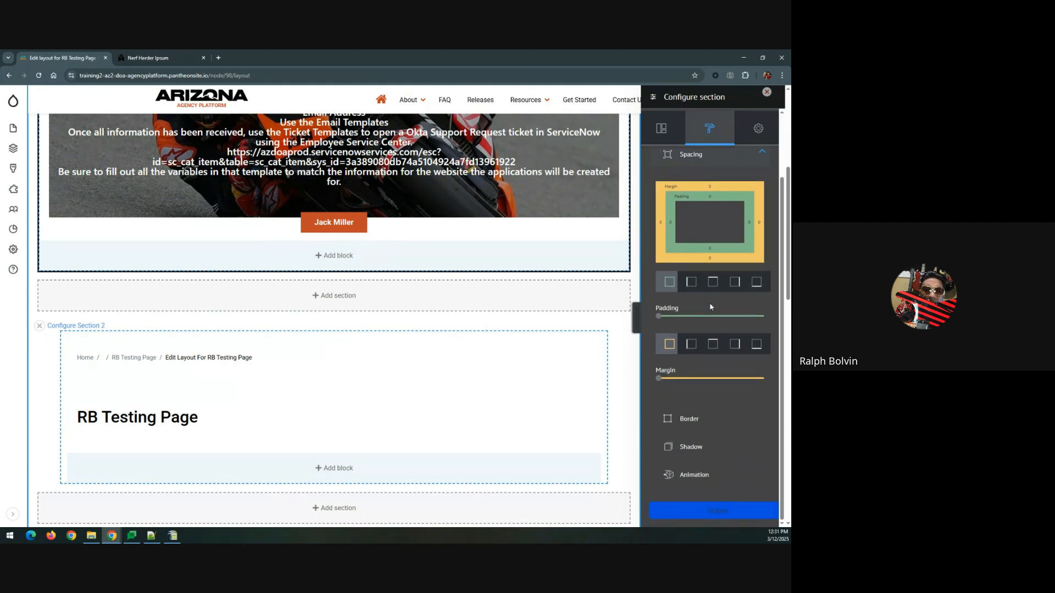
scroll(208, 338, up, 2)
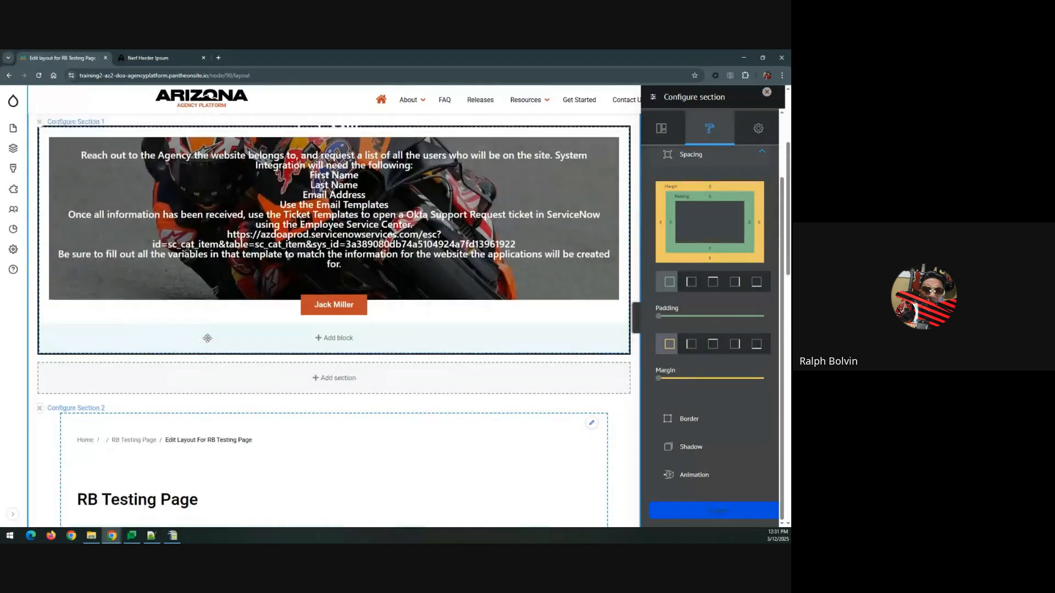
scroll(208, 338, up, 3)
click(767, 93)
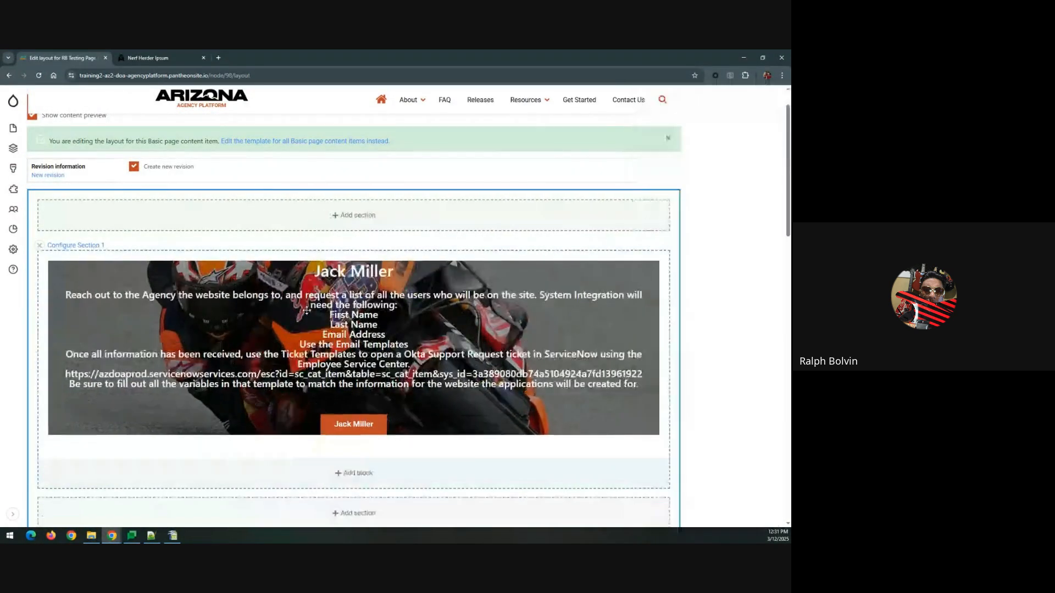
Step: Look through the sections down to the end of the layout, view the section layouts offered there, and close the list
scroll(300, 318, down, 4)
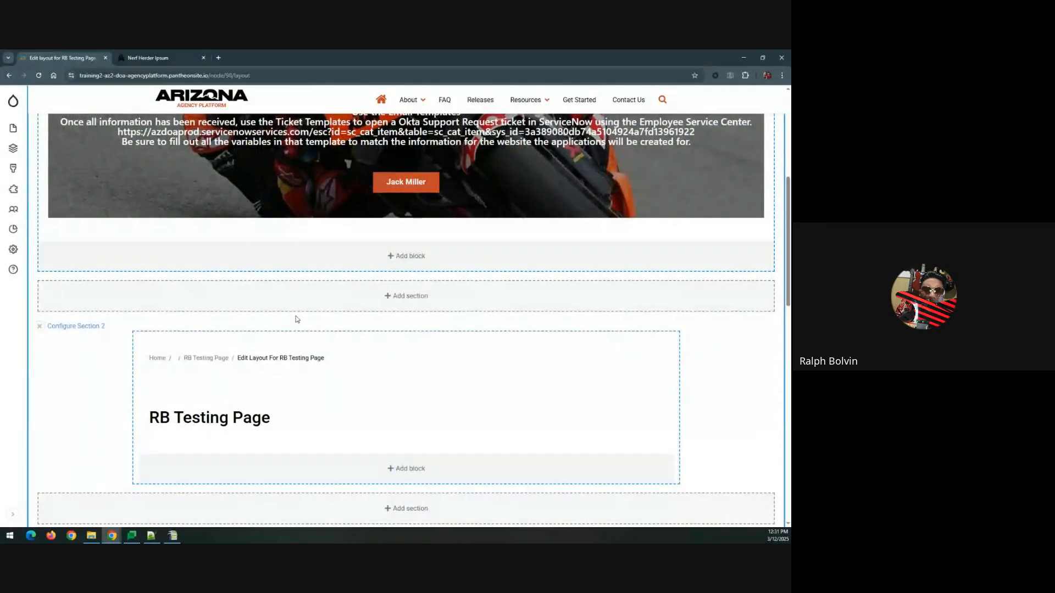
scroll(297, 319, down, 2)
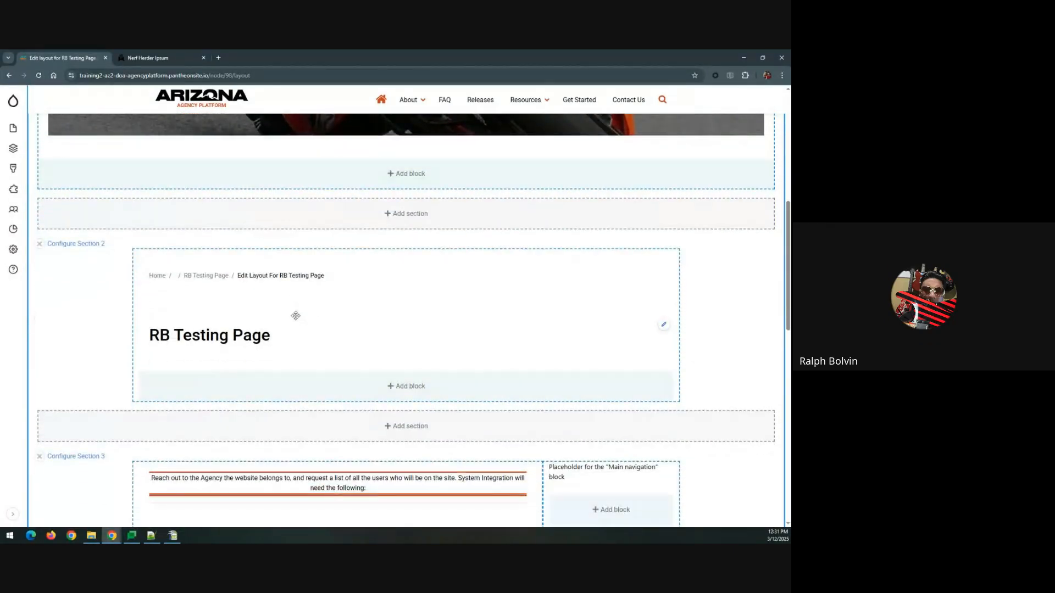
scroll(206, 198, down, 3)
scroll(205, 197, up, 6)
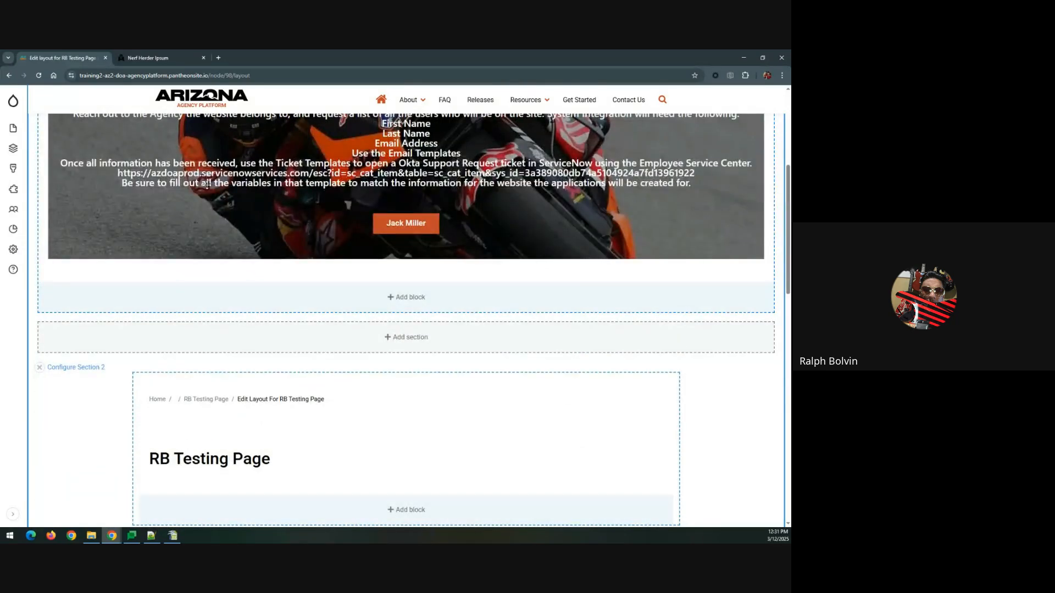
scroll(208, 212, down, 3)
scroll(209, 211, down, 3)
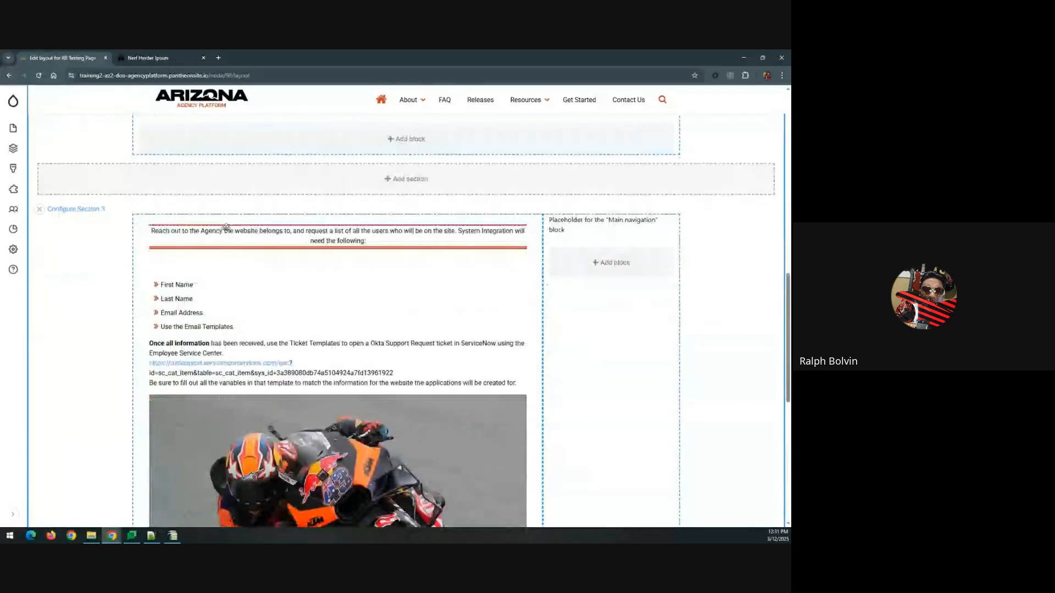
scroll(210, 225, down, 5)
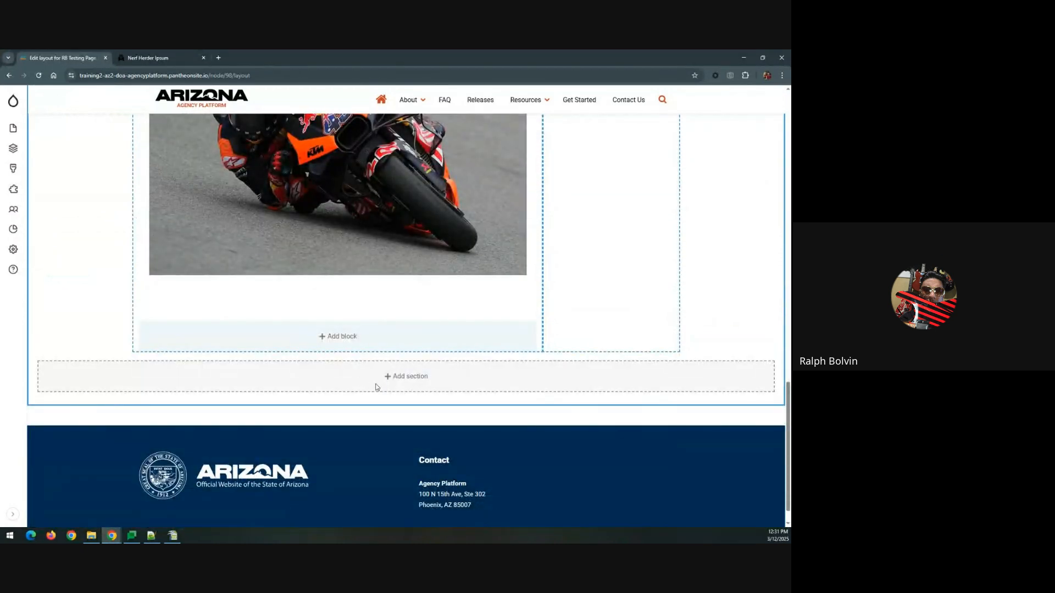
click(404, 378)
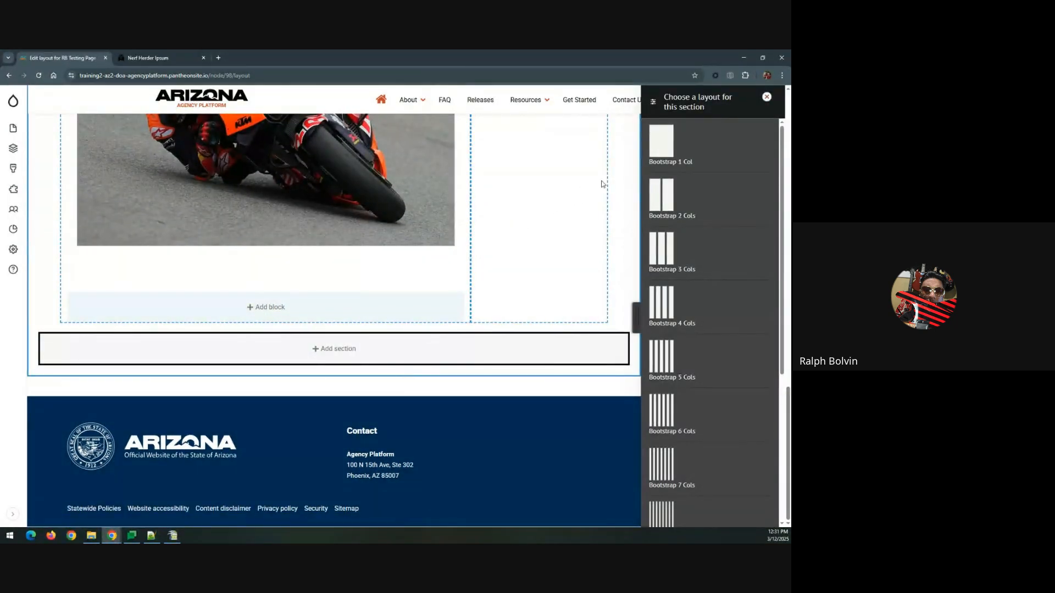
click(767, 97)
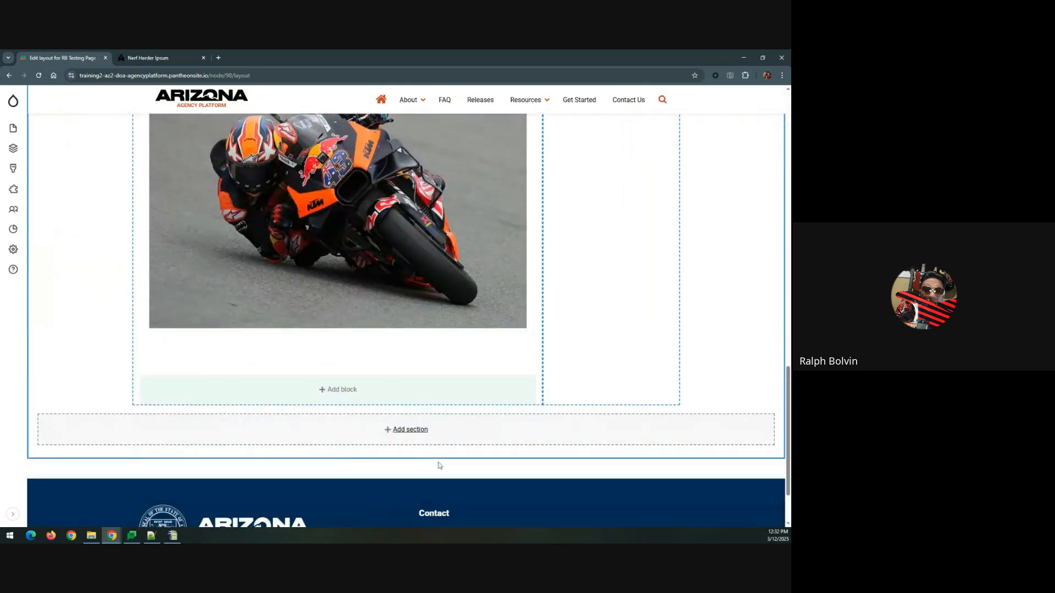
Step: Add a Bootstrap 1 Col section at the end of the layout, below Section 3, keeping the Boxed container with gutters
click(405, 433)
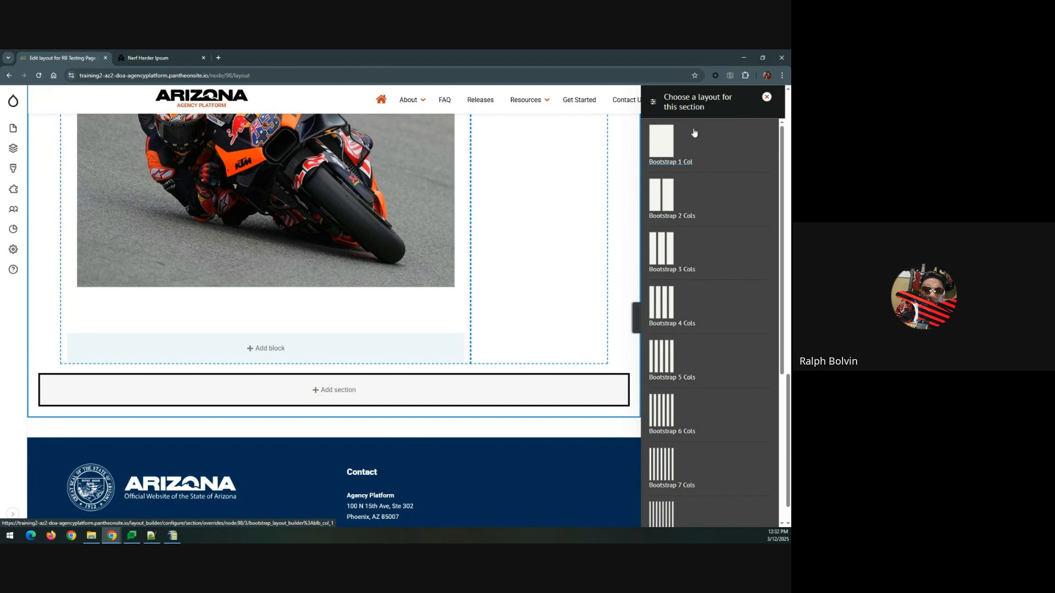
scroll(681, 206, down, 4)
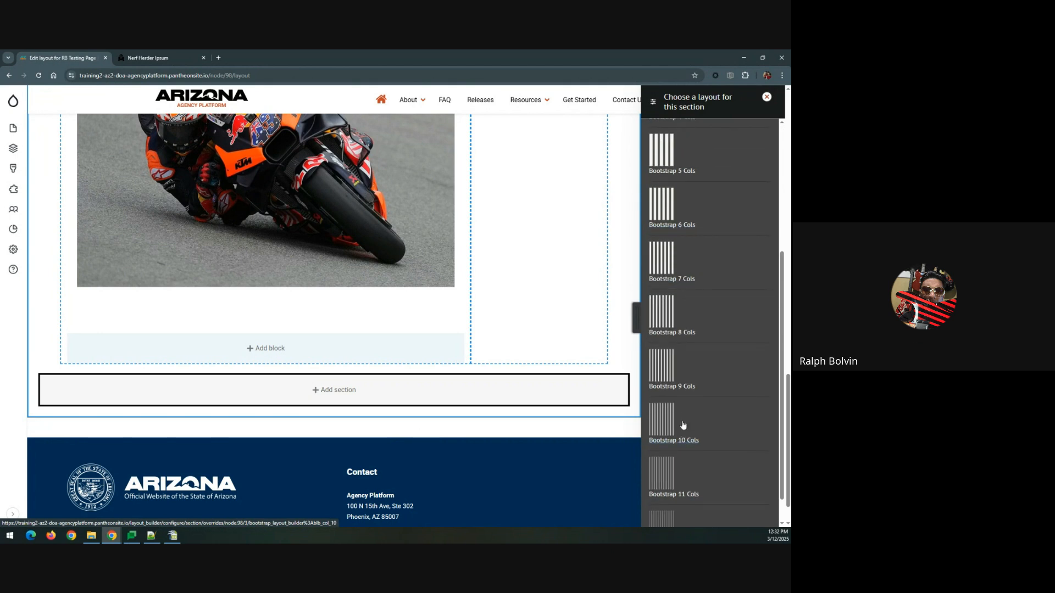
scroll(687, 413, up, 6)
scroll(696, 405, up, 4)
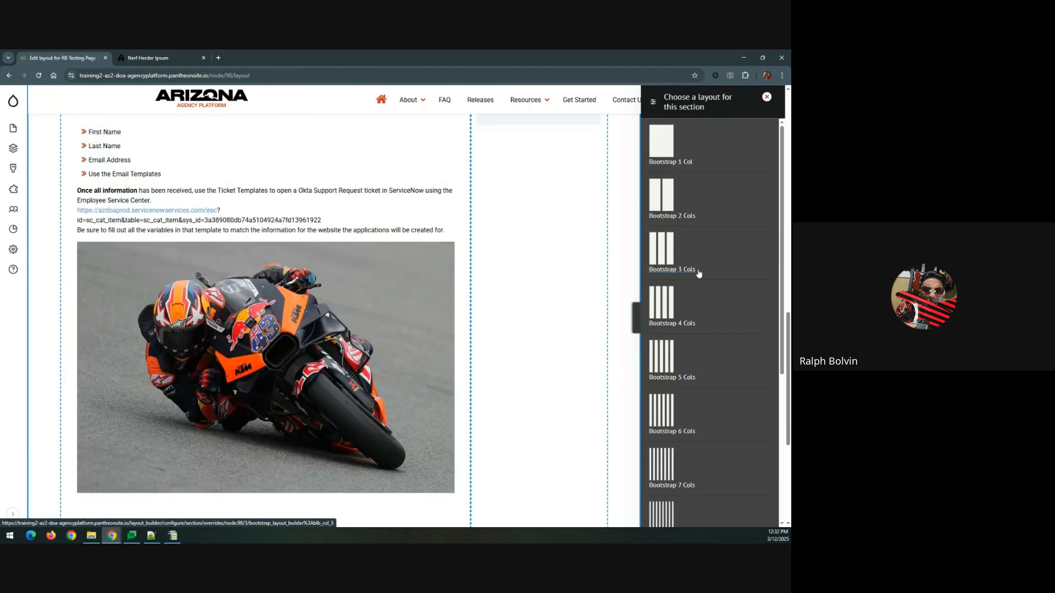
scroll(697, 274, down, 2)
scroll(604, 276, down, 3)
scroll(690, 235, up, 2)
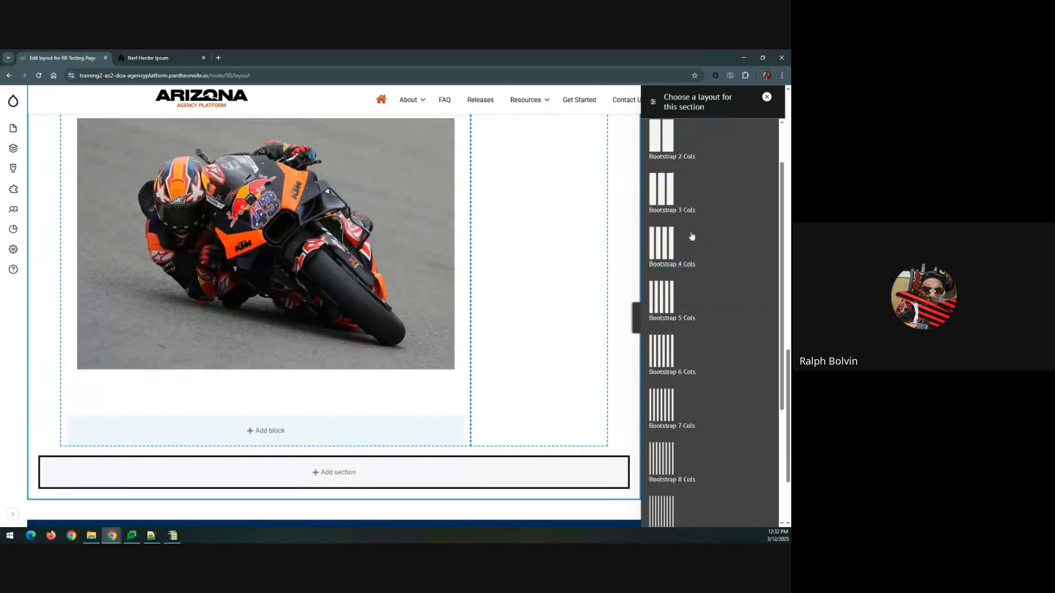
click(674, 163)
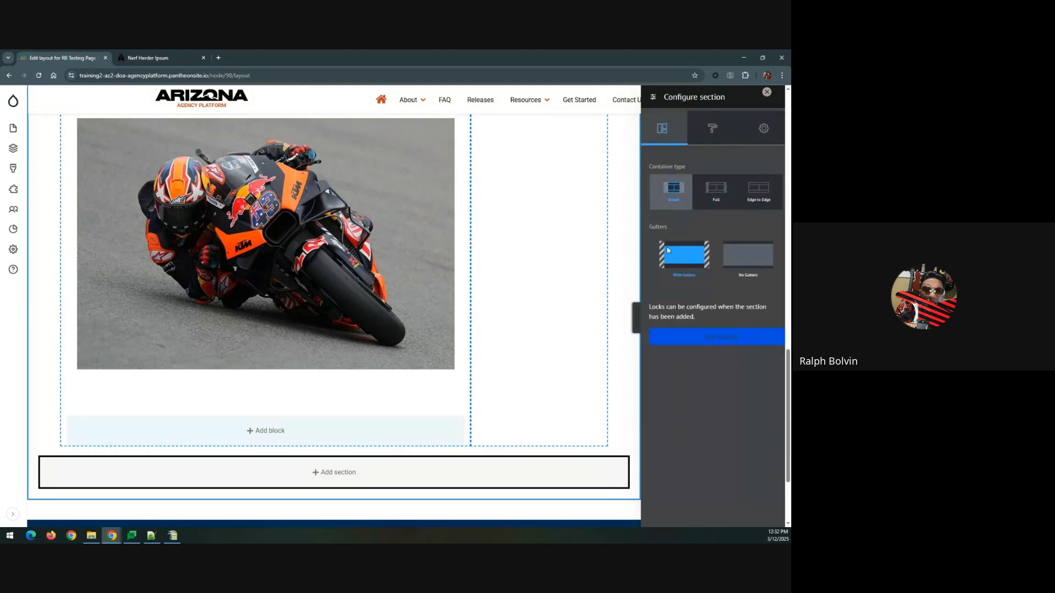
click(690, 337)
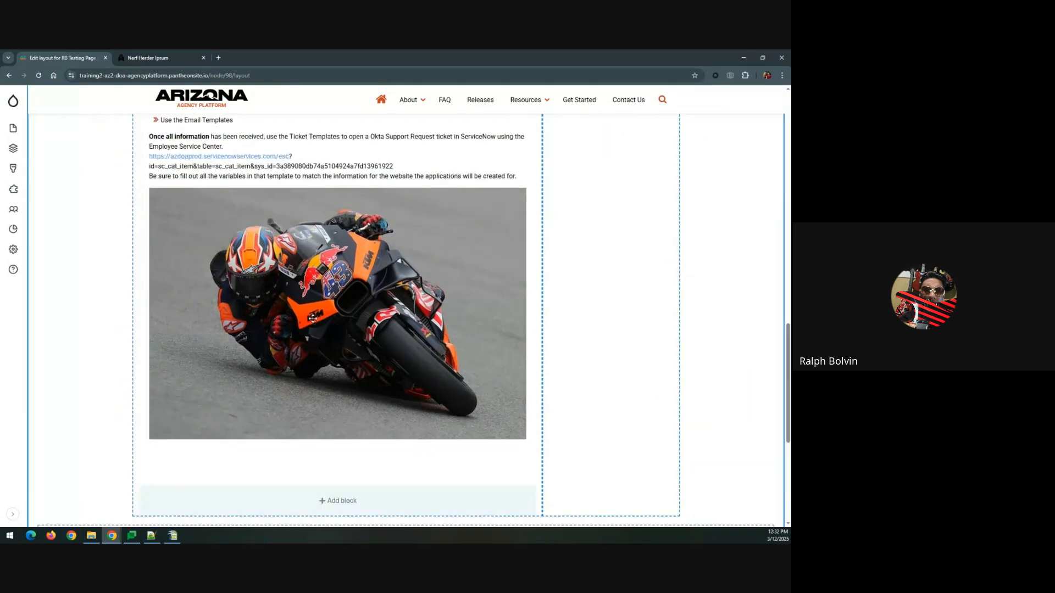
scroll(313, 318, down, 4)
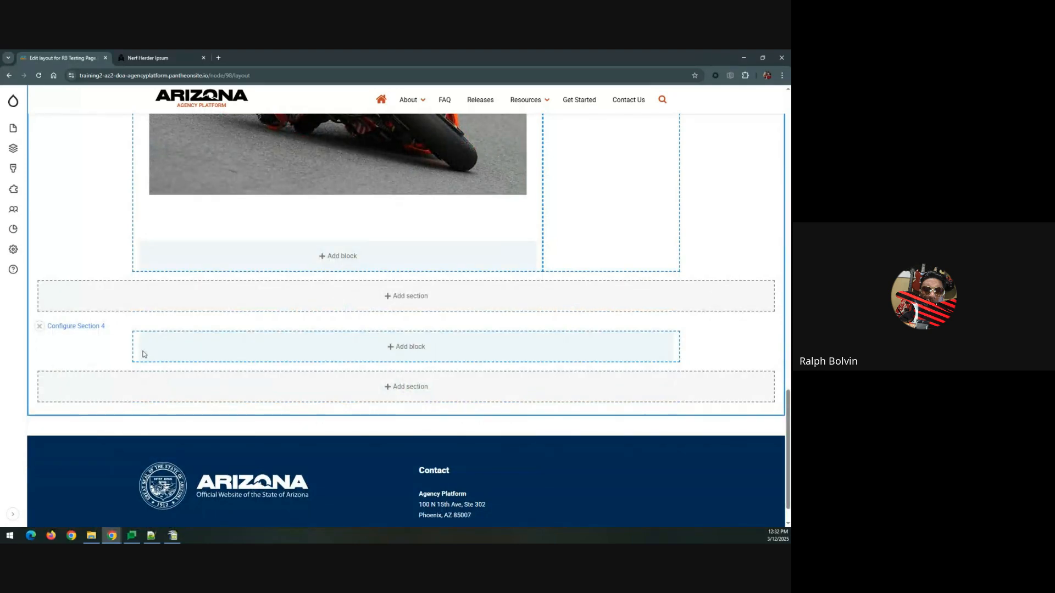
Step: Compare Section 3's content and navigation columns with the single column of the new Section 4
scroll(144, 354, up, 7)
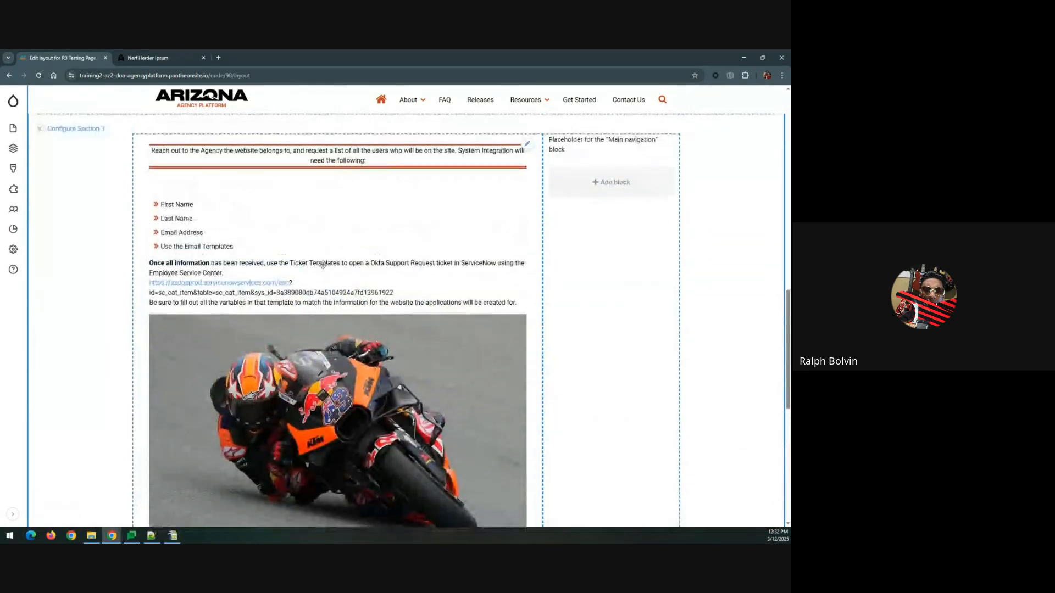
scroll(325, 264, down, 2)
scroll(407, 212, up, 1)
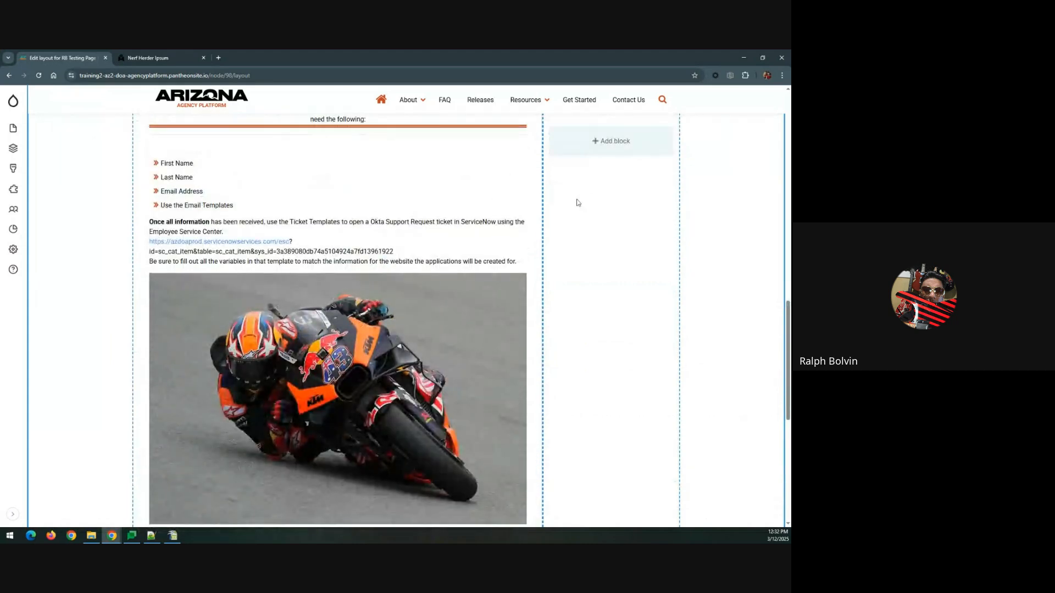
scroll(423, 195, up, 1)
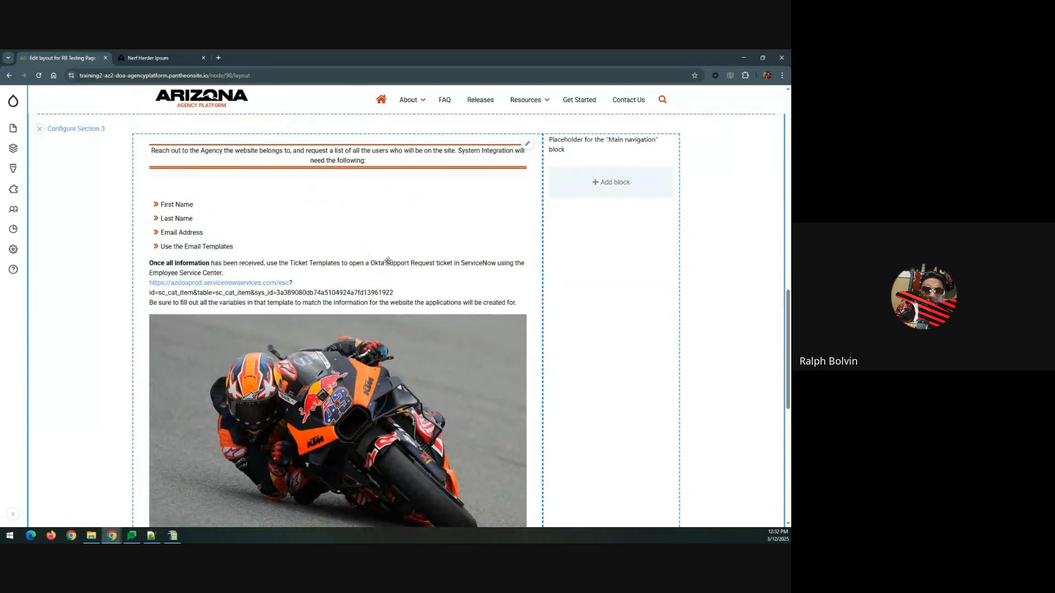
scroll(563, 245, down, 1)
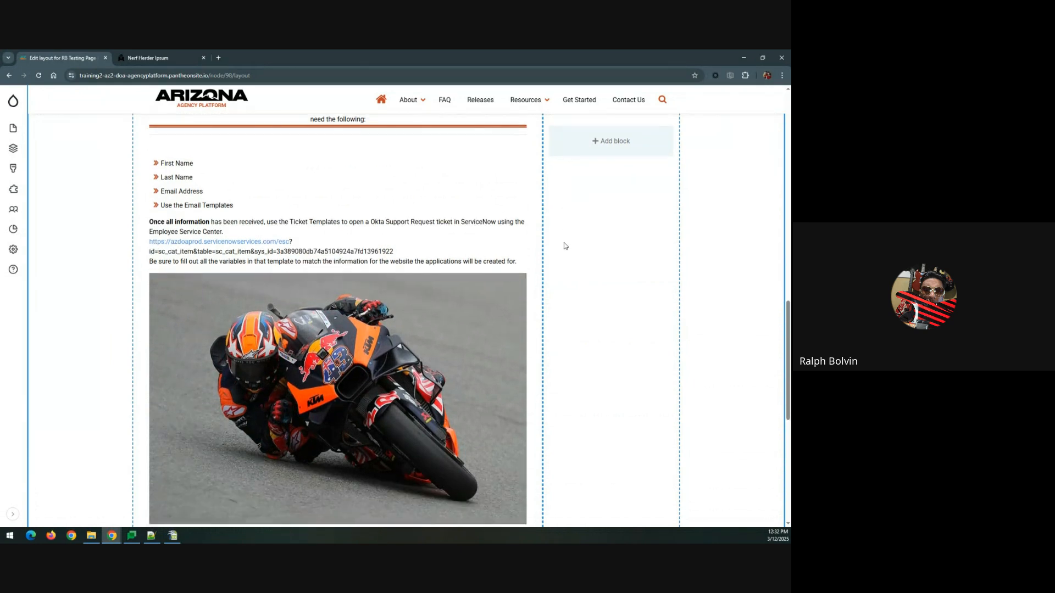
scroll(492, 239, down, 5)
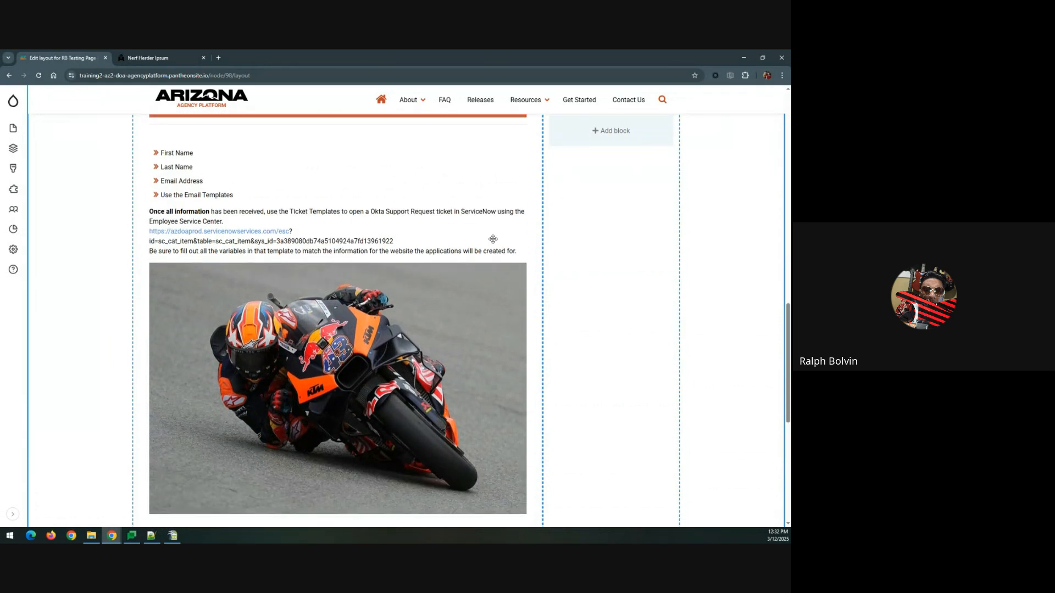
scroll(491, 244, down, 3)
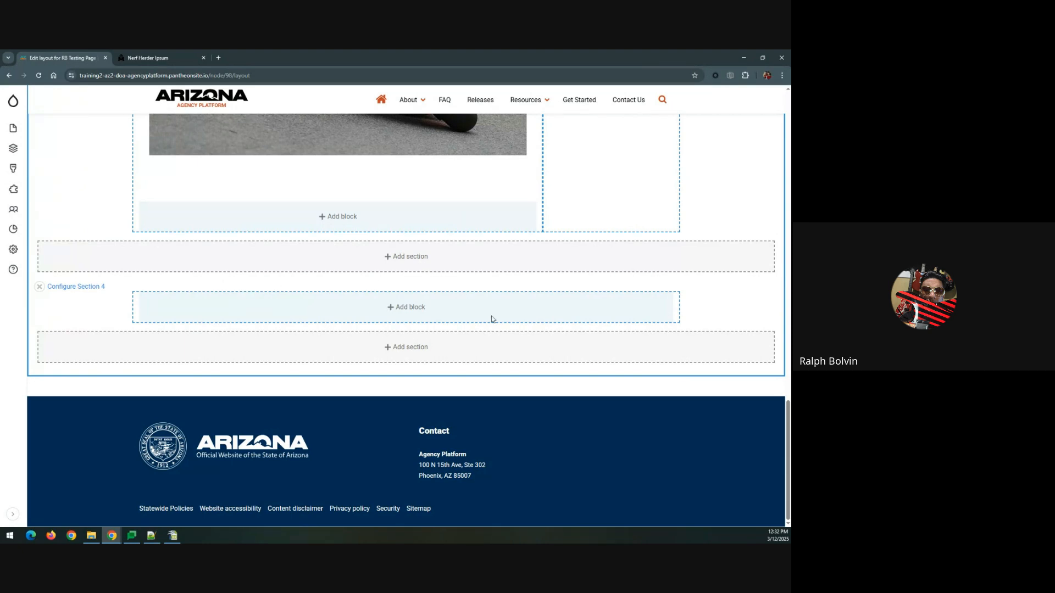
Step: Start a custom Card set block in Section 4 and set its view mode to 3 Column
click(407, 308)
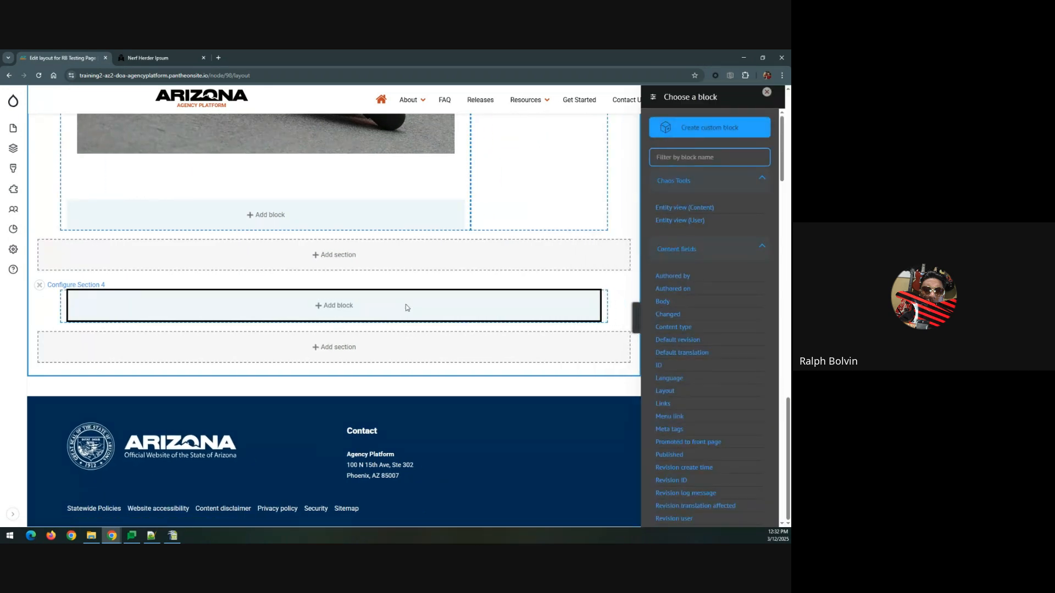
click(688, 129)
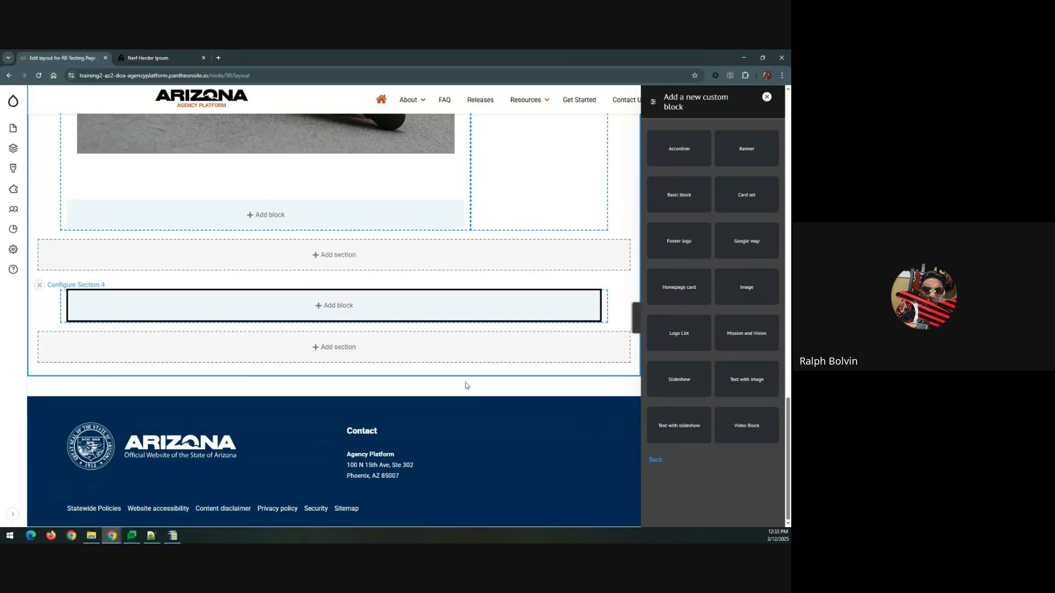
click(754, 197)
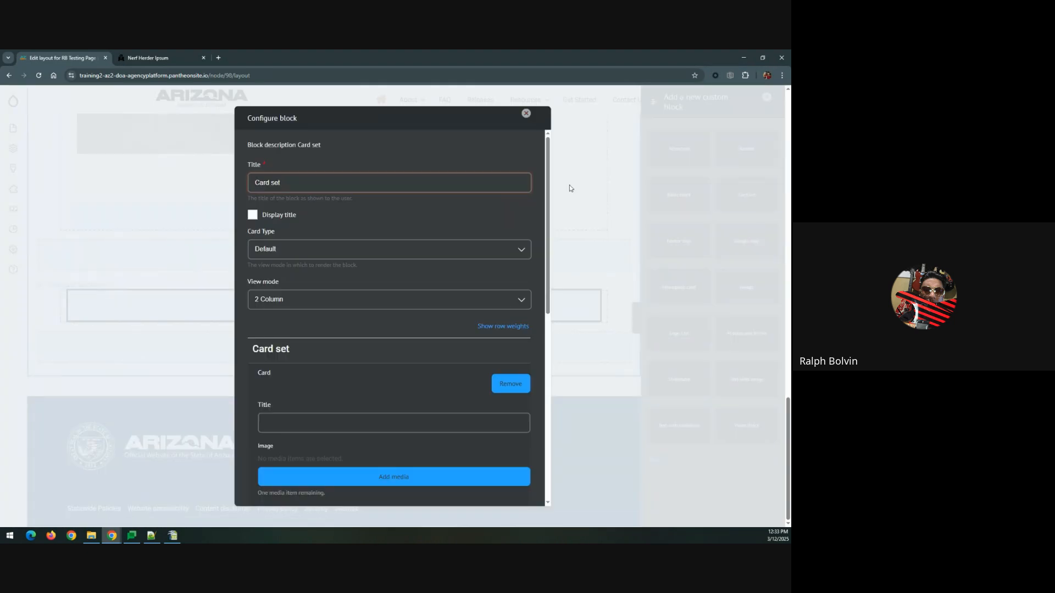
scroll(334, 266, down, 1)
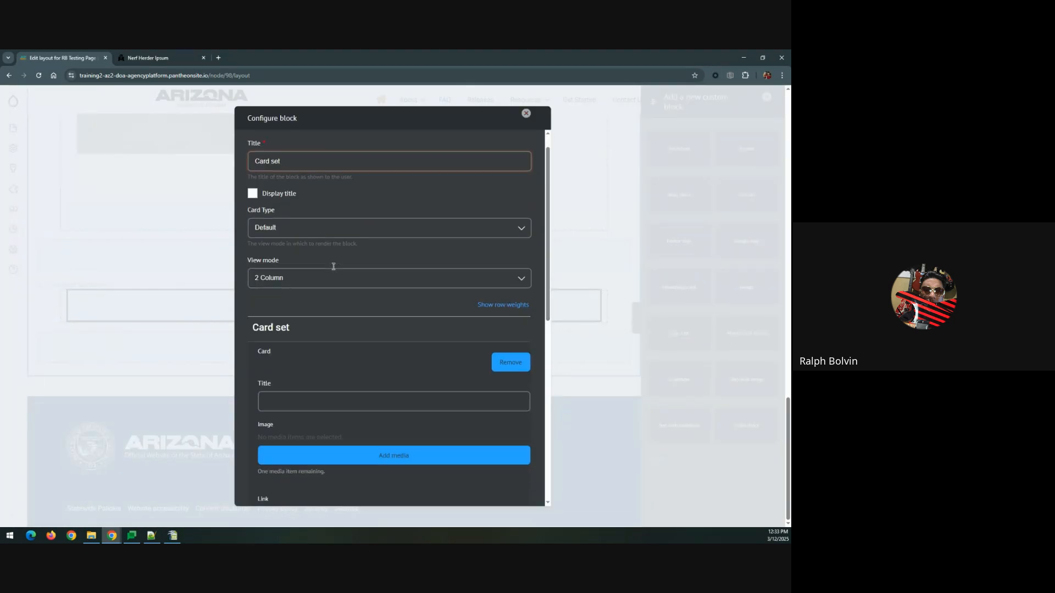
click(308, 262)
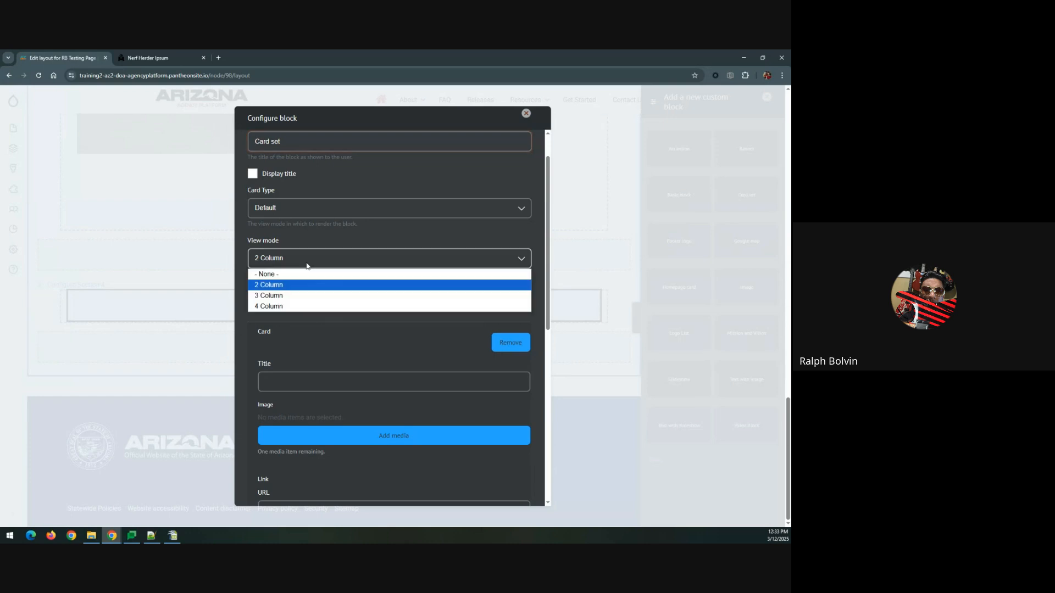
click(296, 295)
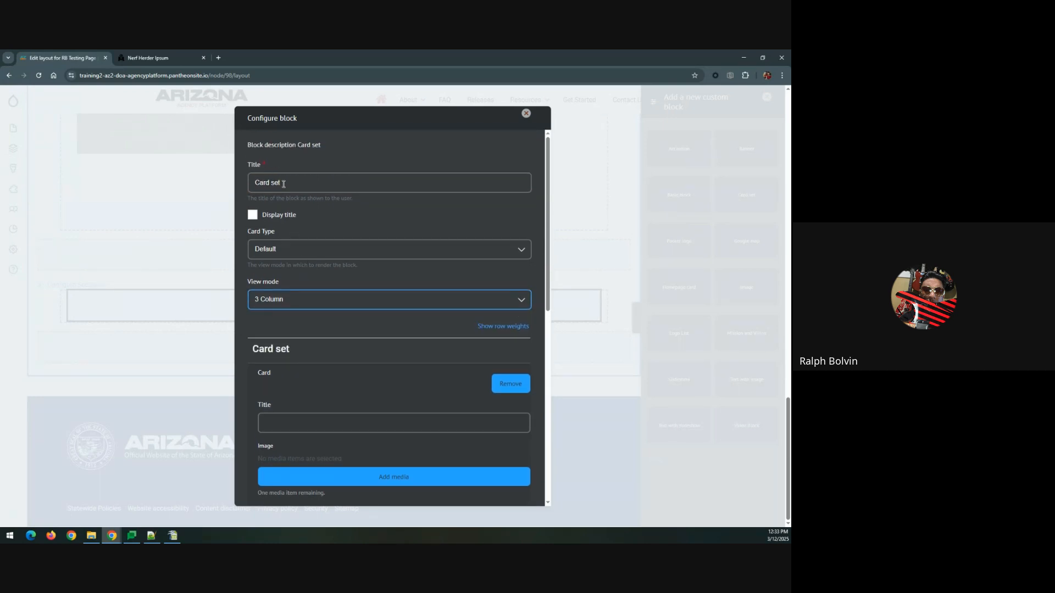
Step: Change the block's title to "Testing Card set"
click(254, 182)
text(Testing card)
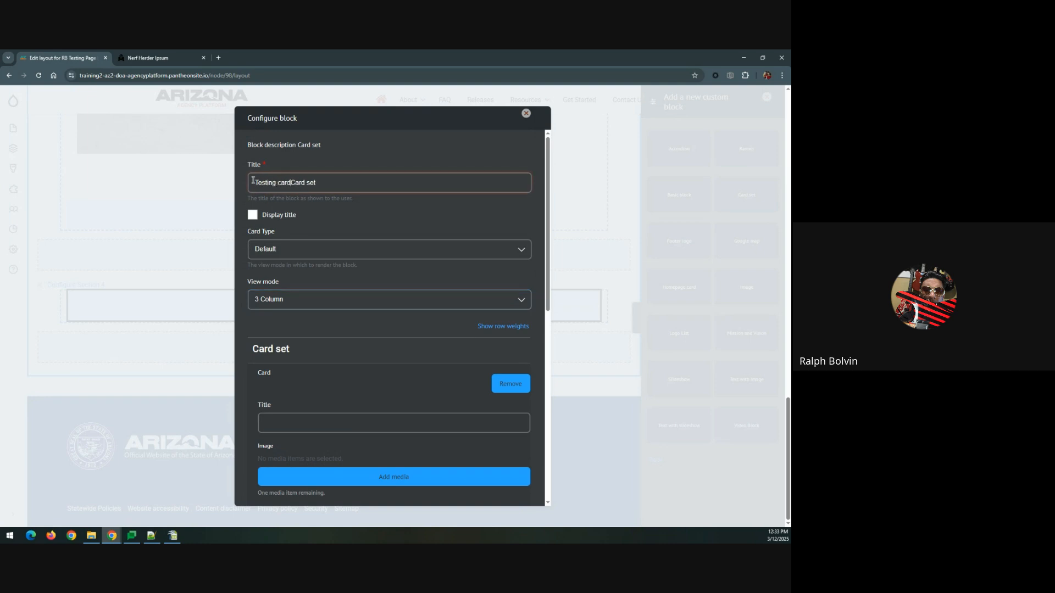
key(BackSpace)
key(BackSpace)
key(BackSpace)
key(BackSpace)
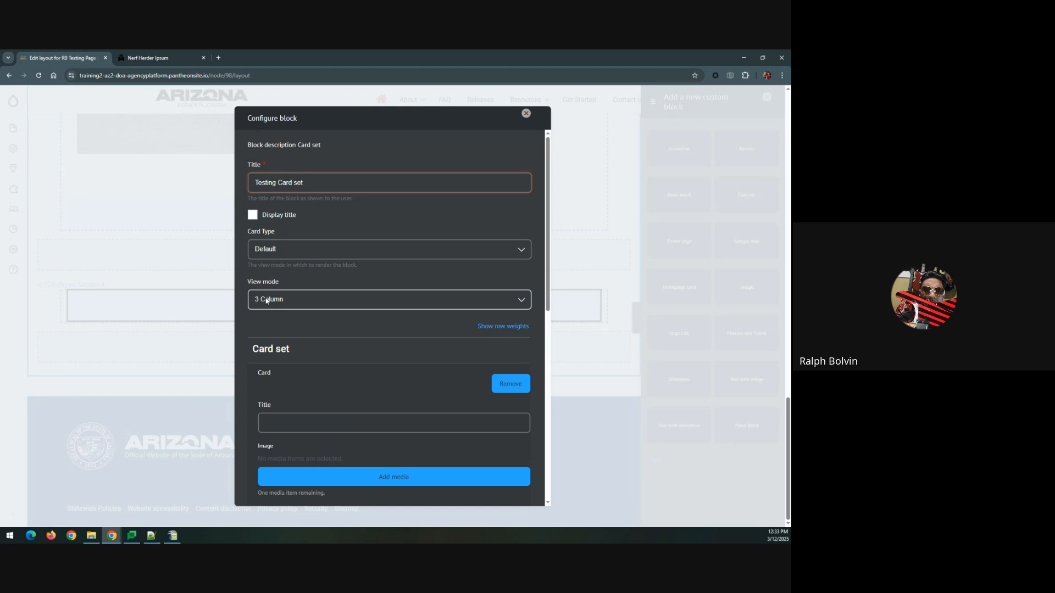
Step: Title the first card in the set "Test Card 1"
scroll(266, 300, down, 2)
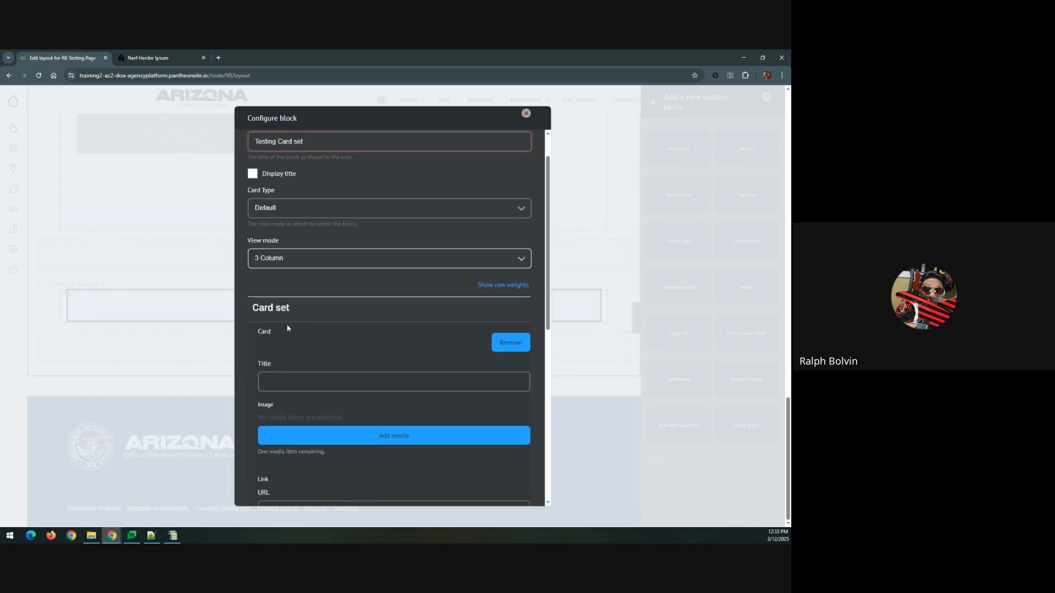
click(289, 302)
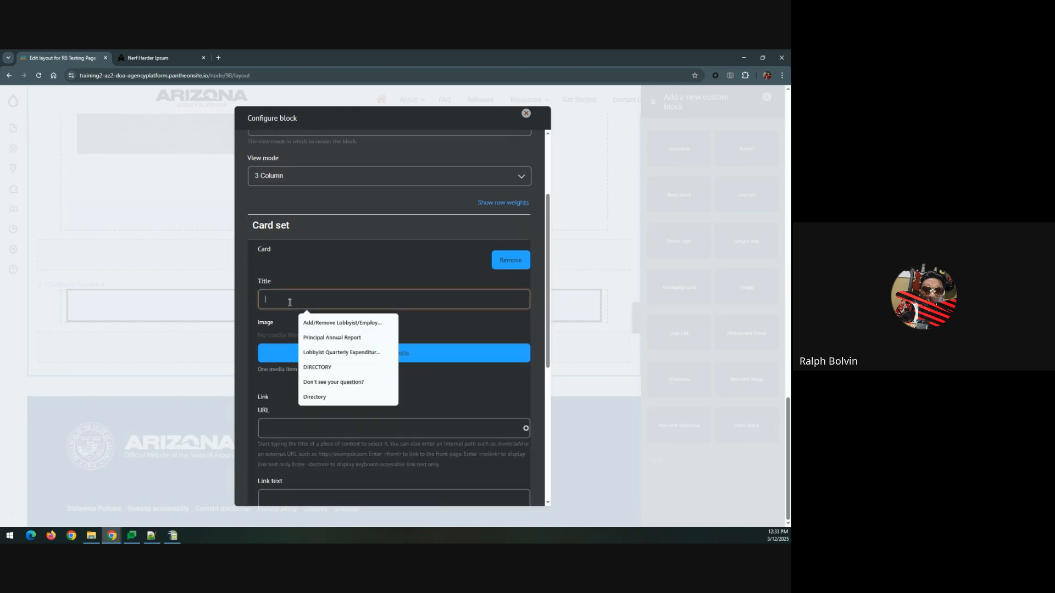
text(Tst Card 1)
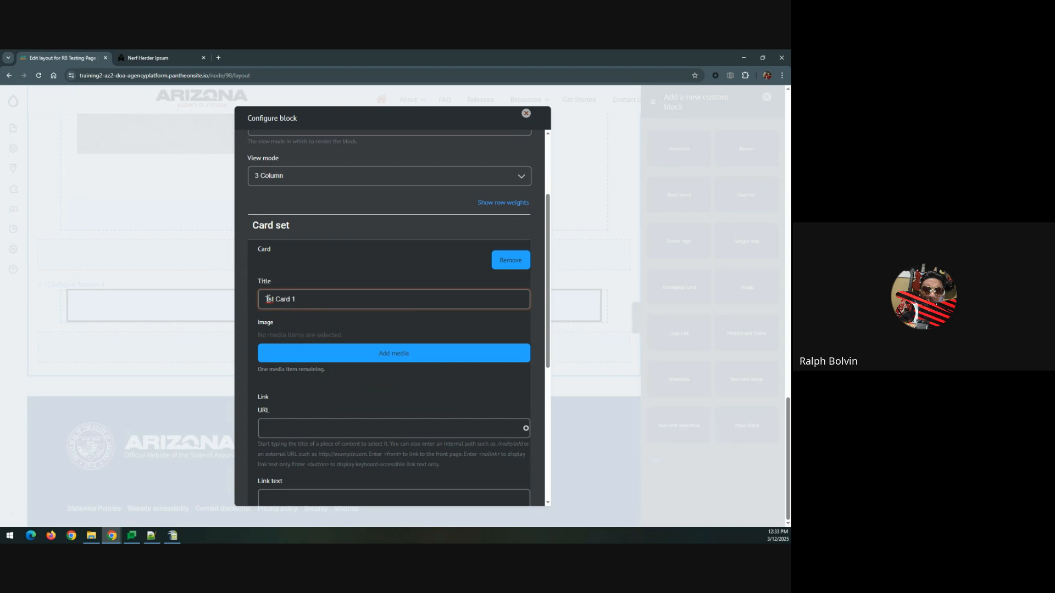
click(268, 300)
text(e)
Step: Insert LondonBridge.jpg from the media library as the image of Test Card 1
scroll(274, 302, down, 1)
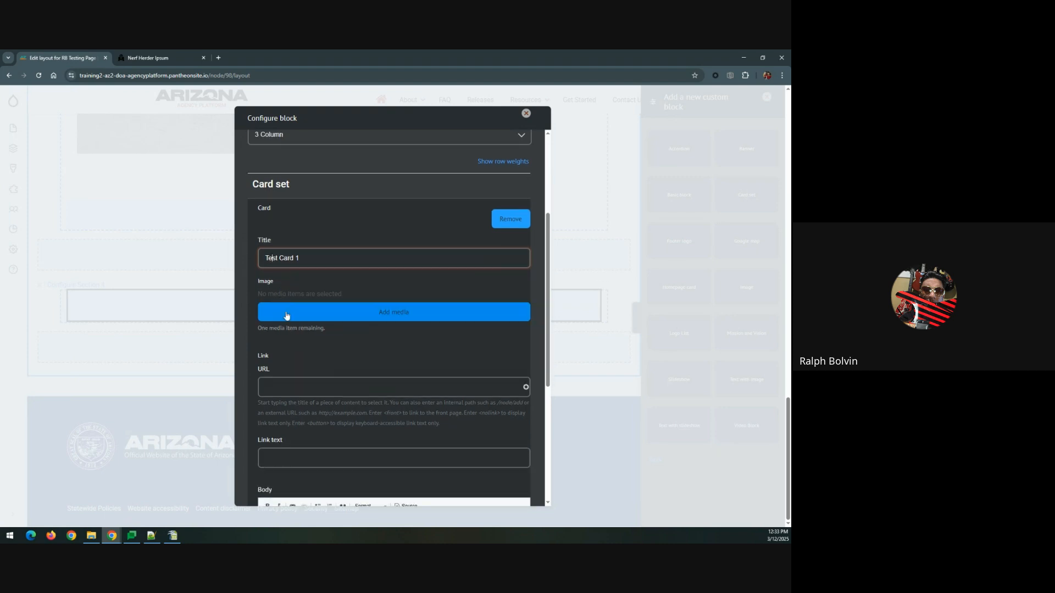
click(286, 315)
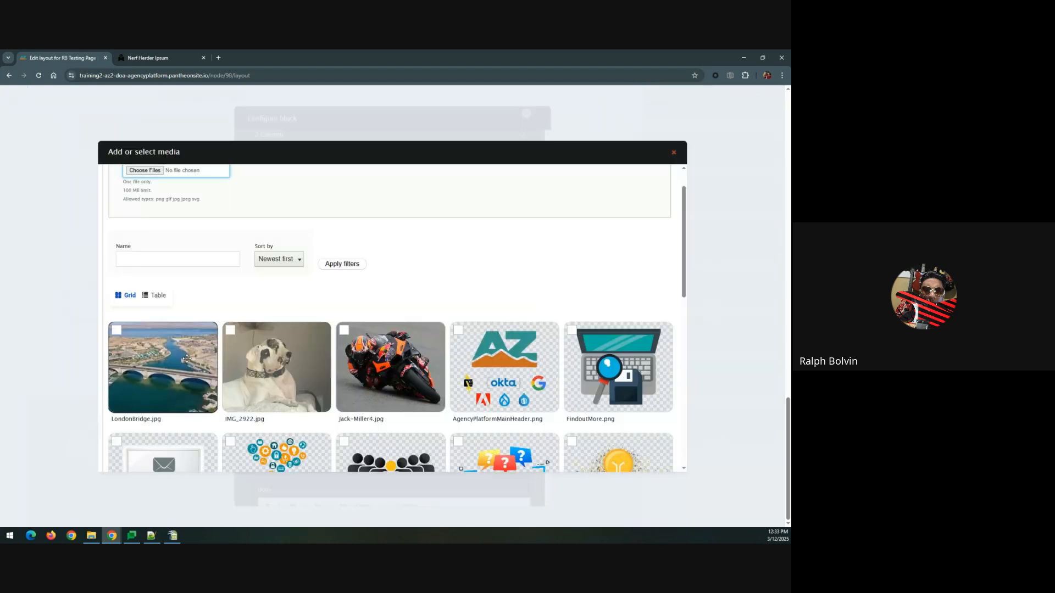
click(185, 357)
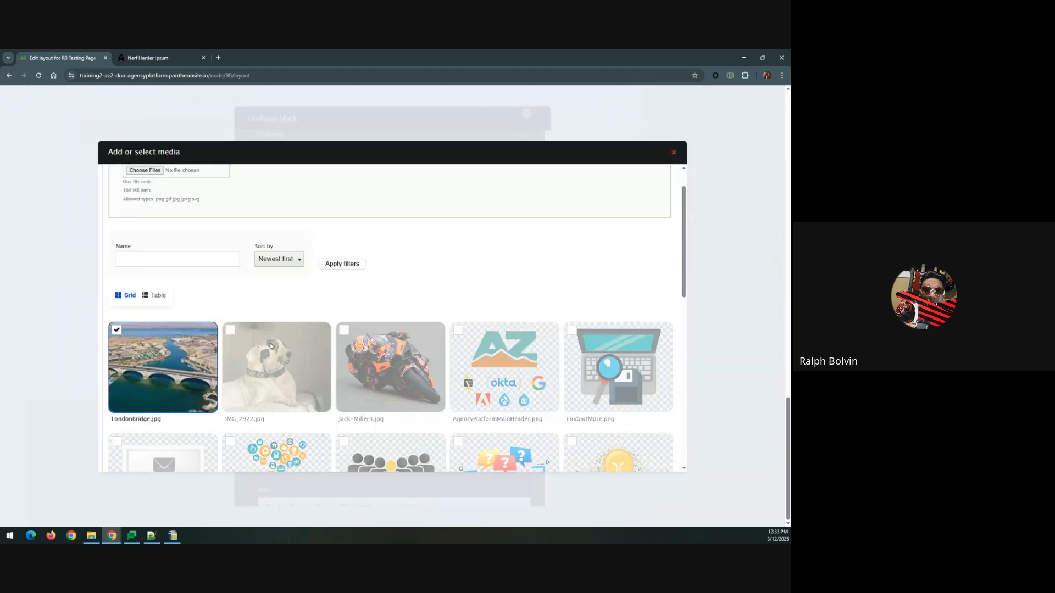
scroll(555, 416, down, 8)
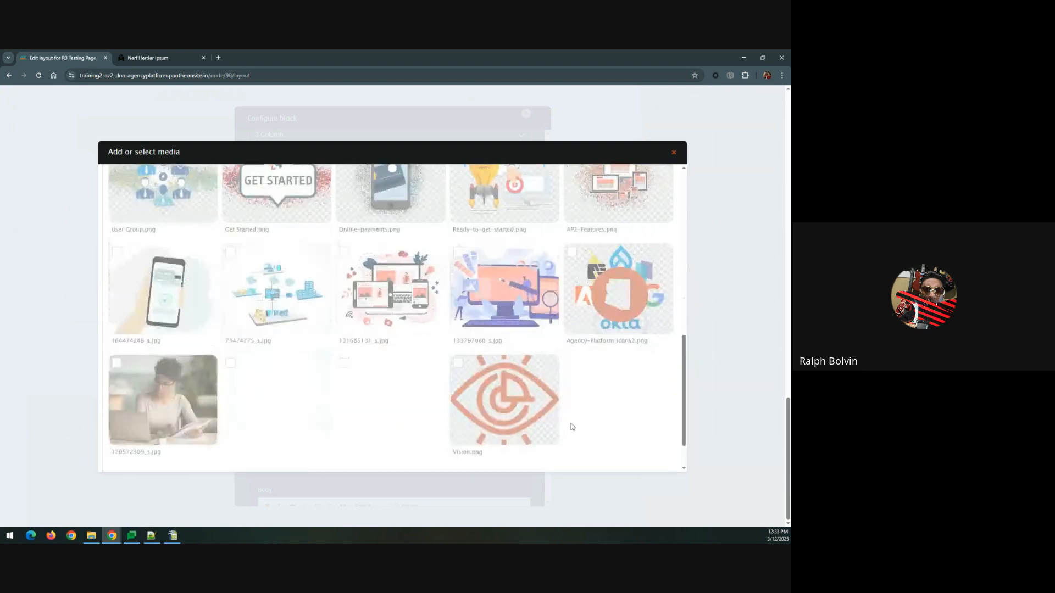
click(637, 433)
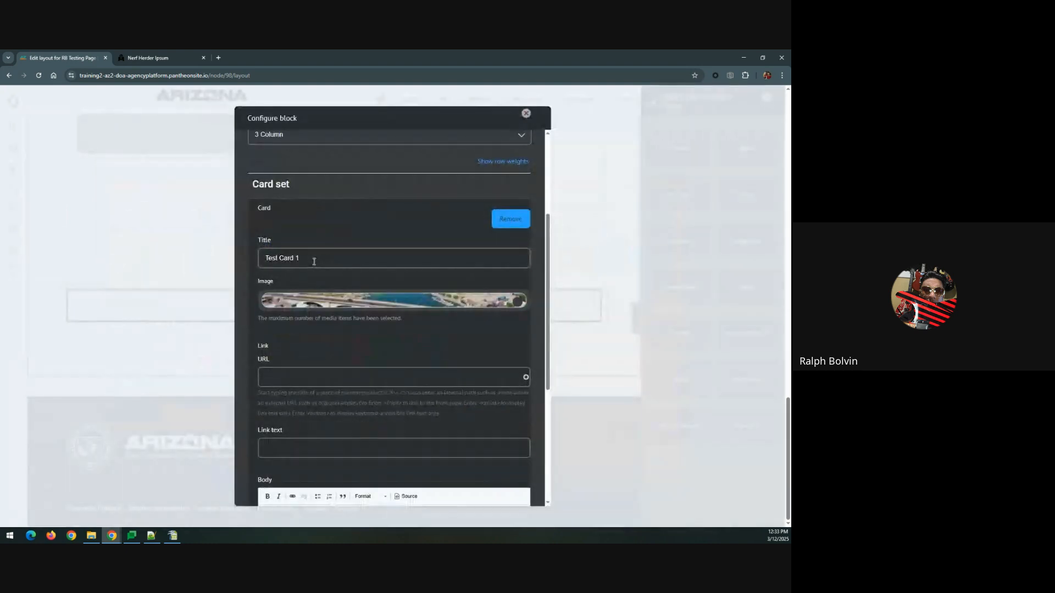
Step: Ready the Body of Test Card 1 for text, and copy the first placeholder paragraph from the Nerf Herder Ipsum page
scroll(325, 321, down, 2)
scroll(325, 321, down, 2)
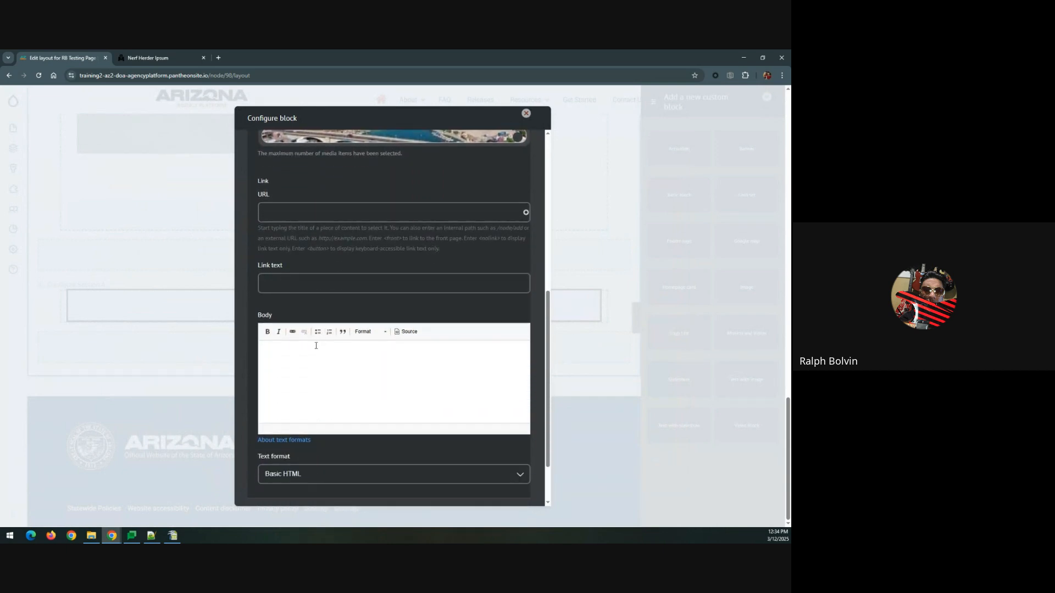
scroll(316, 347, down, 1)
click(315, 333)
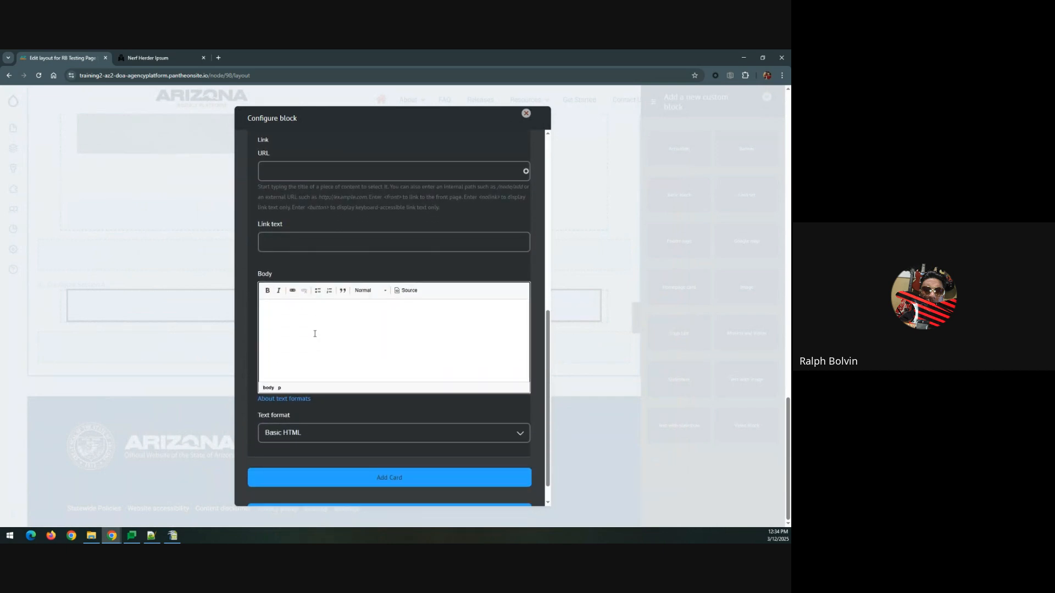
click(147, 58)
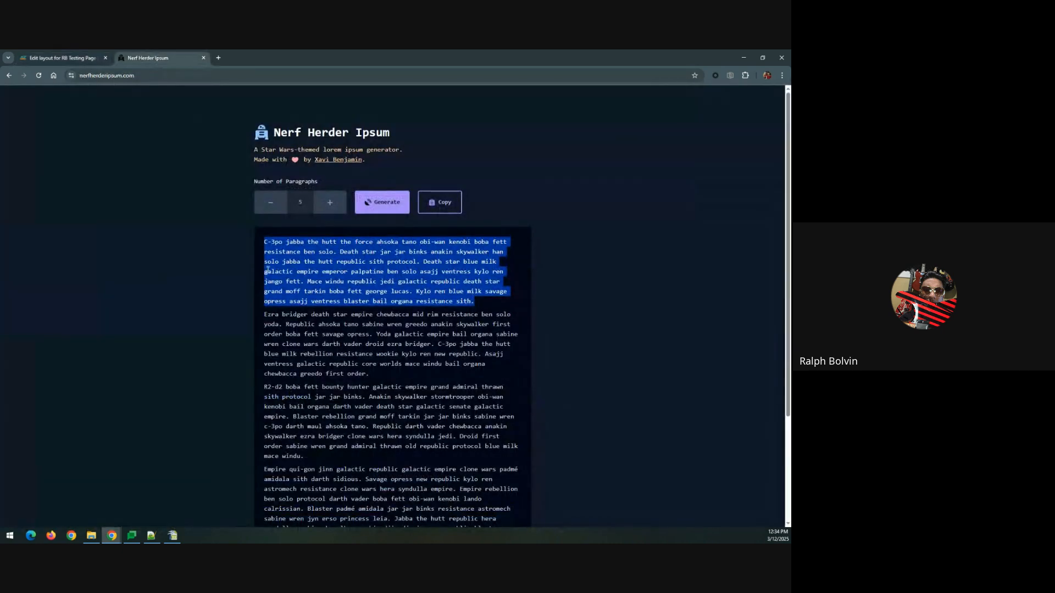
click(283, 272)
drag(288, 269, 255, 238)
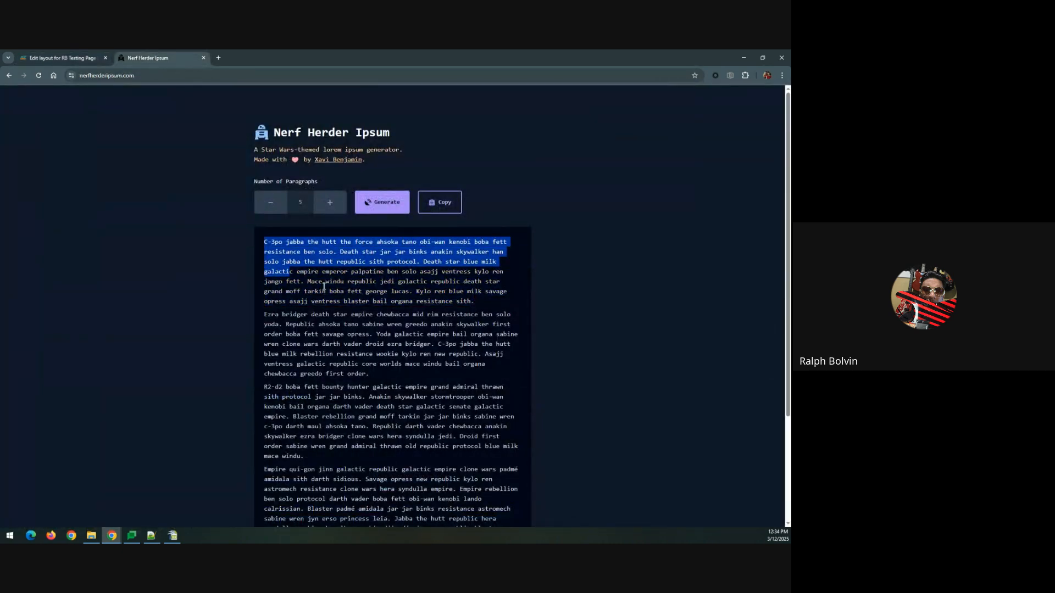
drag(481, 301, 259, 237)
key(ctrl+c)
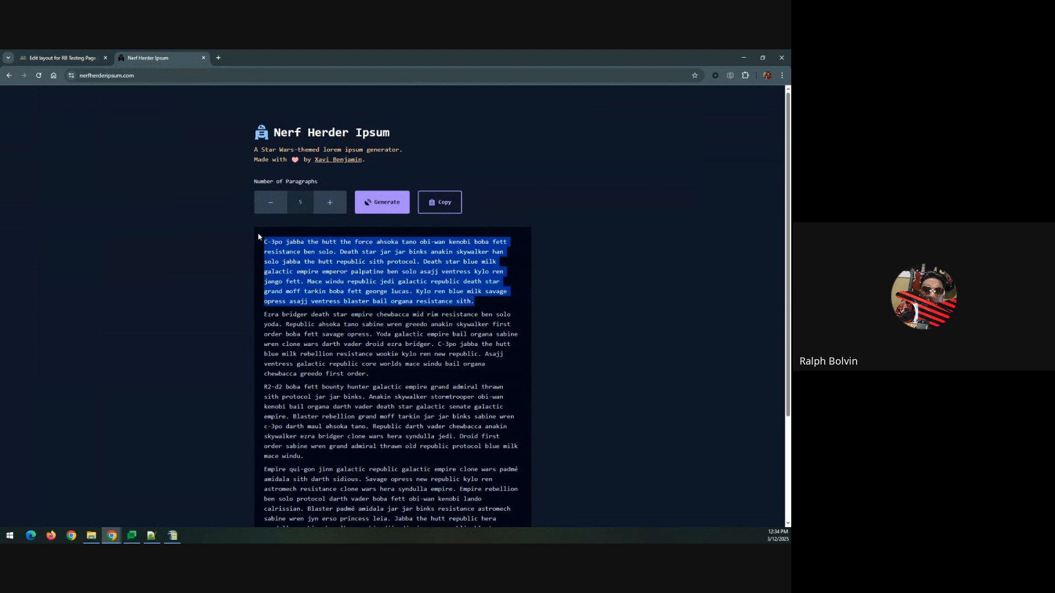
Step: Back in the page layout, paste the paragraph into Test Card 1's Body and cut it down to its first sentence
click(61, 57)
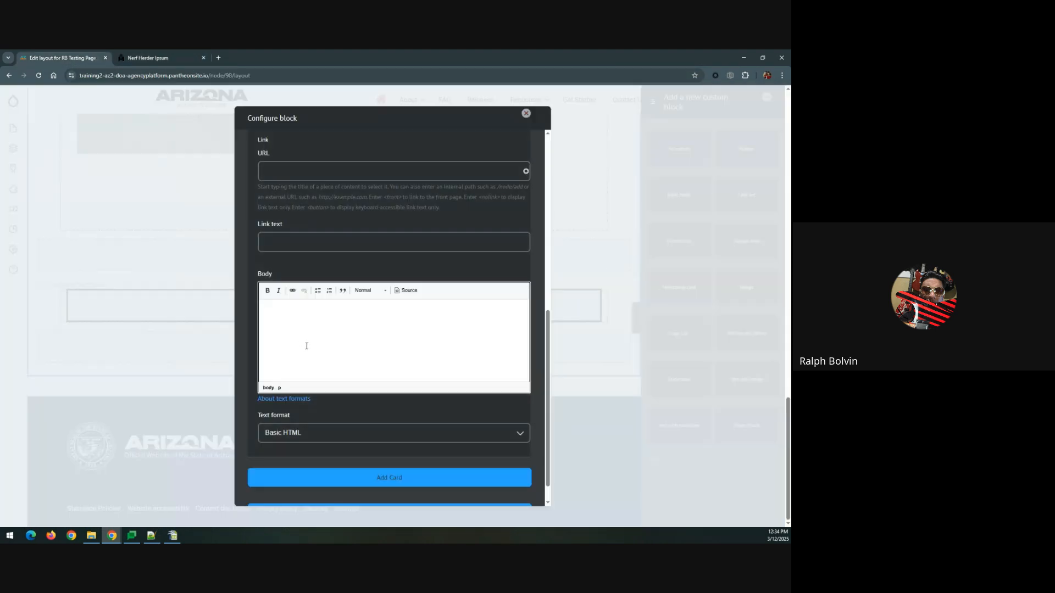
key(ctrl+v)
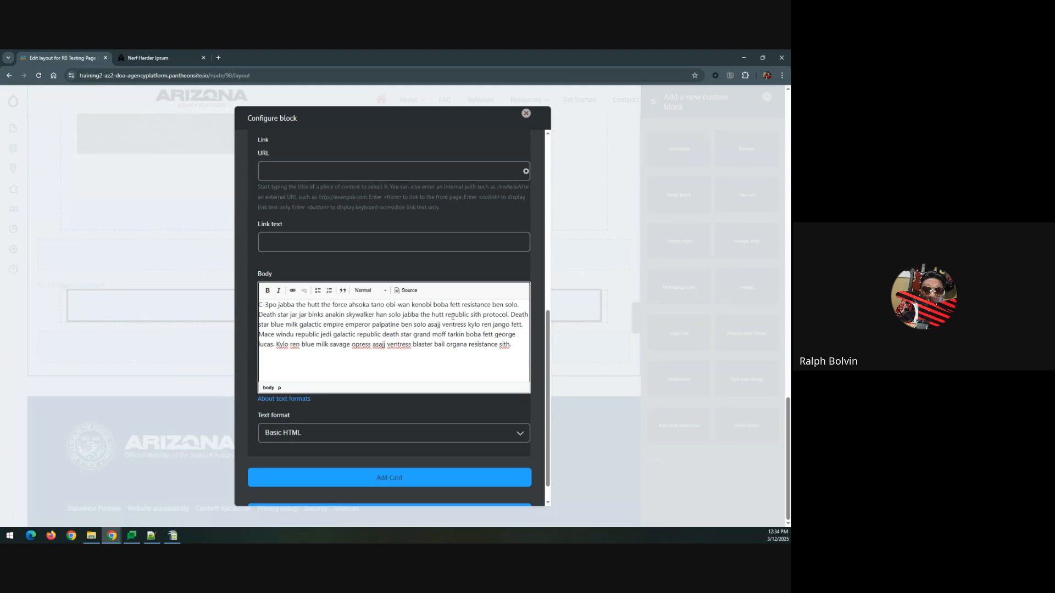
drag(524, 308, 530, 440)
key(BackSpace)
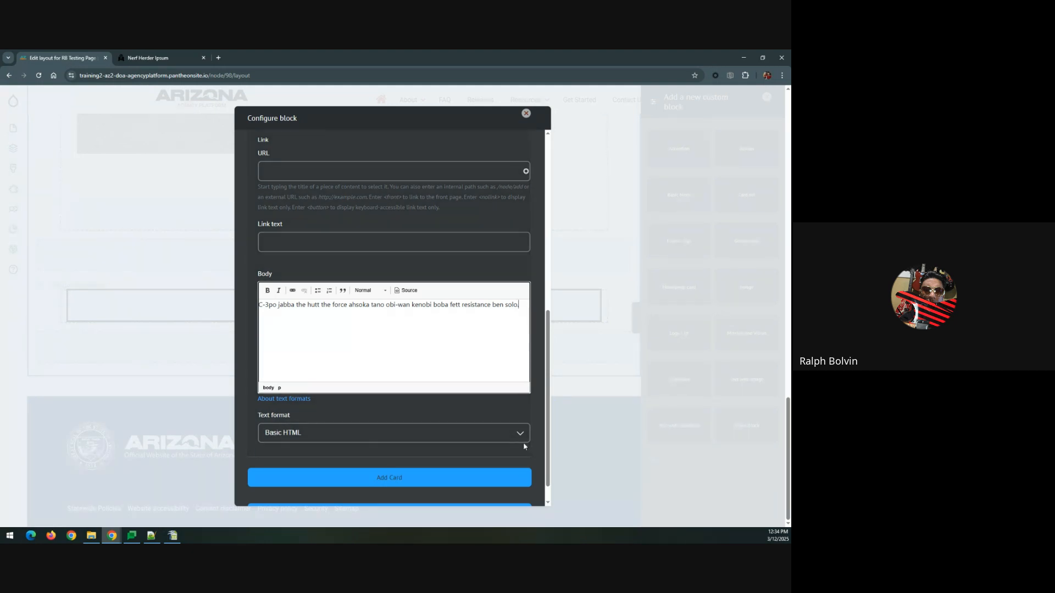
Step: Add a second card to the card set below Test Card 1
scroll(350, 412, down, 1)
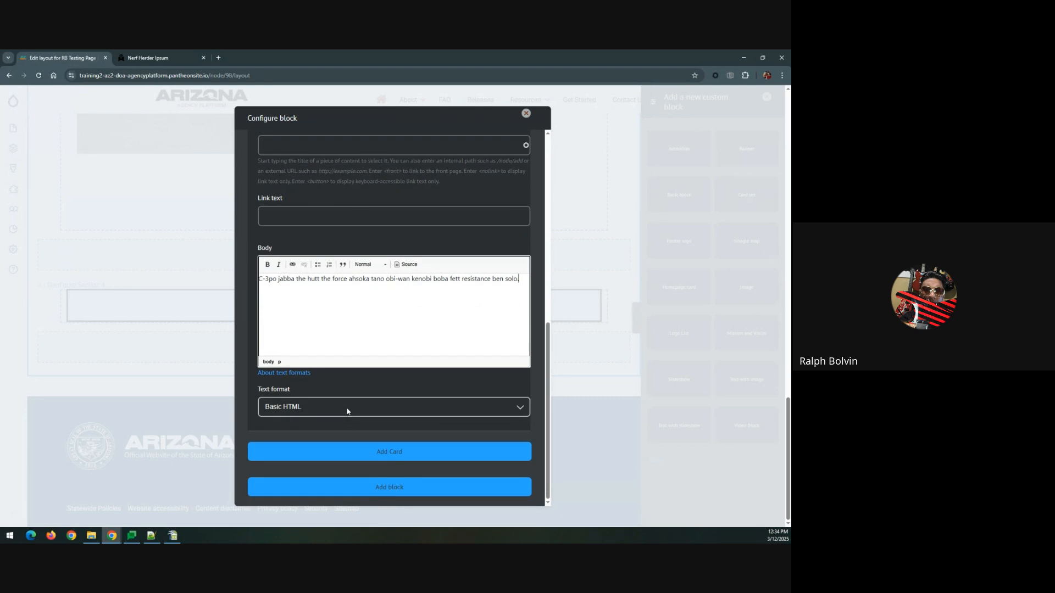
click(345, 449)
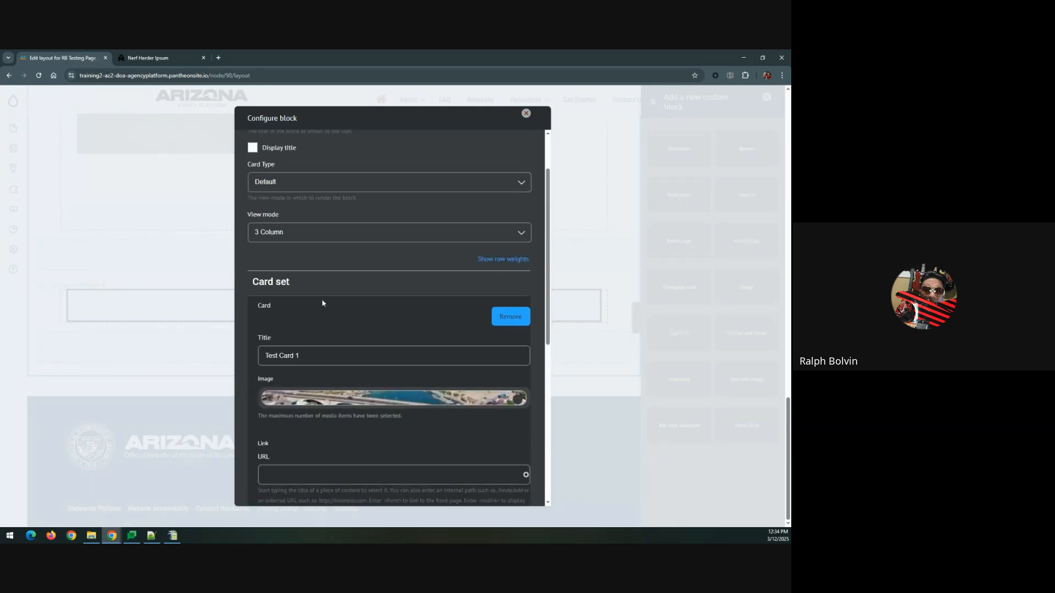
scroll(322, 303, down, 3)
scroll(323, 302, down, 3)
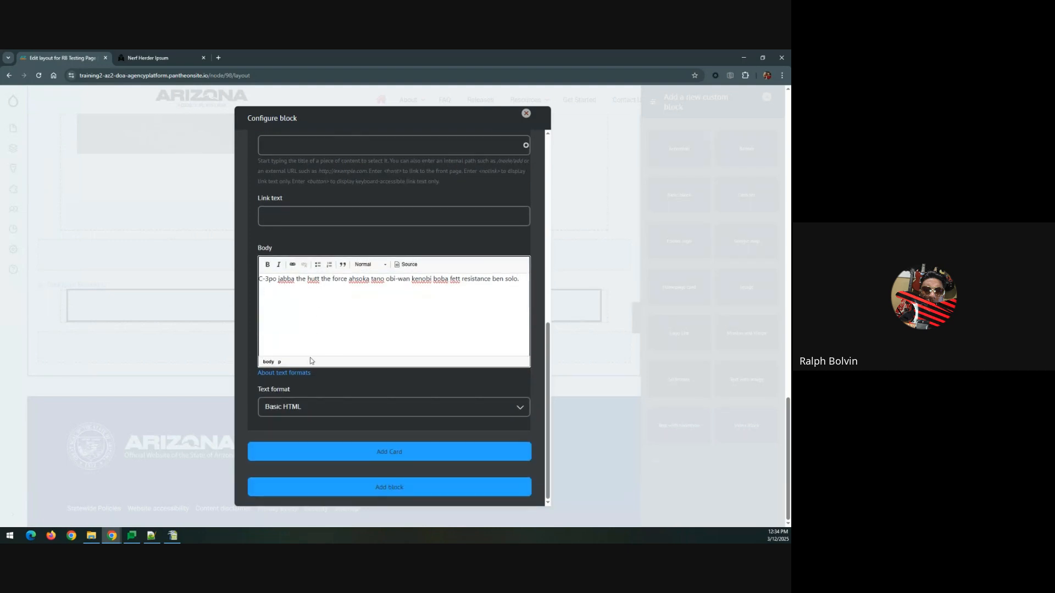
click(318, 445)
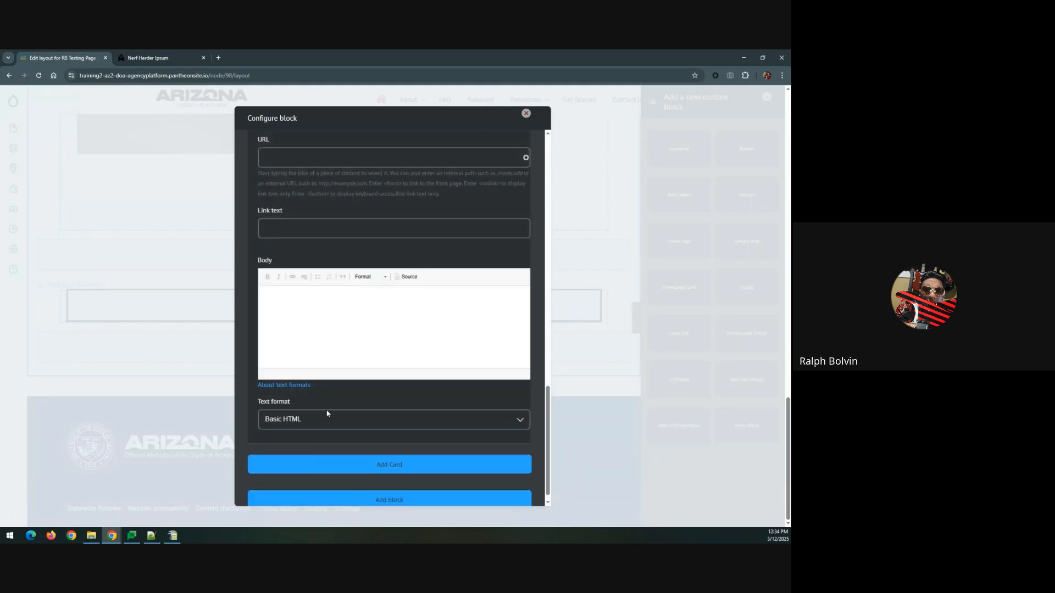
Step: Title the second card "Test Card 2"
scroll(309, 301, up, 4)
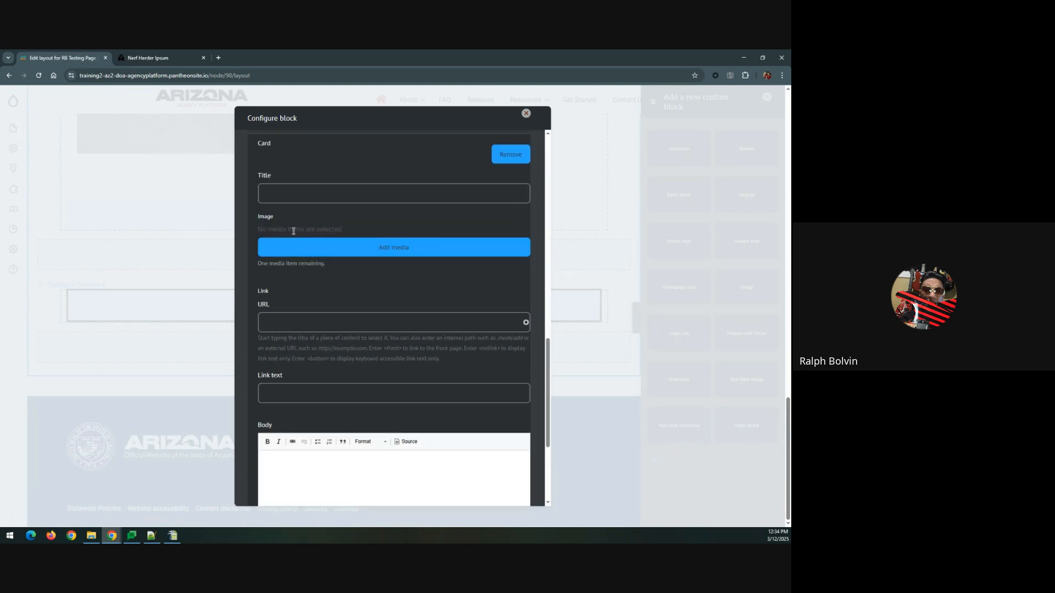
click(292, 228)
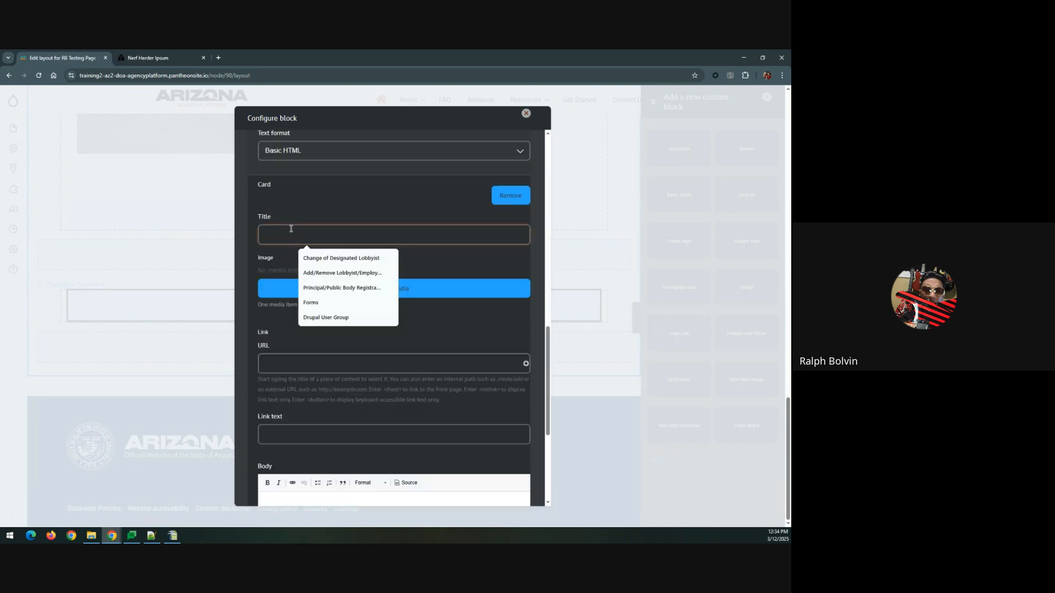
text(Test Card 2)
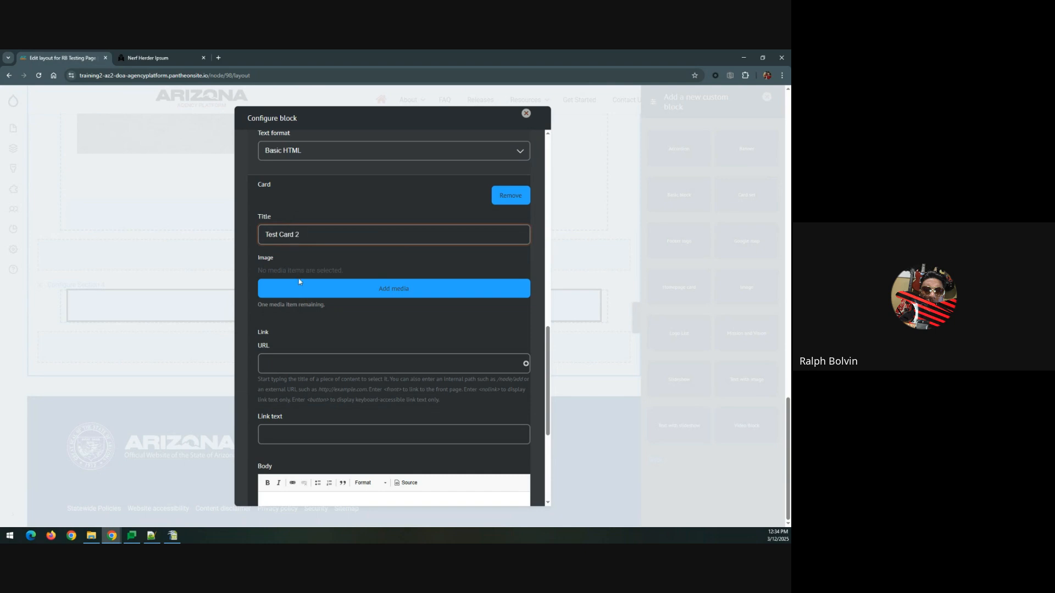
Step: Insert IMG_2922.jpg from the media library as the image of Test Card 2
click(330, 293)
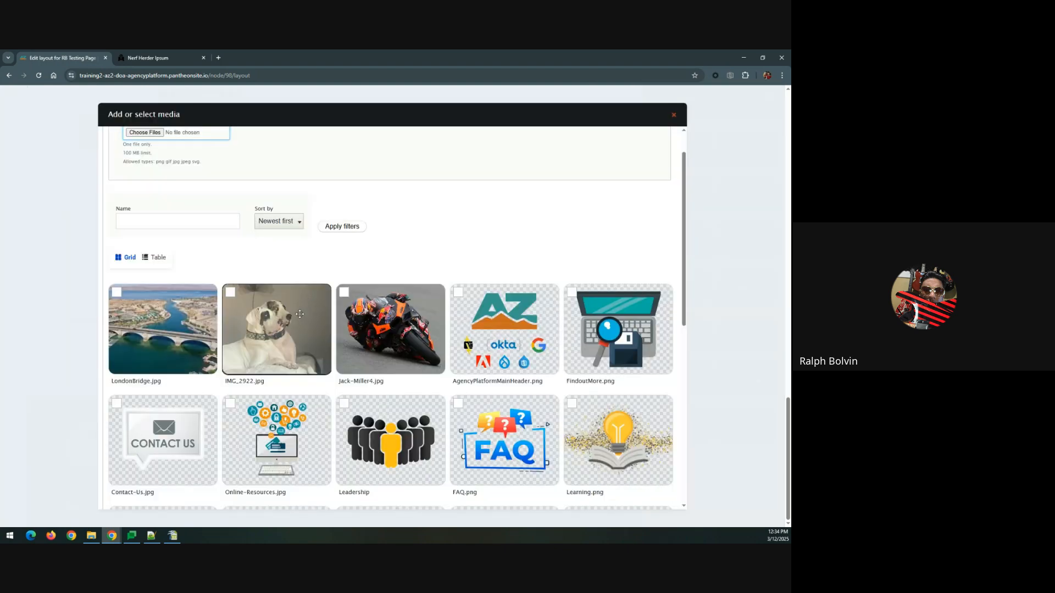
click(305, 312)
scroll(489, 385, down, 5)
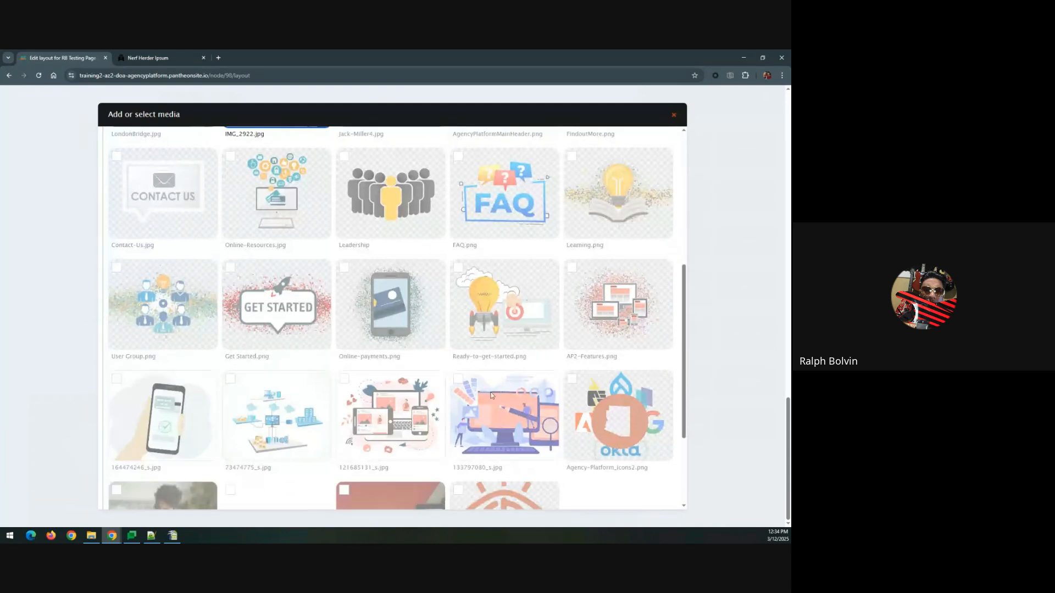
scroll(562, 423, down, 3)
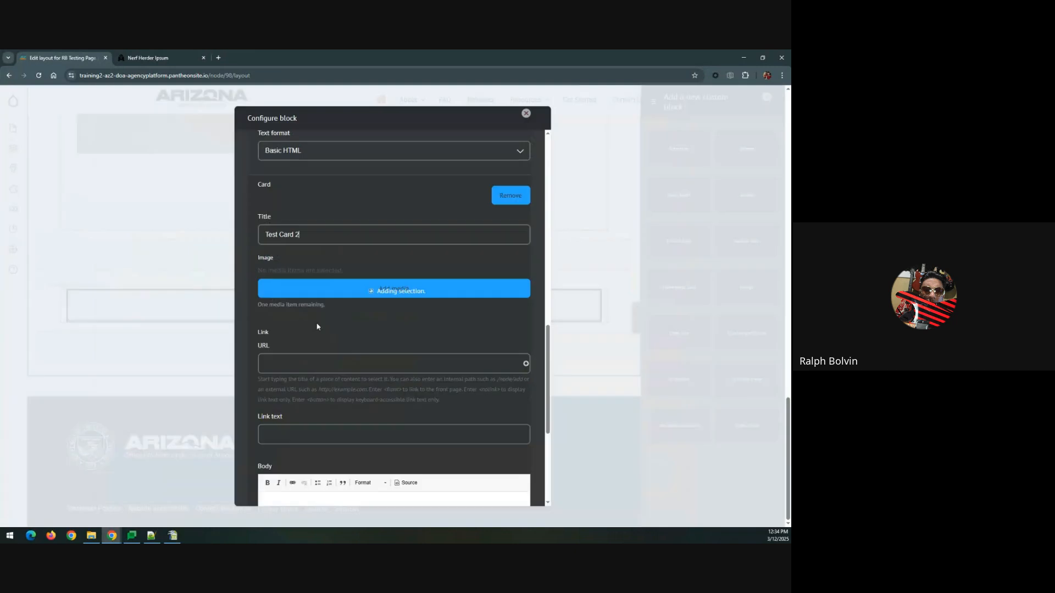
Step: Paste the "C-3po jabba the hutt" paragraph into Test Card 2's Body and keep only its first two sentences, ending at "sith protocol."
scroll(317, 327, down, 1)
click(313, 330)
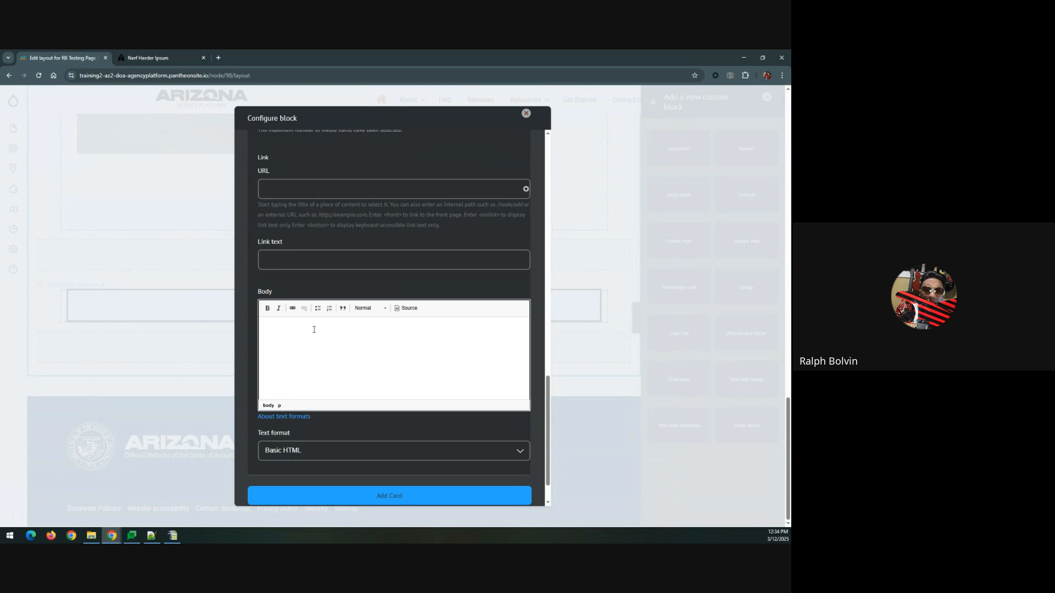
text(C-3po jabba the hutt the force ahsoka tano obi-wan kenobi boba fett resistance ben solo. Death star jar jar binks anakin skywalker han solo jabba the hutt republic sith protocol. Death star blue milk galactic empire emperor palpatine ben solo asajj ventress kylo ren jango fett. Mace windu republic jedi galactic republic death star grand moff tarkin boba fett george lucas. Kylo ren blue milk savage opress asajj ventress blaster bail organa resistance sith.)
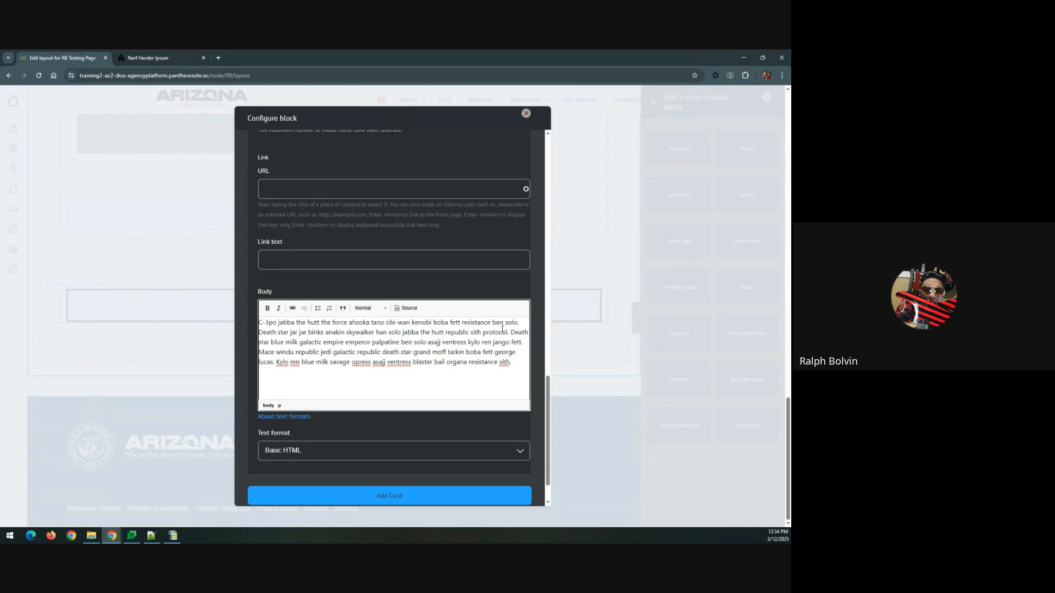
drag(512, 332, 514, 364)
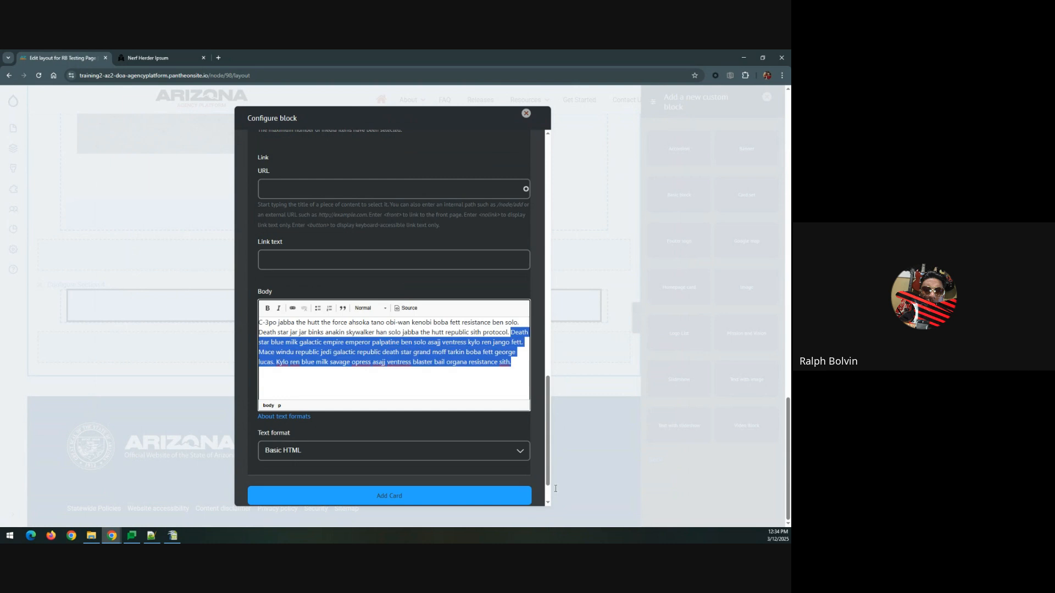
scroll(341, 370, down, 1)
key(BackSpace)
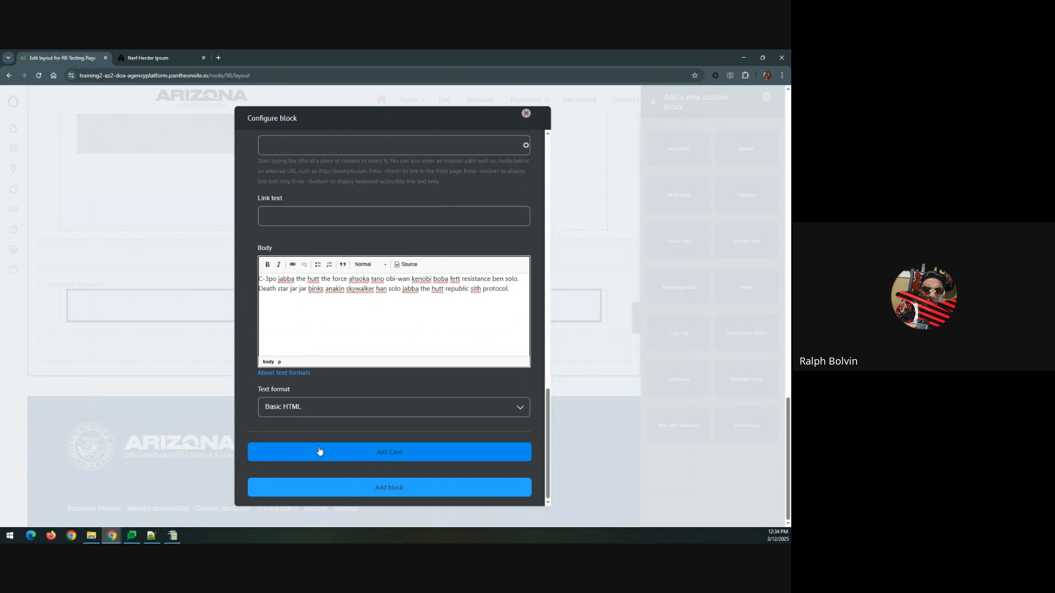
Step: Add a third card to the card set below Test Card 2 and title it "Test Card 3"
click(321, 448)
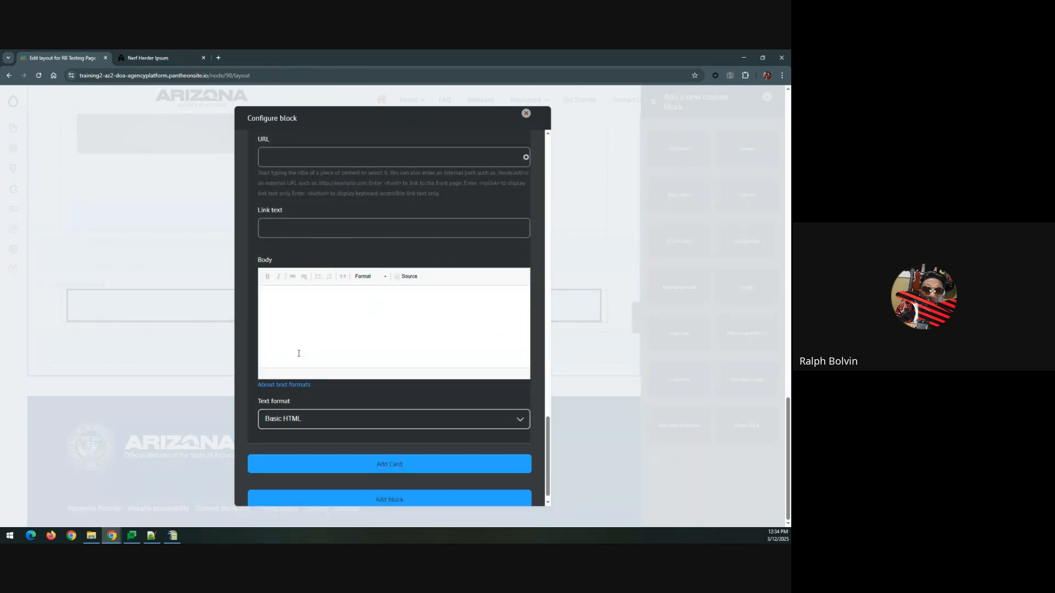
scroll(297, 300, up, 2)
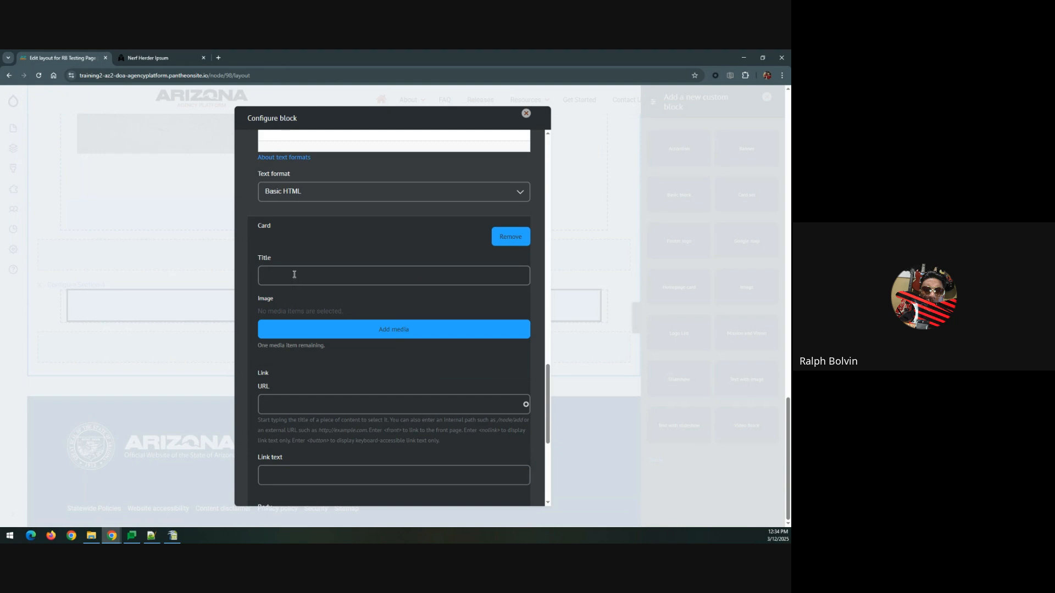
click(295, 274)
text(Test Card)
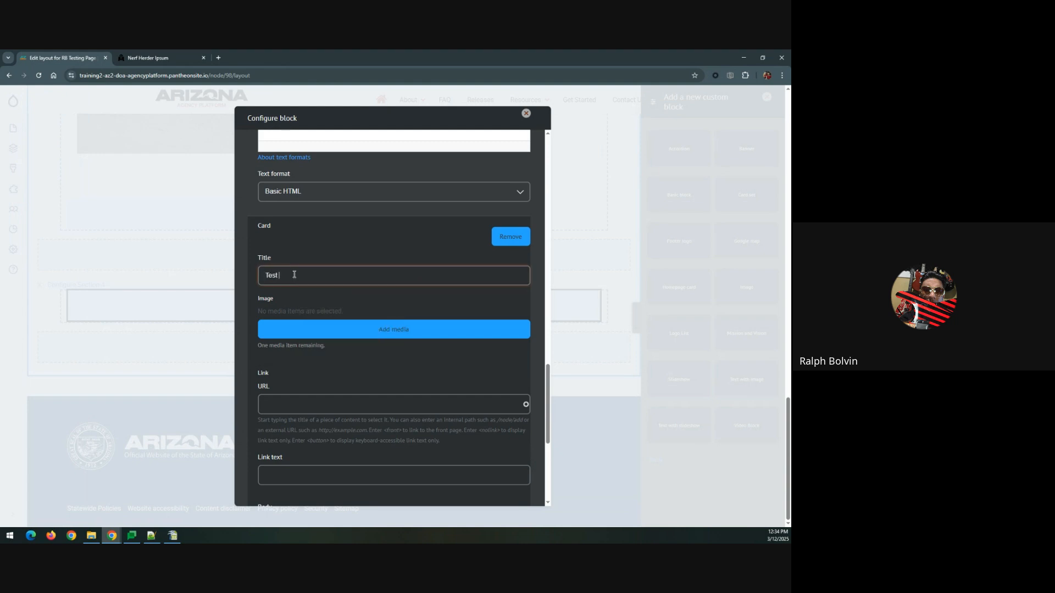
text( 3)
Step: Select Jack-Miller4.jpg from the media library as the image of Test Card 3
click(316, 337)
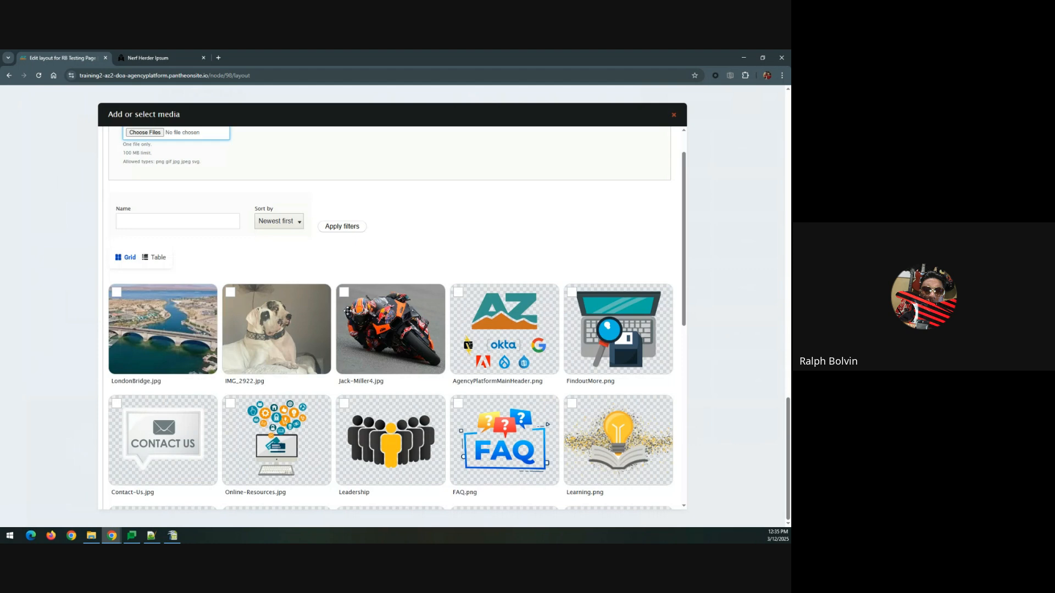
click(363, 318)
scroll(363, 317, down, 7)
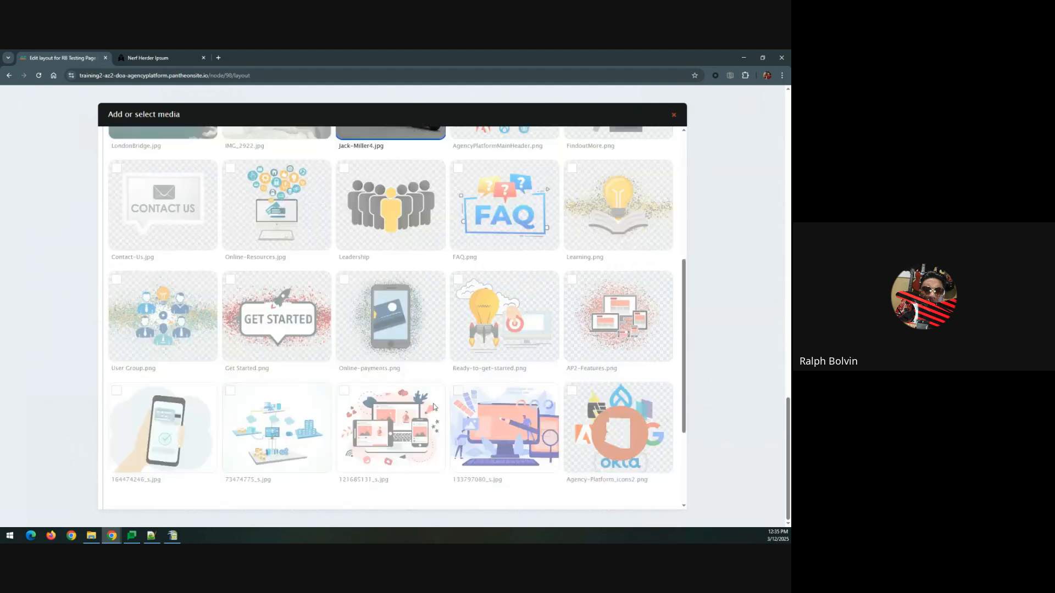
Step: Insert the selected Jack-Miller4.jpg as Test Card 3's image and fill the card's body with the placeholder paragraph beginning "C-3po jabba the hutt"
click(623, 472)
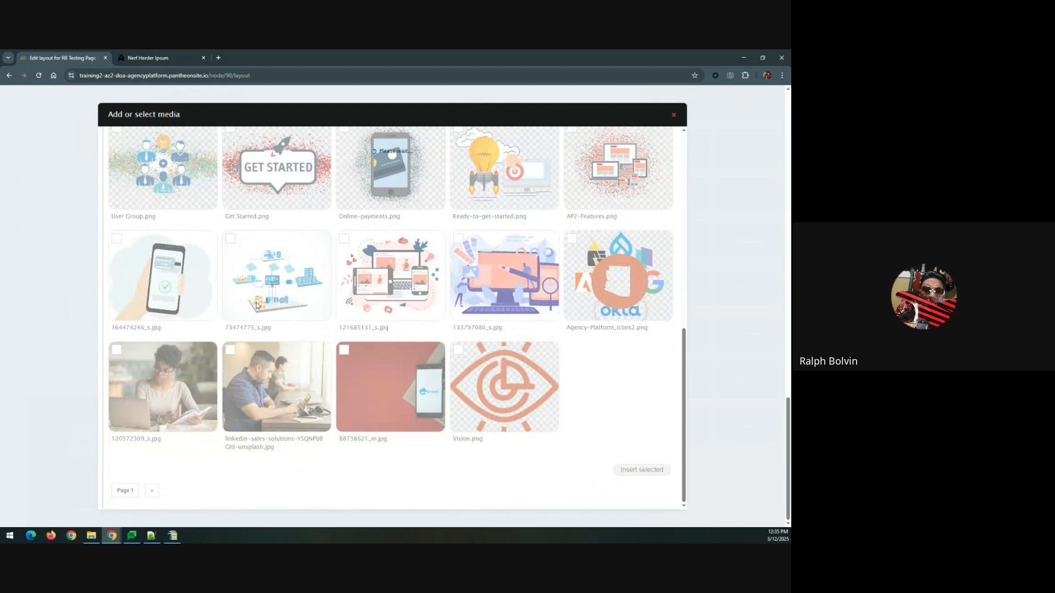
scroll(280, 323, down, 1)
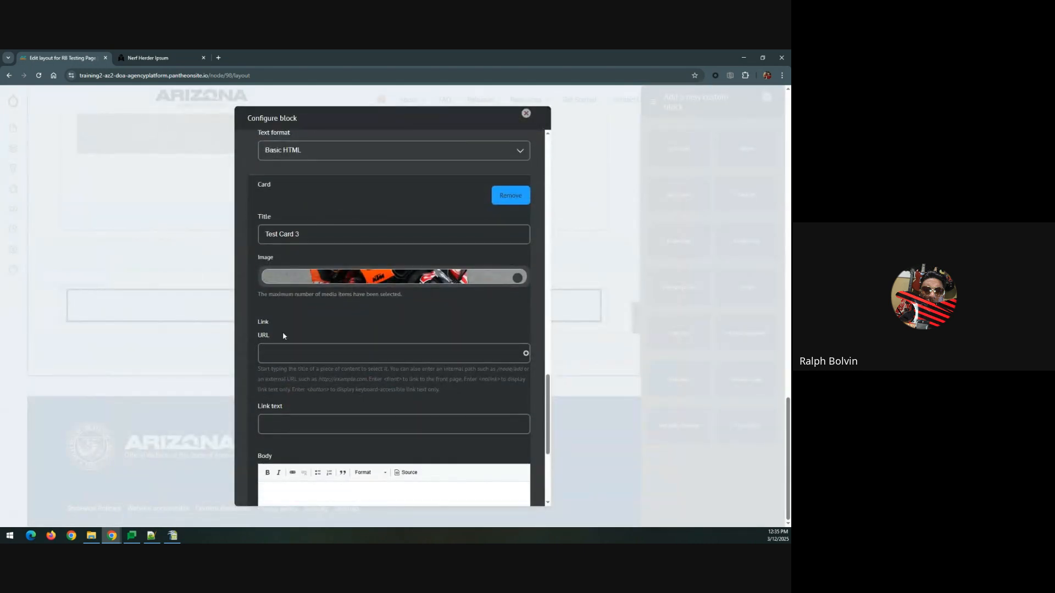
scroll(282, 344, down, 3)
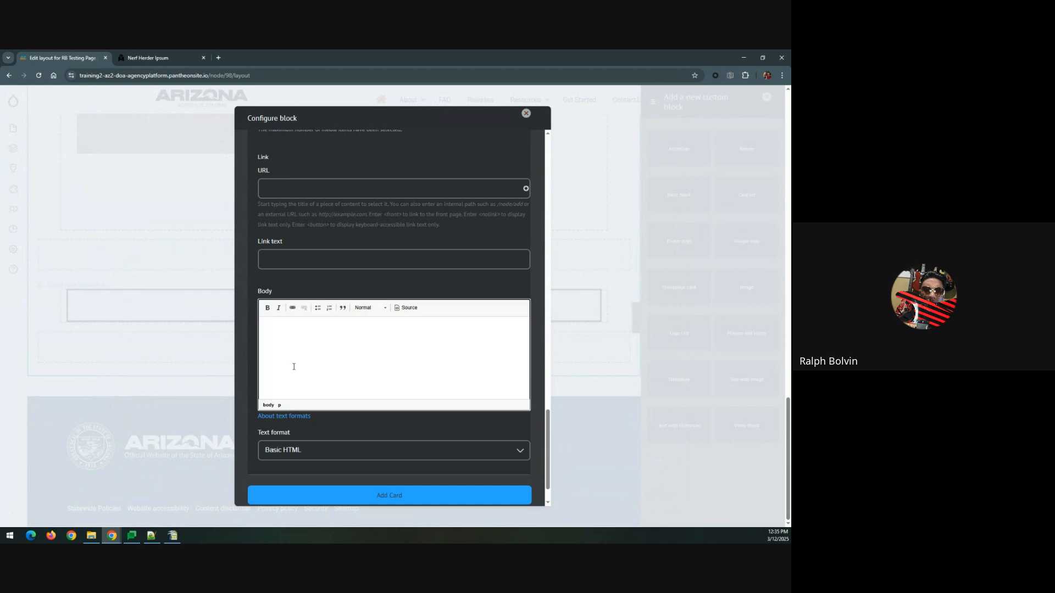
click(294, 367)
text(C-3po jabba the hutt the force ahsoka tano obi-wan kenobi boba fett resistance ben solo. Death star jar jar binks anakin skywalker han solo jabba the hutt republic sith protocol. Death star blue milk galactic empire emperor palpatine ben solo asajj ventress kylo ren jango fett. Mace windu republic jedi galactic republic death star grand moff tarkin boba fett george lucas. Kylo ren blue milk savage opress asajj ventress blaster bail organa resistance sith.)
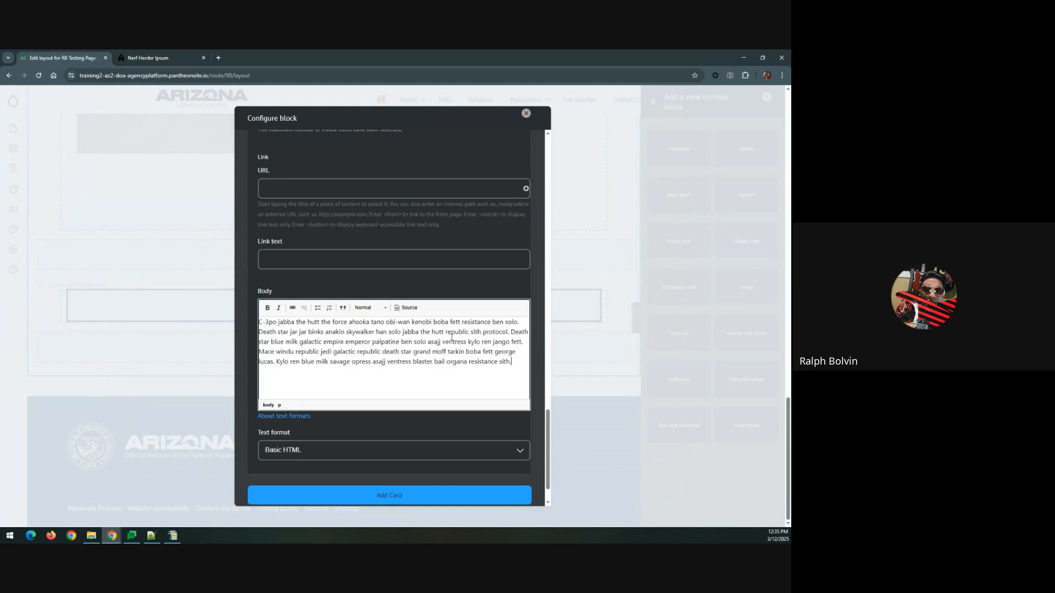
Step: Trim Test Card 3's body to the sentence "Death star blue milk galactic empire emperor palpatine ben solo asajj ventress kylo ren jango fett."
drag(511, 331, 115, 301)
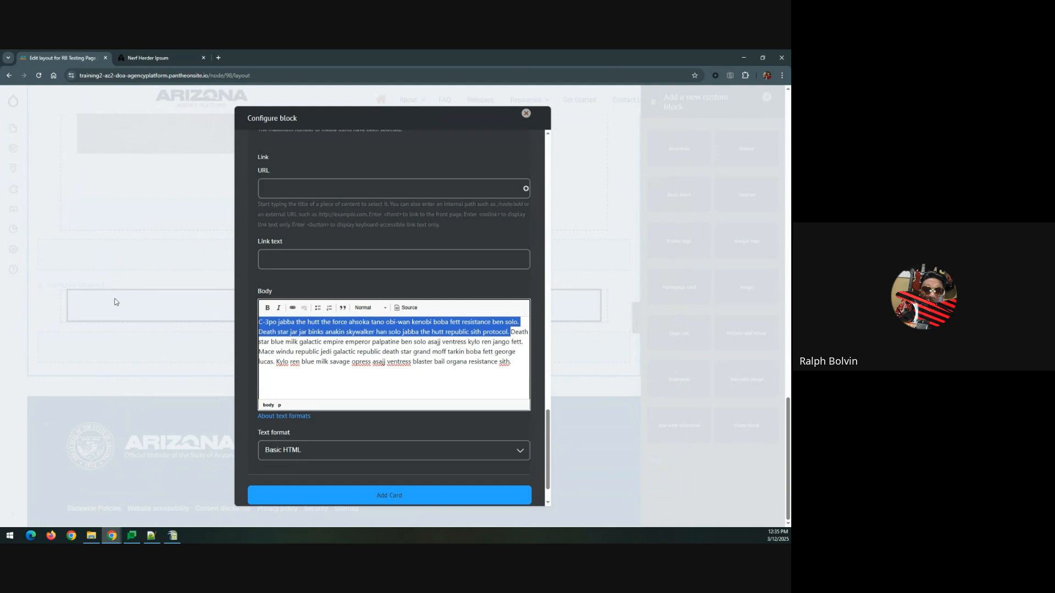
key(Delete)
drag(271, 332, 513, 343)
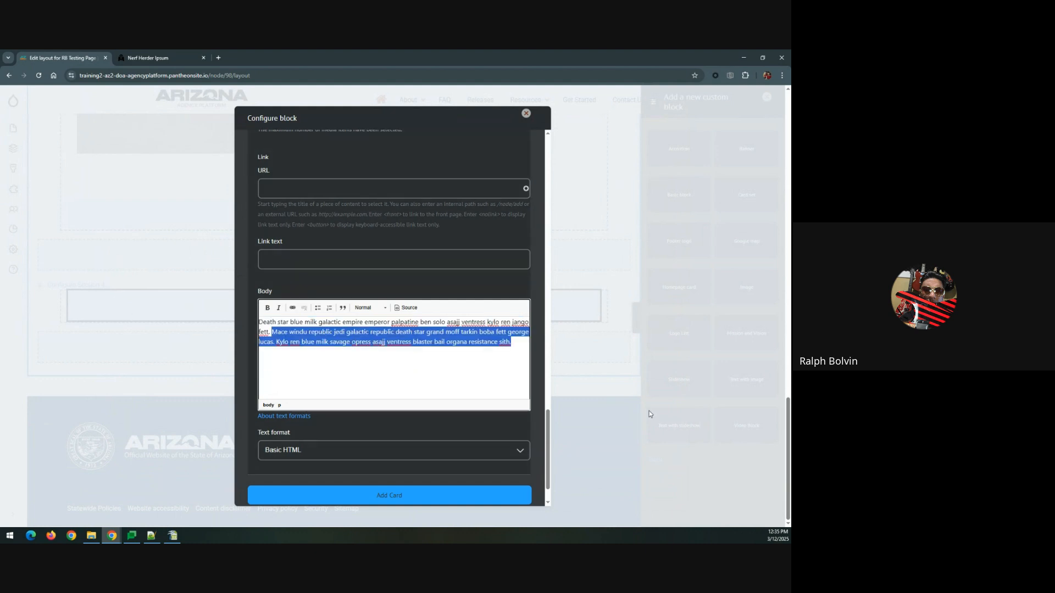
key(Delete)
Step: Check the card set's entries and add the finished card set block to Section 4
scroll(411, 407, down, 1)
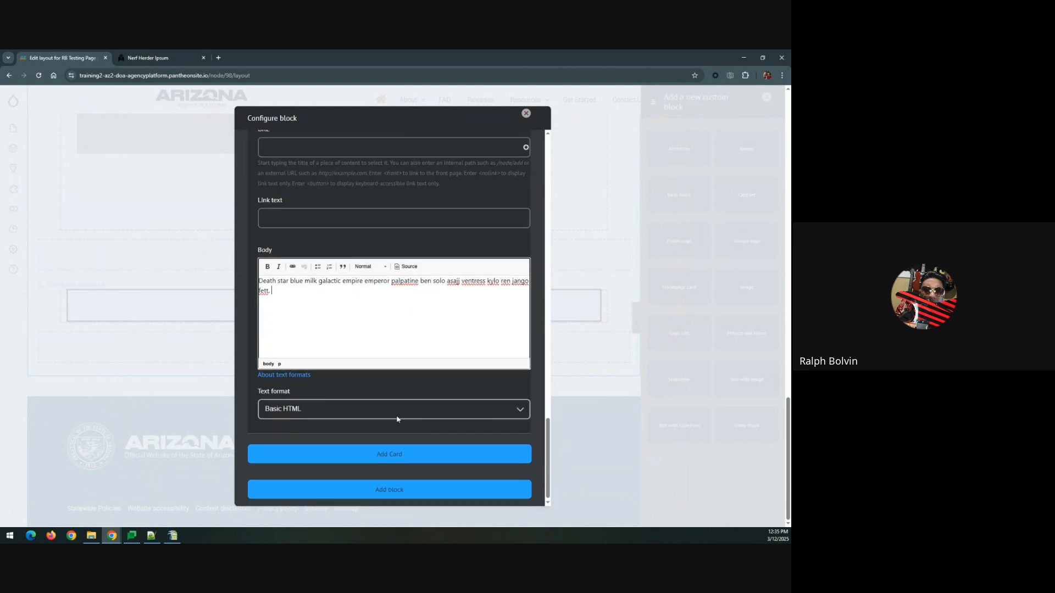
click(386, 454)
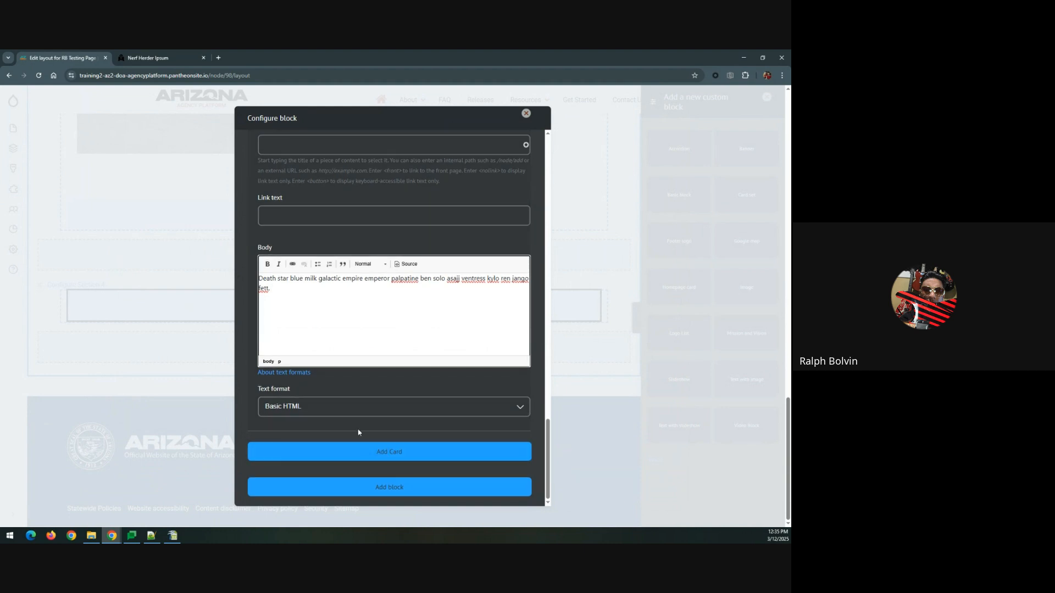
scroll(311, 297, up, 12)
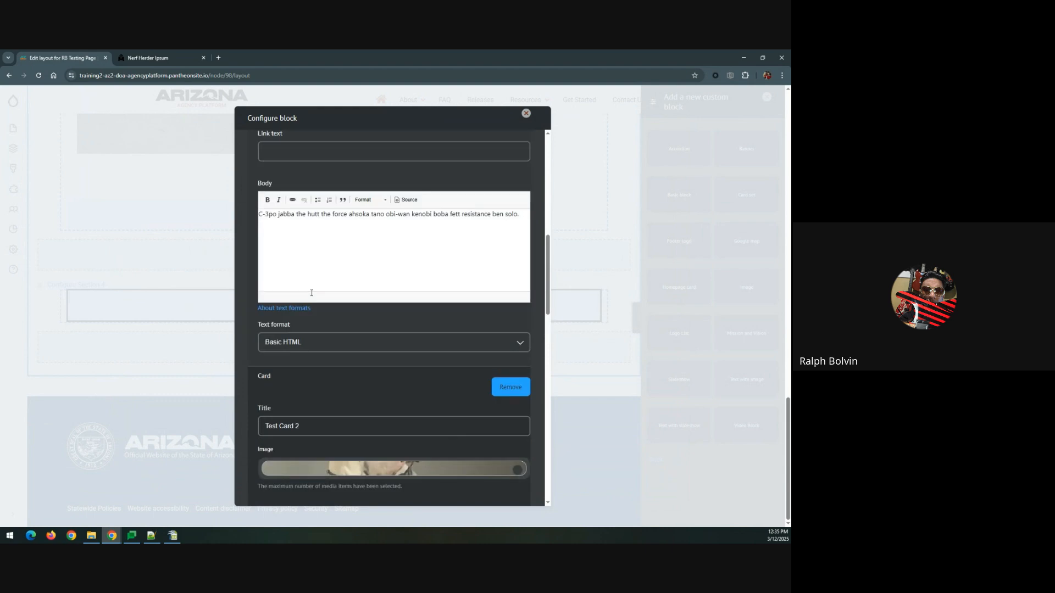
scroll(311, 293, down, 12)
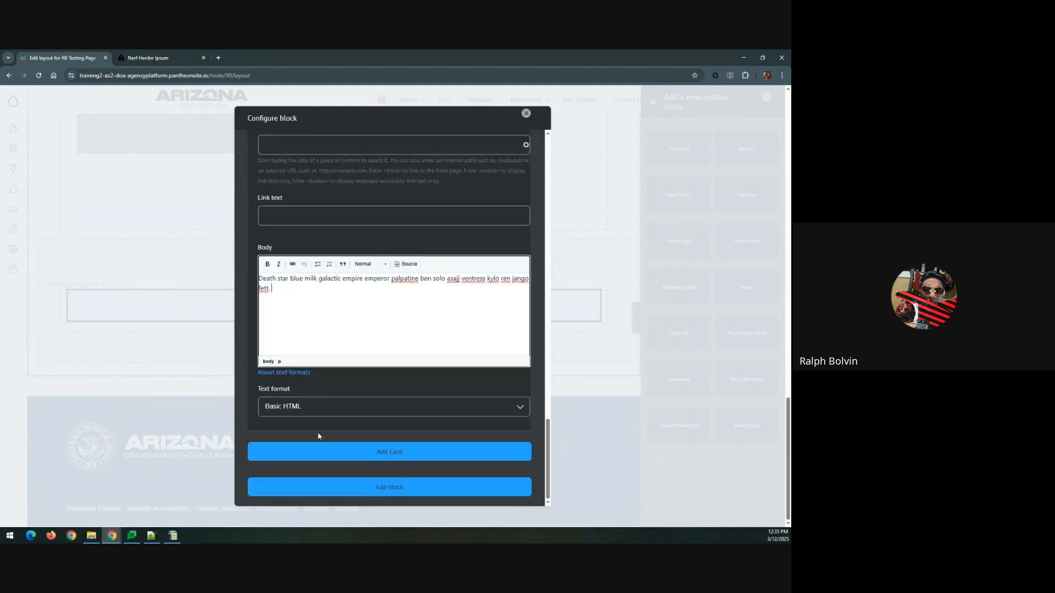
click(336, 487)
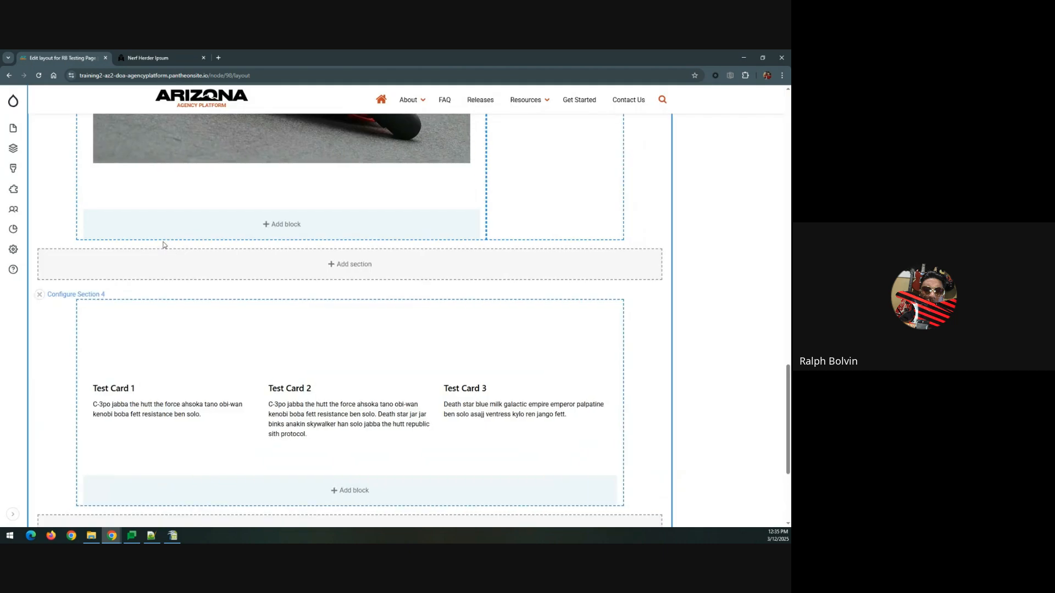
Step: Change the card type of the Testing Card set block in Section 4 to Image action card and update the block
scroll(163, 245, down, 1)
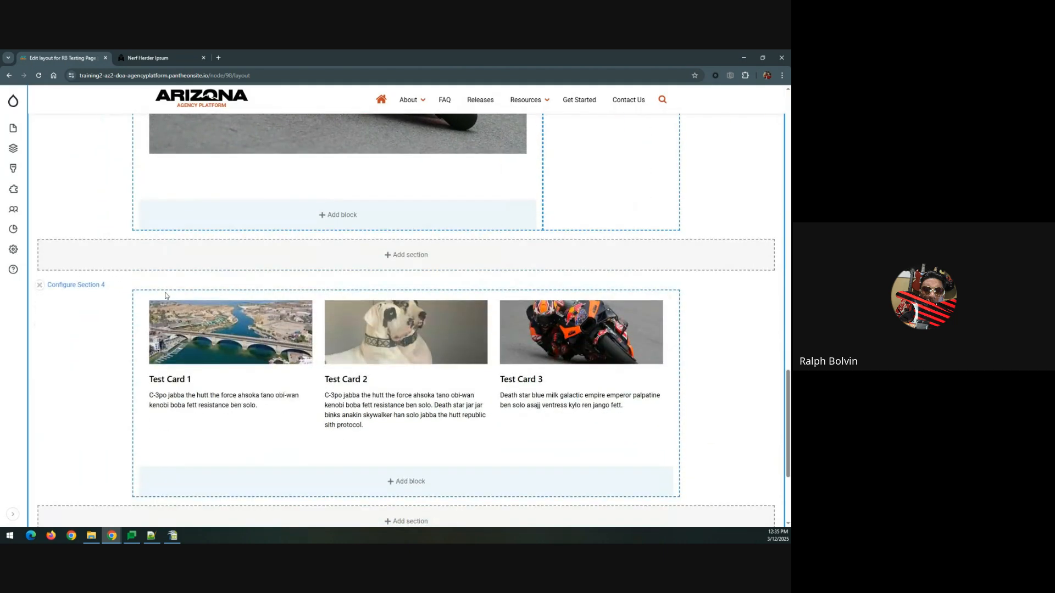
scroll(154, 307, down, 1)
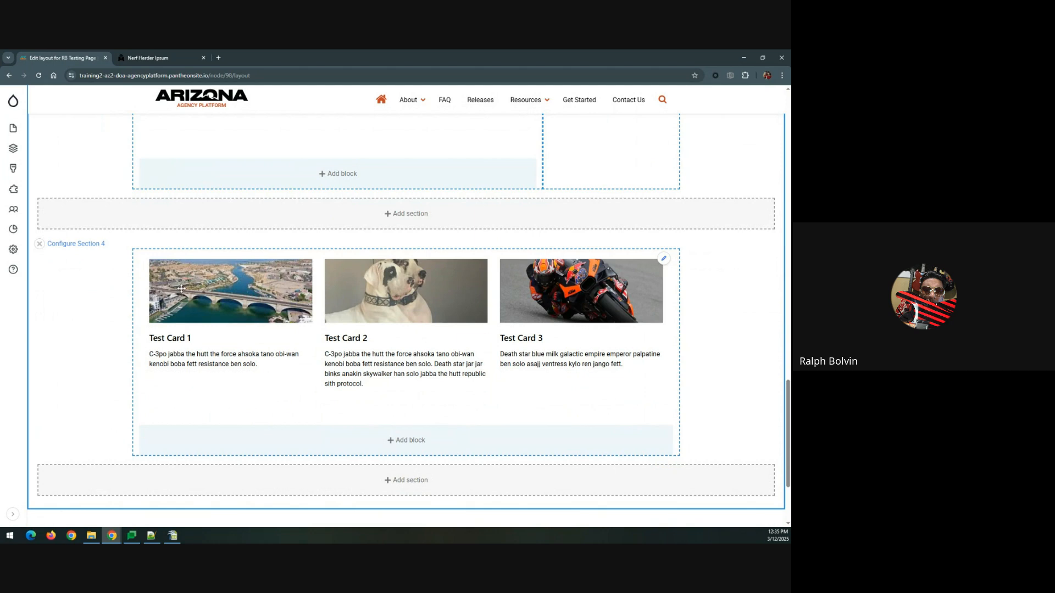
click(664, 259)
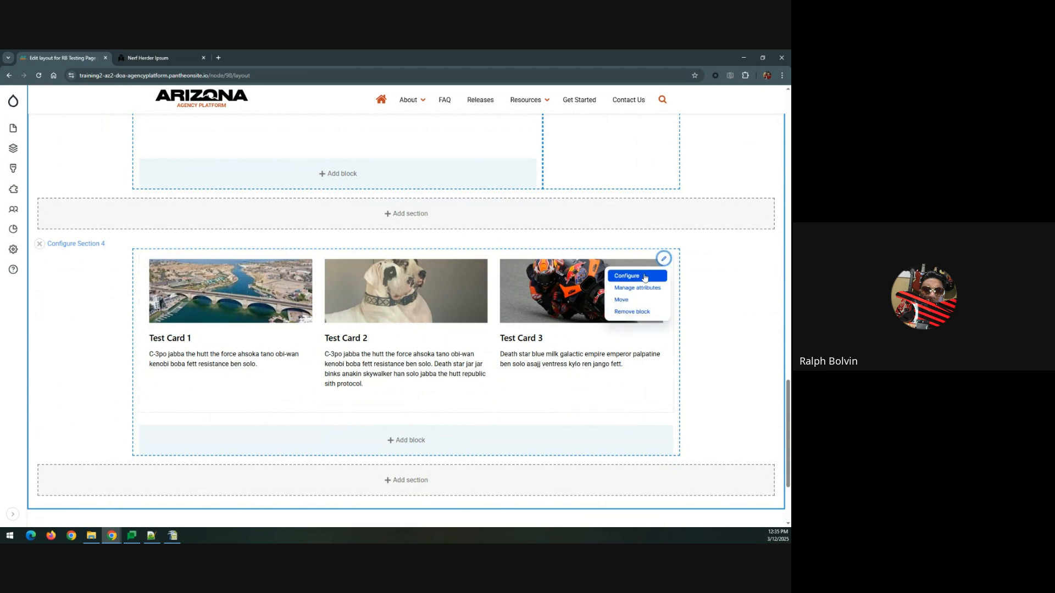
click(605, 274)
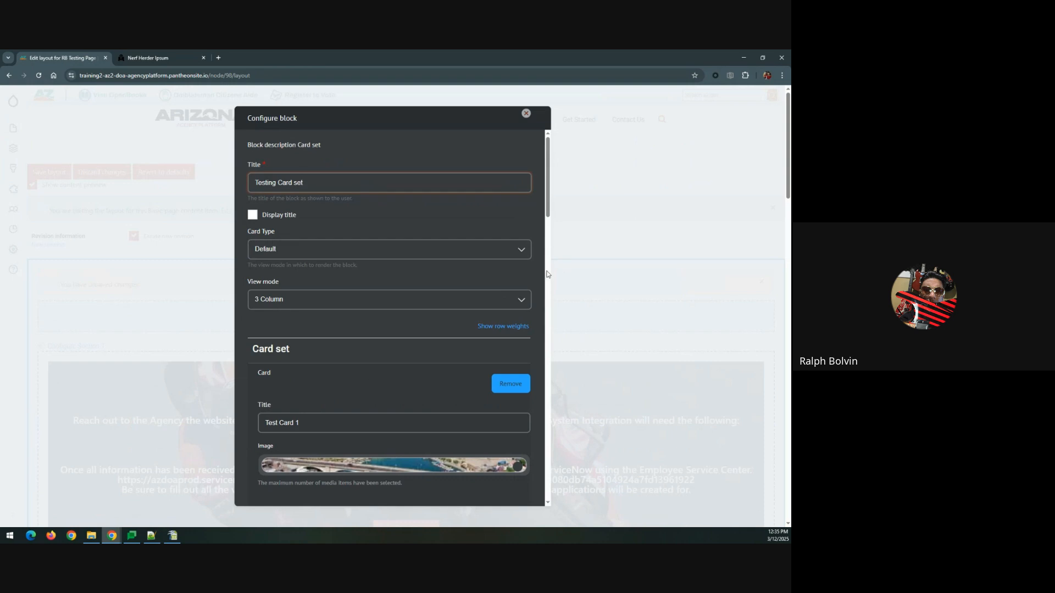
click(319, 248)
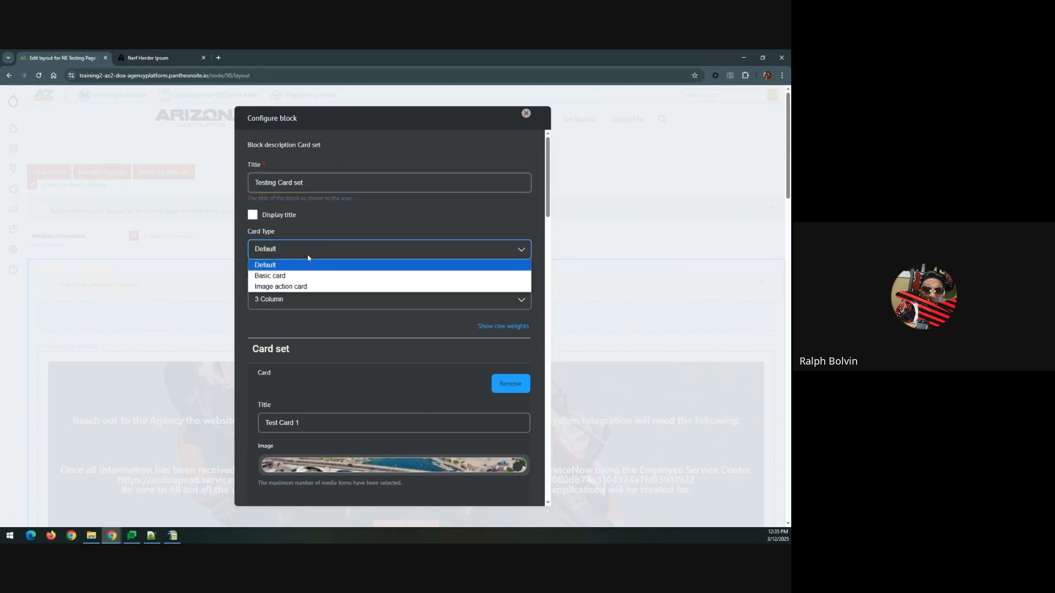
click(295, 285)
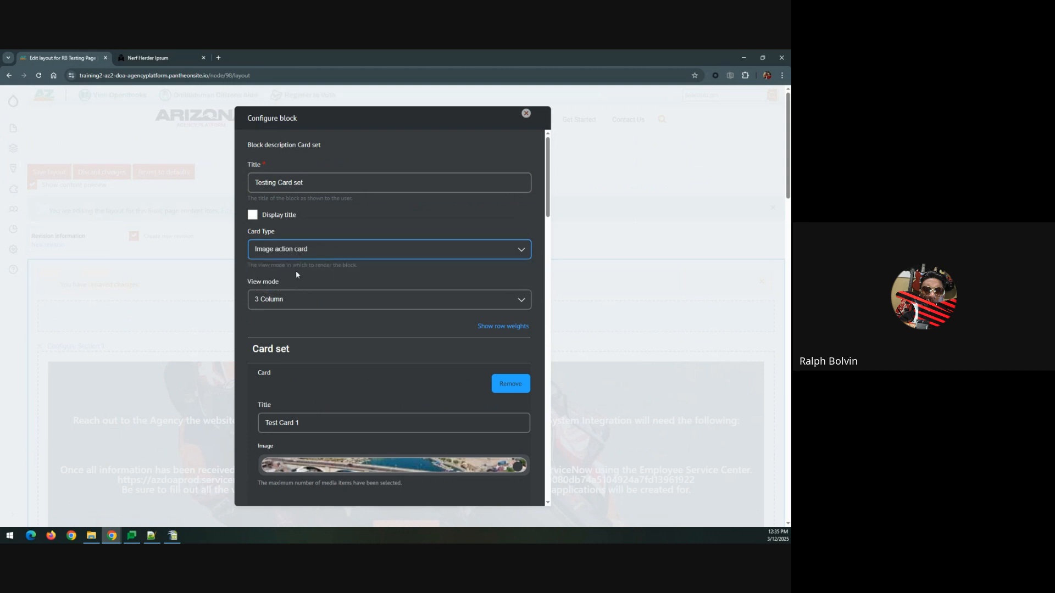
scroll(300, 275, down, 15)
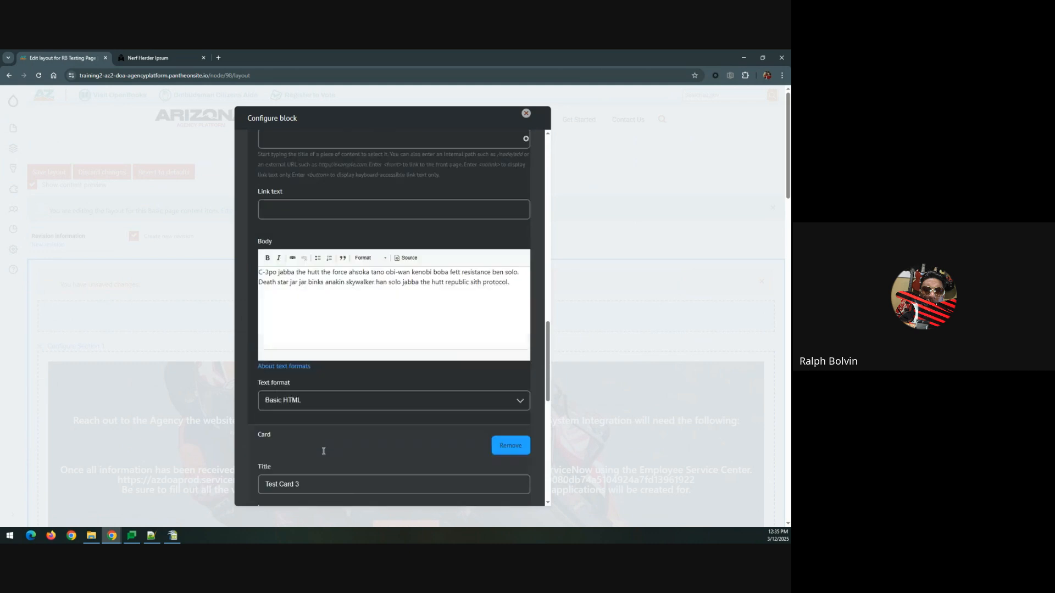
scroll(324, 456, down, 10)
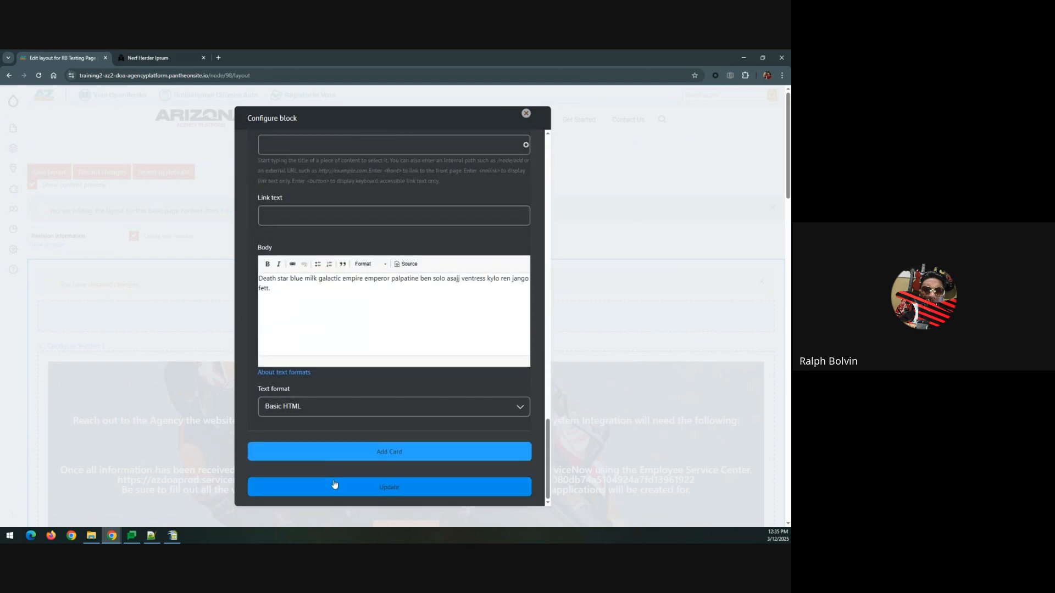
click(334, 486)
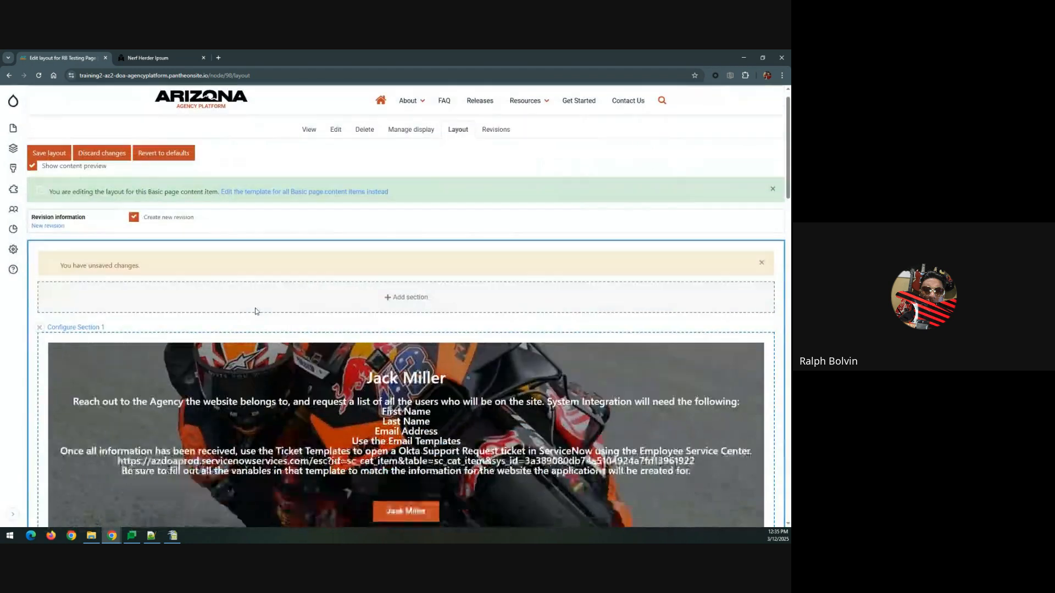
Step: Reopen the Section 4 card set's configuration and change Test Card 1's body text format to Full HTML, accepting the format change
scroll(258, 296, down, 20)
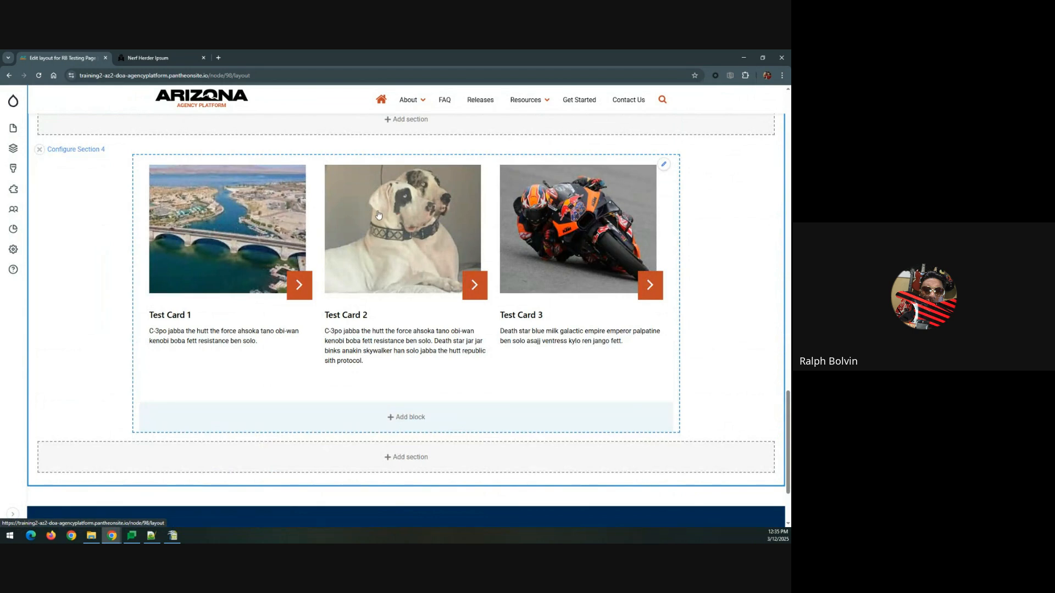
click(663, 164)
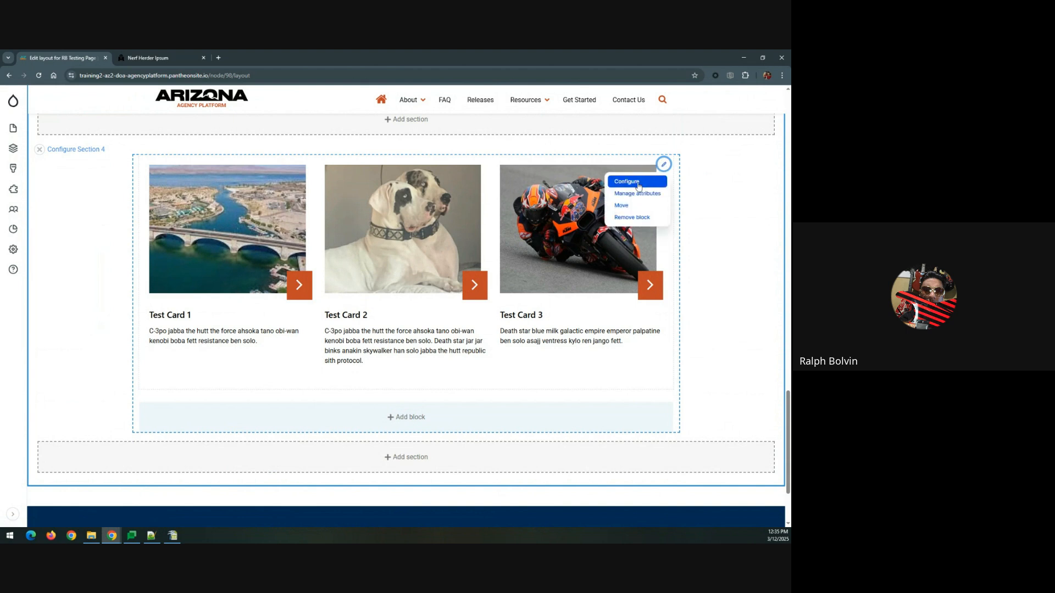
click(638, 187)
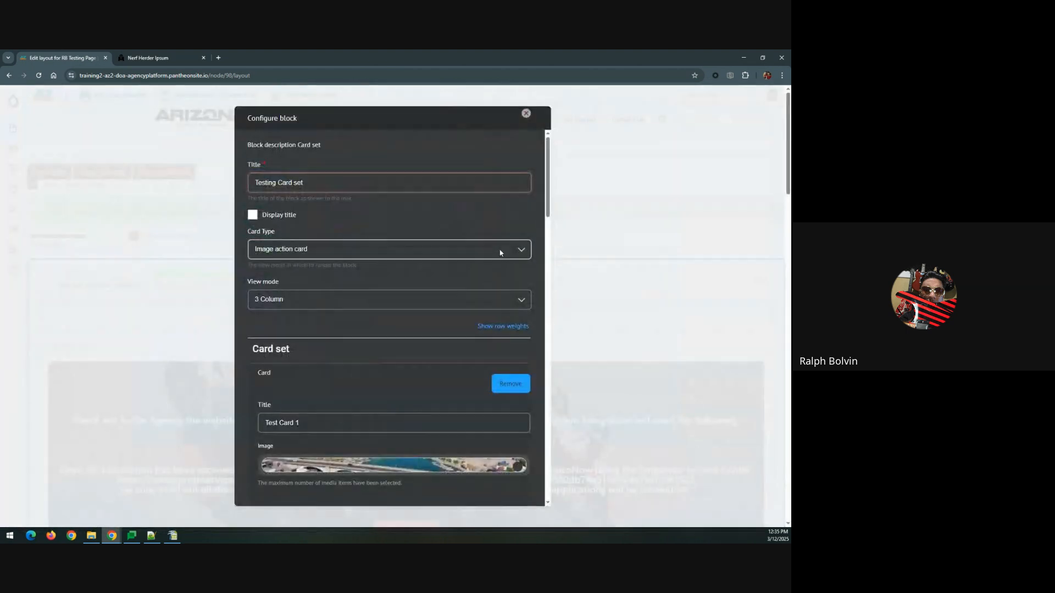
scroll(350, 323, down, 5)
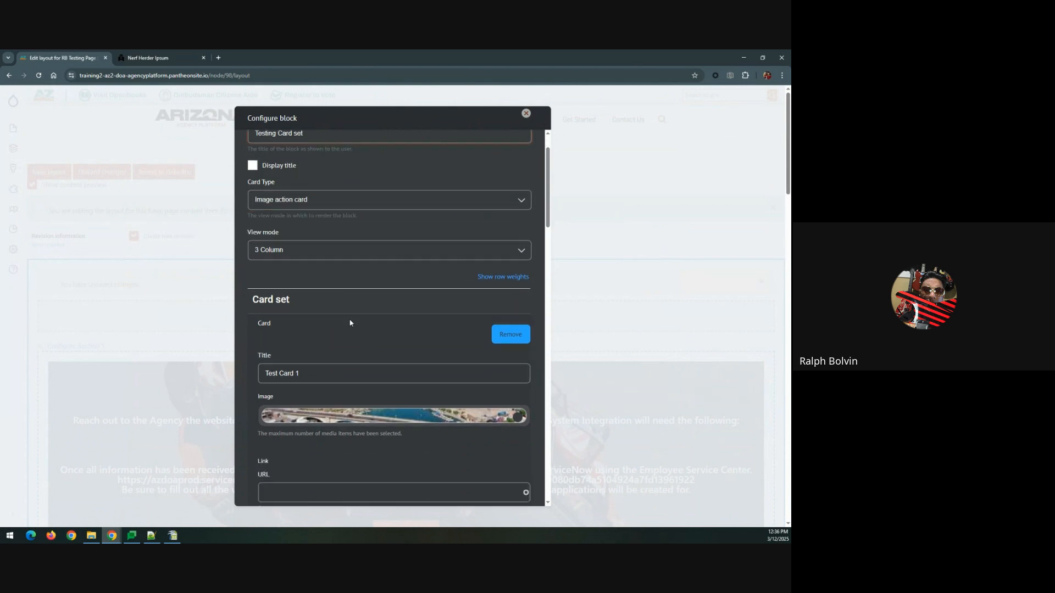
scroll(350, 323, down, 3)
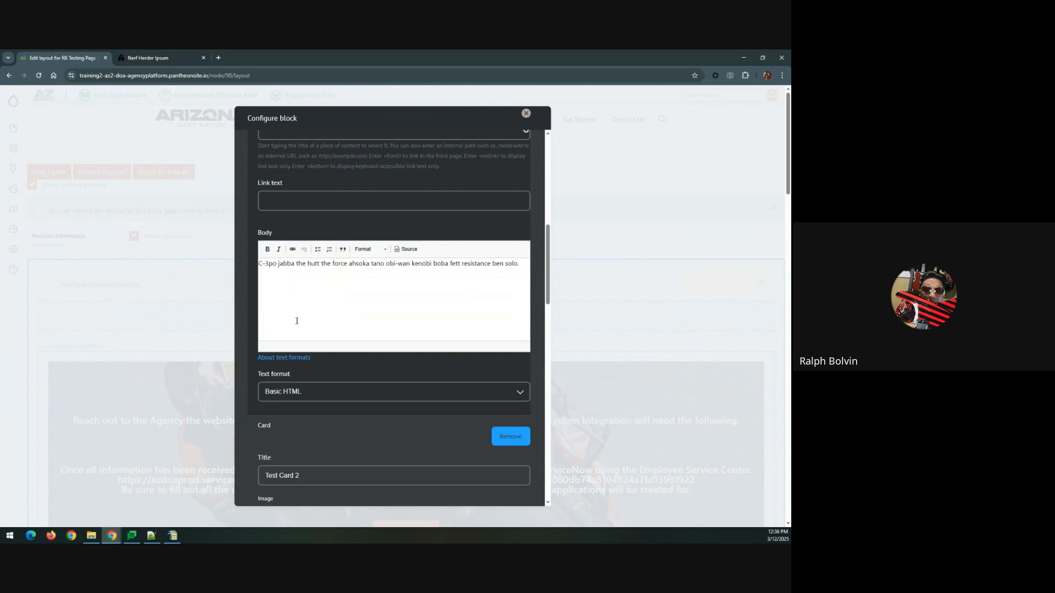
click(273, 393)
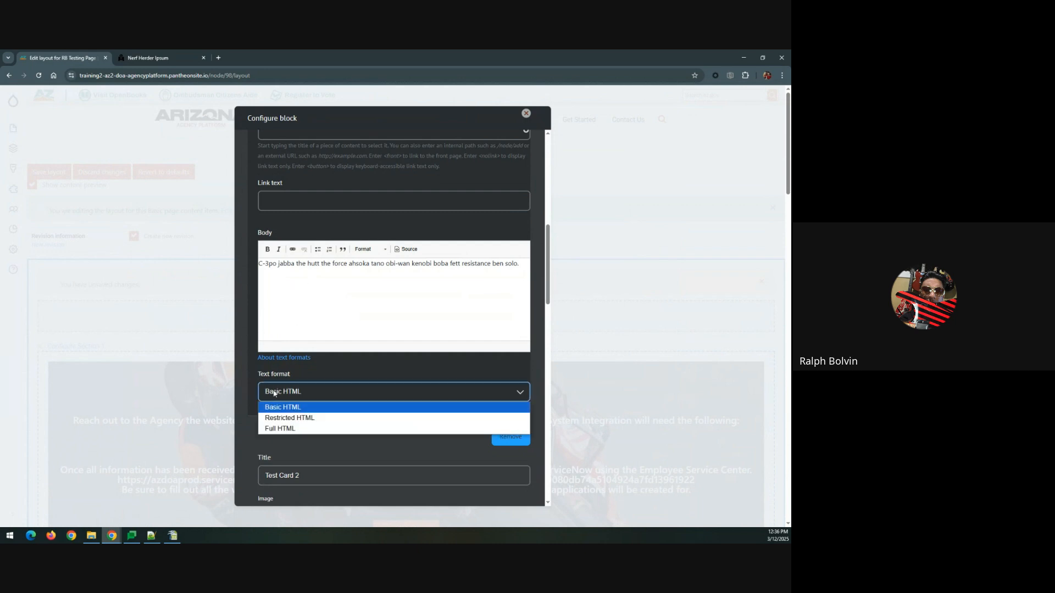
click(282, 428)
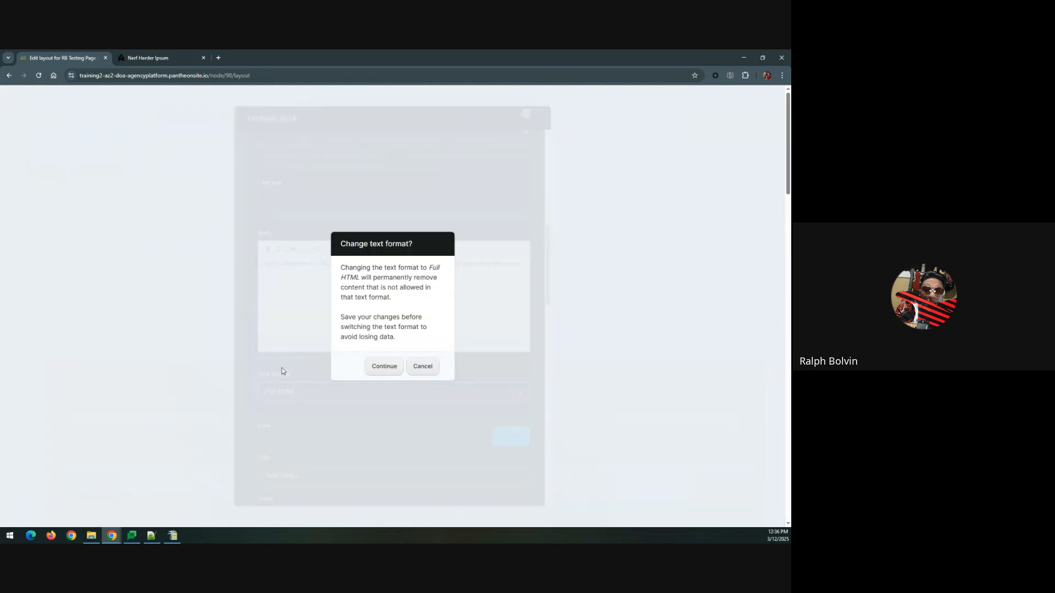
click(385, 367)
click(390, 366)
text(C-3po jabba the hutt the force ahsoka tano obi-wan kenobi boba fett resistance ben solo.)
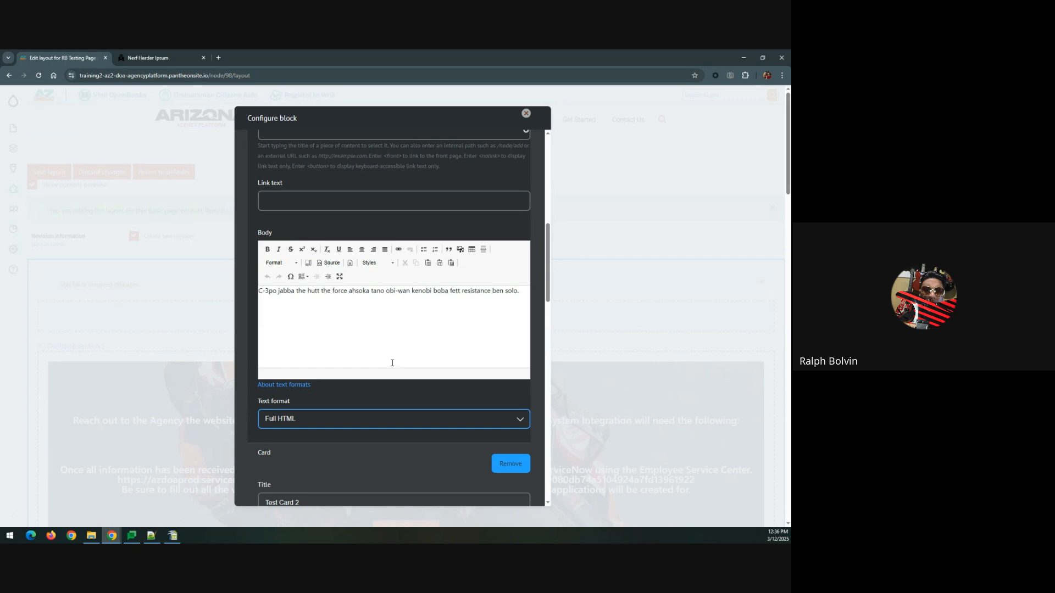
Step: Change Test Card 2's body text format to Full HTML and accept the format change
scroll(393, 363, down, 5)
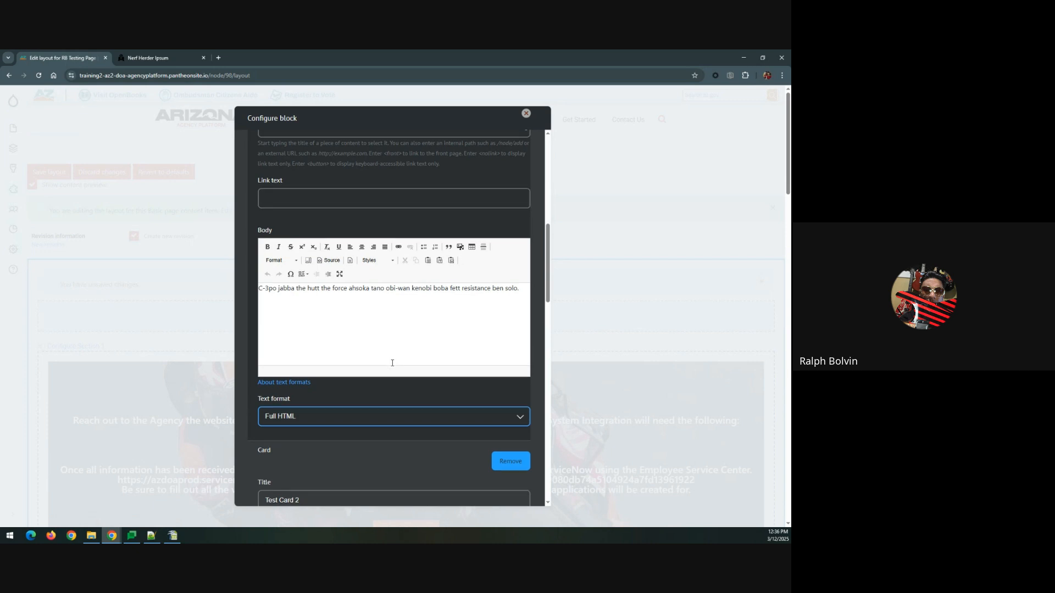
scroll(380, 364, down, 4)
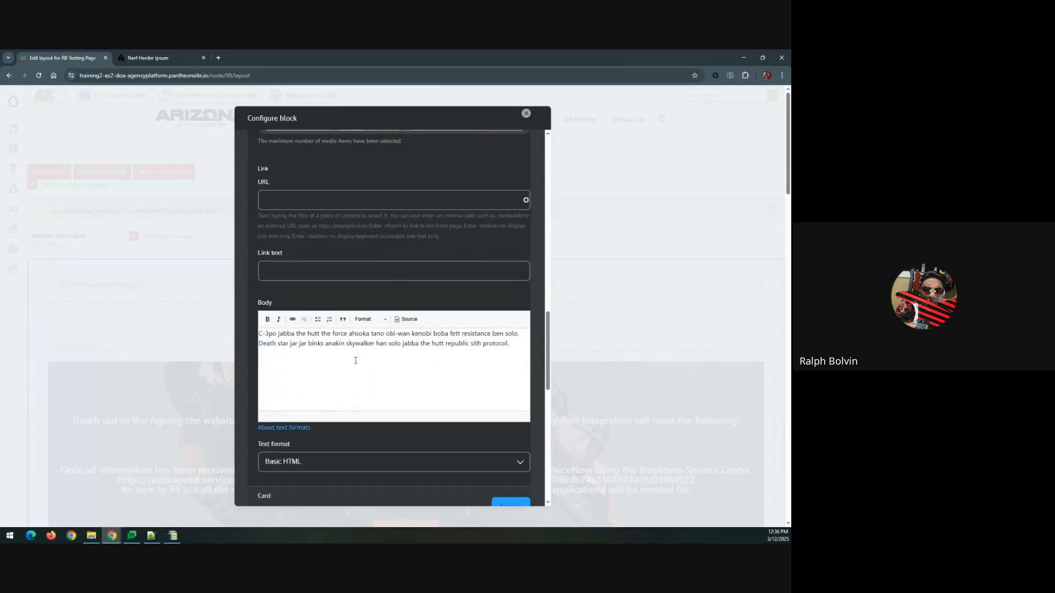
click(319, 387)
click(304, 425)
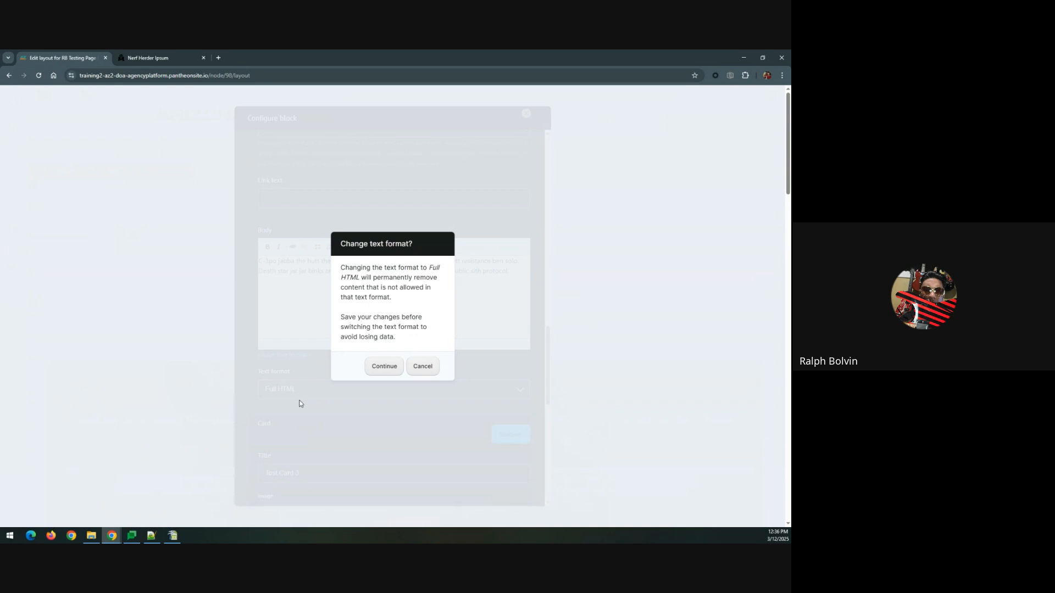
click(377, 369)
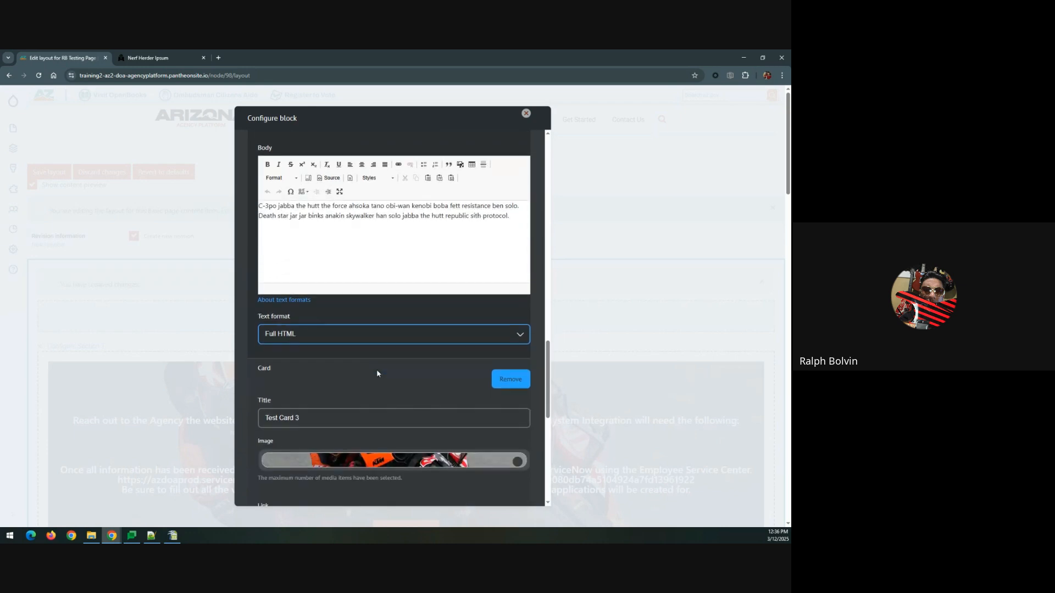
Step: Change Test Card 3's body text format to Full HTML and accept the format change
scroll(377, 374, down, 7)
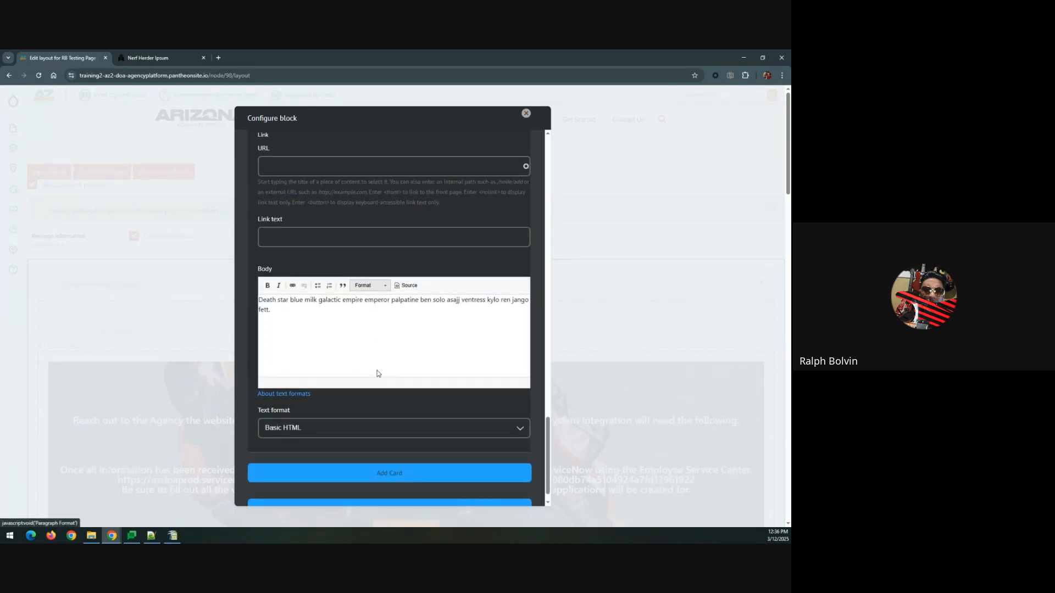
click(294, 427)
click(302, 465)
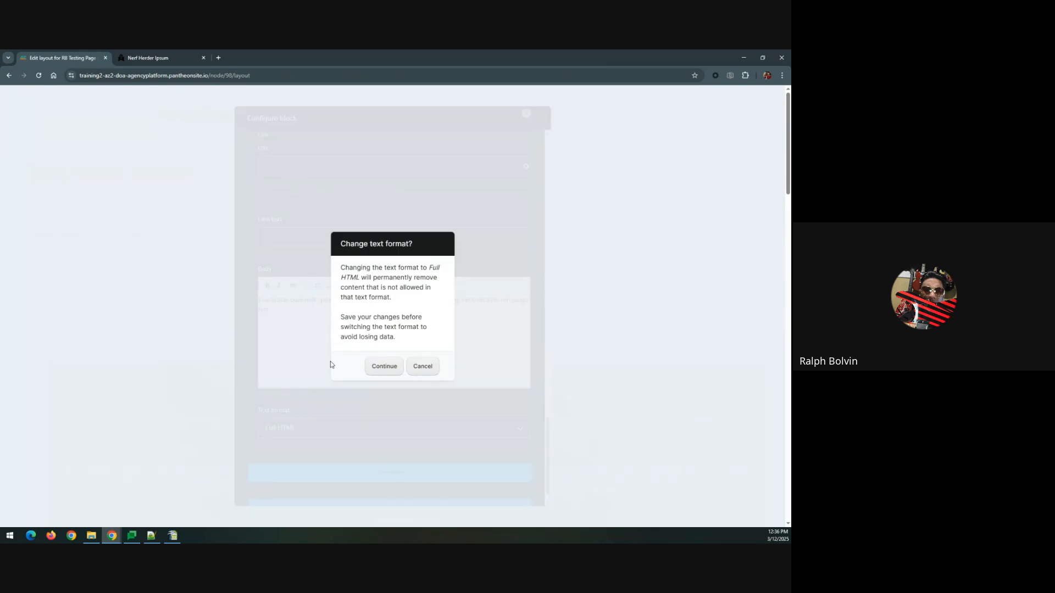
click(384, 367)
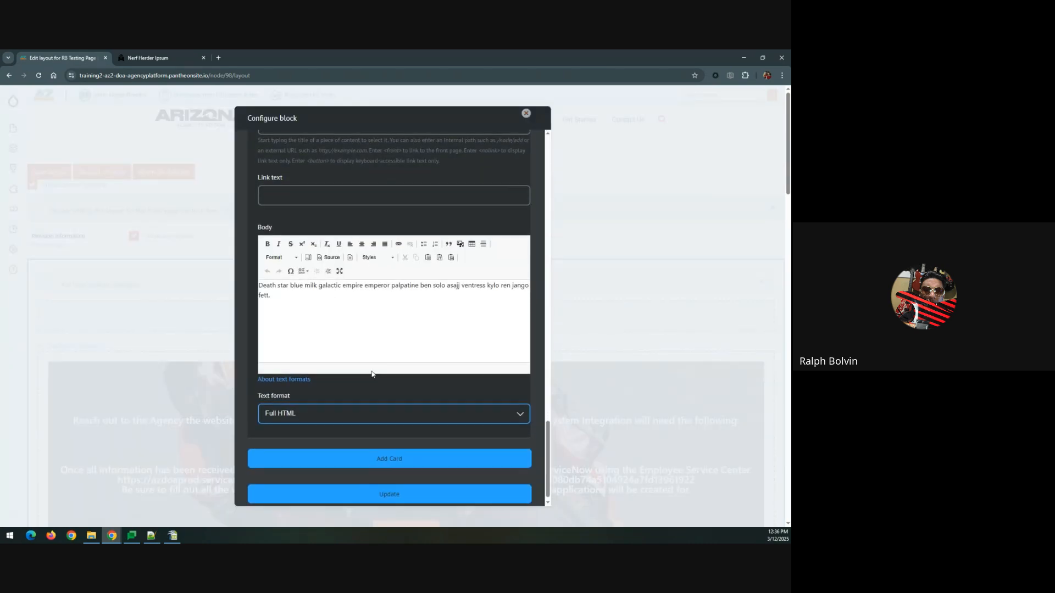
Step: Apply the text format changes to the Section 4 card set block and save the page layout
click(336, 485)
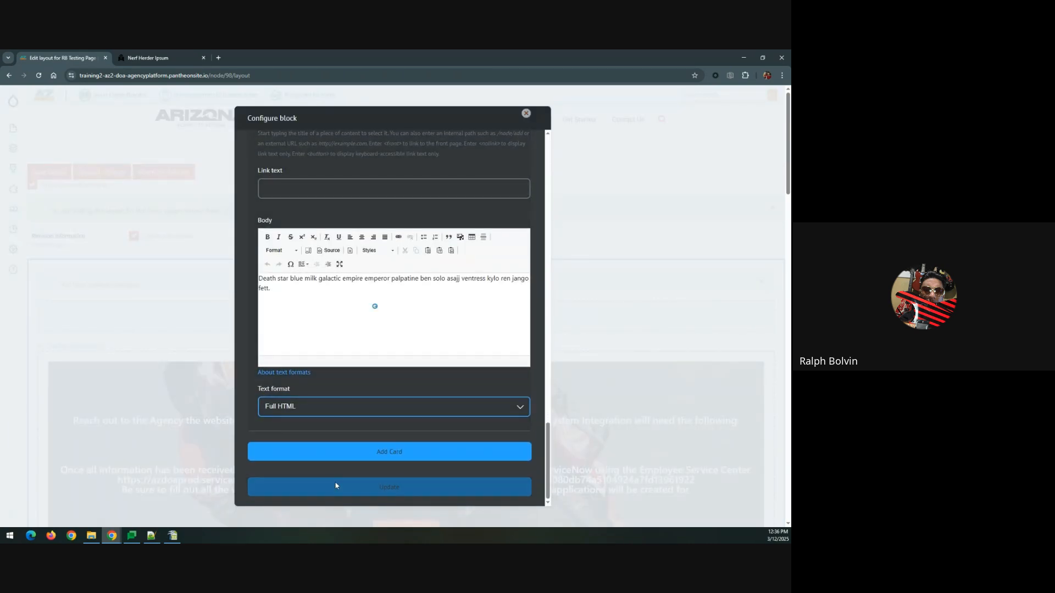
scroll(207, 326, down, 5)
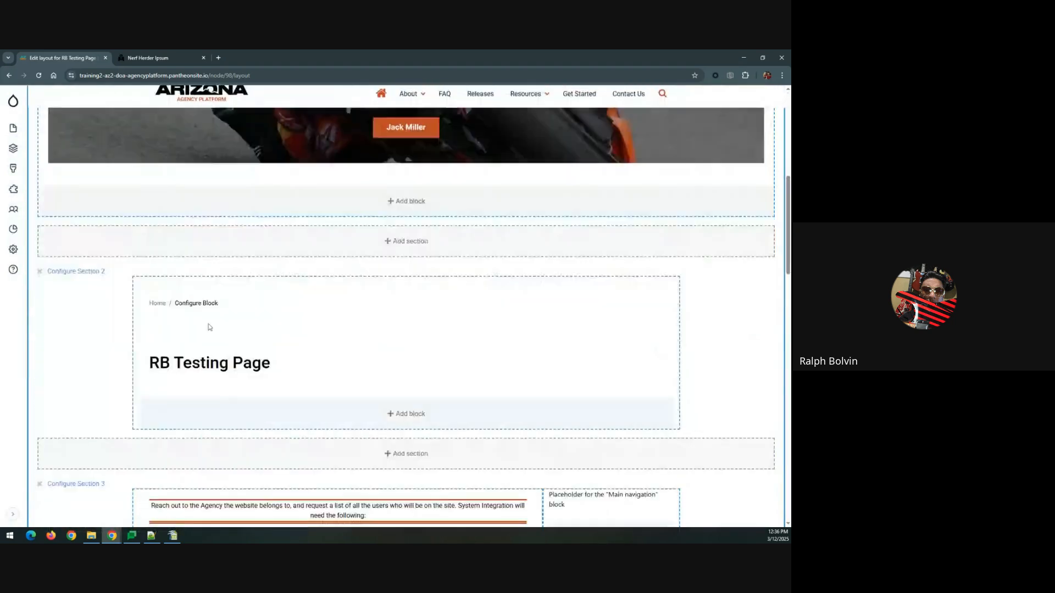
scroll(209, 326, down, 10)
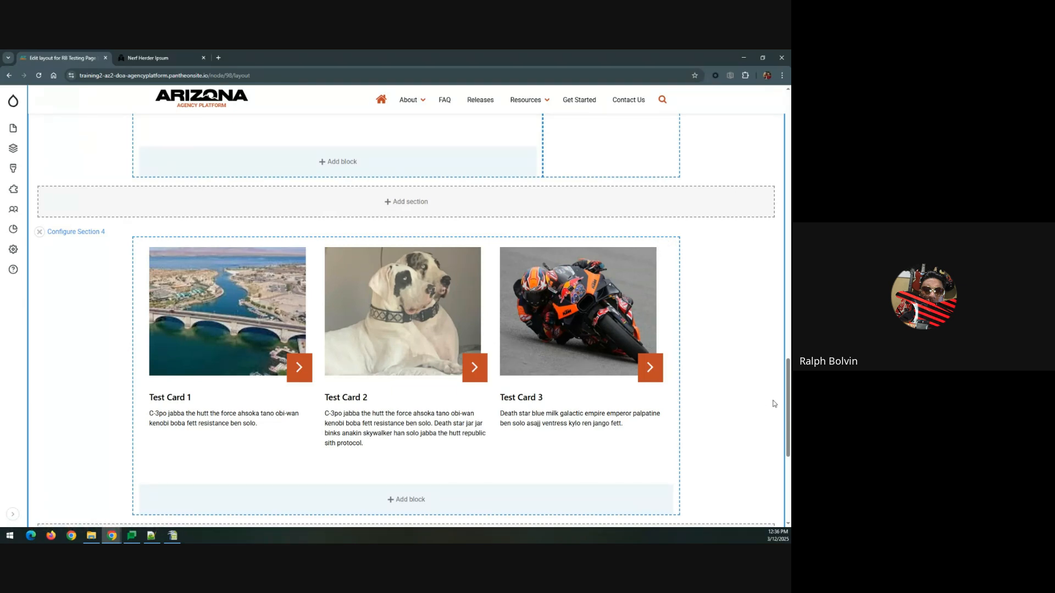
drag(787, 385, 762, 97)
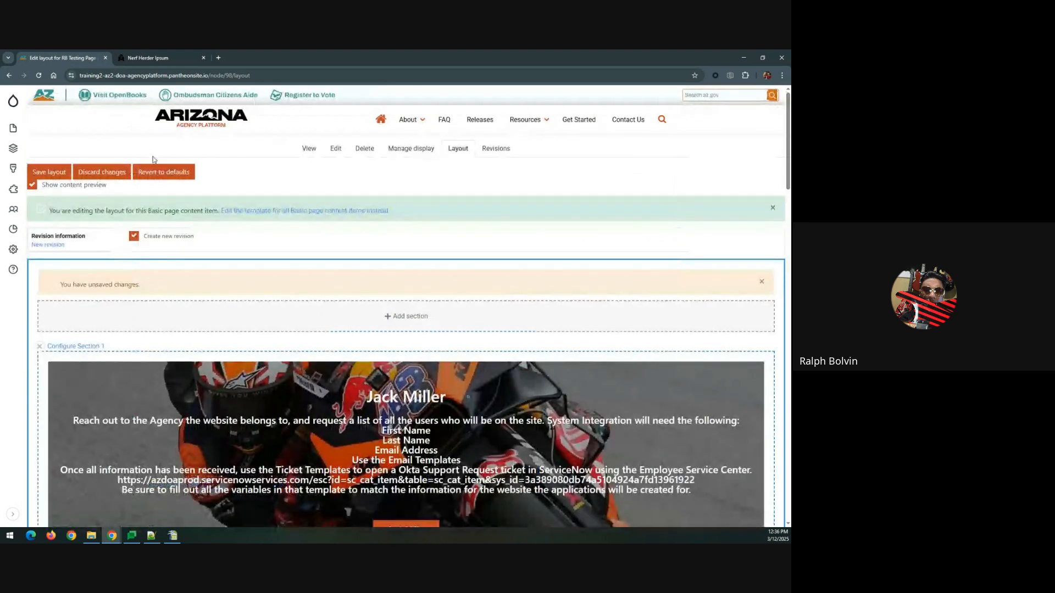
click(57, 173)
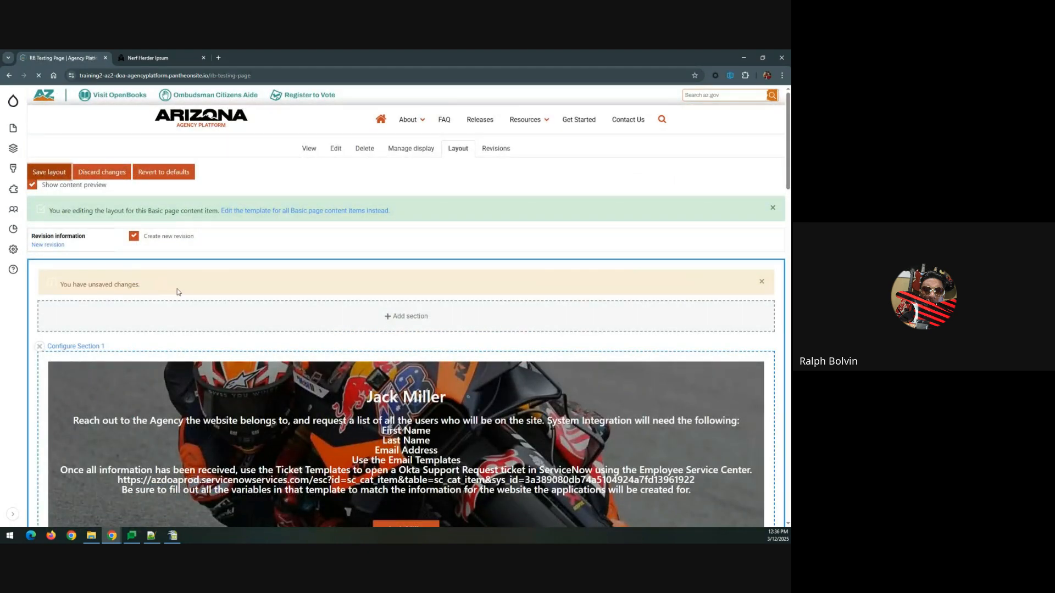
Step: Examine how the three image action cards and the surrounding content display on the saved RB Testing Page
scroll(246, 312, down, 10)
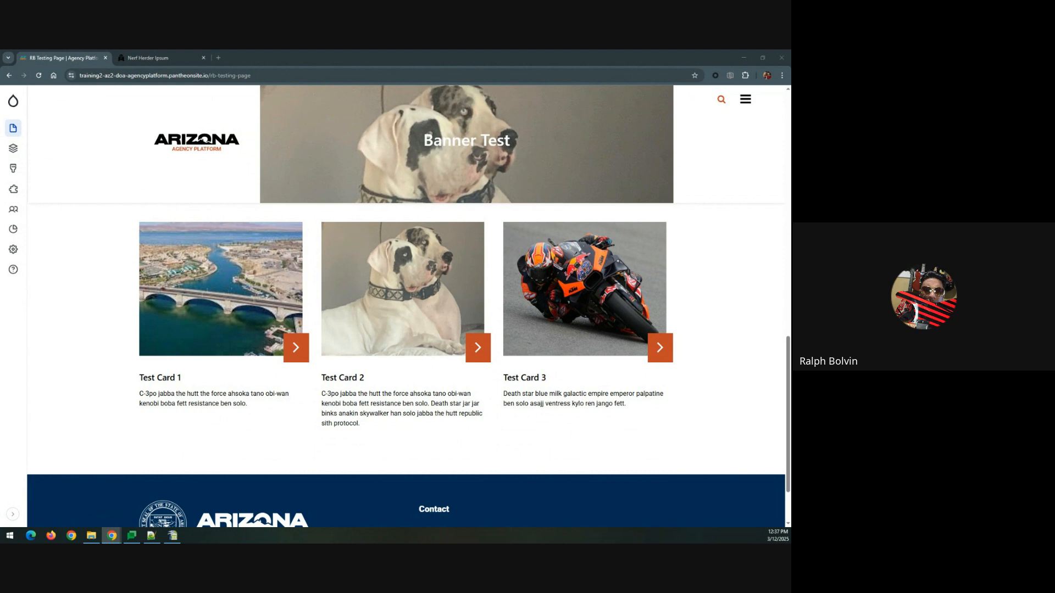
scroll(389, 341, up, 4)
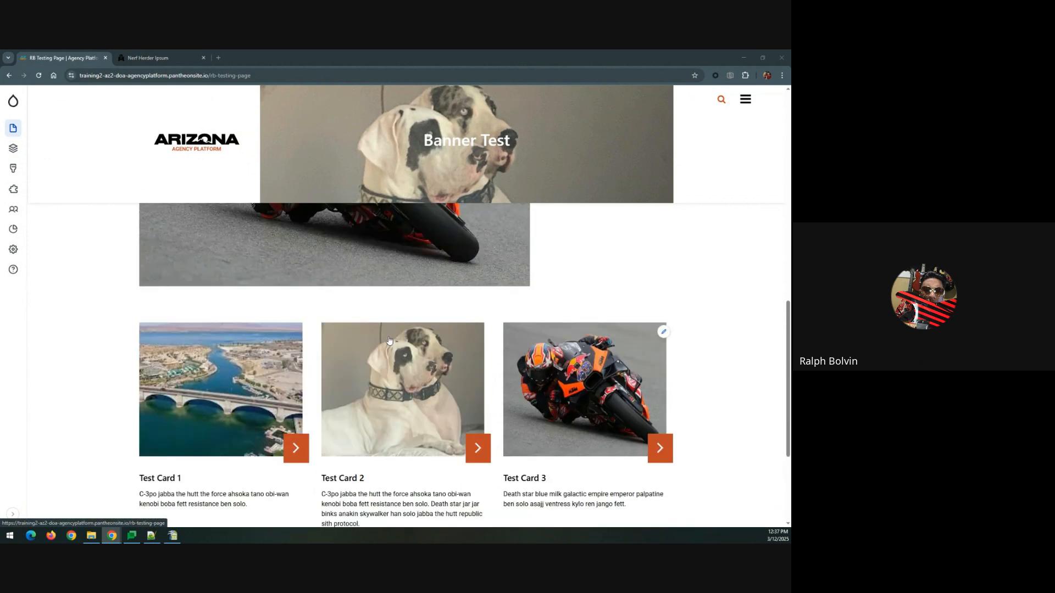
scroll(389, 341, up, 6)
scroll(387, 326, down, 9)
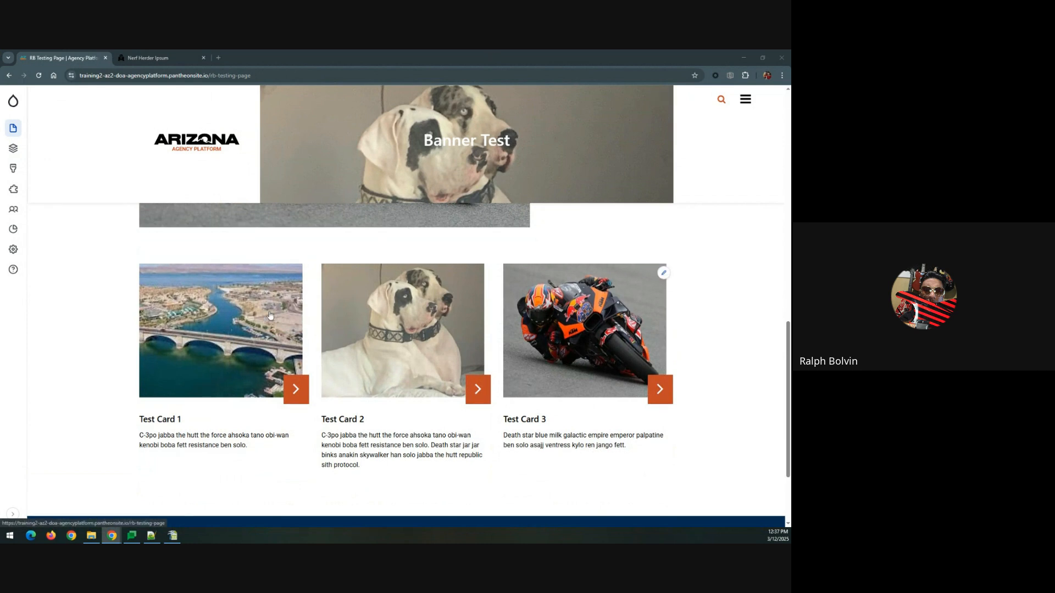
scroll(270, 315, up, 10)
scroll(270, 314, up, 3)
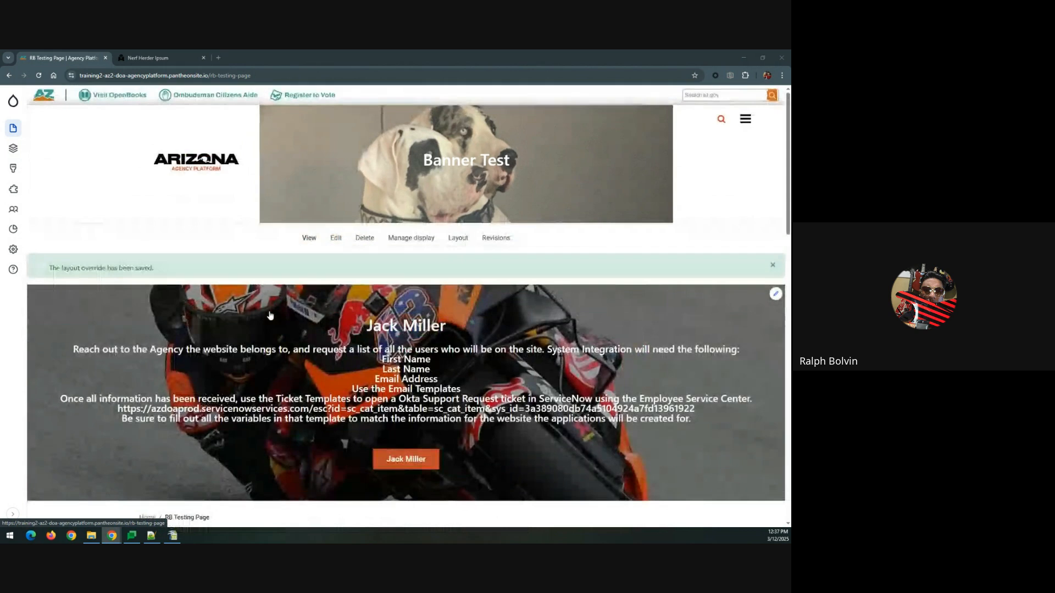
scroll(270, 315, down, 10)
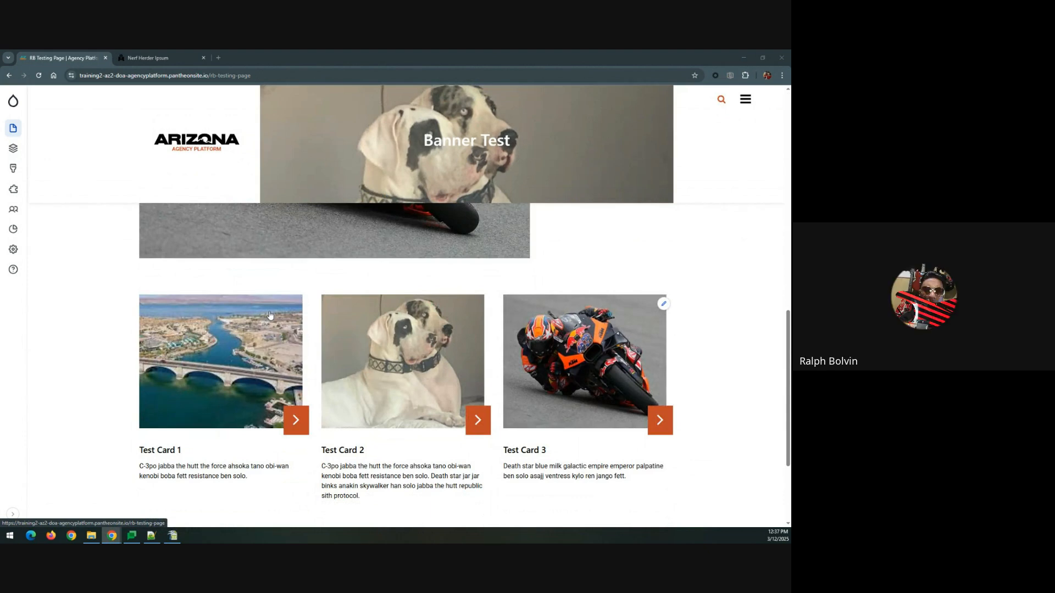
scroll(270, 315, up, 10)
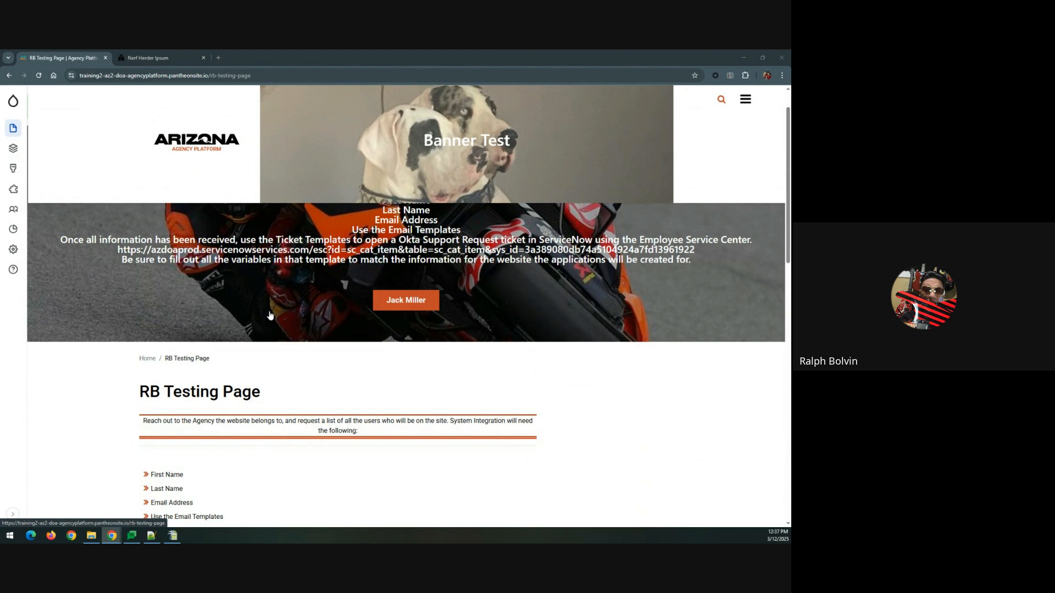
scroll(270, 315, down, 10)
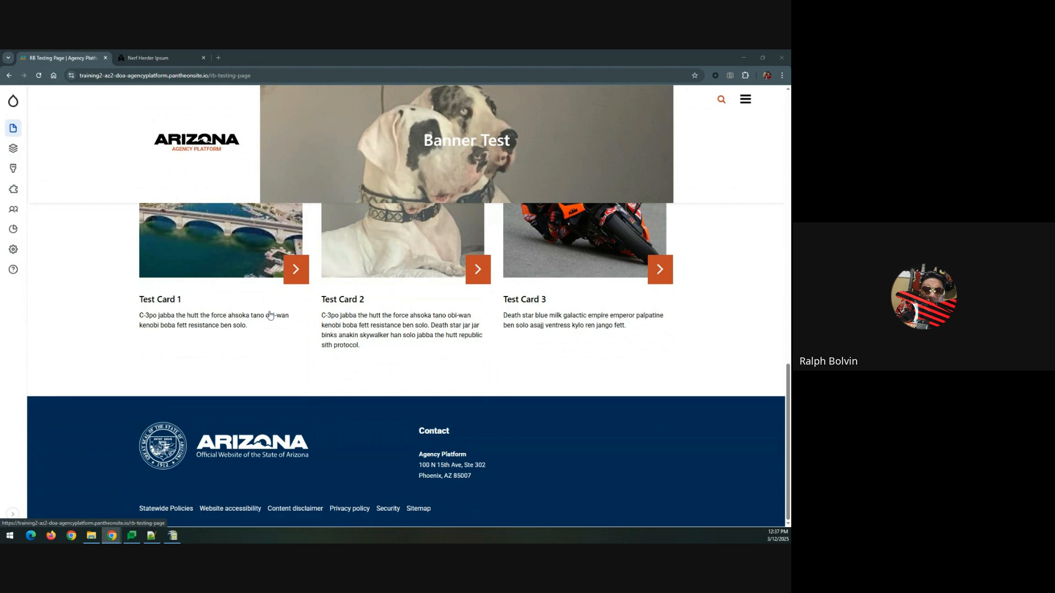
scroll(270, 315, up, 1)
scroll(270, 316, up, 2)
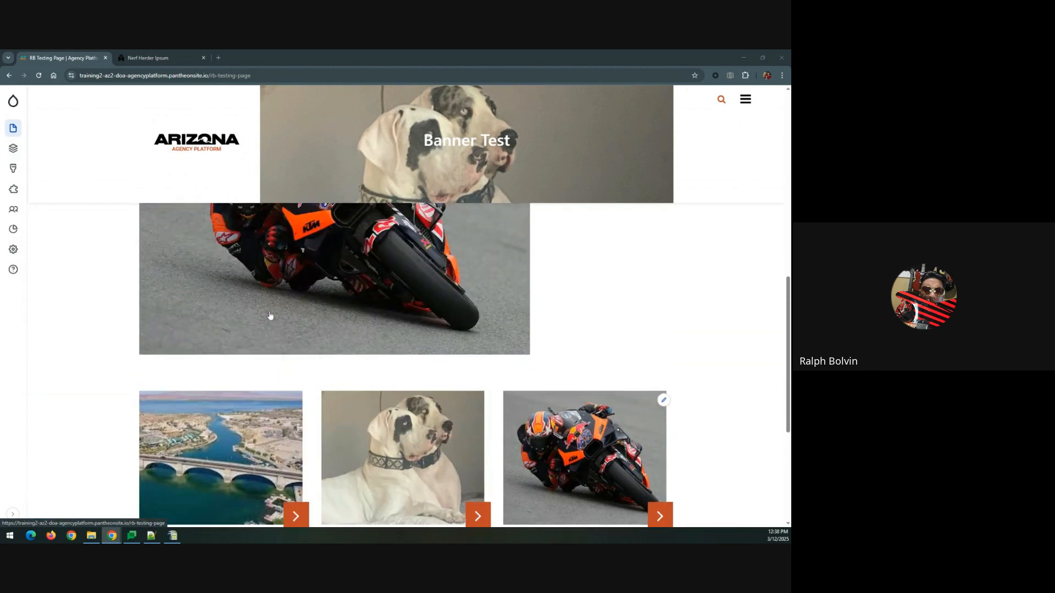
scroll(270, 315, up, 8)
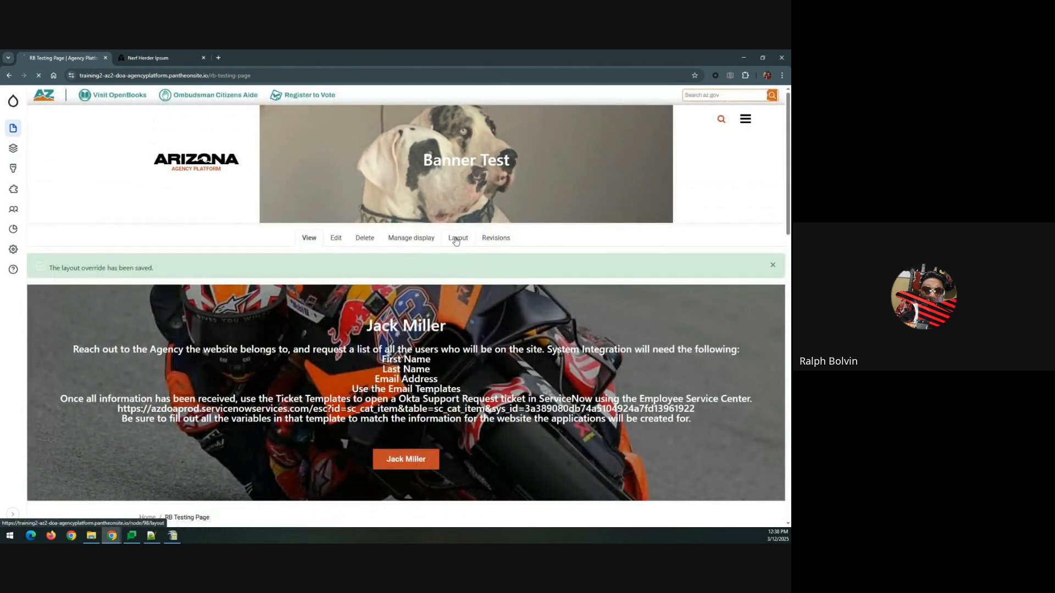
Step: Return to the page's layout editor and open the configuration of Section 4 containing the three cards
click(456, 238)
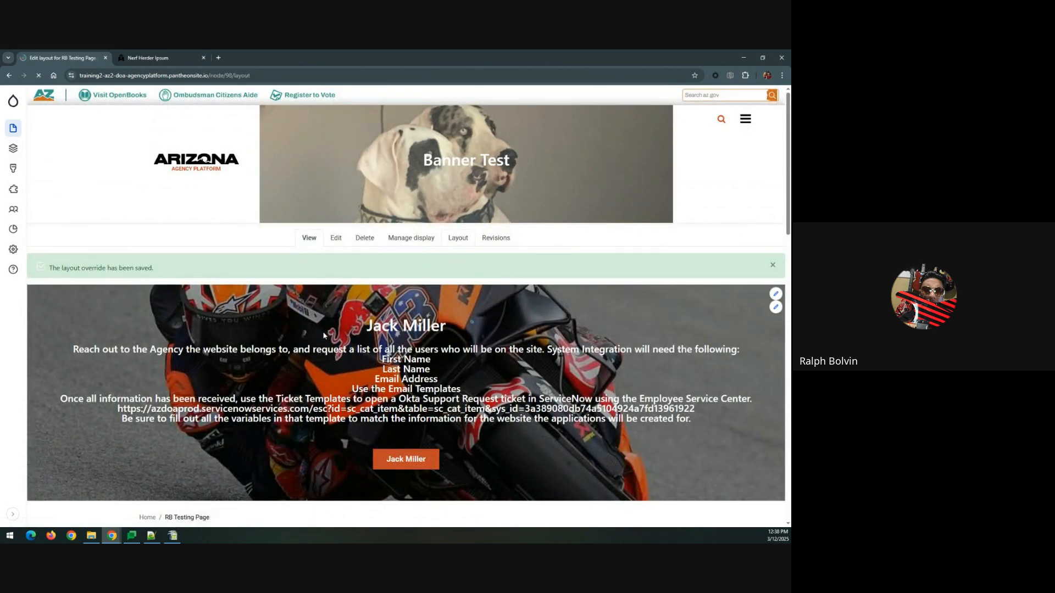
scroll(323, 333, down, 8)
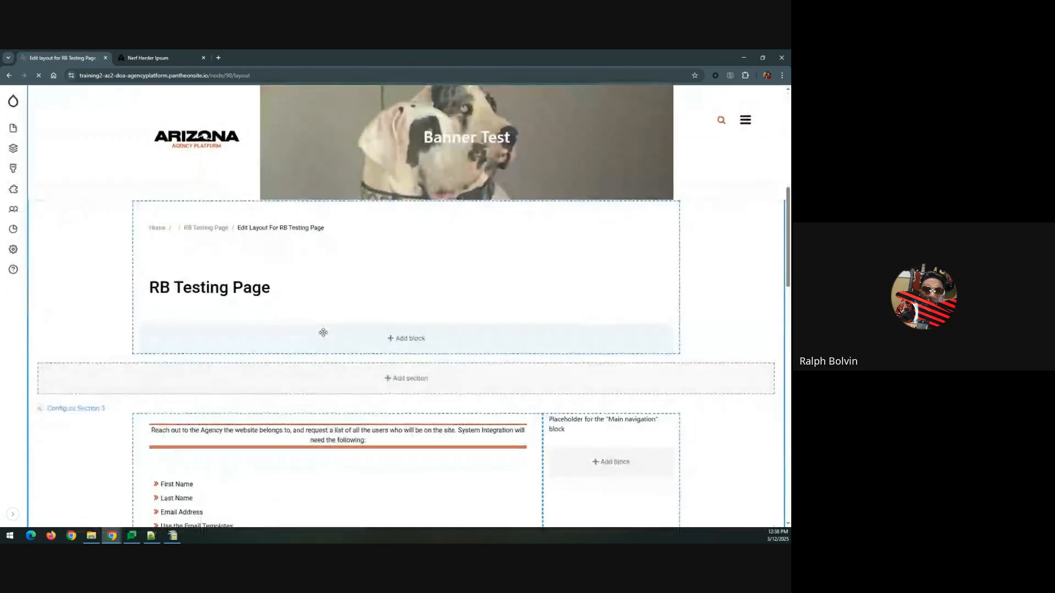
scroll(323, 332, down, 15)
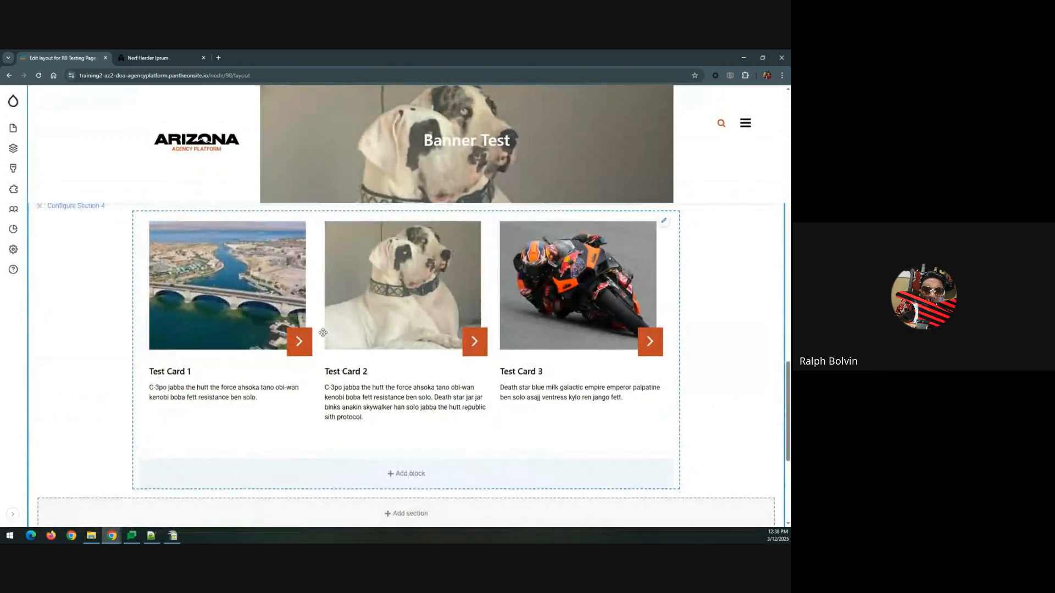
scroll(323, 333, up, 1)
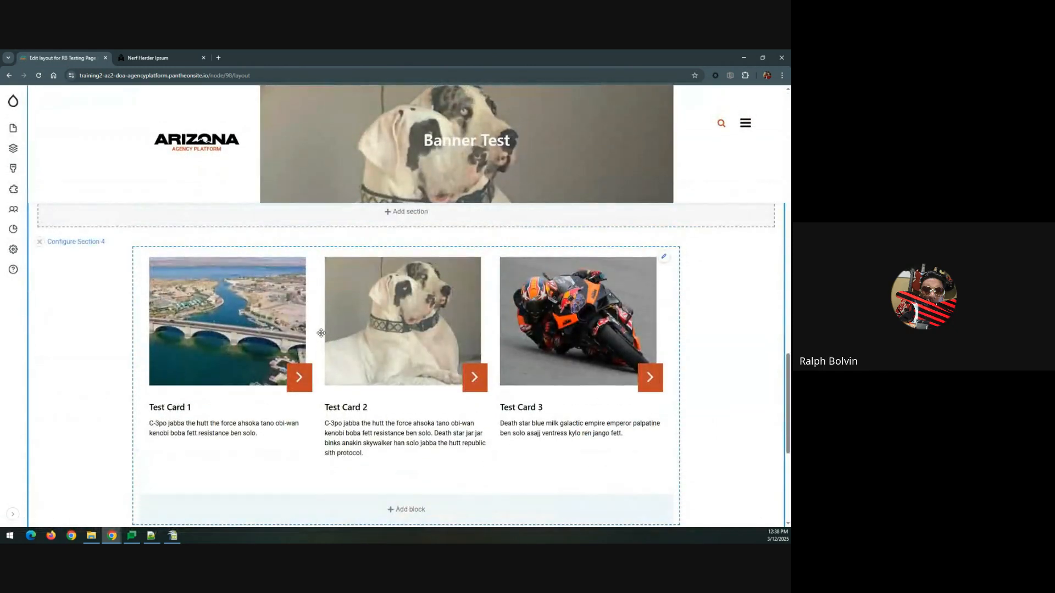
click(75, 242)
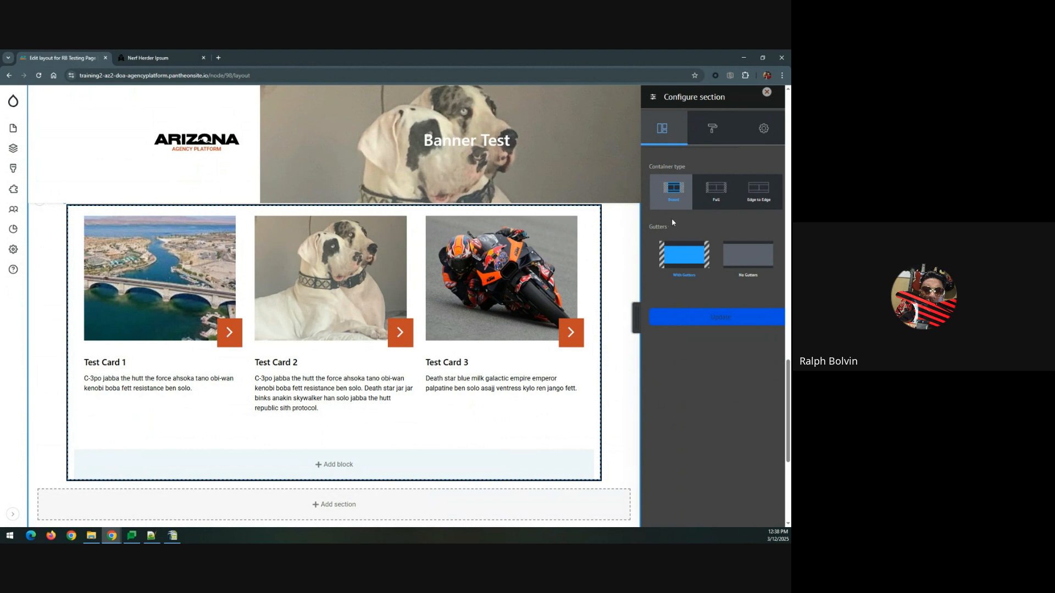
Step: Set Section 4's background color style to Light and update the section
click(708, 128)
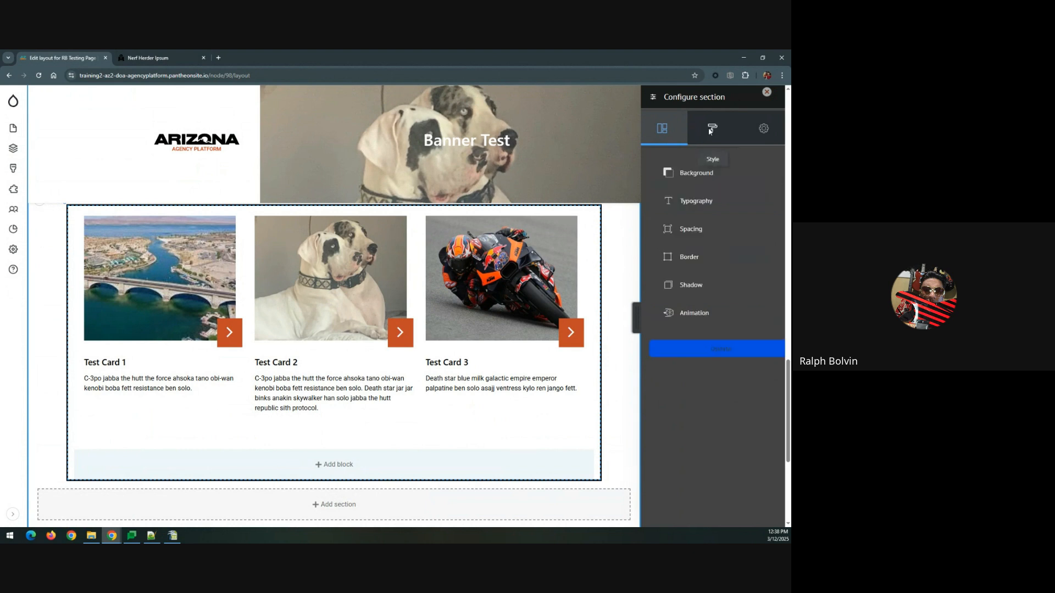
click(688, 173)
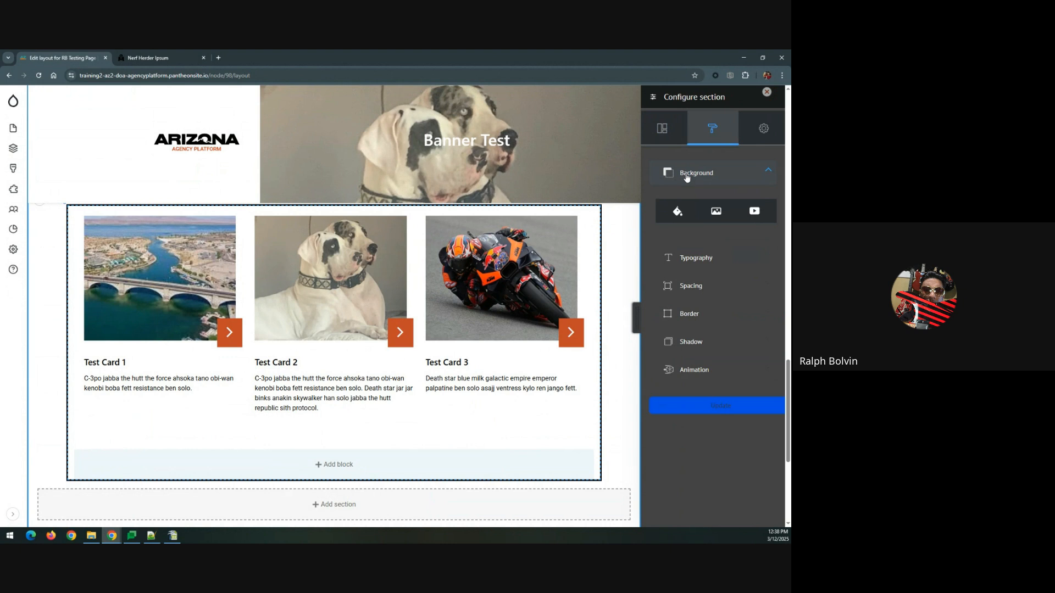
click(678, 214)
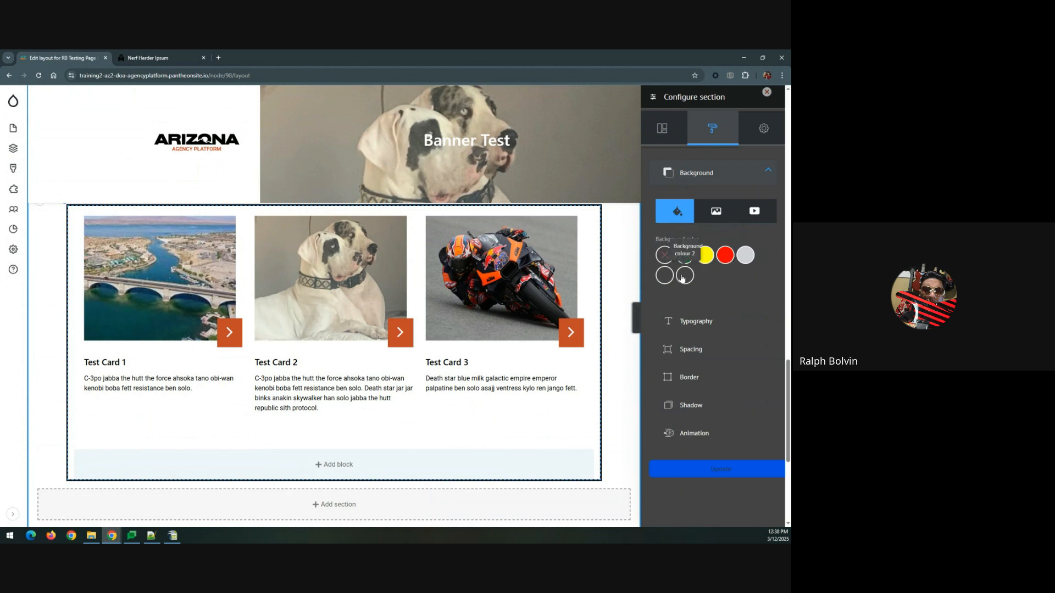
click(745, 255)
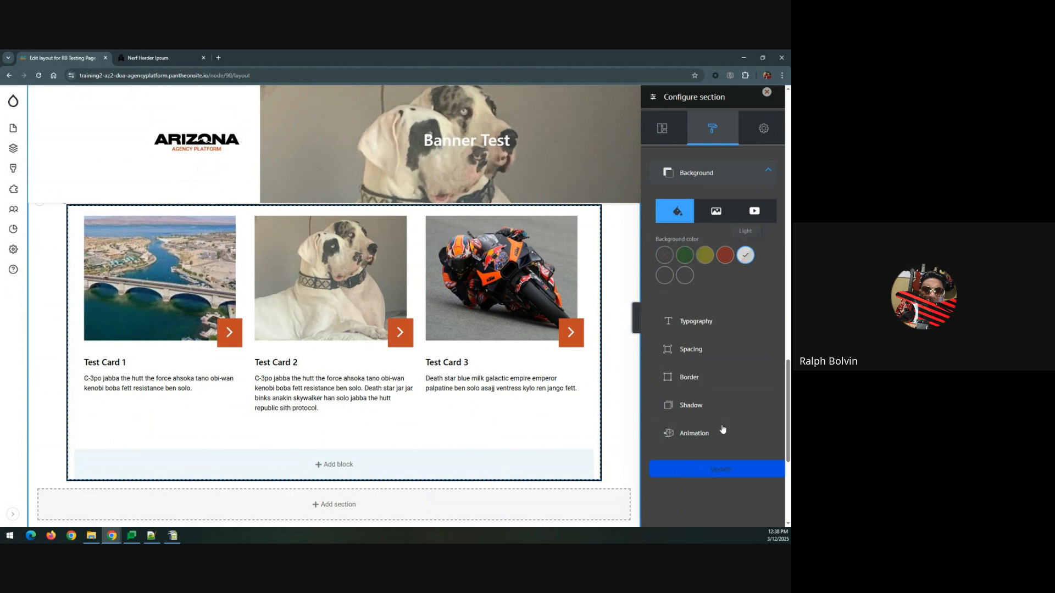
click(716, 471)
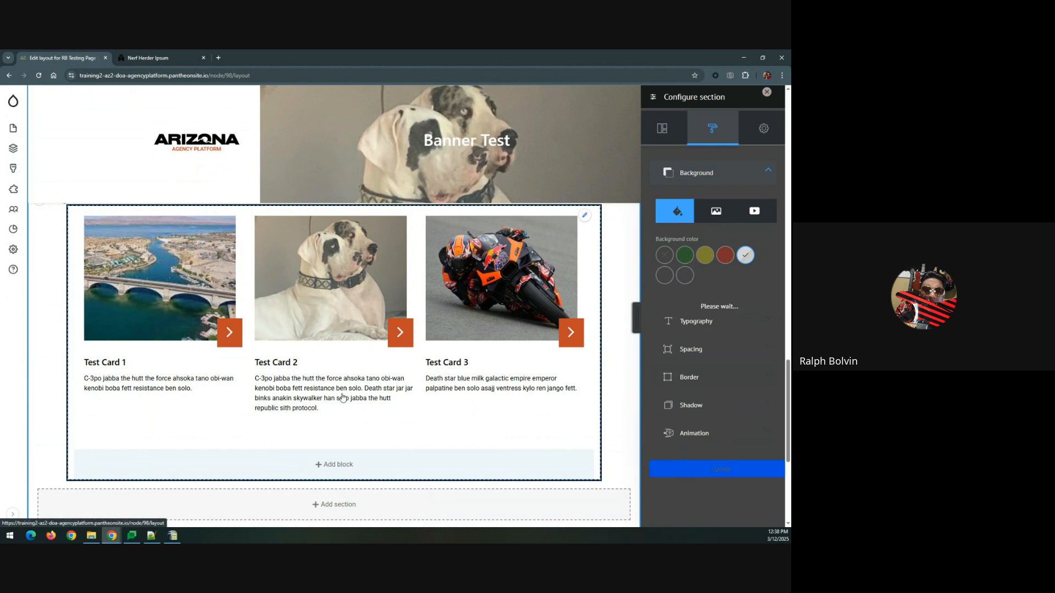
Step: Save the page layout with Section 4's new background color
scroll(192, 374, down, 2)
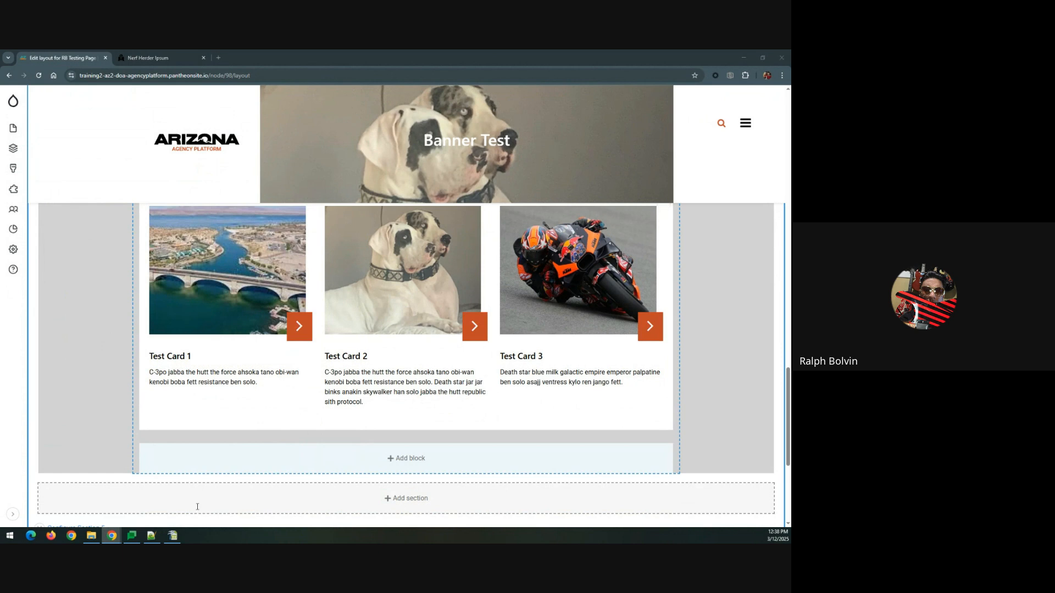
scroll(82, 219, up, 10)
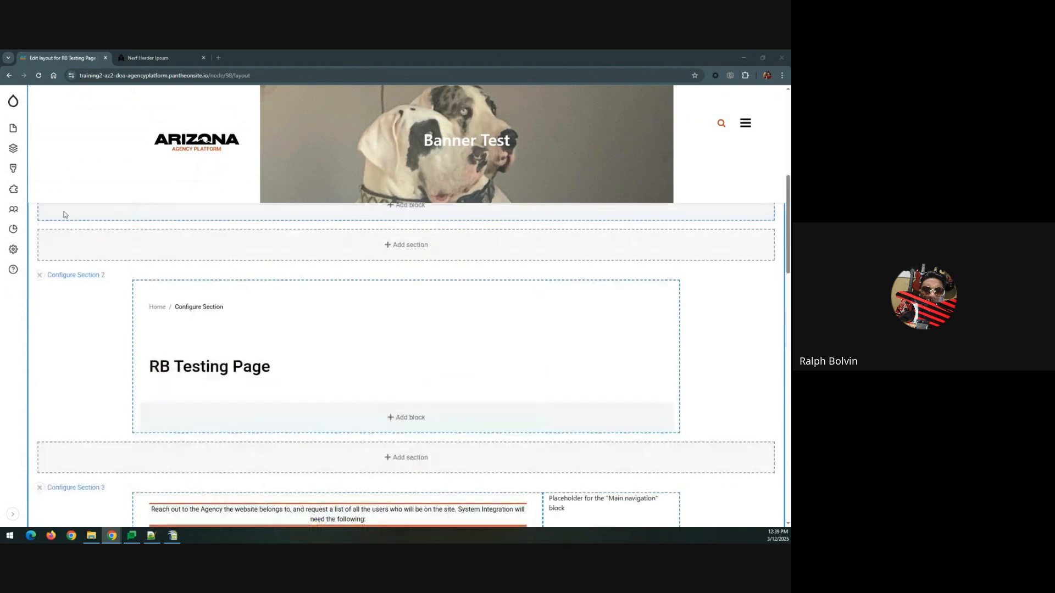
scroll(66, 220, up, 10)
click(59, 265)
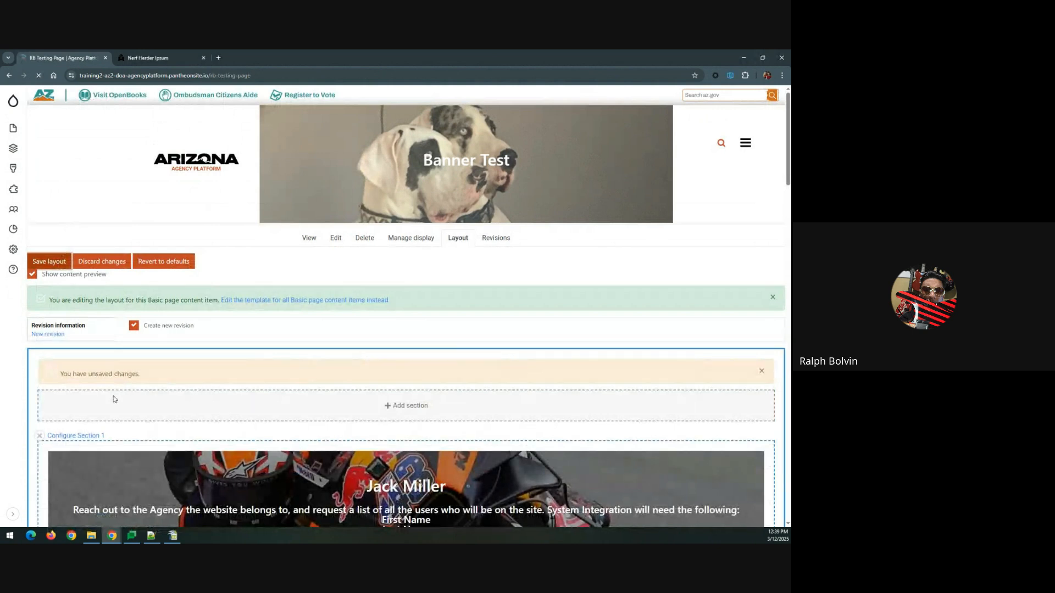
Step: Inspect the card section's background against the rest of the content on the saved RB Testing Page
scroll(115, 399, down, 15)
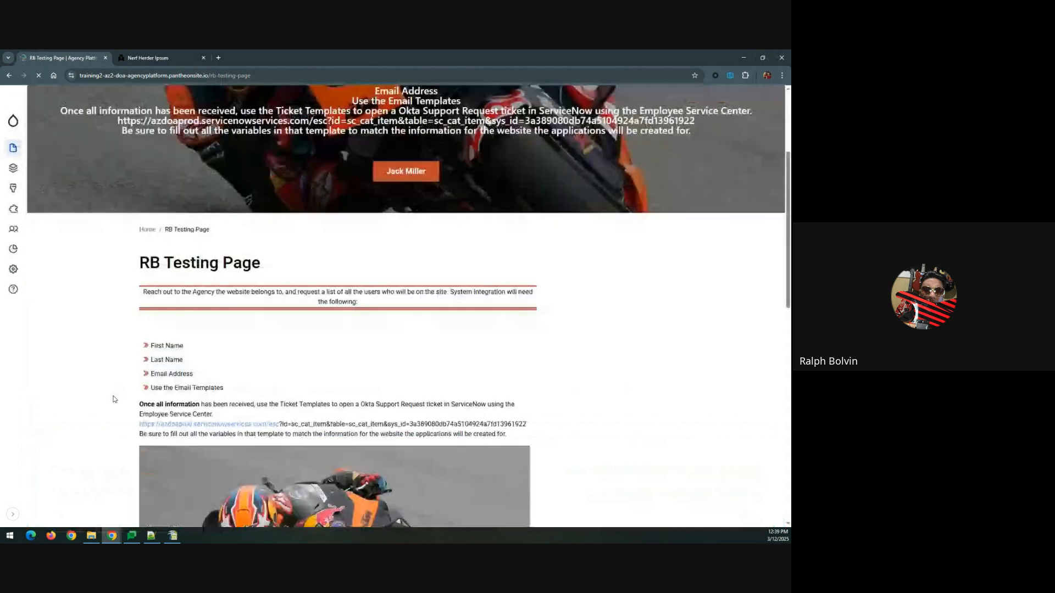
scroll(115, 399, up, 3)
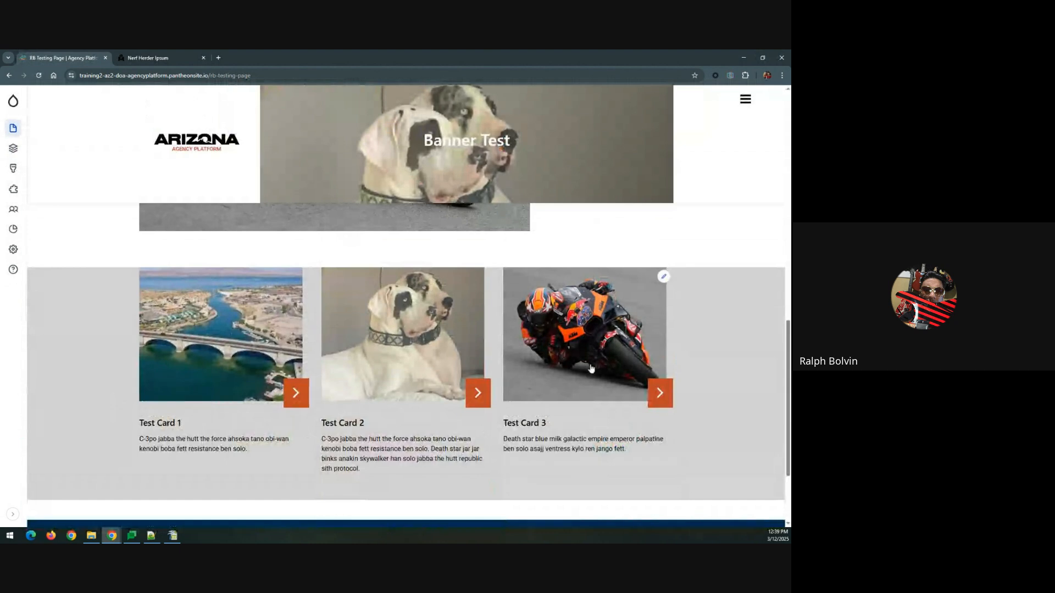
scroll(123, 358, down, 3)
scroll(124, 360, up, 3)
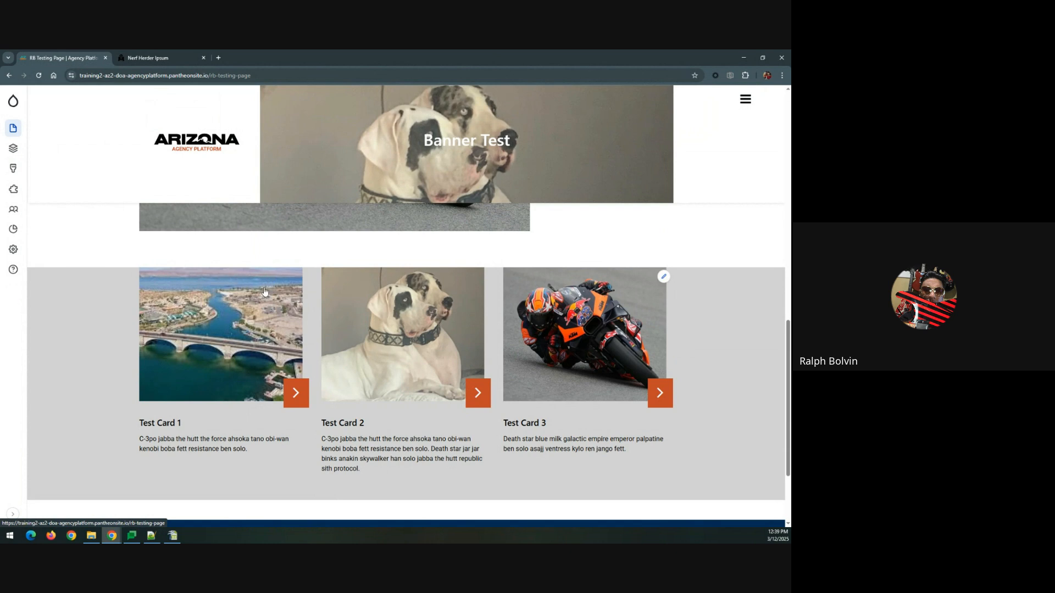
scroll(263, 292, up, 9)
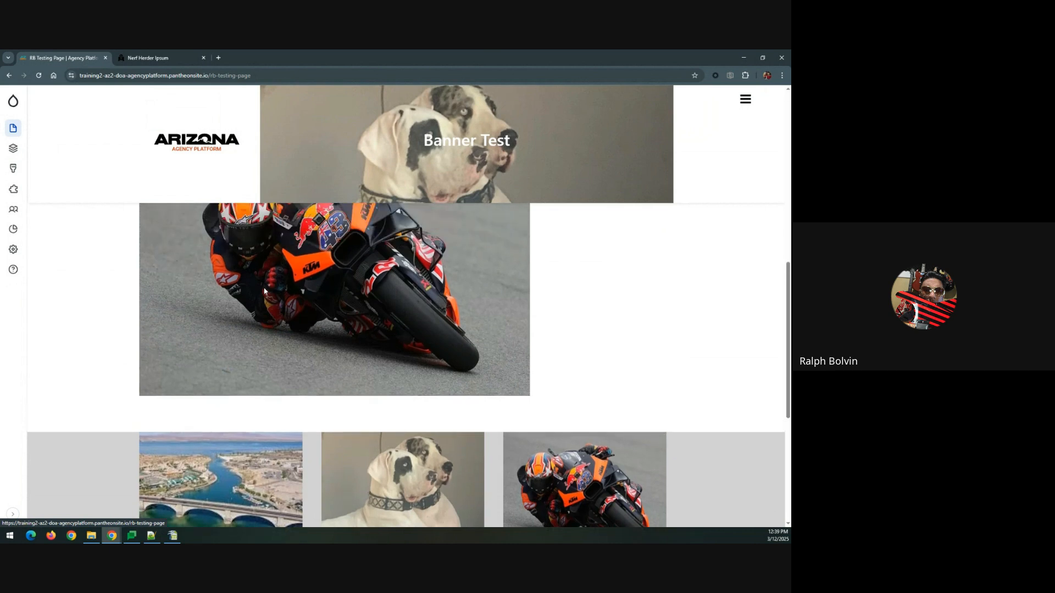
scroll(264, 291, up, 5)
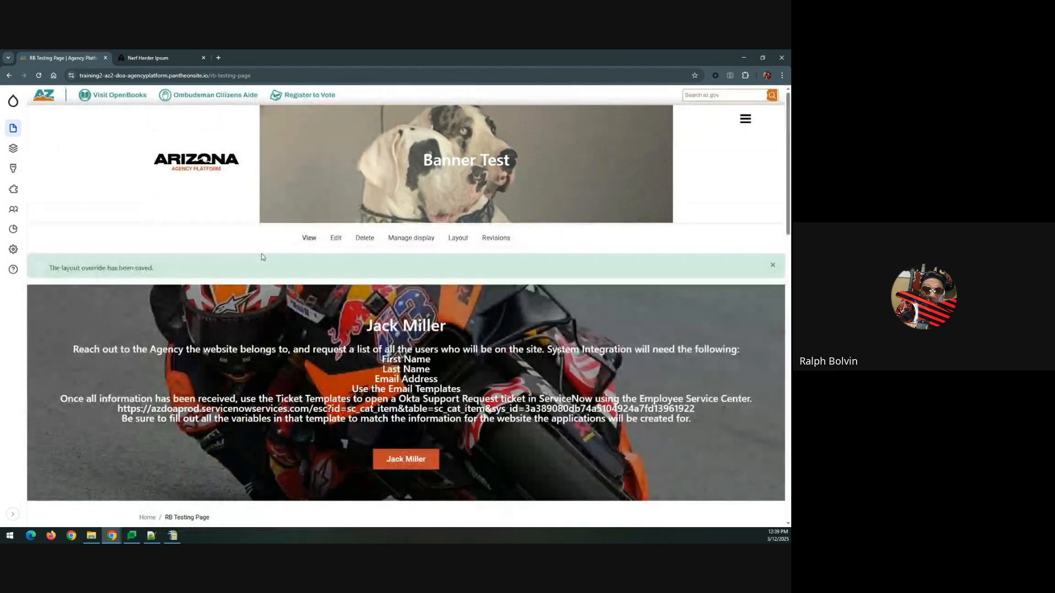
Step: Return to the page's layout editor and open the spacing style settings of Section 4 containing the three cards
click(459, 239)
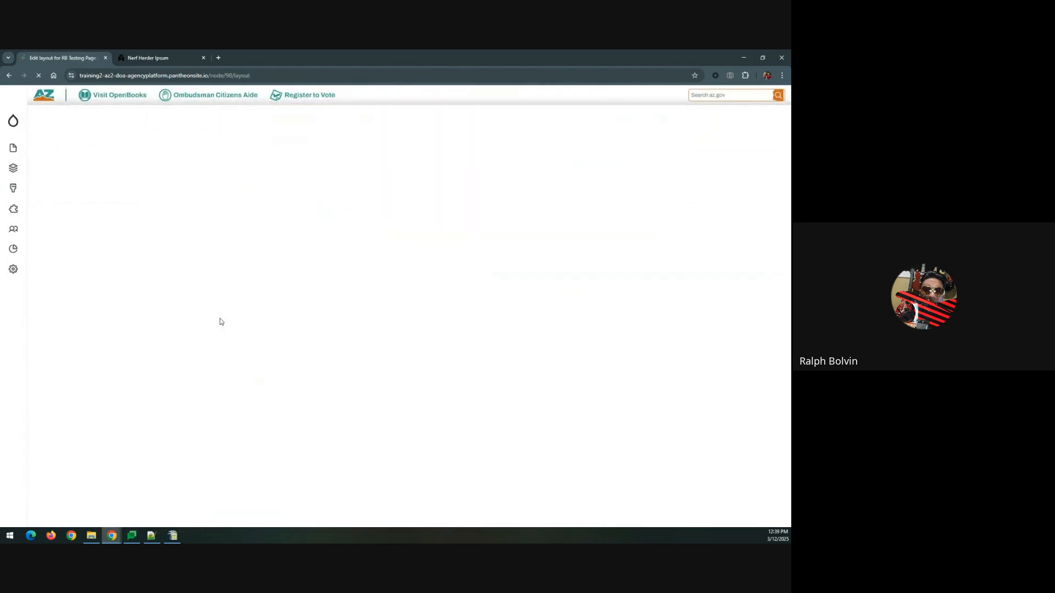
scroll(220, 321, down, 10)
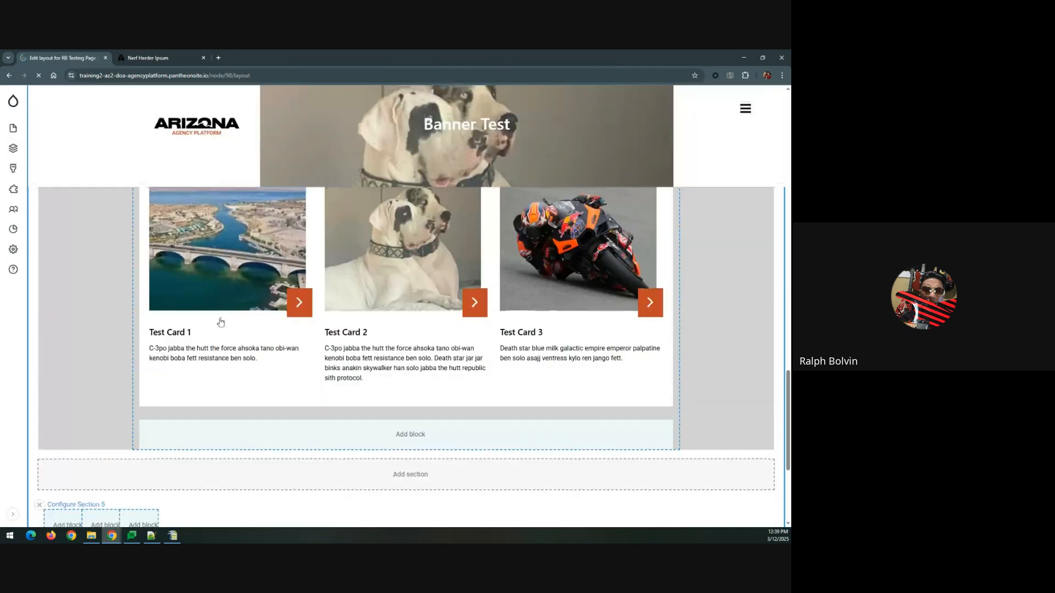
scroll(221, 322, up, 1)
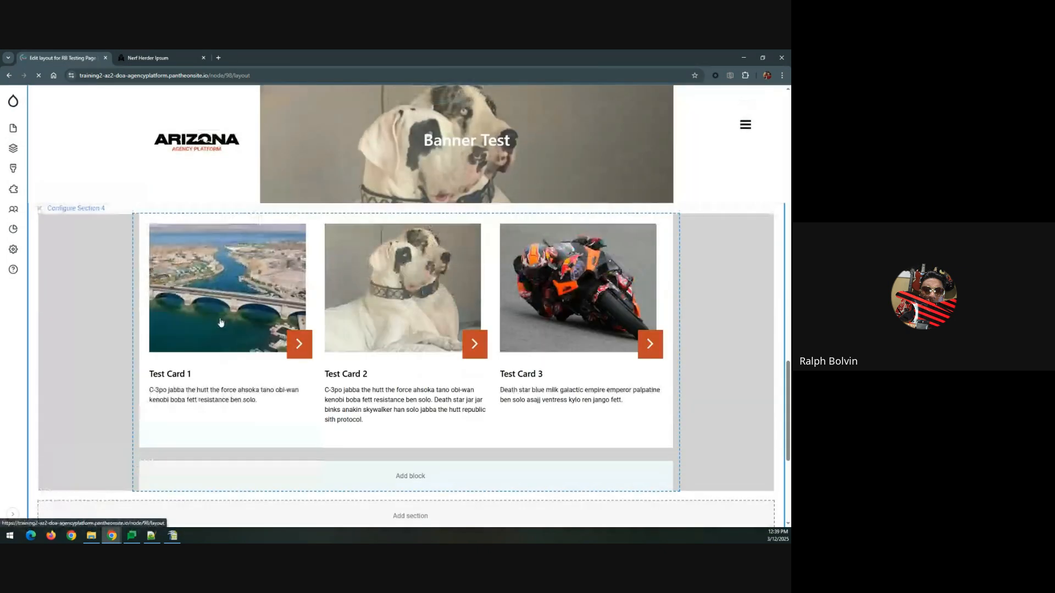
click(82, 213)
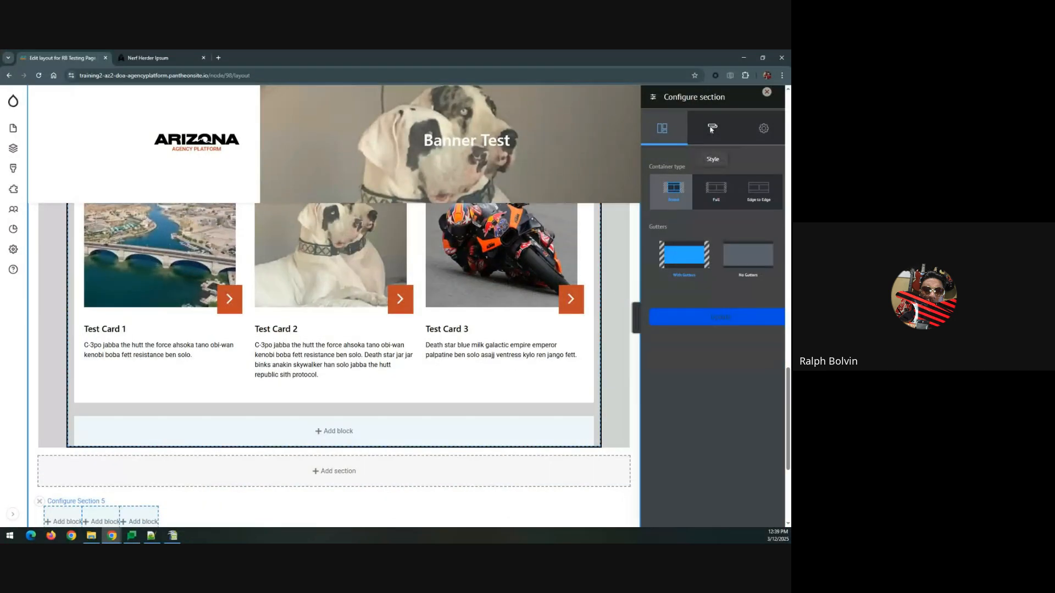
scroll(196, 277, up, 2)
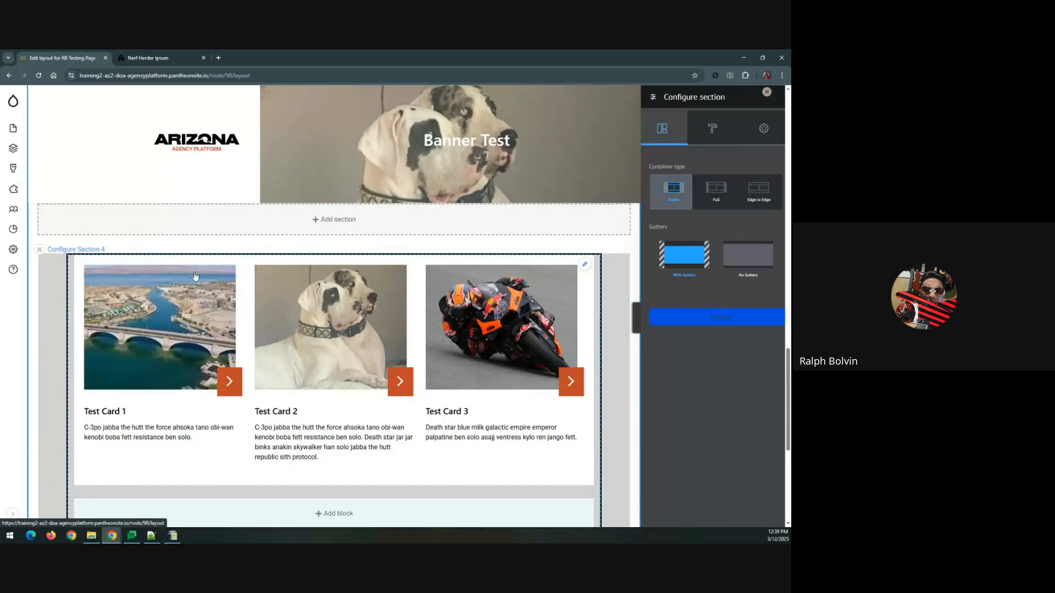
click(82, 252)
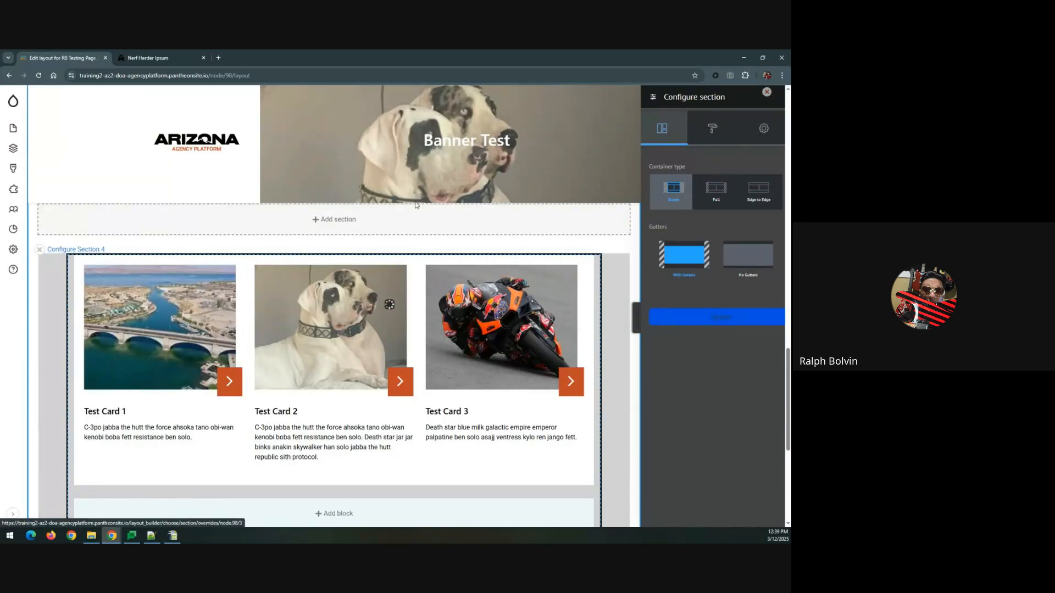
click(711, 128)
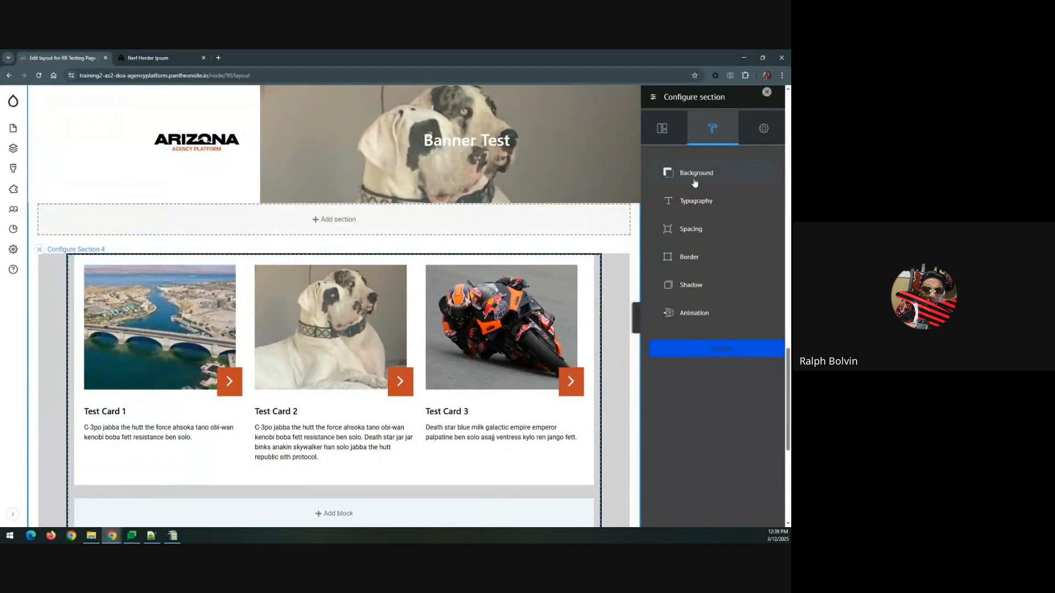
click(690, 230)
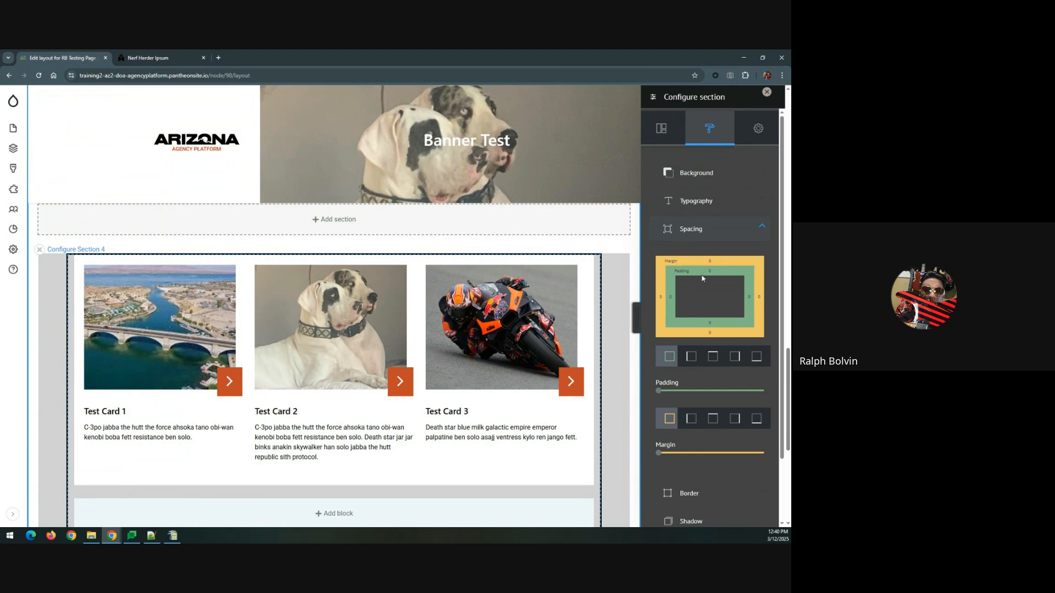
Step: Set Section 4's top padding to 24 and update the section
scroll(171, 383, up, 3)
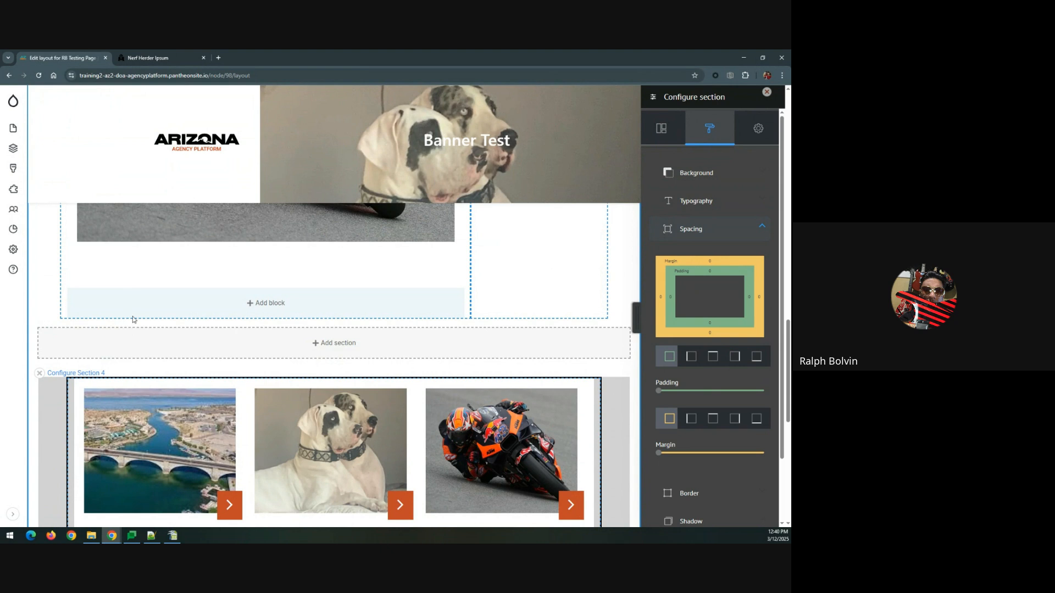
scroll(133, 319, down, 3)
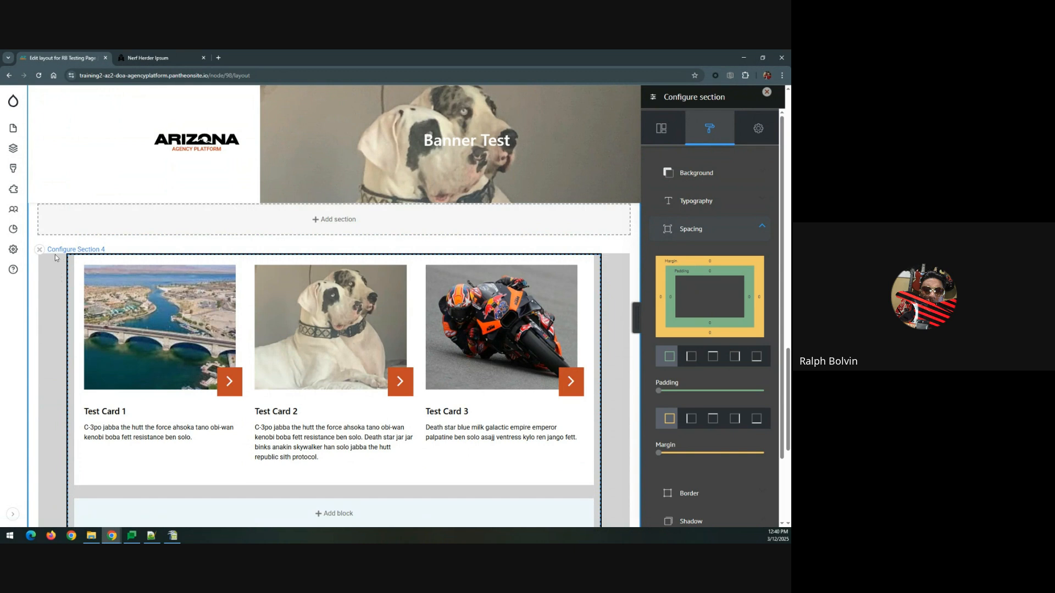
click(691, 357)
click(714, 360)
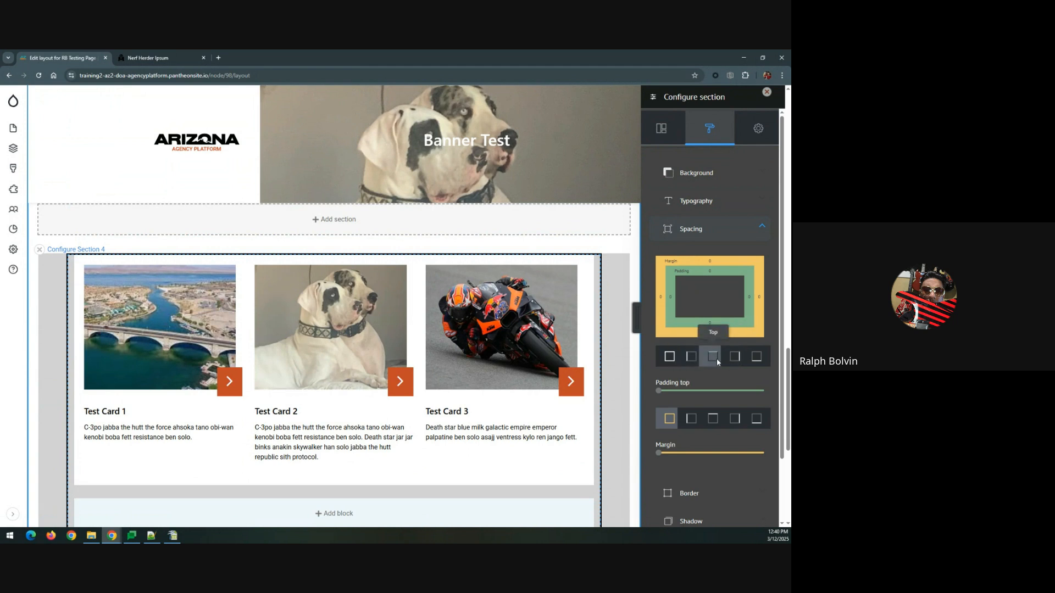
click(756, 357)
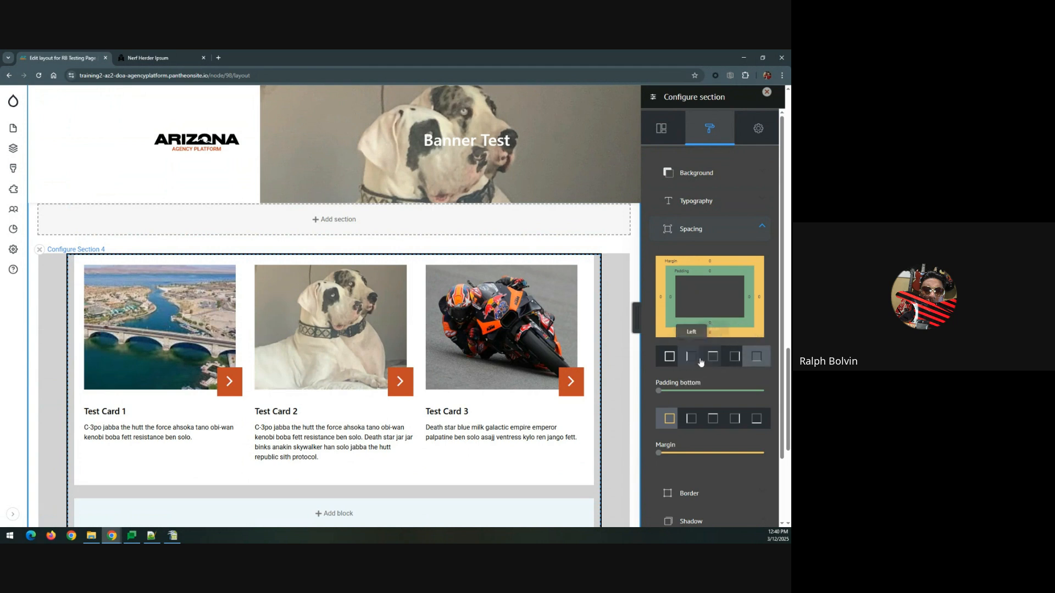
click(711, 359)
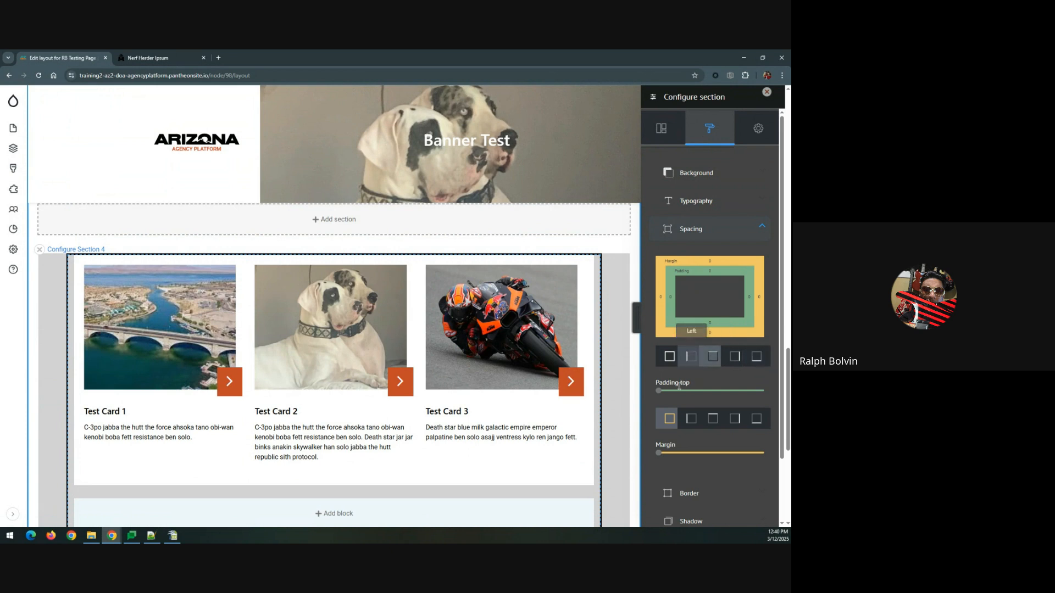
drag(659, 390, 714, 392)
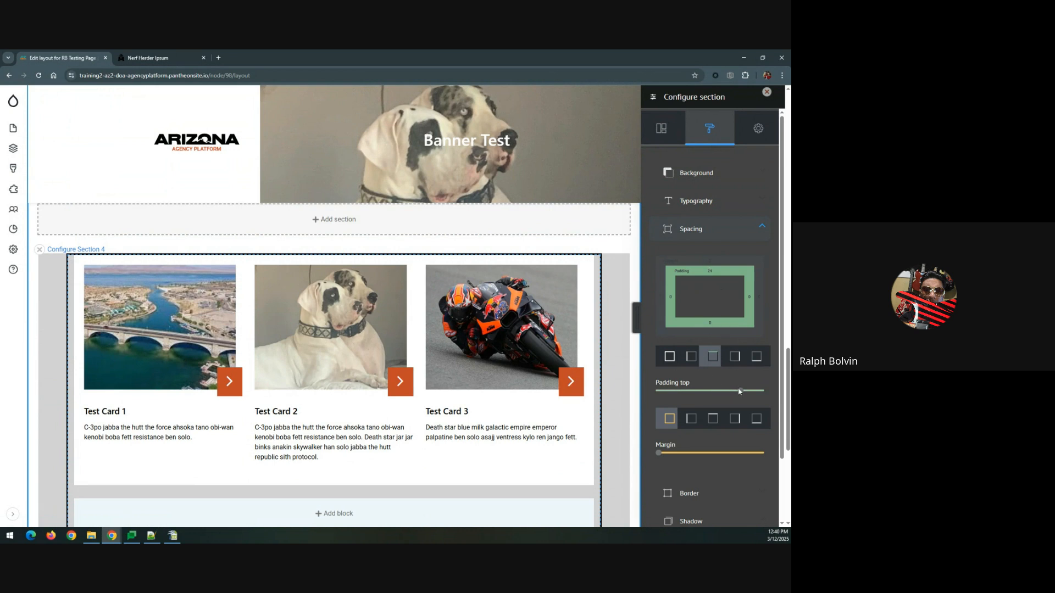
scroll(726, 407, down, 4)
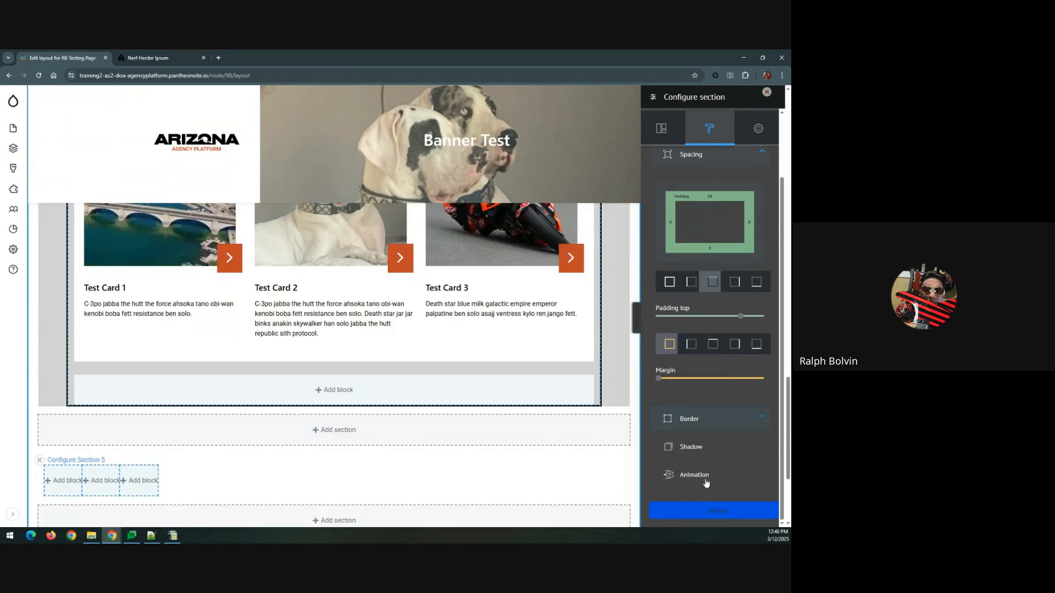
click(702, 514)
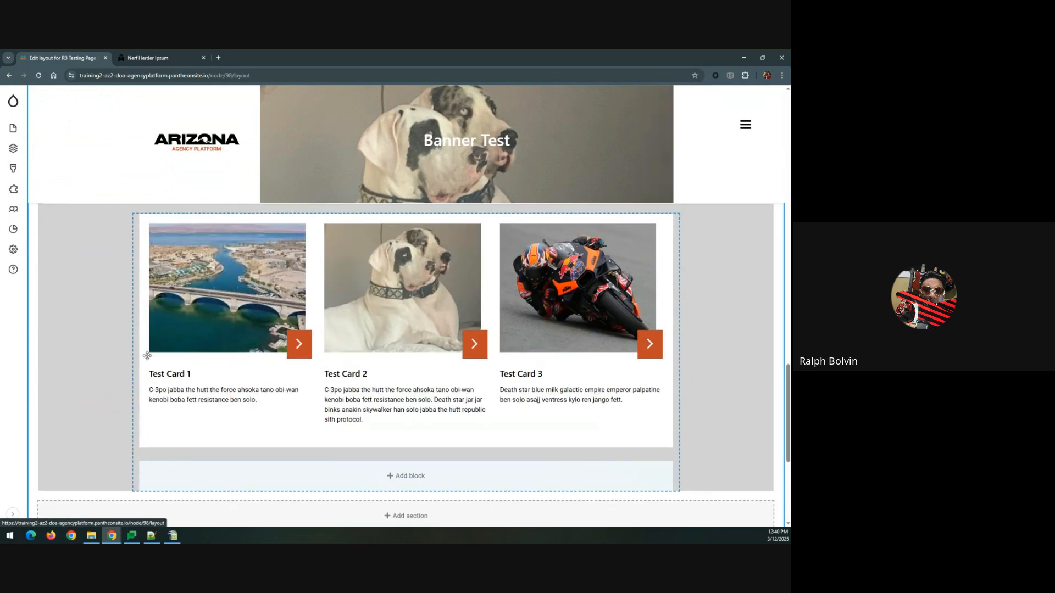
Step: Save the page layout with Section 4's new padding and check the card section on the saved page
scroll(146, 354, up, 2)
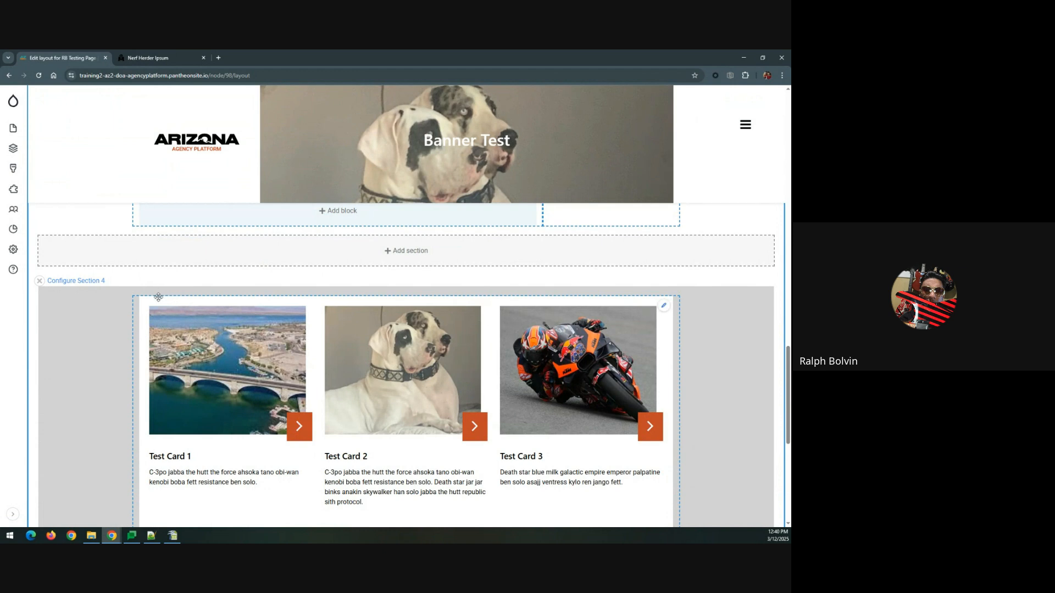
scroll(158, 297, down, 2)
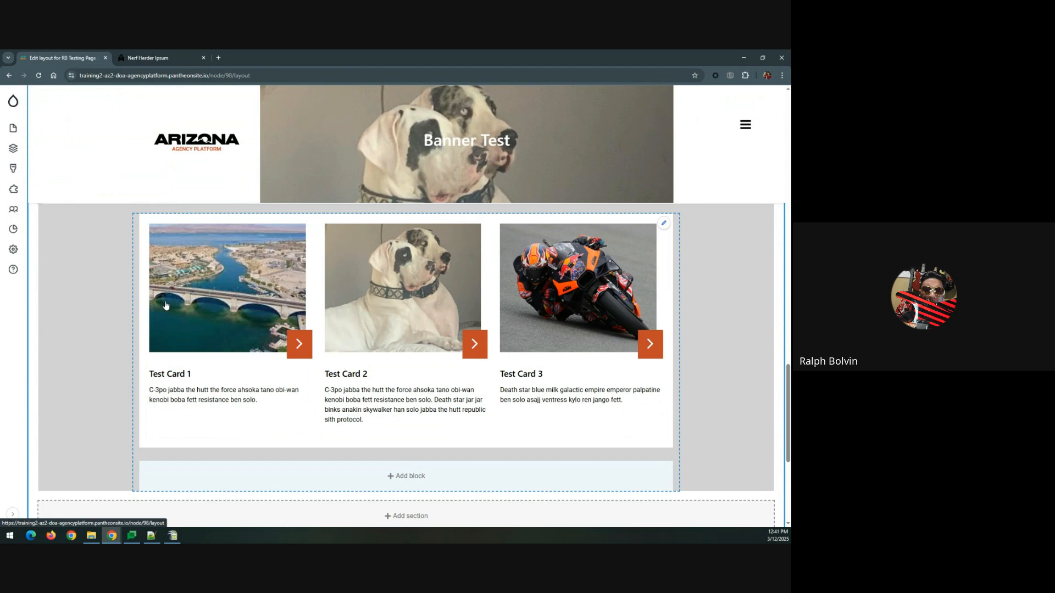
scroll(165, 306, up, 5)
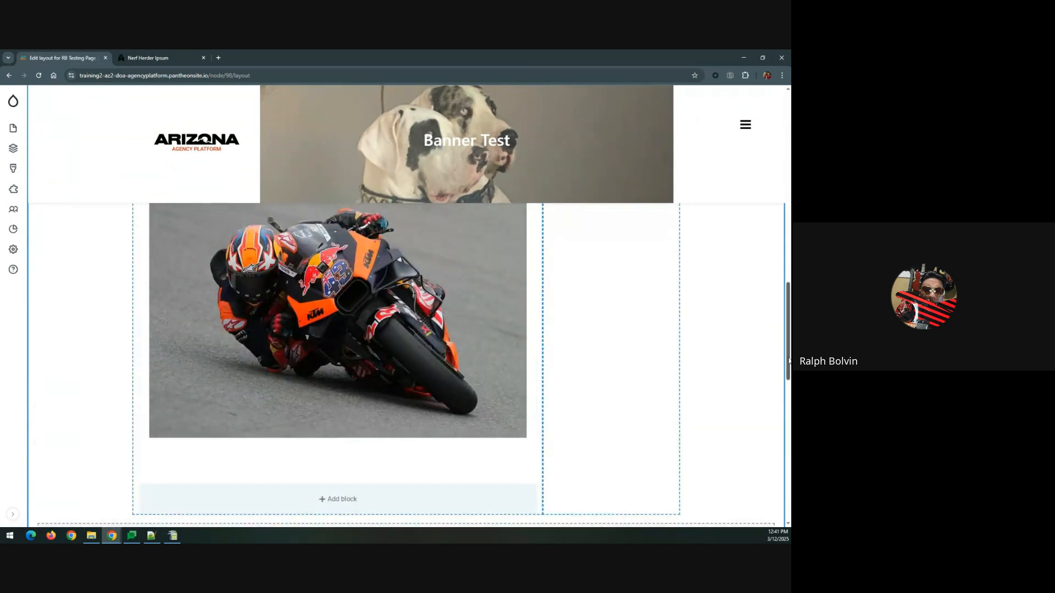
drag(789, 362, 783, 144)
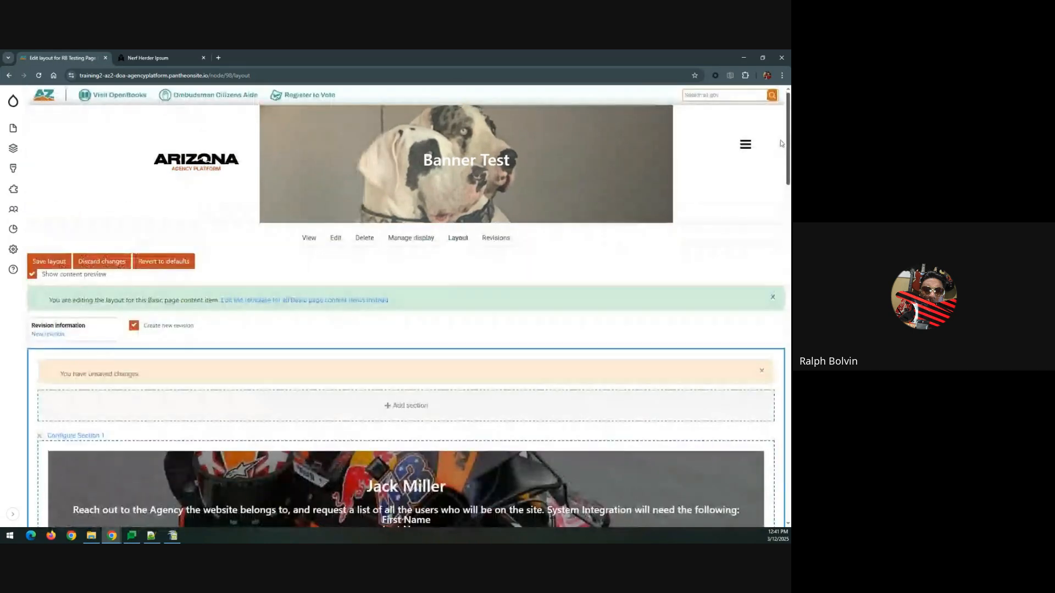
click(60, 261)
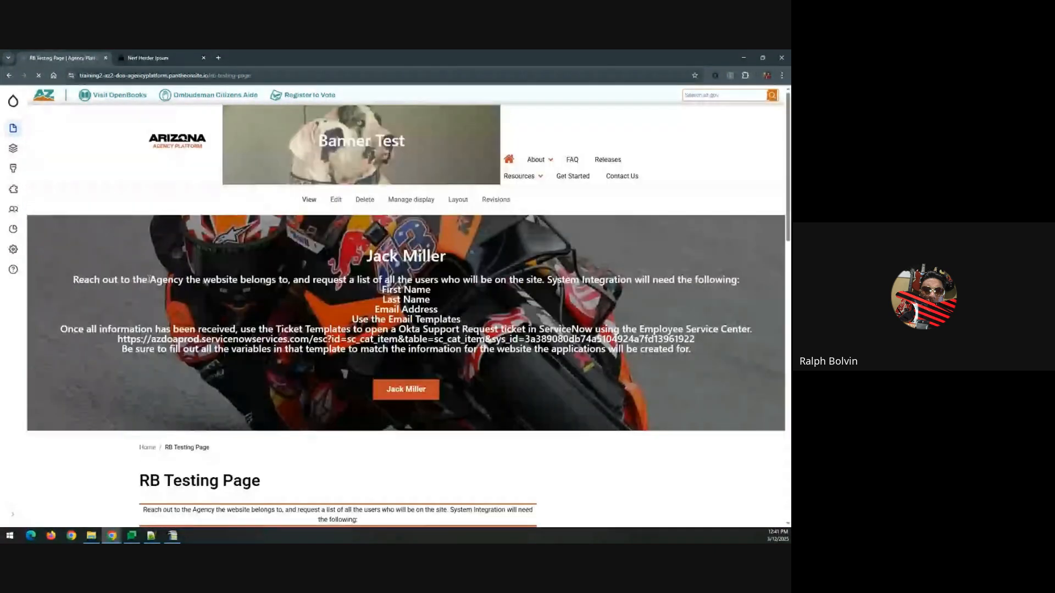
scroll(148, 280, down, 5)
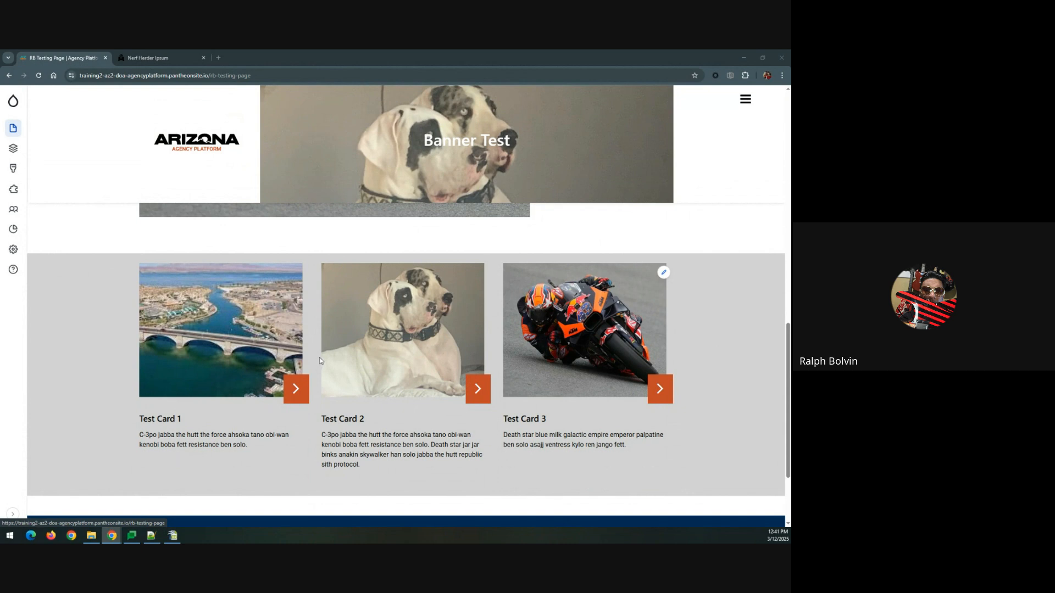
Step: Reopen the page's layout editor and open the configuration of the card set block in Section 4
click(662, 274)
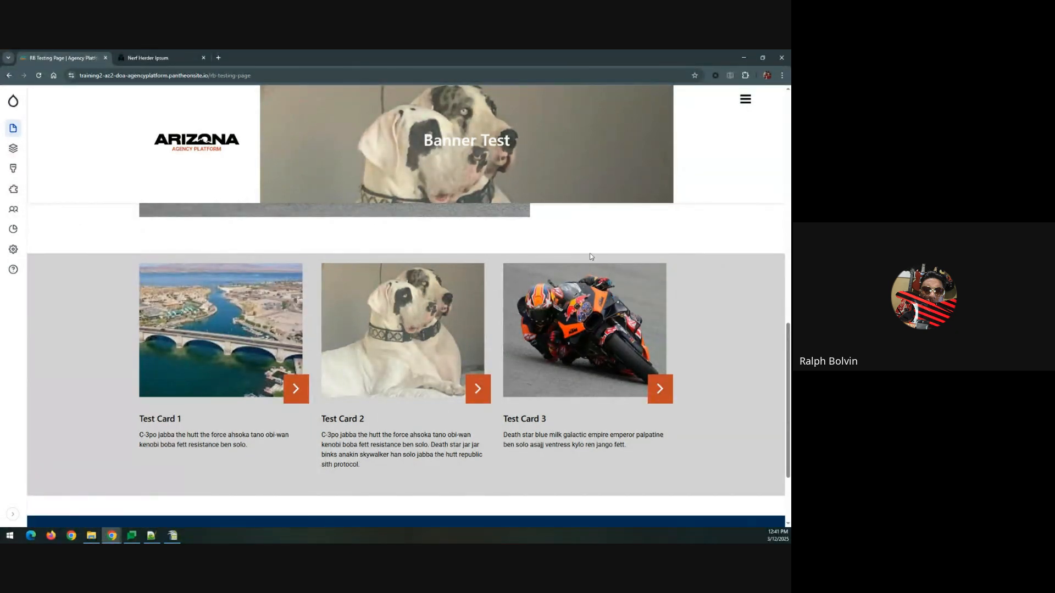
scroll(394, 390, up, 15)
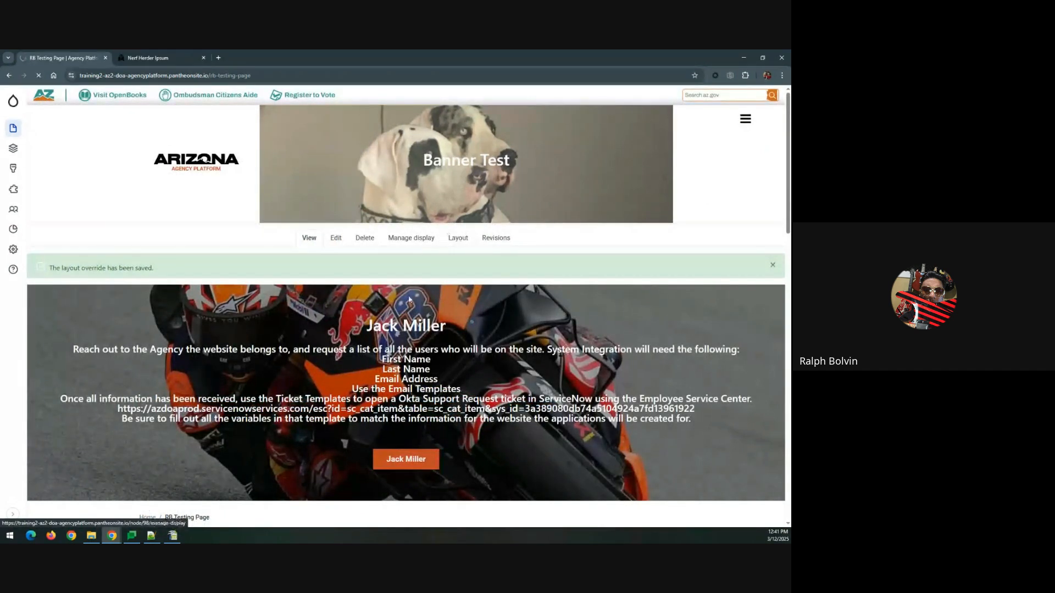
click(458, 238)
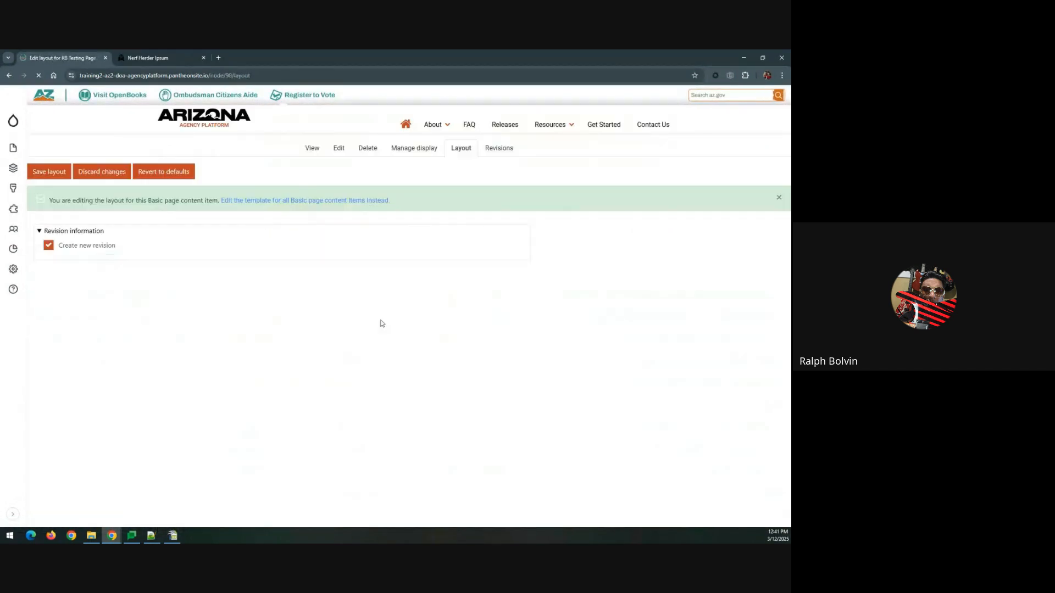
scroll(354, 351, down, 3)
scroll(353, 351, down, 20)
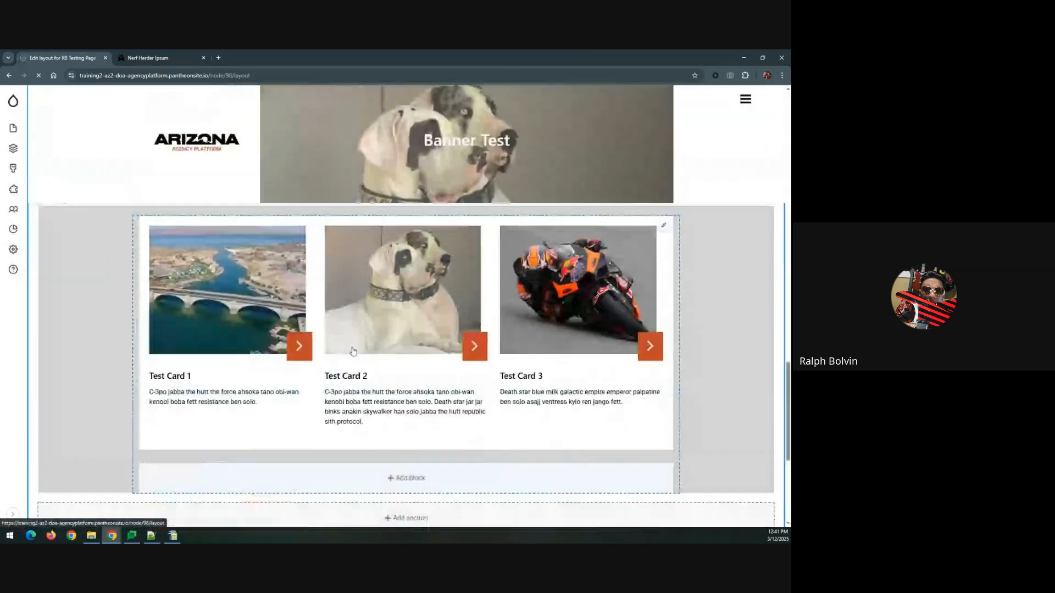
click(664, 226)
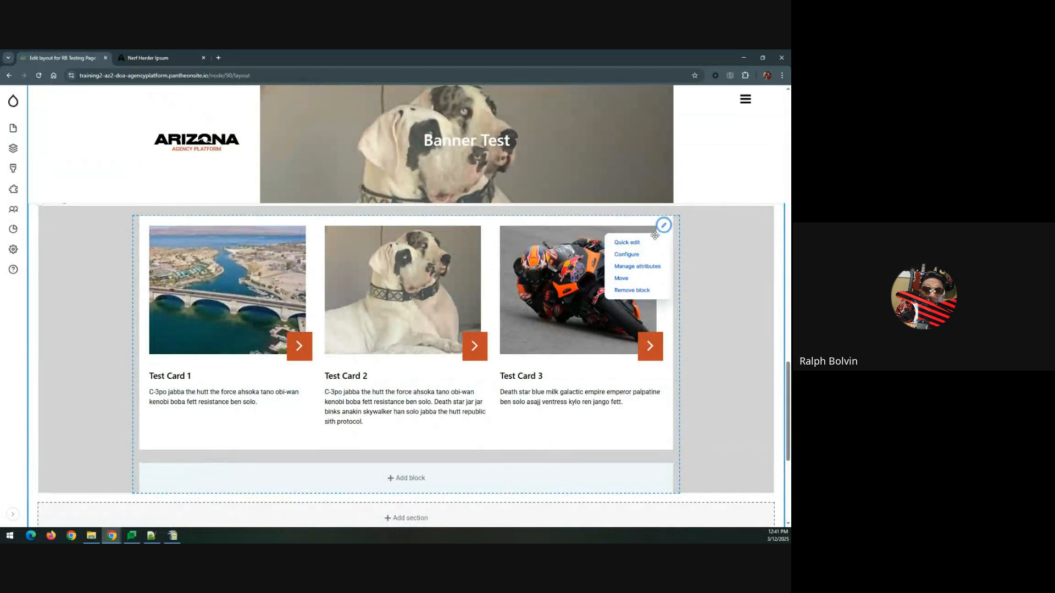
click(628, 254)
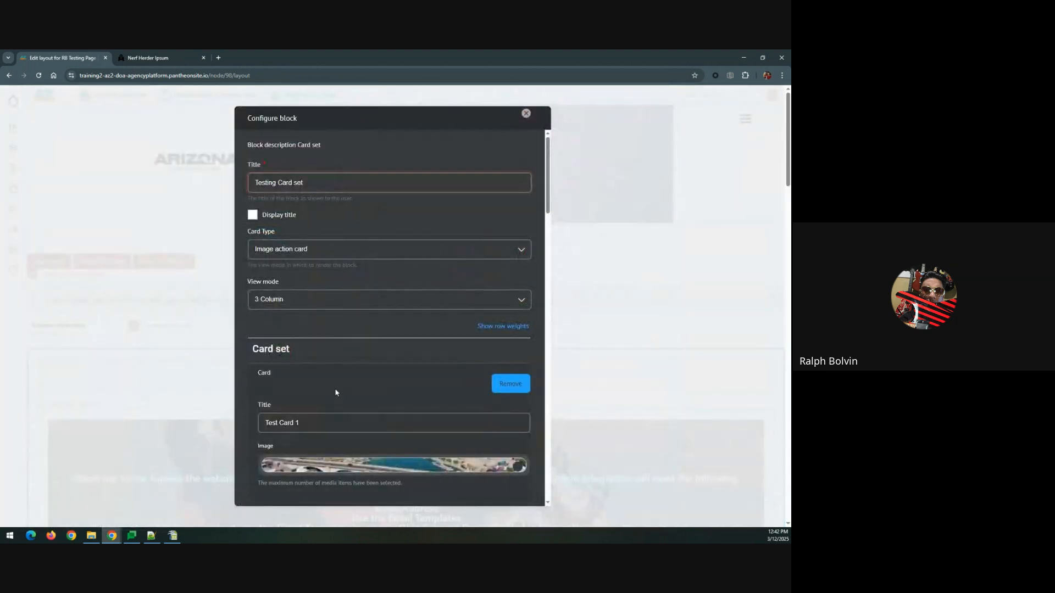
Step: Link Test Card 1 to the existing Announcement 1 content through its link URL
scroll(335, 392, down, 6)
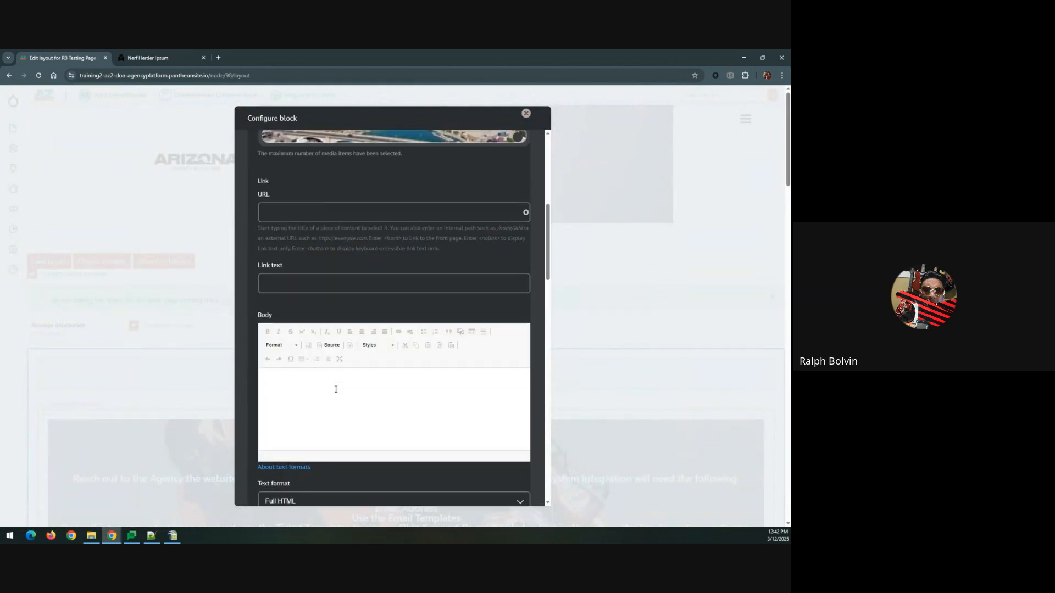
scroll(335, 389, up, 6)
scroll(335, 389, down, 4)
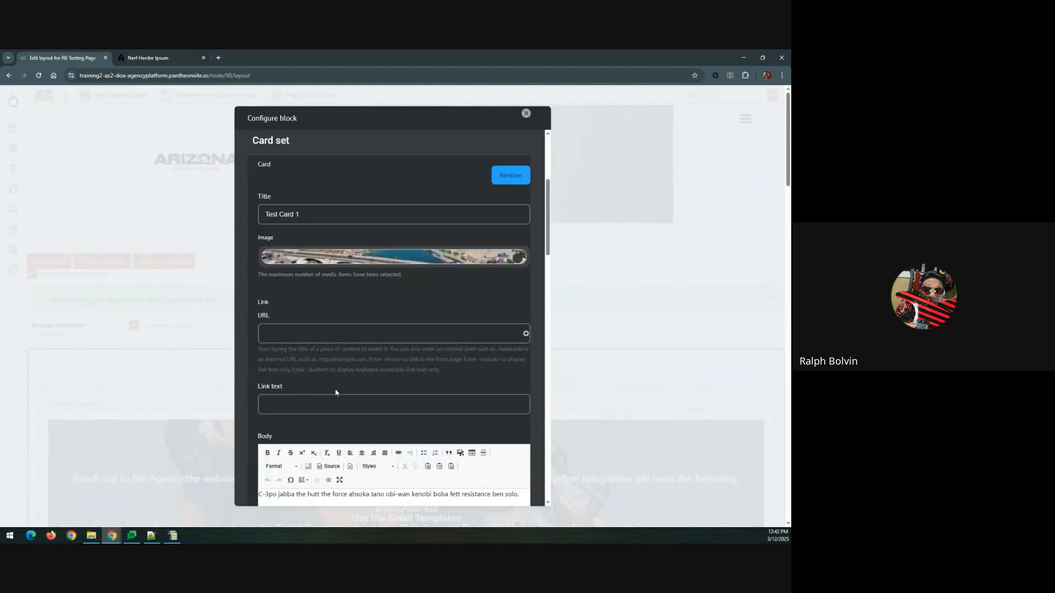
scroll(335, 392, down, 1)
click(280, 293)
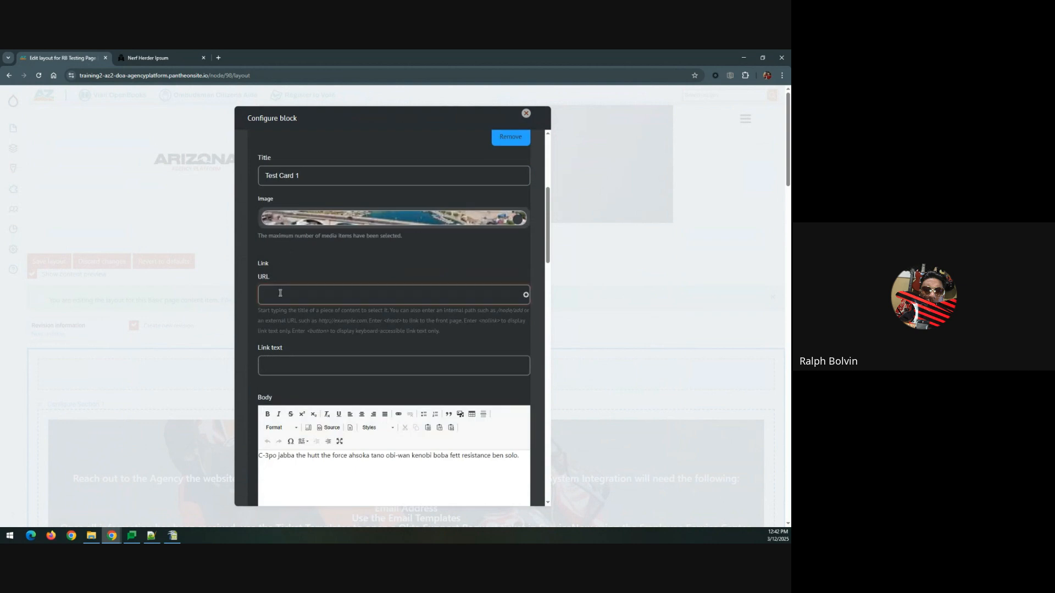
text(spp)
key(BackSpace)
key(BackSpace)
key(BackSpace)
text(a)
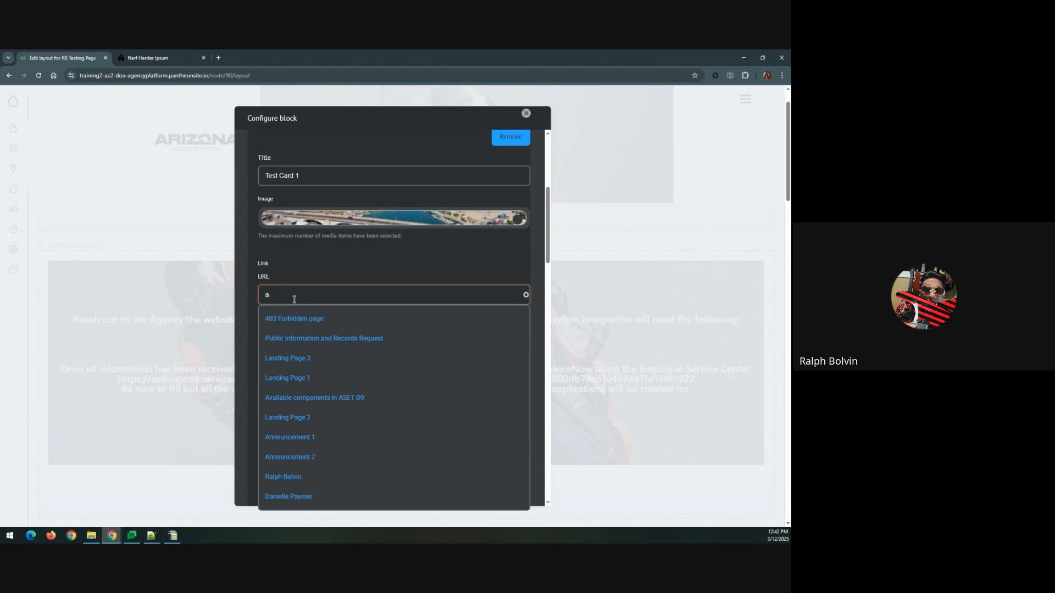
click(286, 437)
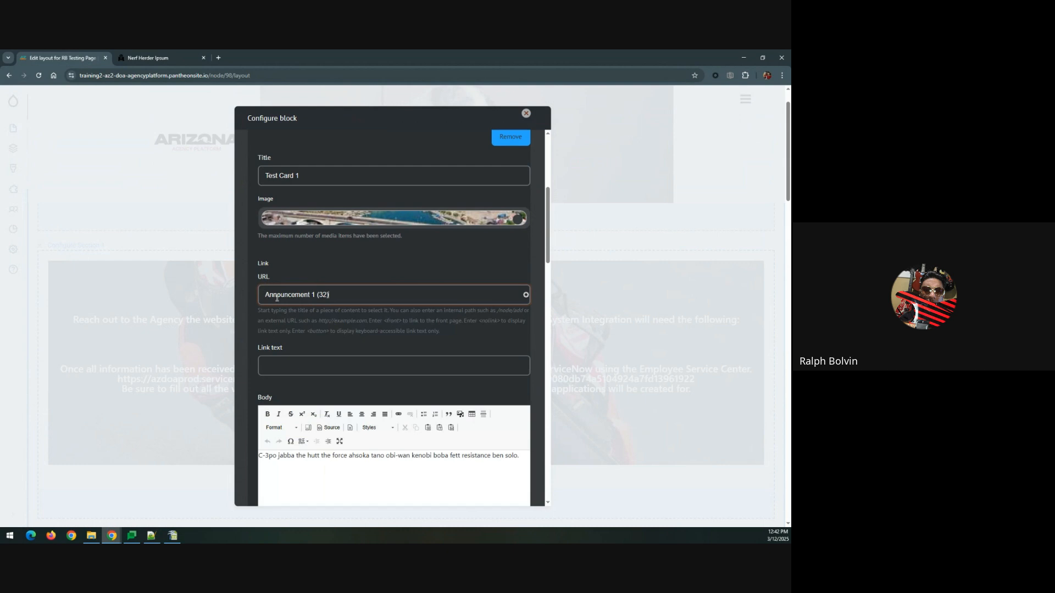
Step: Set Test Card 1's link text to "Announcement"
click(317, 366)
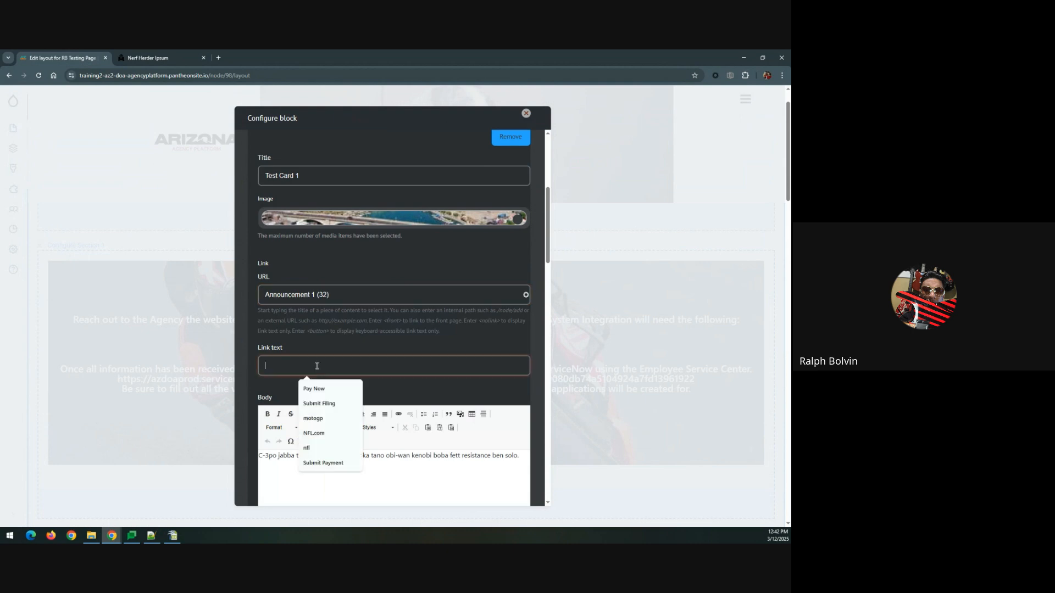
text(Ann)
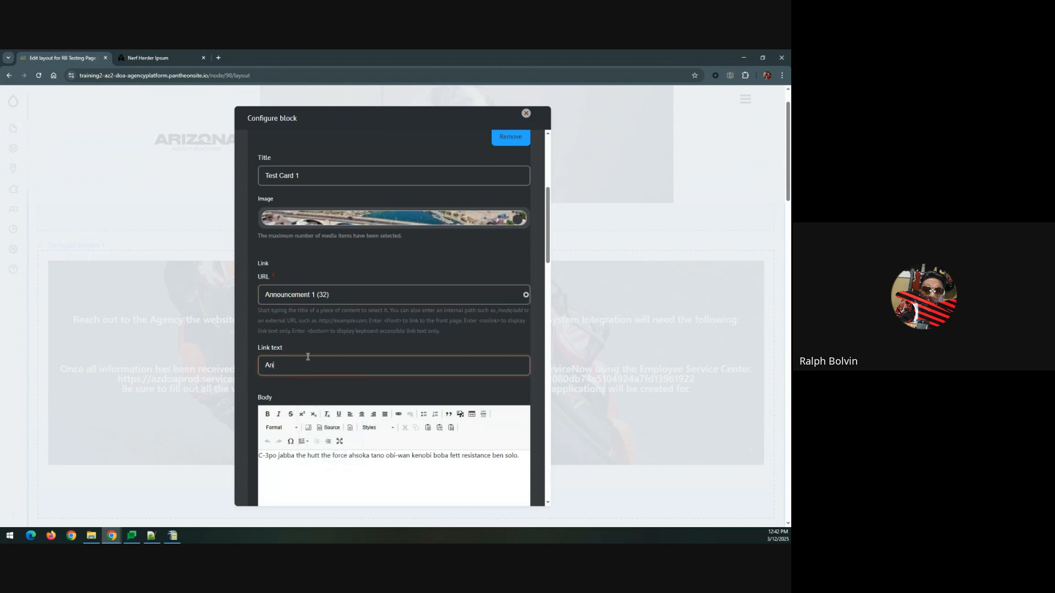
key(BackSpace)
text(Announcm)
text(ent)
key(BackSpace)
key(BackSpace)
key(BackSpace)
key(BackSpace)
key(BackSpace)
text(ncement)
scroll(309, 354, down, 5)
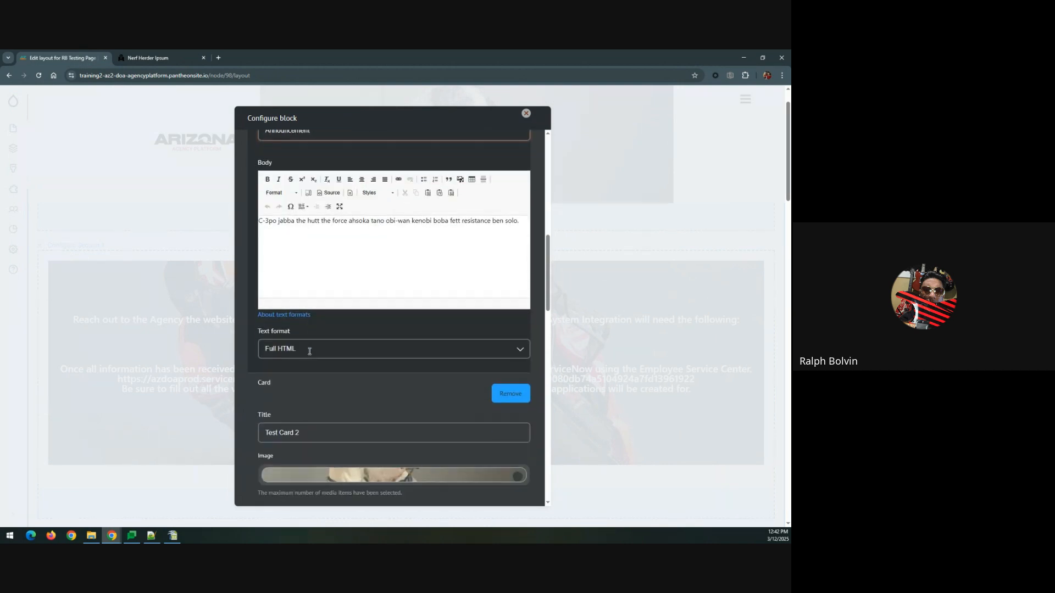
scroll(309, 351, down, 4)
click(297, 336)
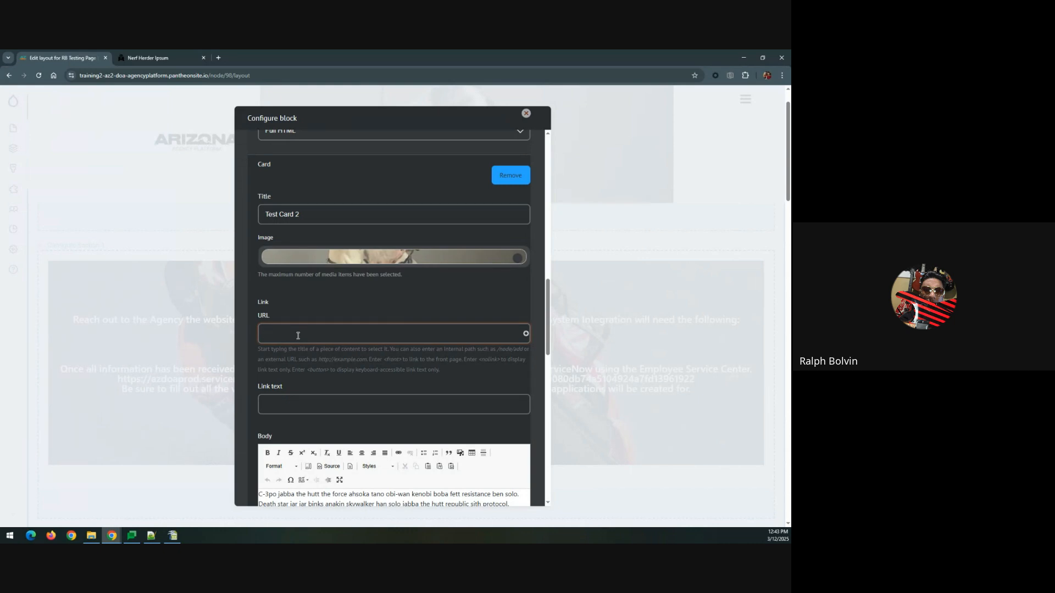
text(https:)
text(://)
text(google.com)
scroll(297, 334, down, 1)
click(293, 362)
text(Google)
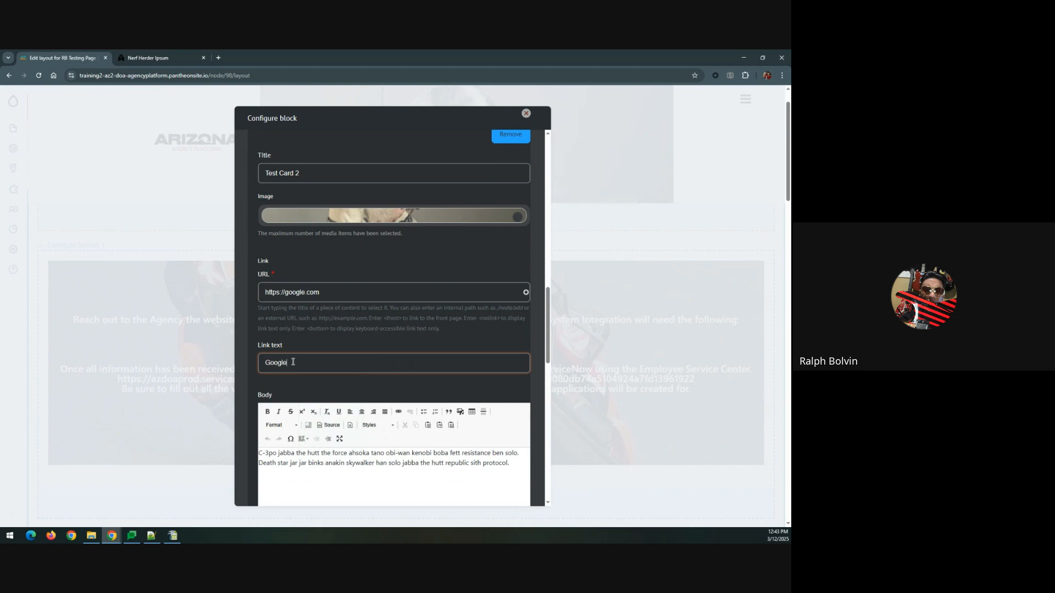
Step: Link Test Card 3 to the existing Contact Us content with the link text "Contact"
scroll(293, 362, down, 7)
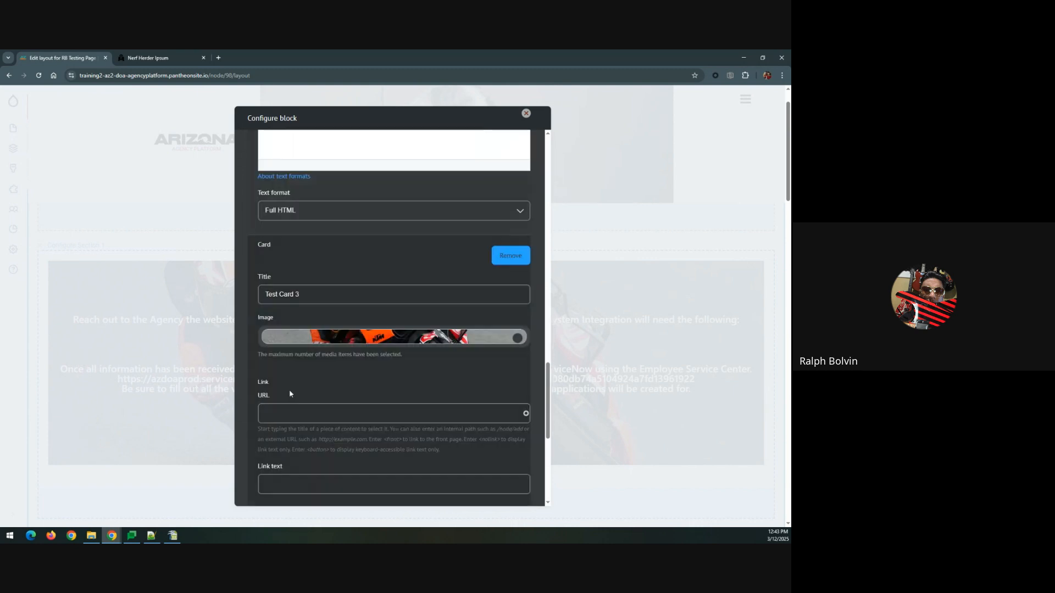
click(286, 374)
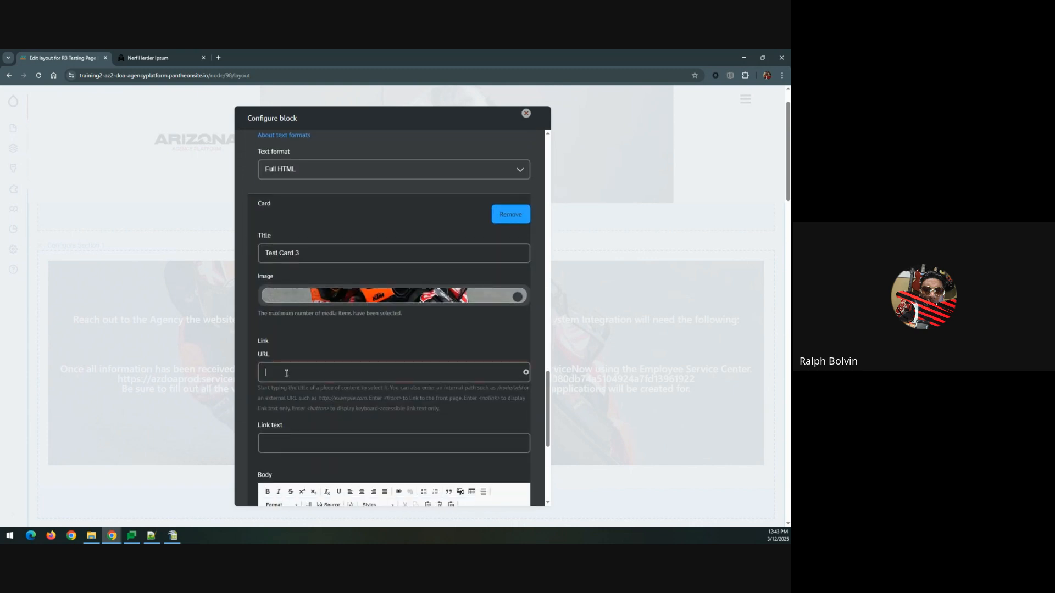
text(cont)
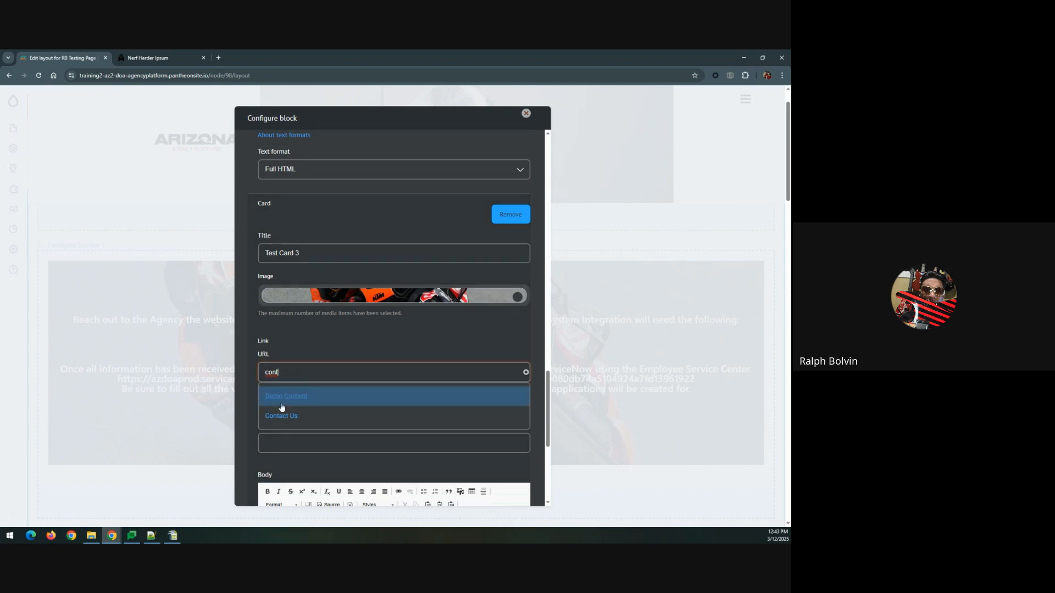
click(281, 423)
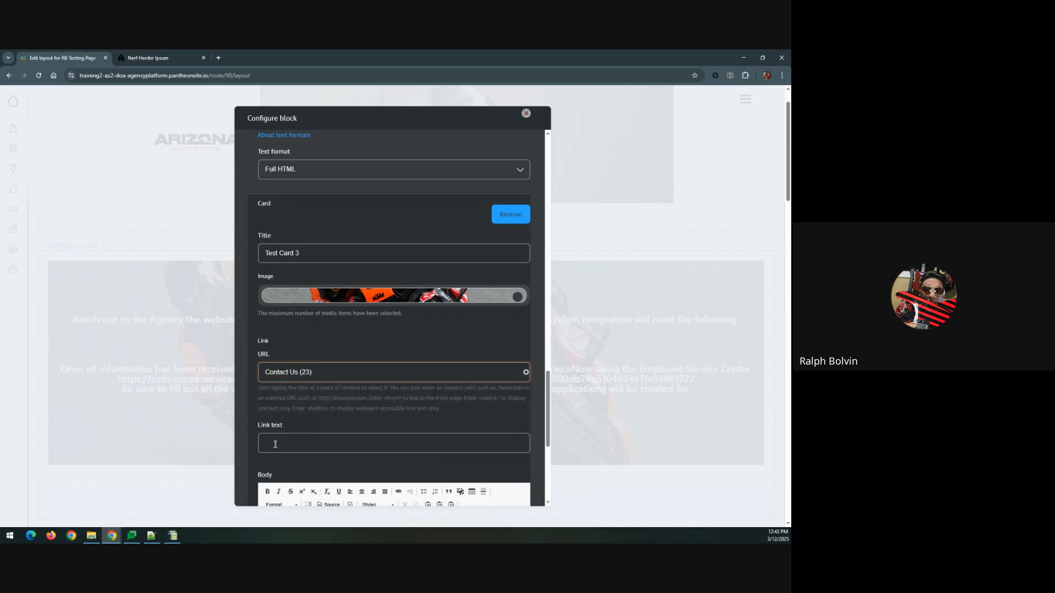
click(276, 444)
text(Contact)
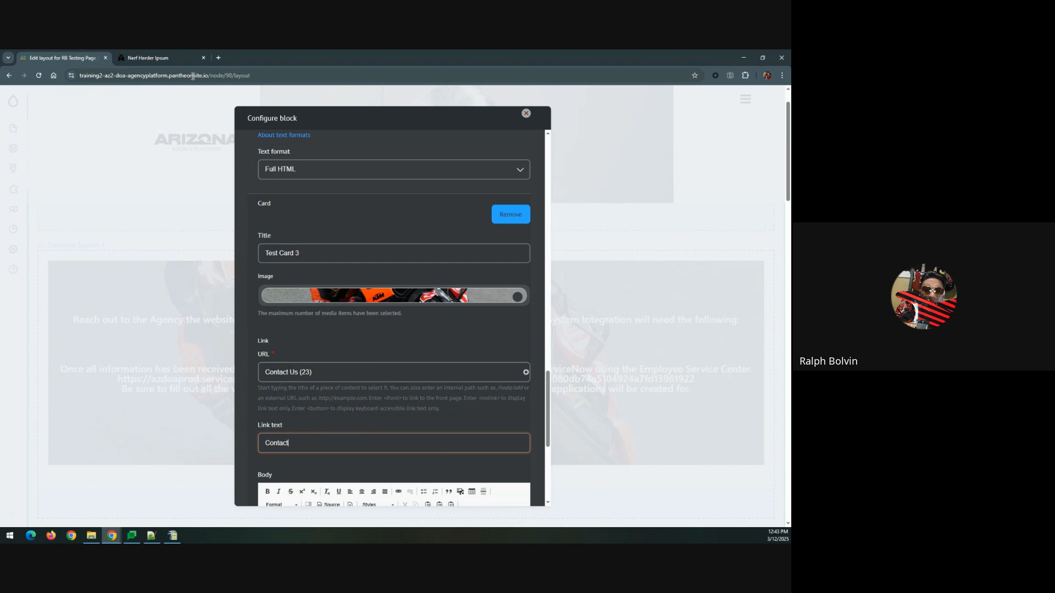
Step: Update the card set block with the new card links and save the page layout
click(271, 373)
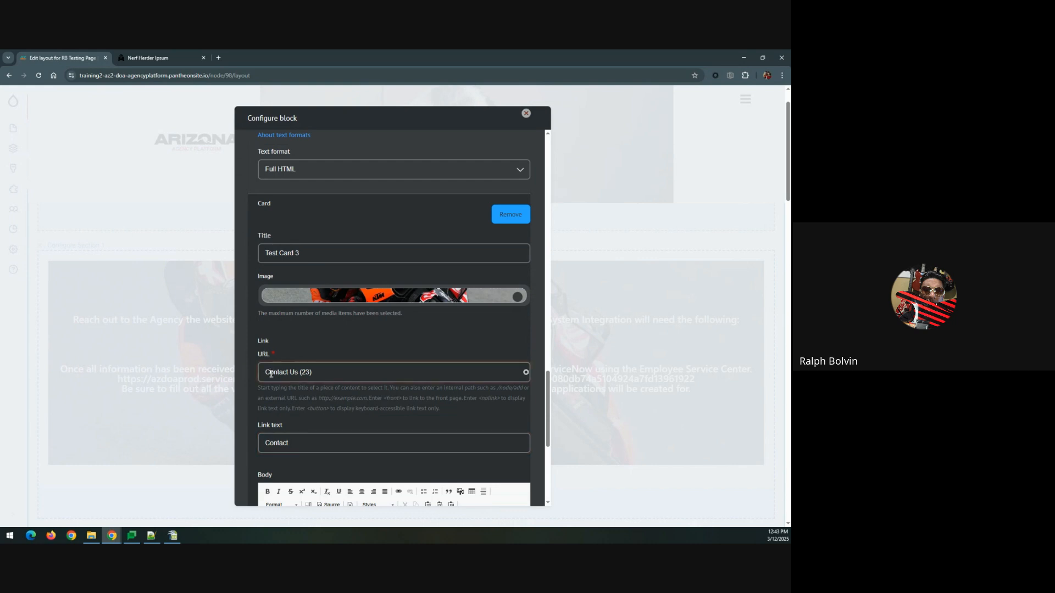
drag(346, 371, 254, 367)
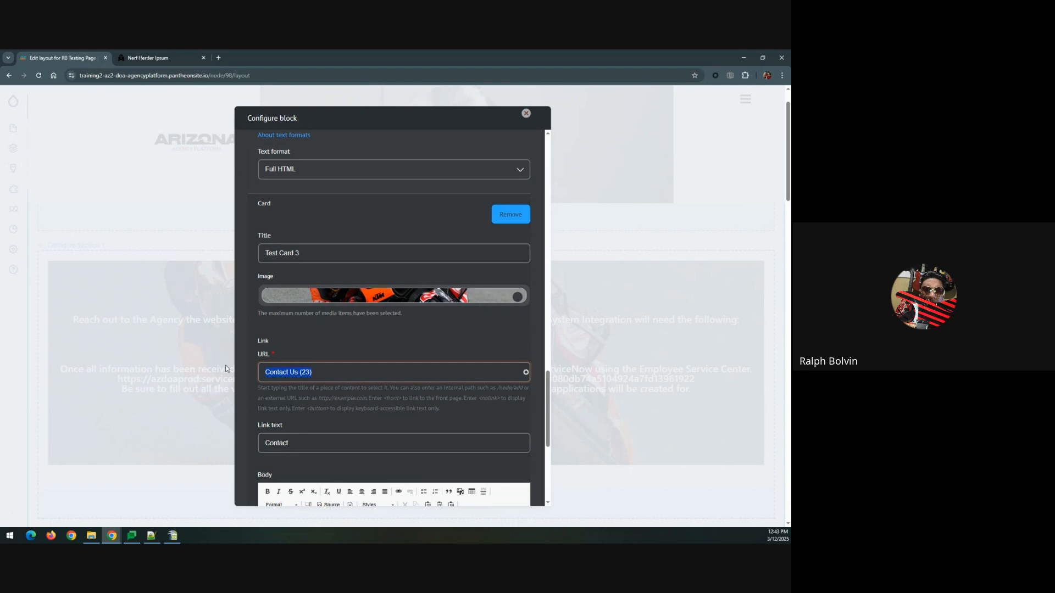
scroll(313, 337, down, 5)
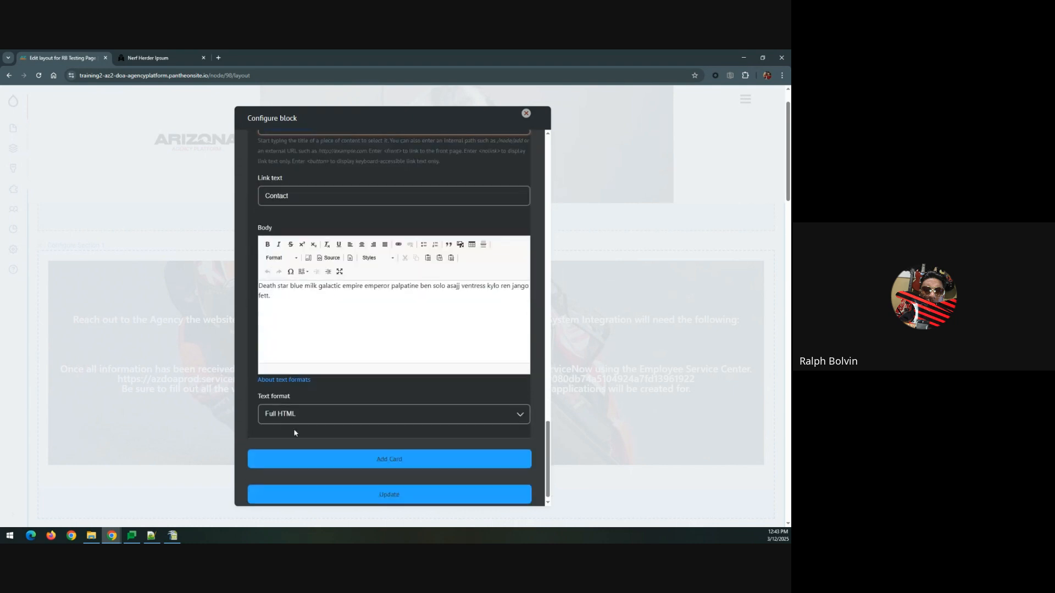
click(326, 481)
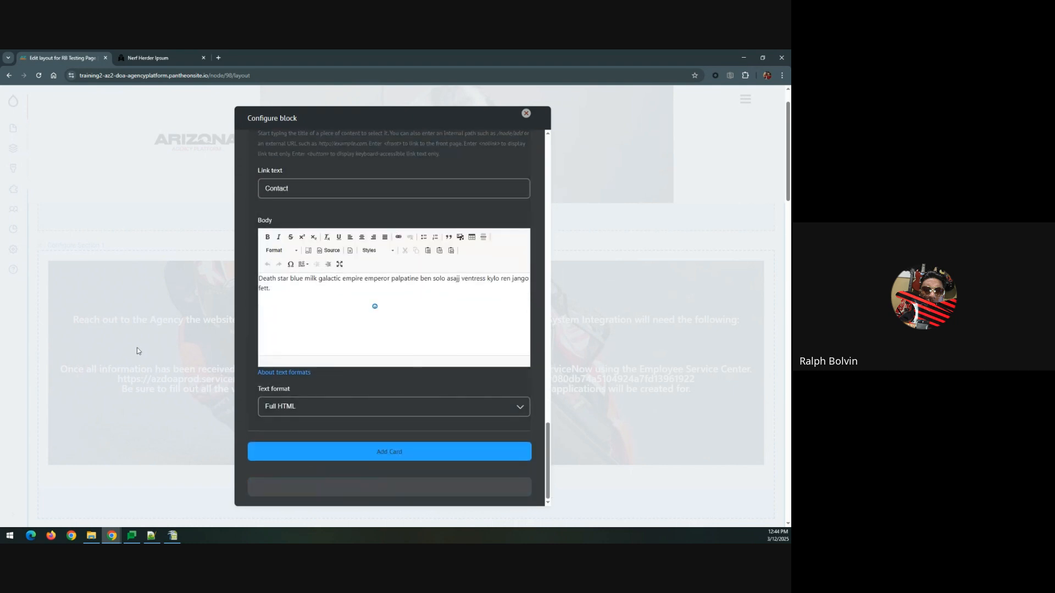
scroll(440, 333, down, 10)
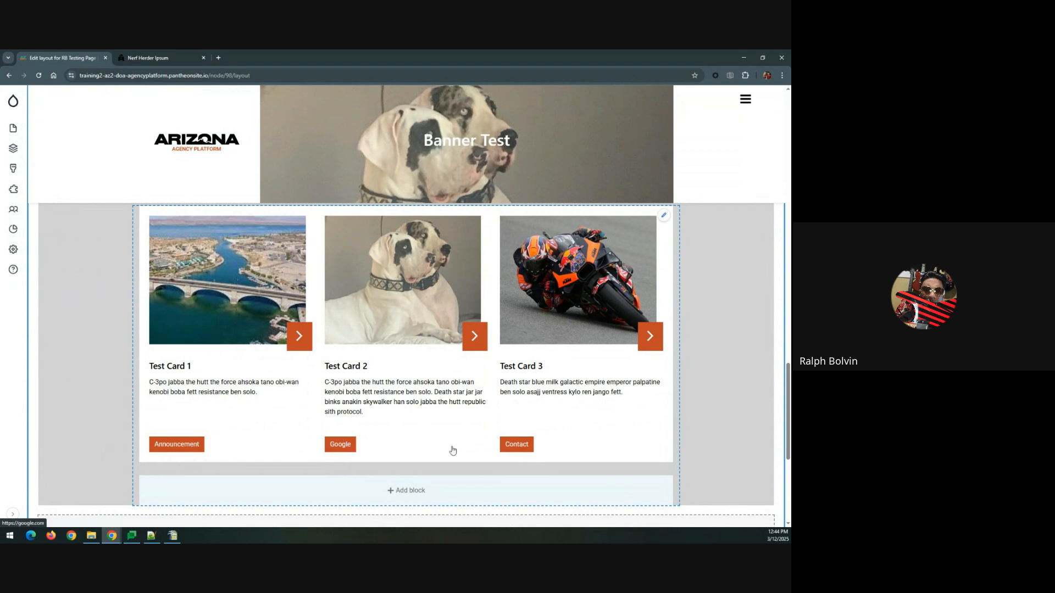
drag(788, 432, 788, 160)
click(56, 262)
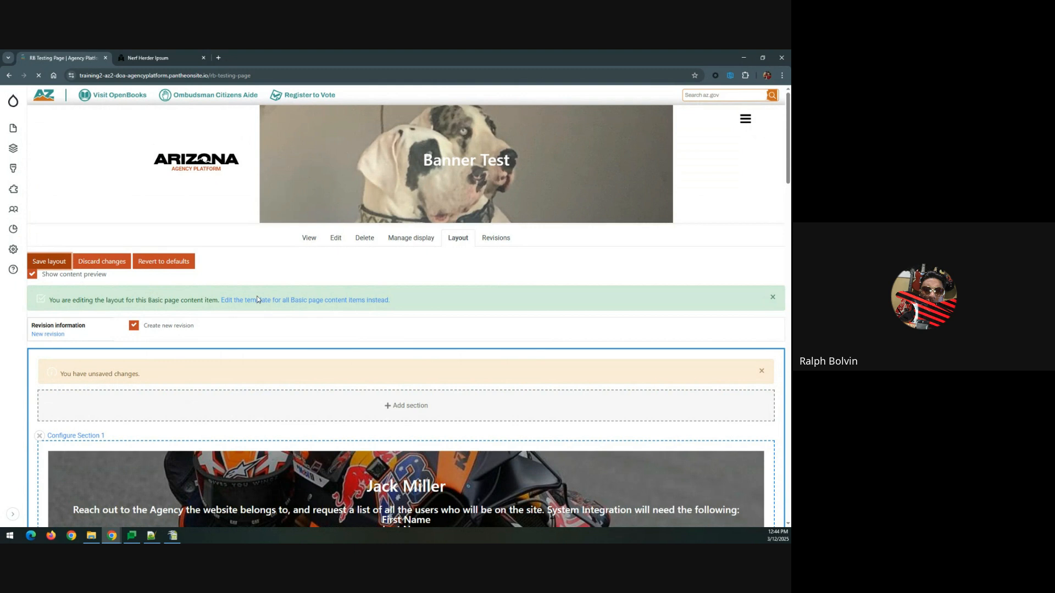
Step: Test the Contact link of Test Card 3 on the saved page, and return to the card section
scroll(260, 298, down, 10)
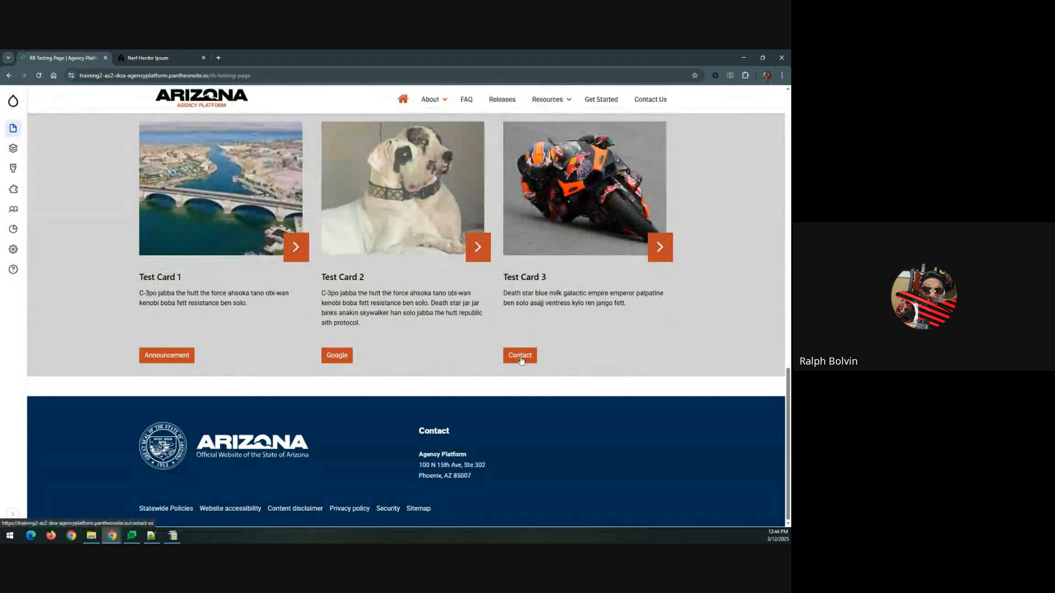
click(519, 358)
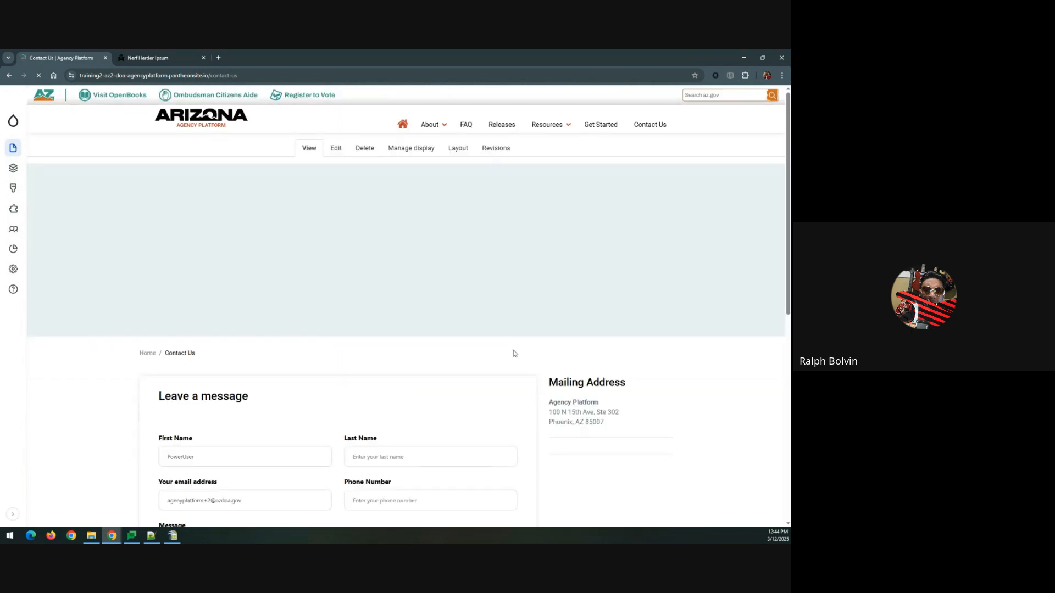
scroll(513, 353, down, 3)
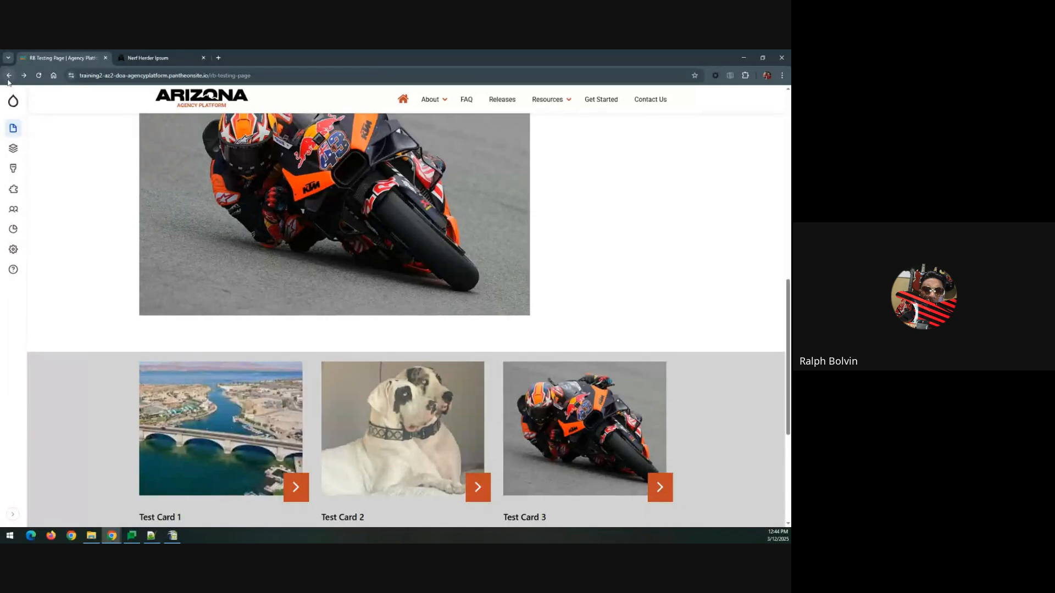
scroll(194, 250, down, 4)
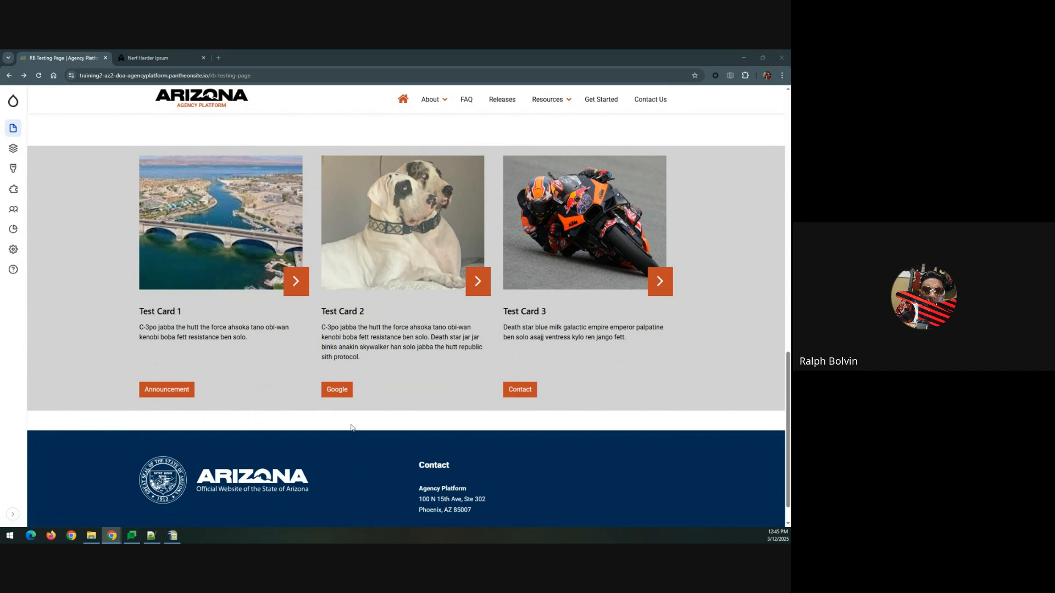
Step: Review the saved page from its banner through the body content to the card section
scroll(352, 428, up, 15)
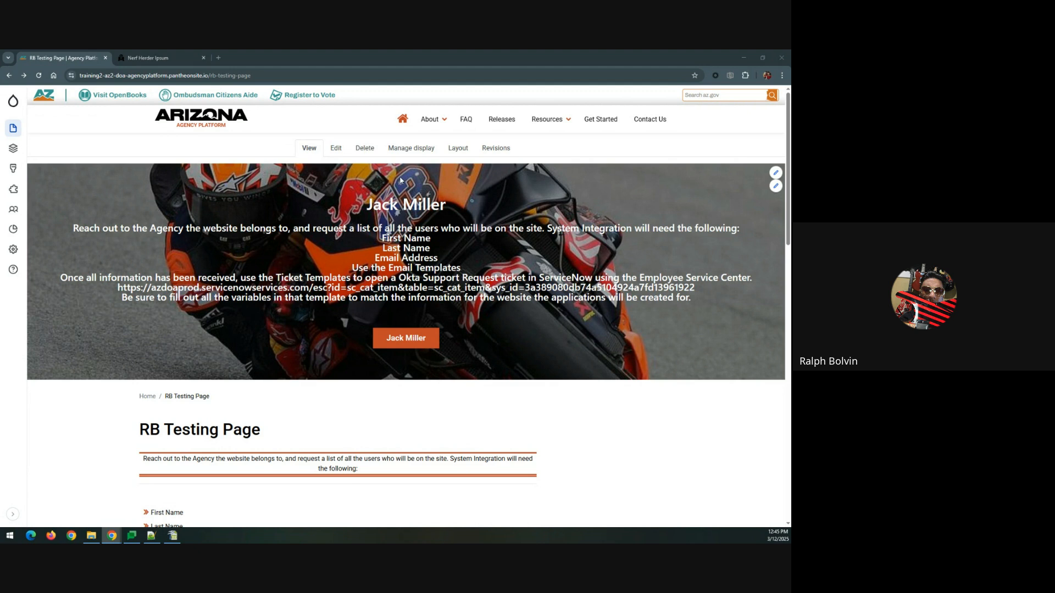
scroll(366, 223, down, 3)
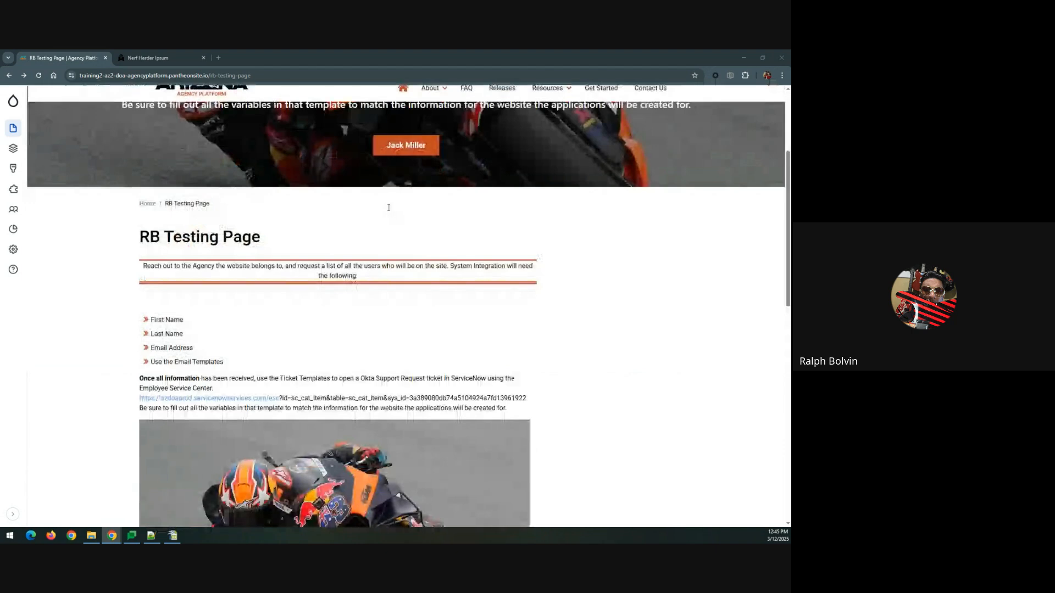
scroll(366, 223, up, 3)
scroll(305, 265, down, 3)
scroll(306, 265, down, 10)
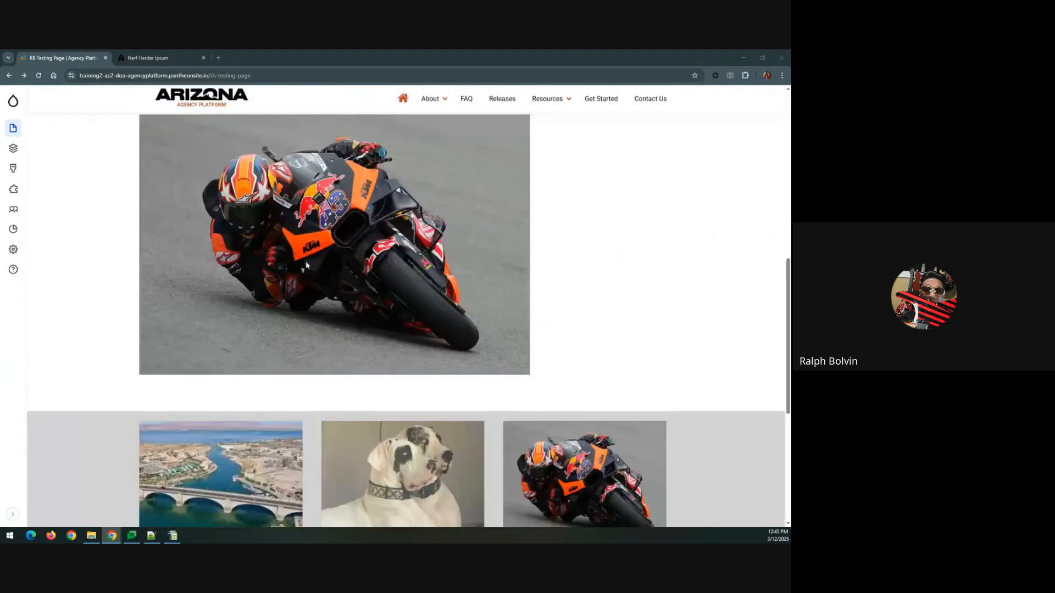
scroll(306, 262, up, 3)
scroll(307, 265, up, 5)
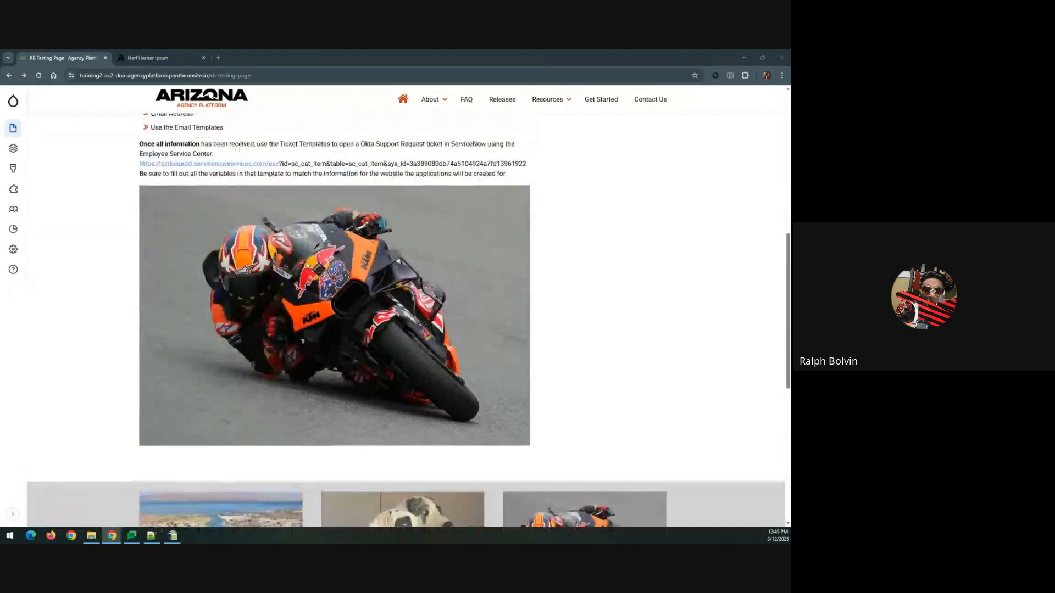
scroll(306, 265, down, 4)
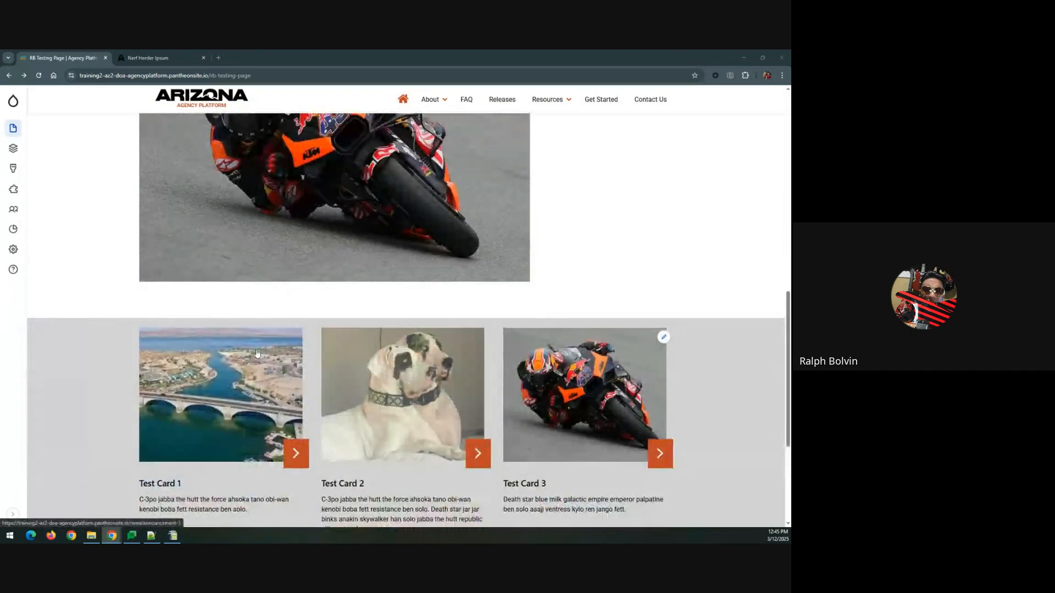
Step: Open the page's edit form and examine its body content
scroll(311, 248, up, 10)
click(335, 148)
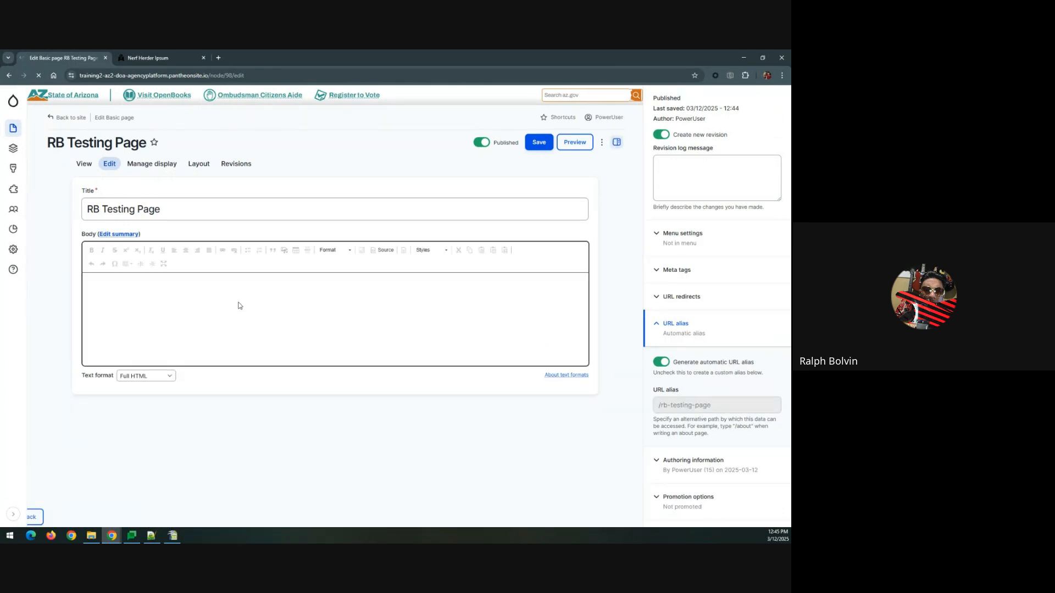
scroll(237, 348, down, 5)
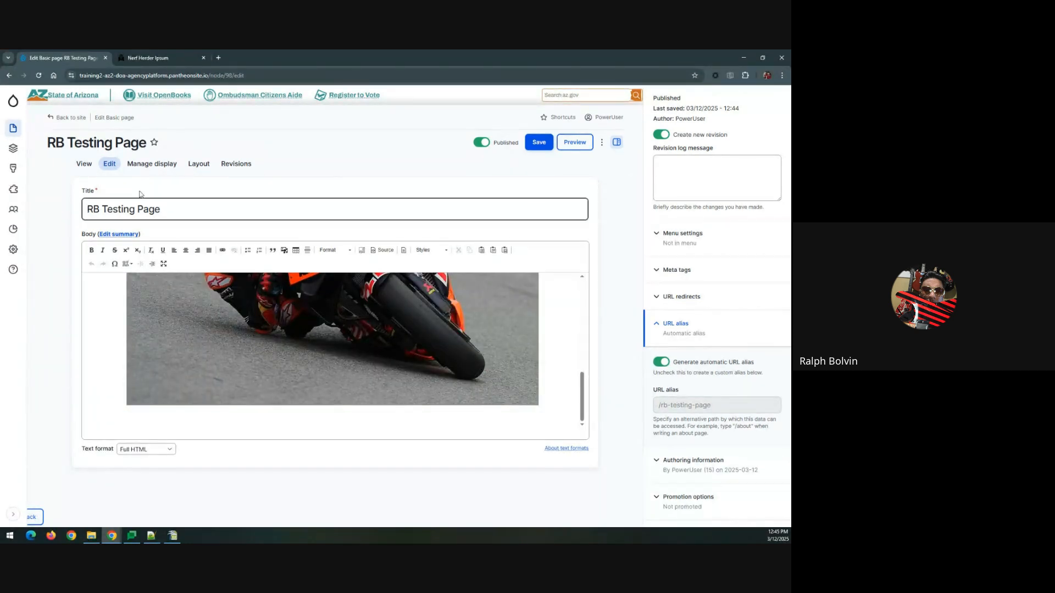
Step: Open the page's layout editor, review its sections down to Section 5, and save the layout
click(212, 172)
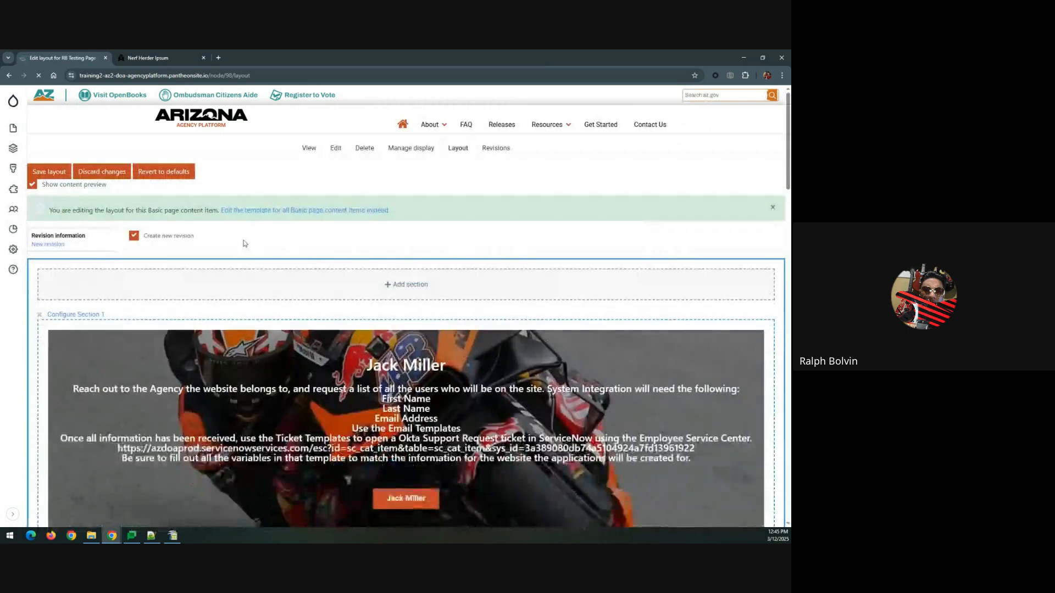
scroll(253, 286, down, 5)
scroll(253, 286, down, 15)
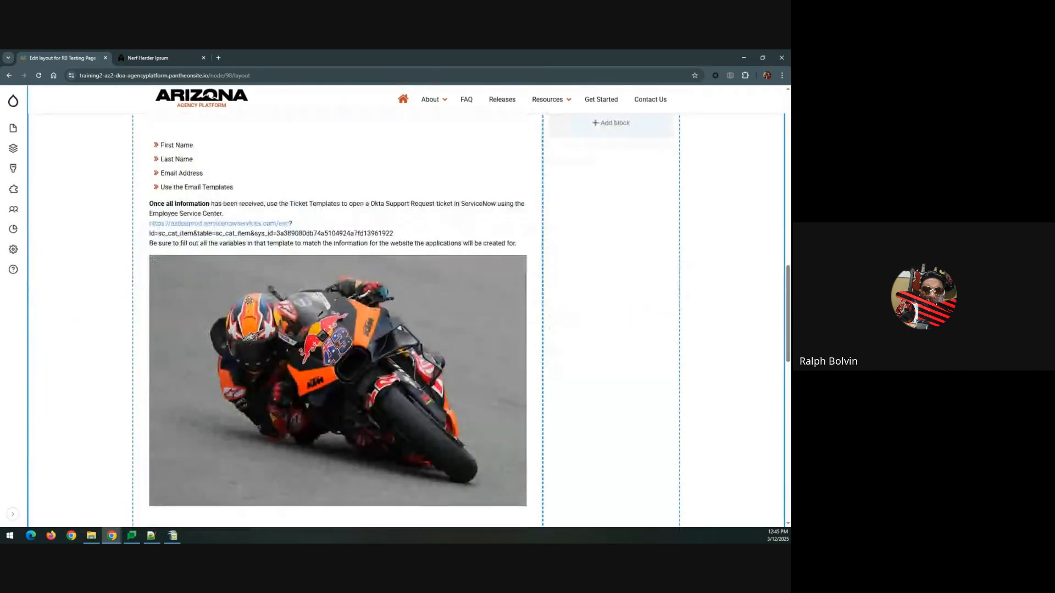
scroll(337, 322, down, 4)
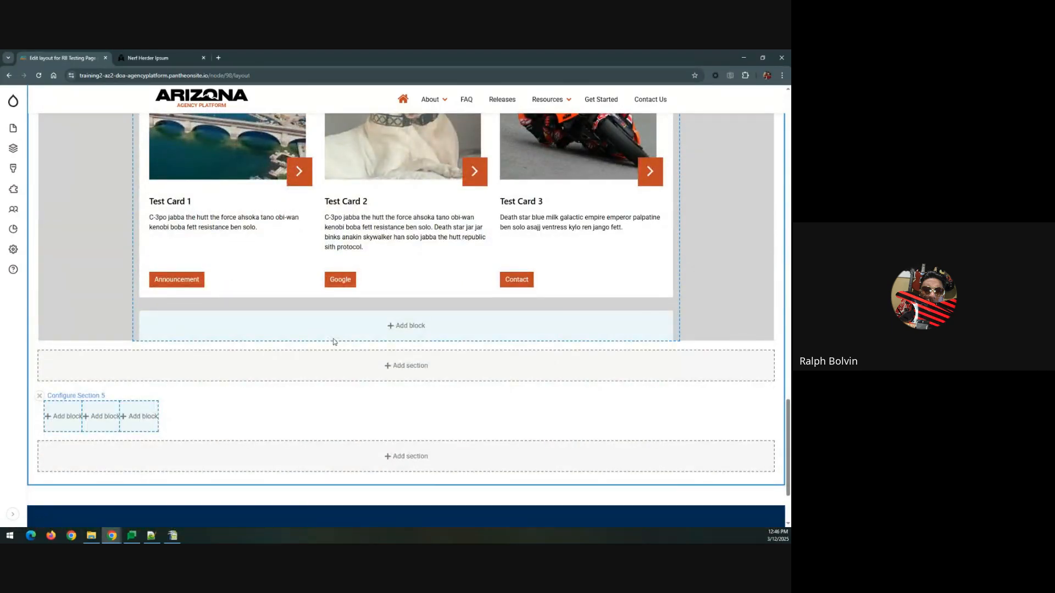
scroll(333, 342, up, 15)
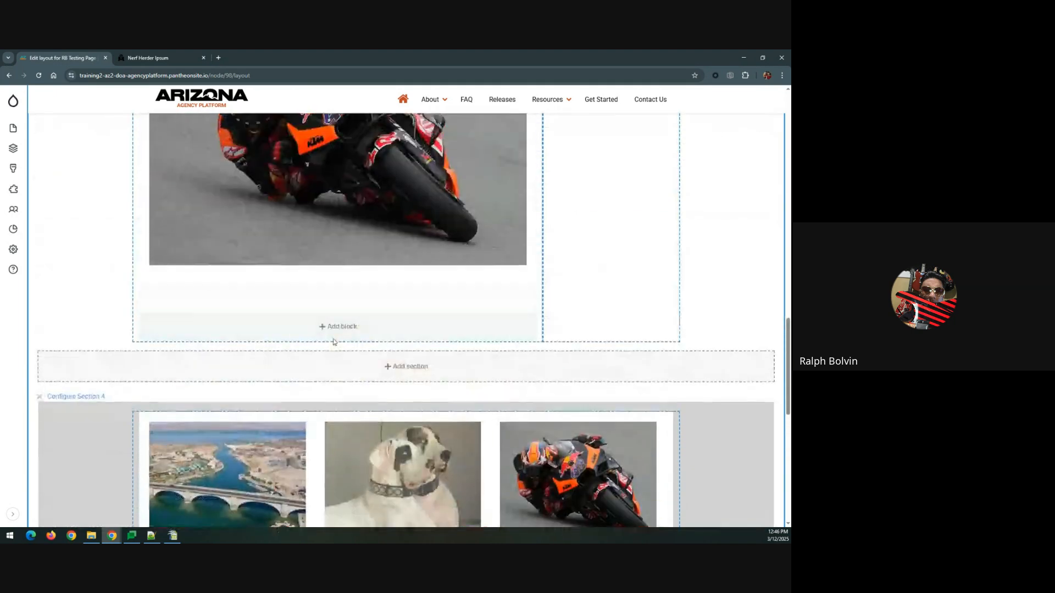
scroll(333, 342, up, 10)
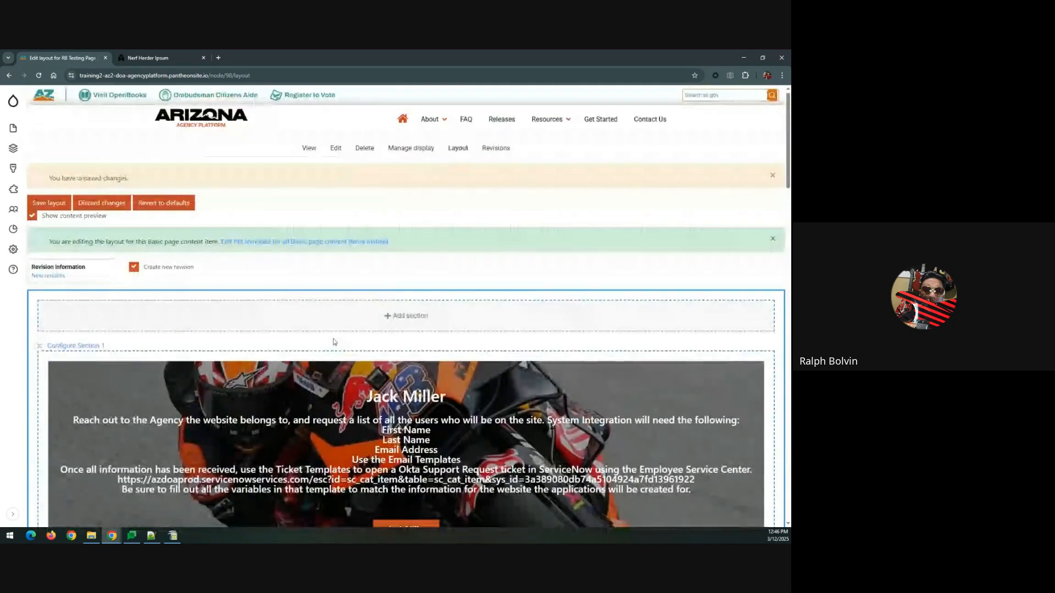
click(59, 206)
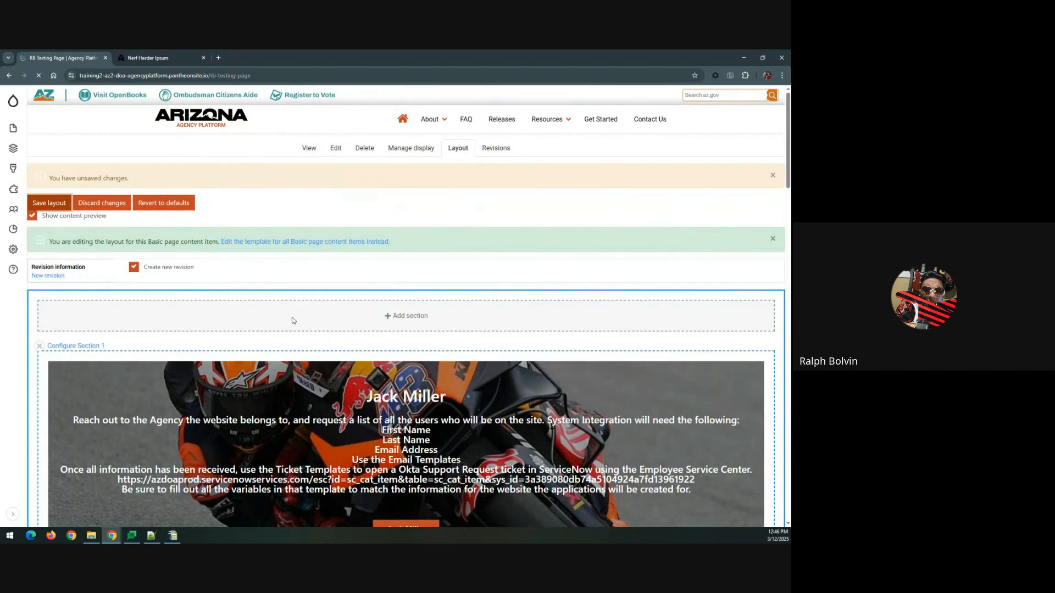
Step: Review the saved page down to the card section with the browser's element inspector open
scroll(293, 321, down, 3)
scroll(293, 320, down, 5)
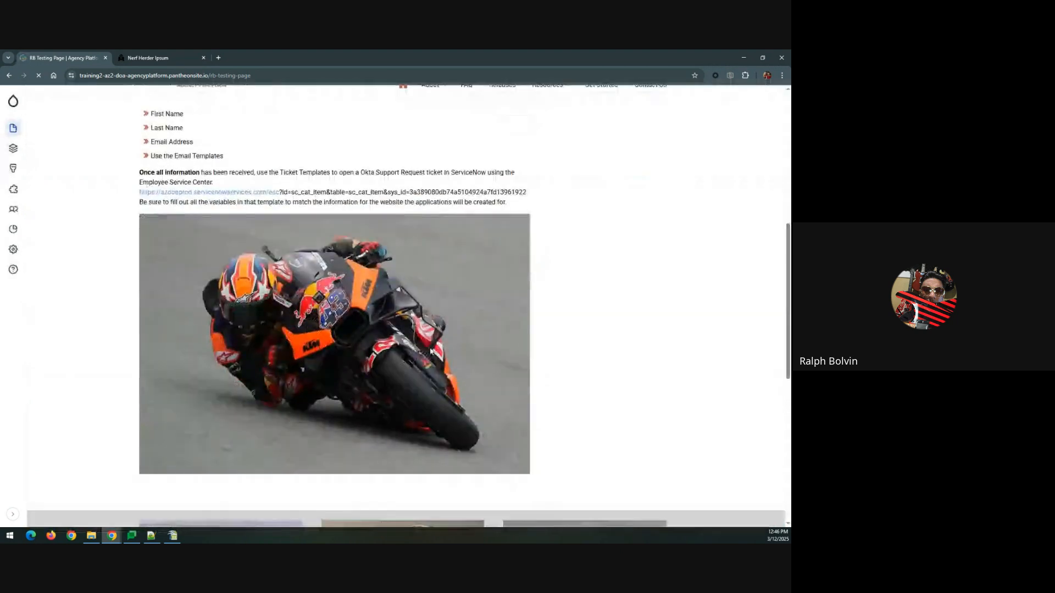
right_click(644, 278)
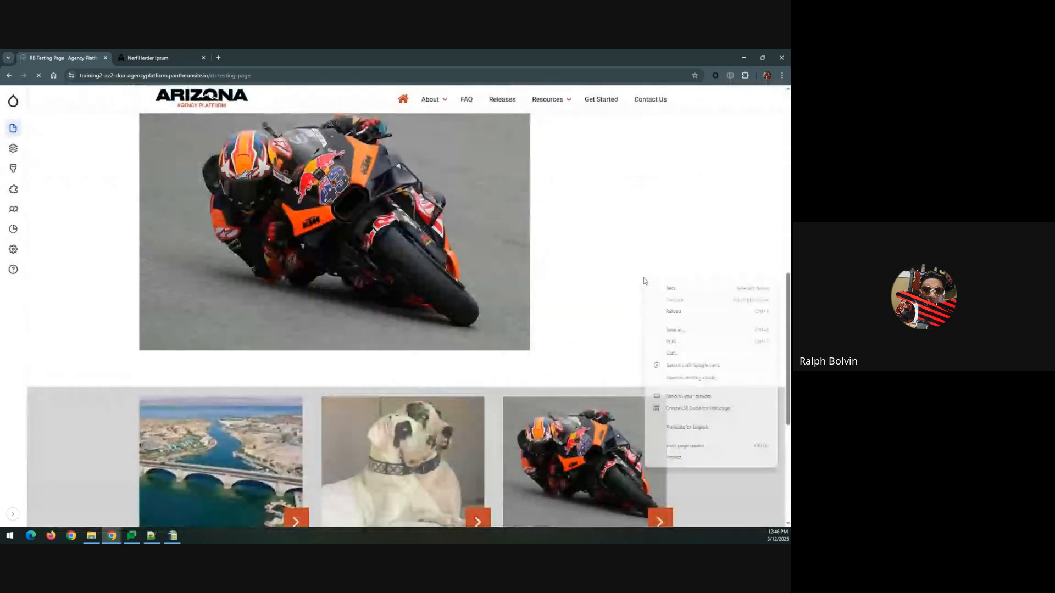
click(689, 458)
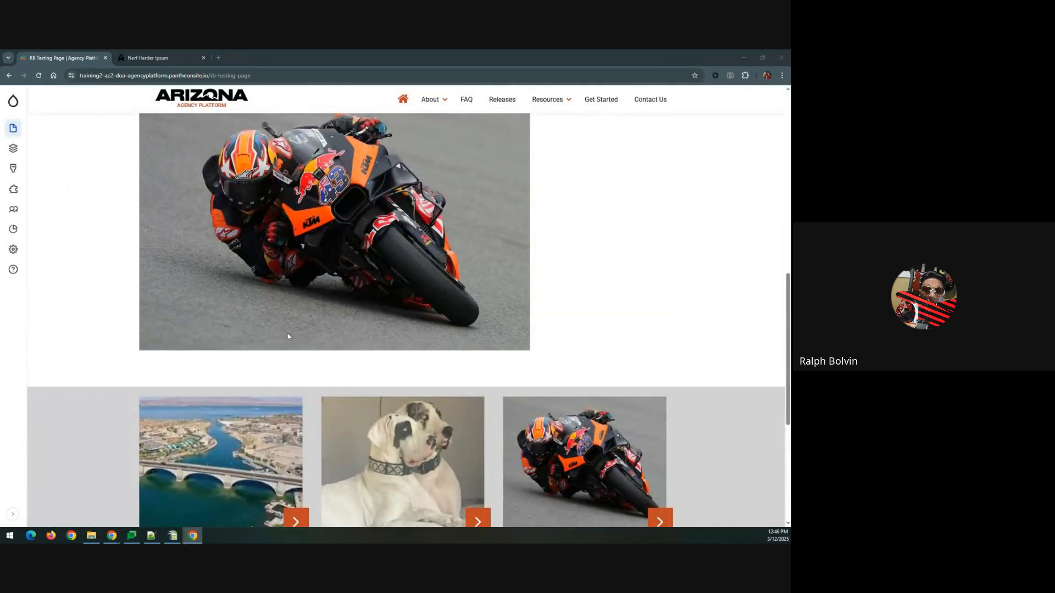
scroll(305, 326, up, 6)
scroll(305, 326, down, 5)
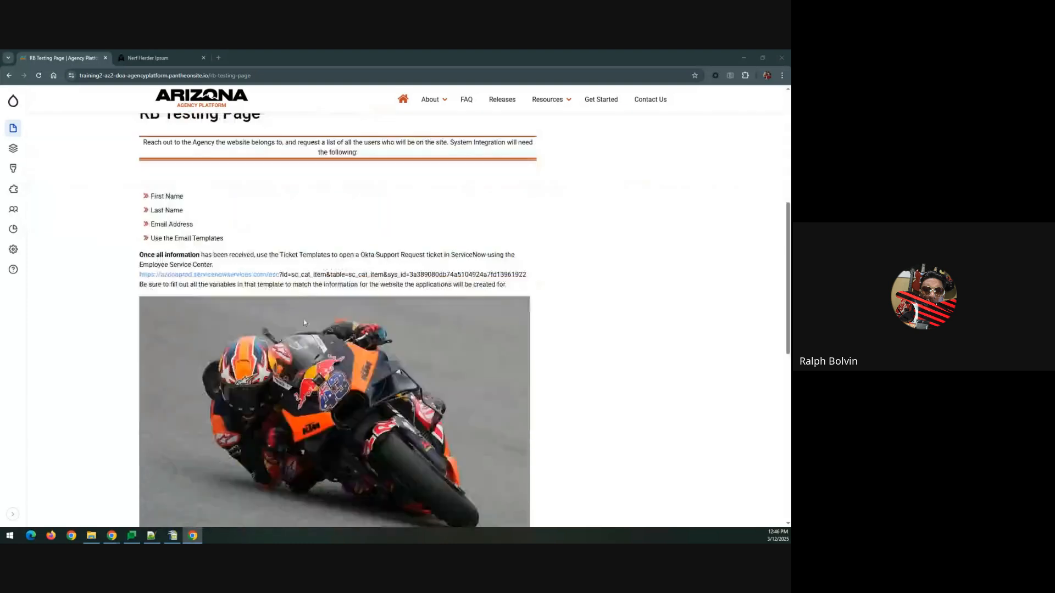
scroll(305, 323, down, 2)
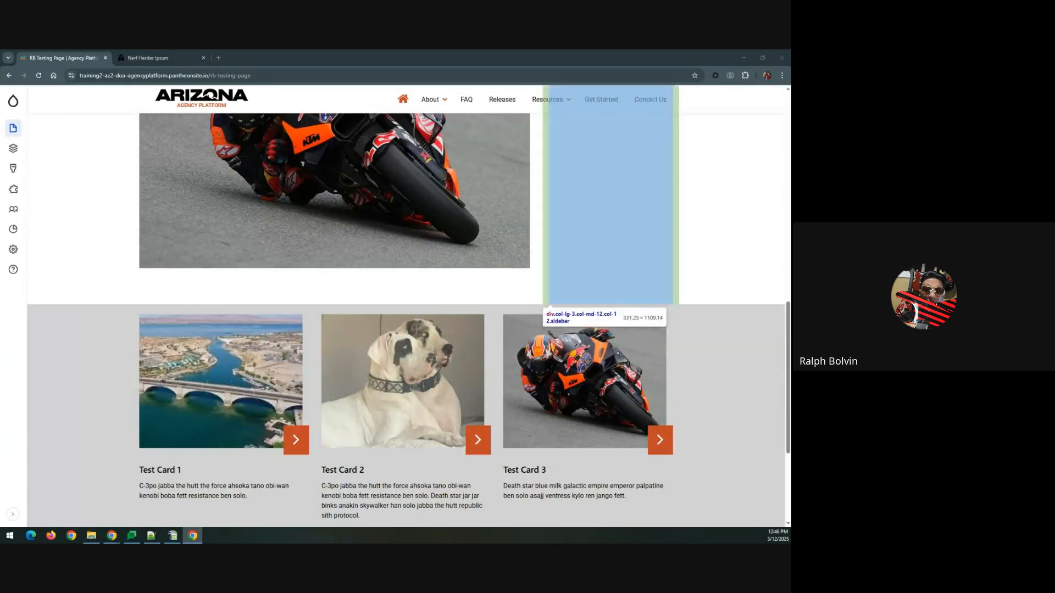
Step: Preview the page in responsive device mode at a width of 1284, dismiss the status message and examine the body content
key(ctrl+shift+m)
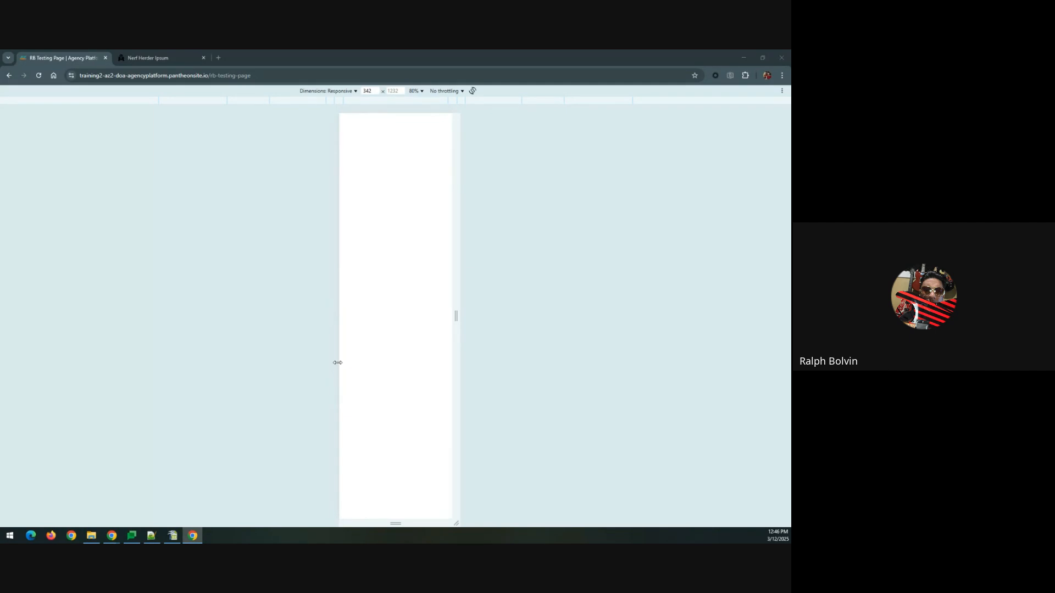
drag(456, 316, 611, 325)
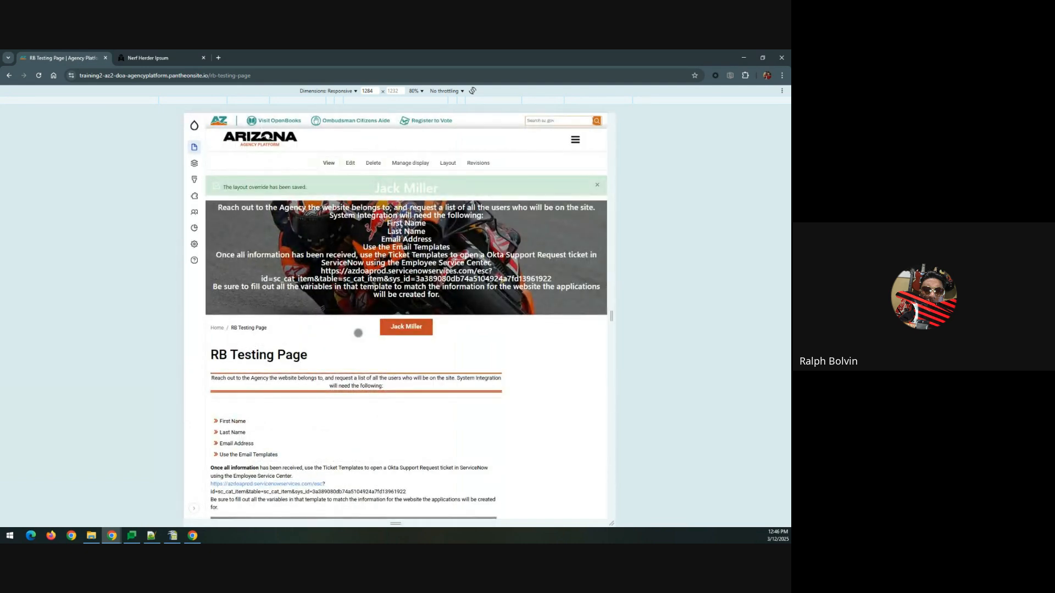
click(597, 185)
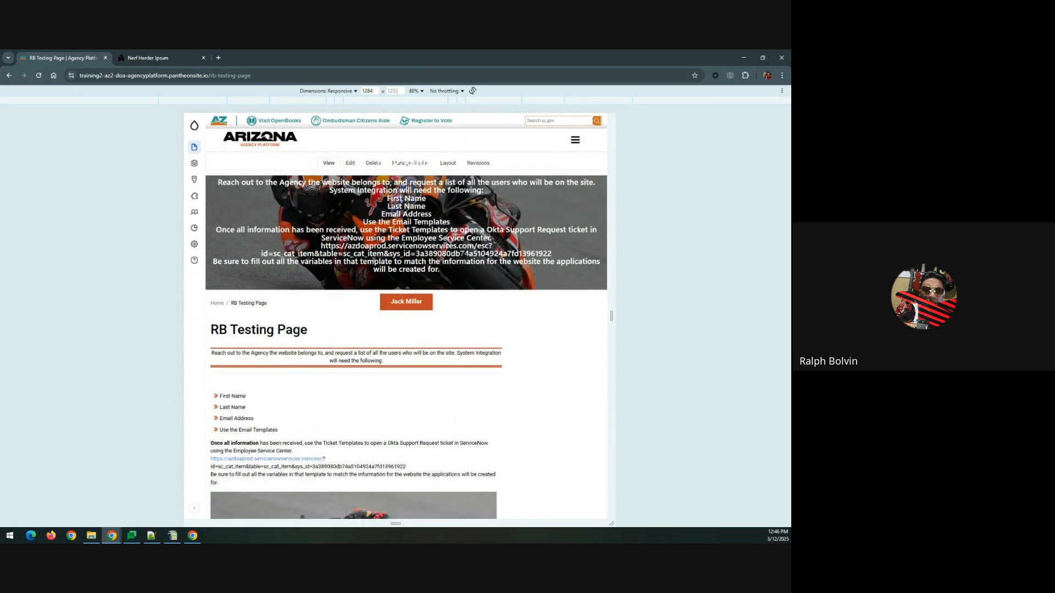
scroll(464, 256, down, 3)
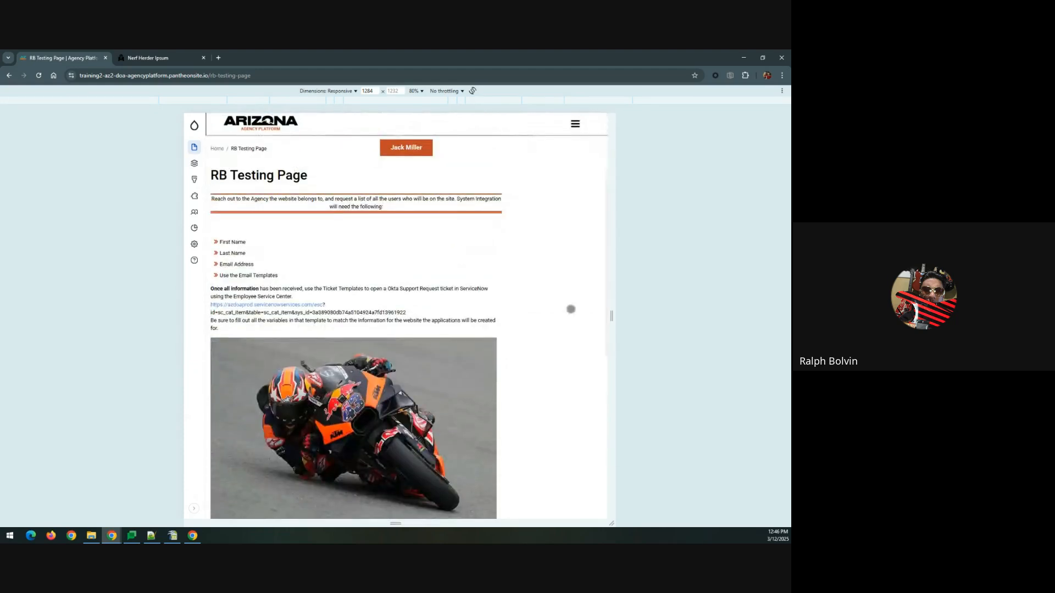
Step: Narrow the responsive preview to a width of 1017 and examine the three-card section
drag(611, 316, 566, 308)
scroll(457, 303, down, 5)
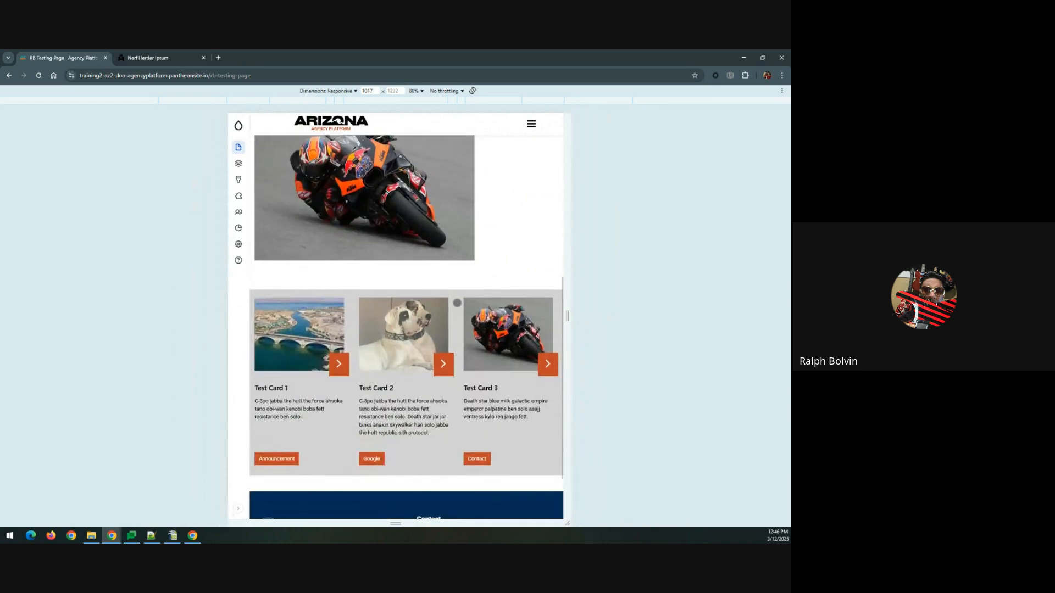
scroll(456, 303, down, 1)
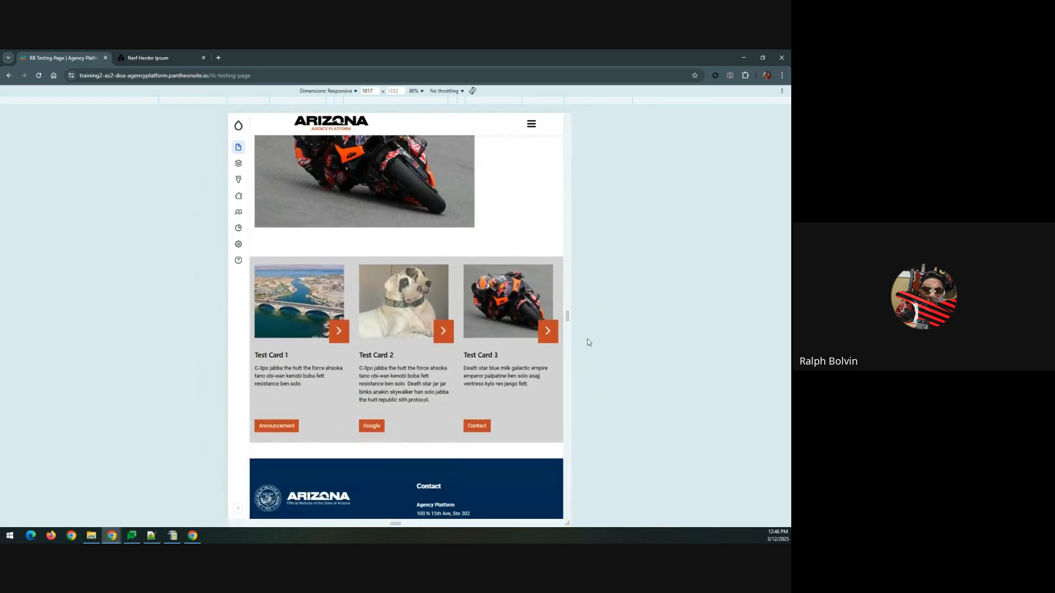
Step: Narrow the responsive preview to a width of 650, examine the page and its cards at that width, and leave device mode
drag(567, 316, 499, 317)
scroll(444, 329, up, 2)
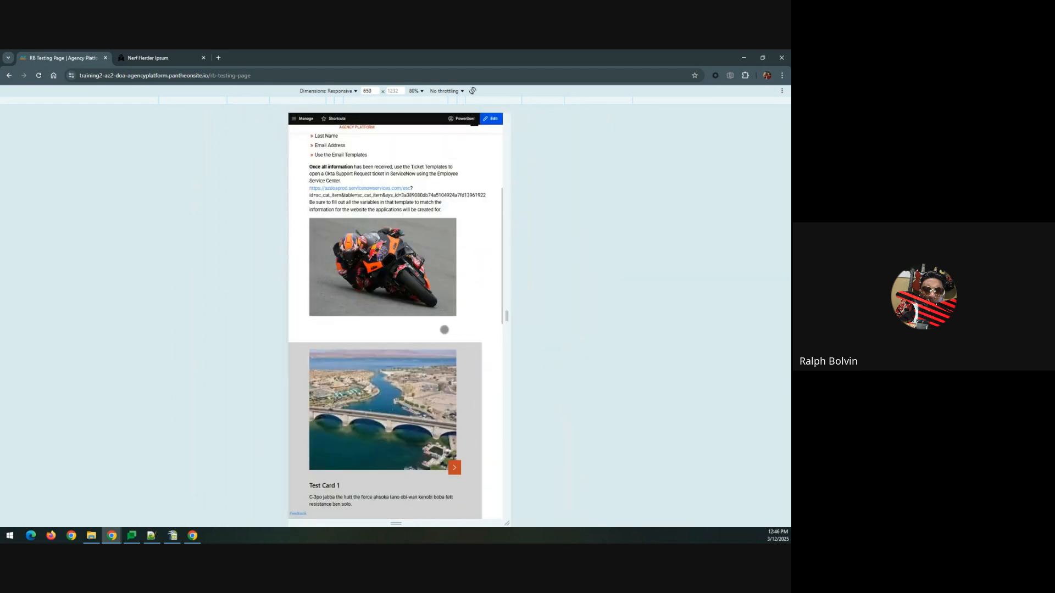
scroll(444, 329, up, 1)
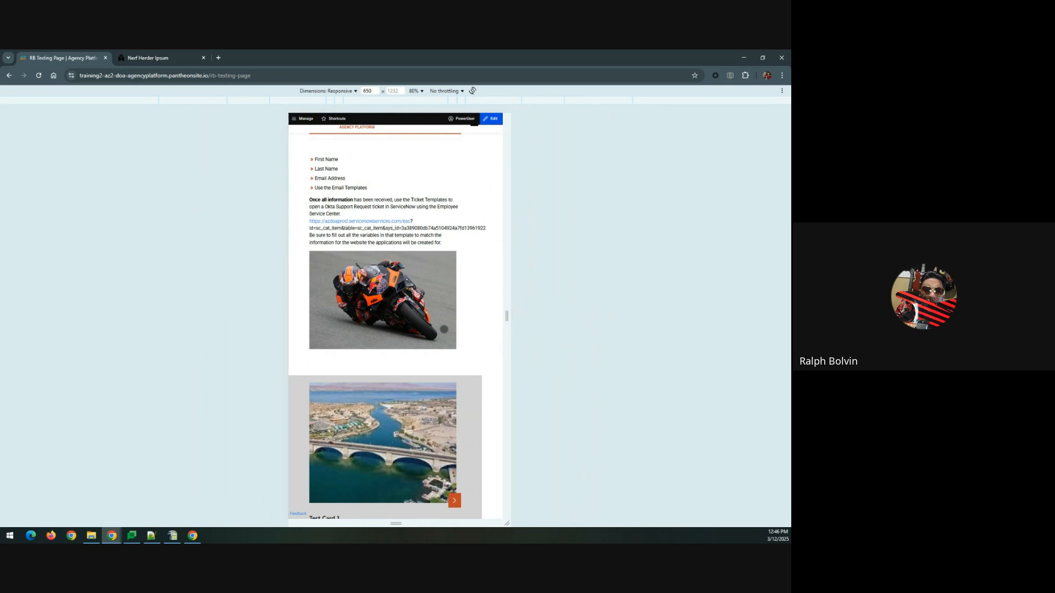
scroll(444, 330, down, 5)
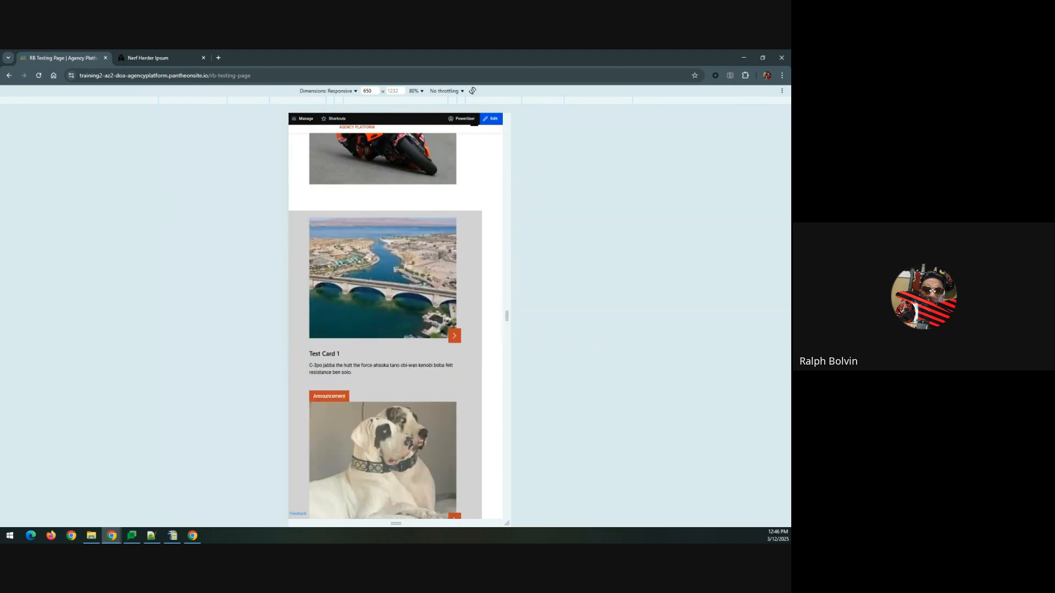
scroll(444, 330, down, 6)
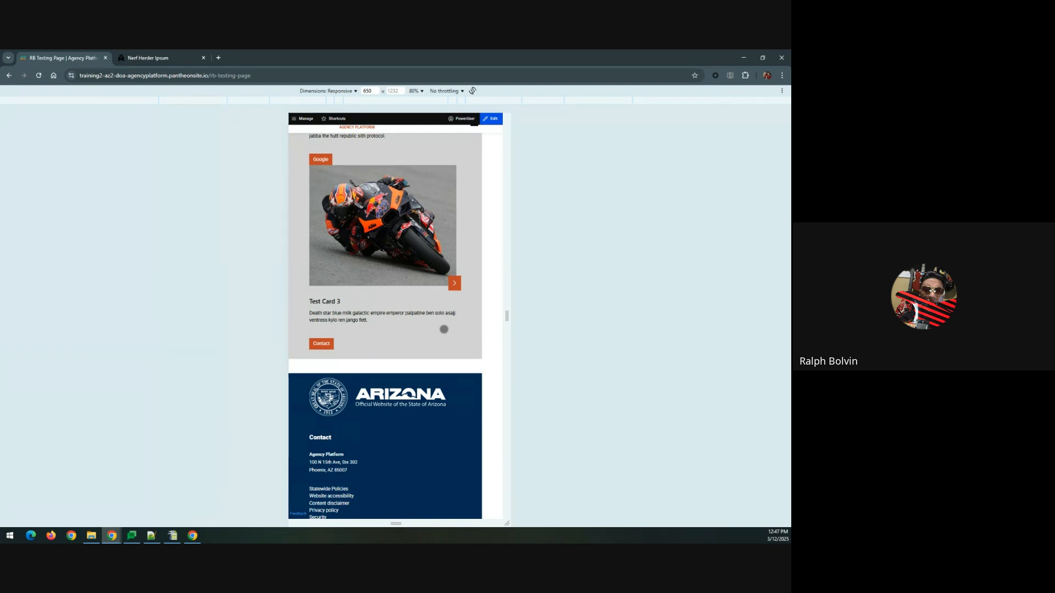
scroll(432, 351, up, 5)
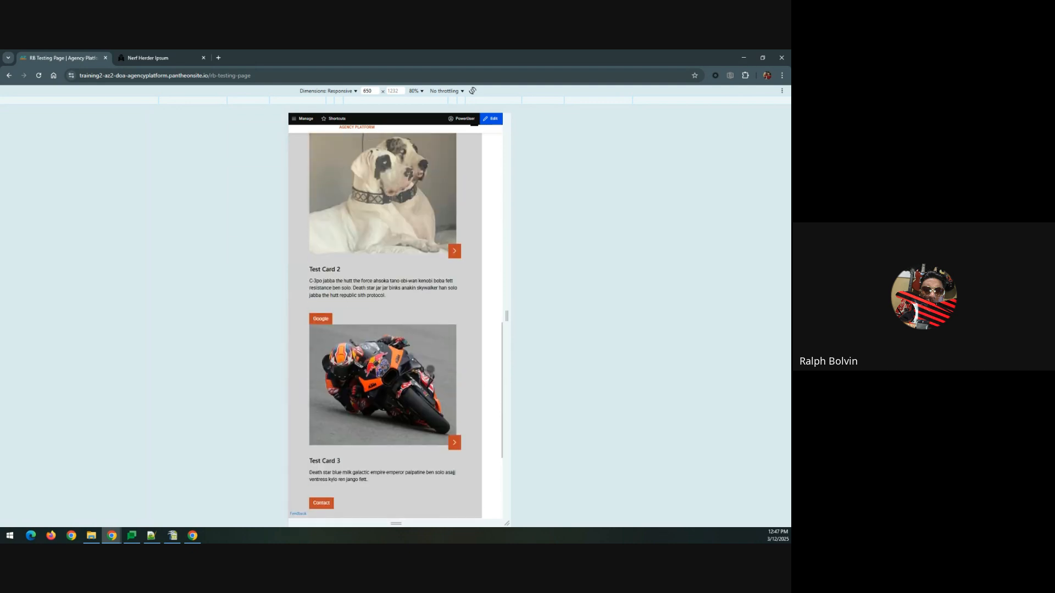
scroll(430, 370, up, 8)
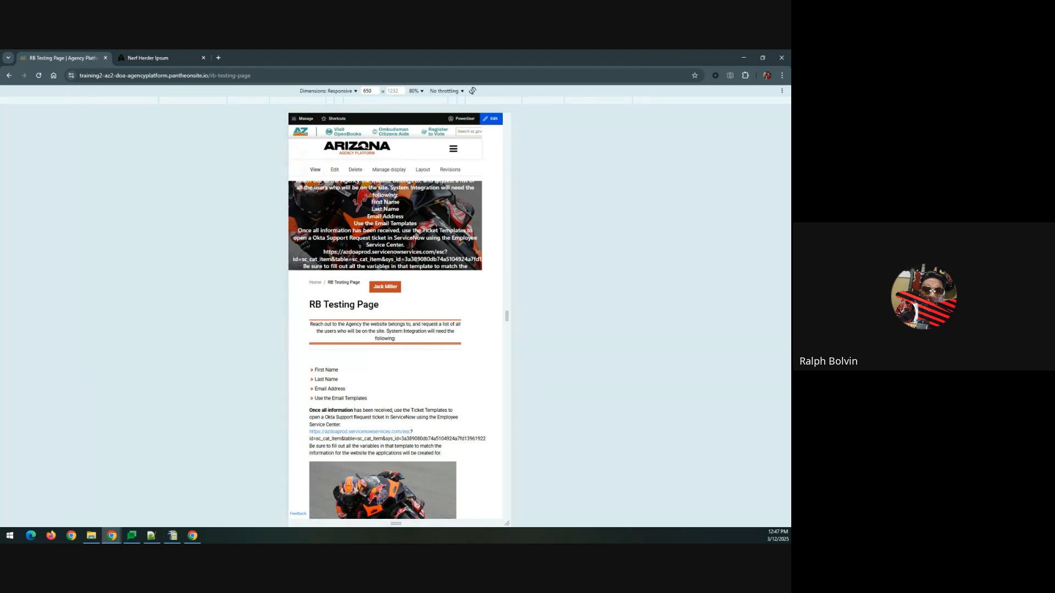
key(ctrl+shift+m)
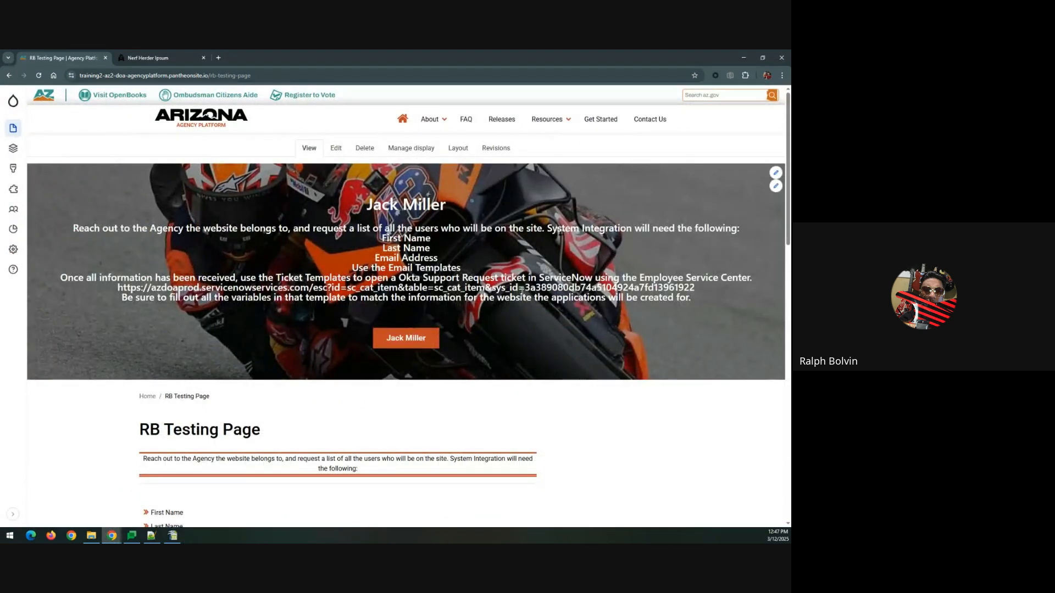
Step: Open the page's layout editor and start a Bootstrap 2 Cols section between the card section and Section 5
click(458, 150)
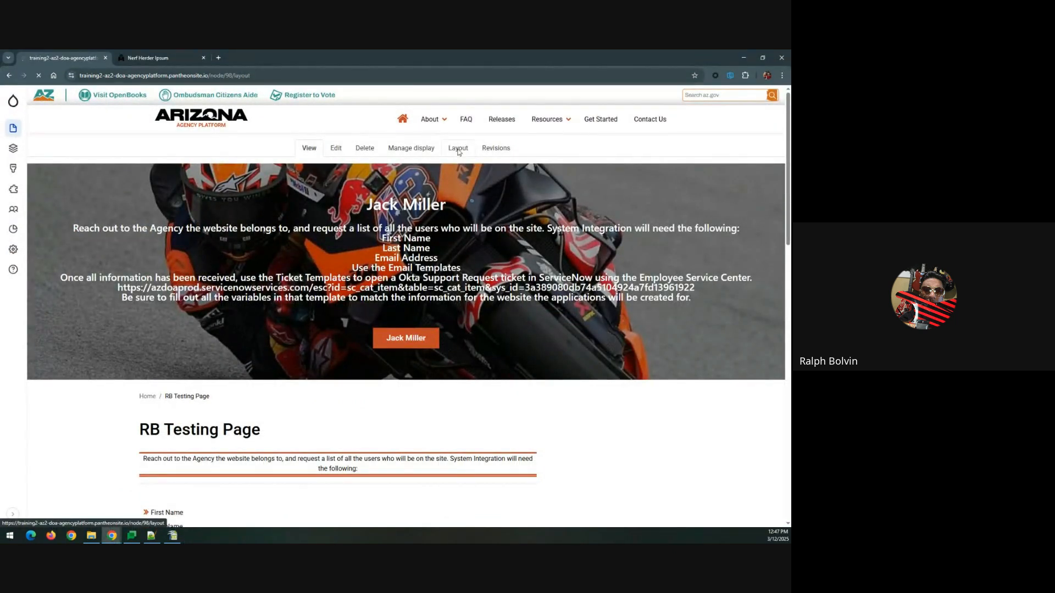
scroll(356, 290, down, 15)
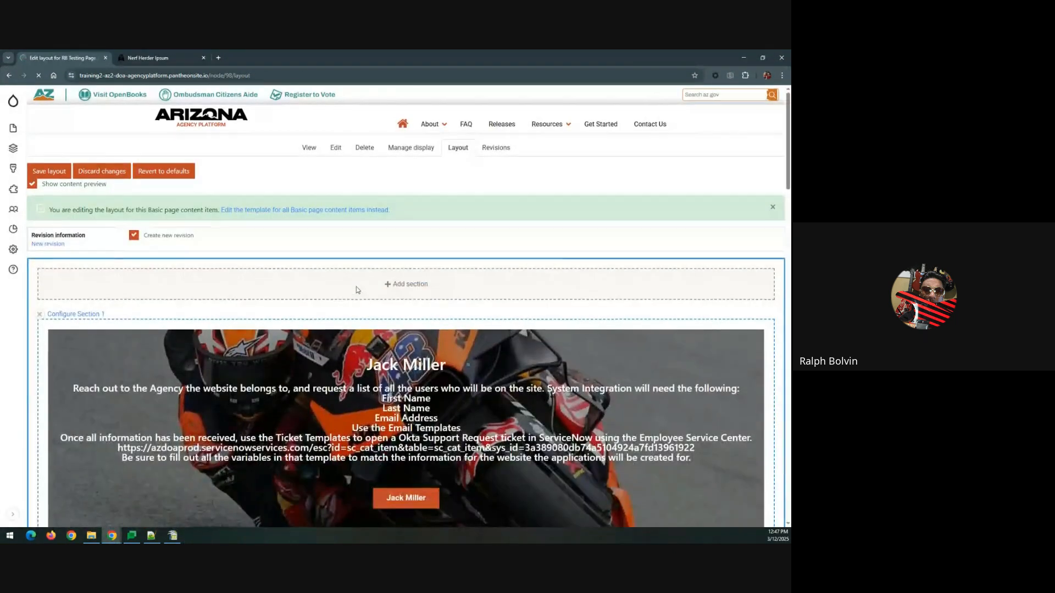
scroll(356, 287, down, 15)
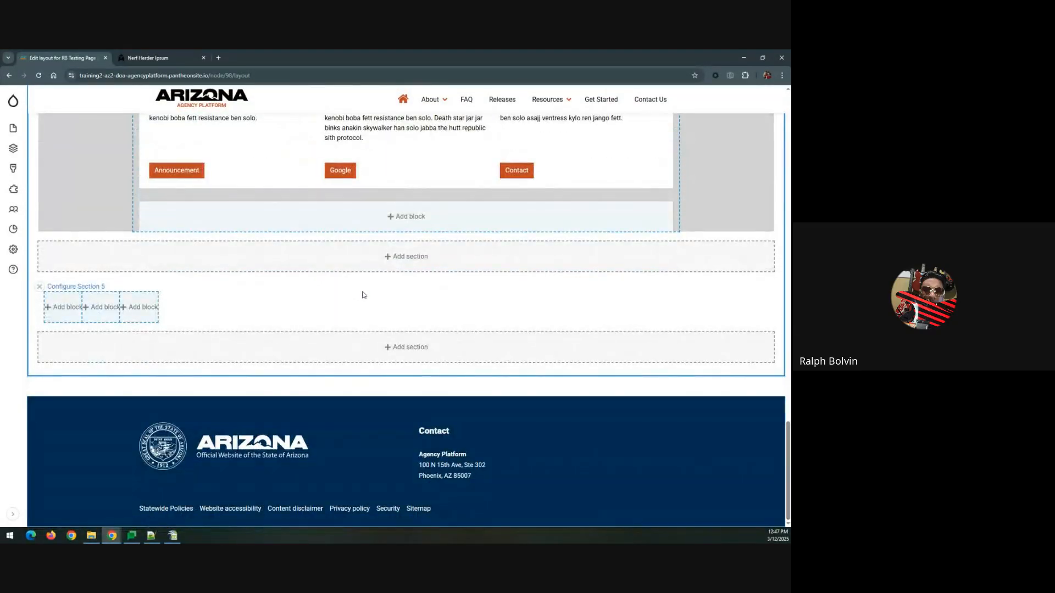
click(418, 258)
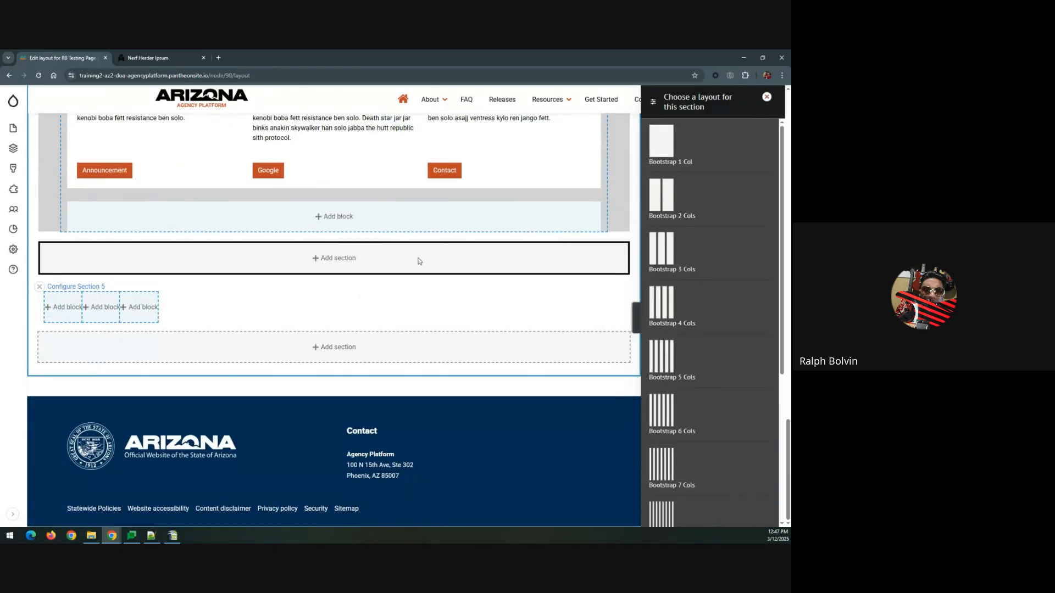
click(675, 216)
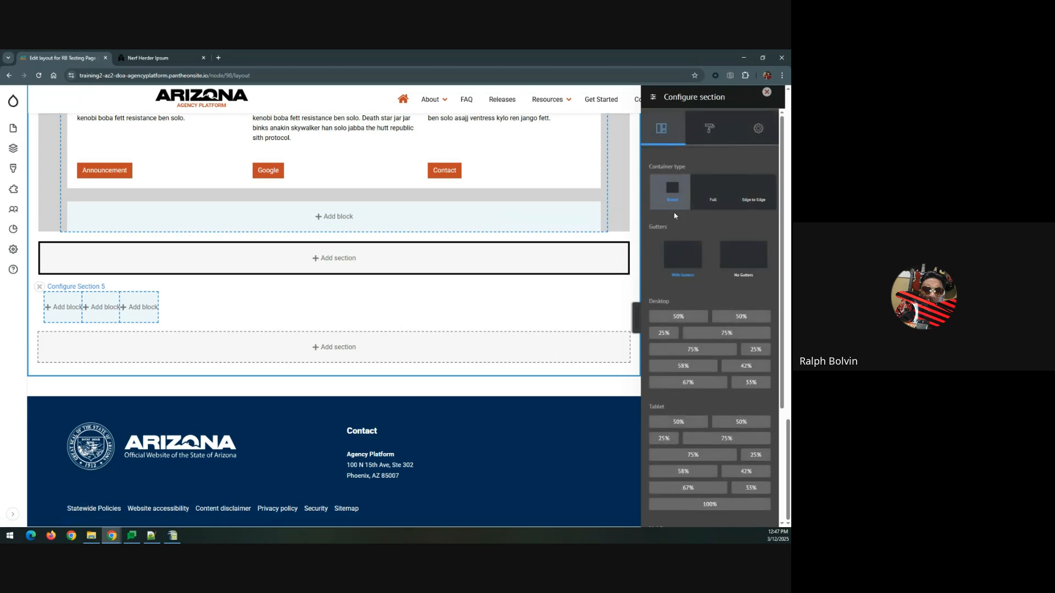
scroll(677, 168, down, 5)
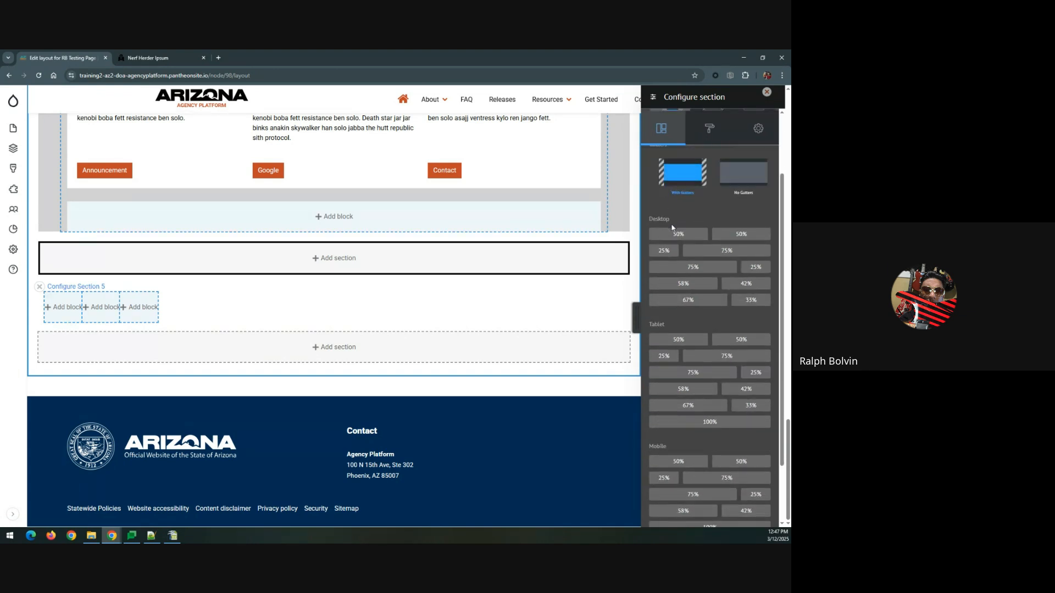
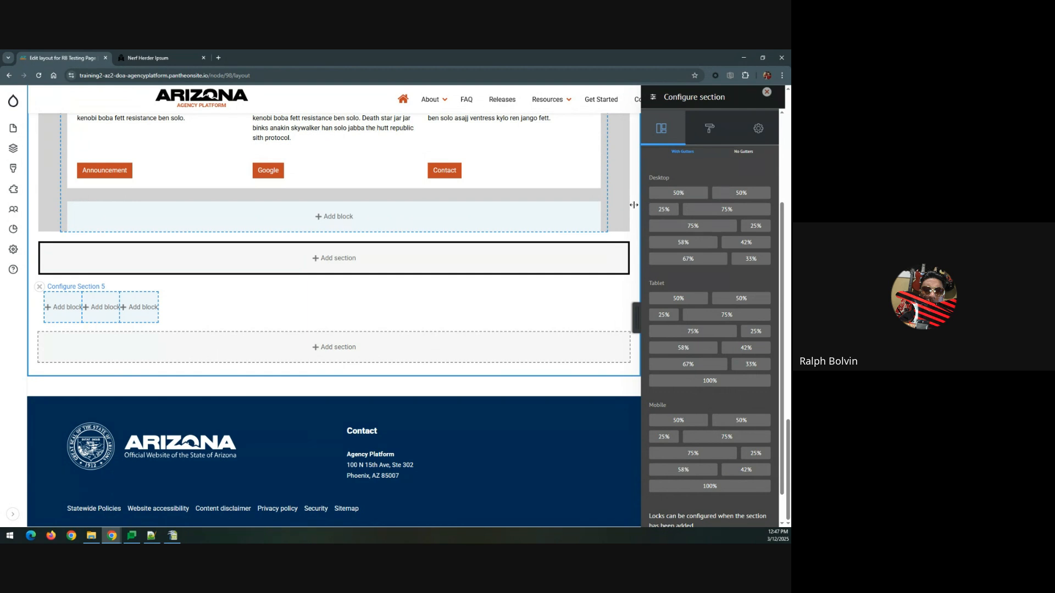
Step: Set the section's columns to 25%/75% for desktop and tablet and 100% for mobile, and add the section
click(662, 212)
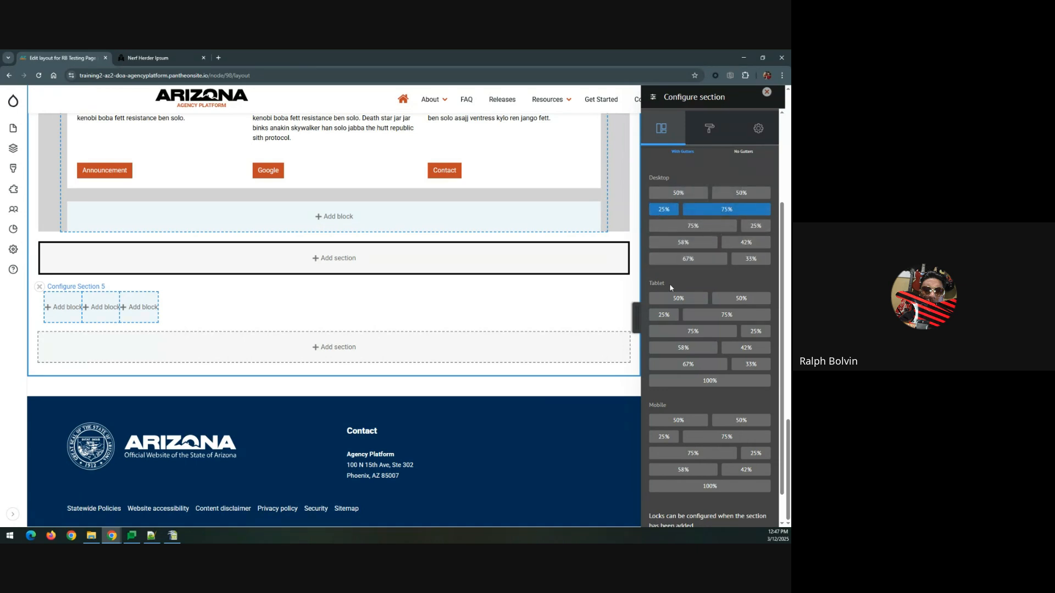
click(661, 317)
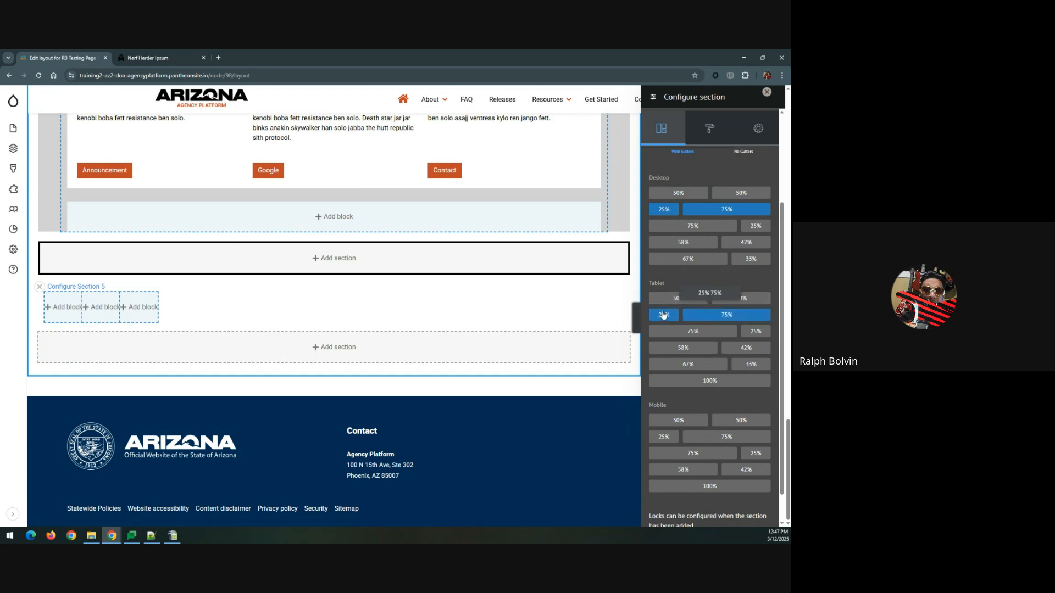
click(674, 488)
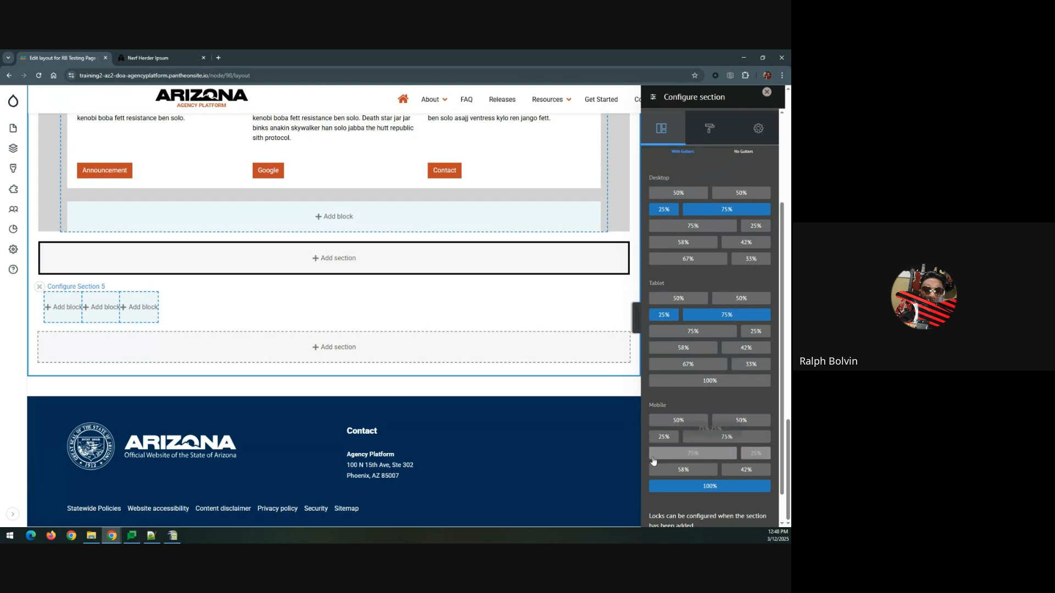
scroll(687, 486, down, 1)
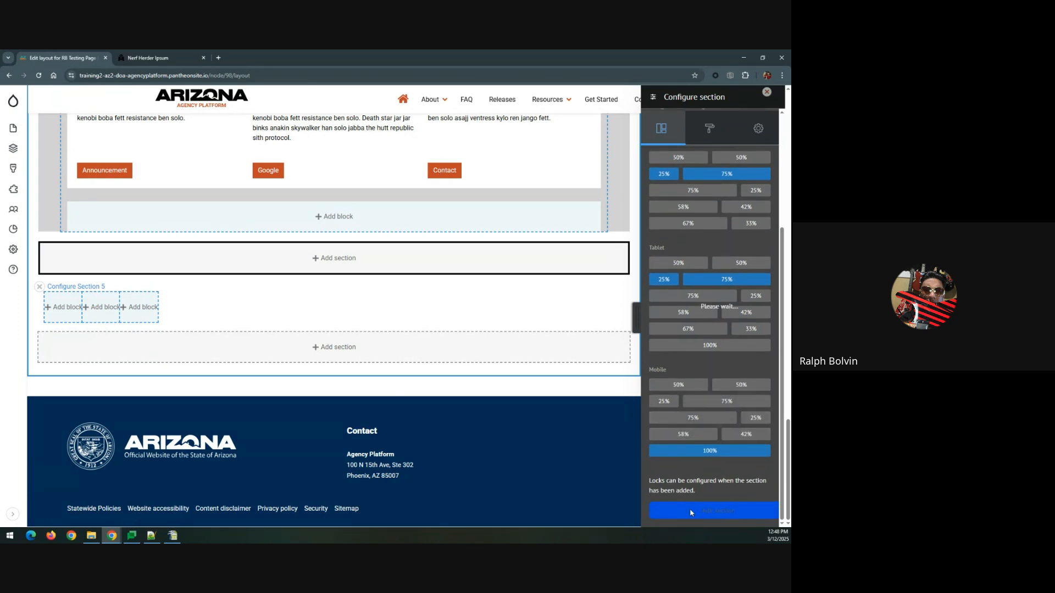
click(690, 509)
Step: Start adding a block to the 75% column of the new Section 5 and filter the available blocks by "webform"
scroll(260, 175, down, 2)
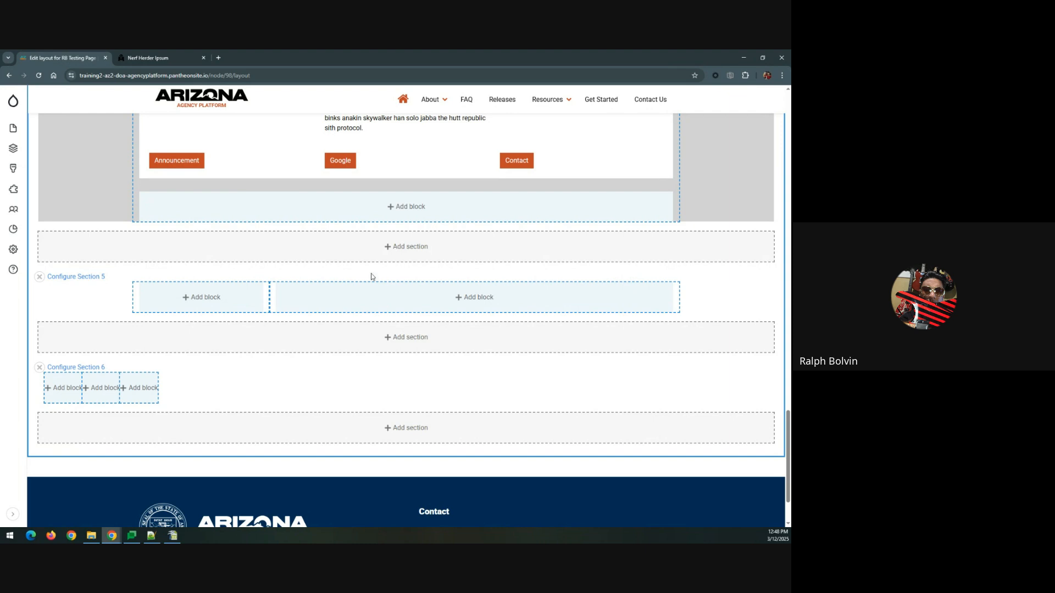
click(465, 300)
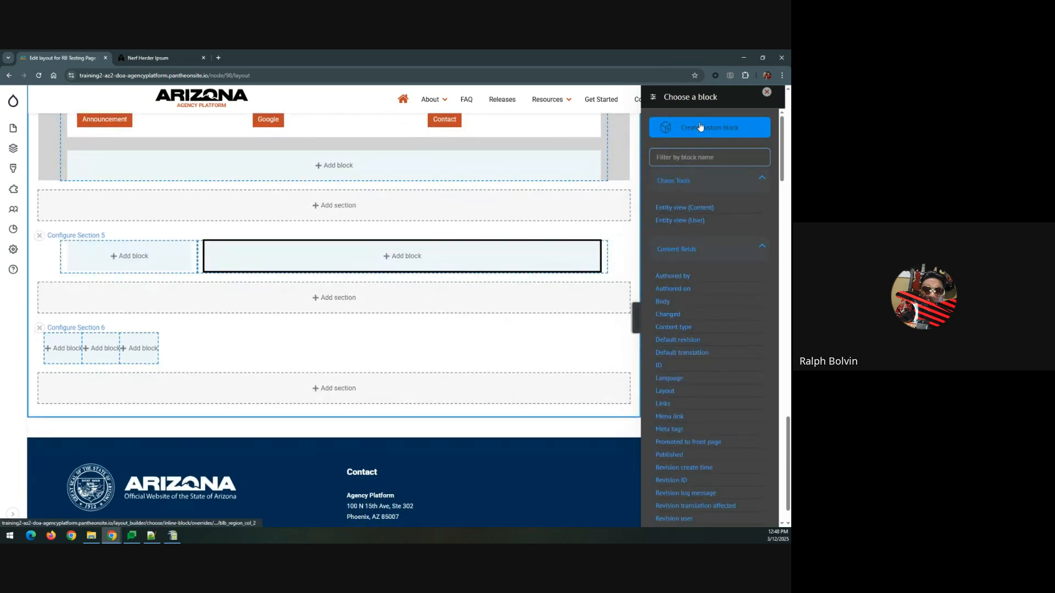
drag(701, 128, 680, 156)
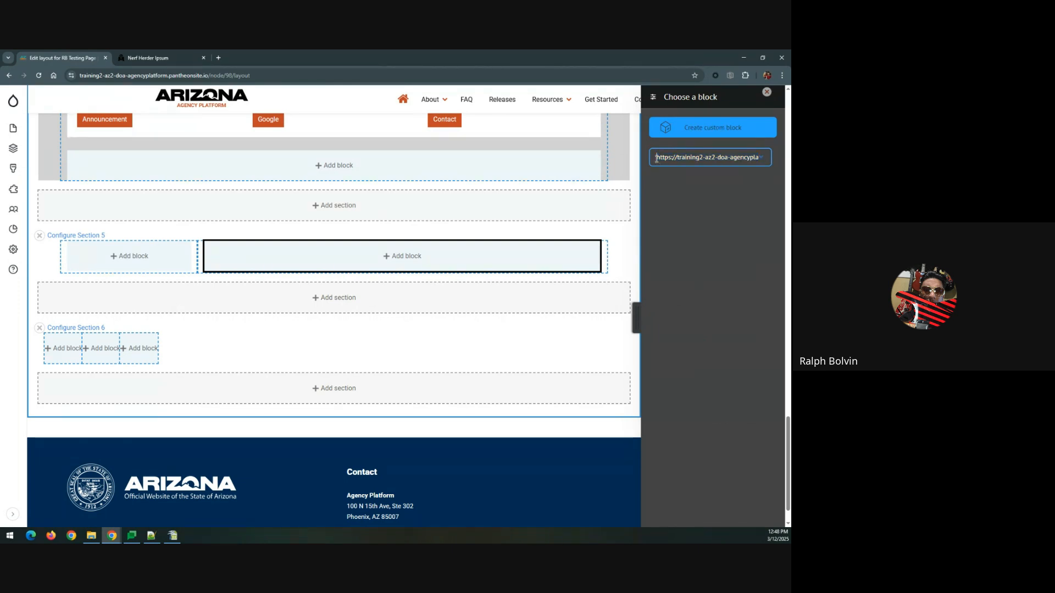
drag(656, 158, 782, 167)
key(BackSpace)
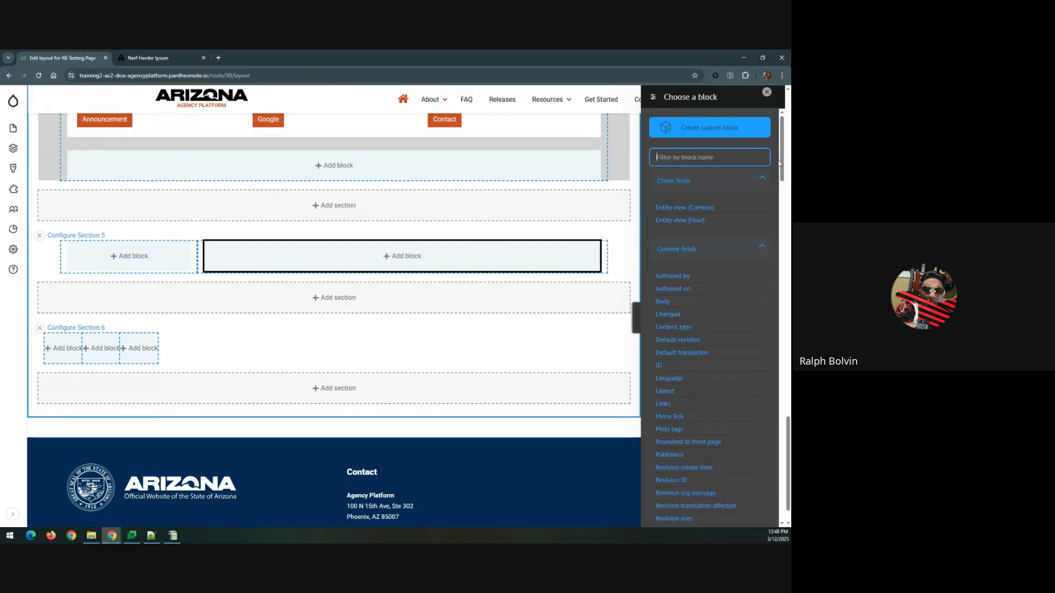
text(webform)
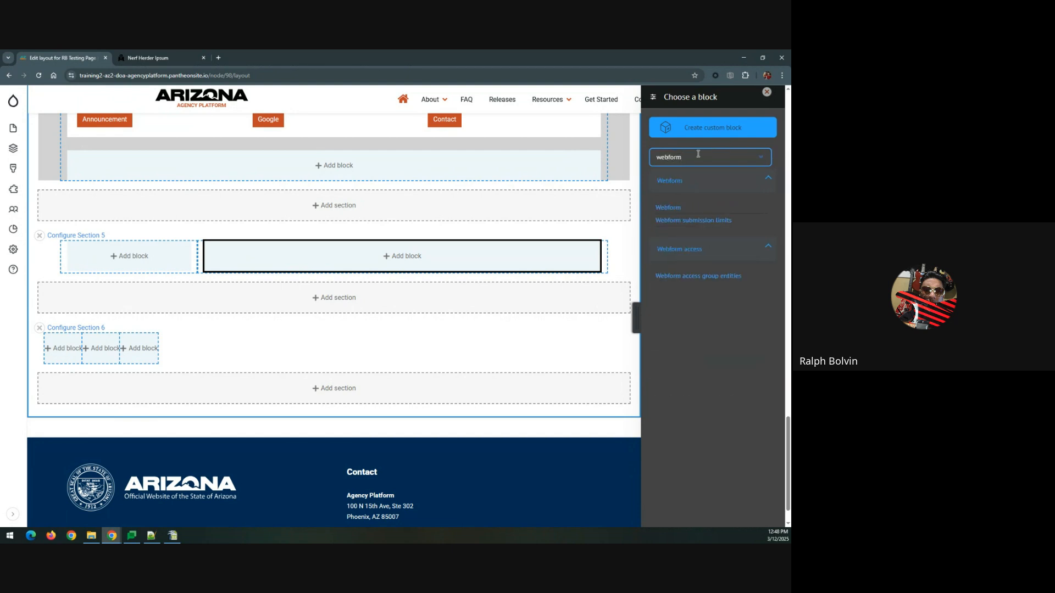
text(contact)
click(667, 207)
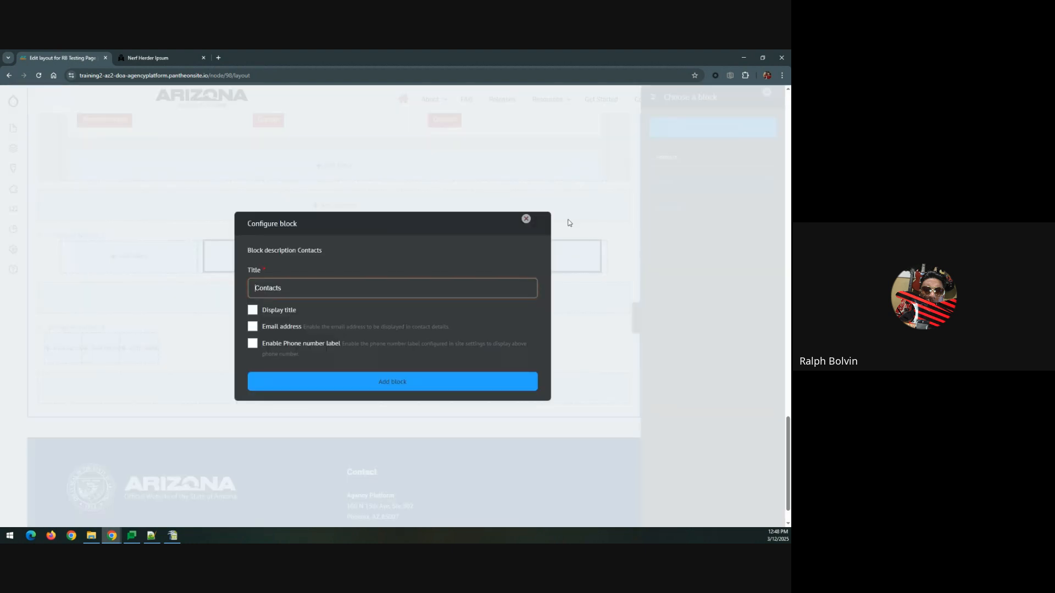
click(526, 218)
Step: Find the Webform block by filtering for "webform" and add it to the 75% column with the contact form as its webform
drag(652, 155, 639, 153)
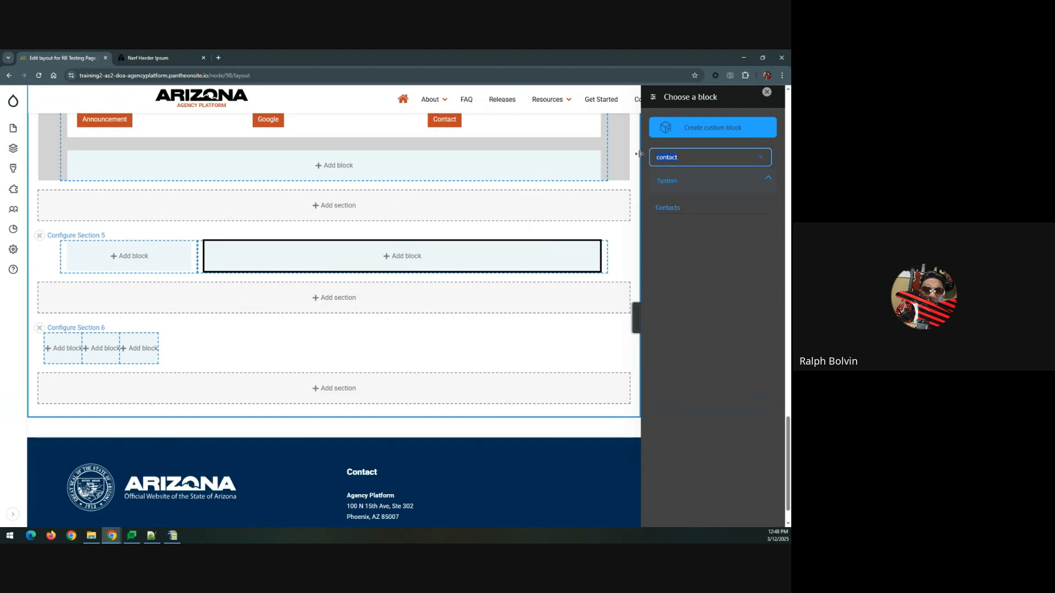
text(webform)
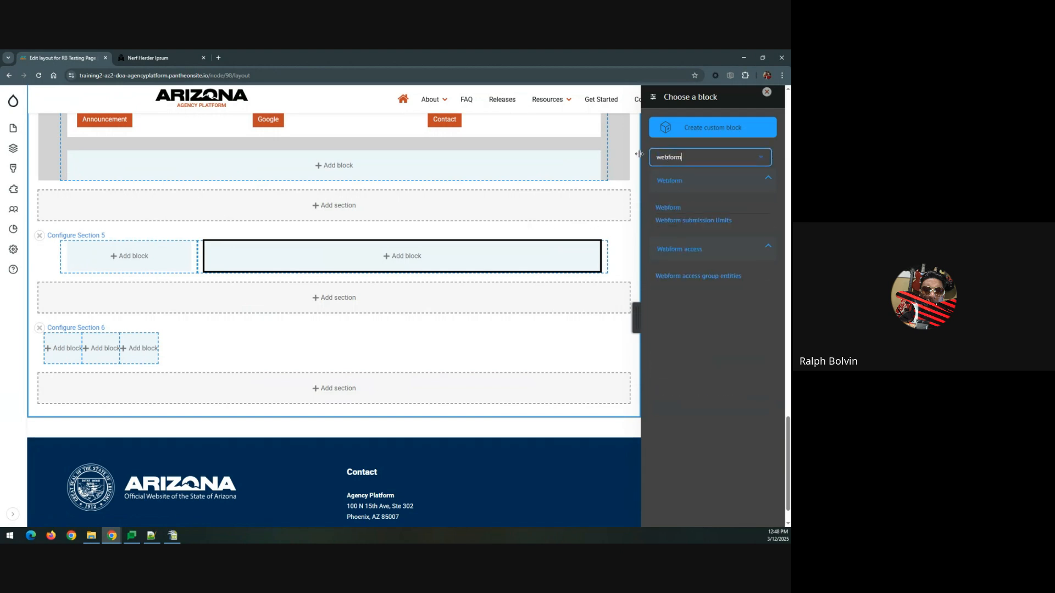
click(668, 212)
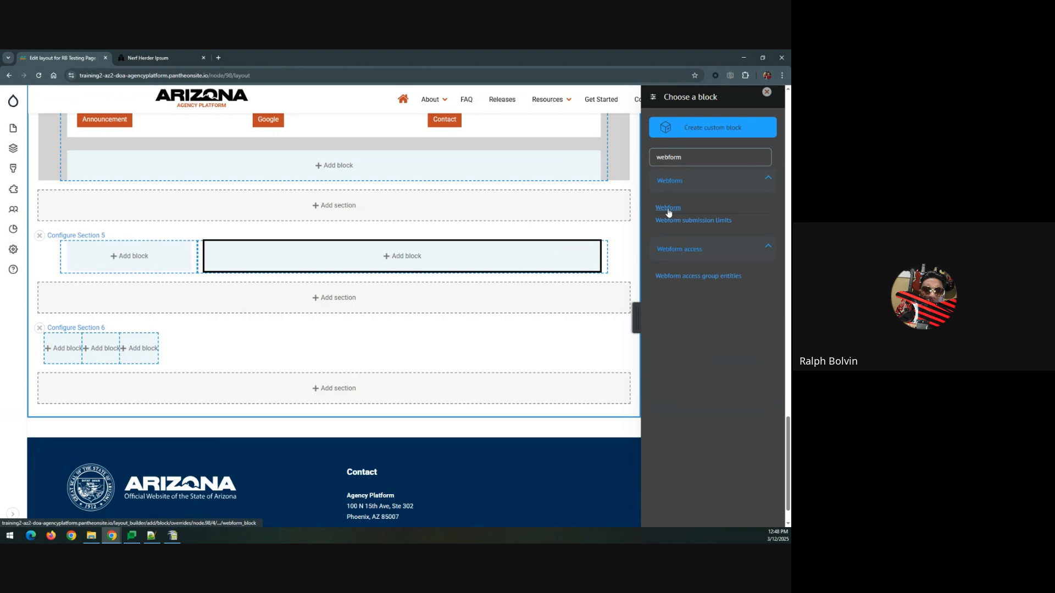
click(668, 209)
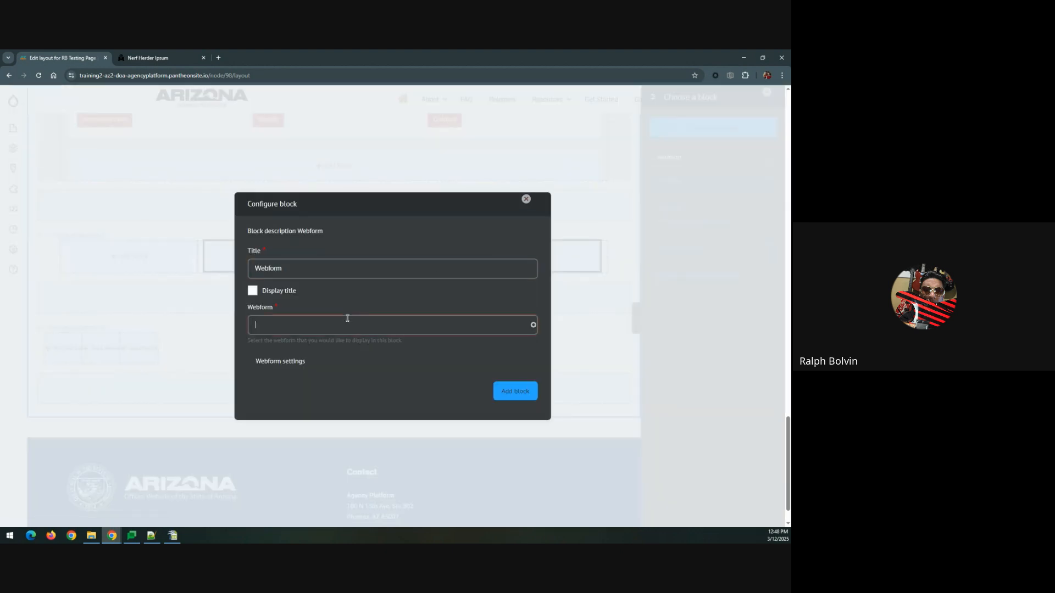
text(conta)
click(299, 346)
click(496, 391)
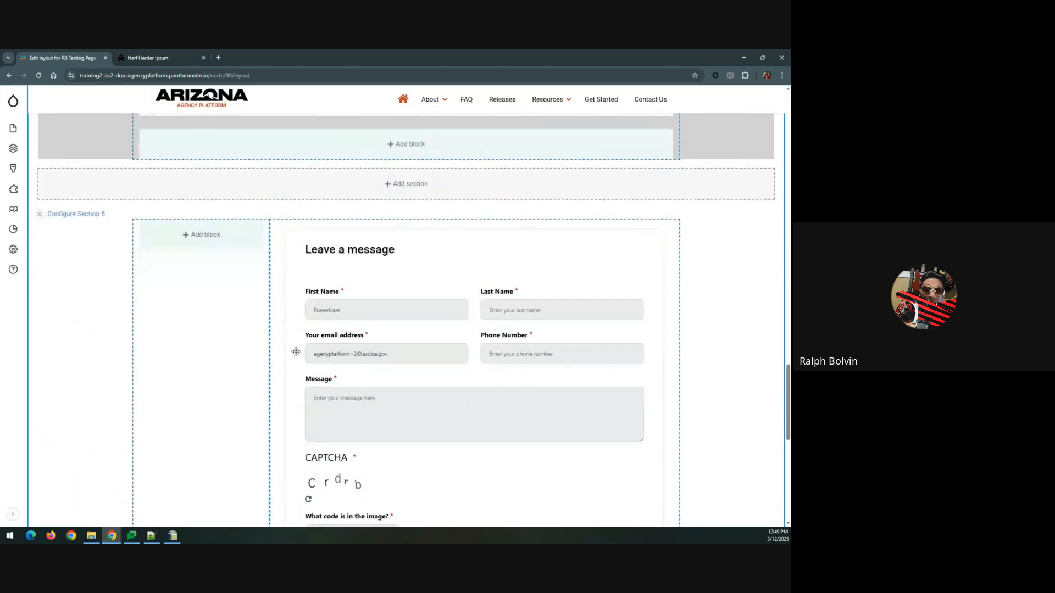
Step: Look over the added Leave a message form and save the page layout
scroll(296, 352, down, 1)
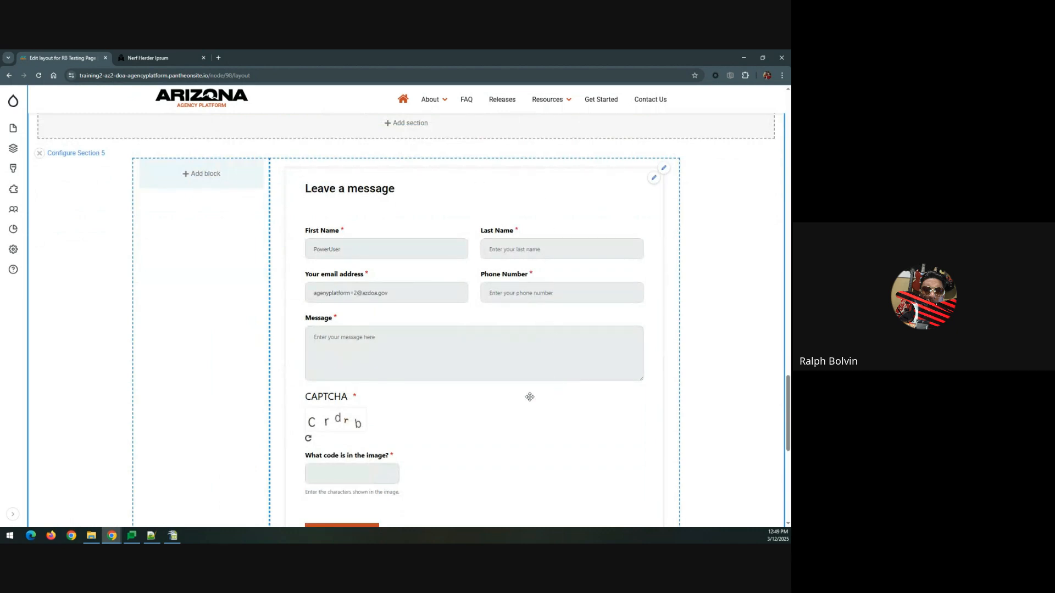
scroll(529, 397, down, 1)
scroll(358, 332, up, 2)
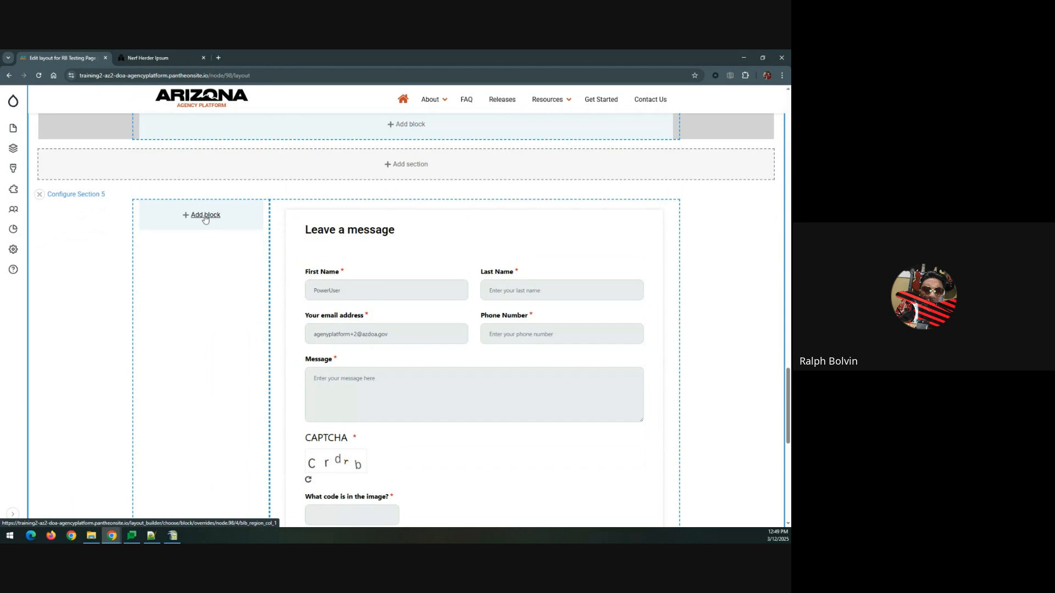
scroll(205, 219, down, 3)
scroll(205, 219, up, 1)
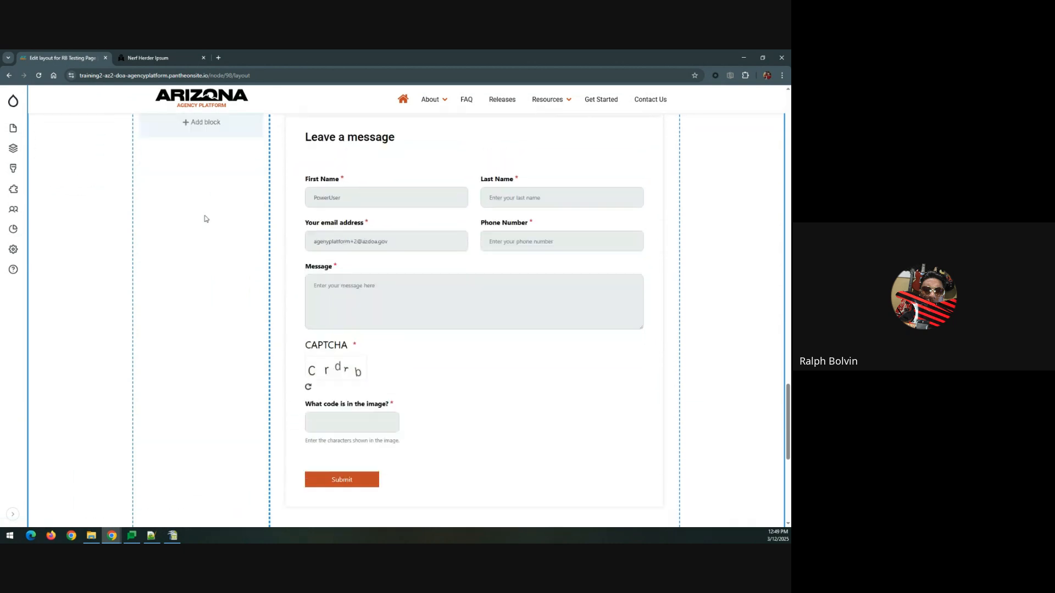
scroll(205, 219, up, 1)
scroll(205, 219, up, 20)
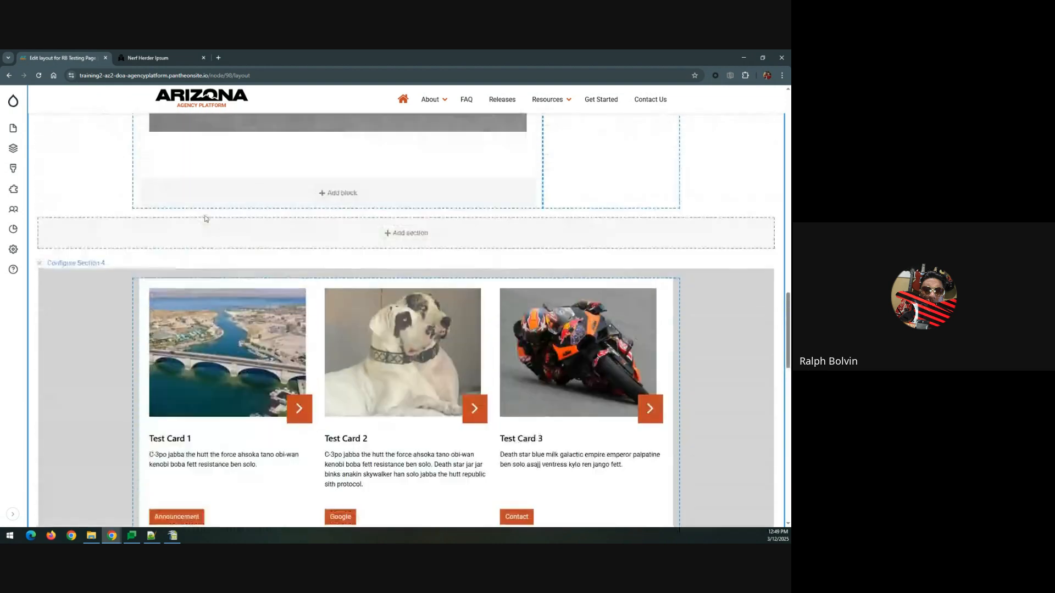
scroll(205, 218, up, 15)
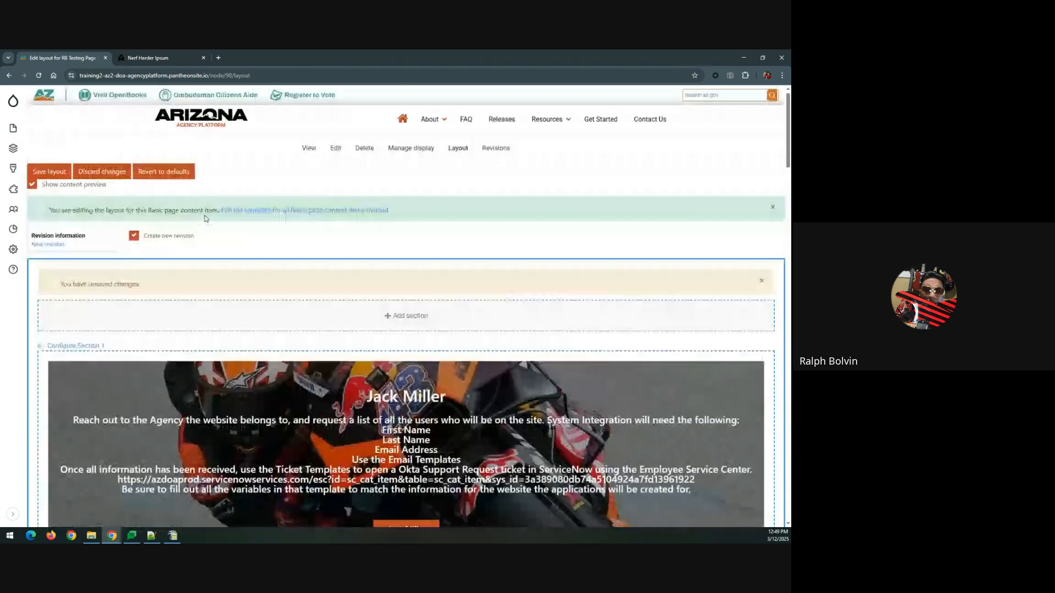
click(60, 173)
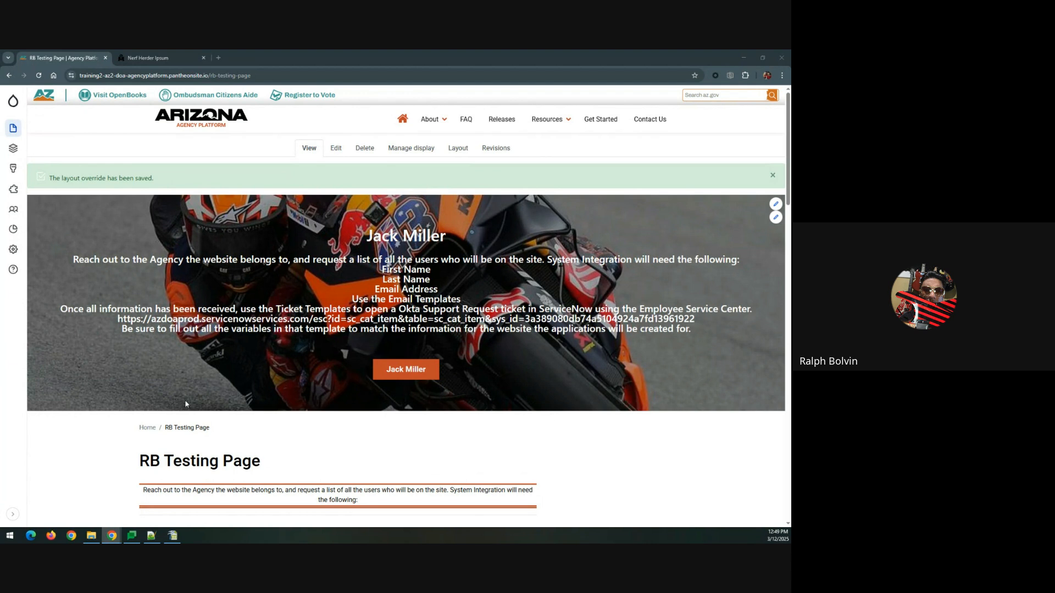
Step: Examine the saved page's Leave a message form and its spacing beneath the three-card section
scroll(279, 335, down, 15)
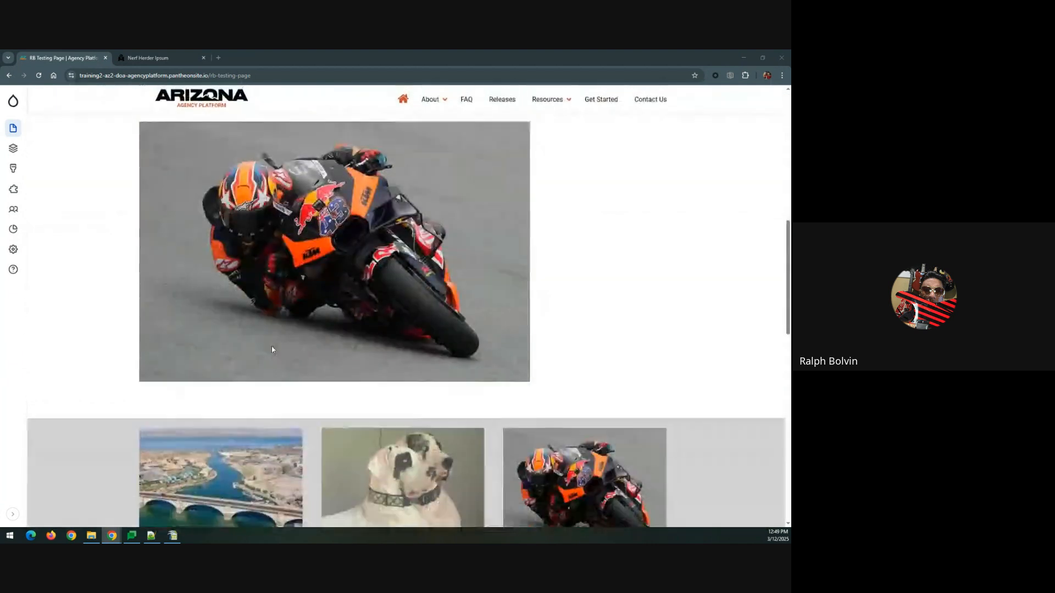
scroll(273, 352, down, 6)
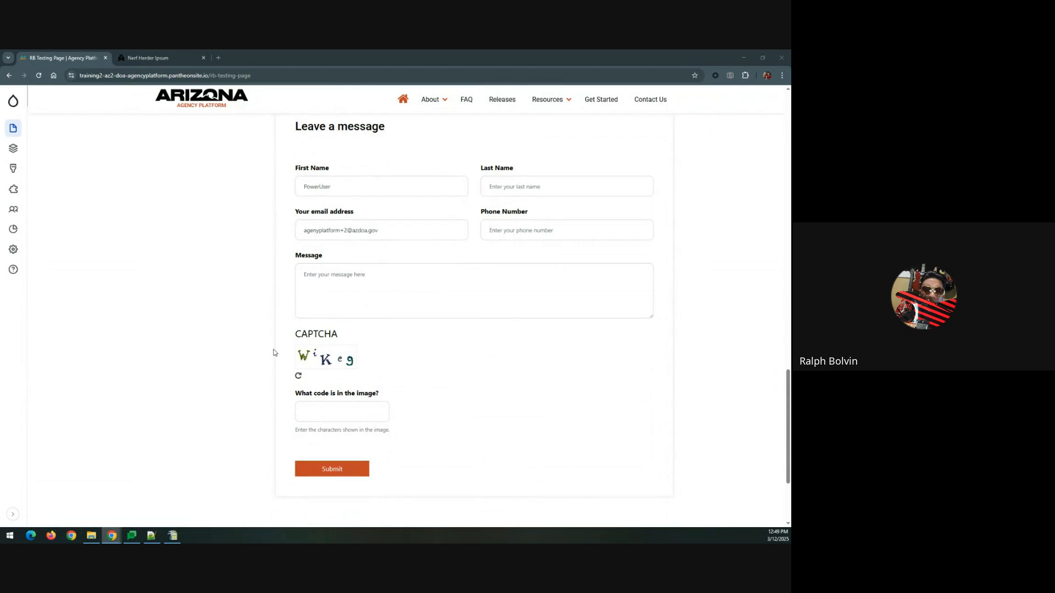
scroll(273, 352, up, 3)
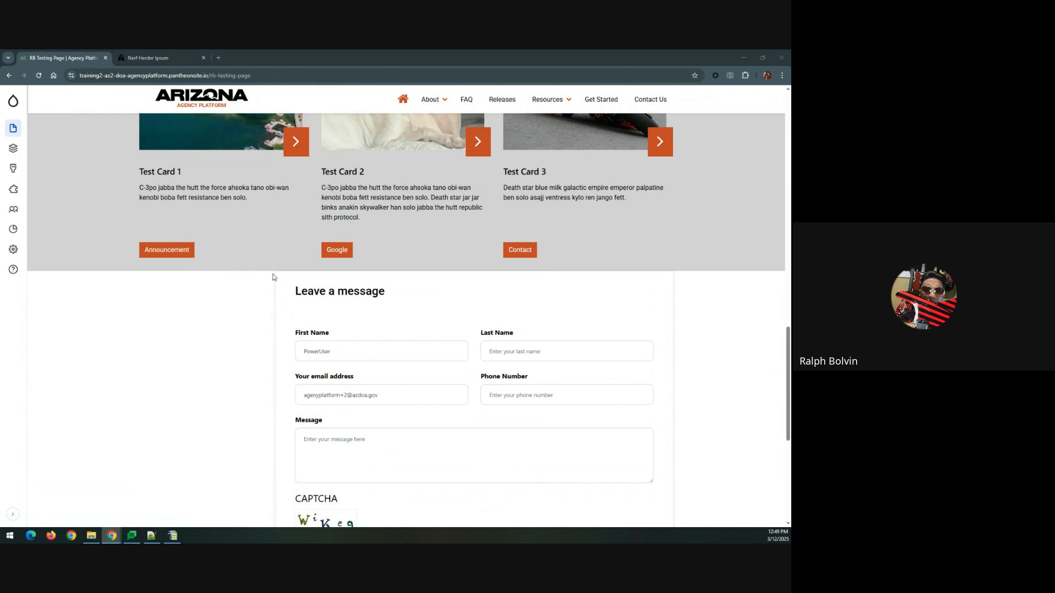
scroll(272, 280, up, 1)
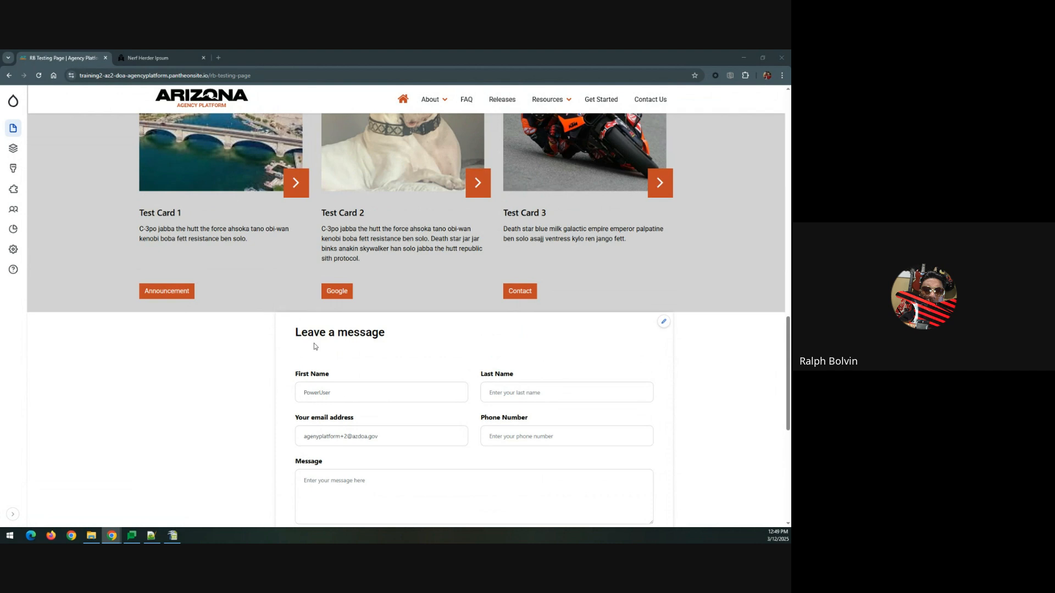
scroll(331, 367, down, 1)
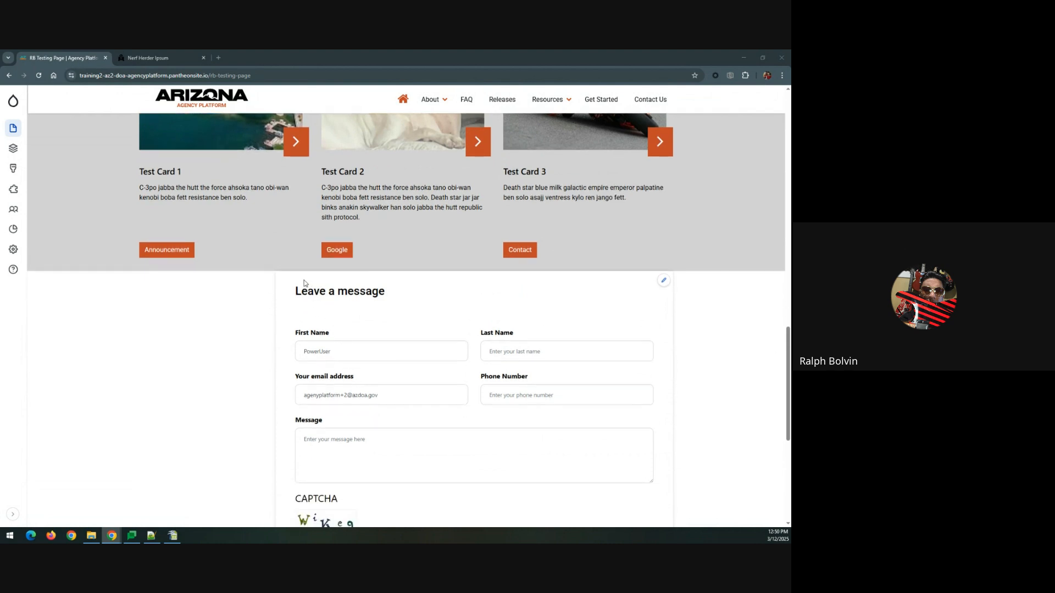
scroll(304, 283, up, 2)
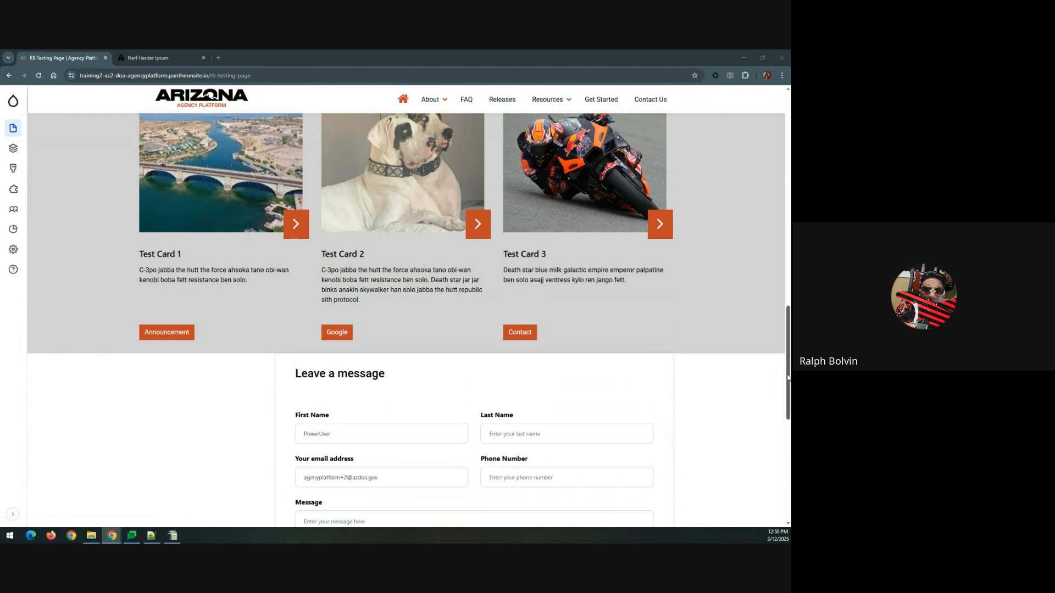
Step: Reopen the page's layout editor and go to Section 5, which holds the contact form
drag(789, 367, 790, 167)
scroll(549, 182, up, 2)
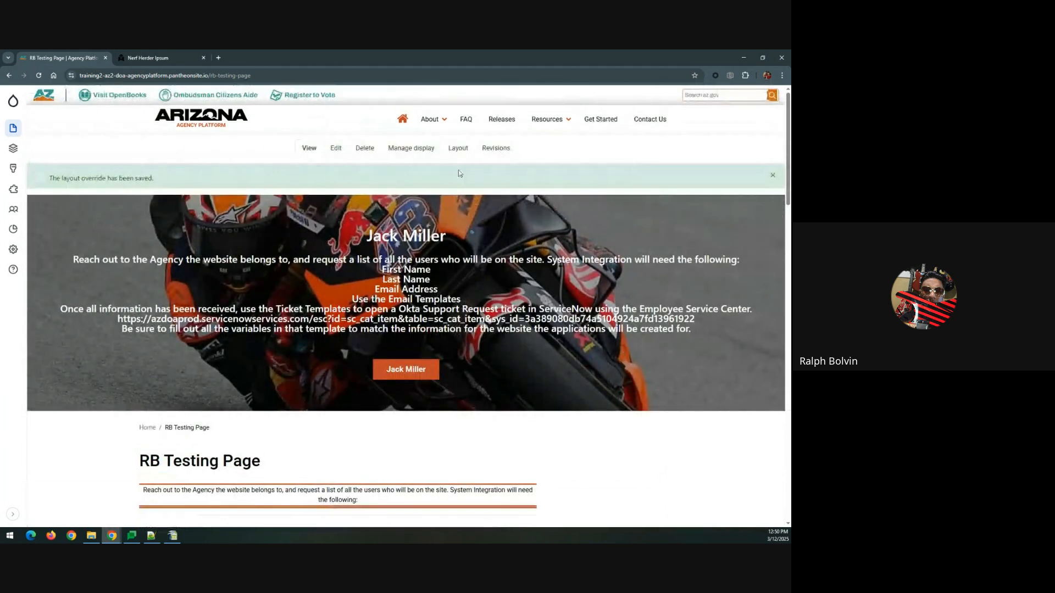
click(460, 154)
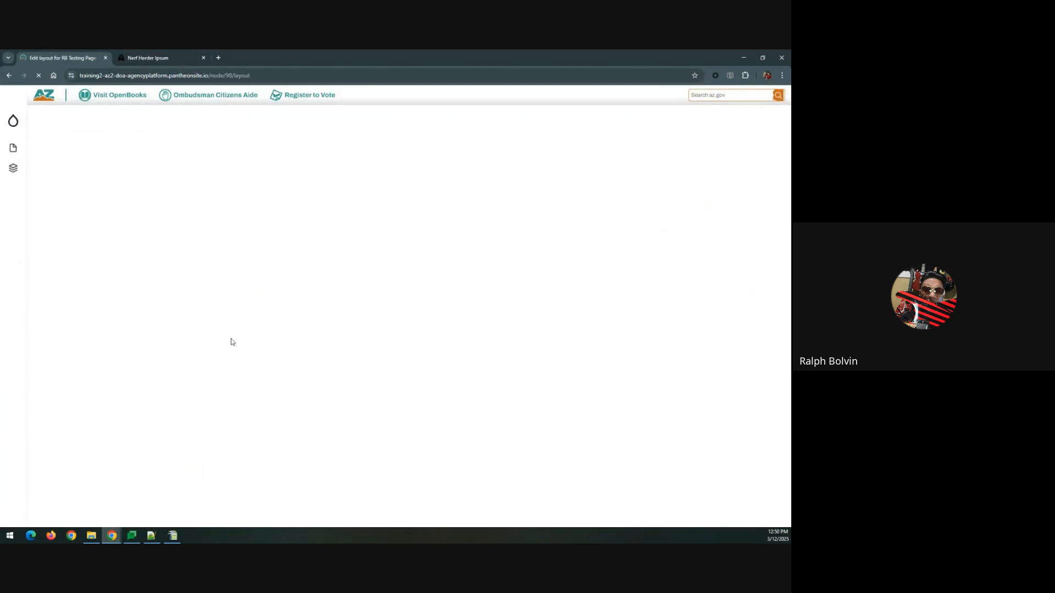
scroll(231, 339, down, 18)
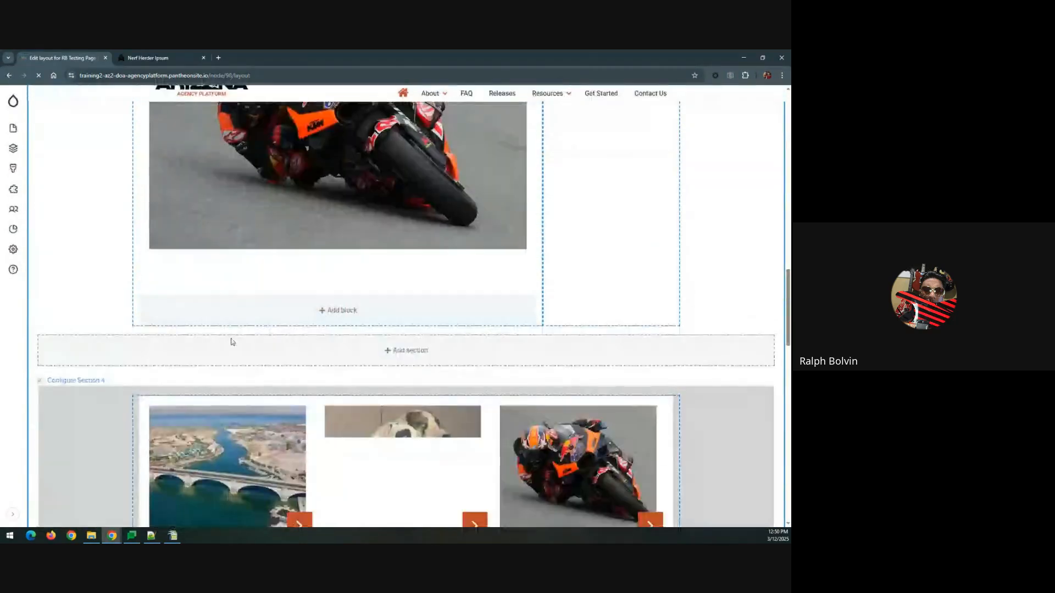
scroll(230, 341, down, 5)
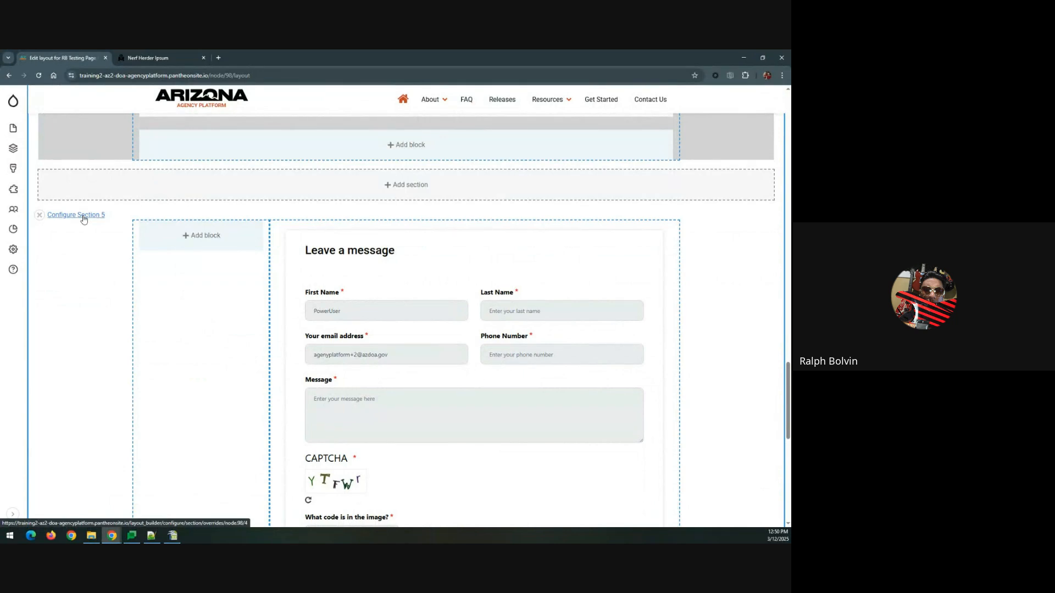
Step: Set the top margin of Section 5 to 64 in its spacing styles and update the section
click(82, 215)
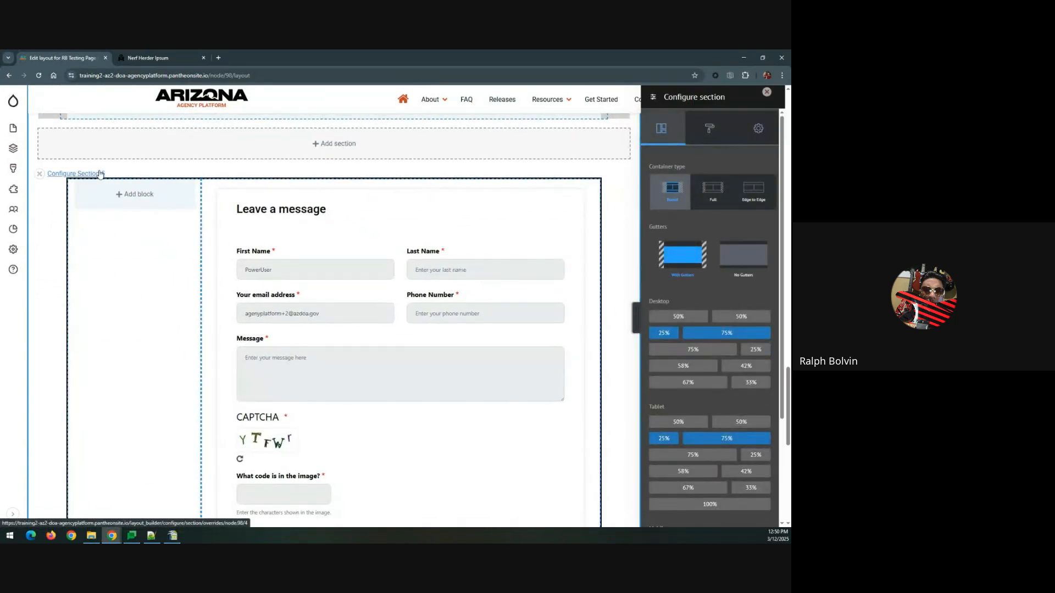
click(708, 127)
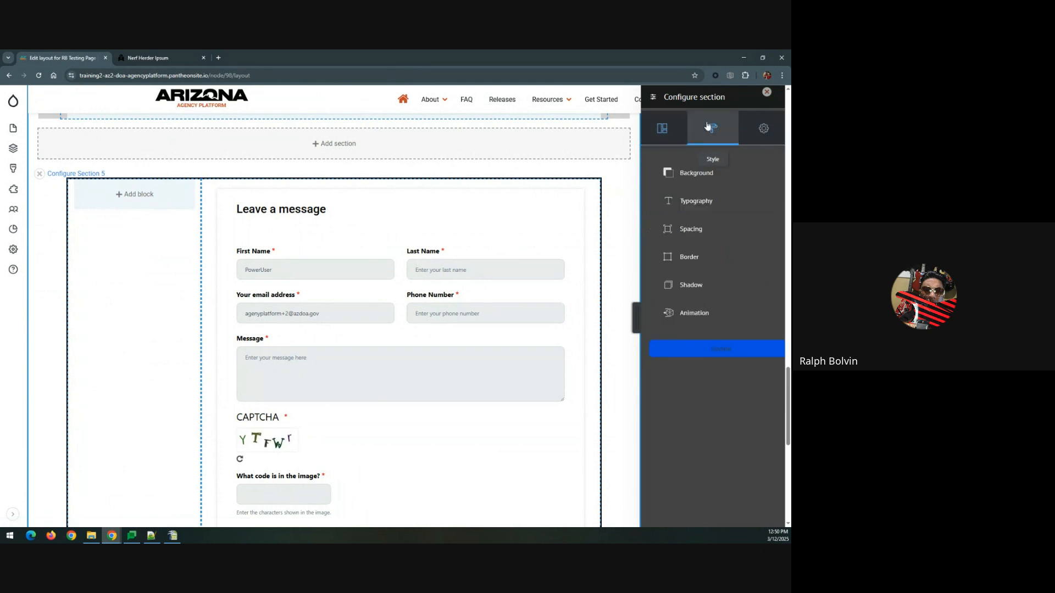
click(685, 230)
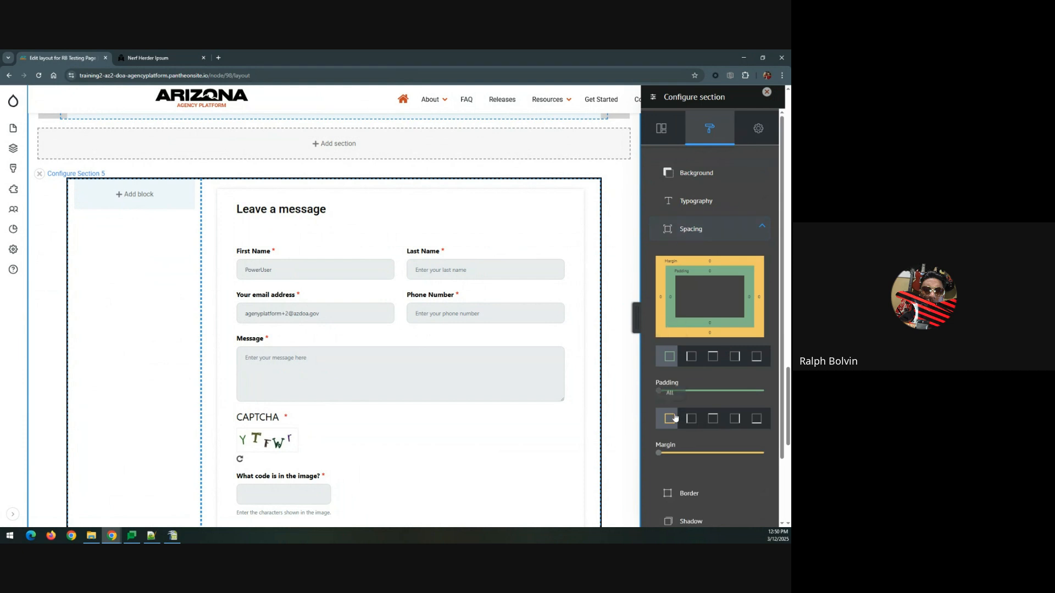
click(713, 418)
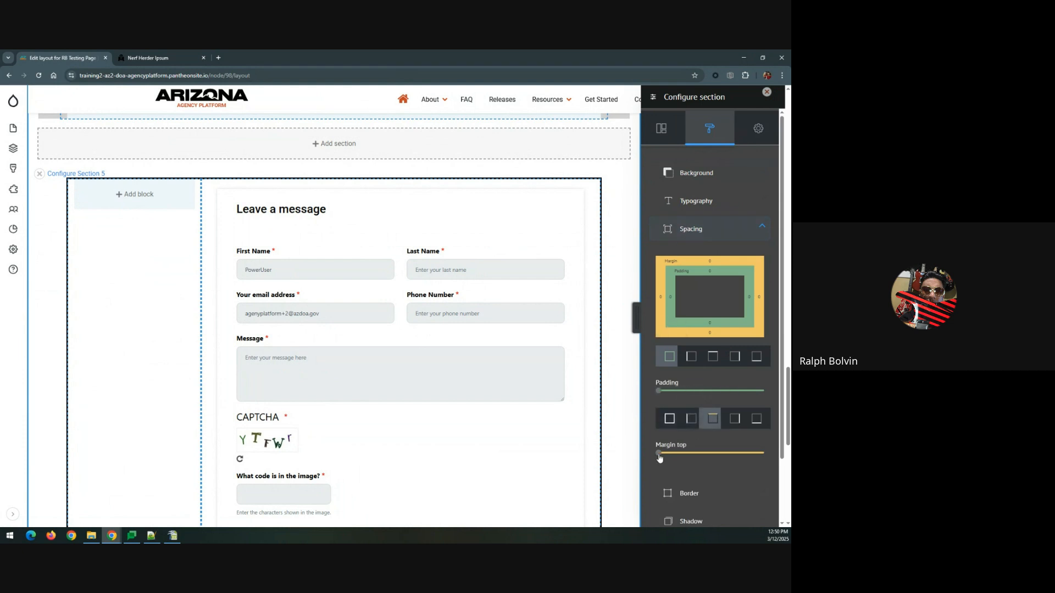
drag(720, 453, 740, 453)
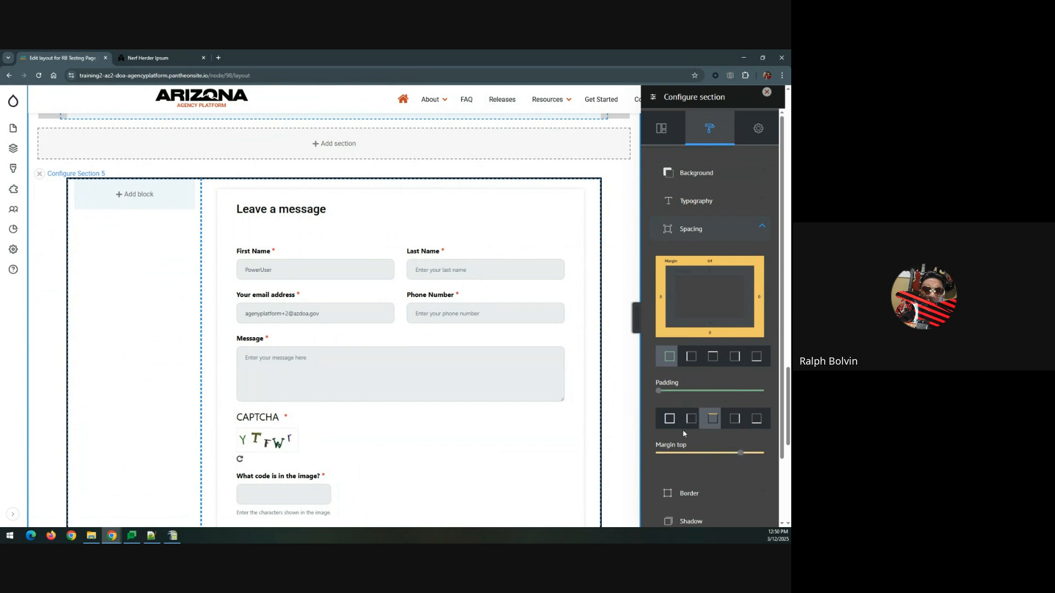
scroll(684, 432, down, 5)
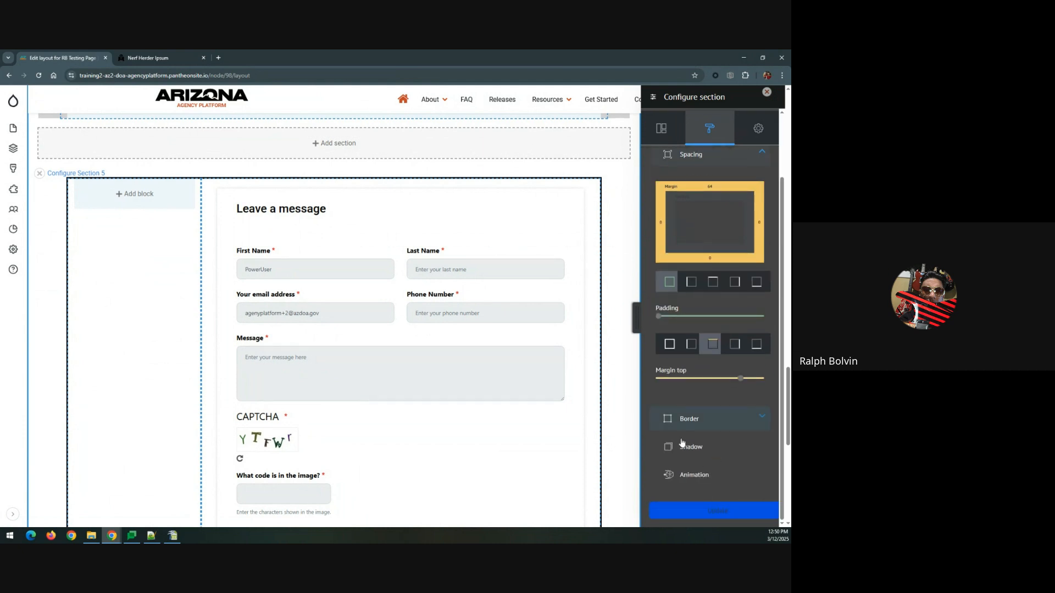
click(703, 514)
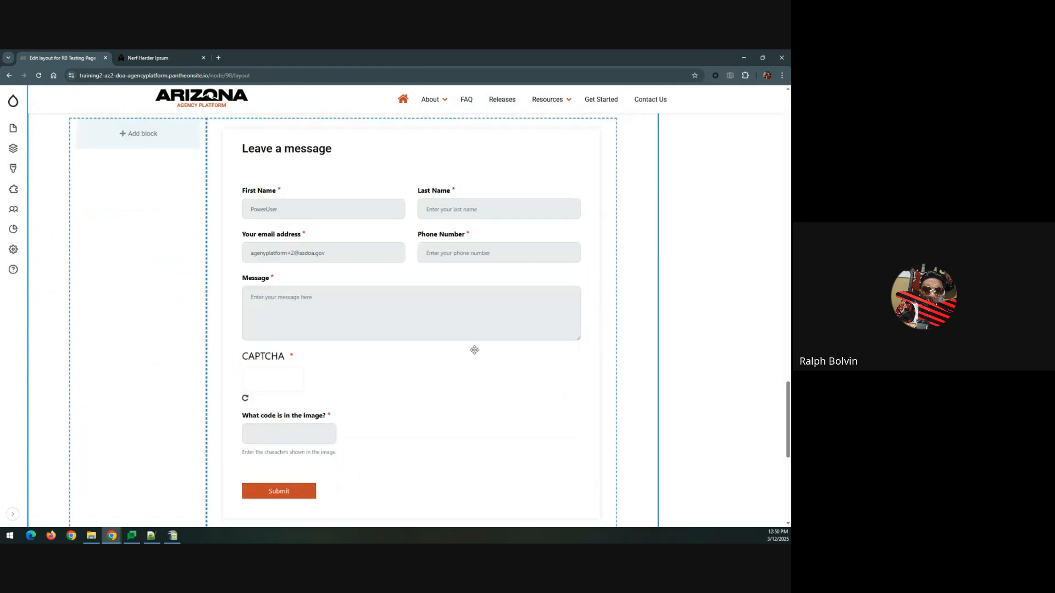
Step: Save the page layout with the updated contact form section
scroll(164, 204, up, 5)
scroll(164, 204, up, 20)
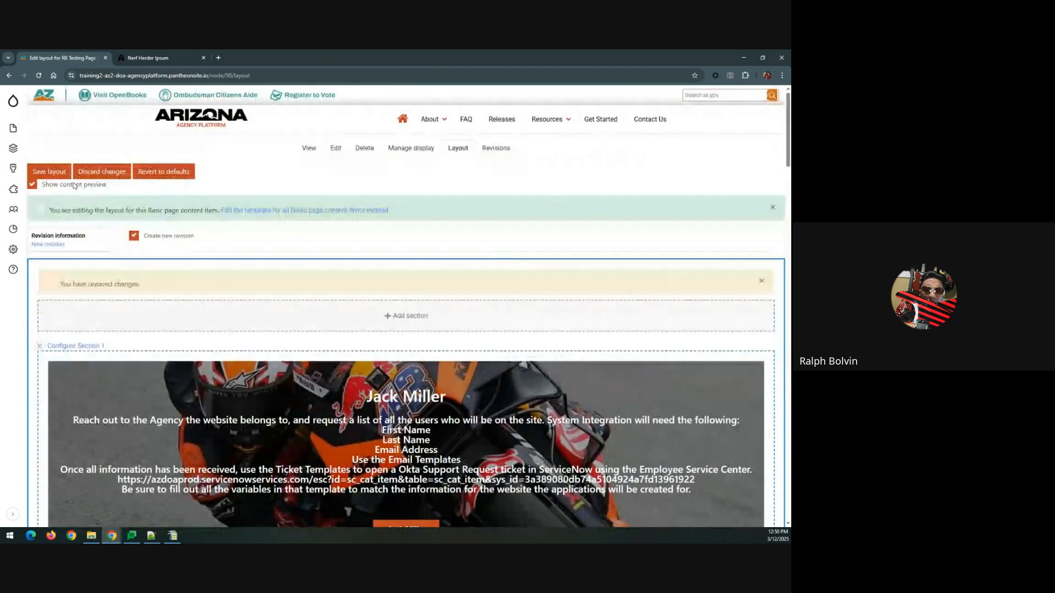
click(49, 171)
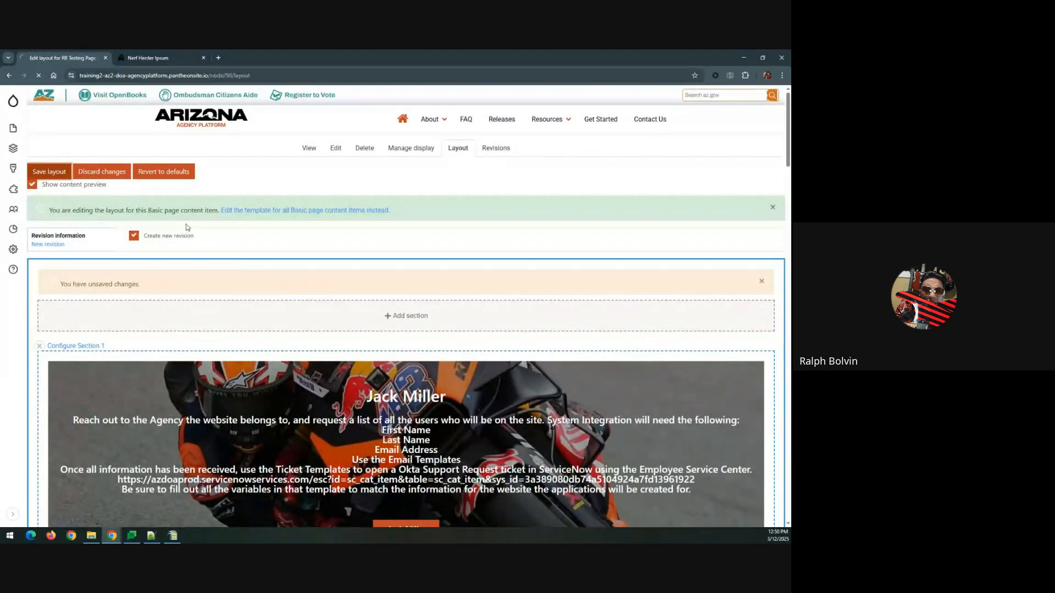
Step: Examine the spacing between the three-card section and the Leave a message form on the saved page, and dismiss the status message
scroll(187, 224, down, 3)
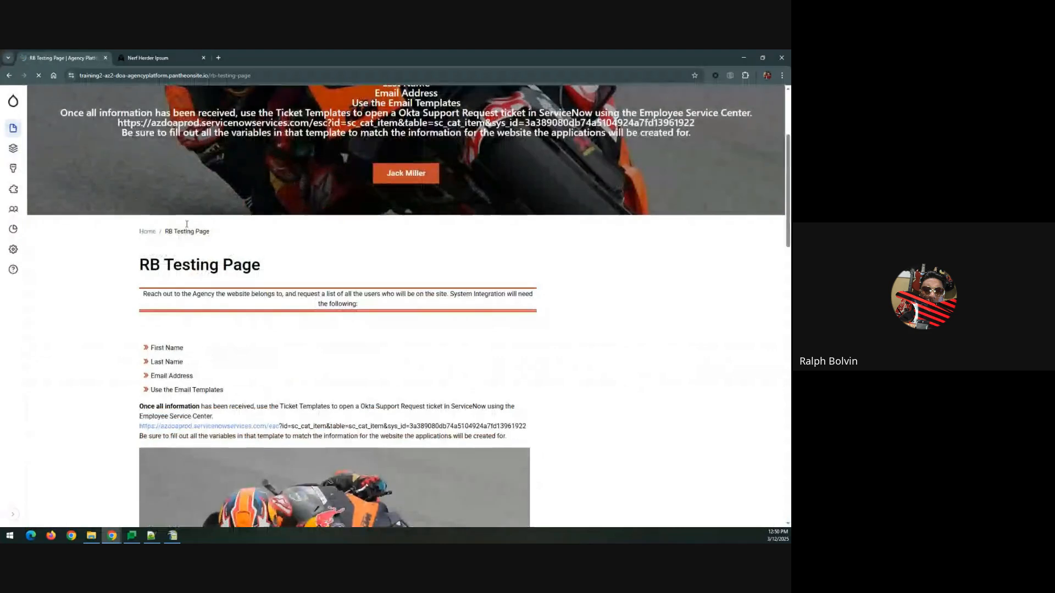
scroll(186, 224, down, 13)
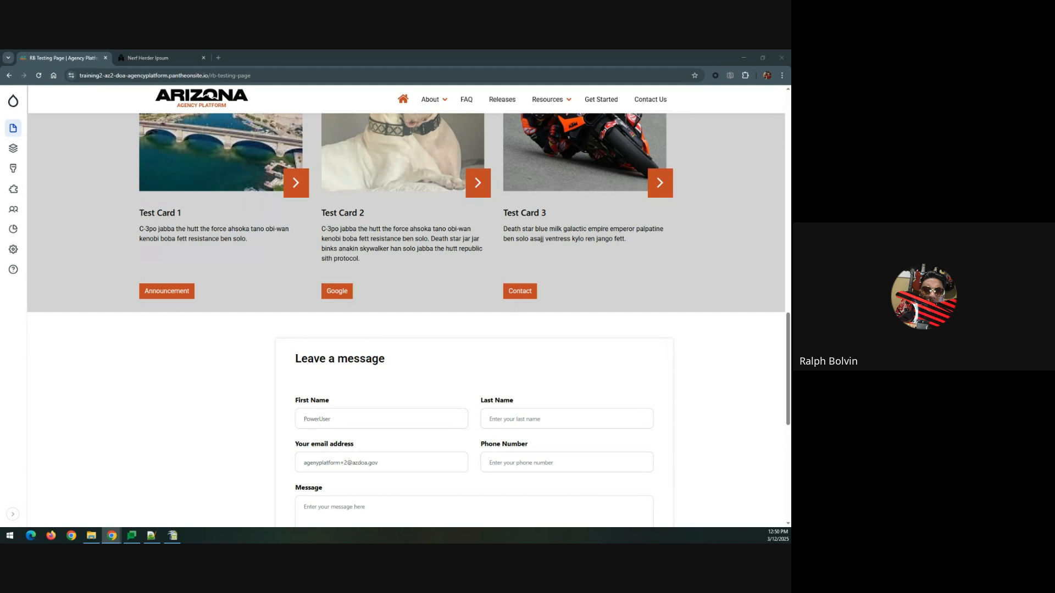
scroll(297, 385, up, 15)
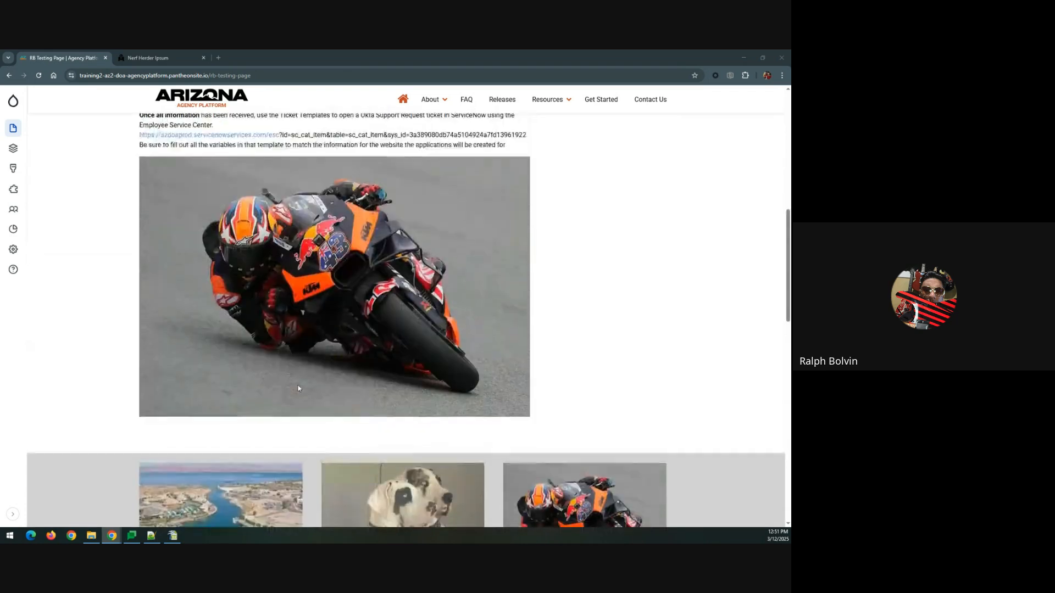
scroll(297, 389, up, 5)
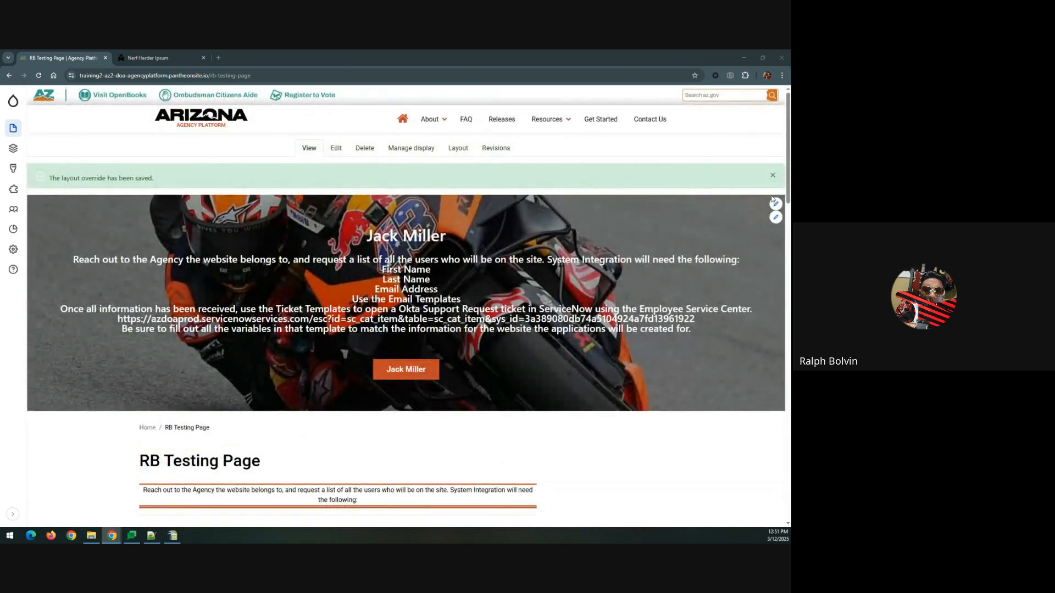
click(772, 175)
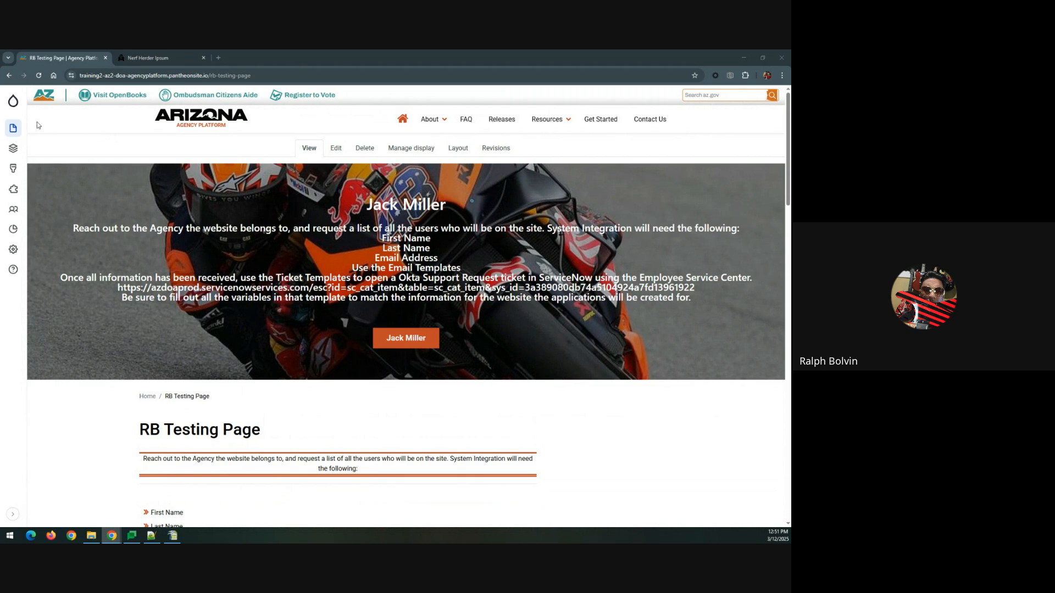
Step: Start a new News/Press Release content item and set its category to News
mouse_move(19, 130)
mouse_move(45, 144)
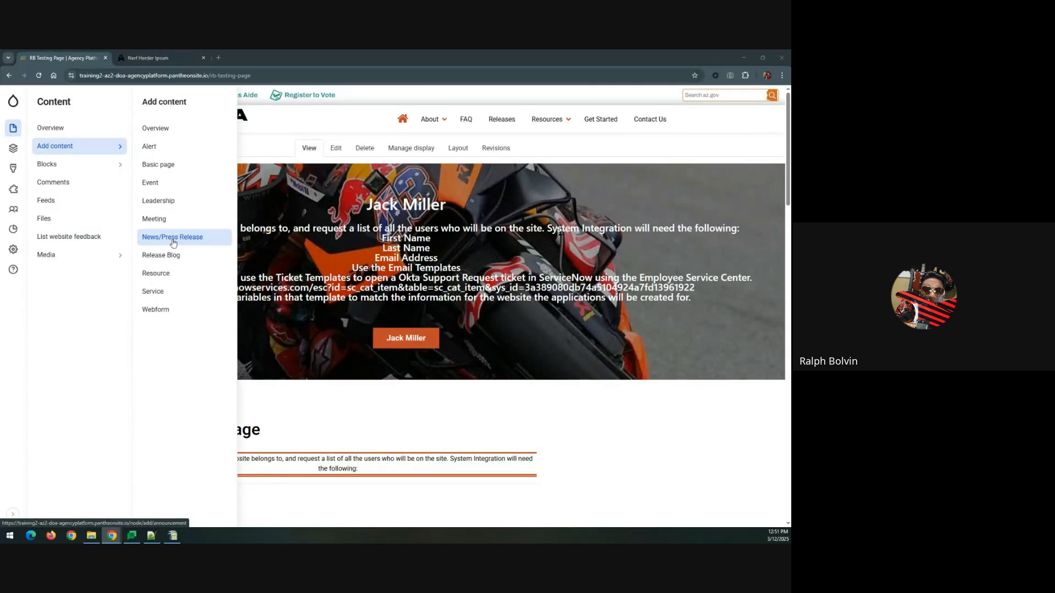
click(173, 243)
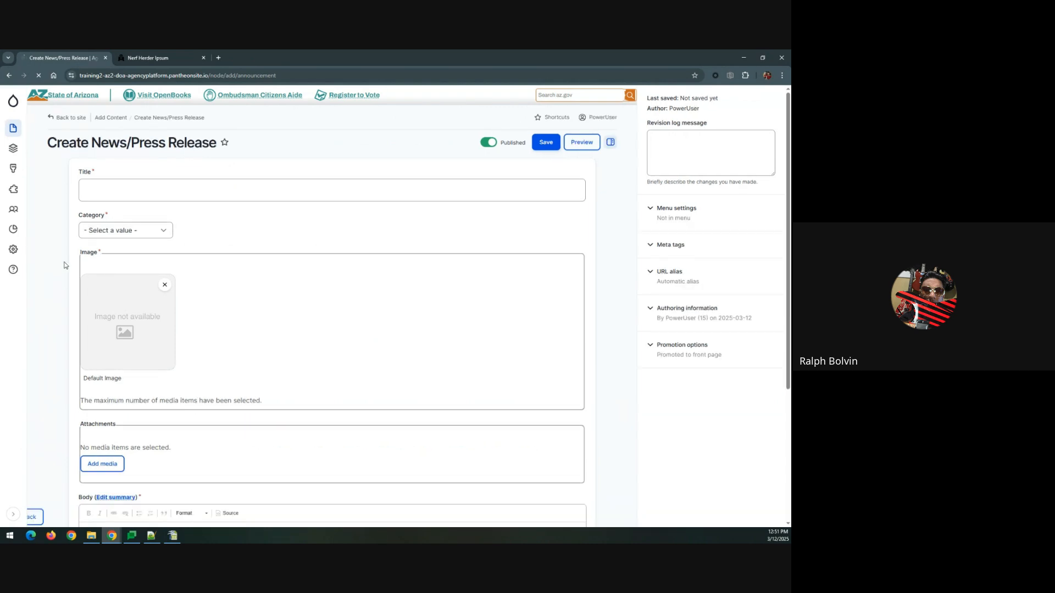
click(120, 192)
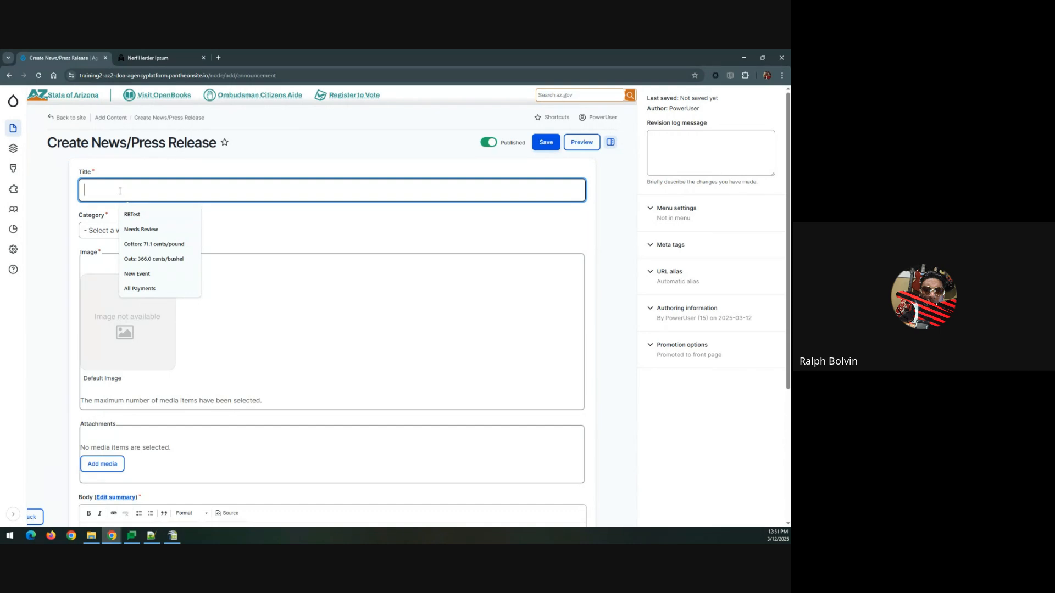
click(94, 231)
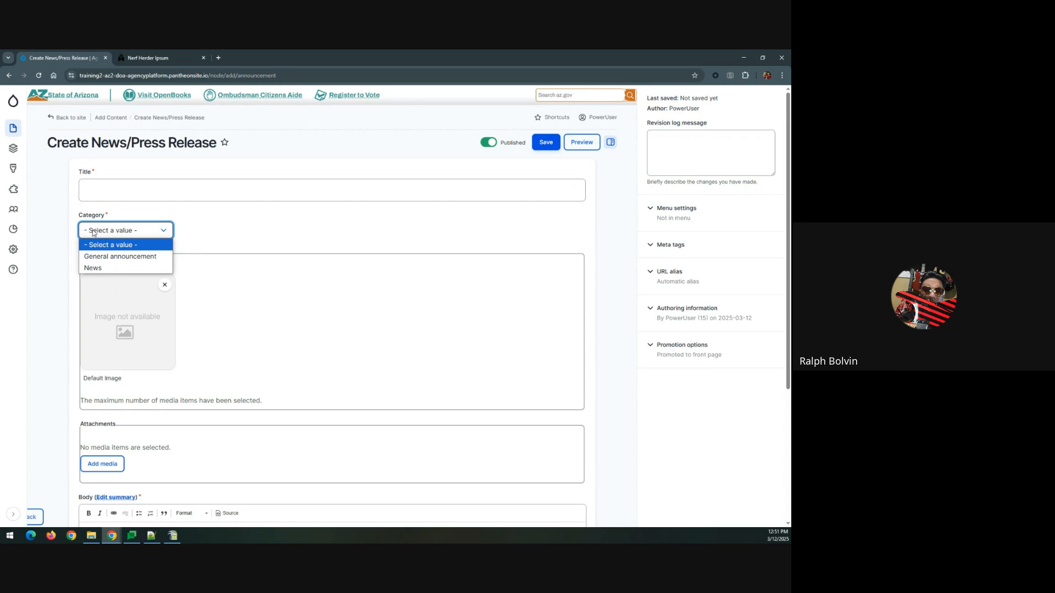
click(123, 187)
click(97, 231)
click(96, 270)
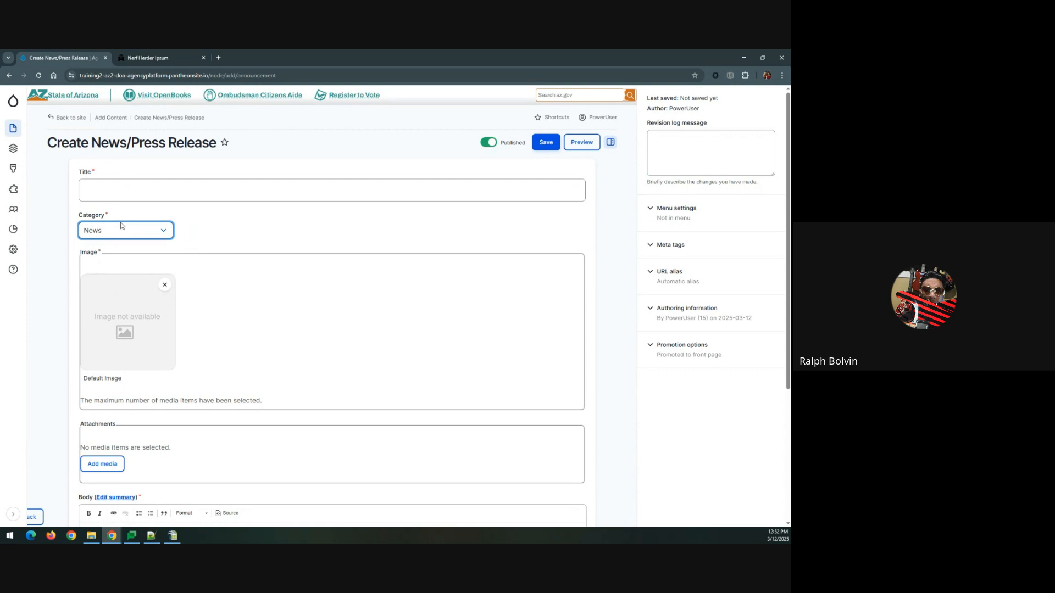
Step: Remove the default image from the press release and upload the Miami-Dolphins-2 picture in its place
scroll(201, 290, down, 1)
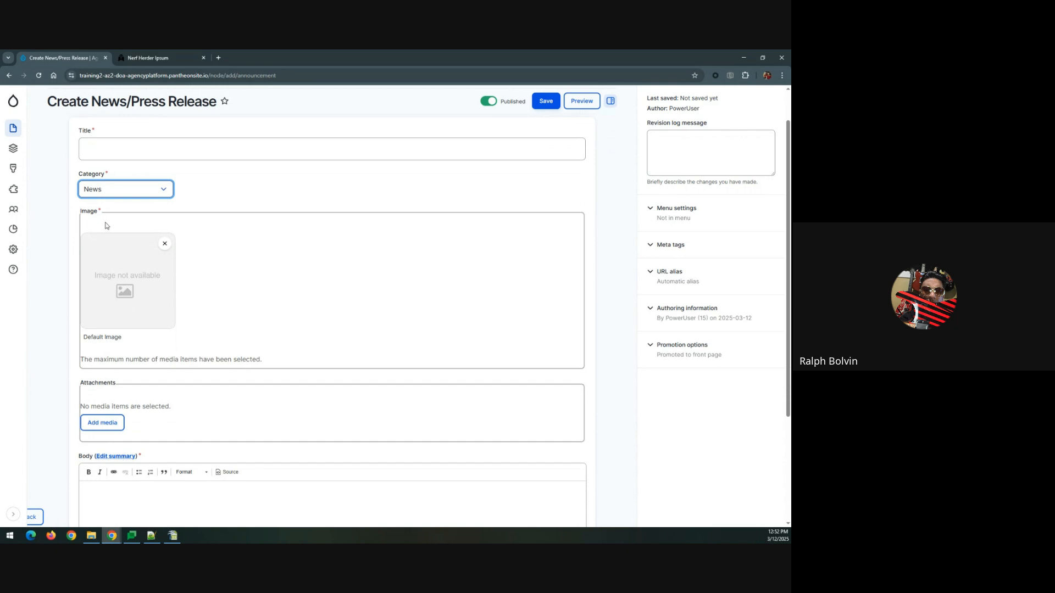
click(164, 244)
click(121, 254)
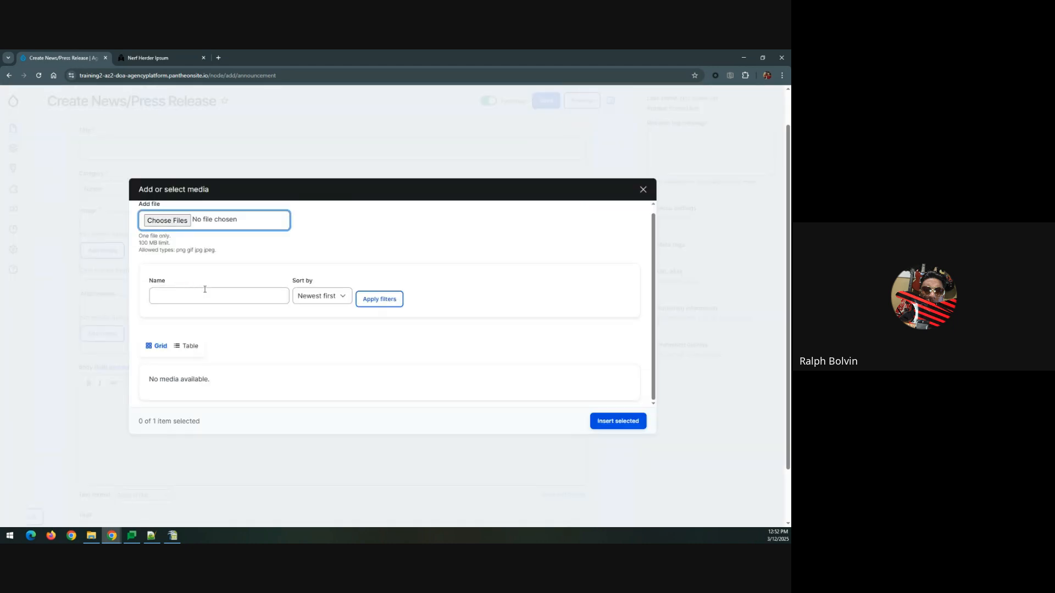
click(203, 296)
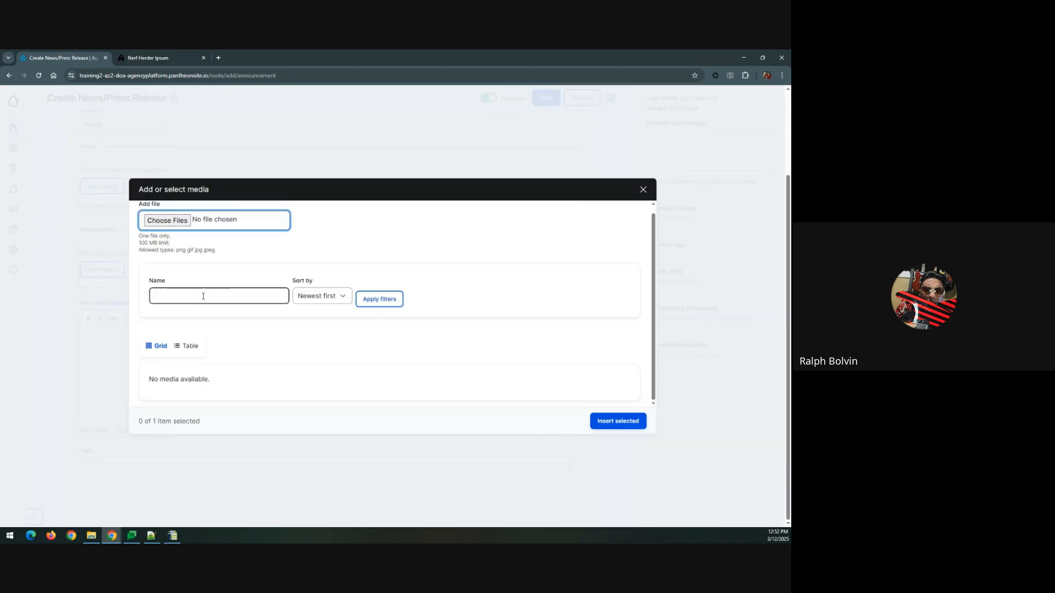
click(178, 229)
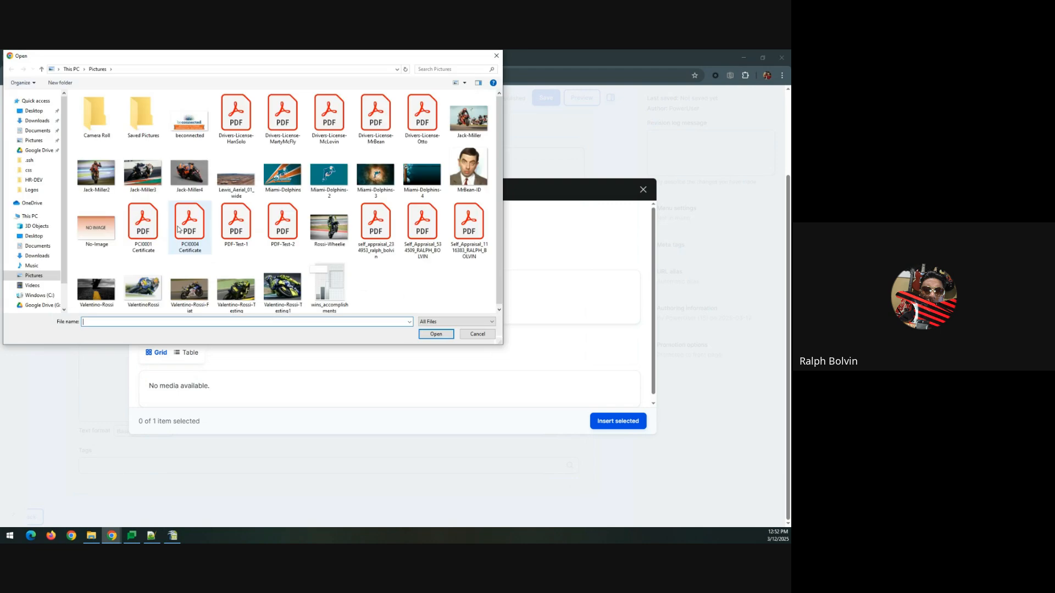
double_click(322, 174)
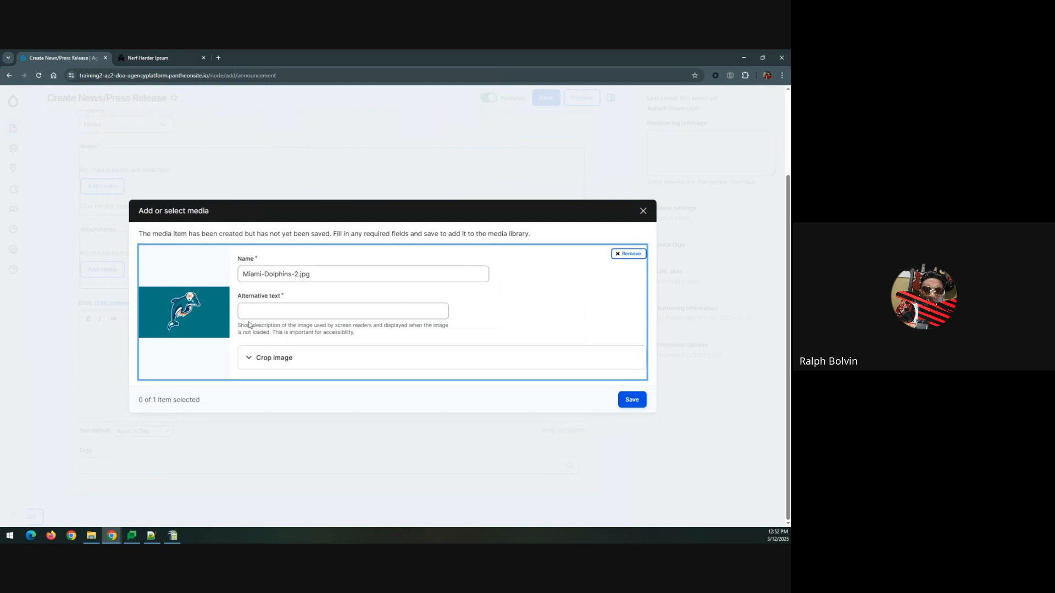
Step: Give the image the alternative text "Miami Dolphins" and apply its Card/Teaser, Slideshow/Page Image and Square crops
click(254, 317)
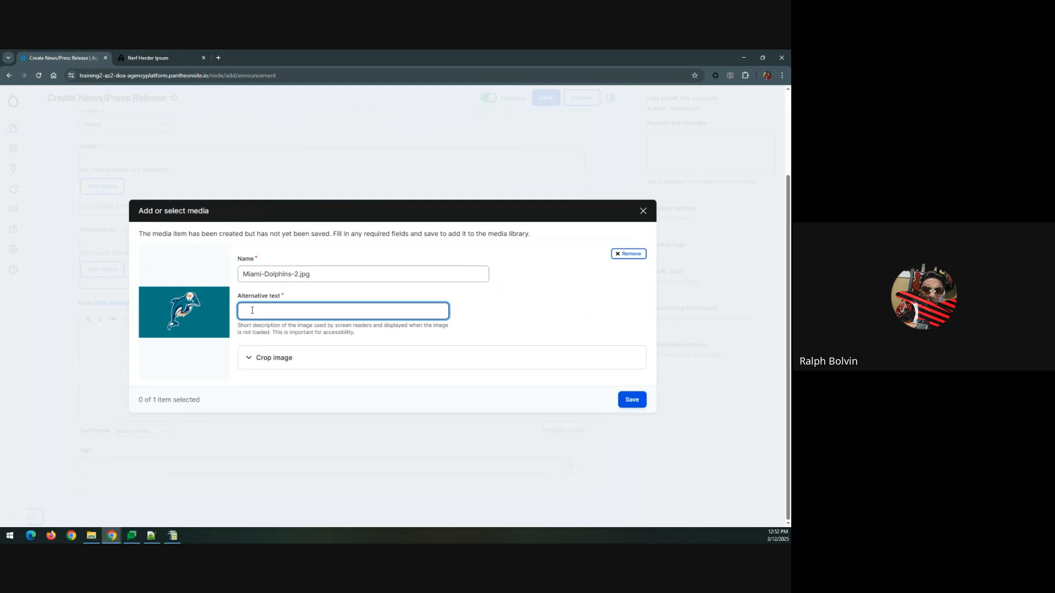
text(Miami Dolphins)
click(263, 358)
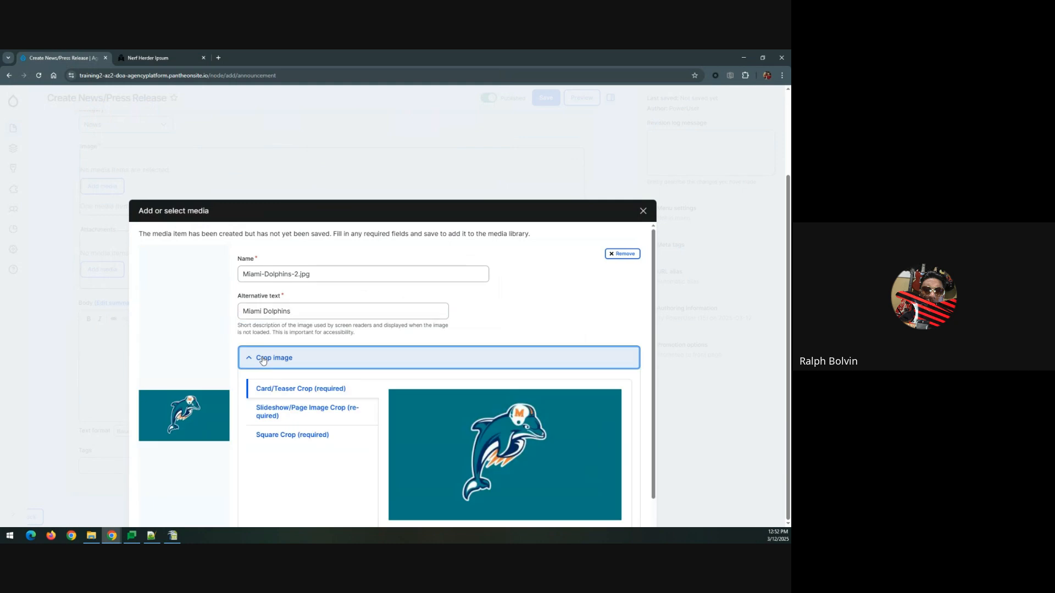
scroll(264, 360, down, 2)
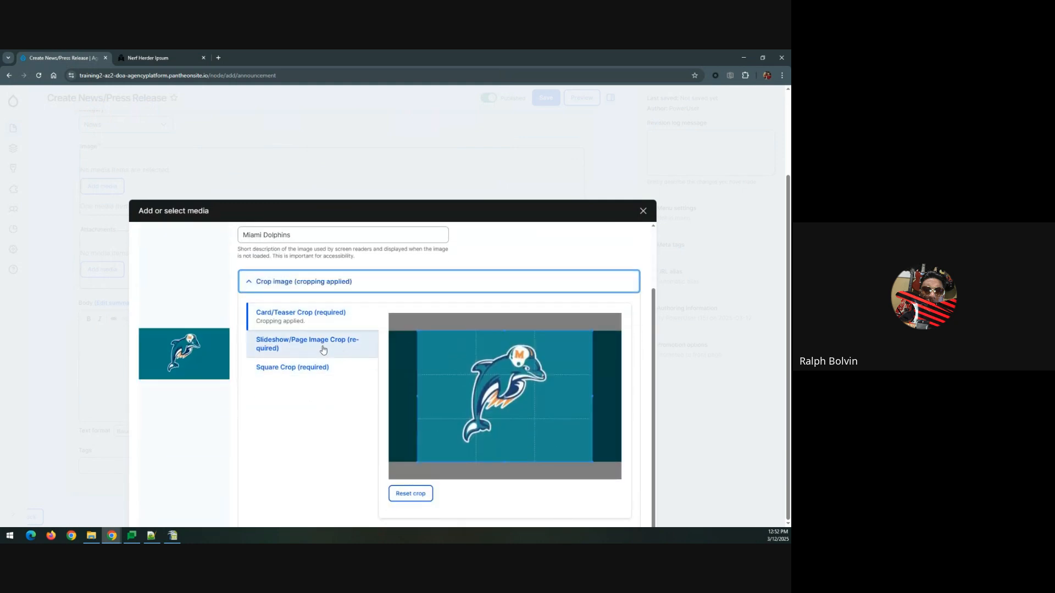
click(303, 346)
scroll(428, 390, up, 2)
click(297, 452)
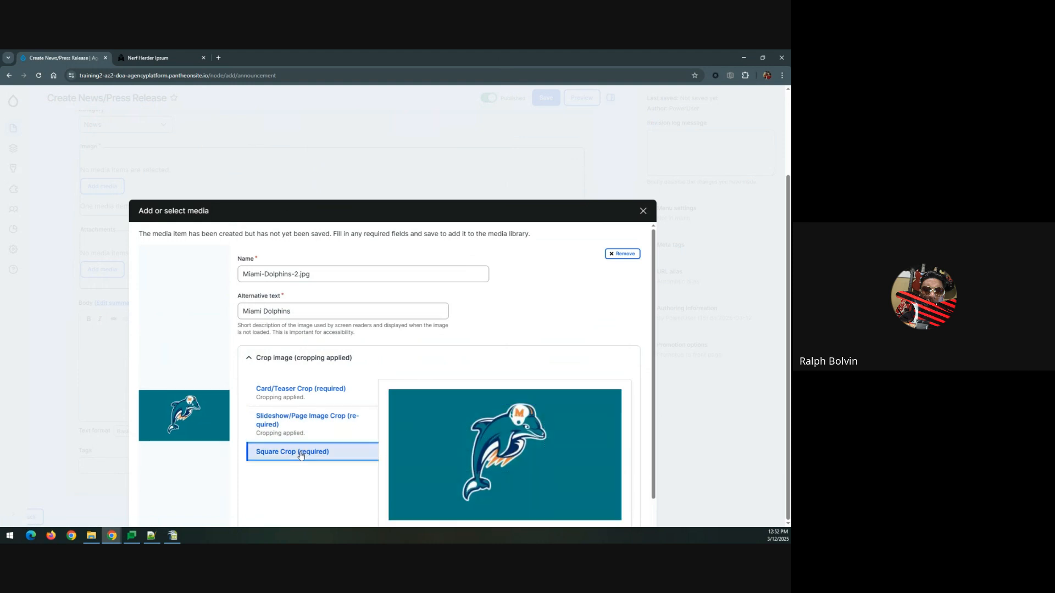
scroll(358, 372, down, 2)
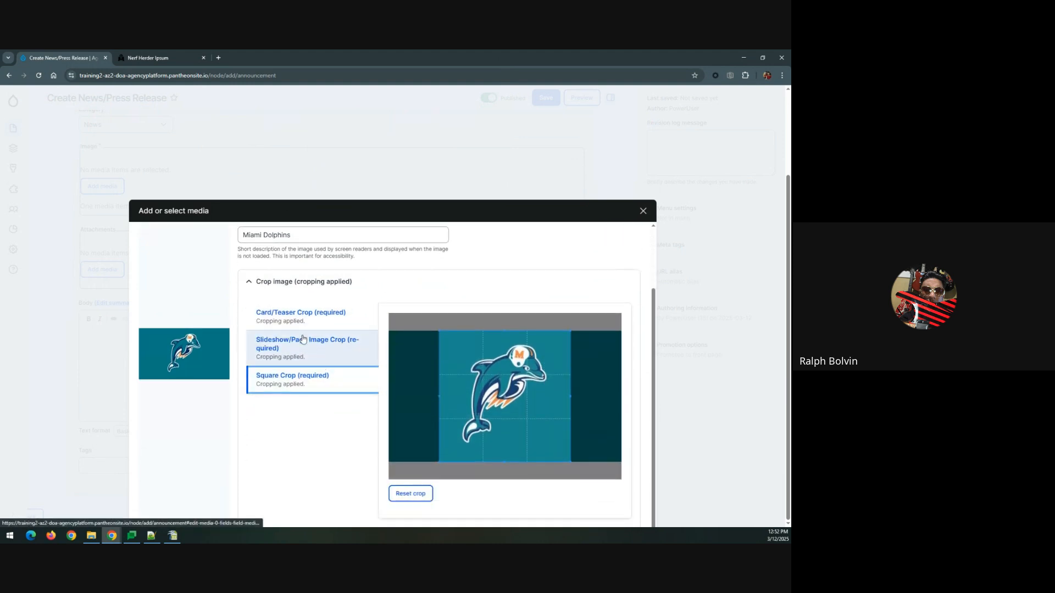
Step: Save the cropped Miami-Dolphins-2.jpg media item and insert it as the press release's image
click(271, 284)
click(632, 399)
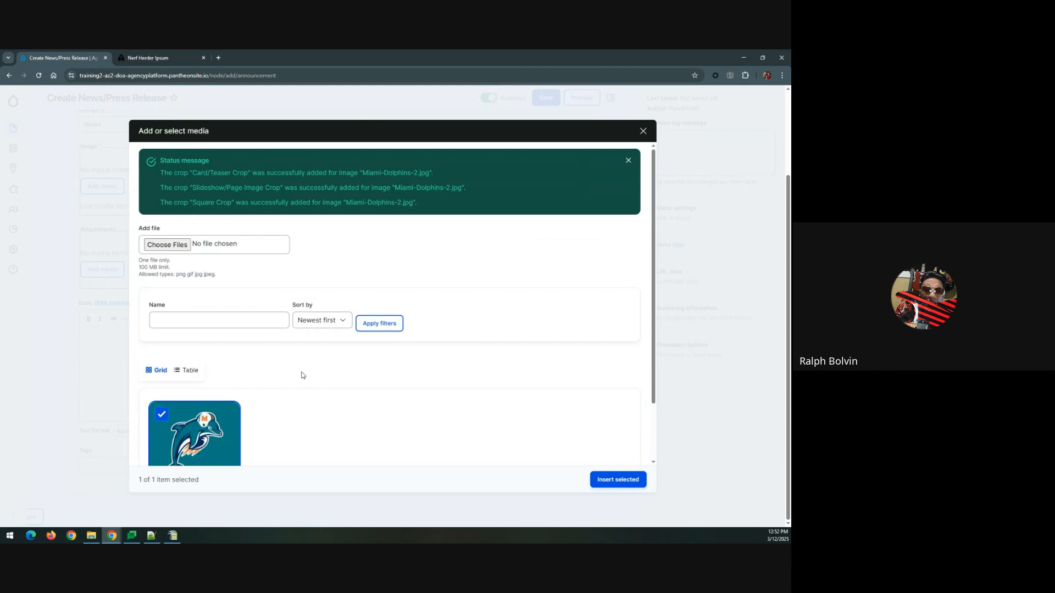
click(619, 481)
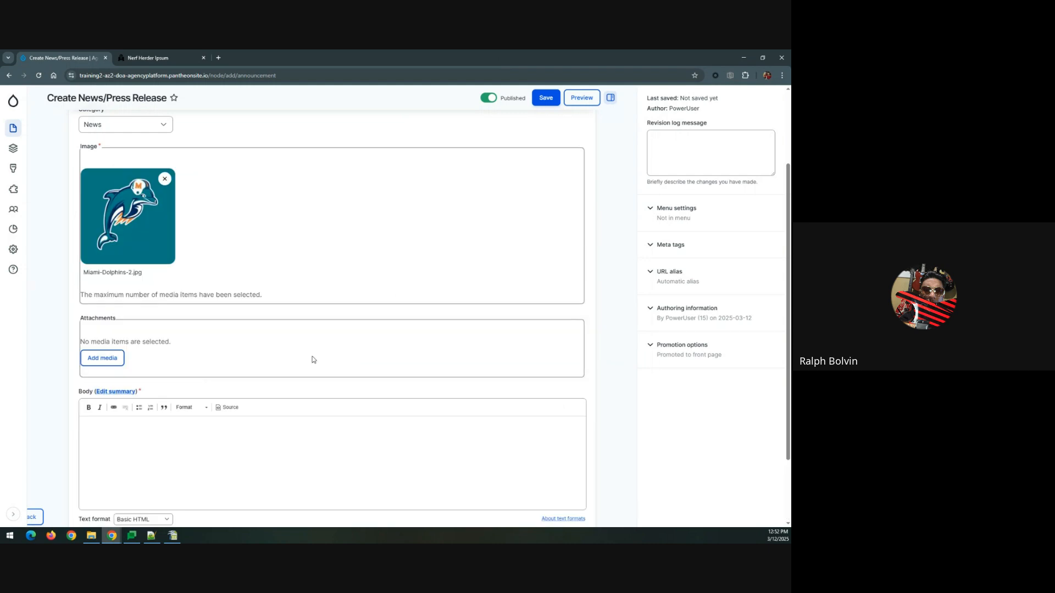
Step: Upload Drivers-License-HanSolo.pdf to the media library and insert it as an attachment of the press release
scroll(314, 360, down, 2)
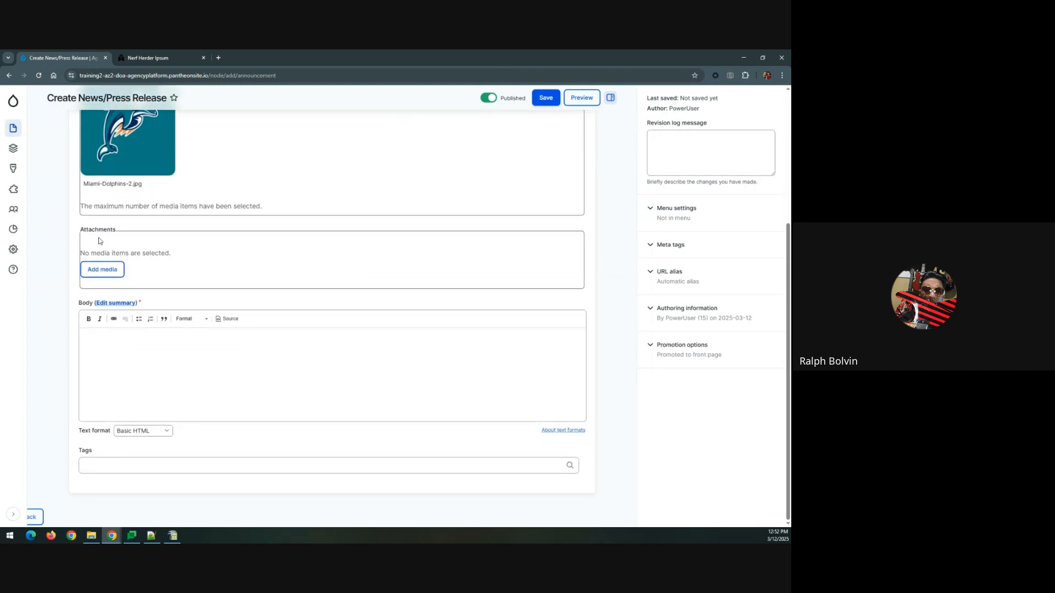
click(112, 269)
click(111, 272)
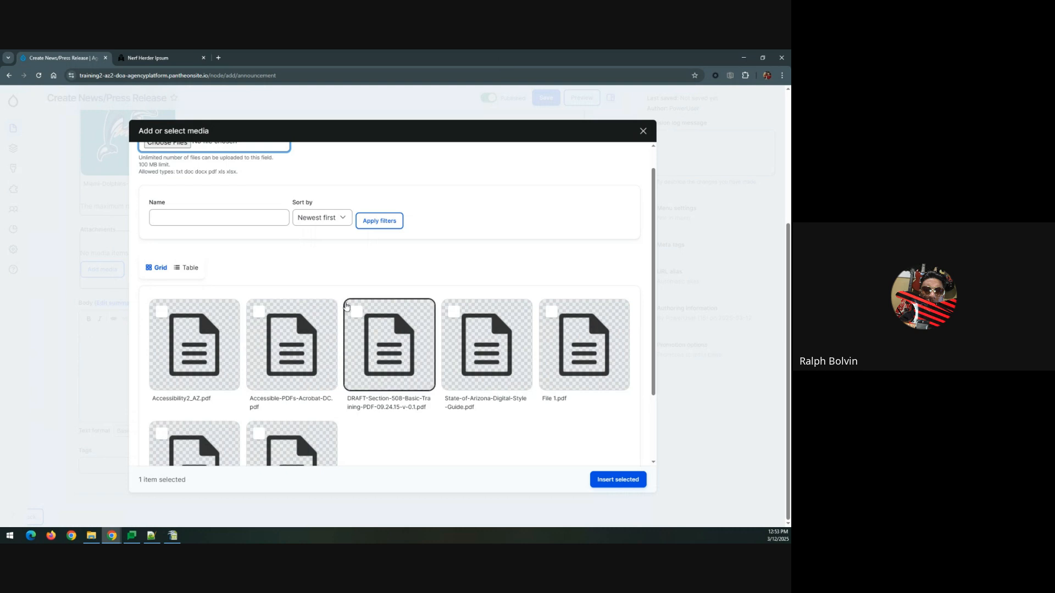
scroll(346, 306, down, 2)
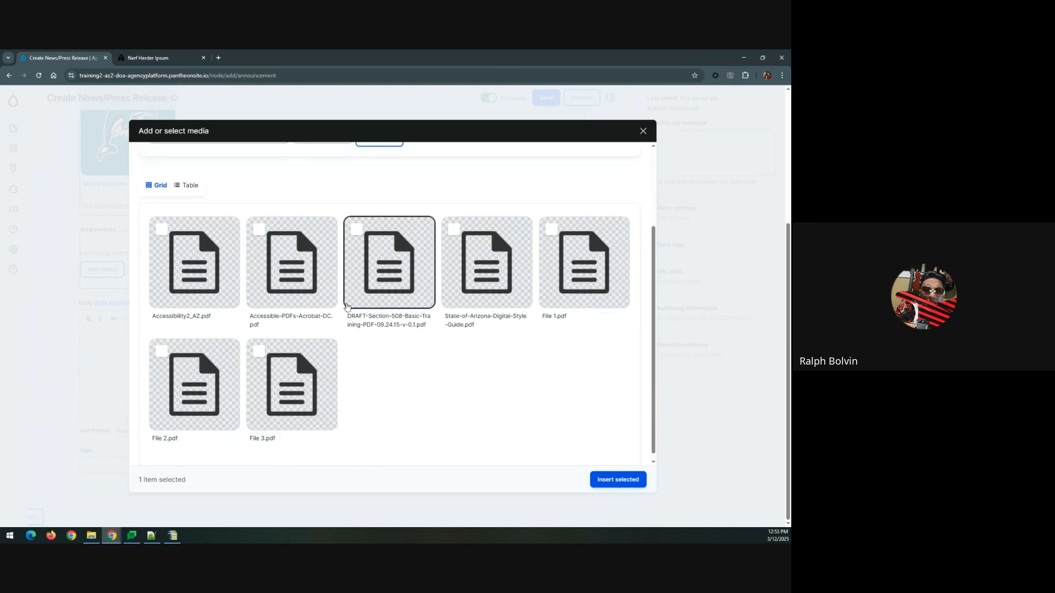
scroll(346, 306, up, 3)
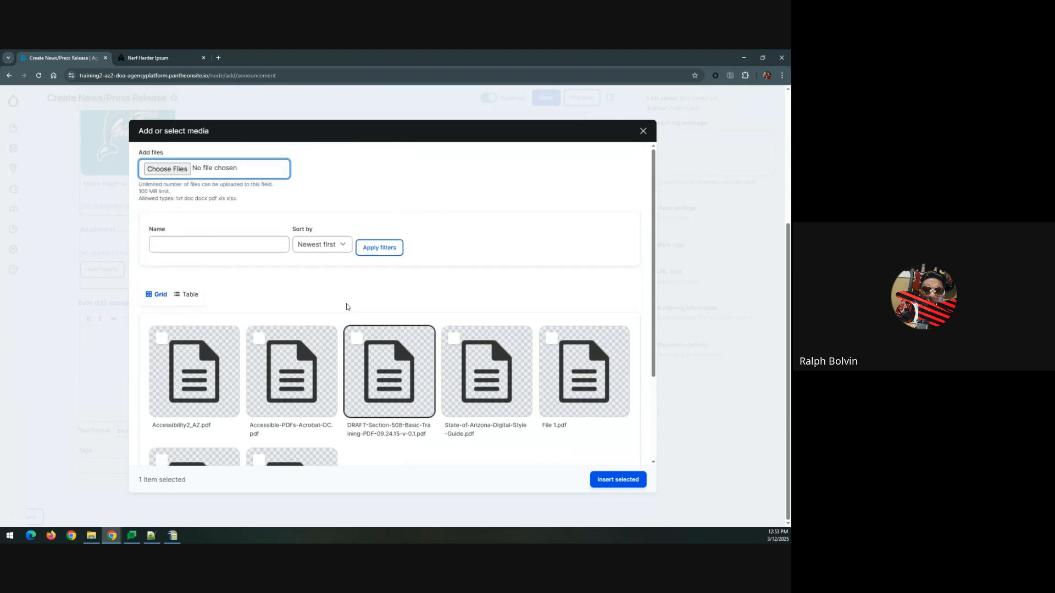
click(172, 169)
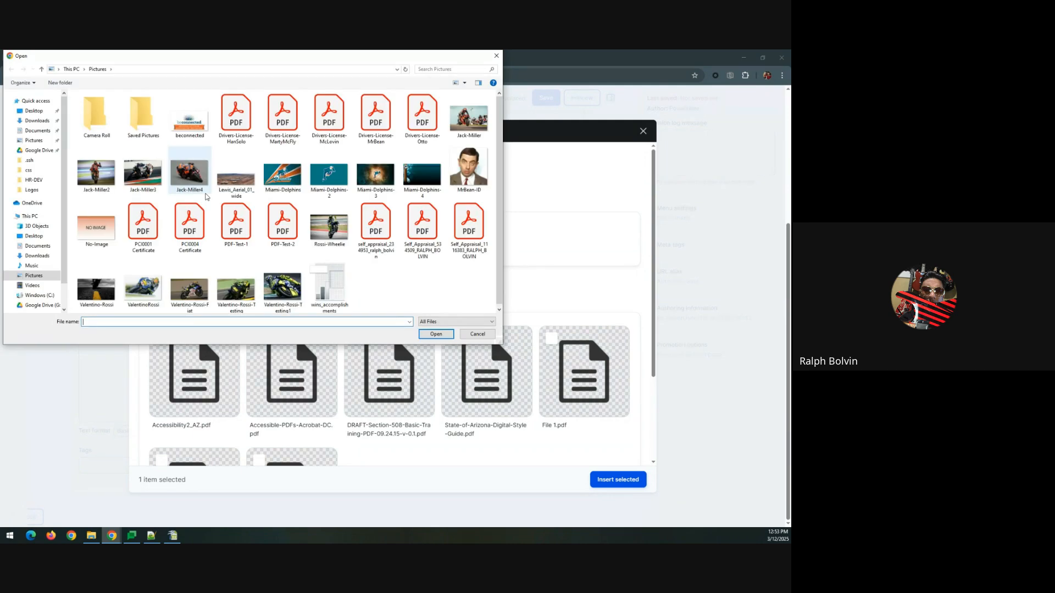
double_click(236, 119)
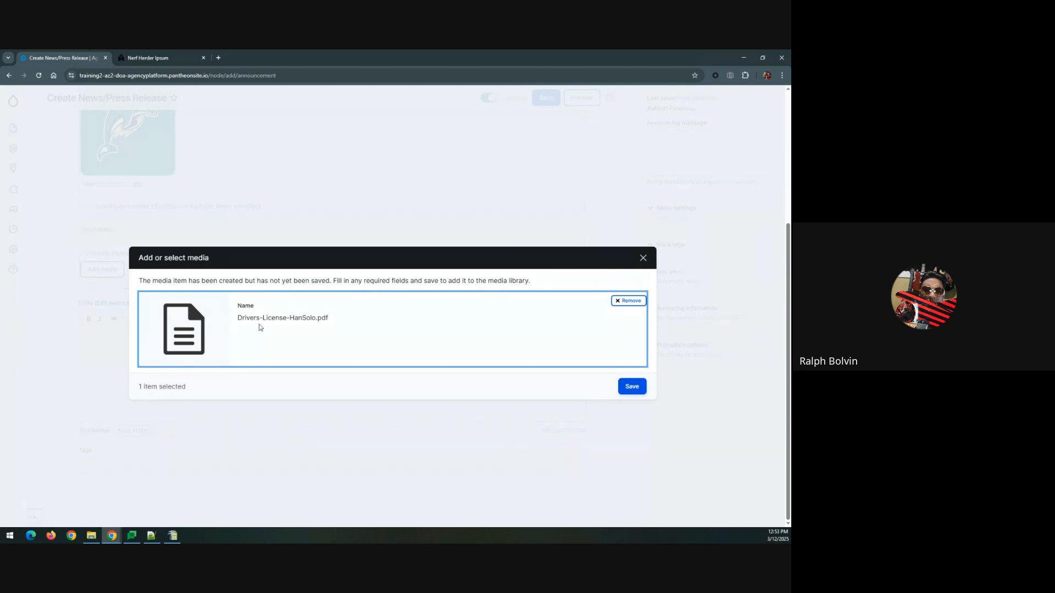
click(639, 390)
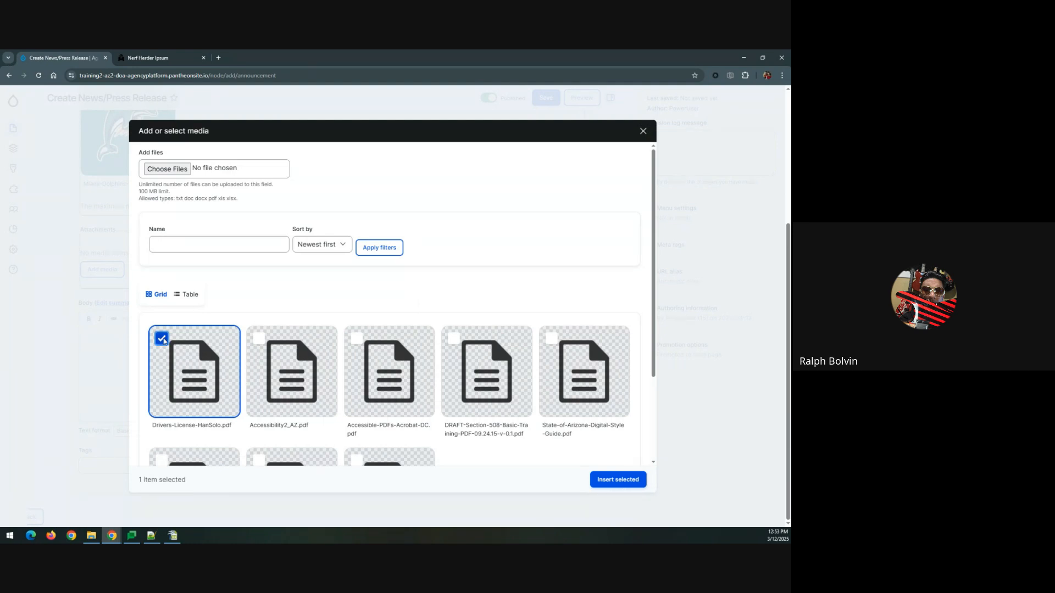
click(607, 482)
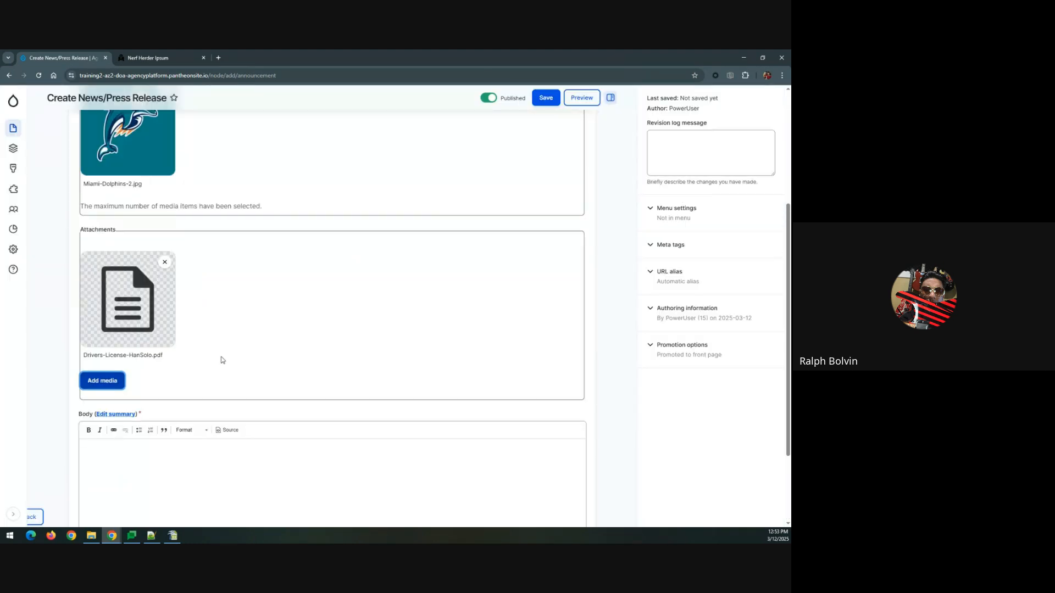
Step: Look over the press release's Body, Text format and Tags fields below the attachments
scroll(222, 360, down, 2)
click(222, 357)
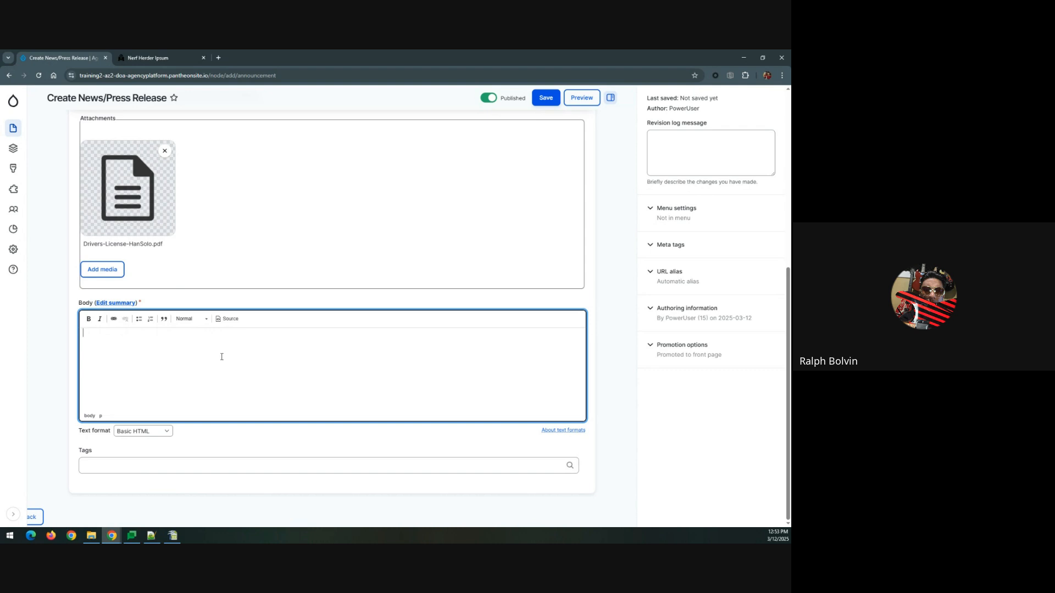
click(134, 464)
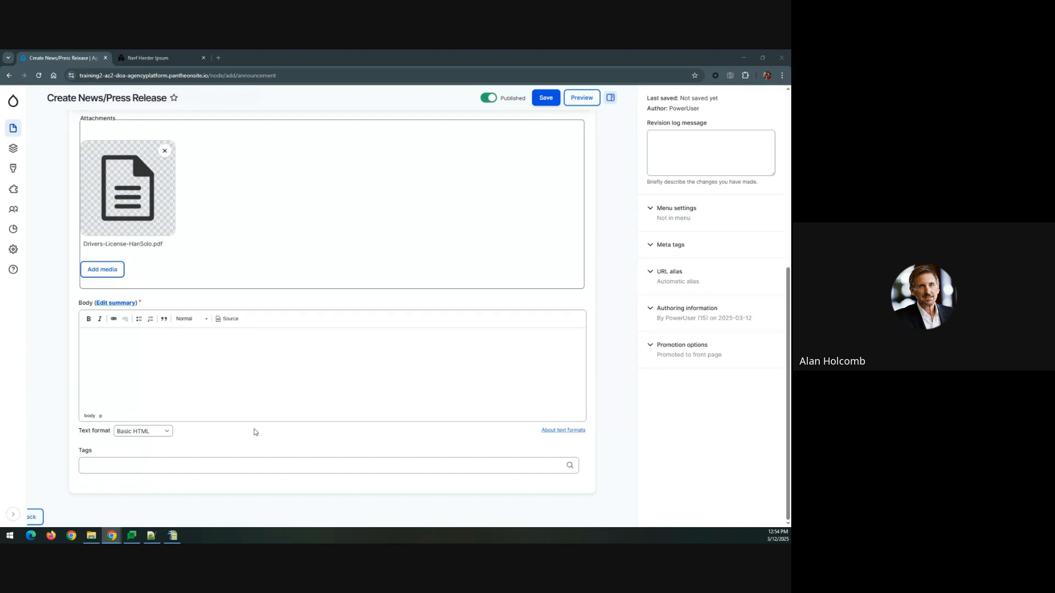
scroll(185, 326, up, 2)
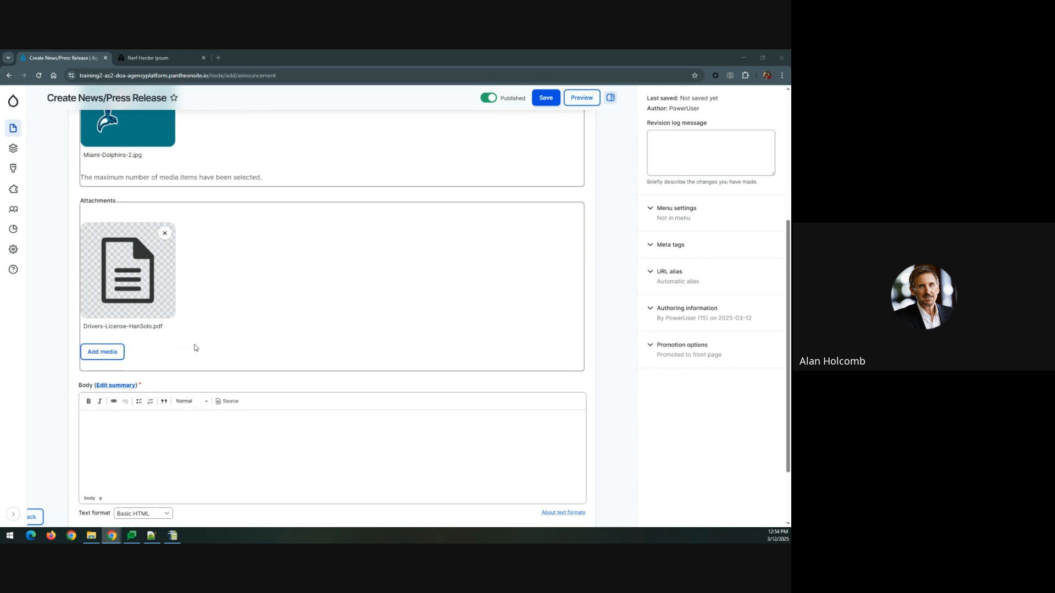
Step: Examine the attachments media library's existing files and its file upload option, and close it without adding another file
click(110, 352)
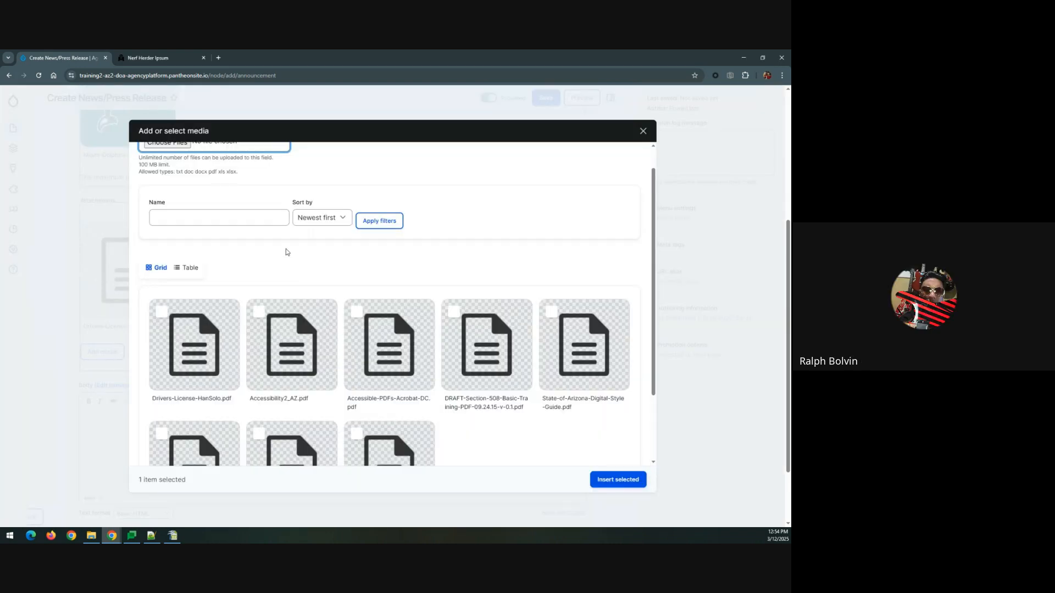
scroll(274, 256, up, 1)
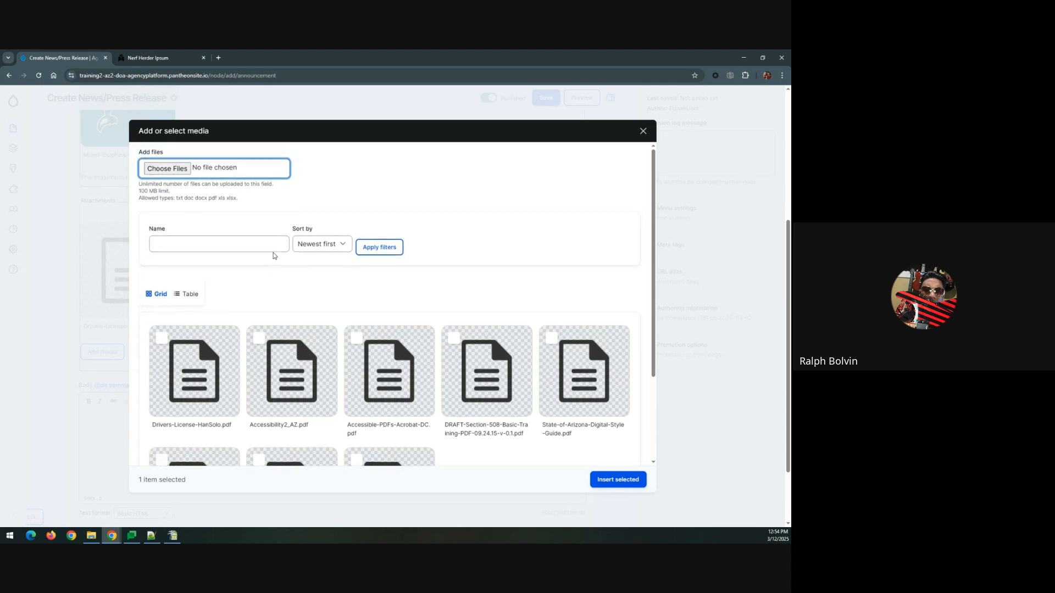
click(176, 168)
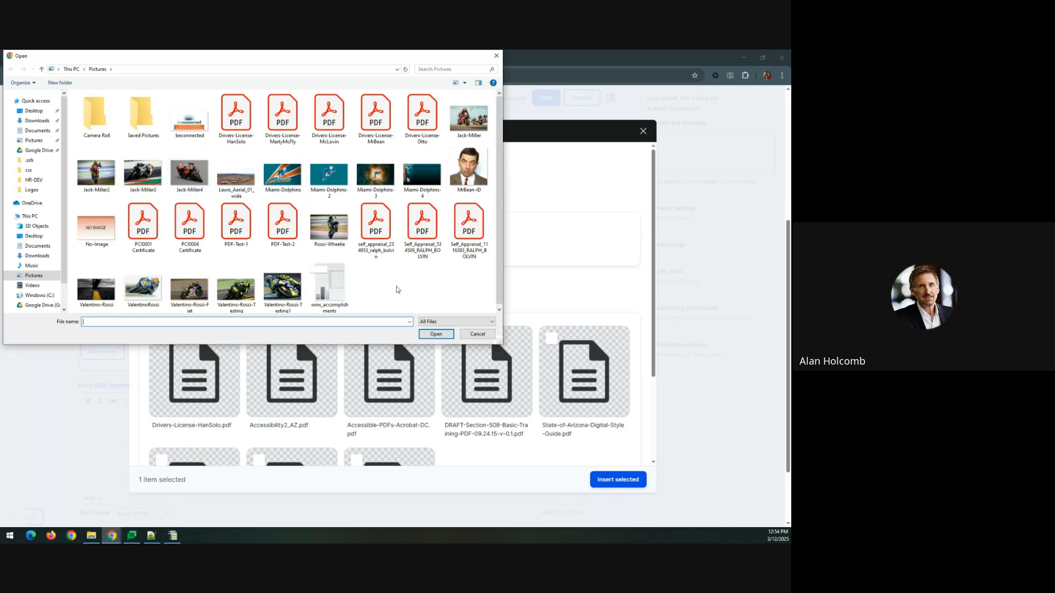
click(476, 334)
scroll(348, 311, down, 3)
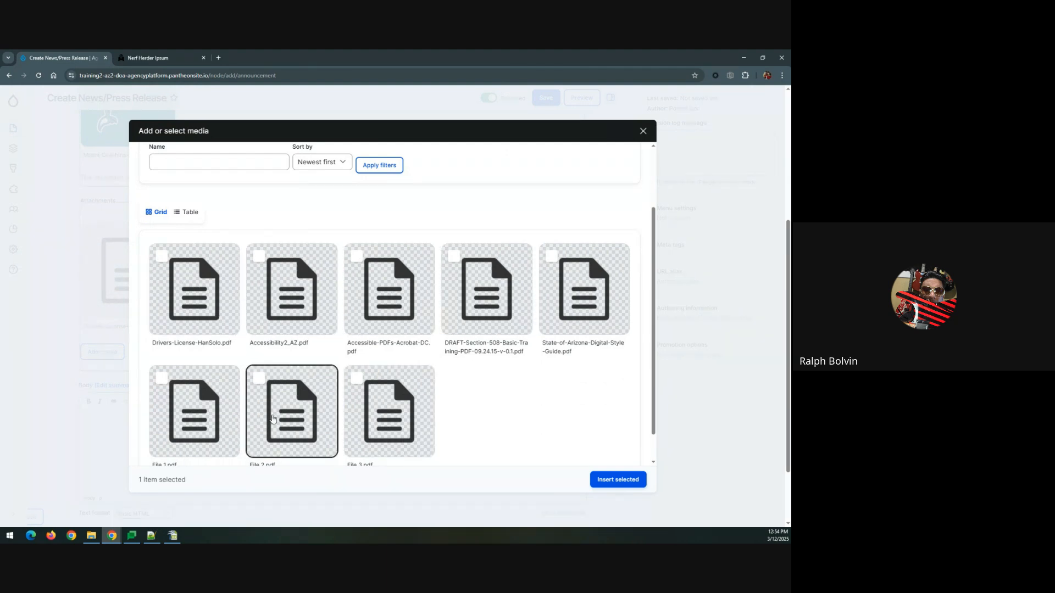
scroll(275, 418, down, 1)
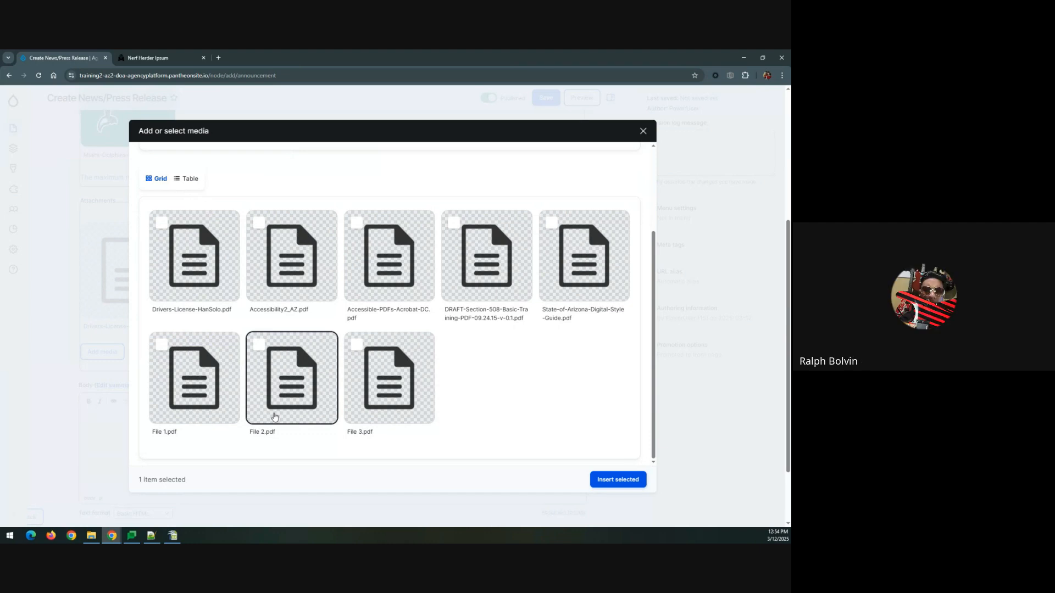
scroll(544, 424, up, 3)
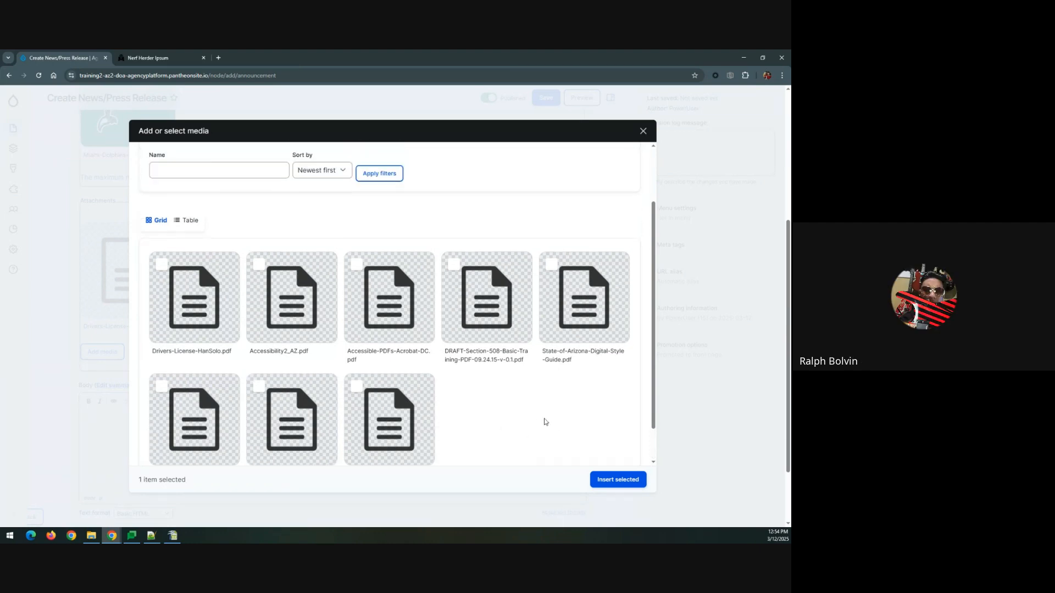
click(643, 131)
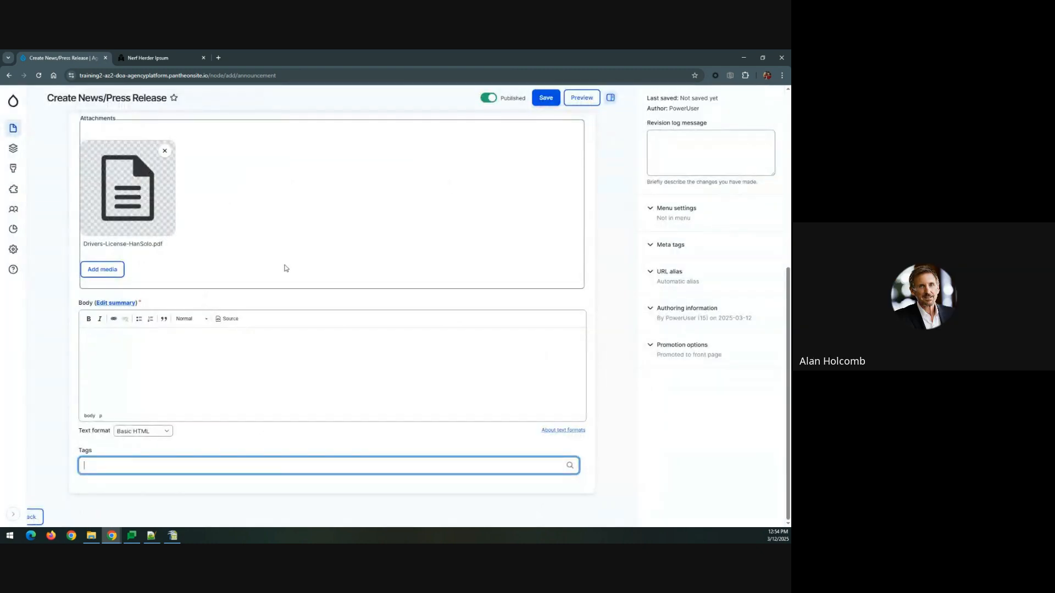
Step: Enter "Testing" as the press release's body and "Testing RB" as its title, and save it
click(230, 387)
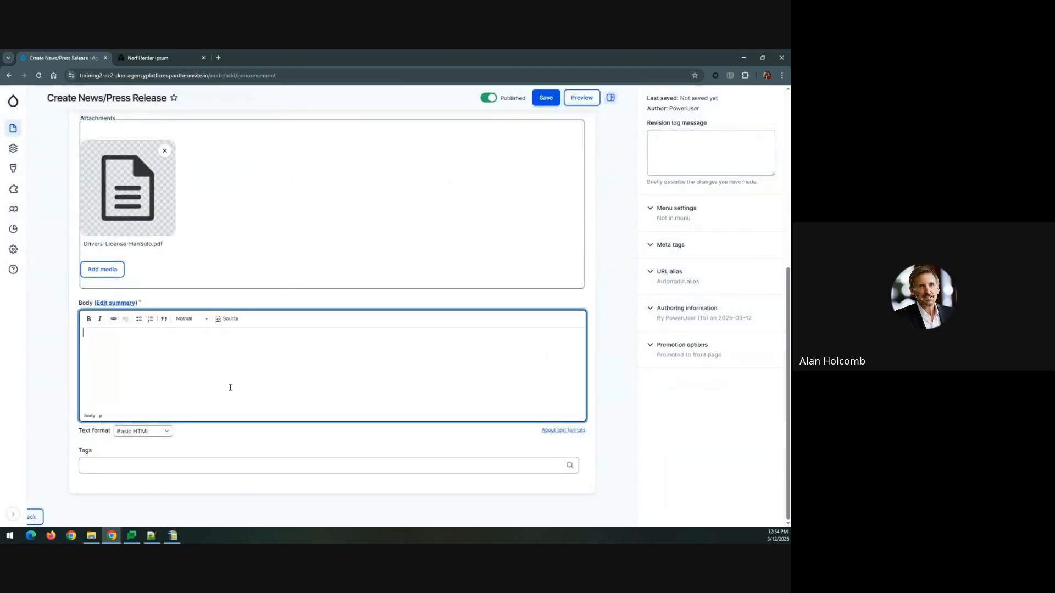
text(Testing)
click(536, 103)
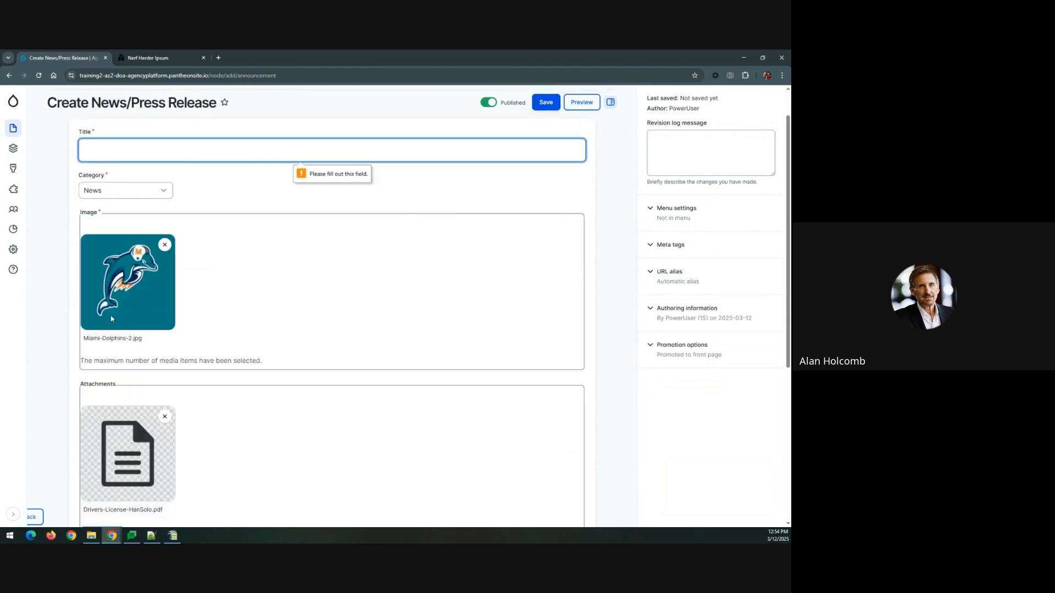
click(102, 152)
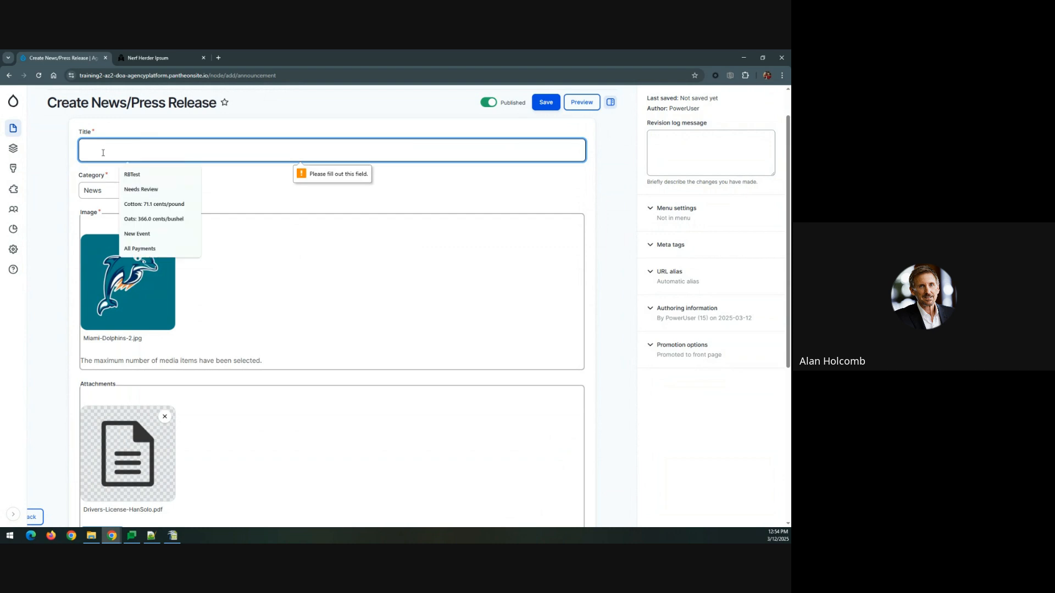
text(Testing RB)
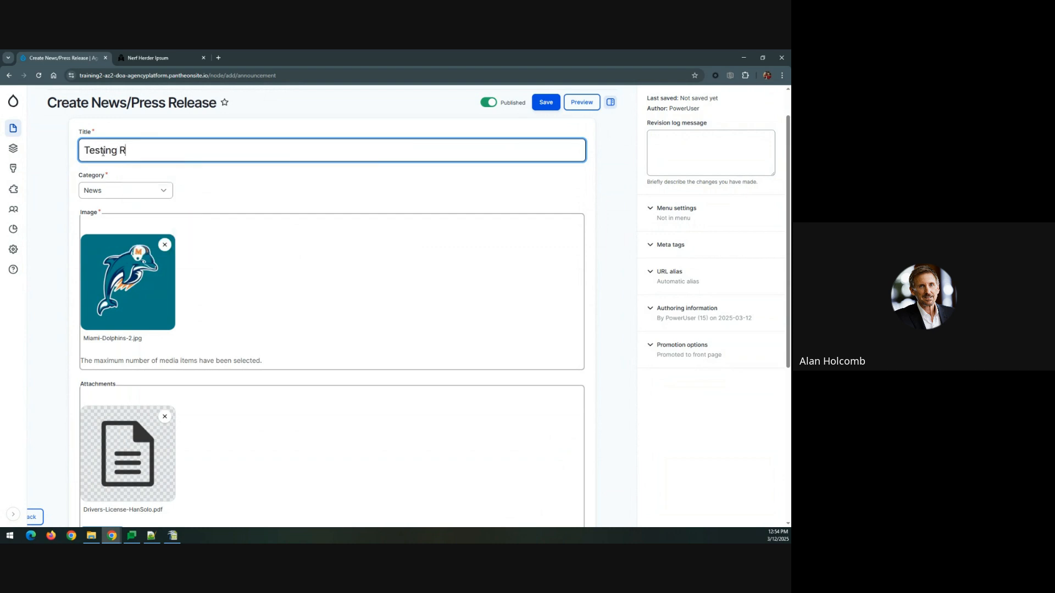
click(546, 102)
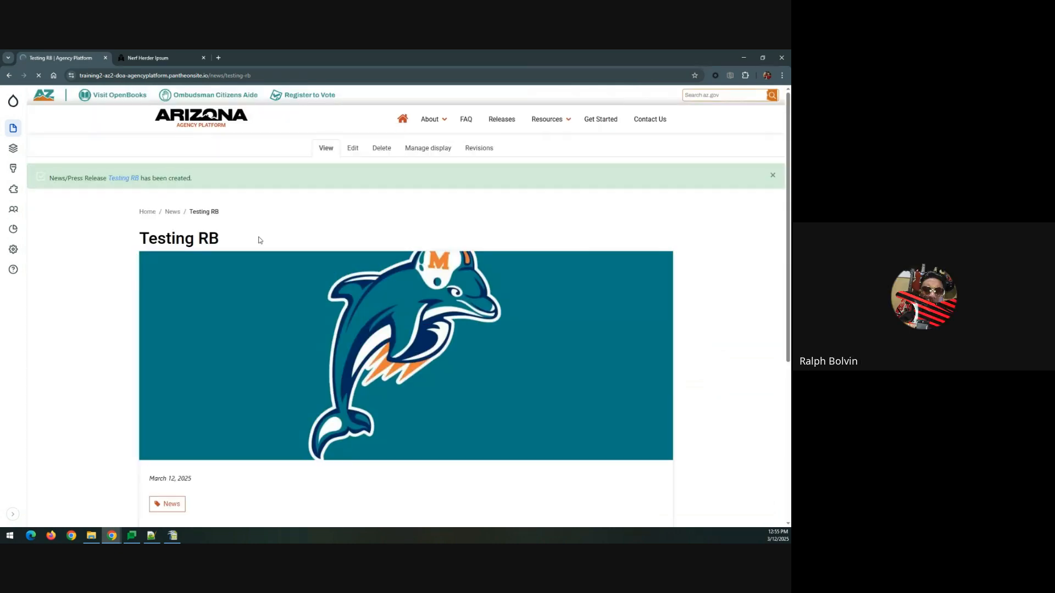
Step: Look over the published press release's image, date, category, body text and attachment
scroll(251, 248, down, 3)
scroll(251, 247, down, 1)
scroll(250, 248, up, 3)
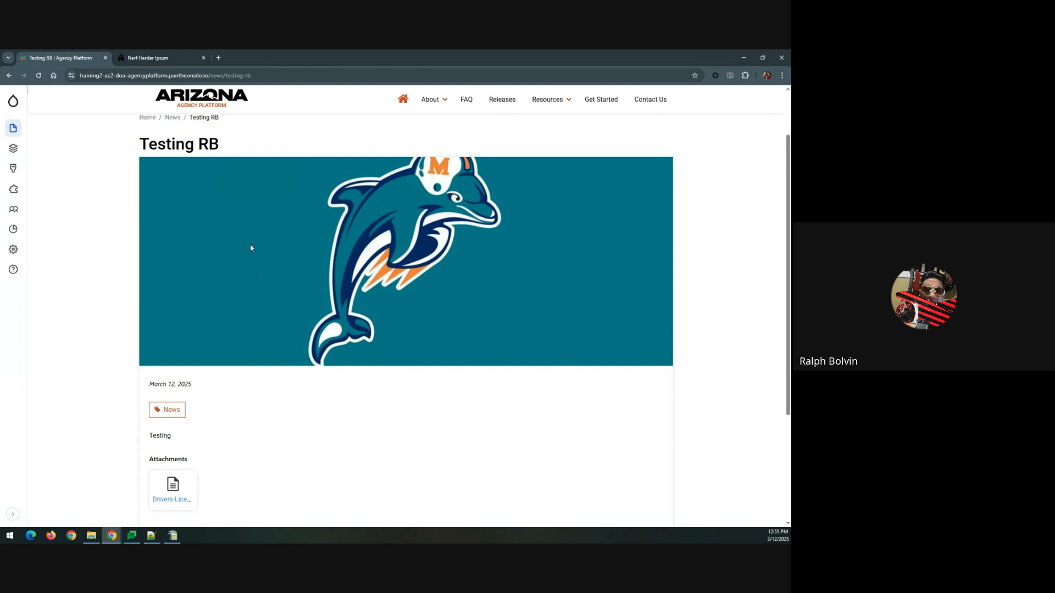
scroll(251, 248, down, 1)
scroll(251, 248, up, 1)
scroll(240, 255, up, 2)
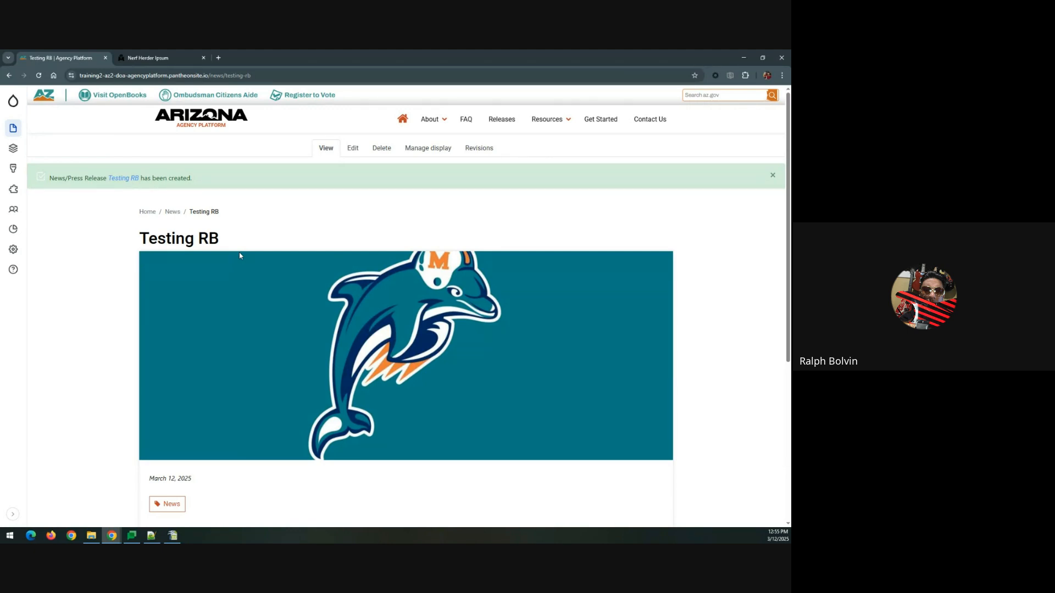
Step: Open the creation form for a new News/Press Release
mouse_move(18, 130)
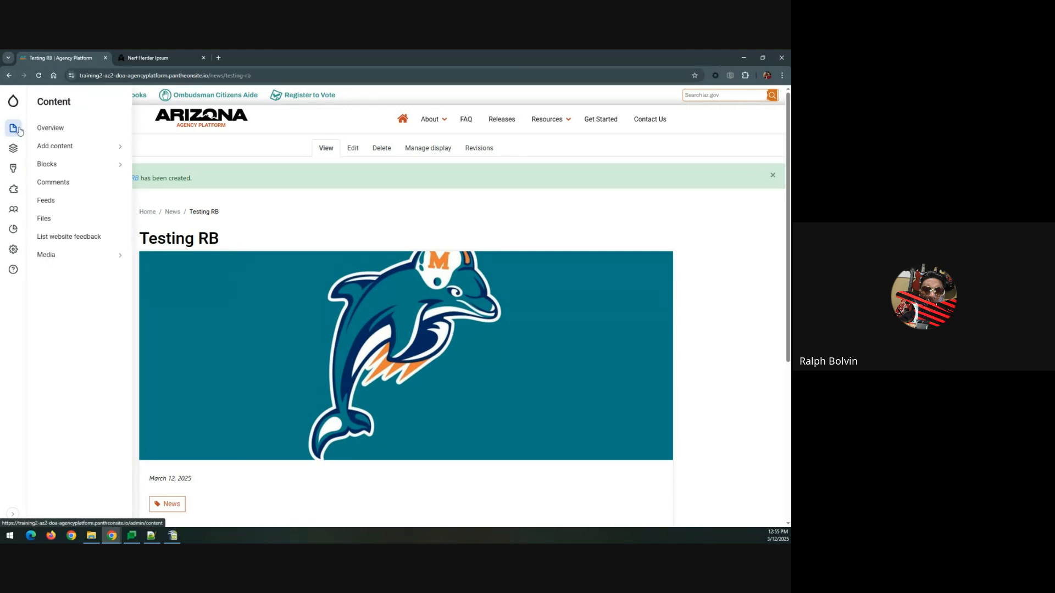
mouse_move(104, 146)
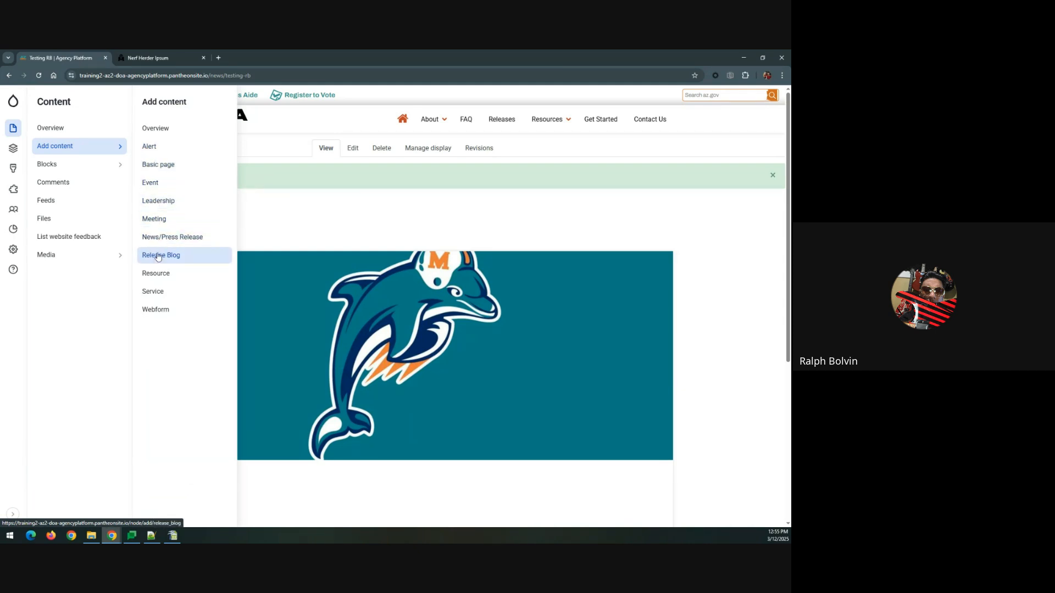
click(160, 239)
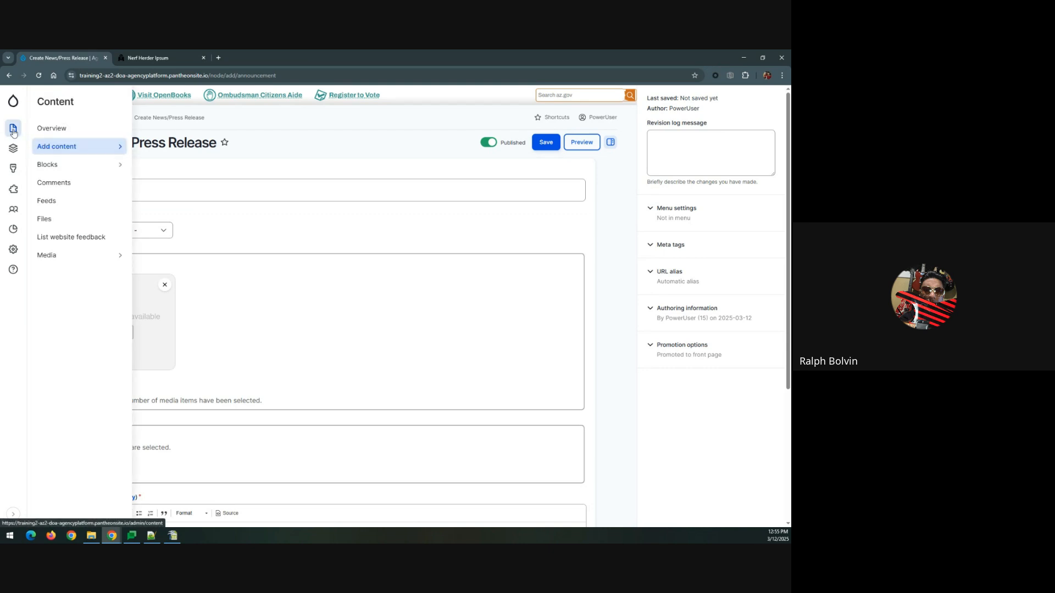
Step: Try to open the creation form for a Resource, and go back to the News/Press Release form
mouse_move(114, 147)
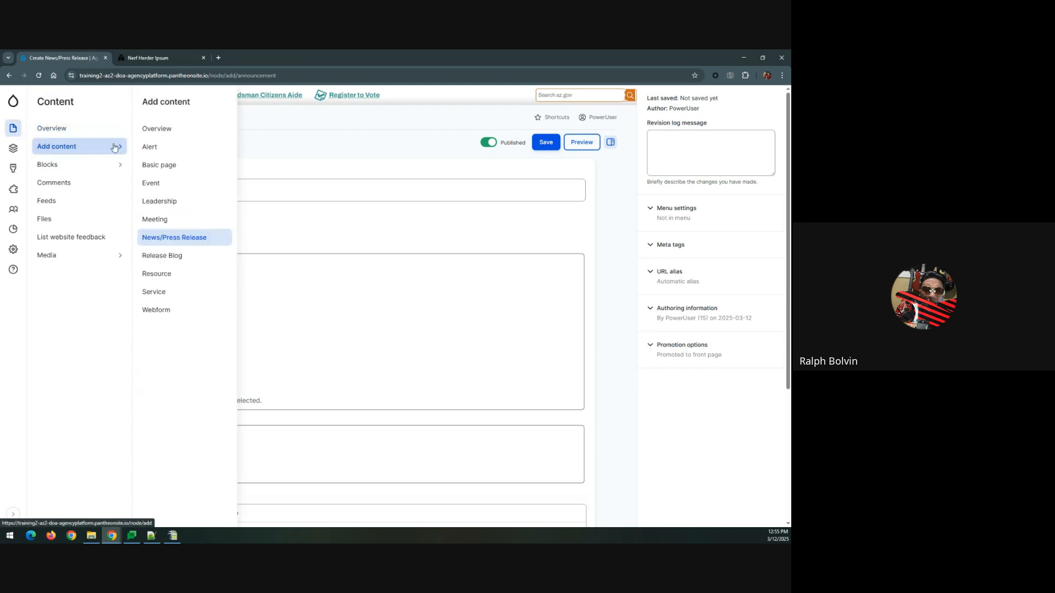
click(182, 279)
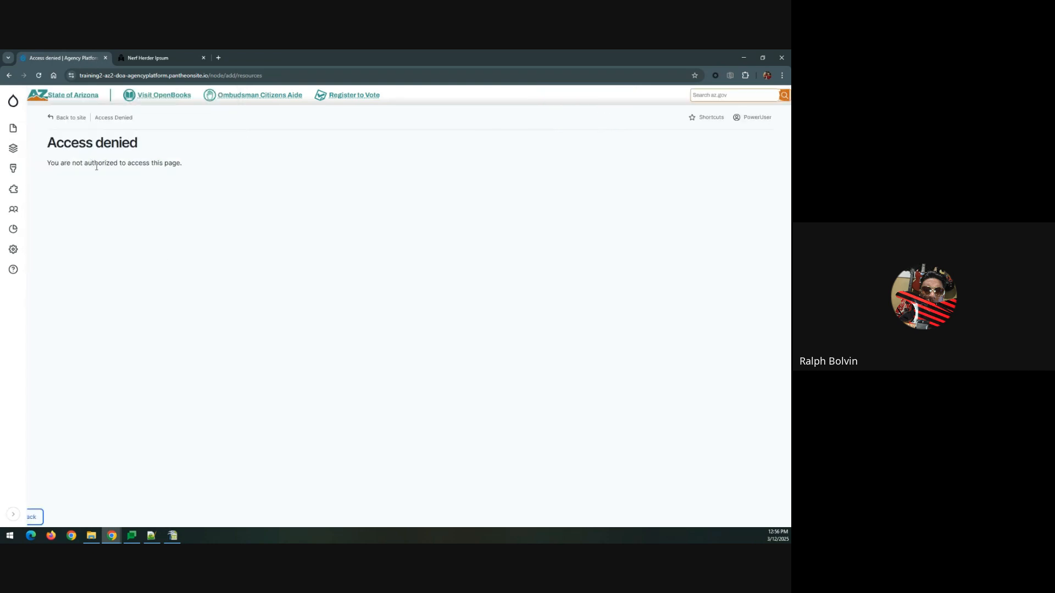
click(9, 75)
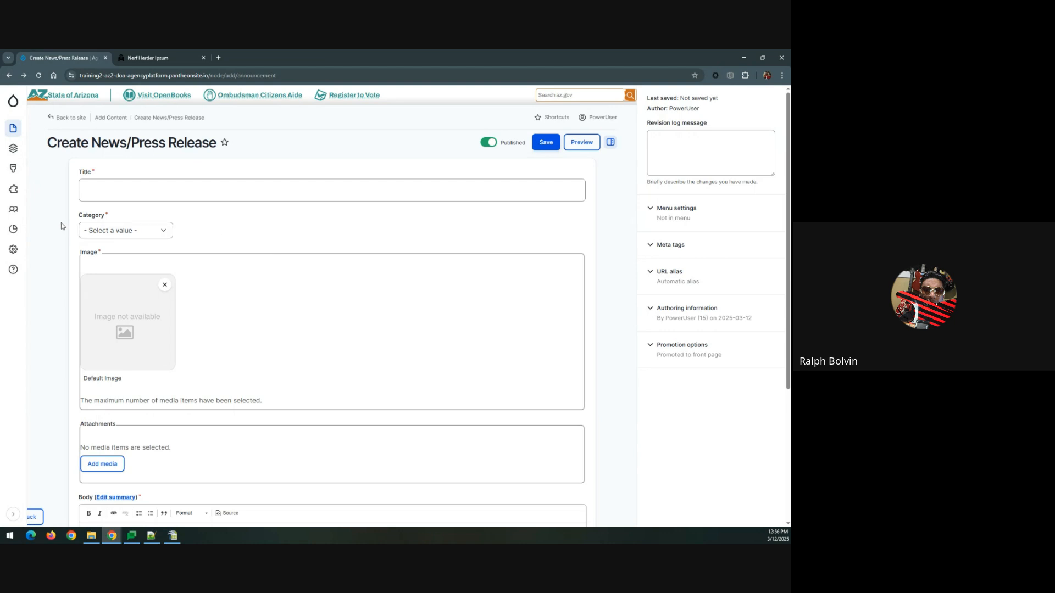
Step: Open the Create Service form and look over its introduction, service category, contact information, method of delivery and audience fields
click(13, 128)
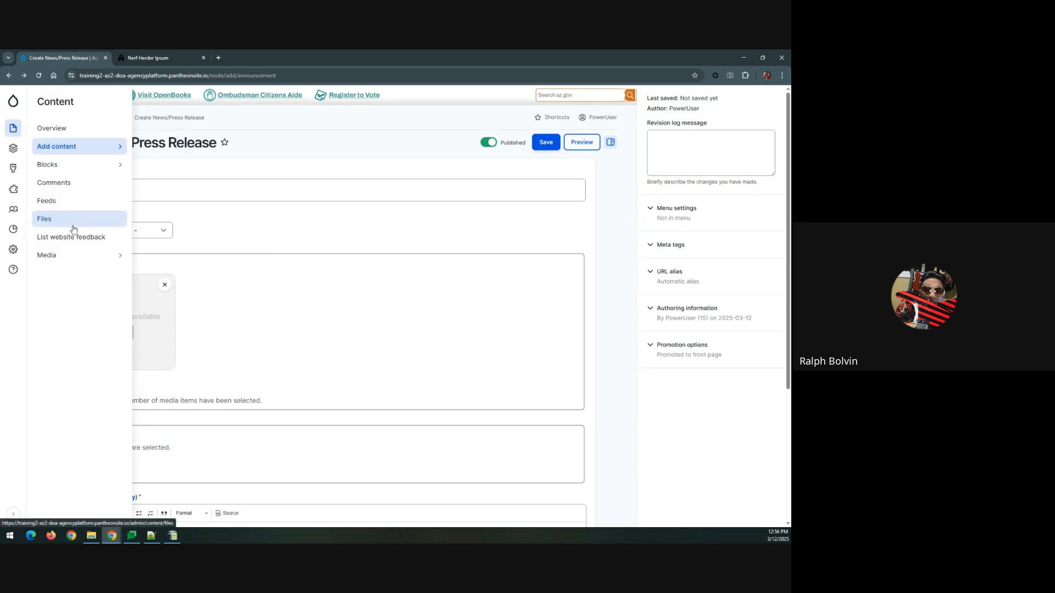
mouse_move(66, 146)
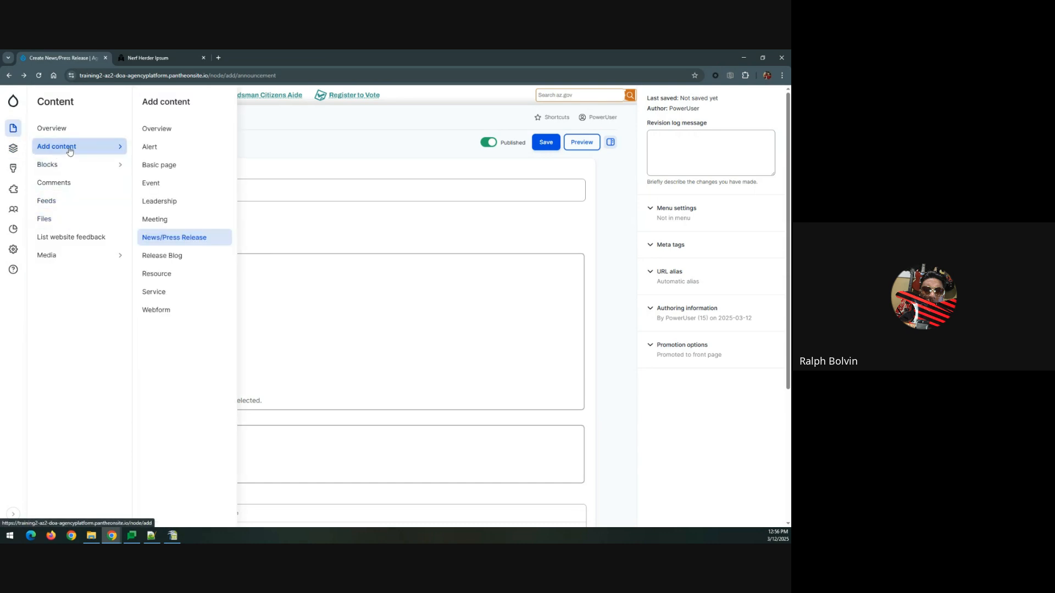
click(166, 295)
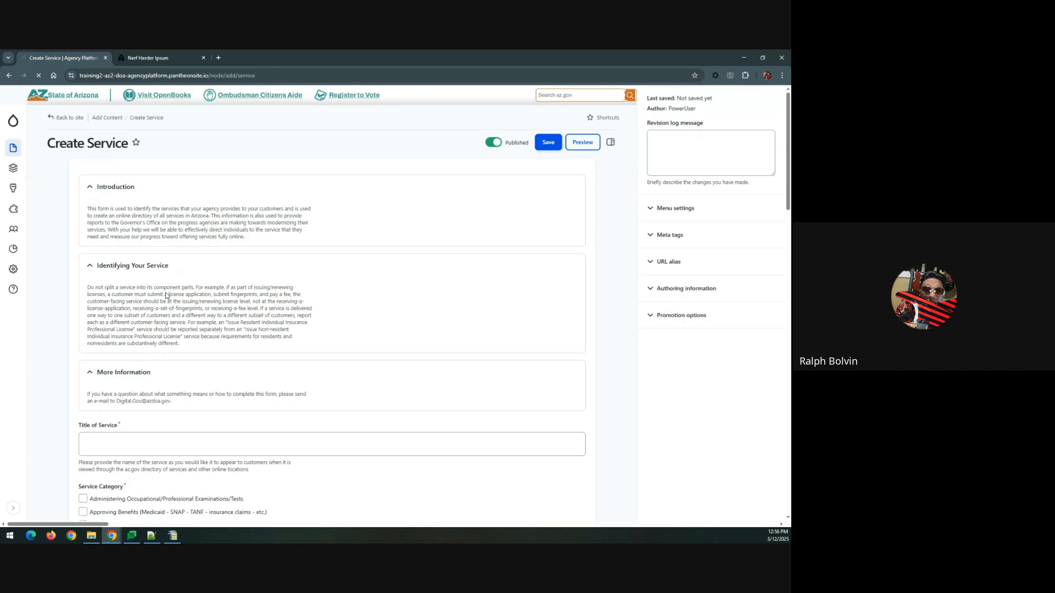
scroll(166, 295, down, 5)
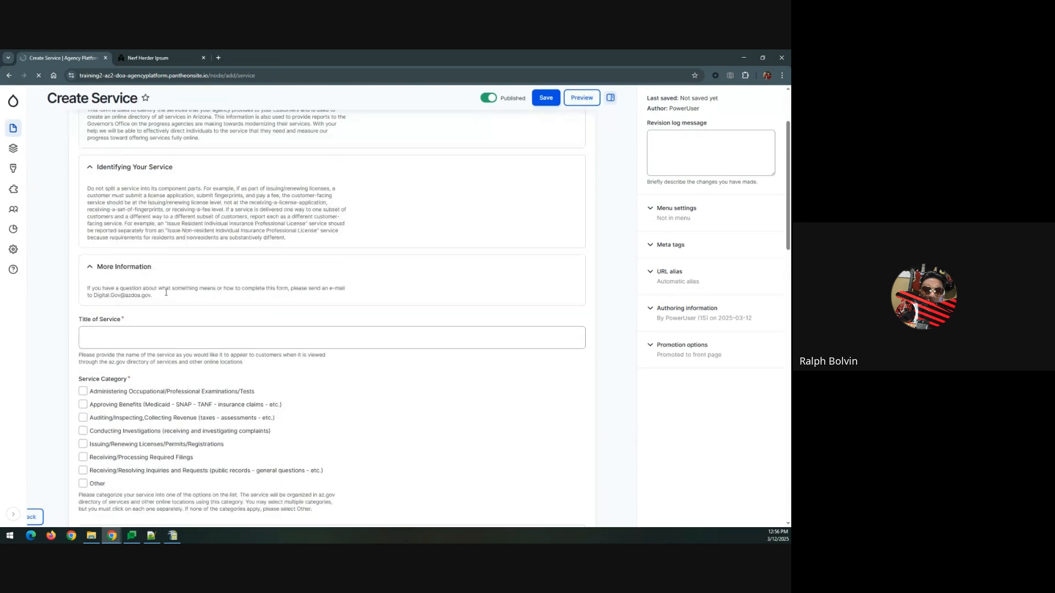
scroll(166, 296, down, 4)
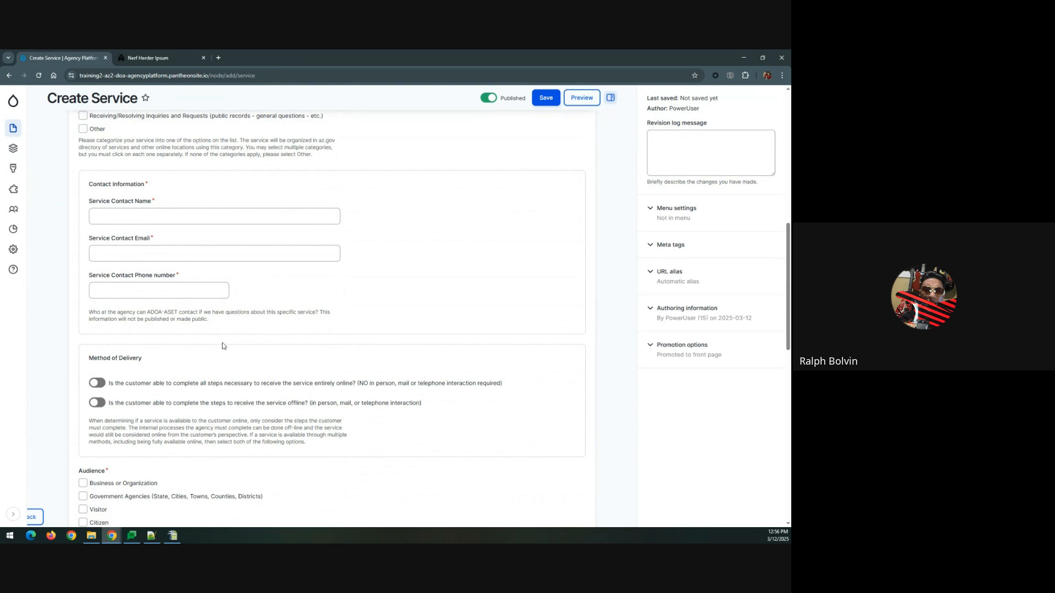
scroll(223, 346, up, 10)
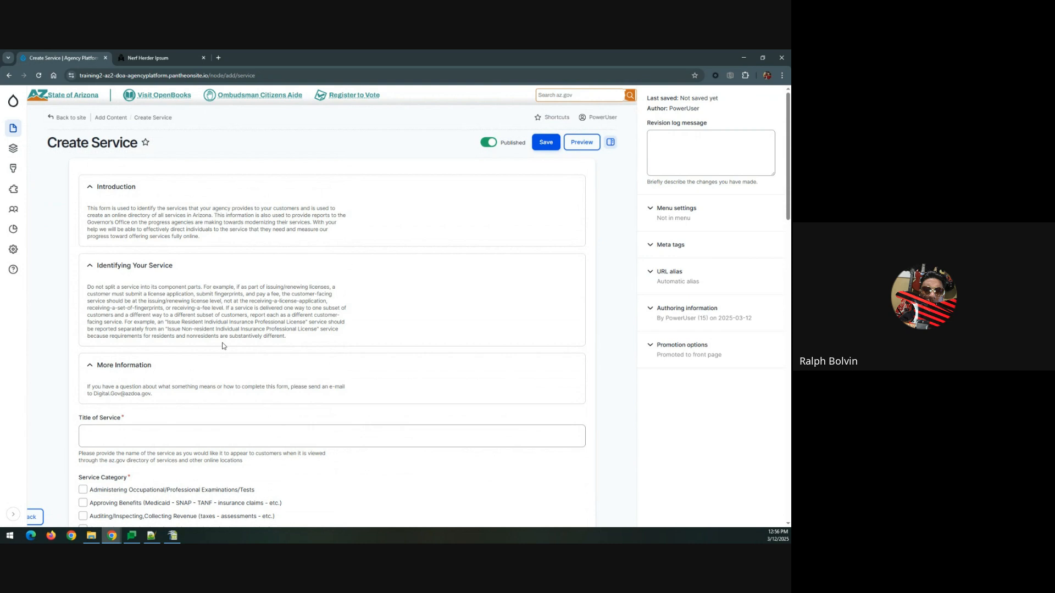
scroll(223, 345, down, 10)
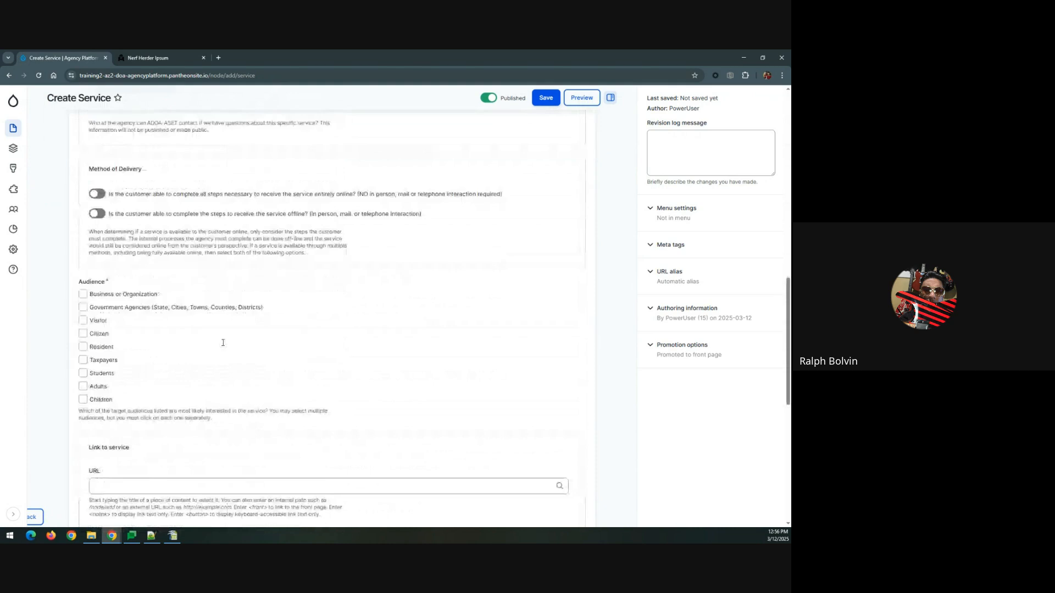
scroll(223, 343, down, 1)
scroll(223, 346, up, 12)
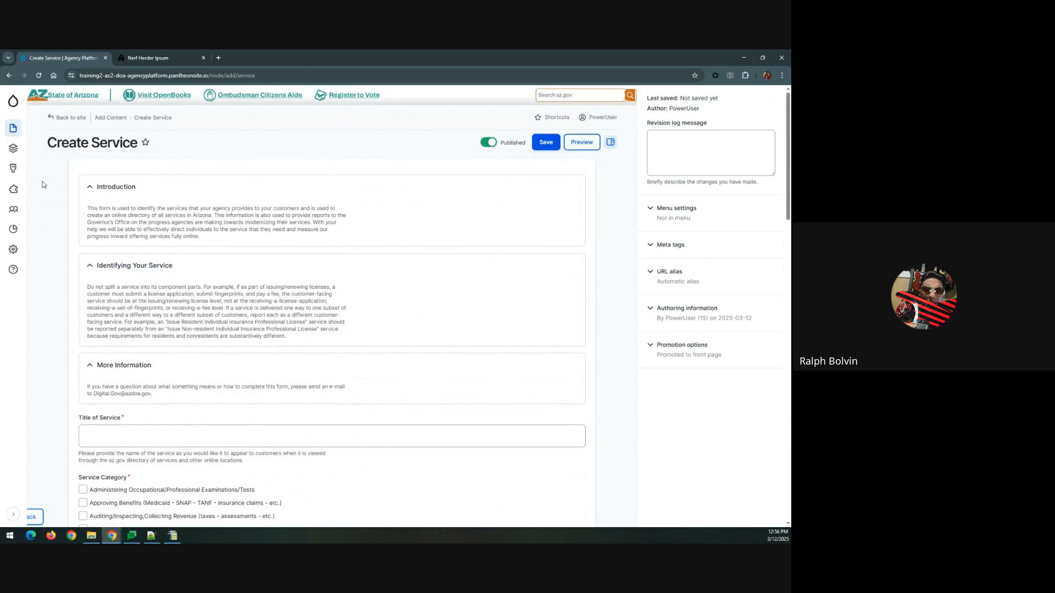
Step: Return to the site's home page and look over its banner, cards, newsletter sign-up form and Maximize Your Resources section
mouse_move(14, 132)
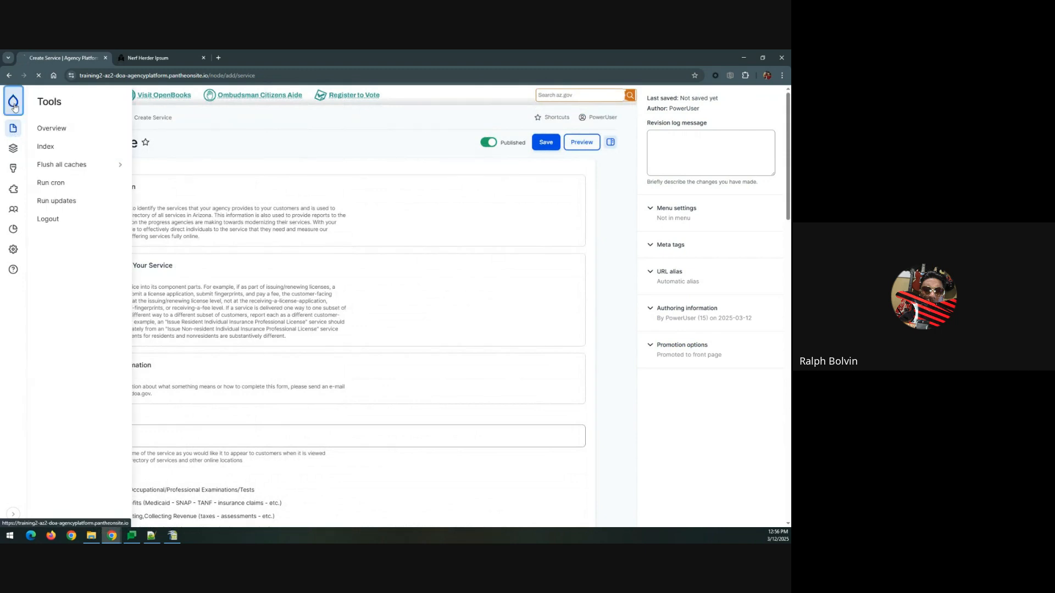
click(13, 101)
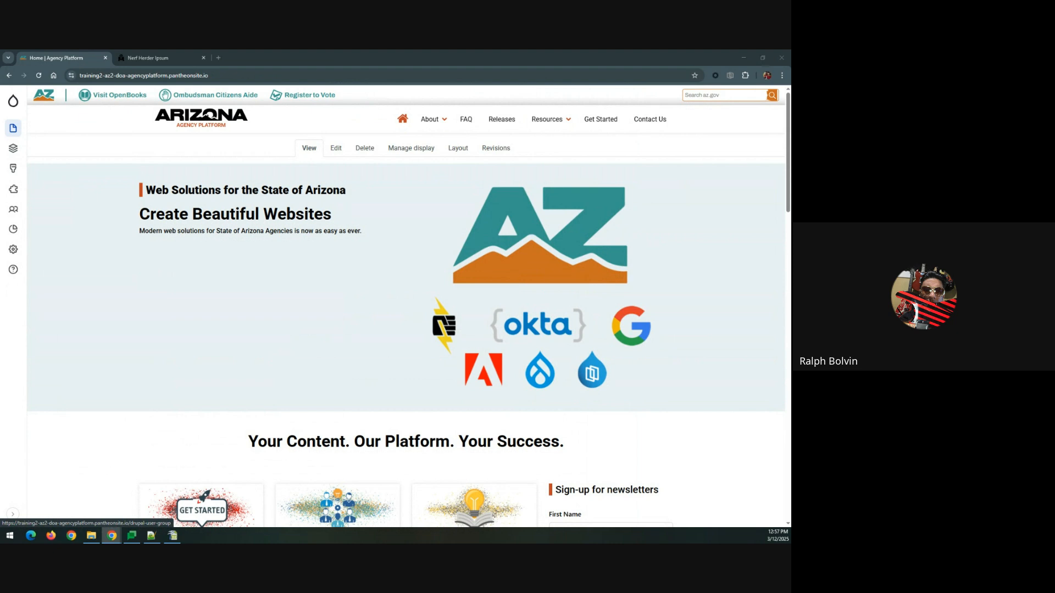
scroll(508, 396, down, 6)
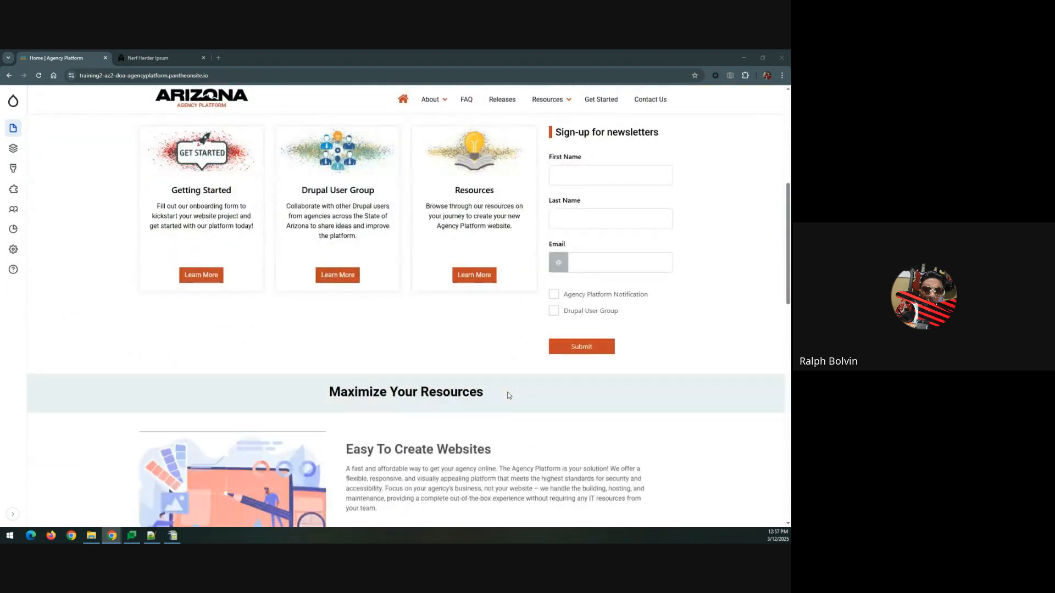
scroll(495, 395, up, 7)
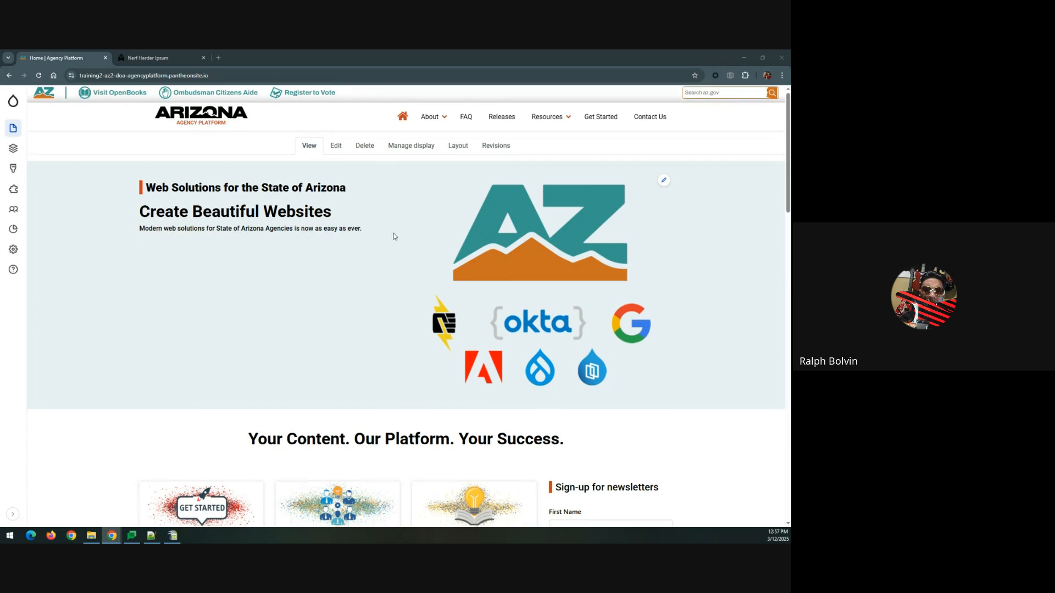
scroll(393, 236, down, 5)
scroll(393, 237, up, 3)
scroll(393, 236, down, 3)
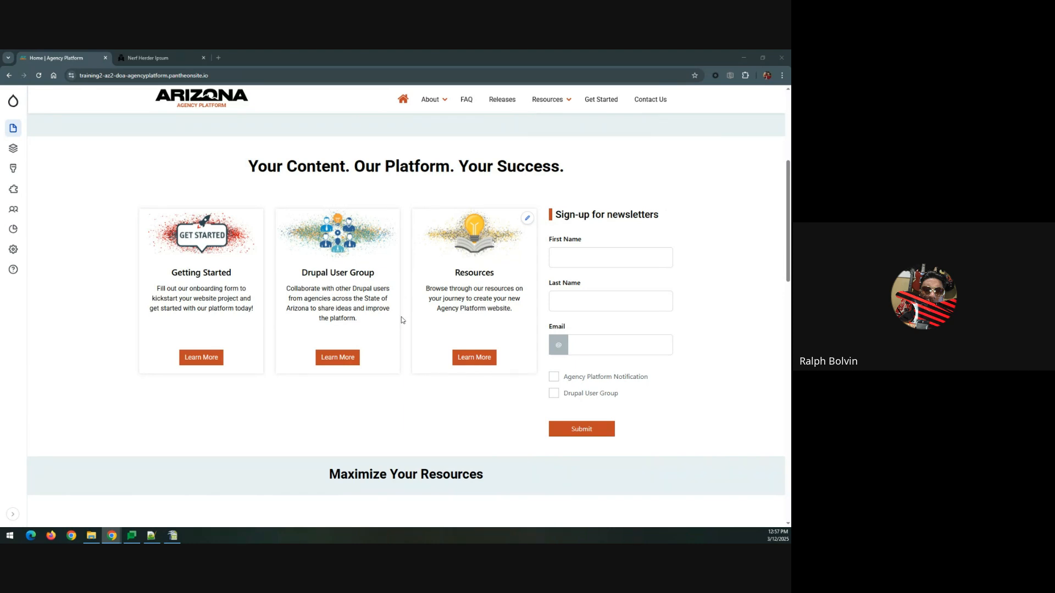
scroll(402, 320, down, 6)
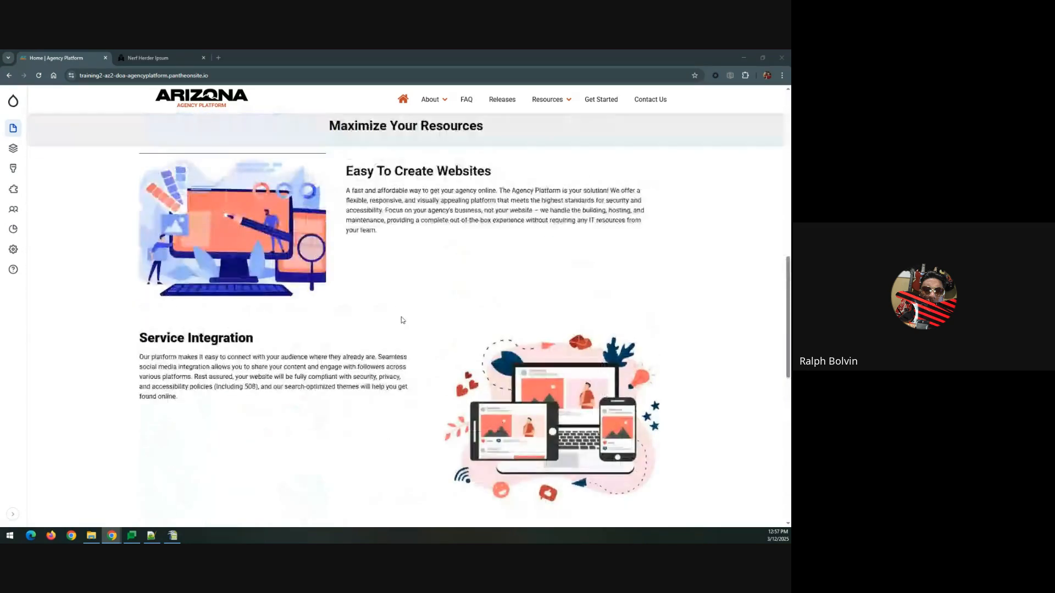
scroll(401, 320, up, 1)
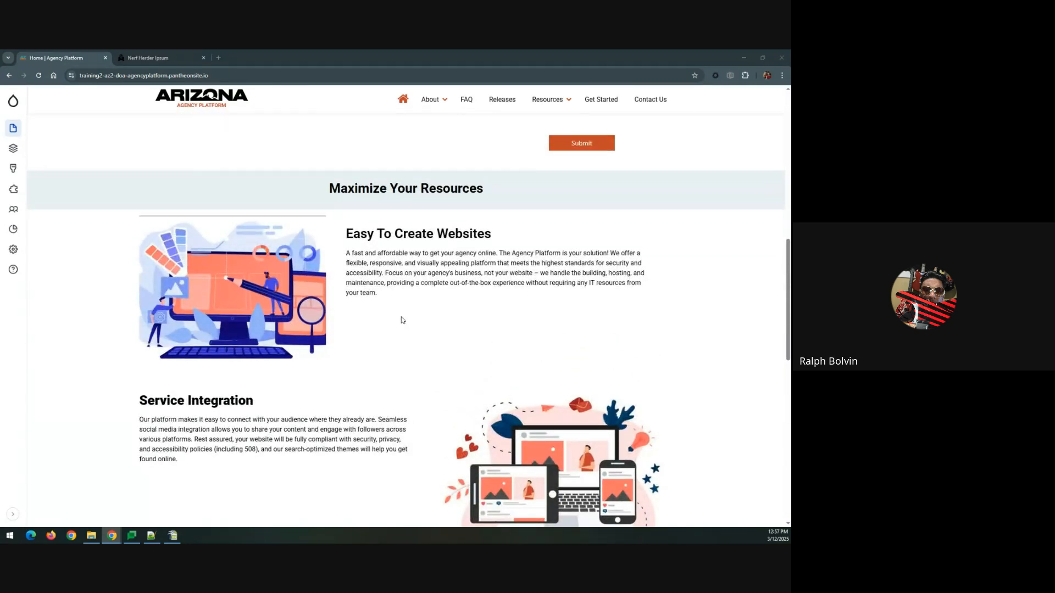
scroll(402, 320, up, 8)
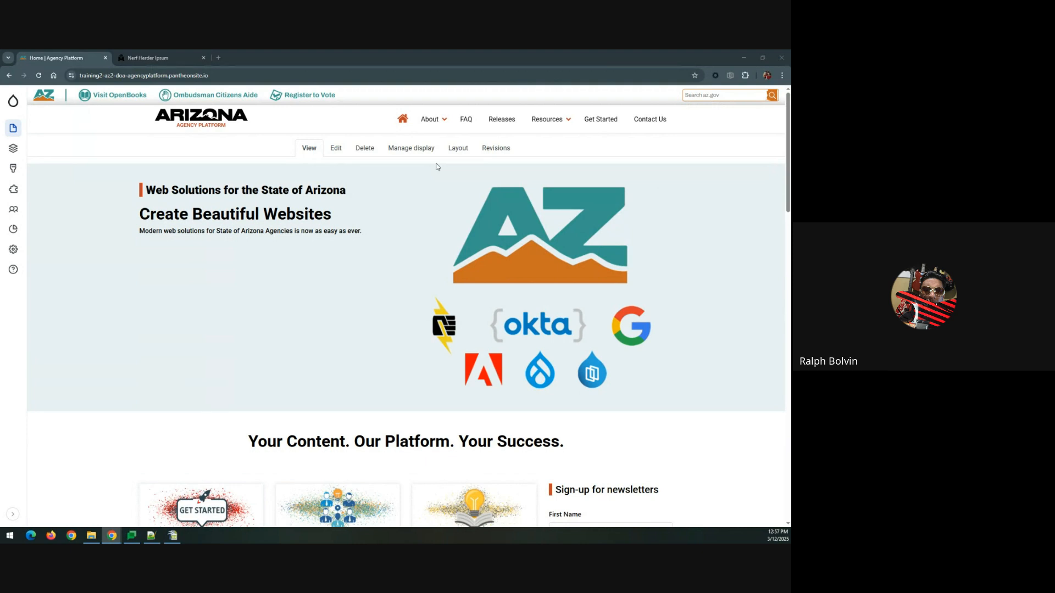
scroll(417, 193, down, 4)
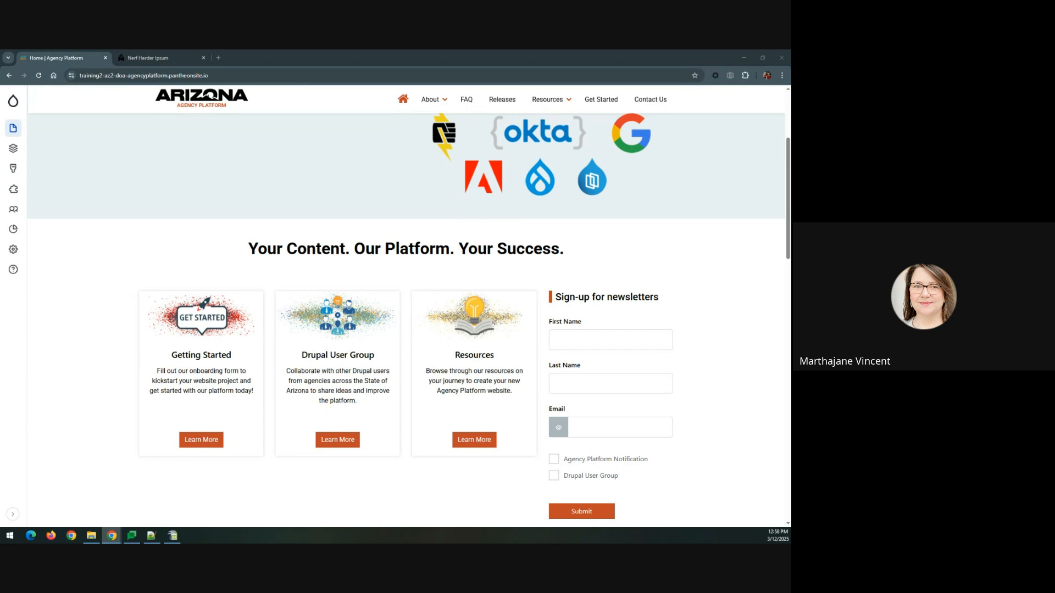
scroll(411, 269, up, 3)
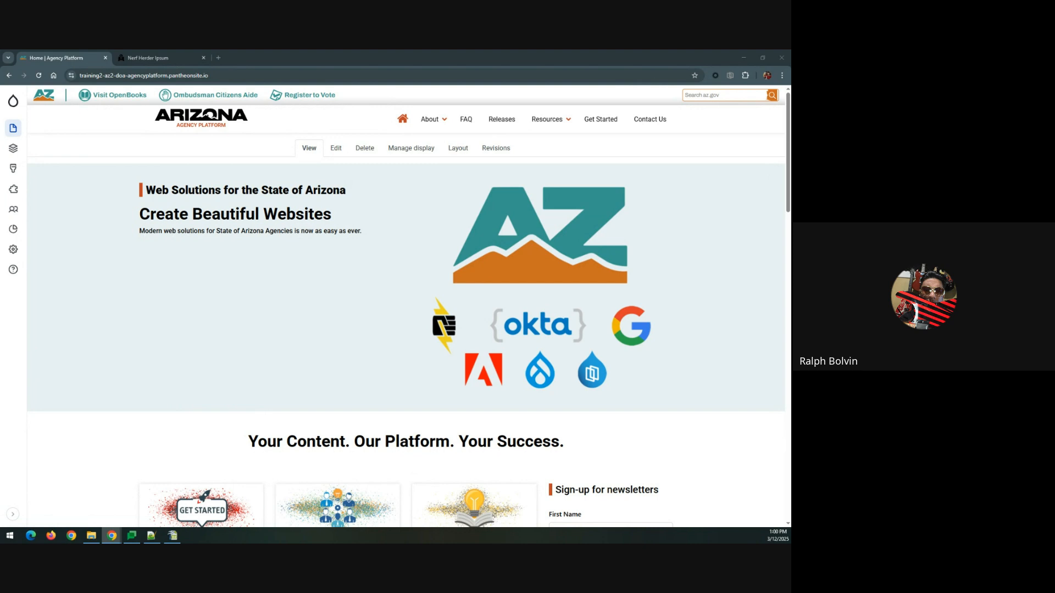
scroll(180, 316, down, 3)
scroll(179, 318, up, 2)
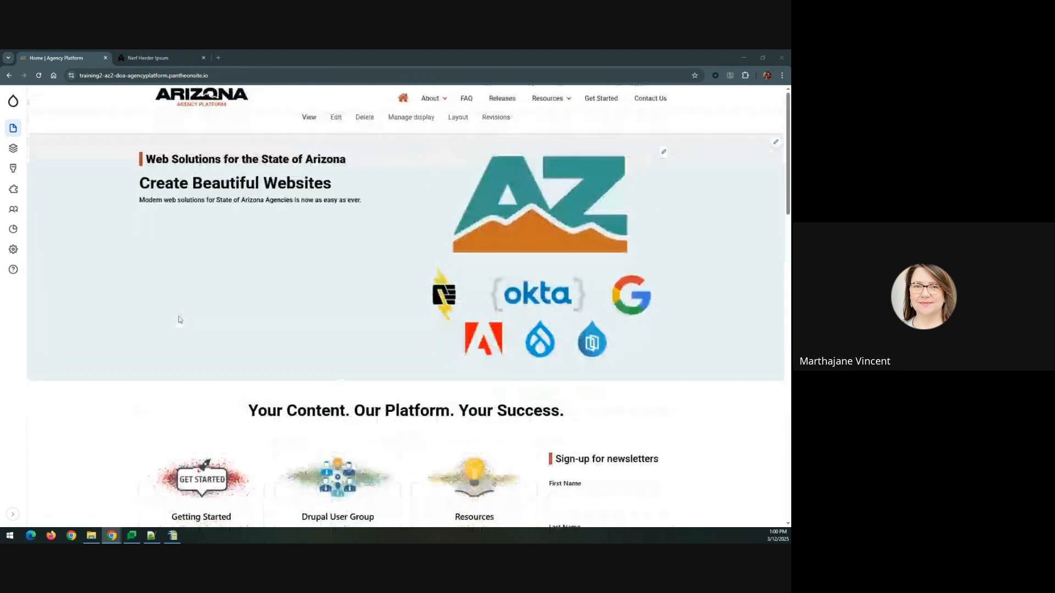
scroll(179, 319, up, 1)
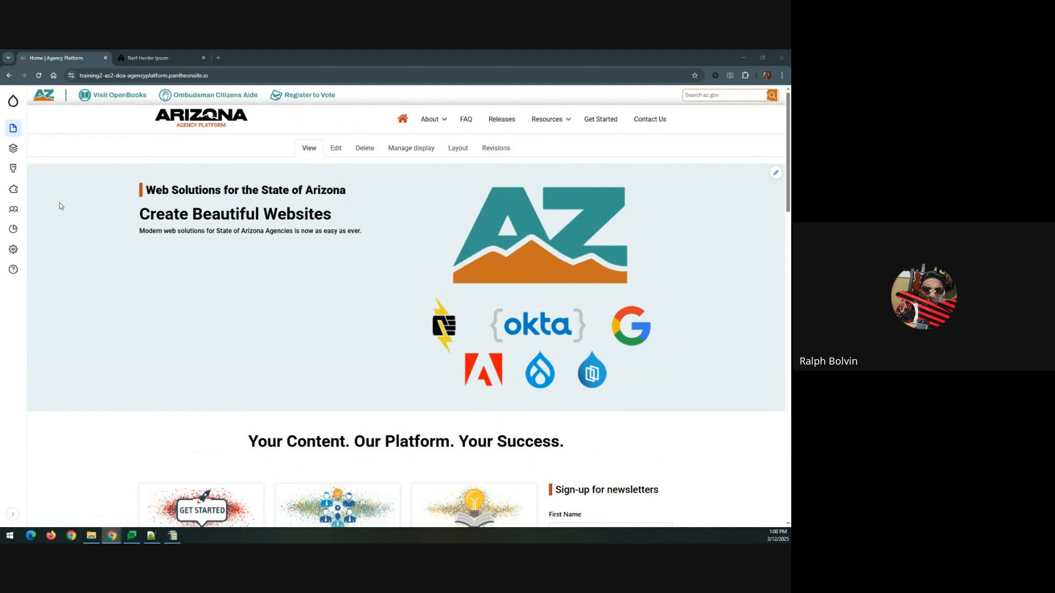
Step: Open the site's content overview and look over the list of existing content items
click(13, 128)
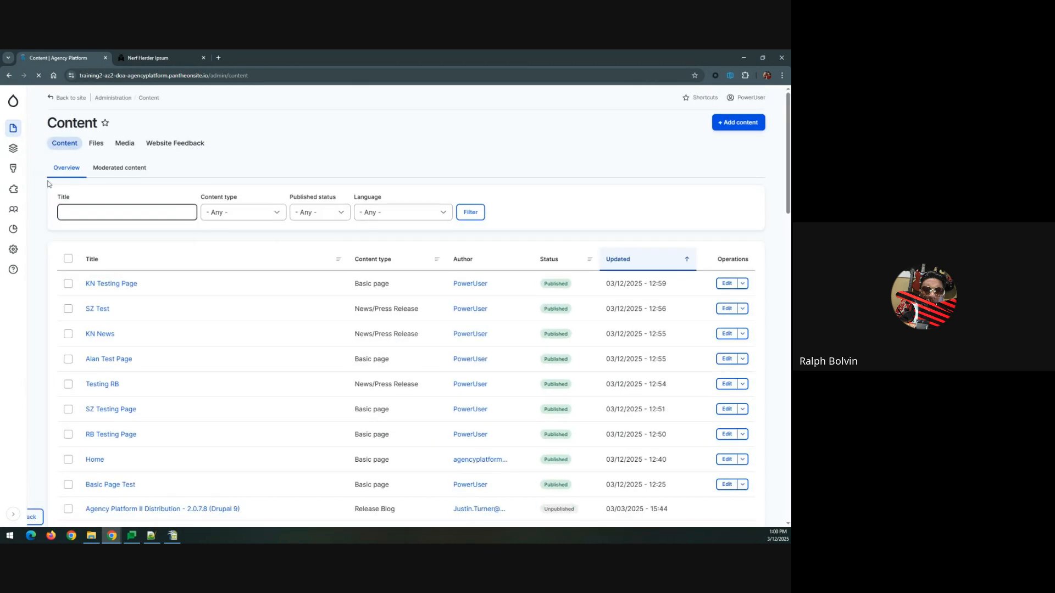
scroll(88, 220, down, 10)
scroll(89, 221, down, 10)
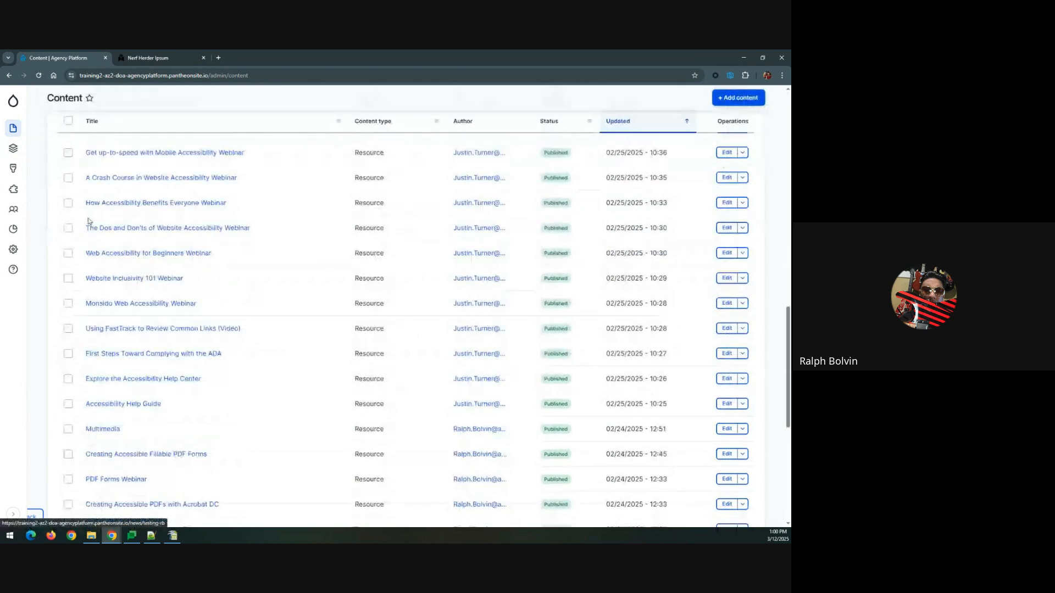
scroll(90, 221, up, 8)
scroll(89, 220, up, 10)
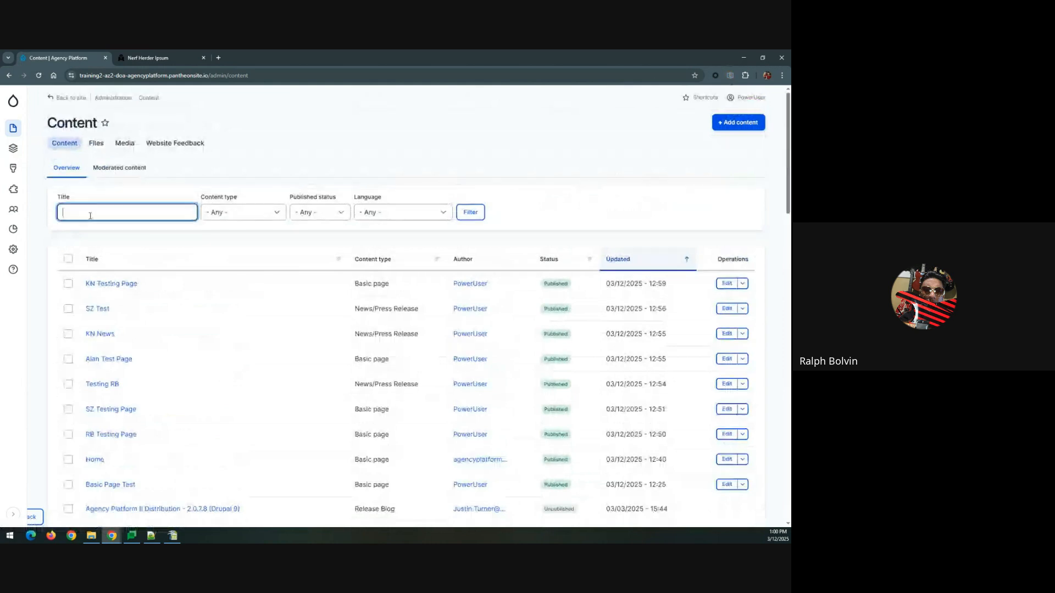
Step: Open the site's Files list and then its Media list to compare the two
click(96, 143)
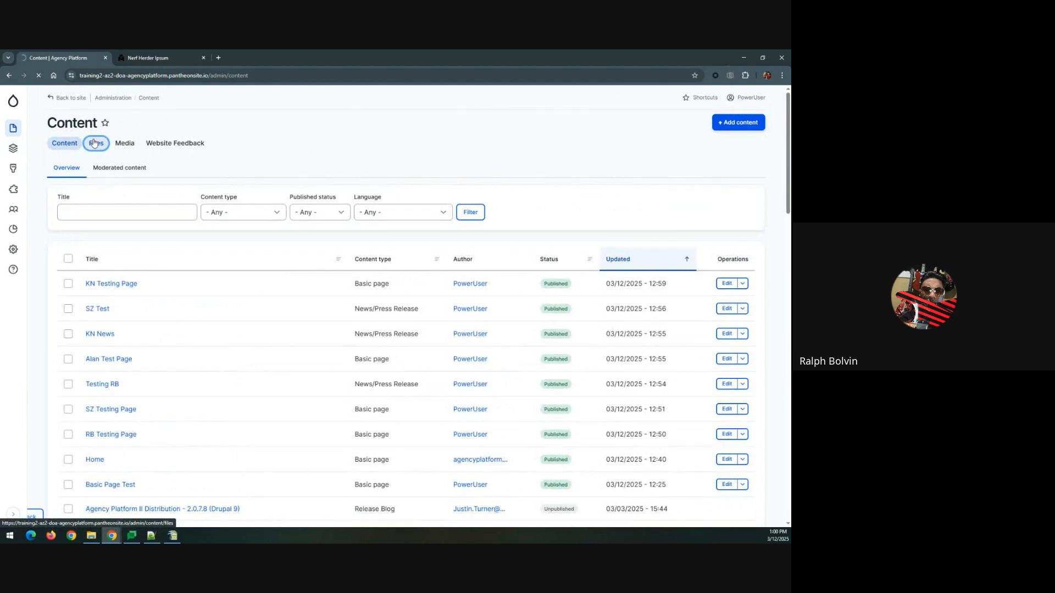
click(129, 145)
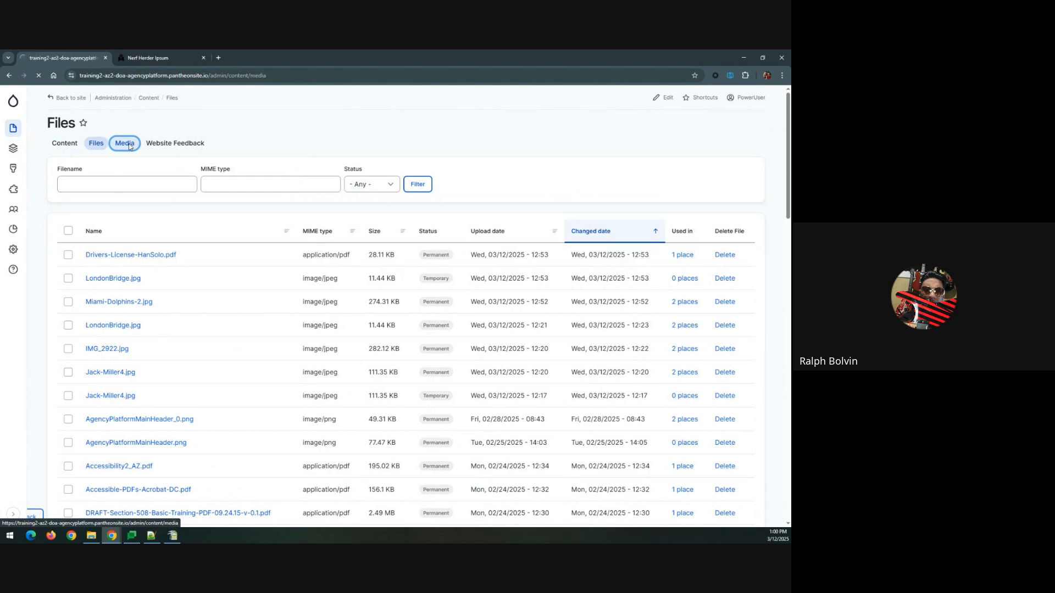
click(96, 145)
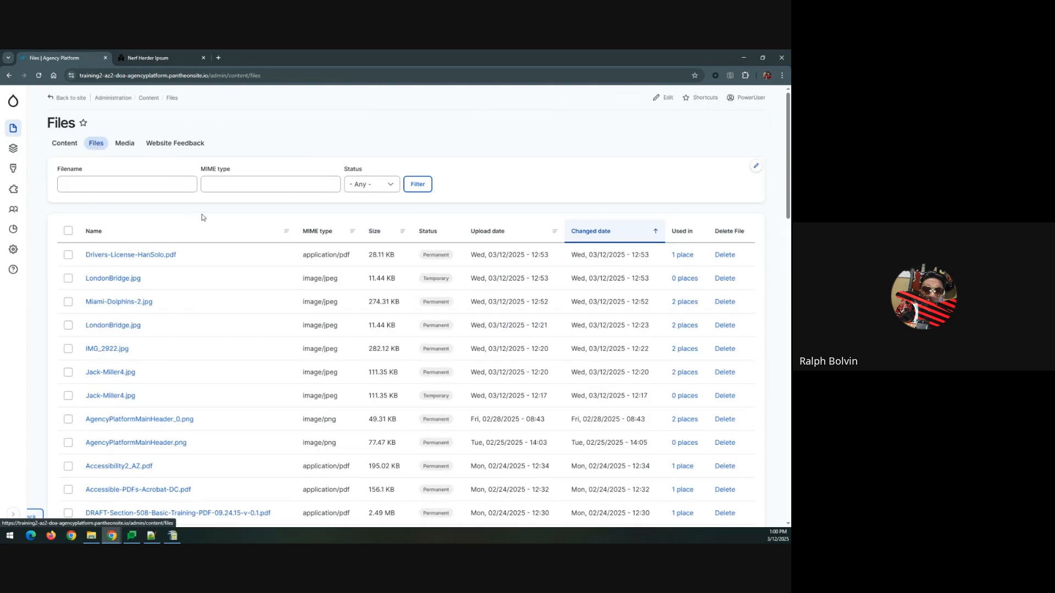
mouse_move(16, 132)
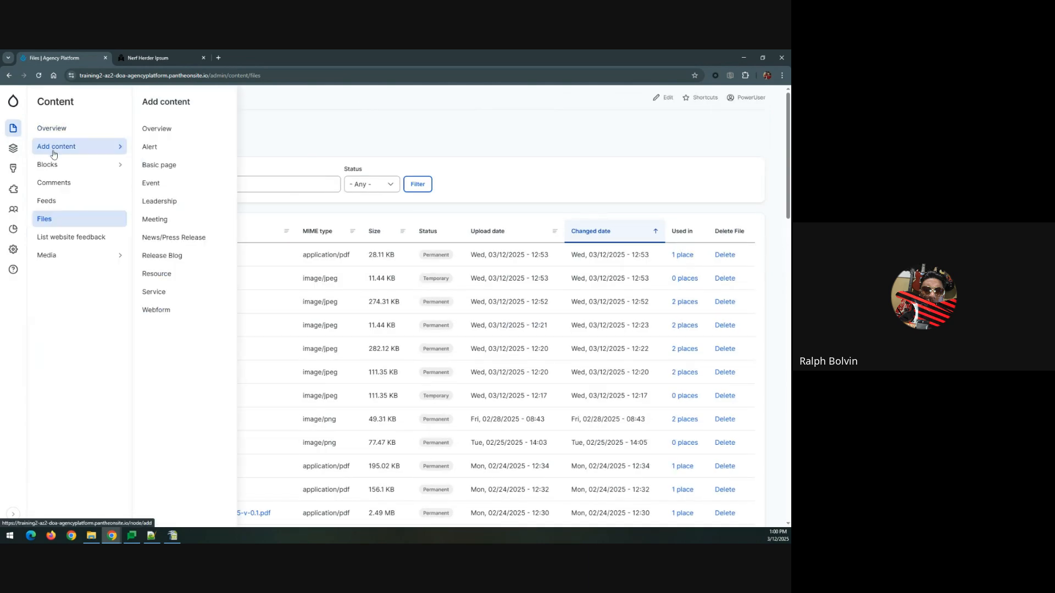
click(47, 256)
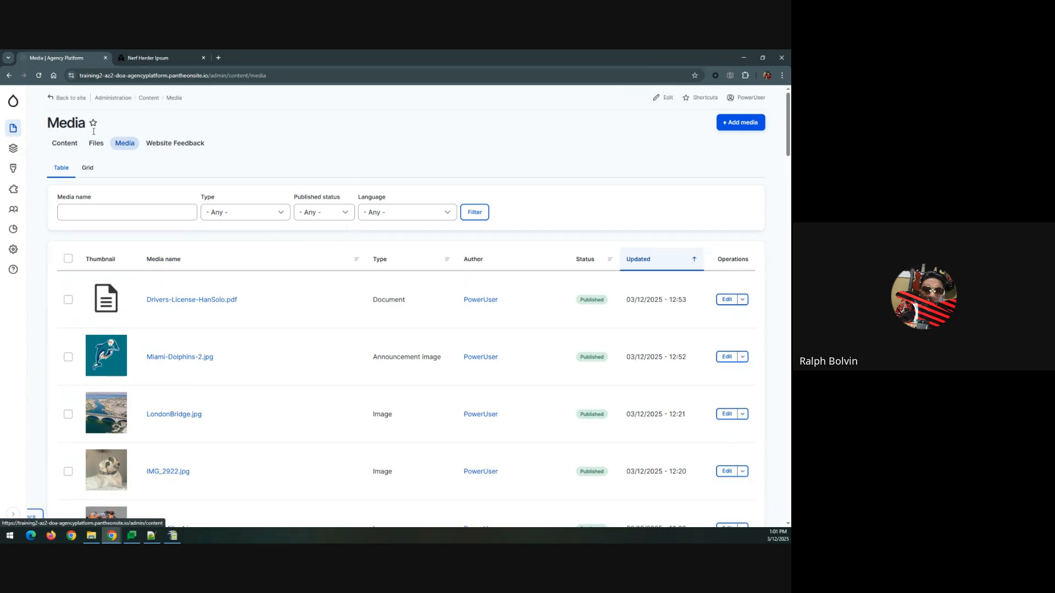
Step: Look over the Media list and the extra operations offered for Accessibility2_AZ.pdf
mouse_move(14, 131)
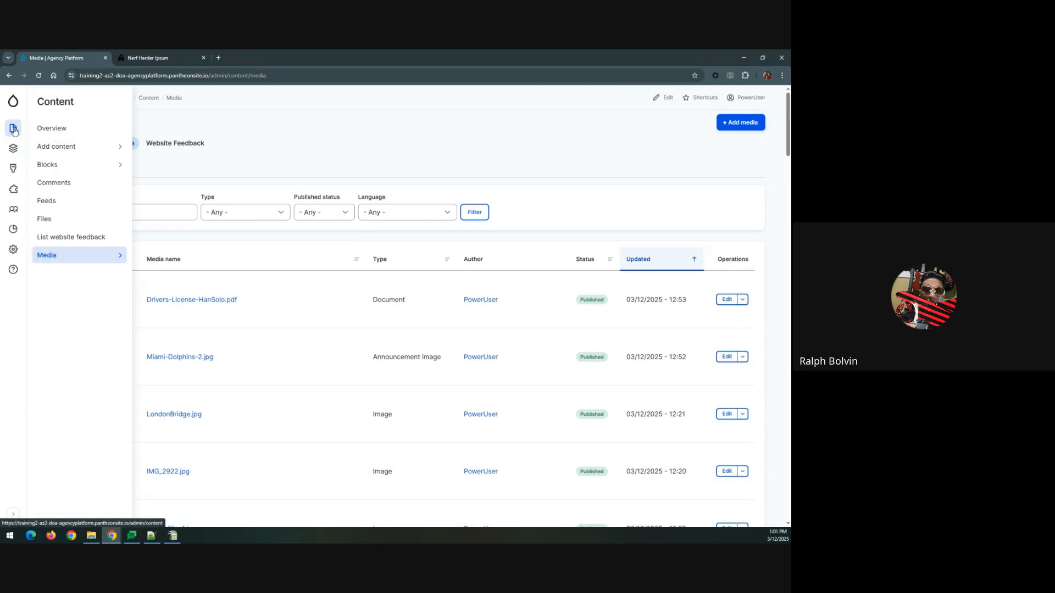
mouse_move(47, 262)
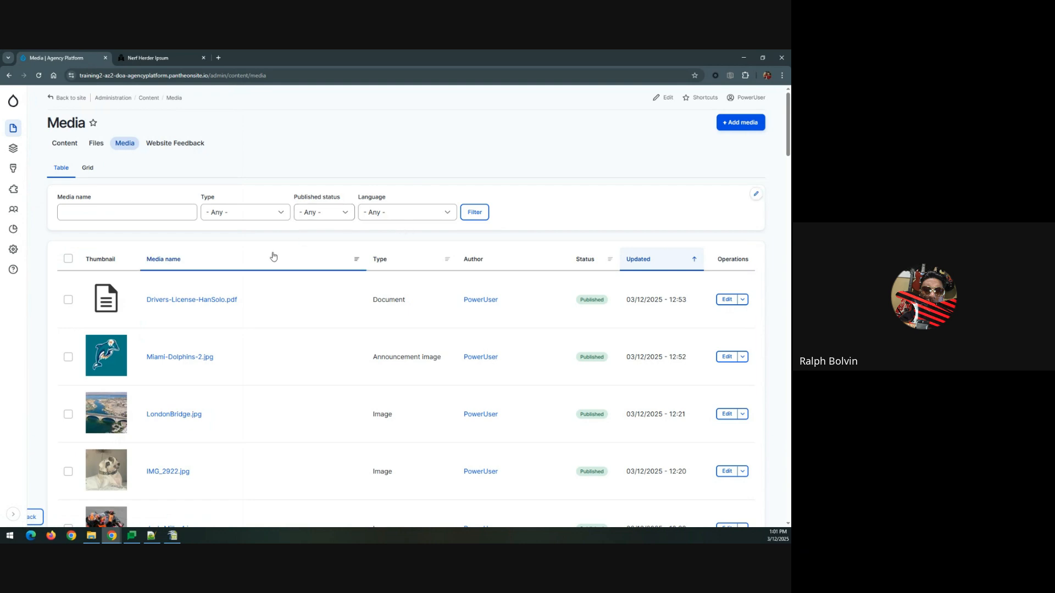
scroll(273, 256, down, 5)
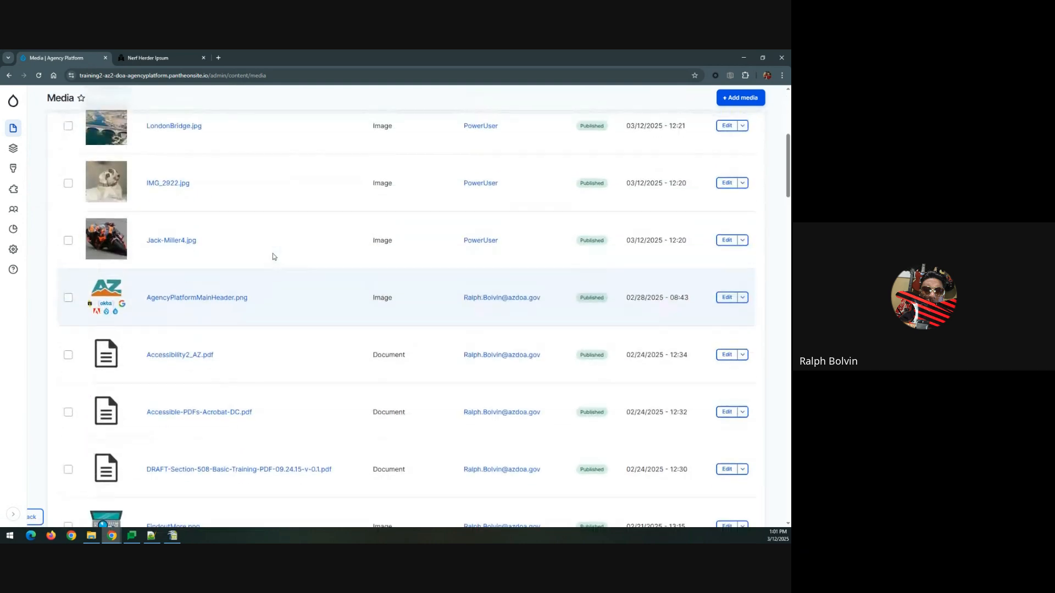
scroll(273, 256, up, 1)
scroll(272, 257, down, 1)
click(743, 355)
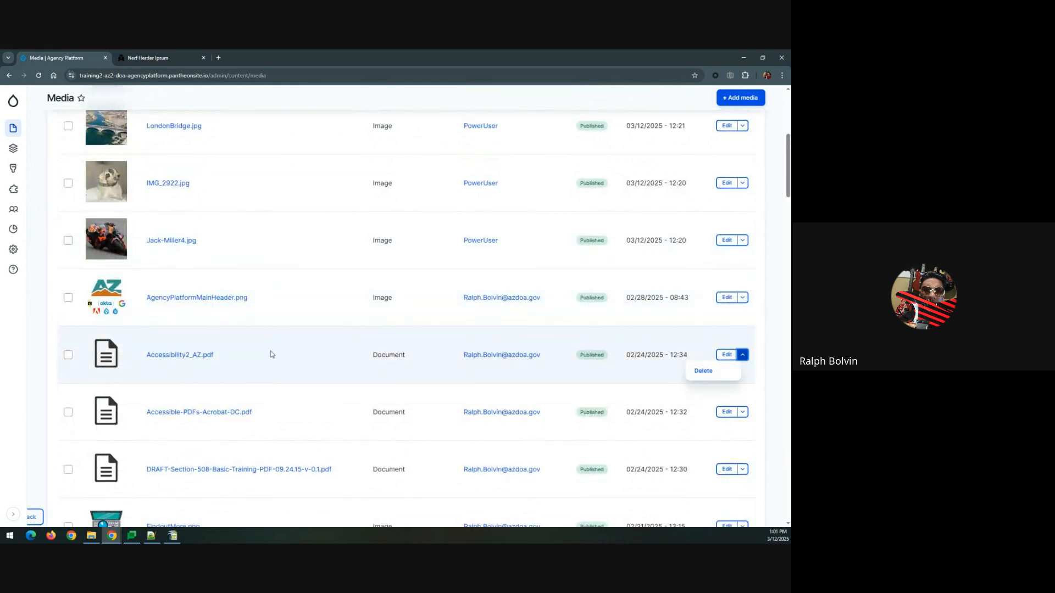
click(743, 356)
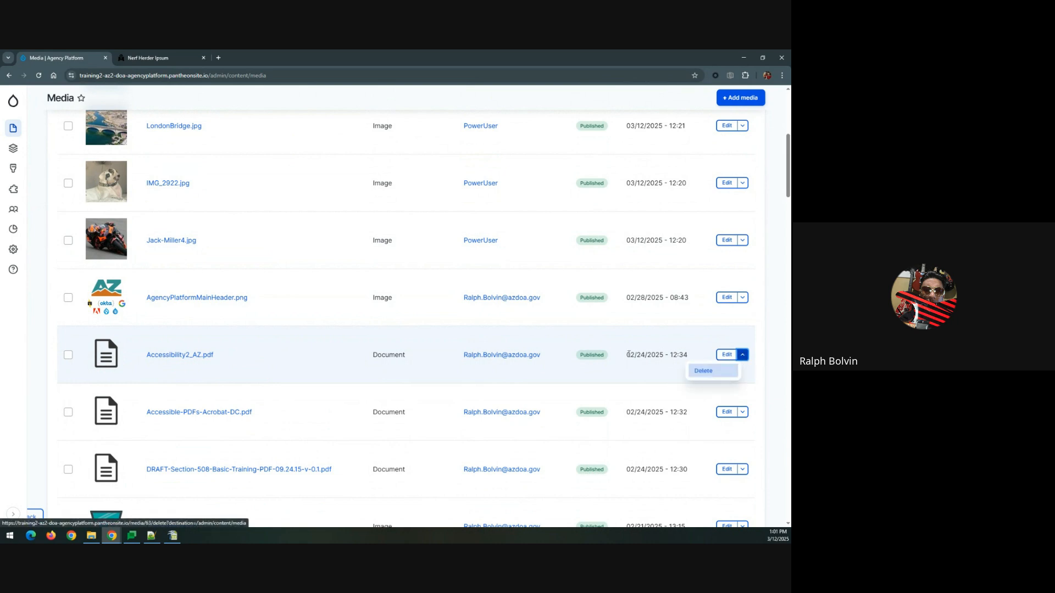
scroll(471, 351, down, 1)
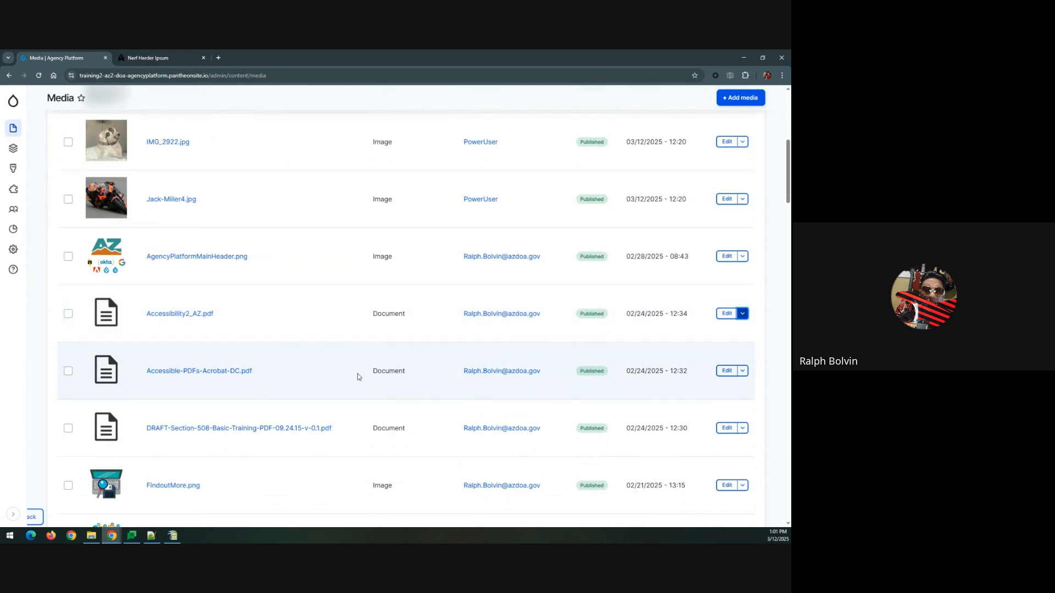
scroll(275, 308, down, 1)
Step: Delete the media item Drivers-License-HanSolo.pdf
scroll(224, 281, up, 10)
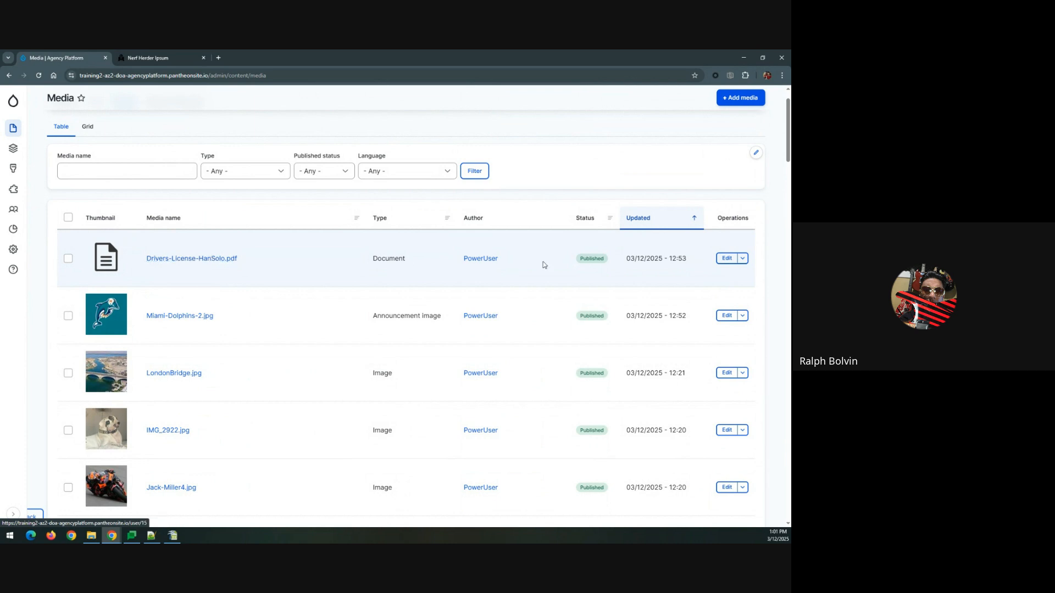
click(743, 258)
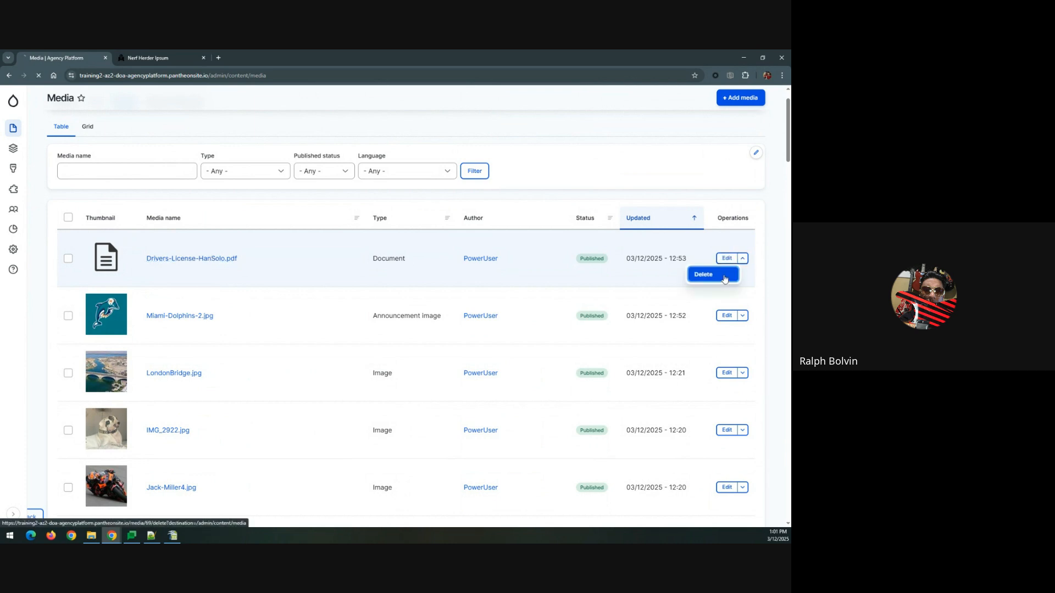
click(716, 273)
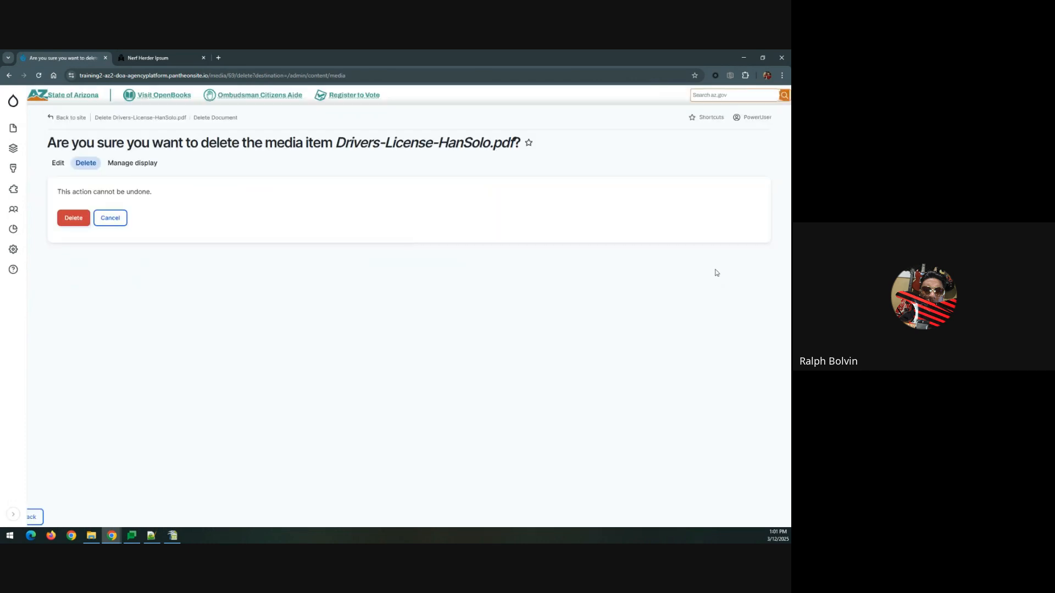
click(76, 219)
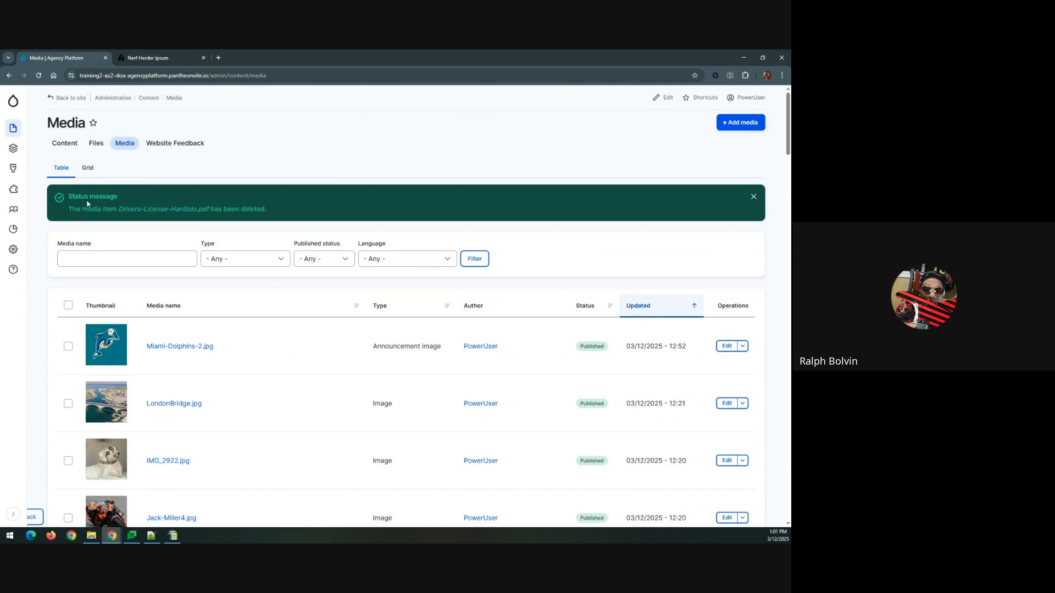
Step: Check the Files list for the deleted media item's file, and return to the Media list to look over the remaining items
mouse_move(13, 129)
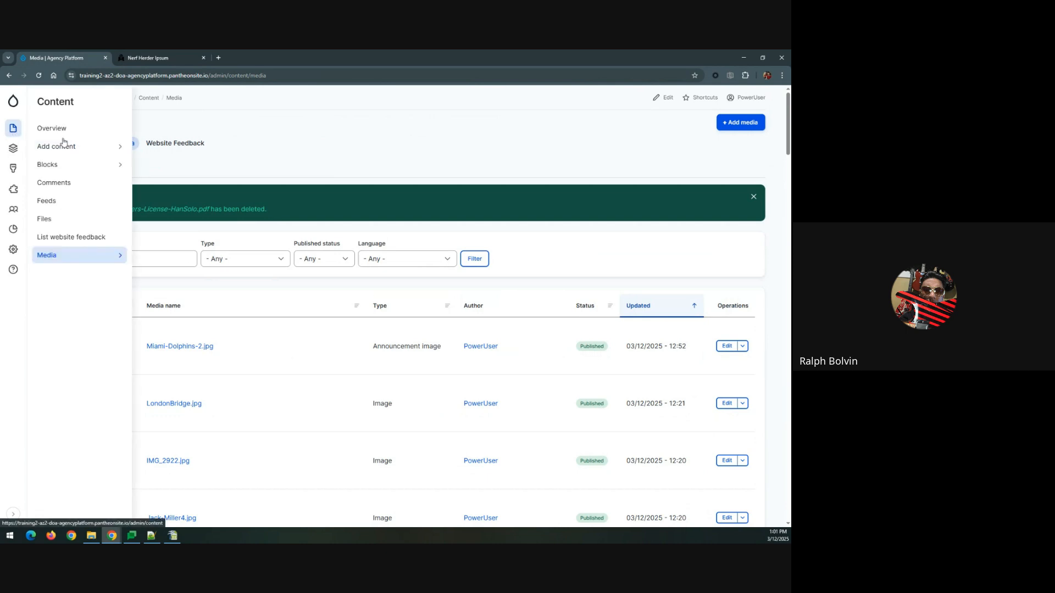
click(44, 219)
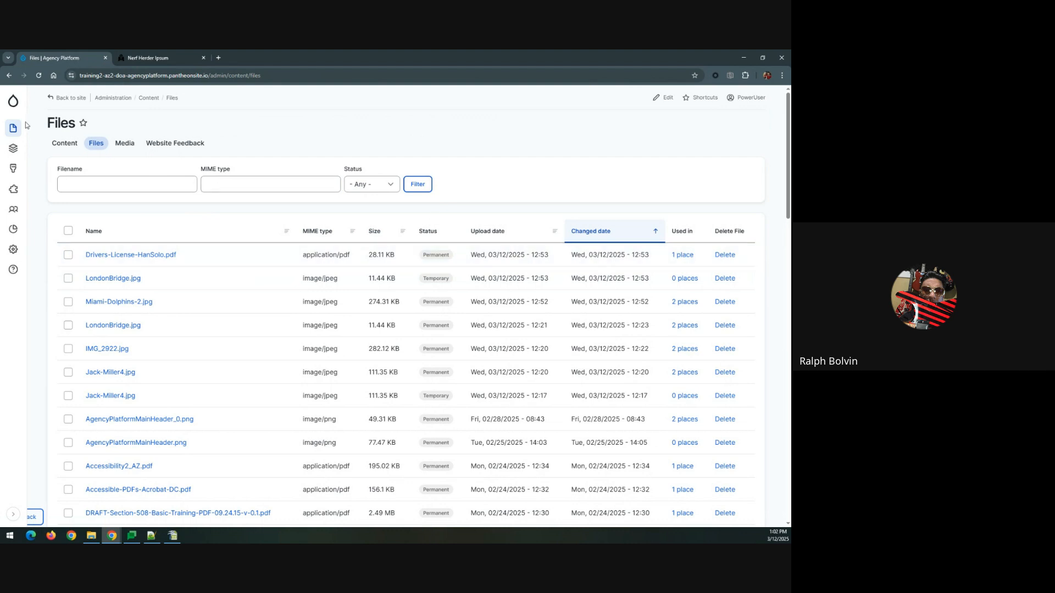
mouse_move(14, 128)
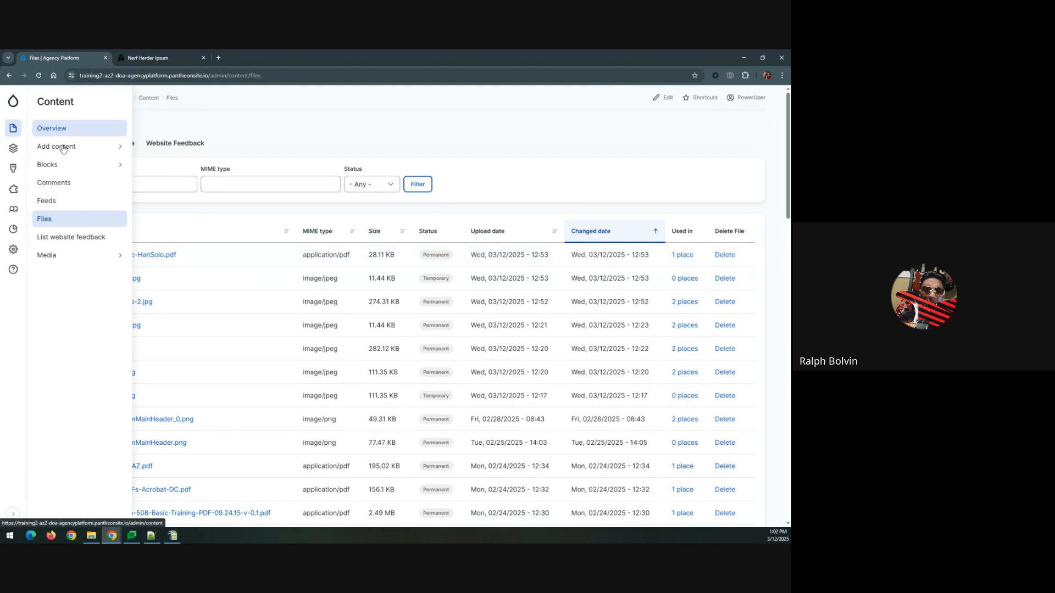
click(61, 256)
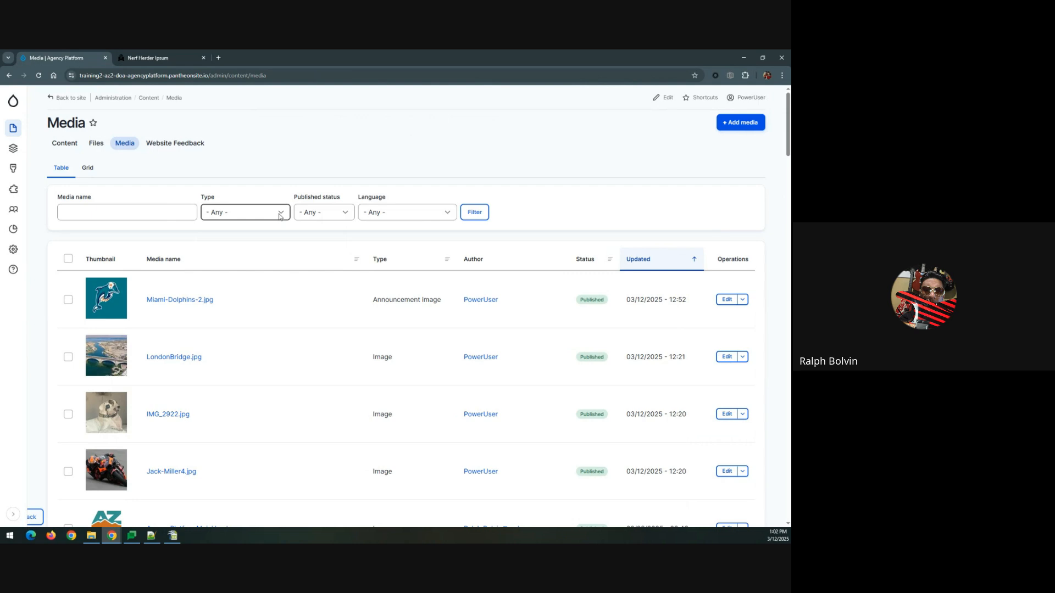
scroll(280, 216, down, 3)
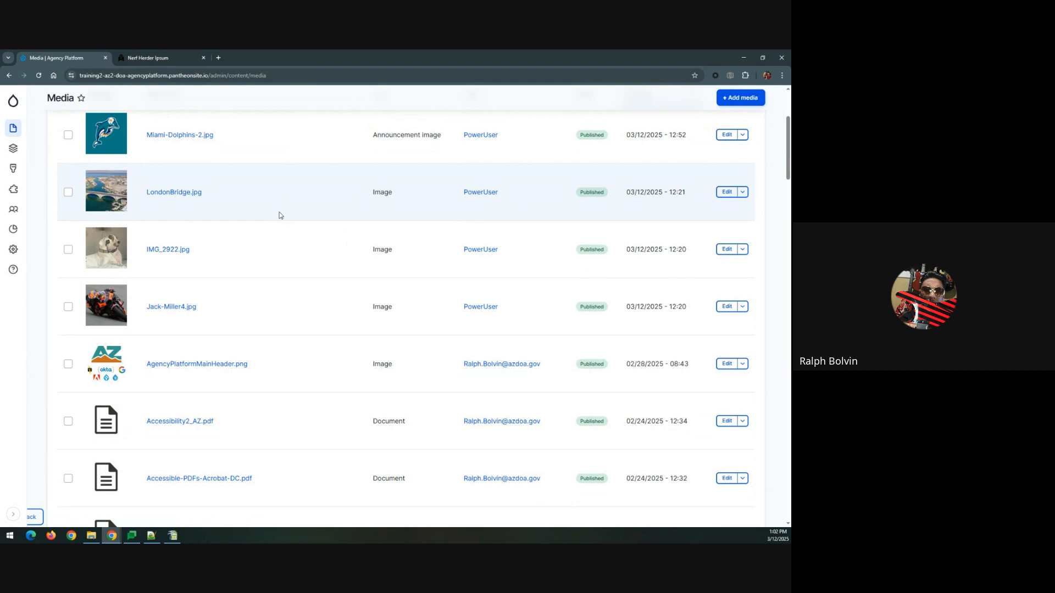
scroll(280, 216, down, 4)
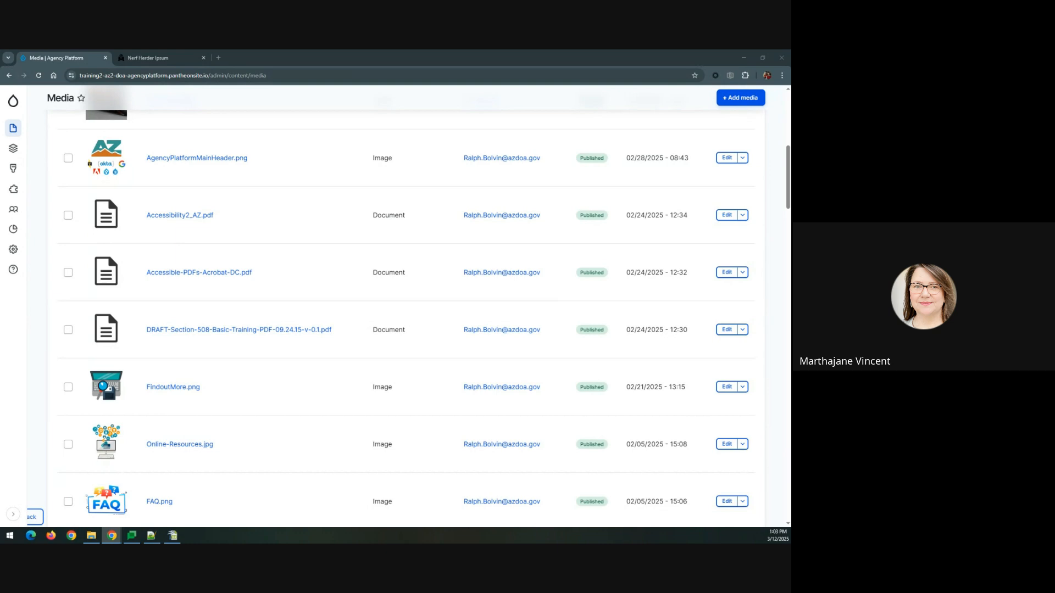
scroll(306, 302, up, 7)
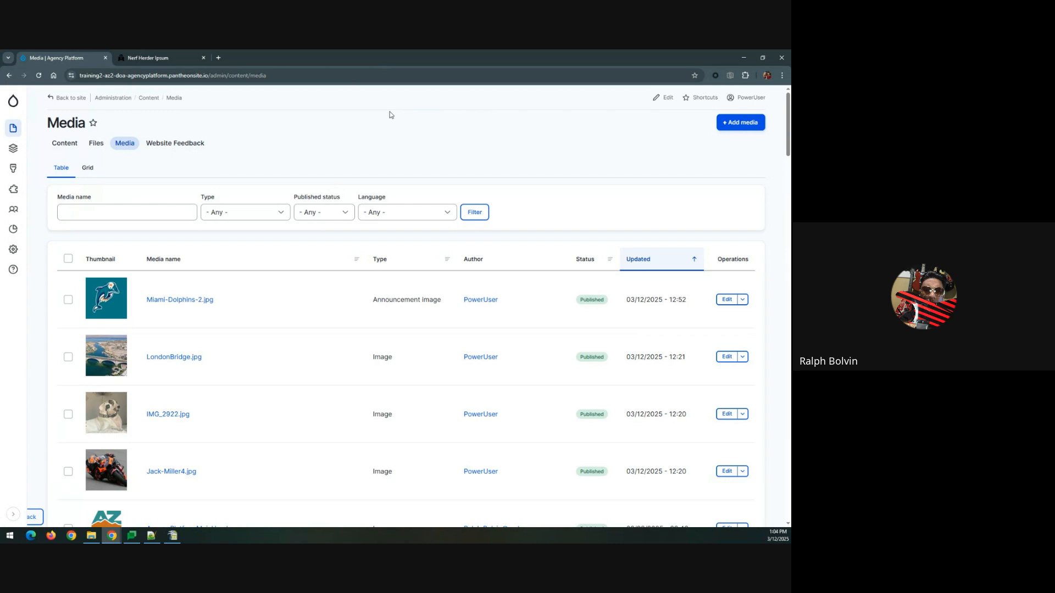
Step: Return to the site's home page and look over it down to the Easy To Create Websites section
click(13, 103)
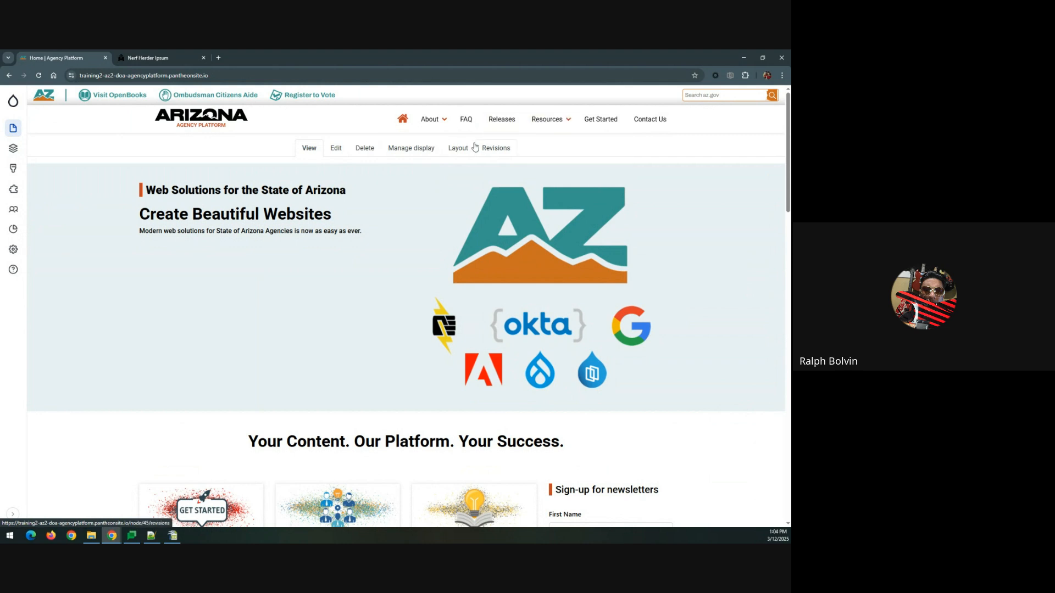
scroll(425, 333, down, 5)
scroll(424, 333, down, 8)
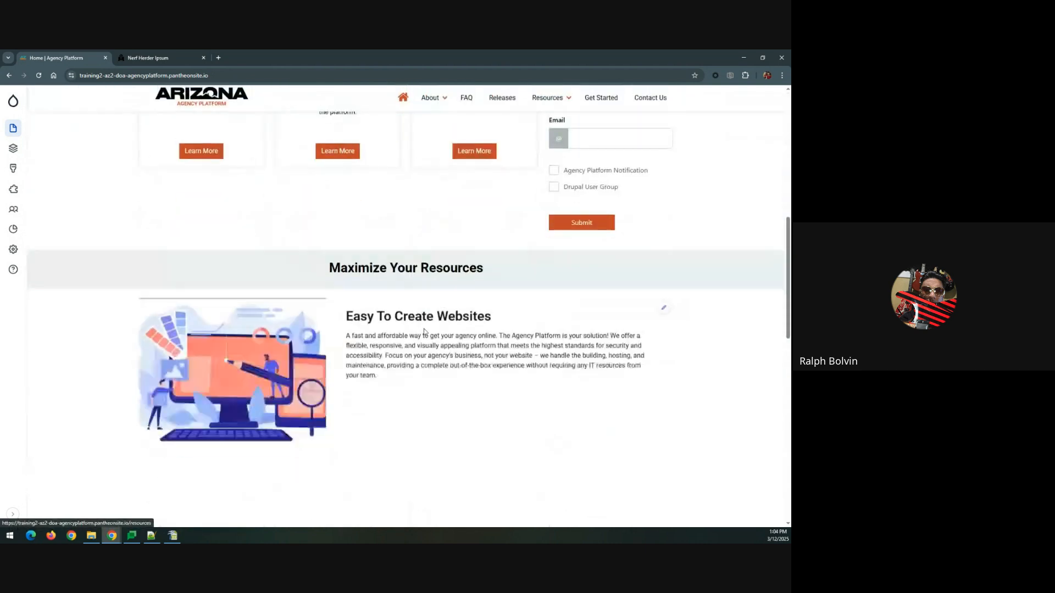
scroll(427, 236, up, 13)
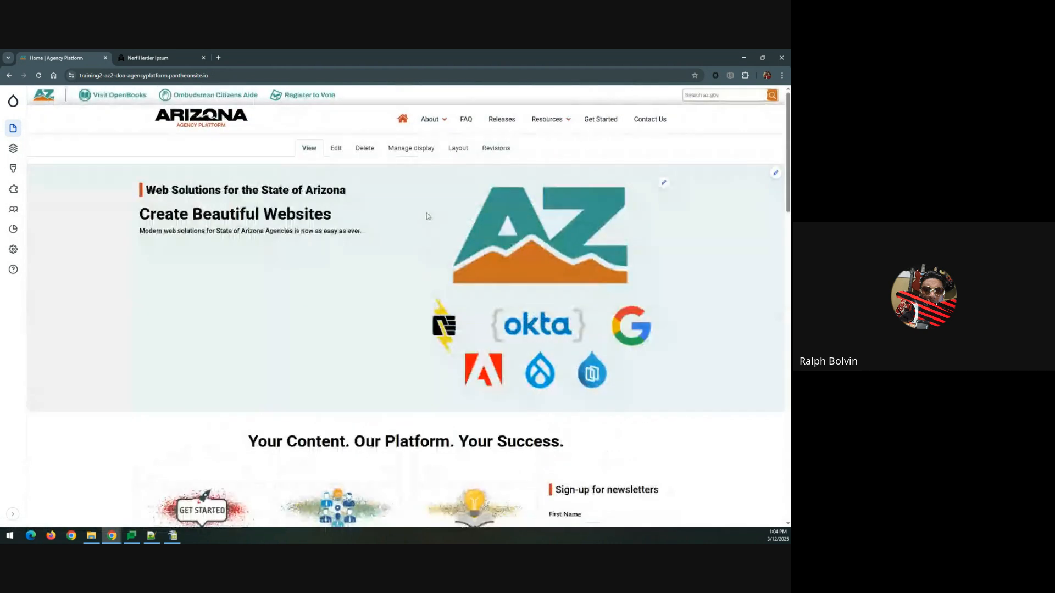
Step: Open the Home page's layout editor to examine its sections and blocks, and compare them with the published home page
click(459, 149)
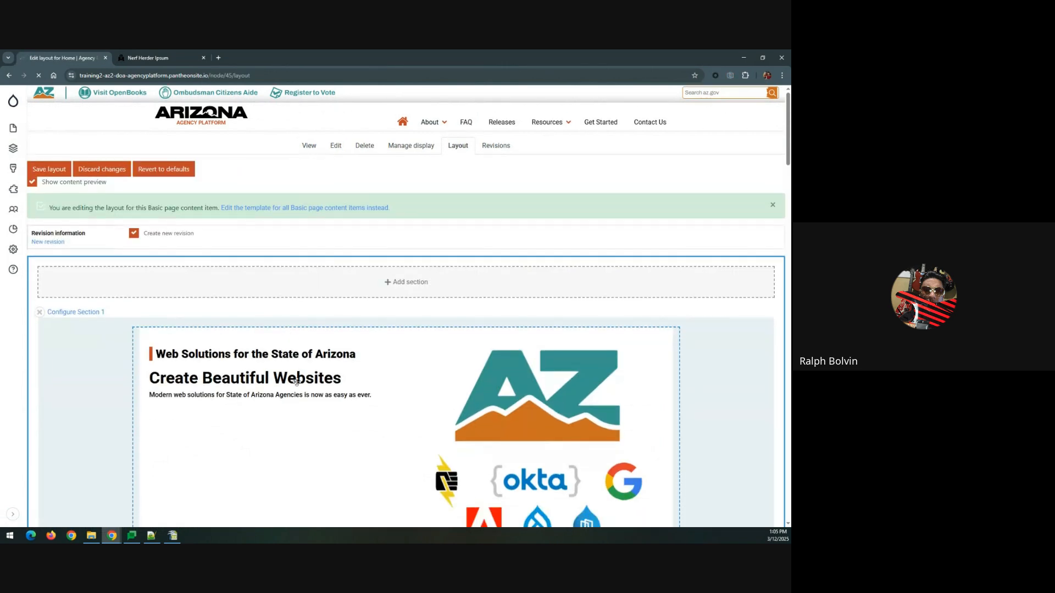
scroll(297, 382, down, 10)
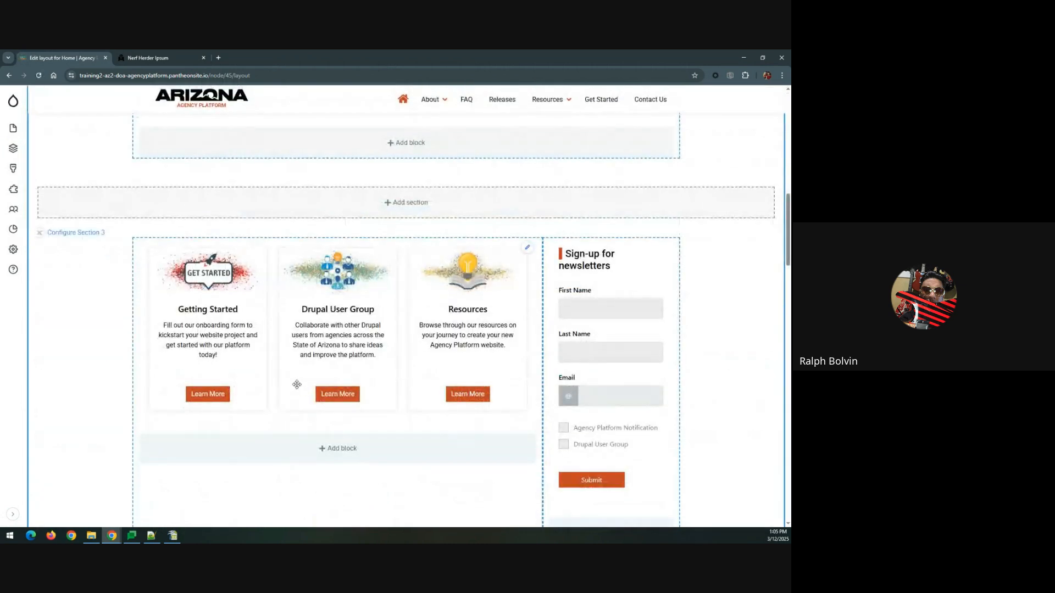
scroll(297, 384, down, 4)
scroll(297, 385, up, 4)
scroll(296, 388, down, 8)
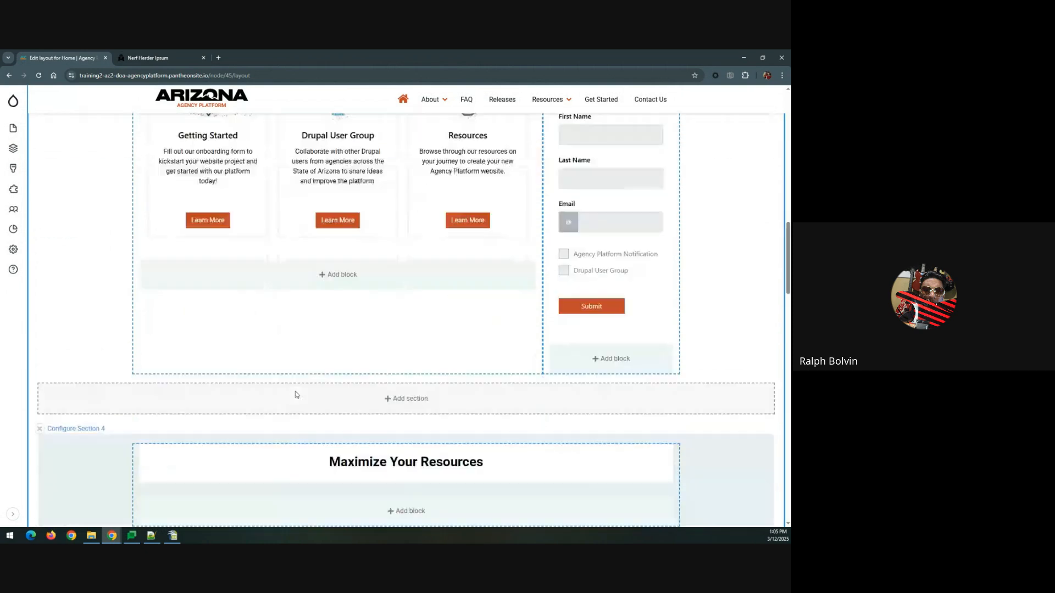
scroll(295, 391, down, 2)
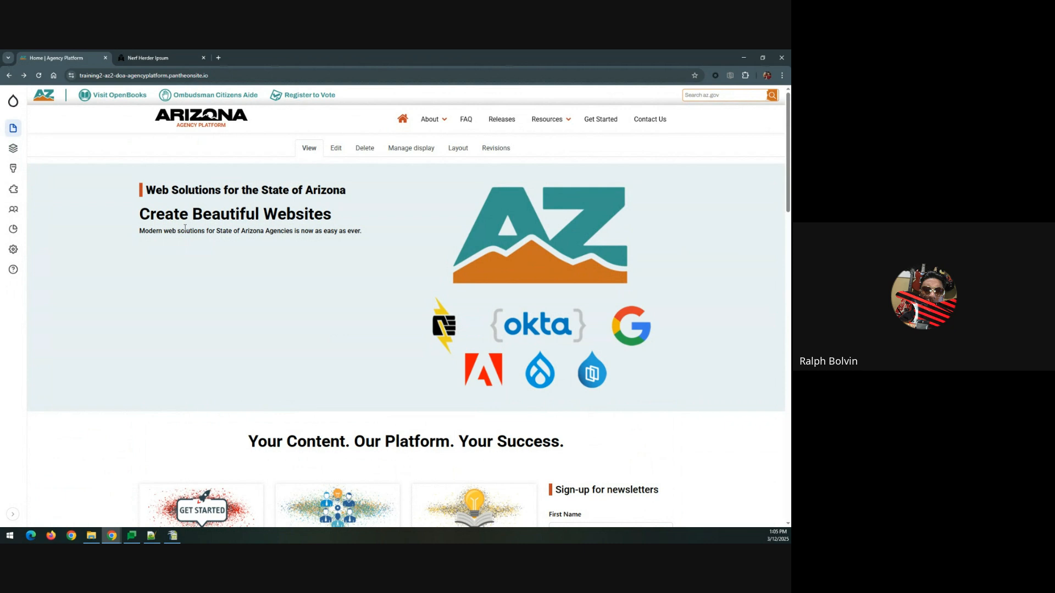
scroll(198, 305, down, 3)
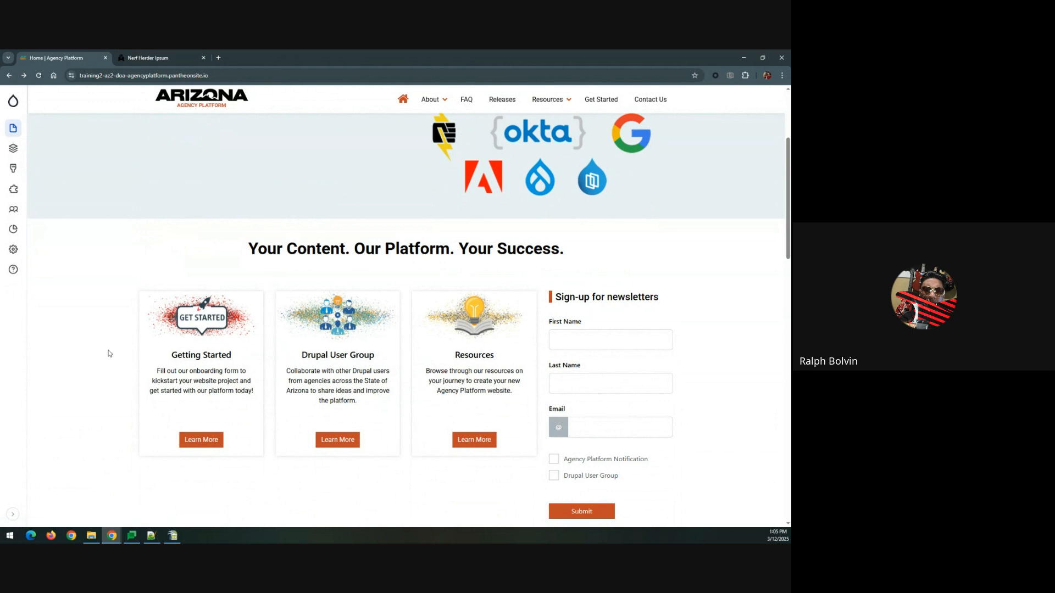
scroll(109, 354, down, 1)
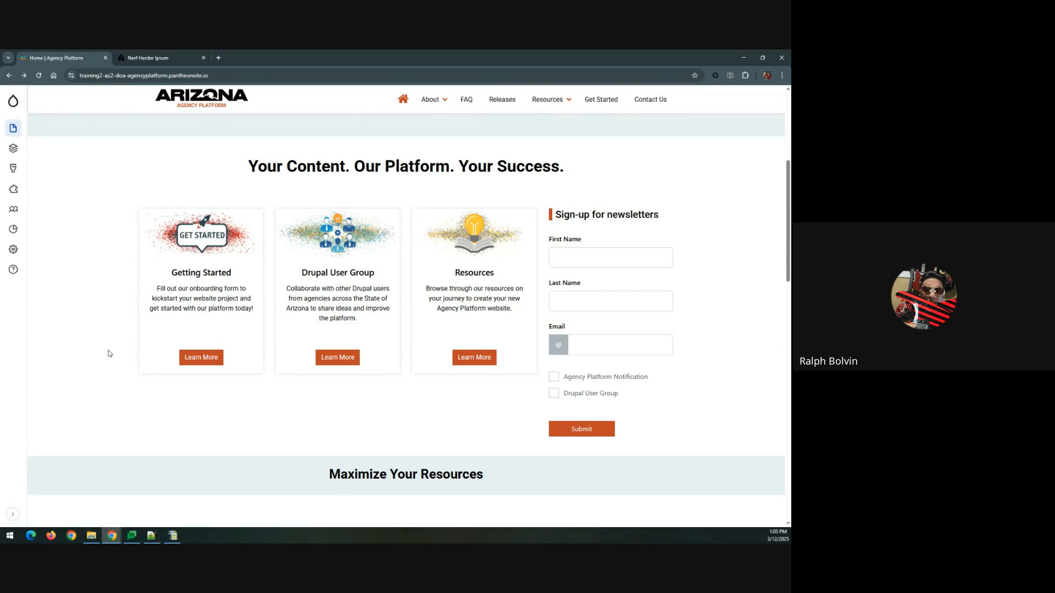